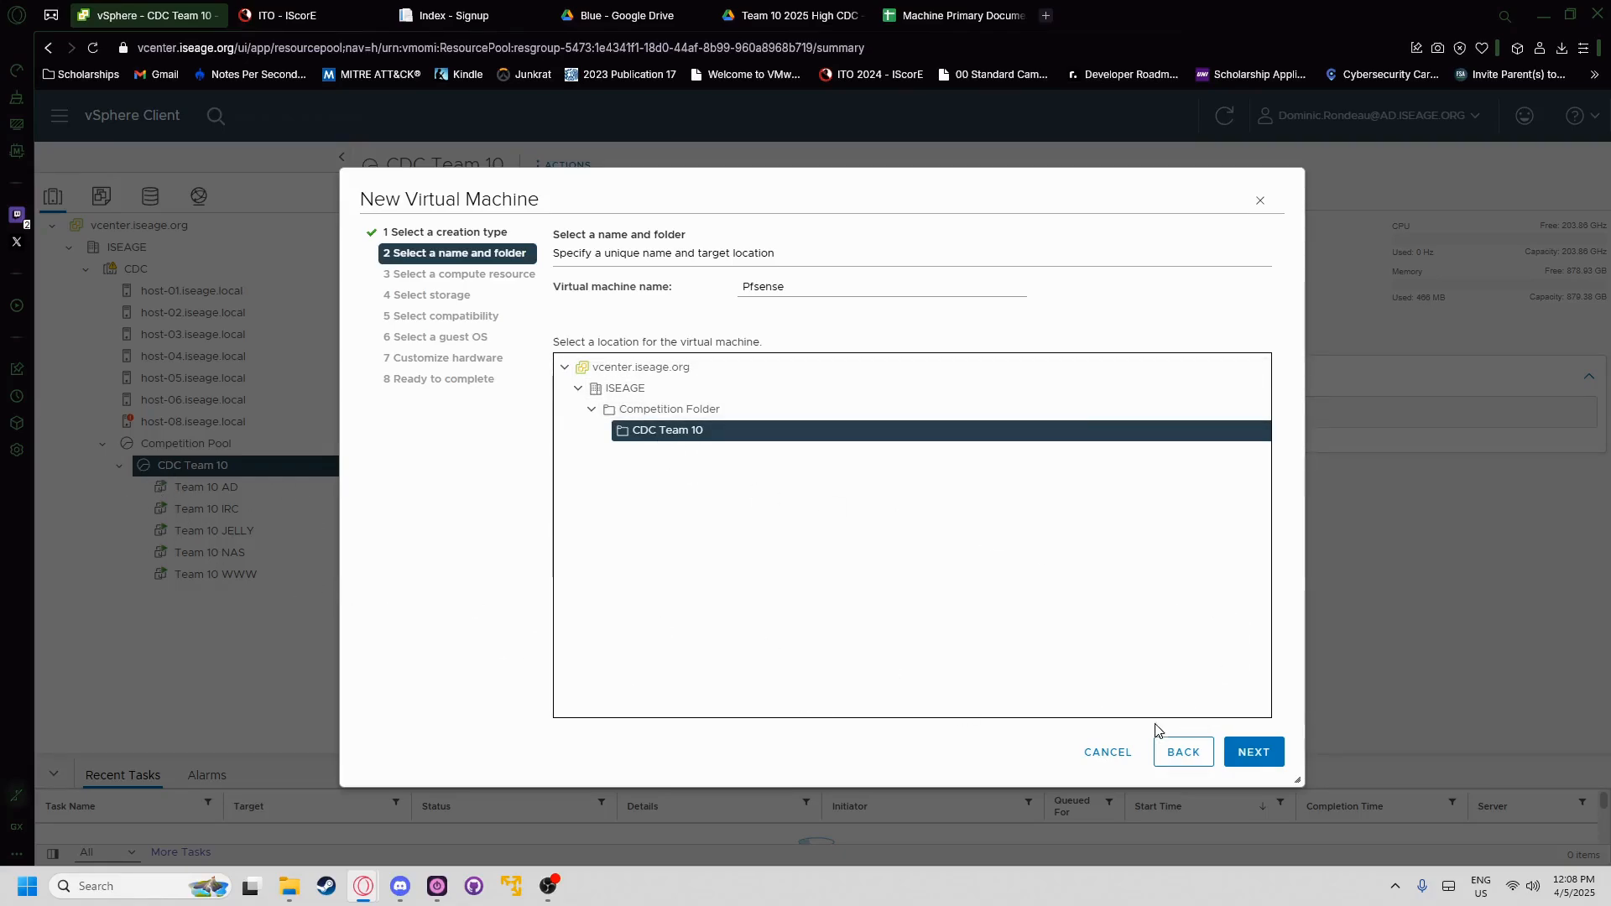
- Assign the Pfsense virtual machine to the CDC Team 10 resource pool and store it on CDC Storage
click(1252, 751)
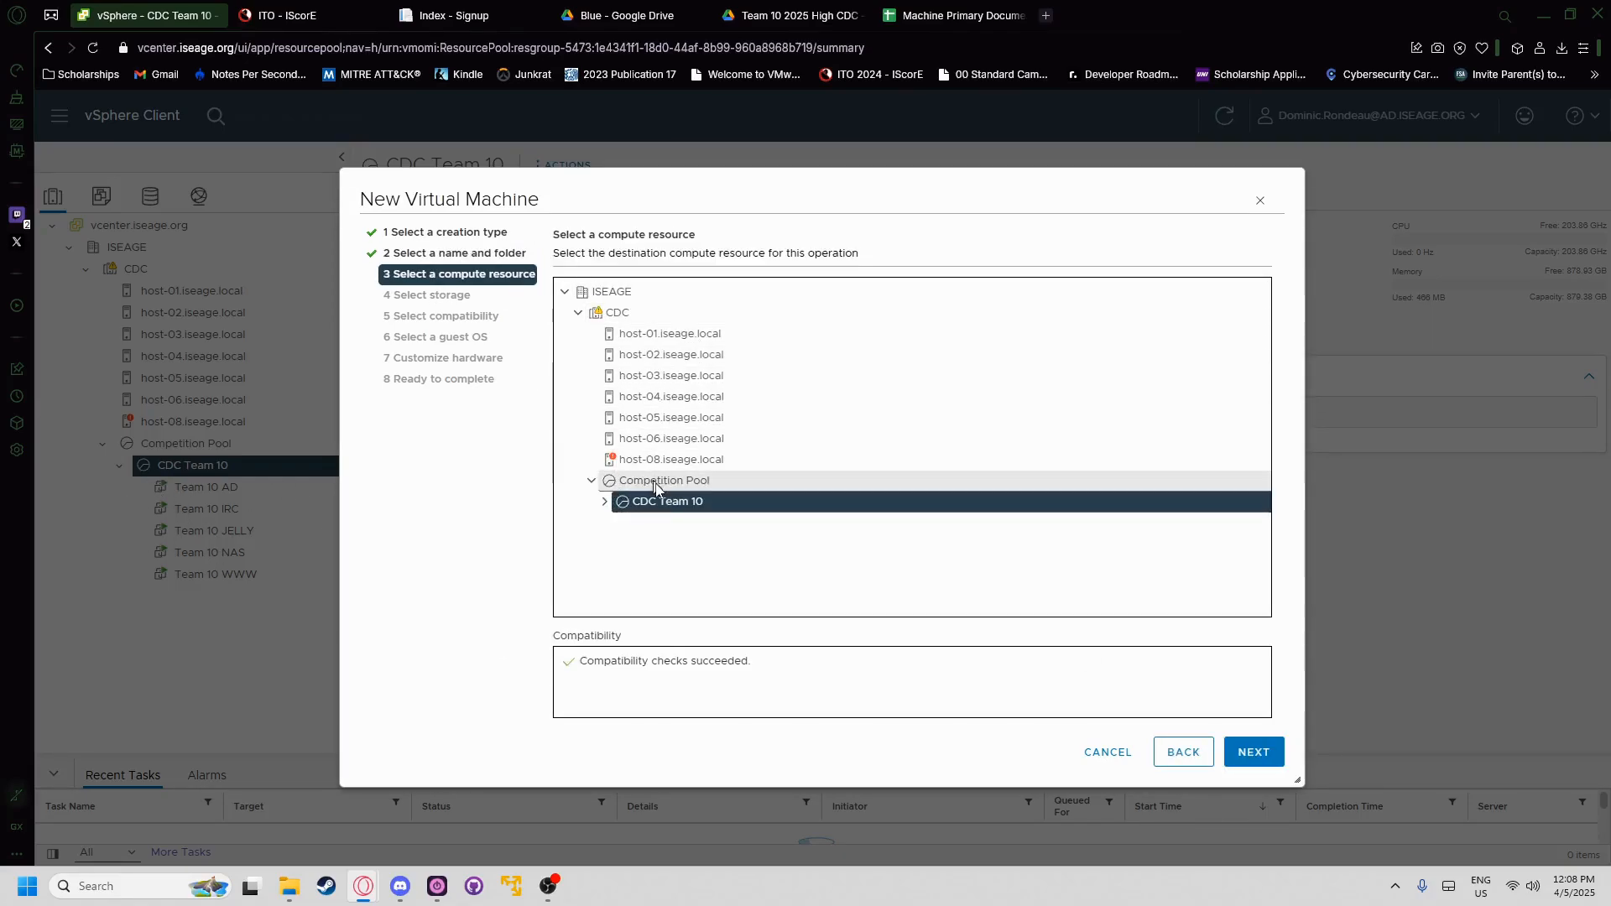
click(605, 501)
click(1250, 751)
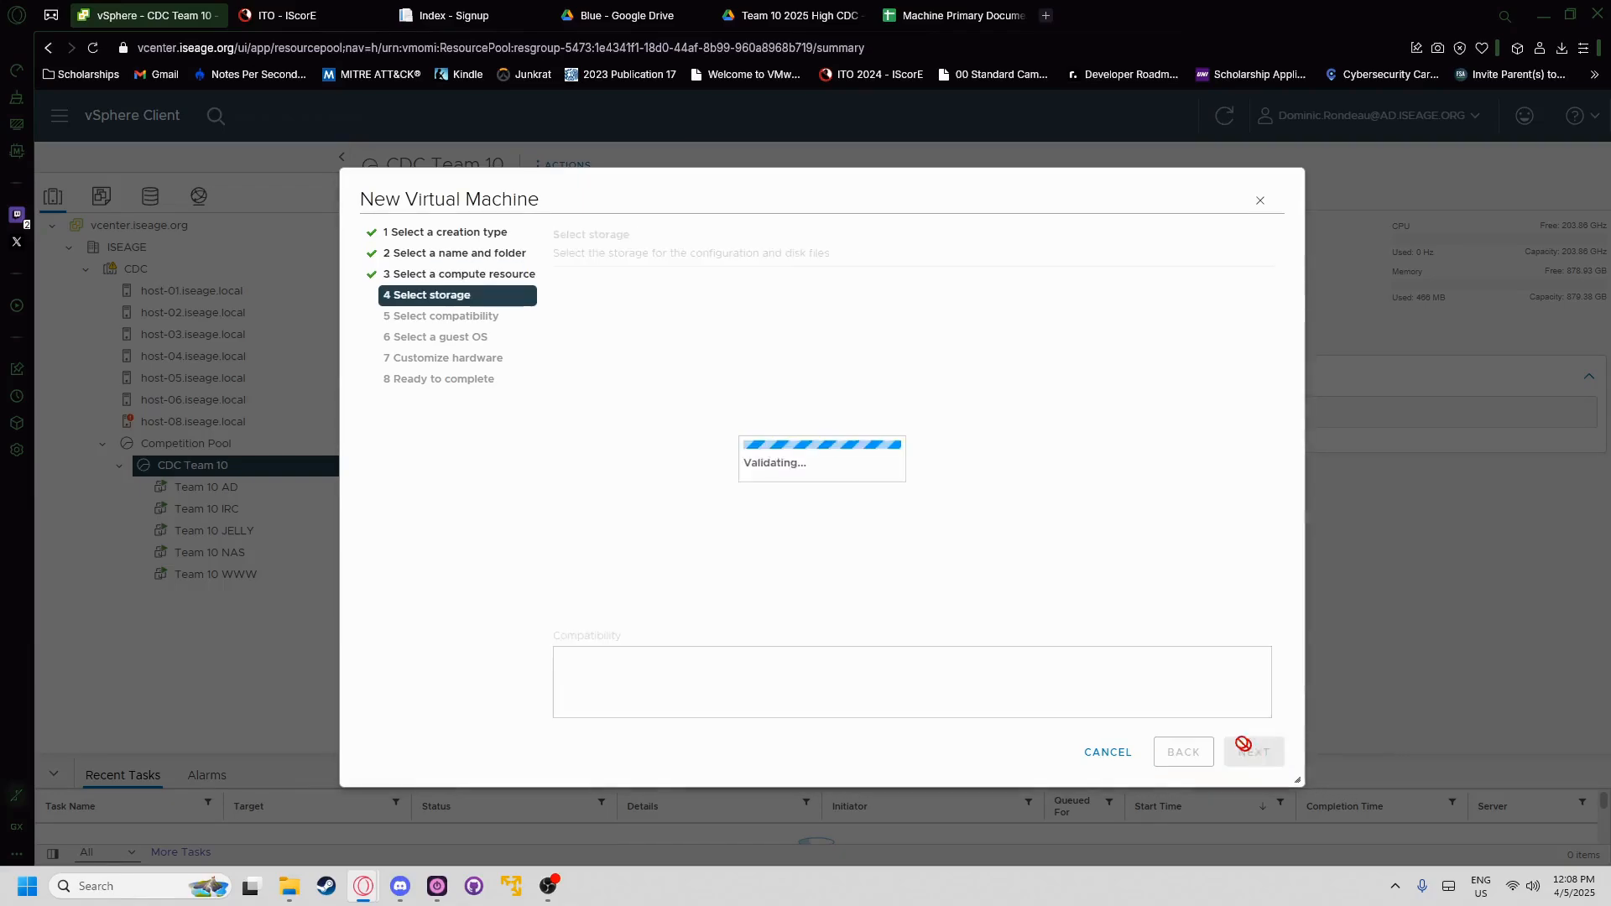
click(569, 406)
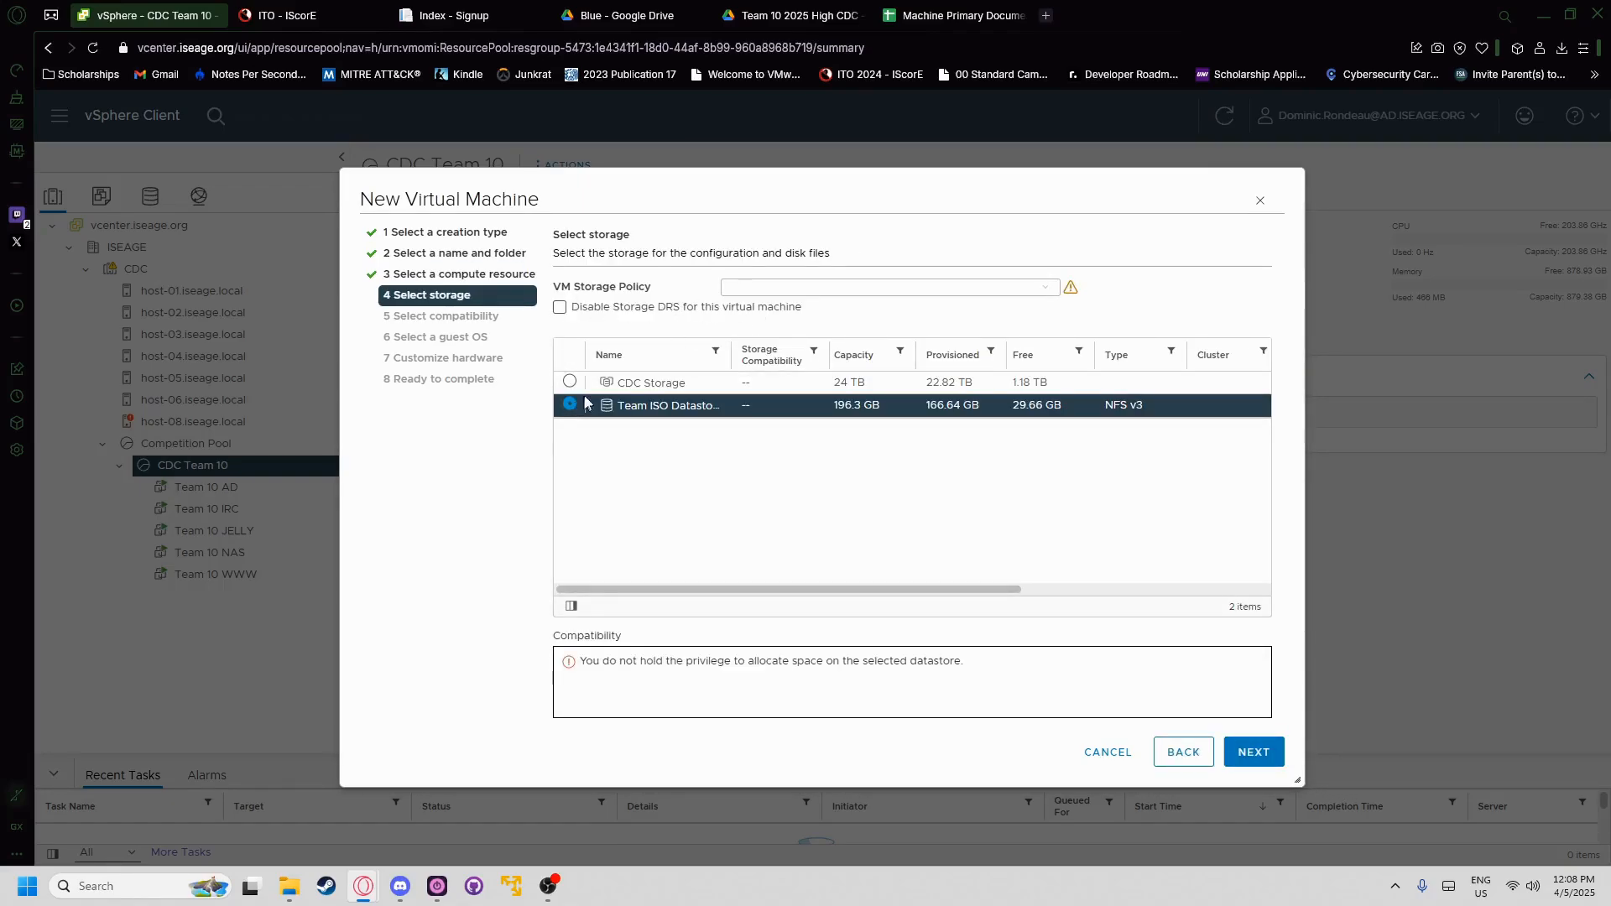
click(570, 382)
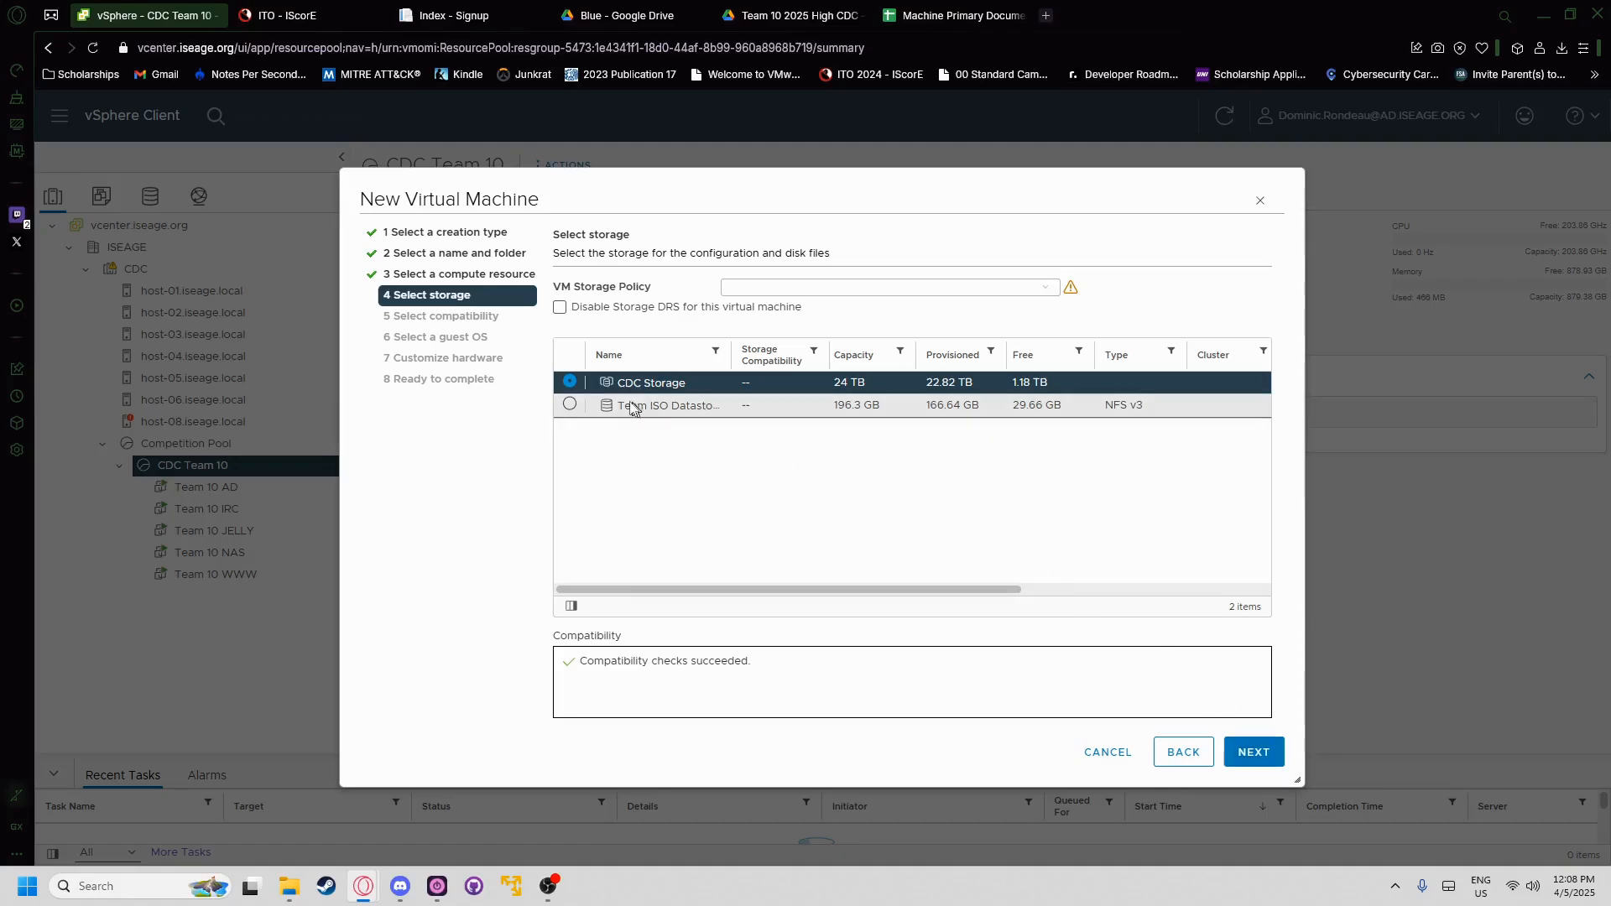
click(1252, 751)
- Set the virtual machine's compatibility to ESXi 7.0 U2 and later
click(710, 323)
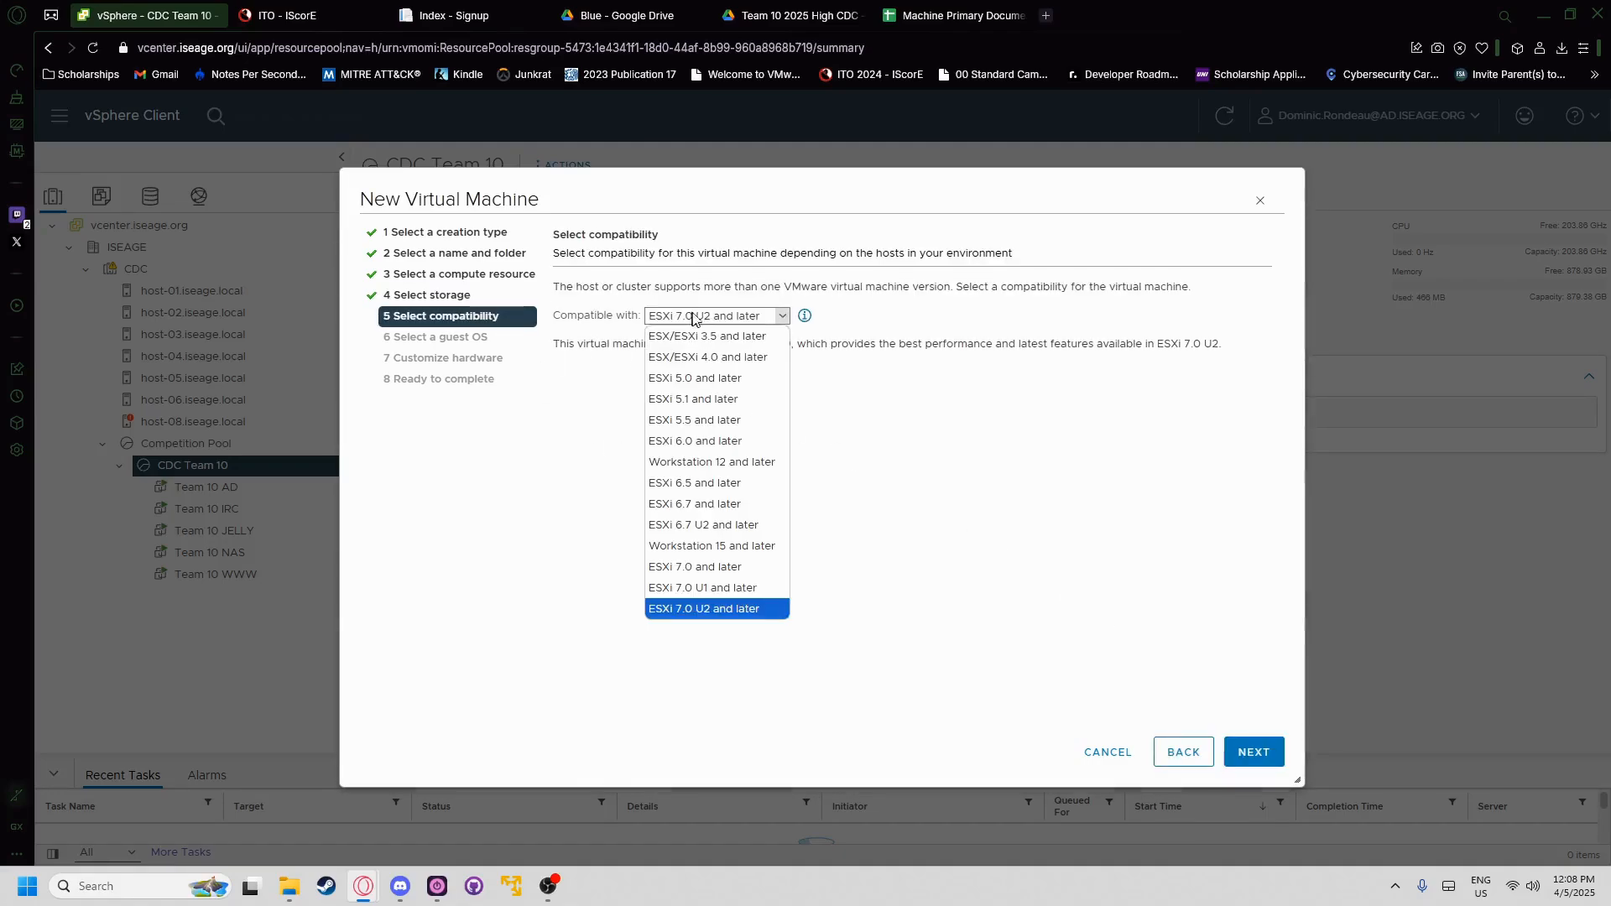
click(704, 611)
click(1251, 752)
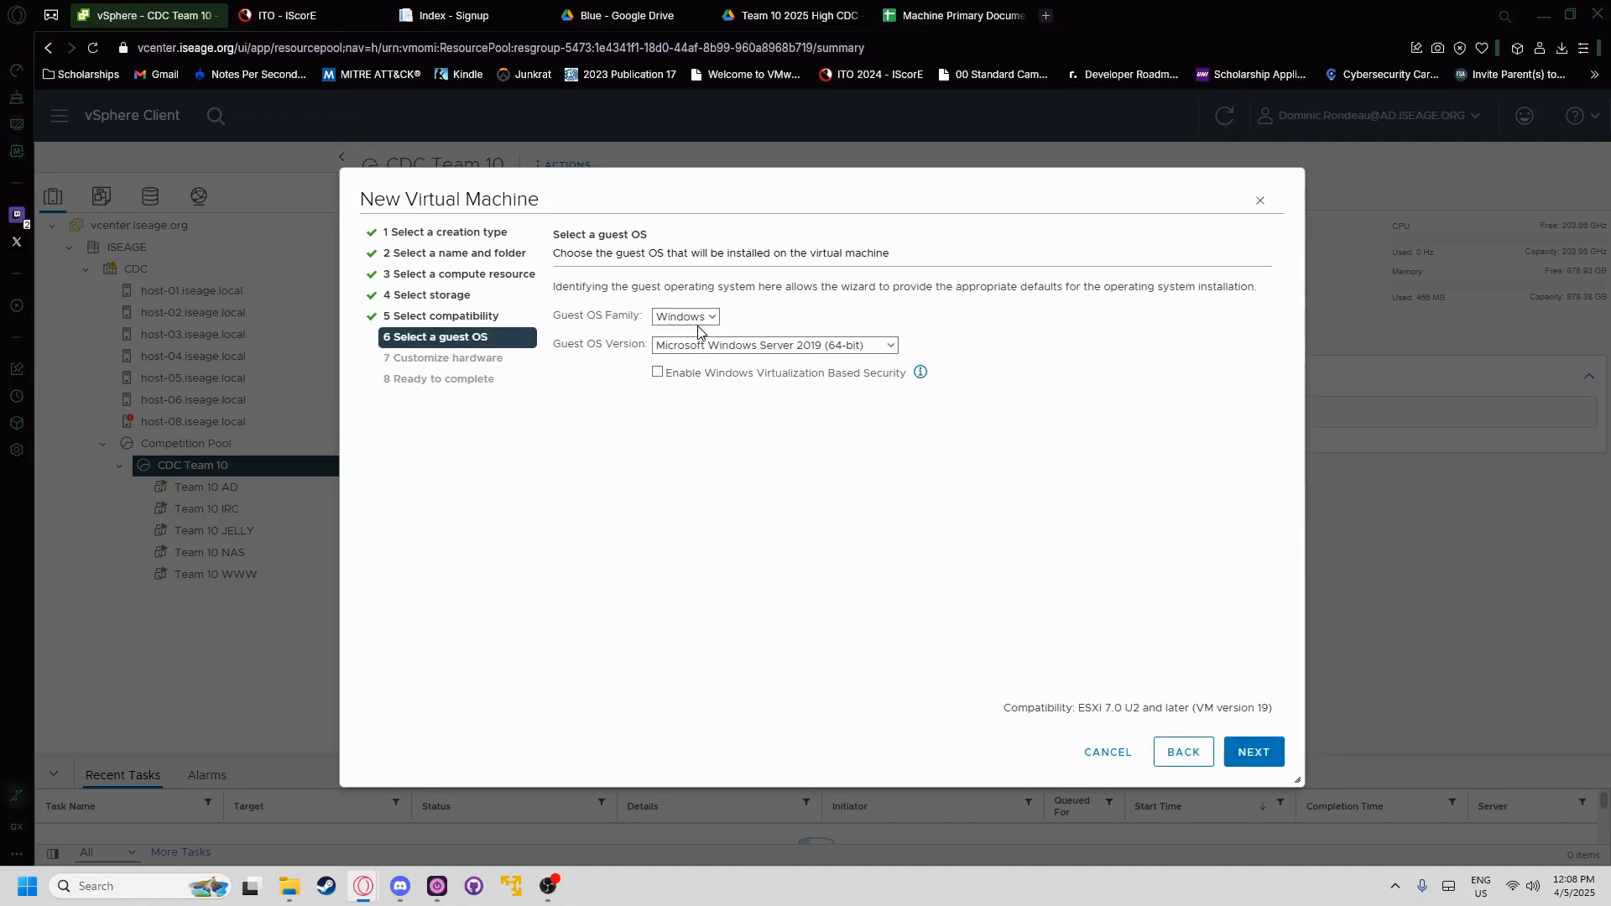
- Set the guest OS family to Linux and the version to Ubuntu Linux (32-bit)
click(684, 316)
click(671, 357)
click(697, 320)
click(785, 345)
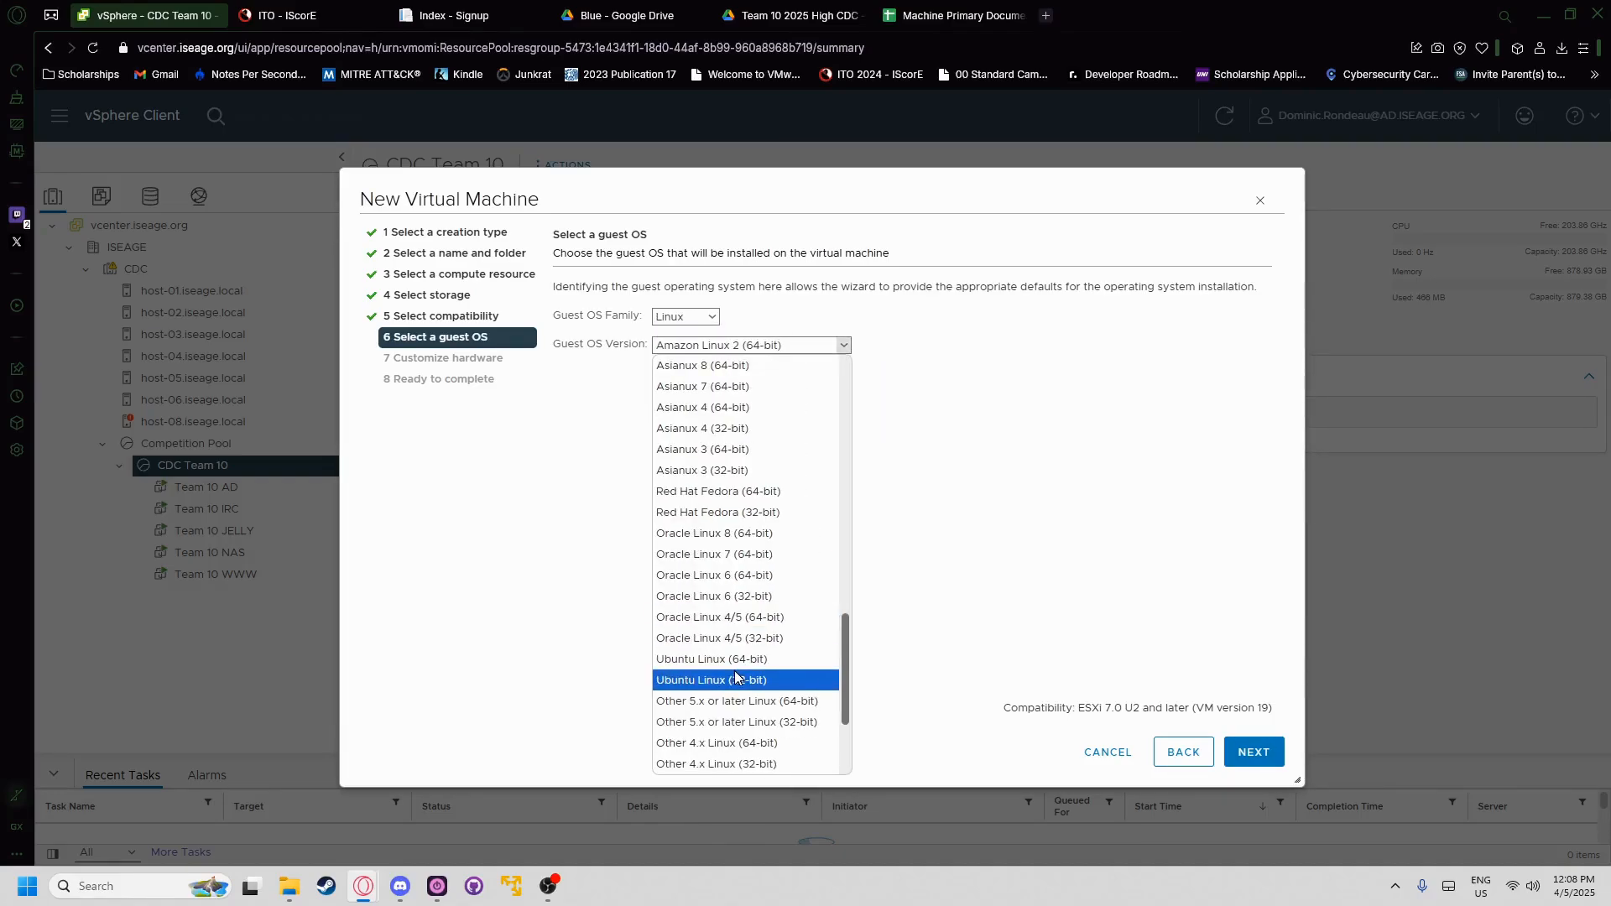
click(732, 659)
click(1253, 752)
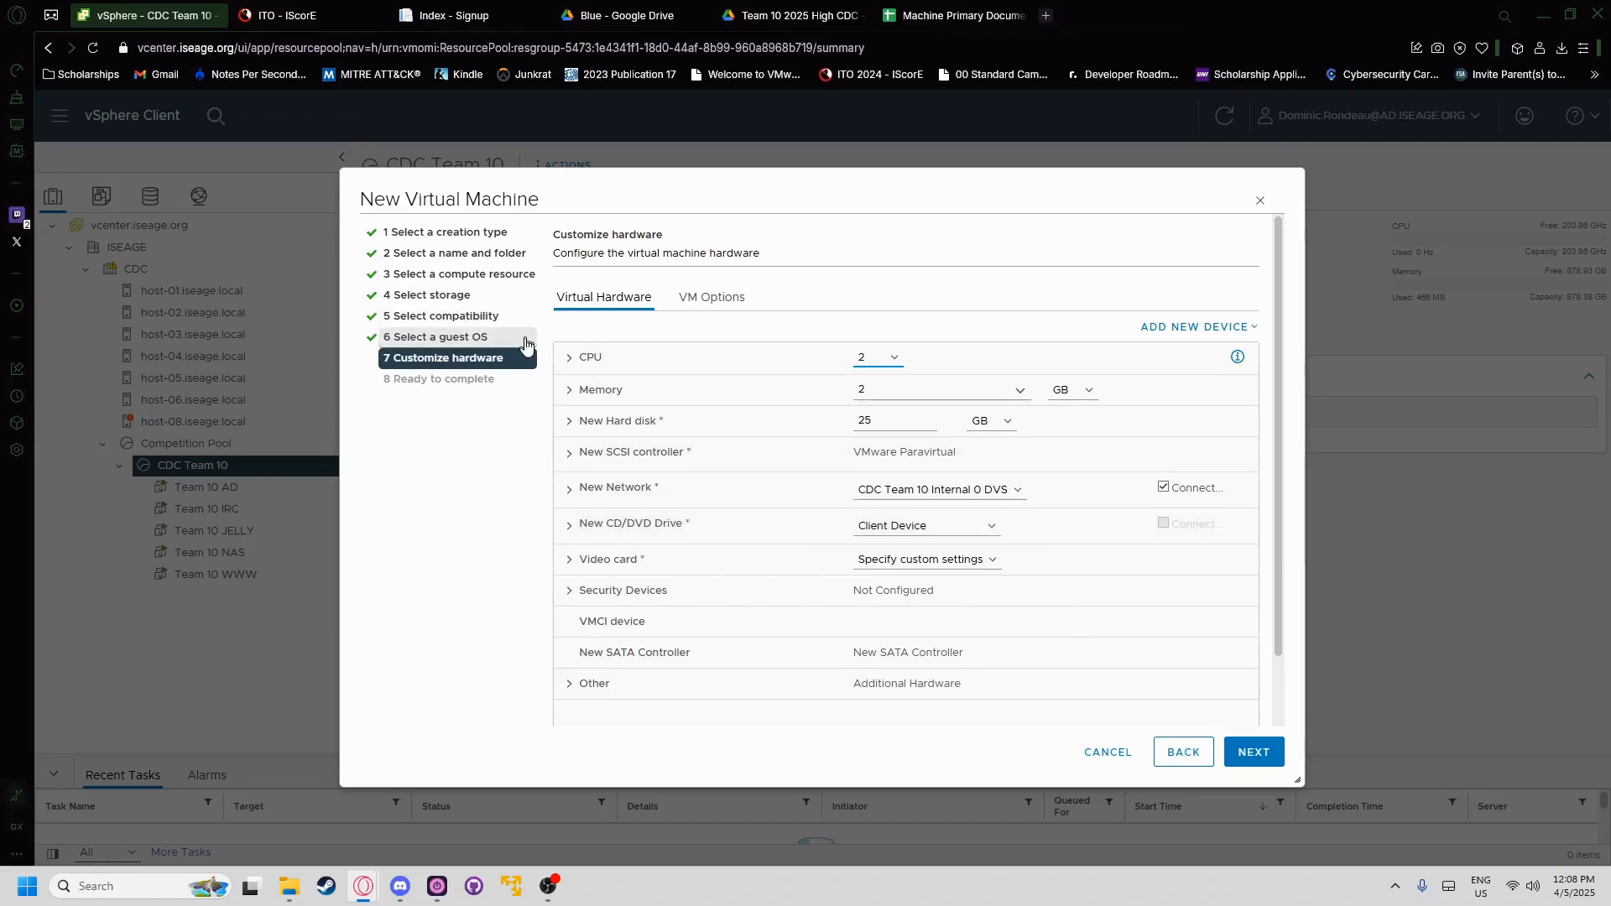
- Attach pfSense-CE-2.7.2-RELEASE-amd64.iso from Team ISO Datastore to the new CD/DVD drive as a datastore ISO file
click(913, 533)
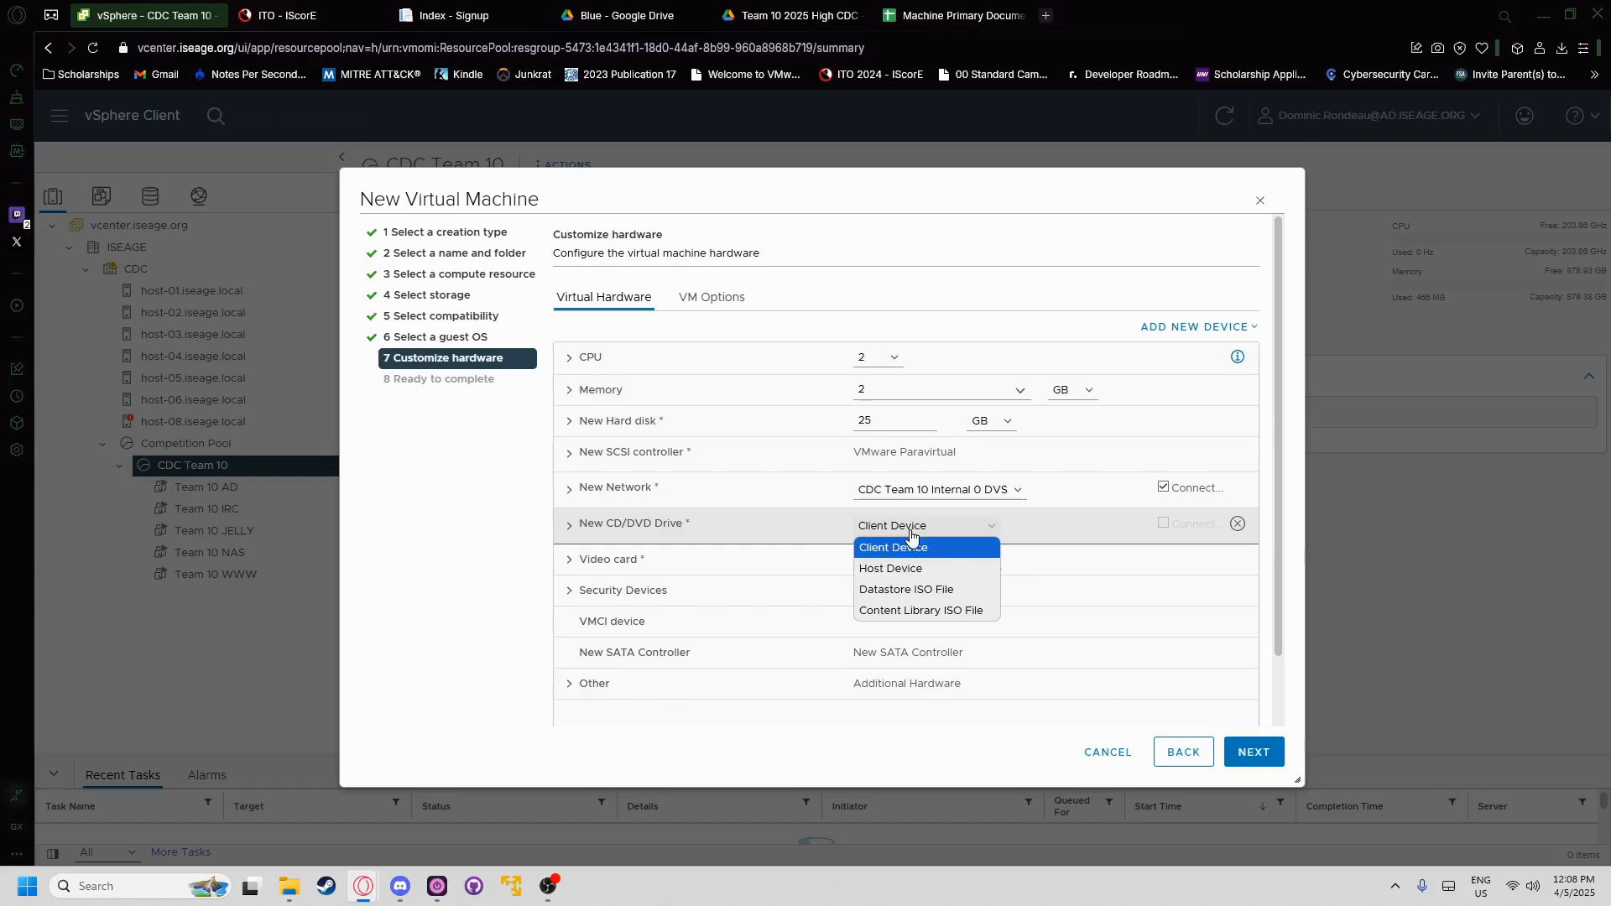
click(909, 592)
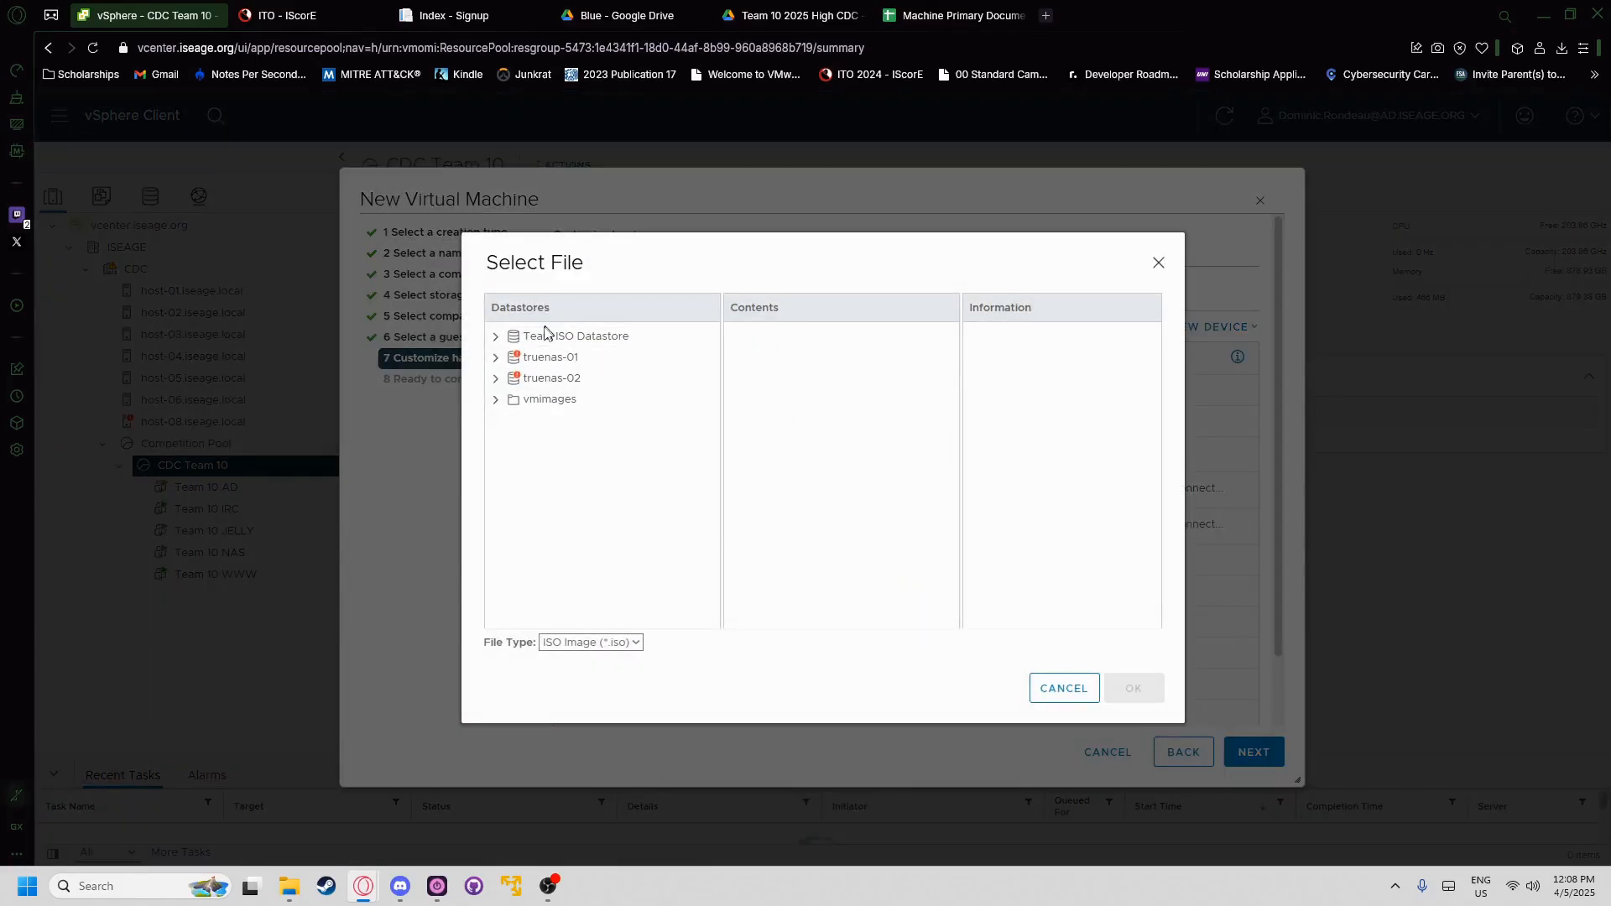
click(622, 347)
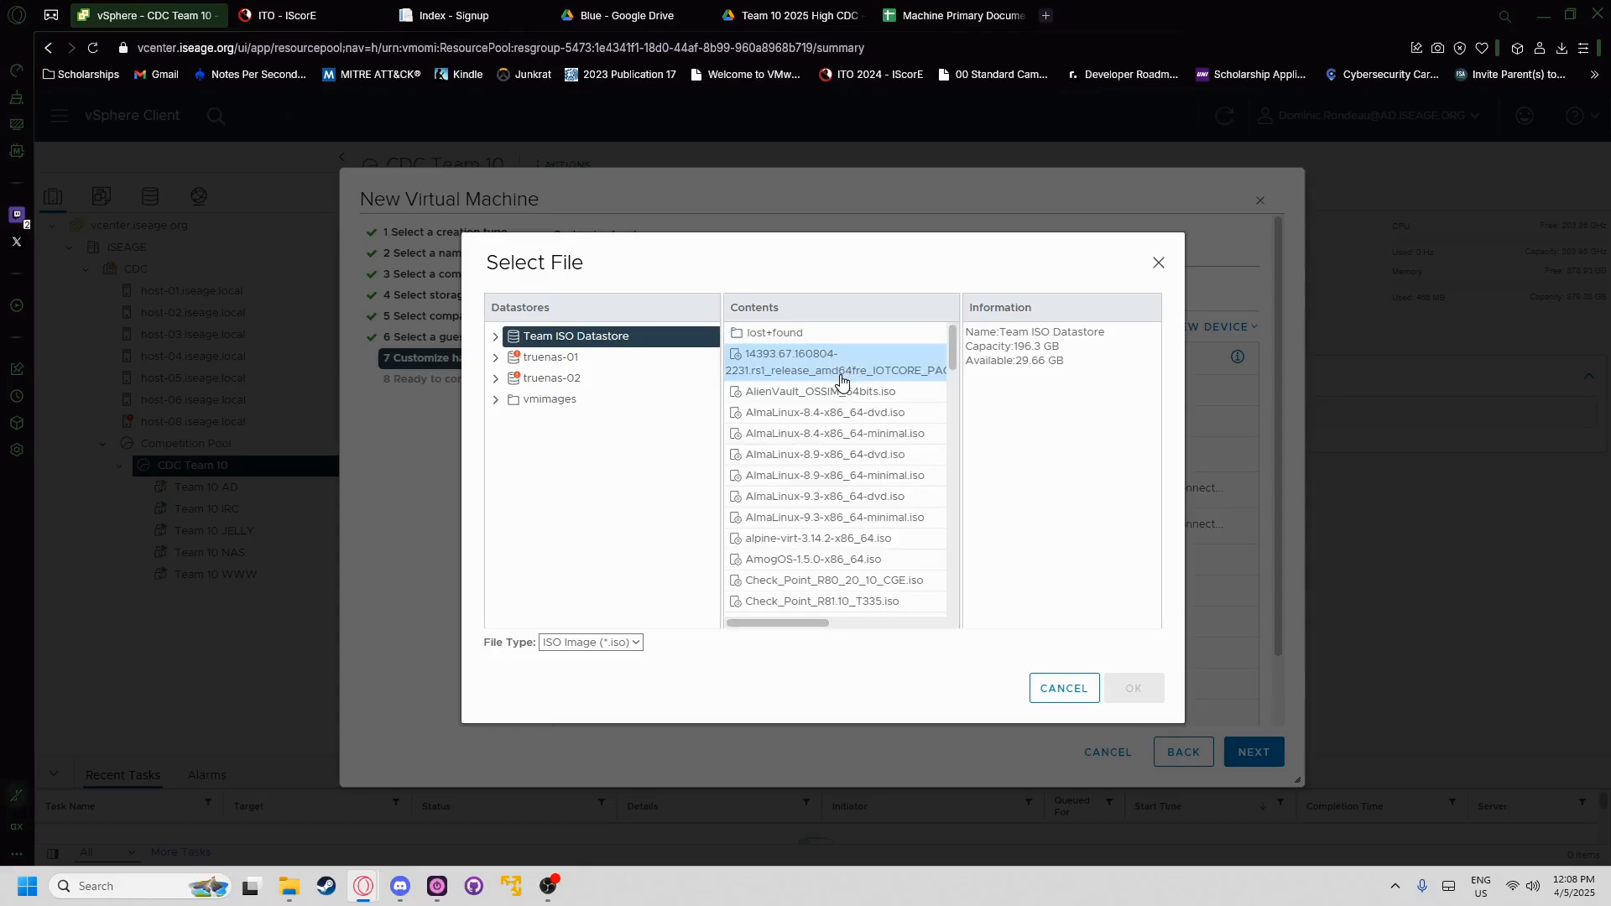
scroll(839, 395, down, 10)
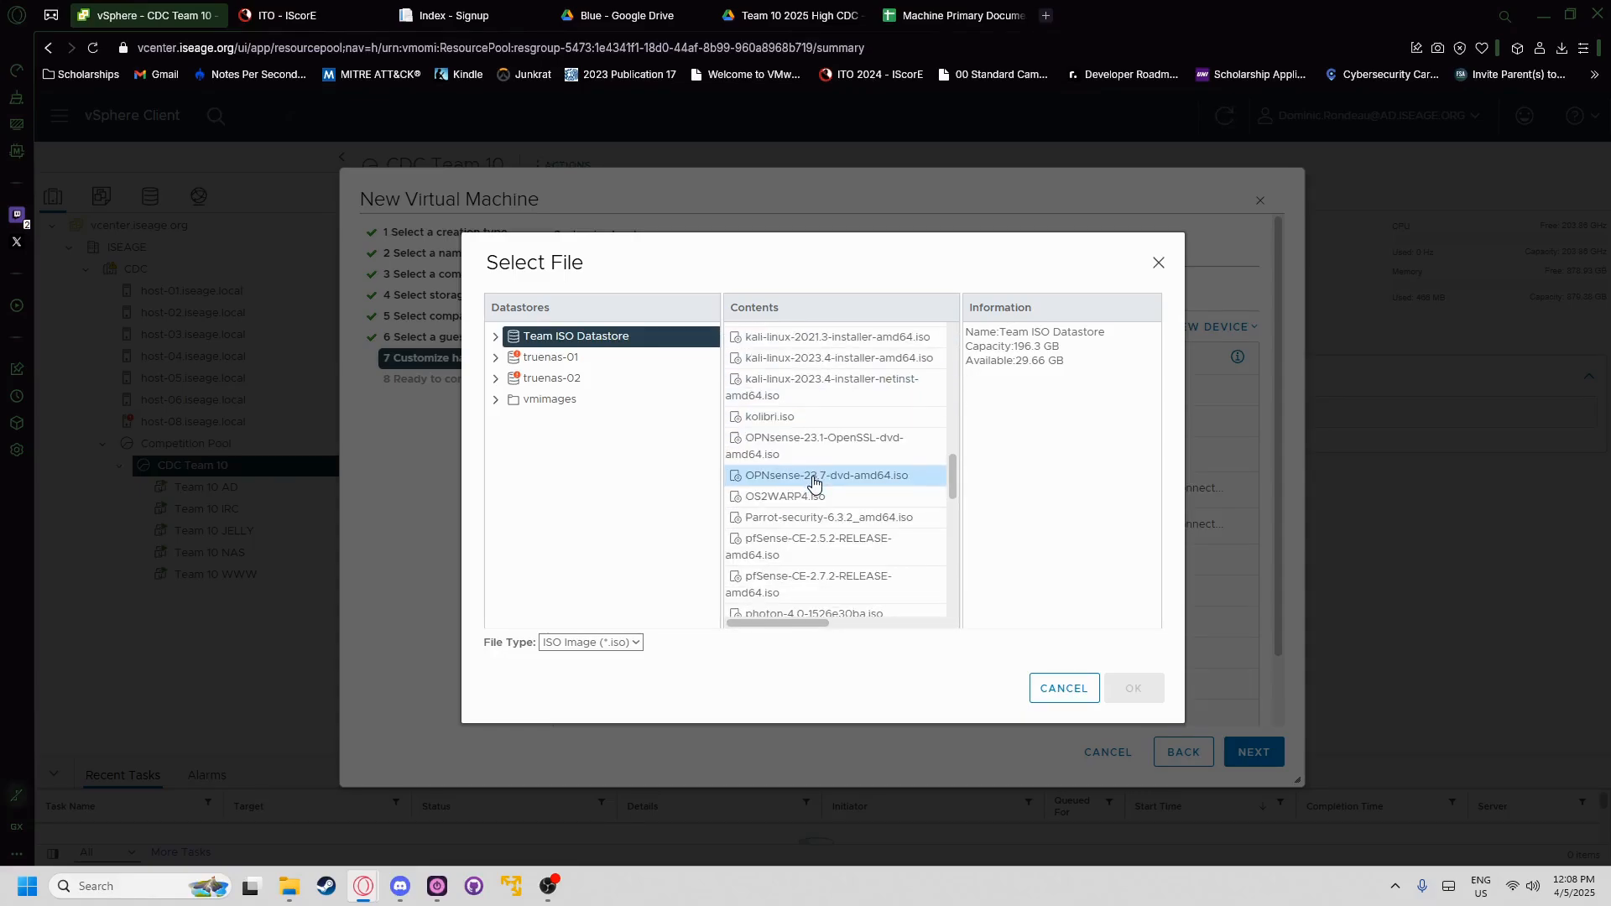
scroll(814, 483, down, 2)
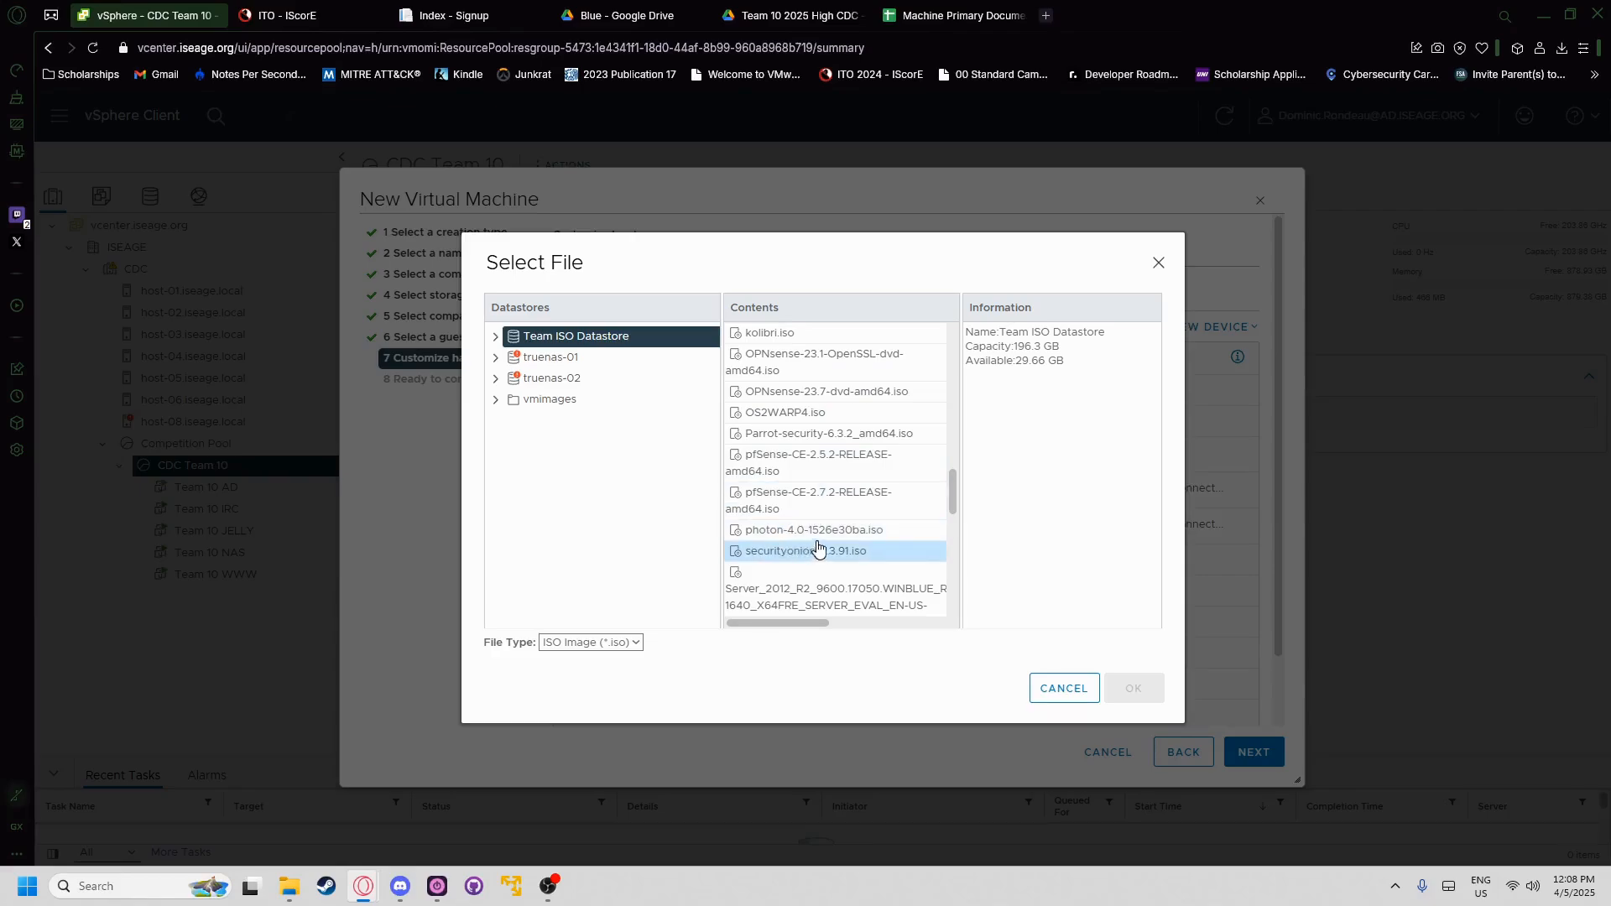
click(835, 502)
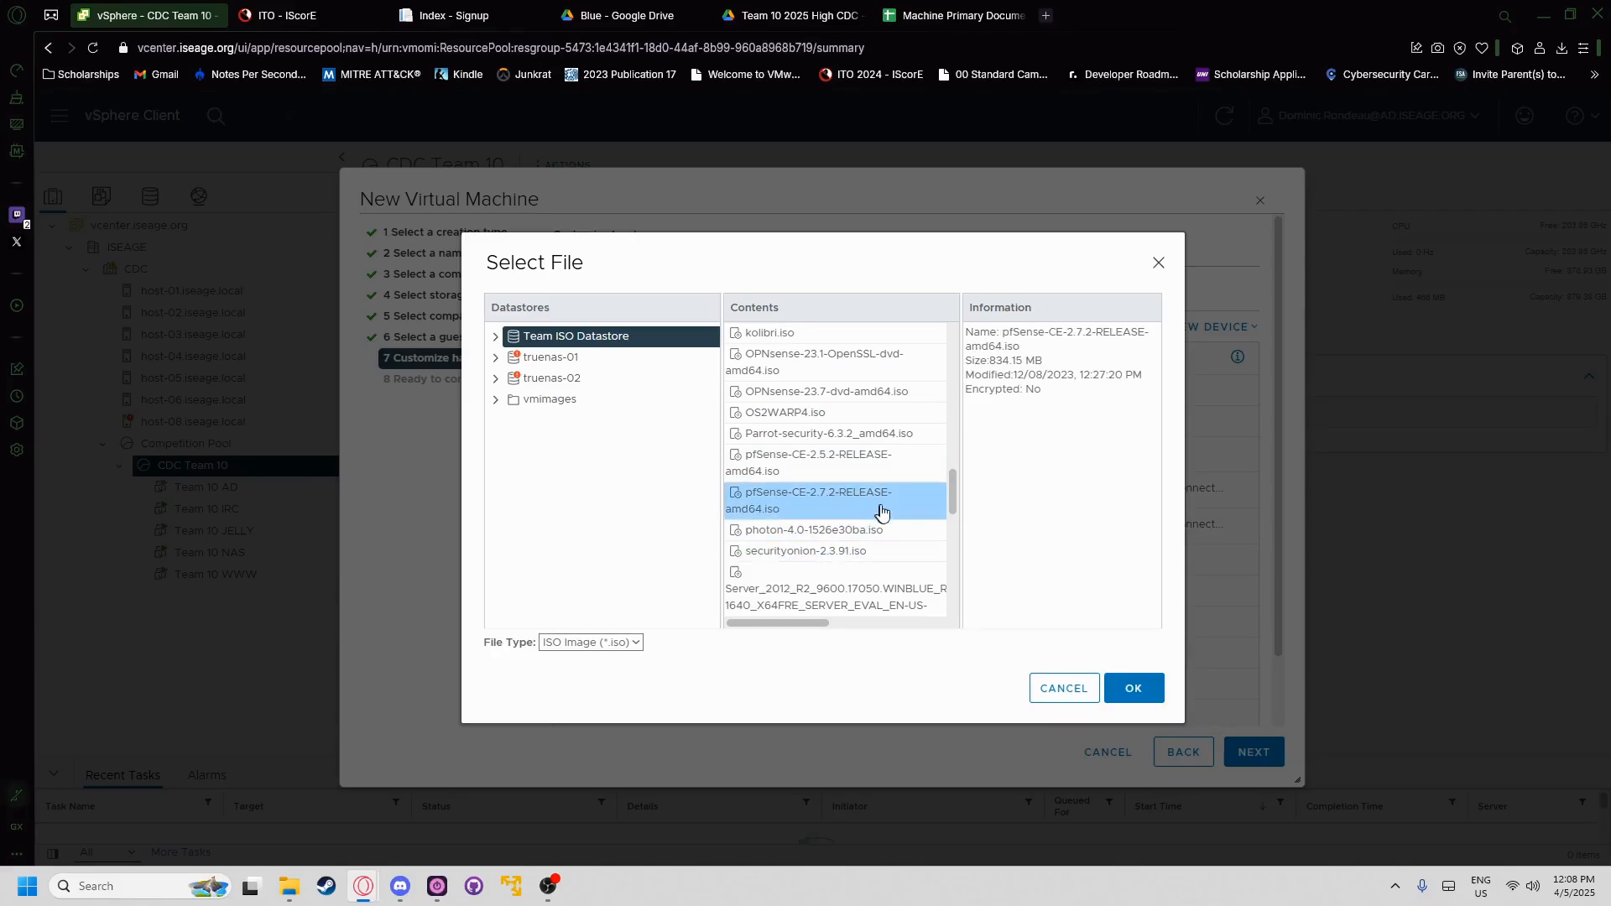
click(1133, 688)
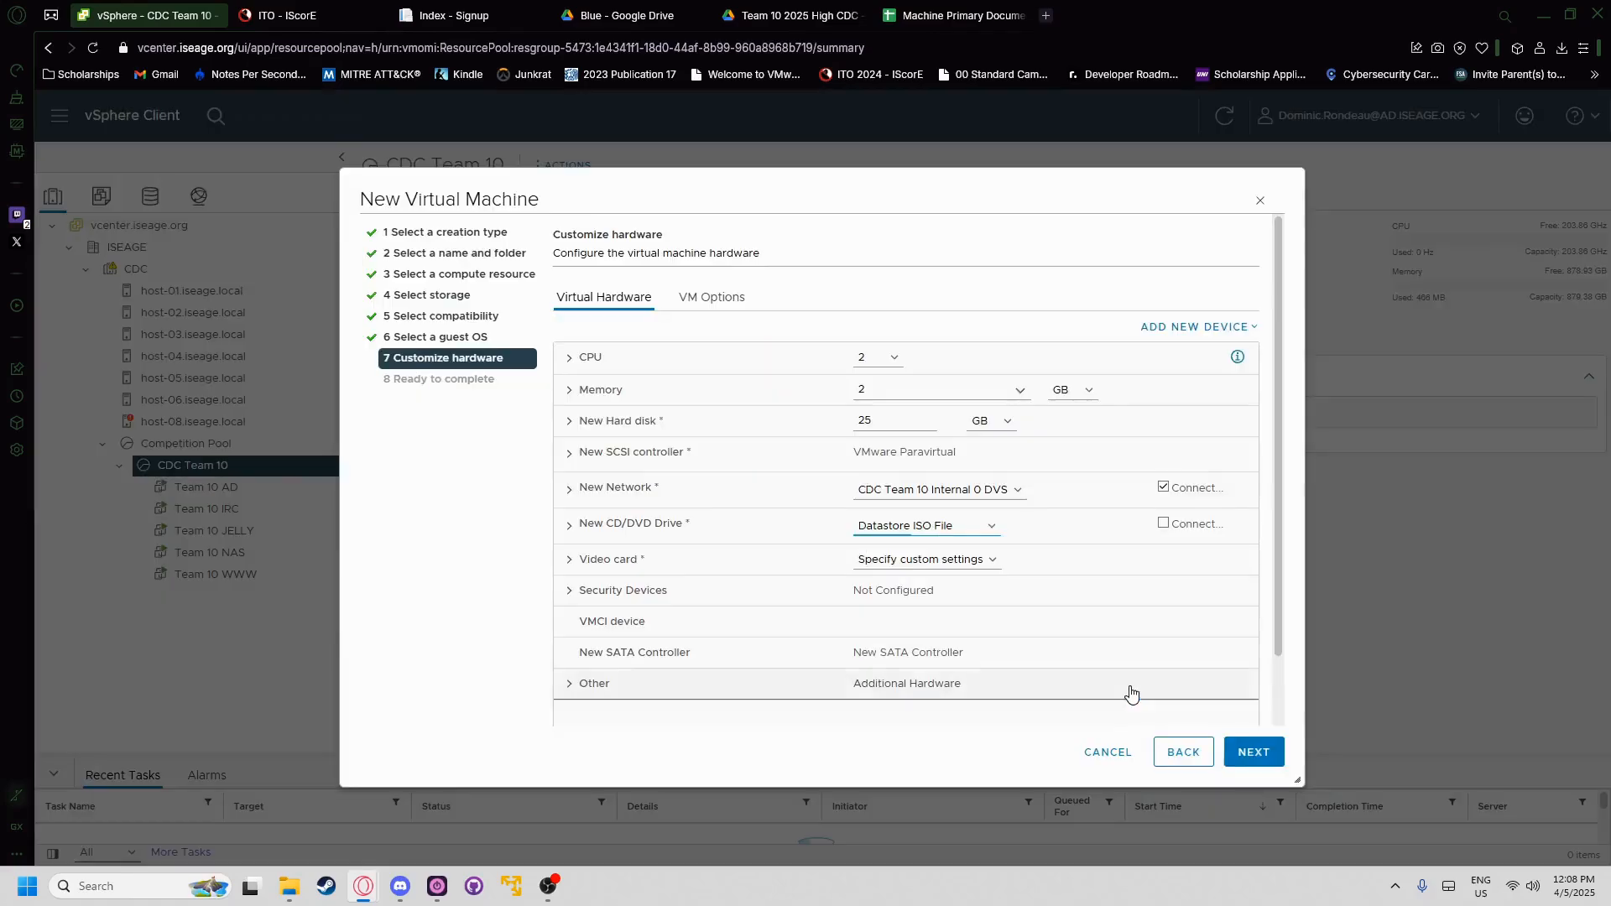
- Assign the new network adapter to Competition Network DVS
scroll(951, 520, down, 1)
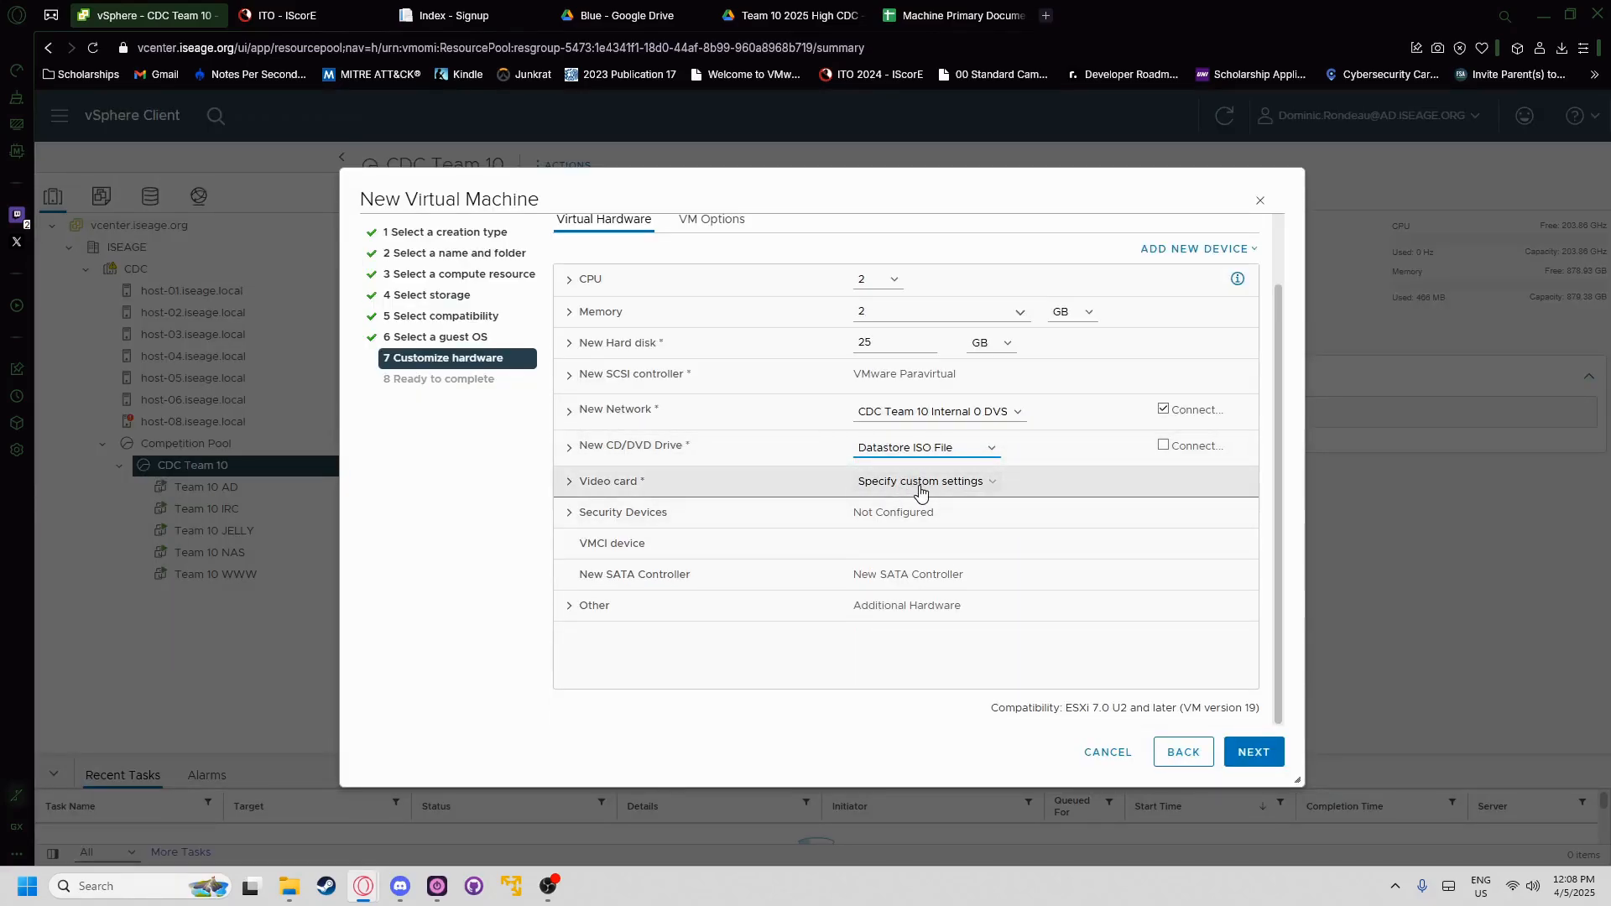
scroll(881, 395, up, 1)
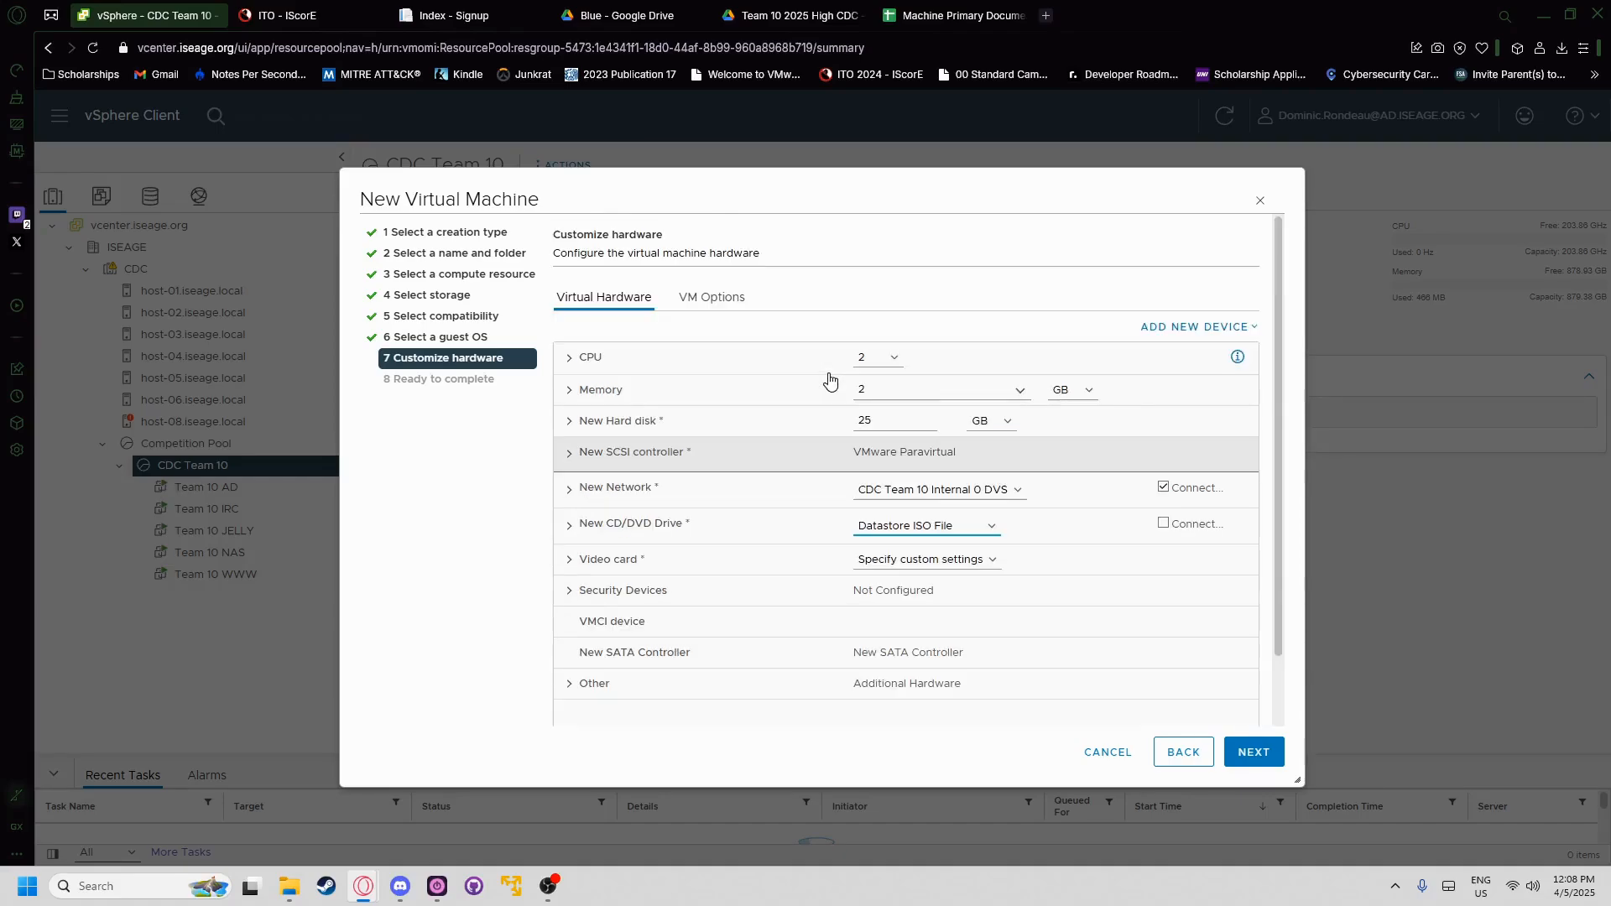
click(927, 495)
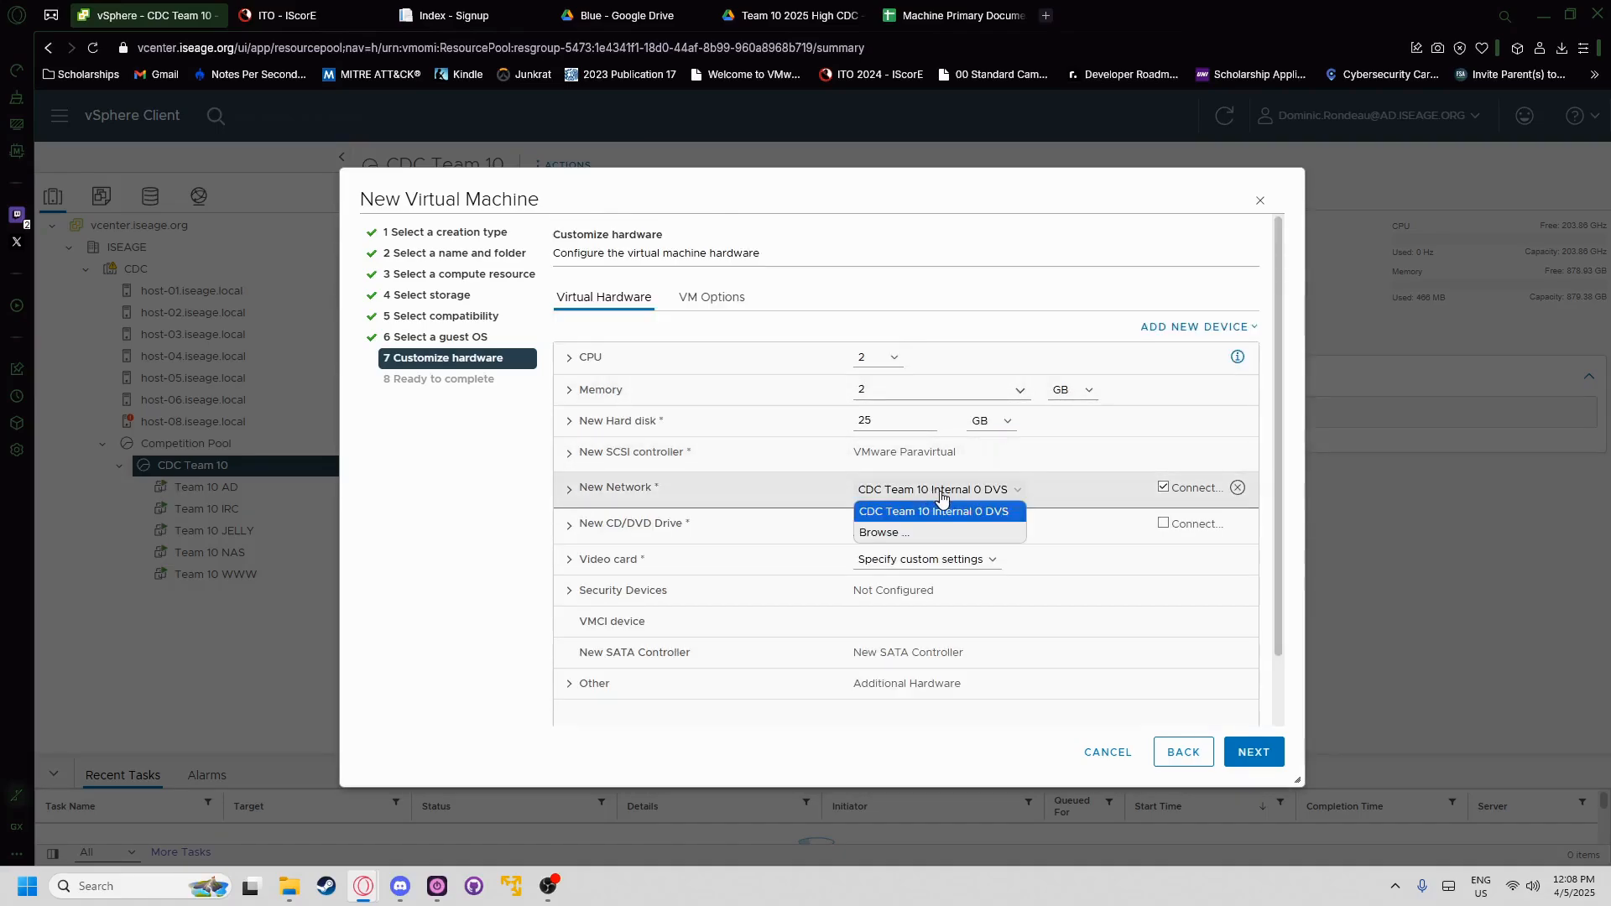
click(908, 534)
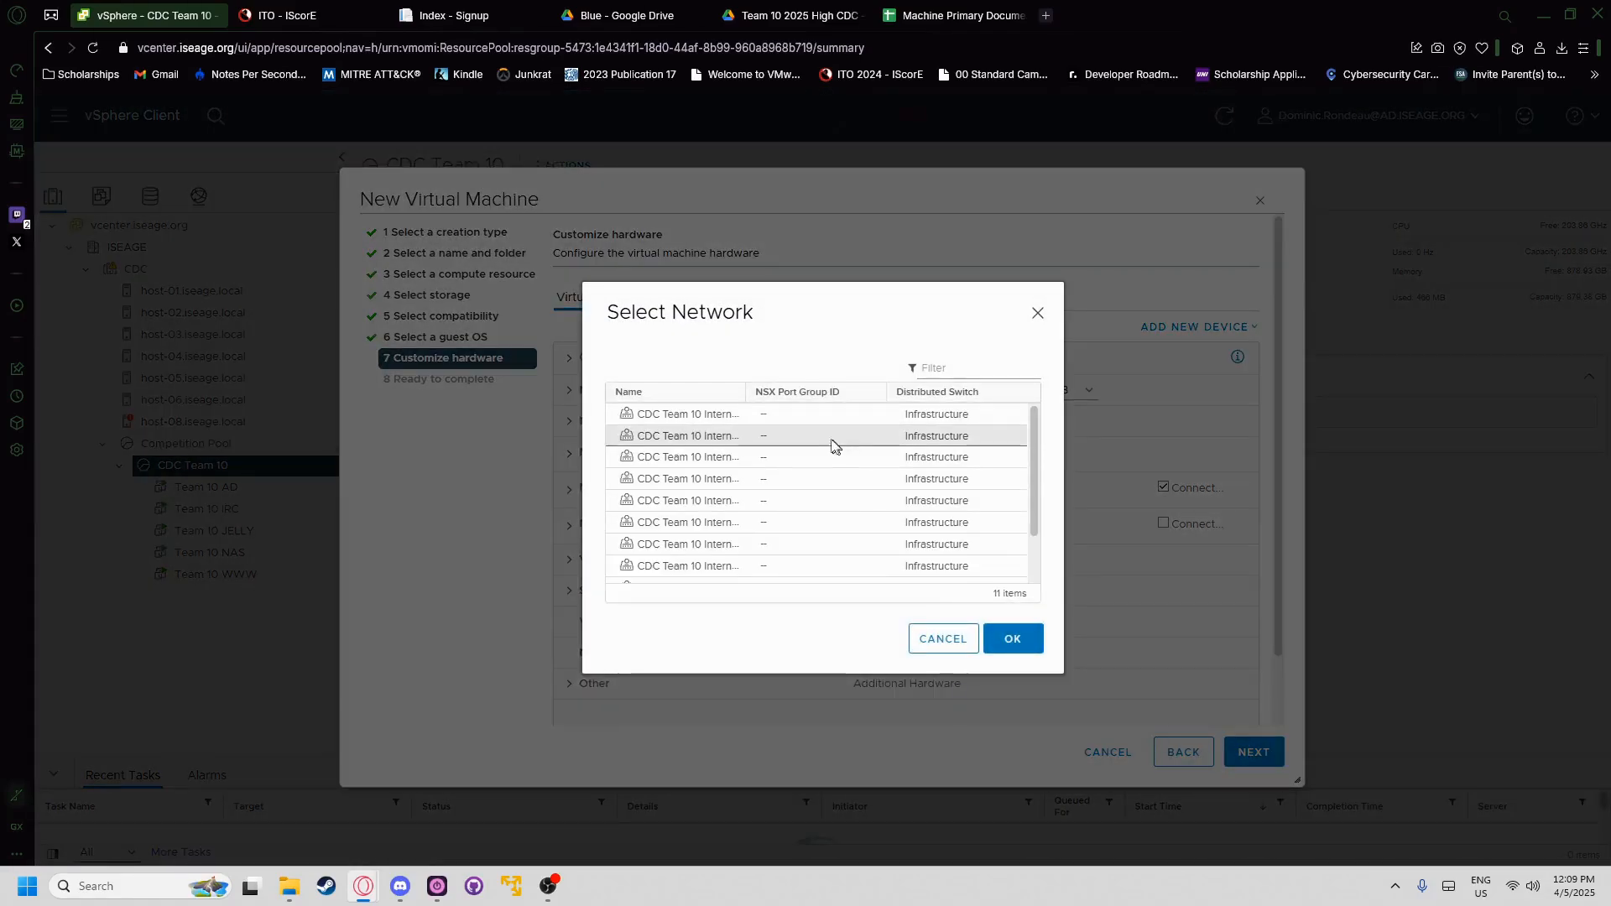
scroll(742, 486, down, 2)
click(721, 575)
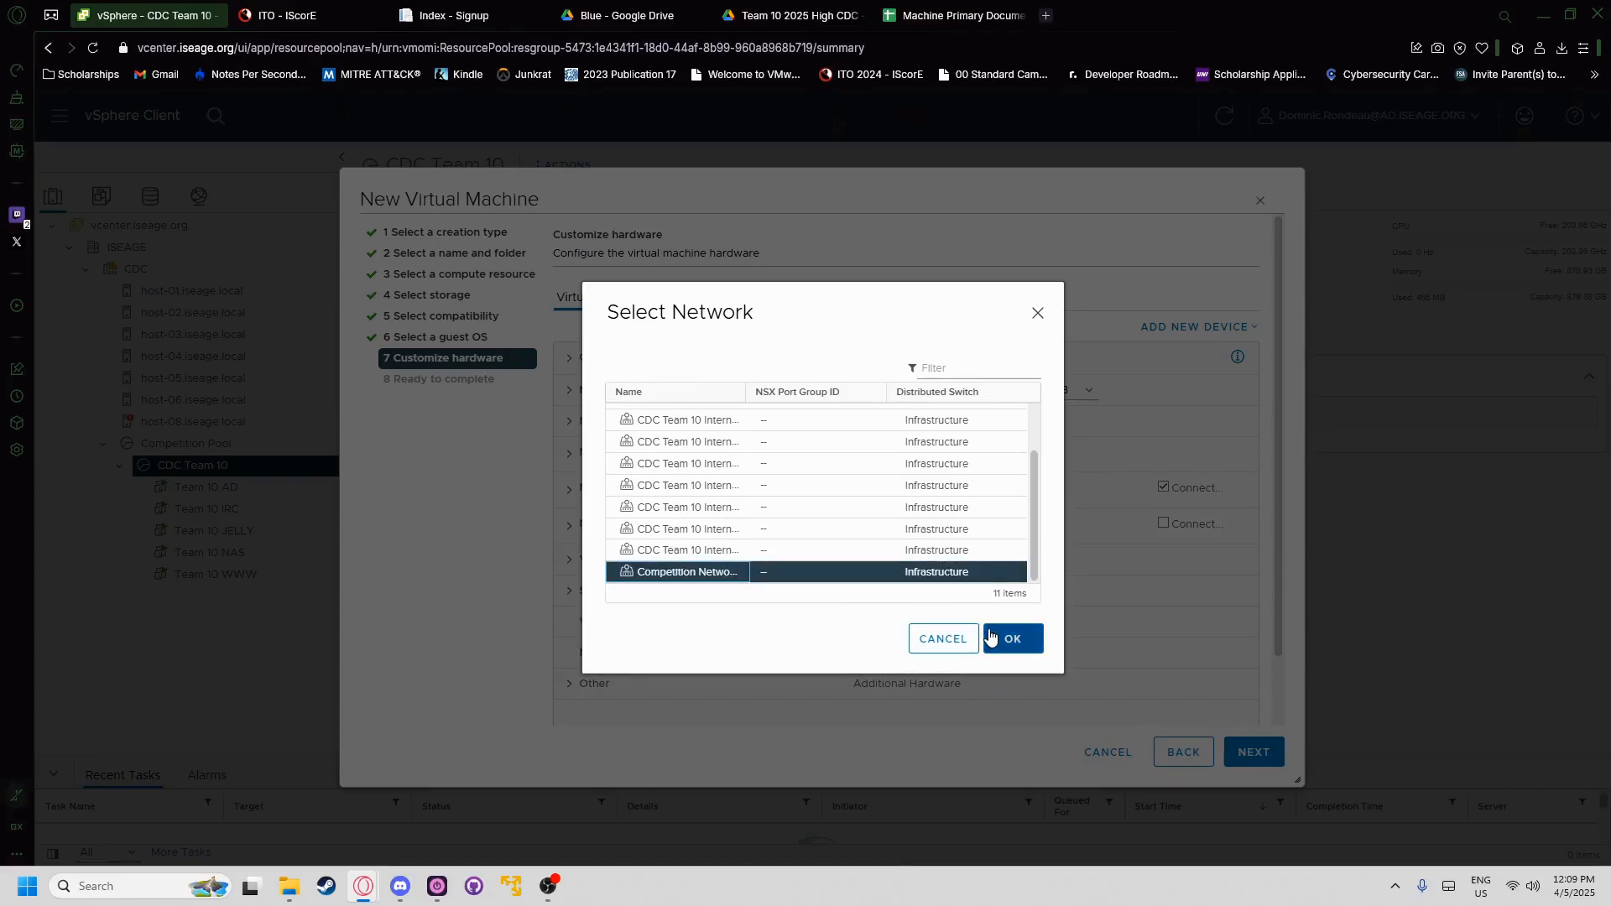
click(1003, 639)
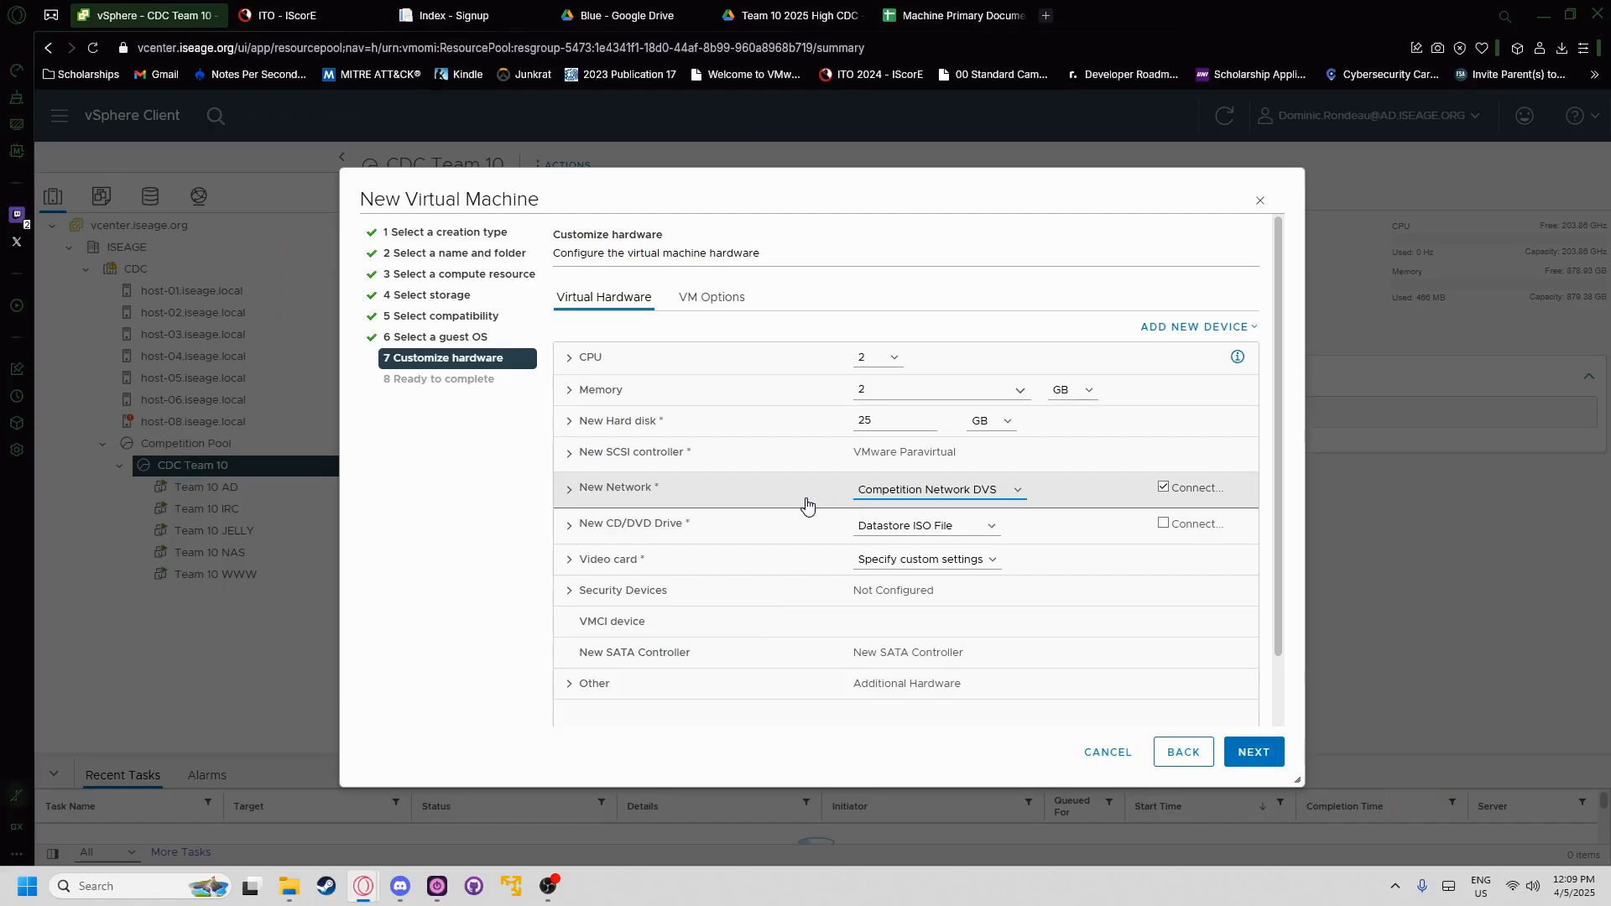
- Enable the connect option for the new CD/DVD drive and accept the hardware settings
click(1162, 523)
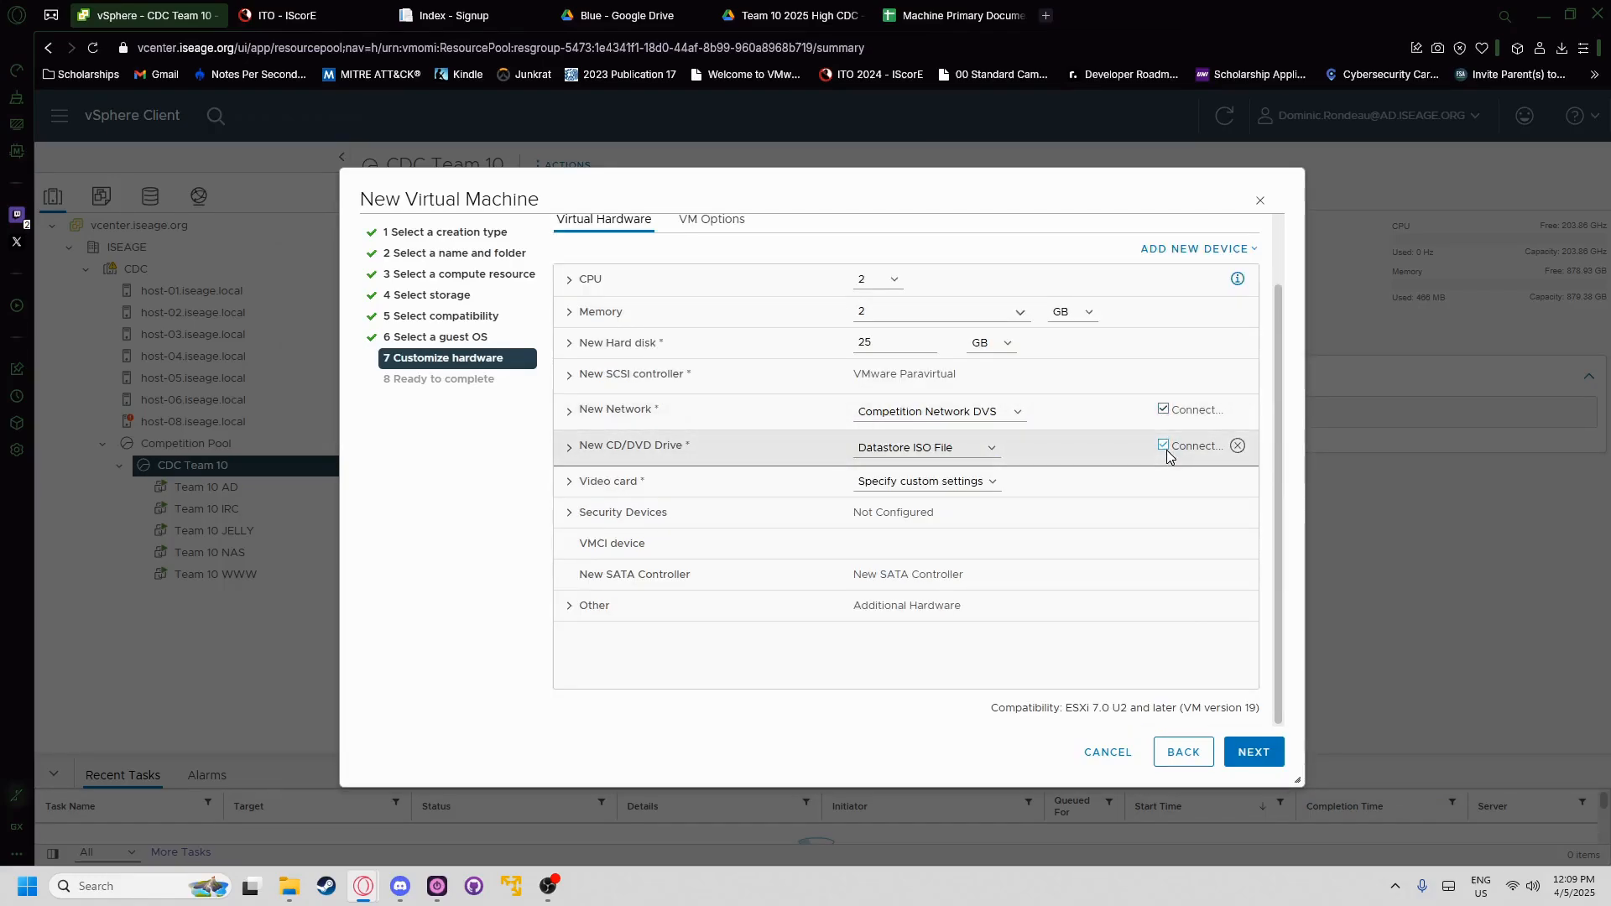
click(712, 297)
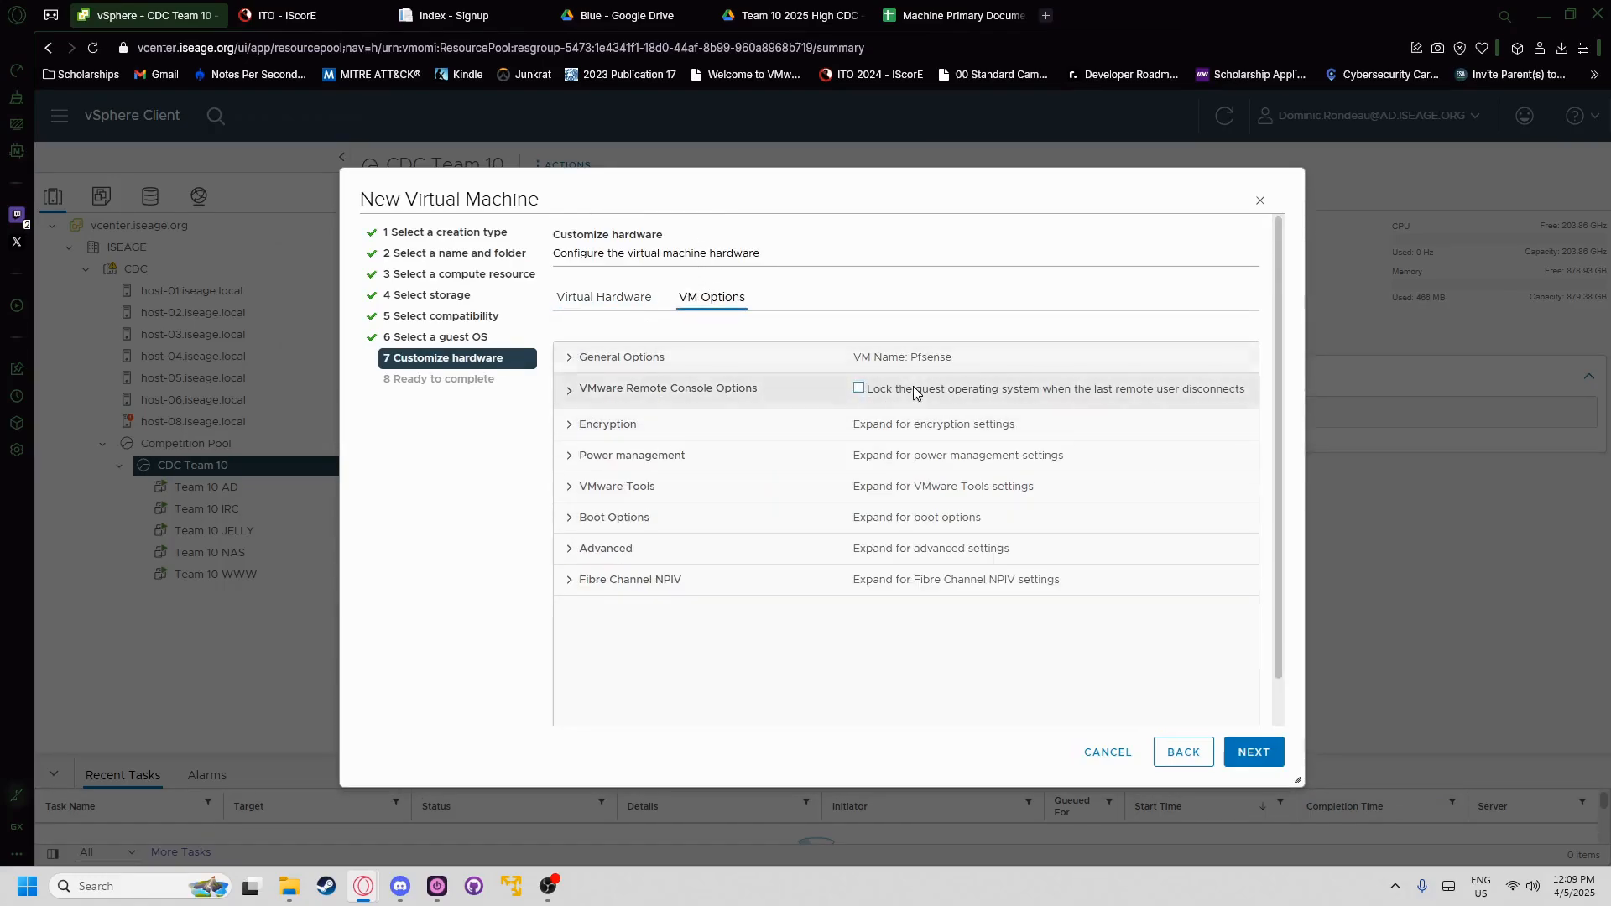
click(608, 299)
scroll(747, 411, down, 2)
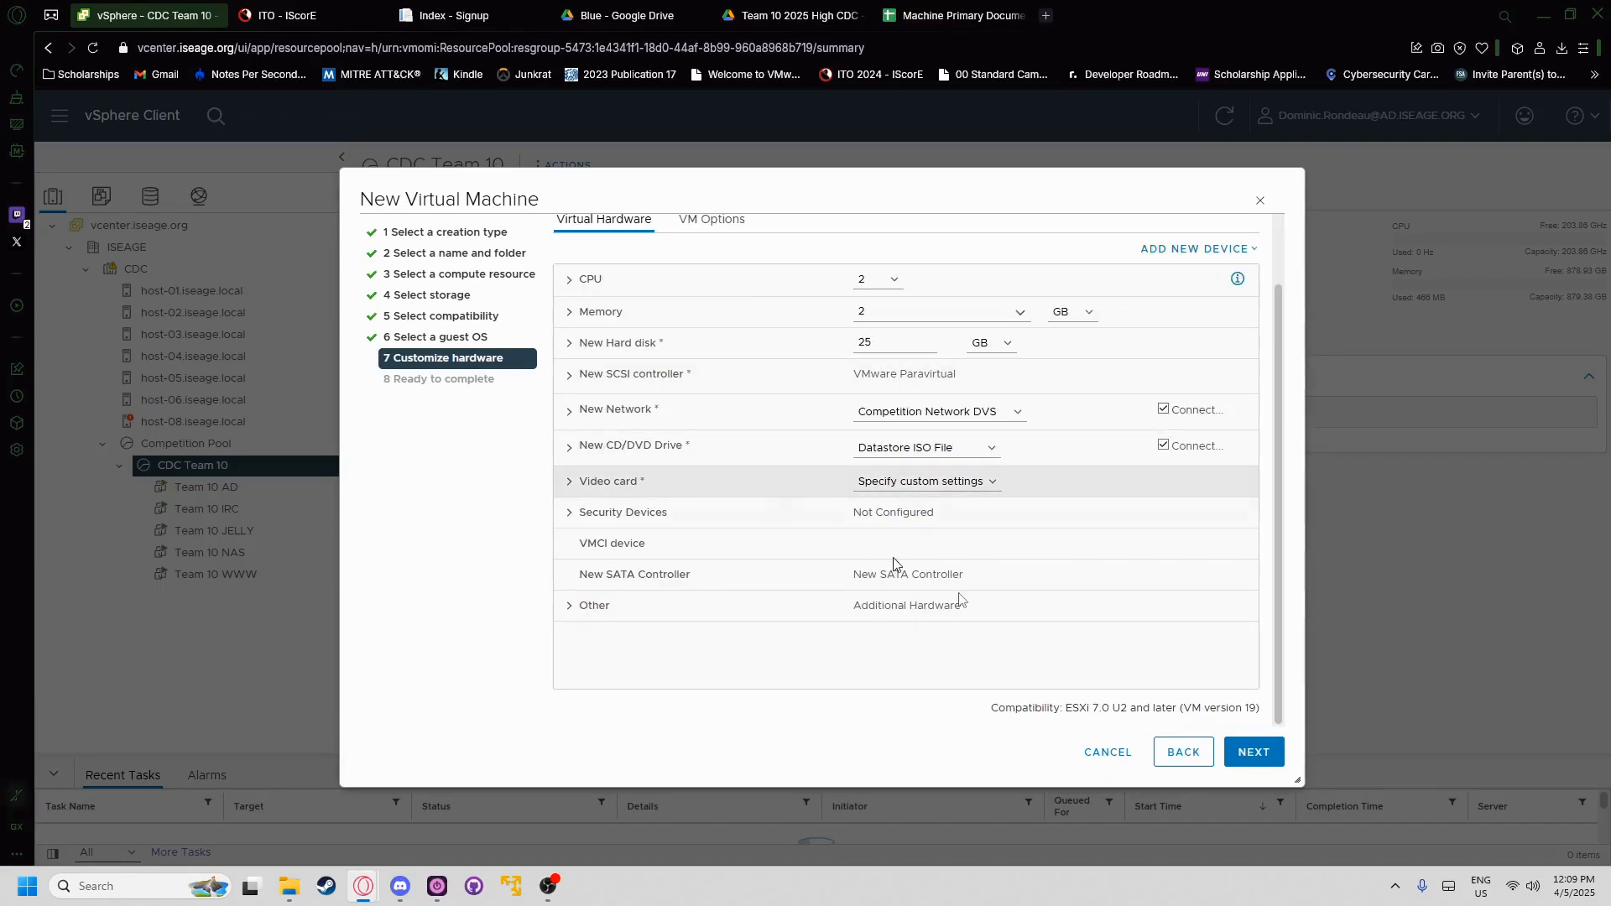
click(1247, 754)
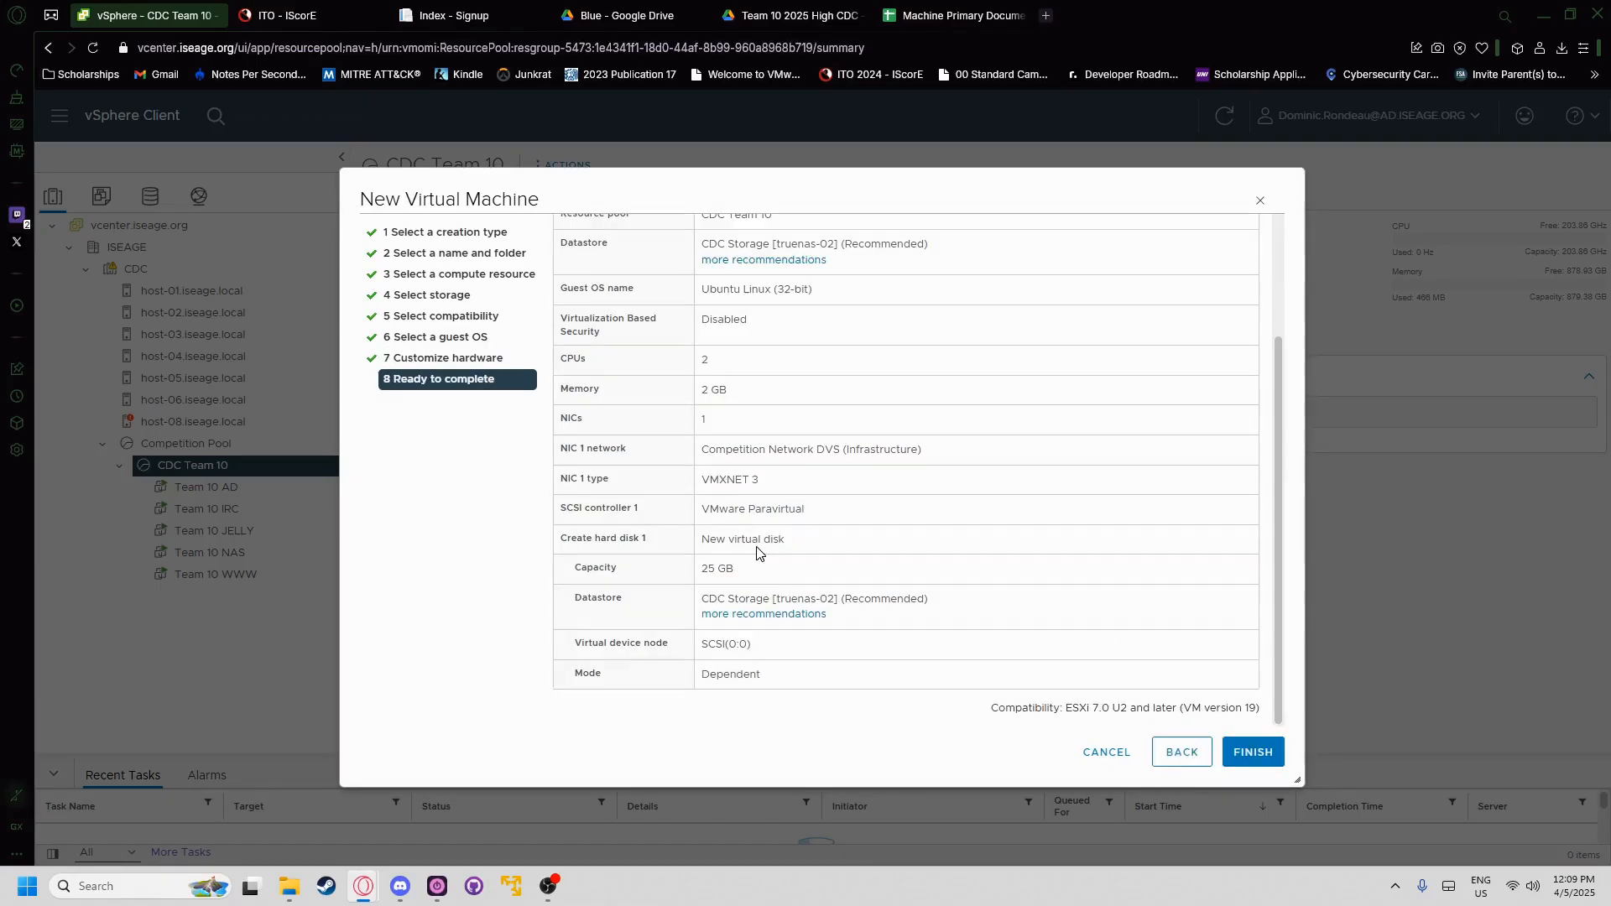
- Review the configuration summary and finish creating the Pfsense virtual machine
scroll(757, 551, up, 4)
scroll(758, 461, down, 2)
scroll(655, 381, up, 1)
drag(638, 375, 579, 374)
click(633, 376)
click(672, 384)
scroll(709, 432, down, 1)
click(1252, 752)
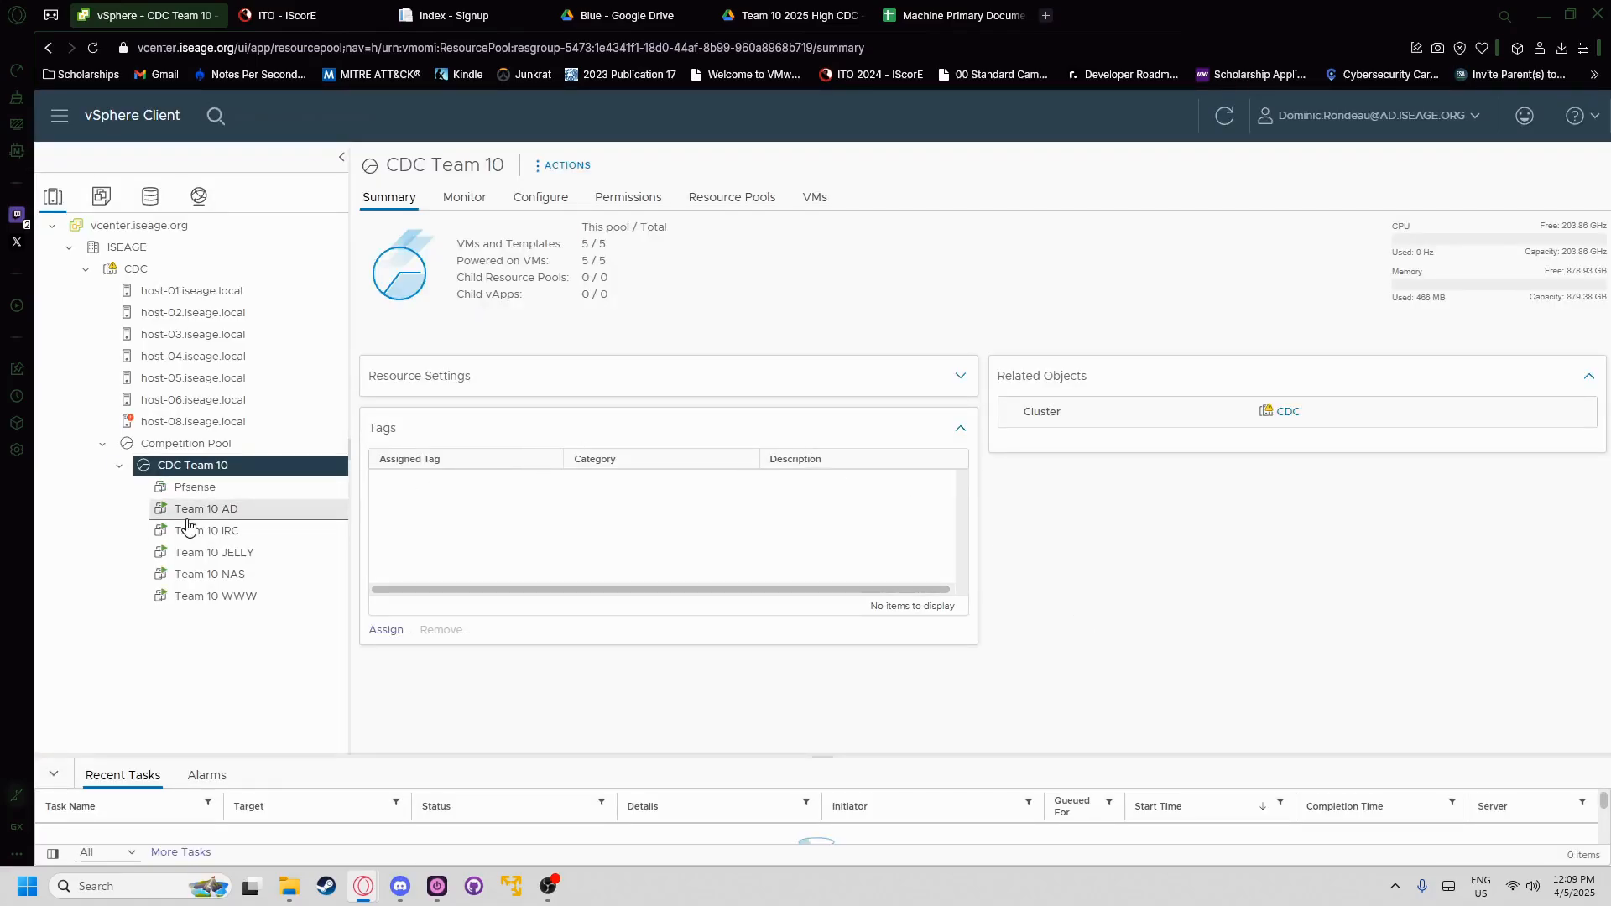
- Examine the Pfsense machine's summary and assigned networks, including the details of Competition Network DVS
click(208, 491)
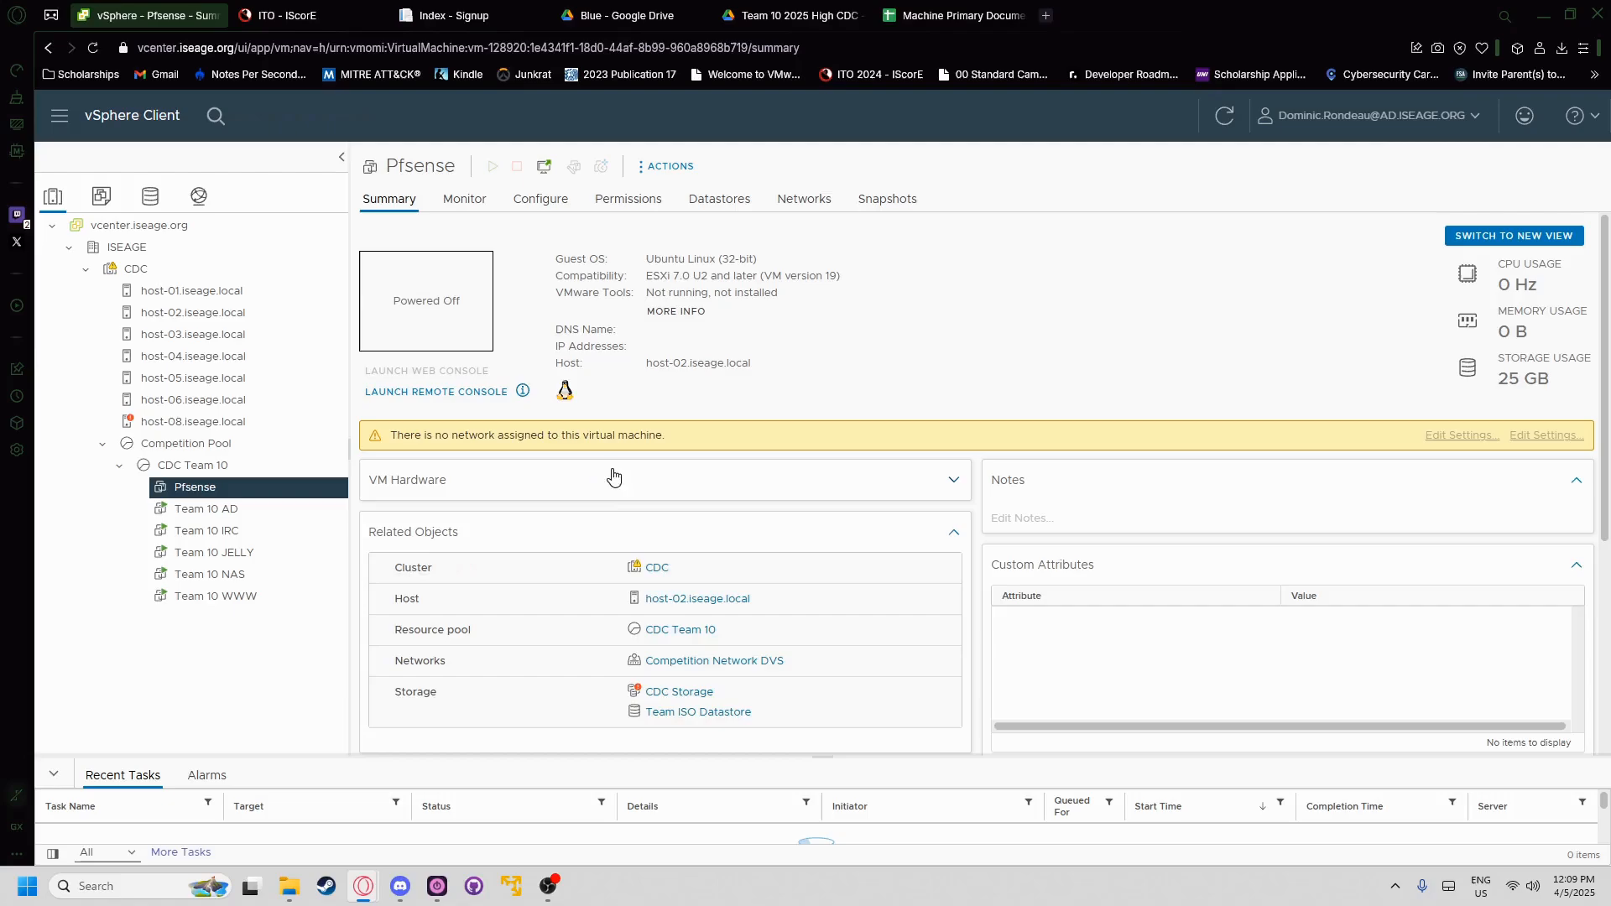
scroll(638, 520, down, 1)
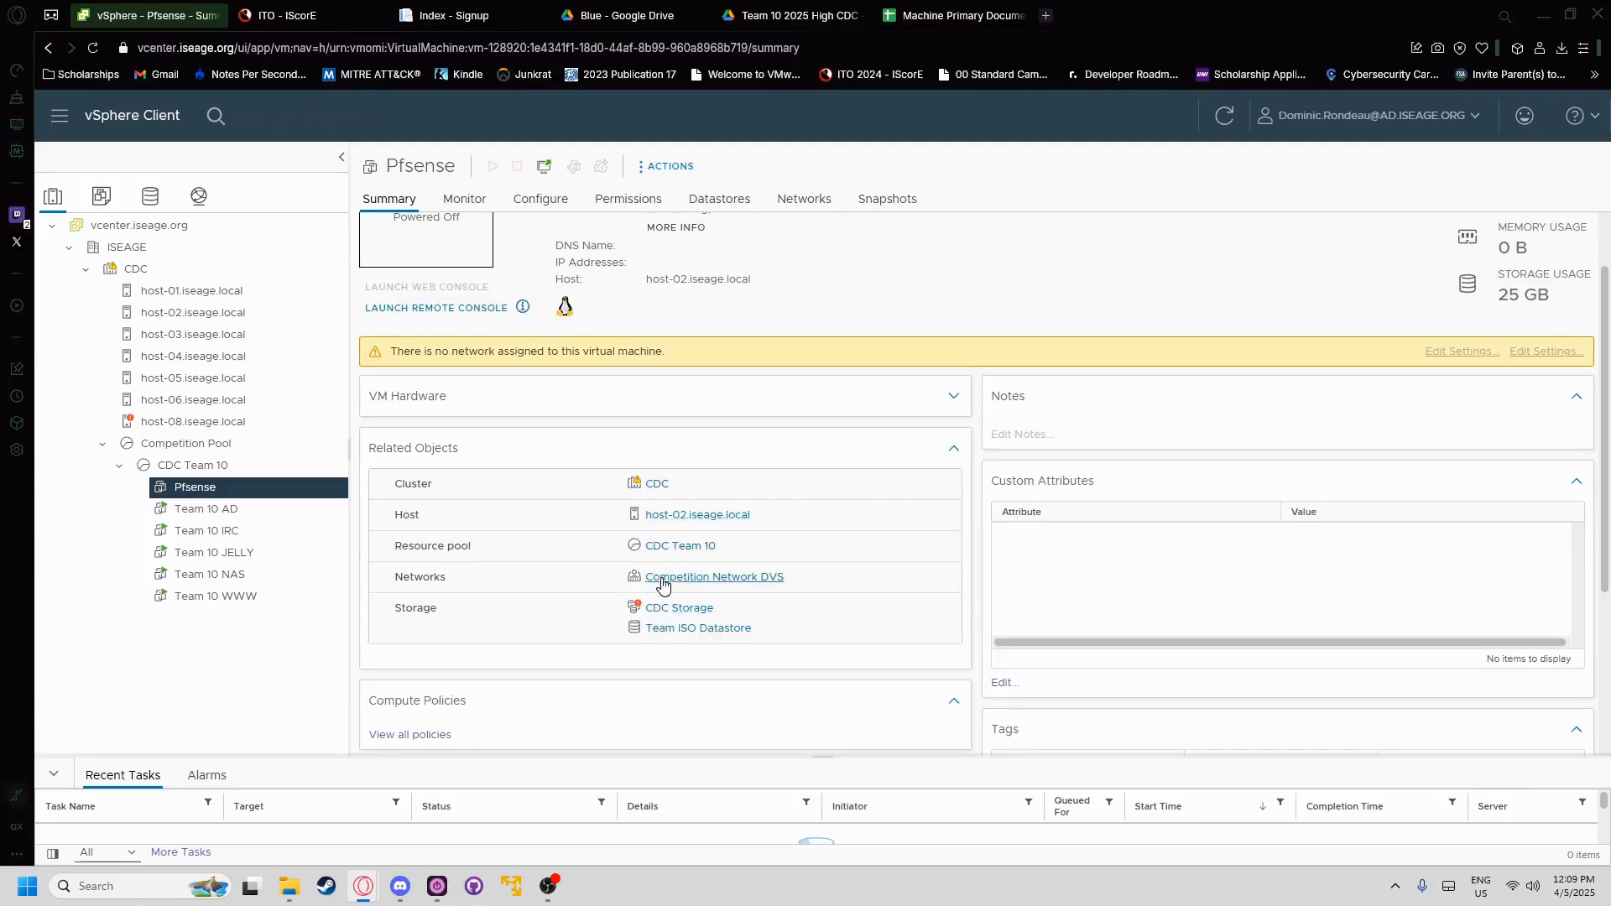
click(890, 451)
click(843, 452)
scroll(579, 401, up, 1)
click(804, 199)
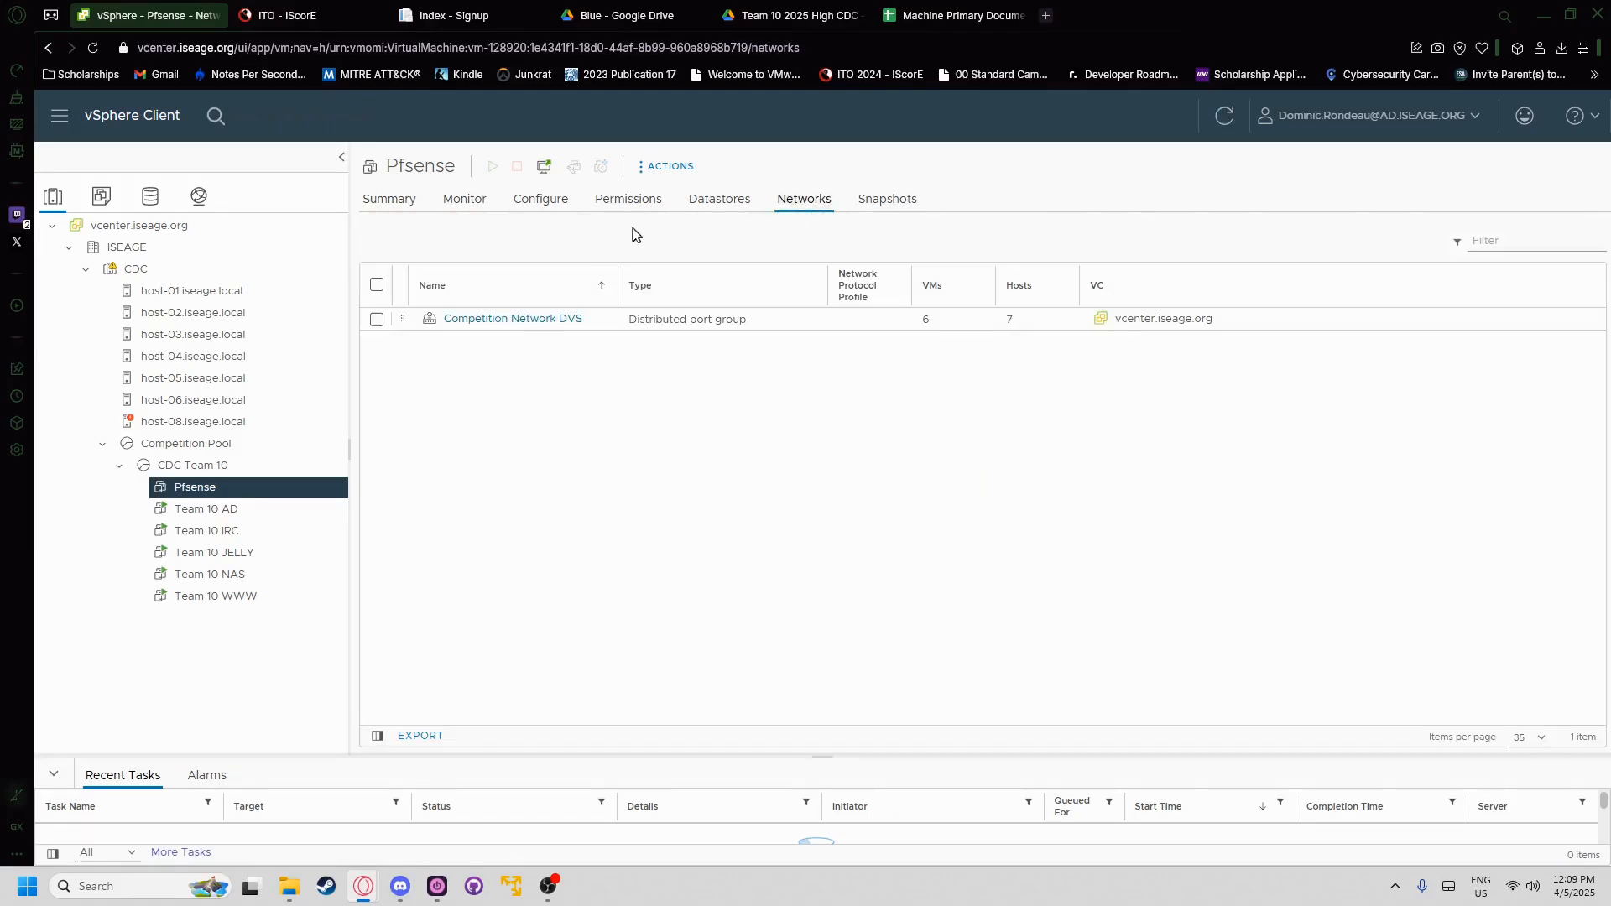
click(478, 322)
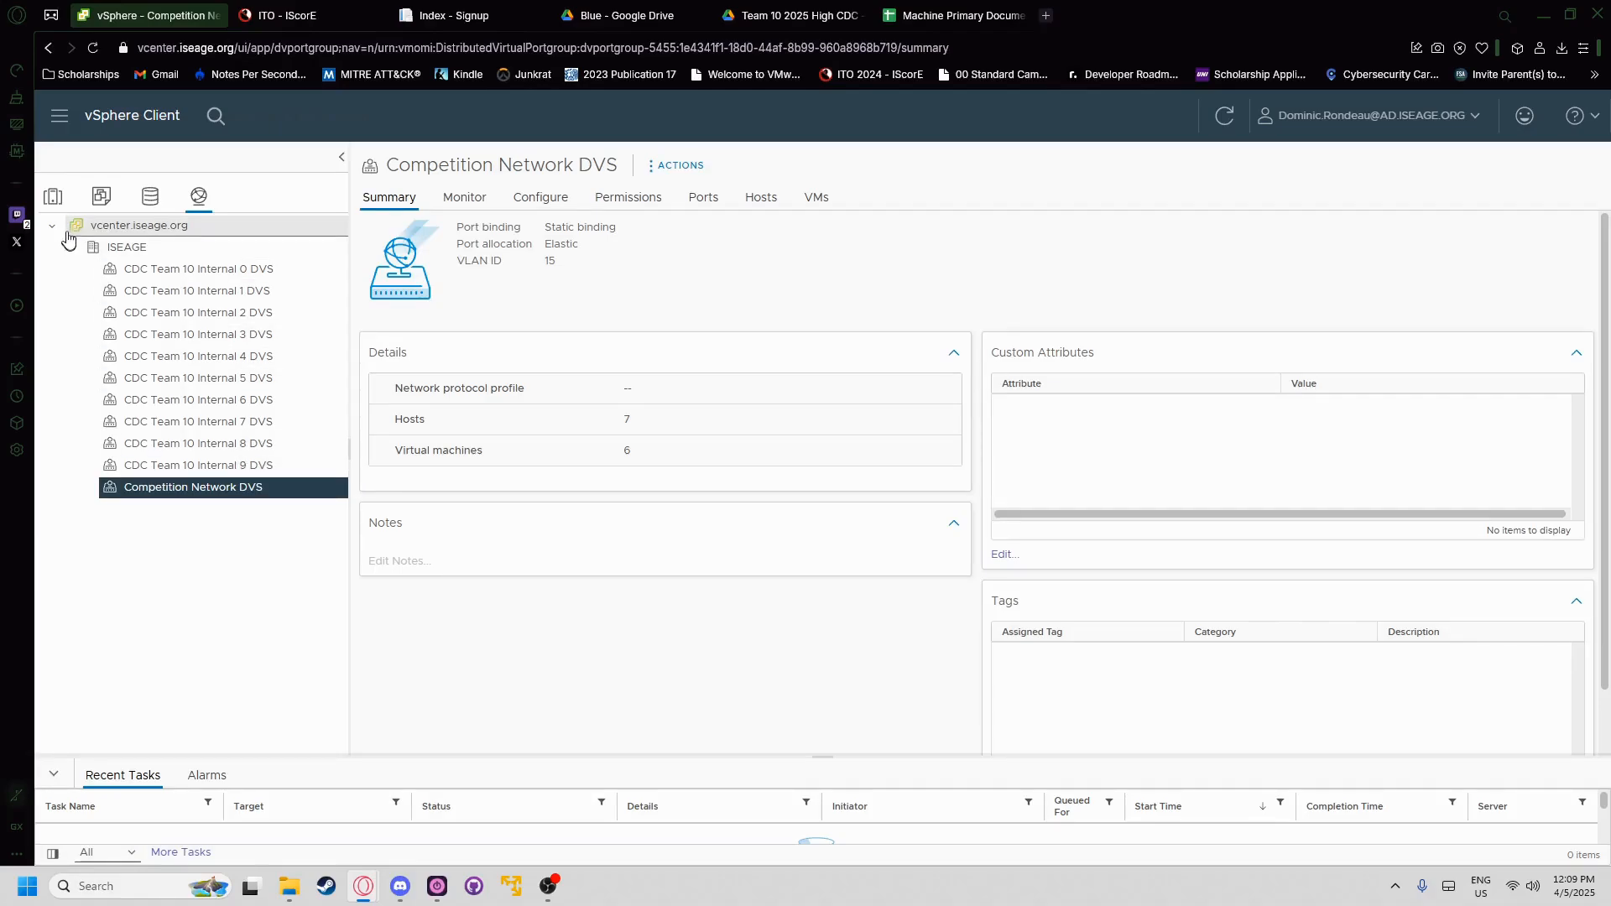
- Compare the network assignments of the Team 10 AD and Pfsense machines
click(54, 198)
click(217, 513)
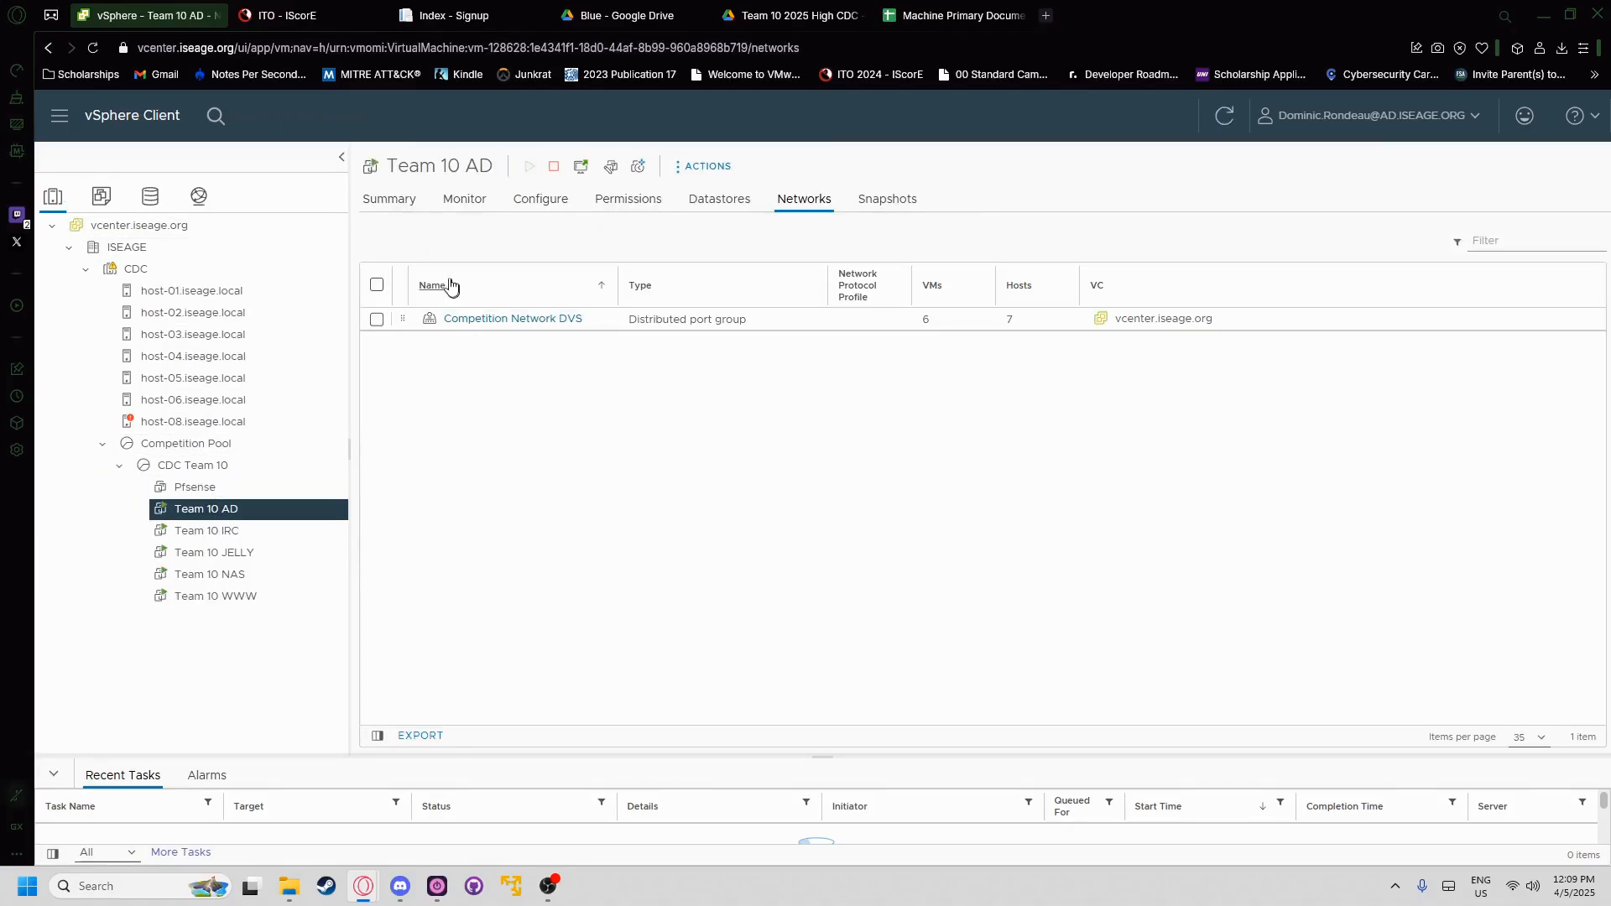
click(389, 205)
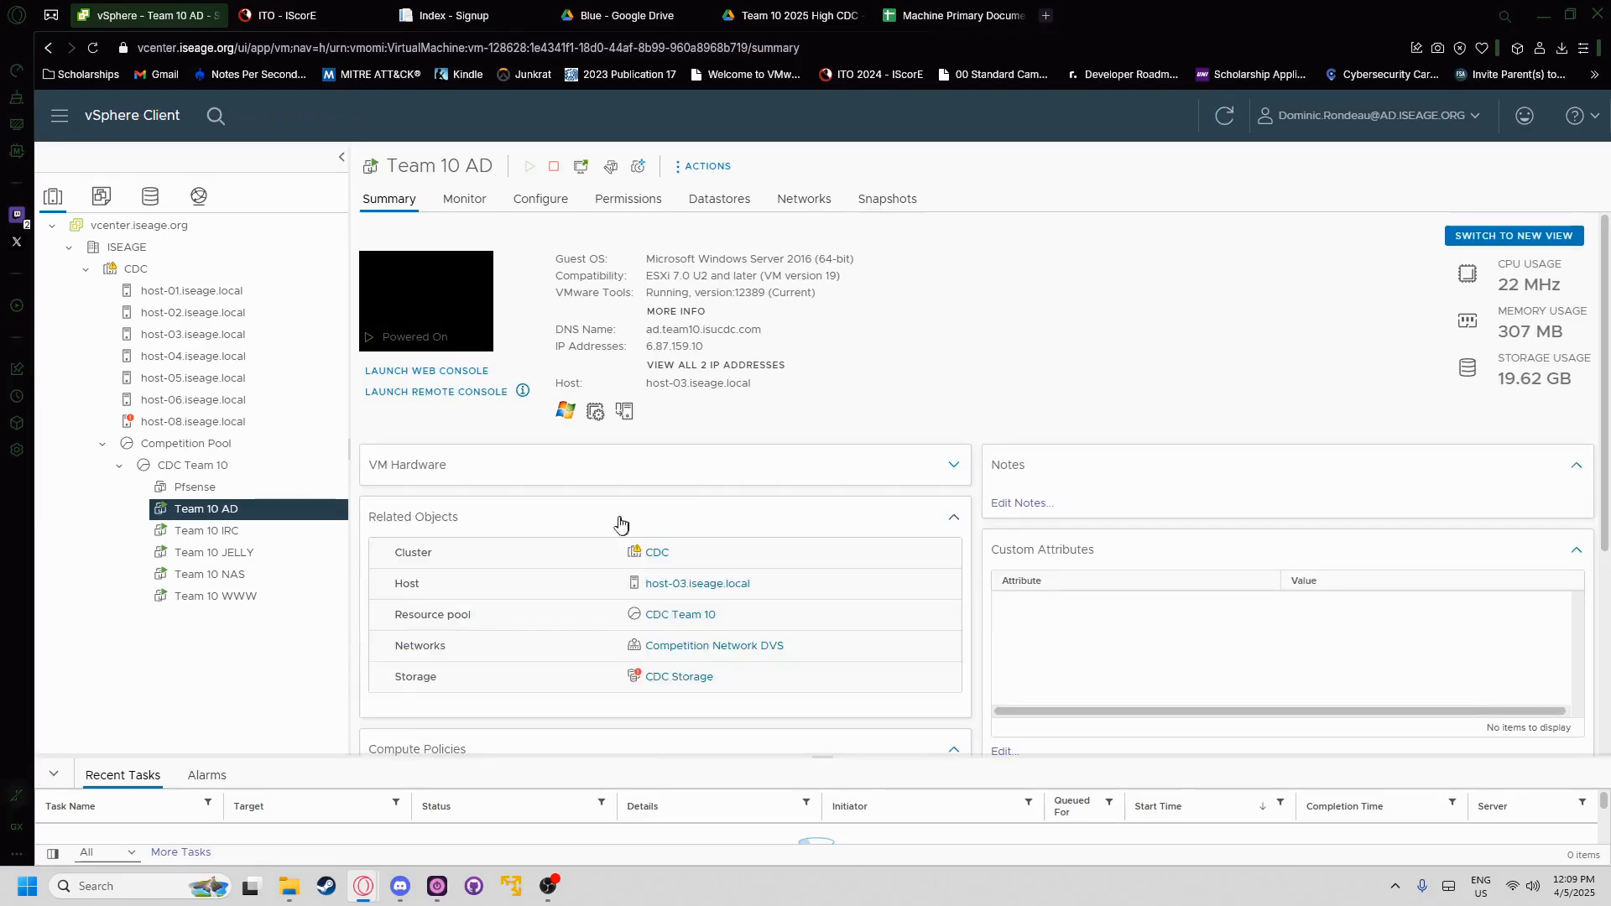
scroll(676, 578, down, 2)
click(241, 487)
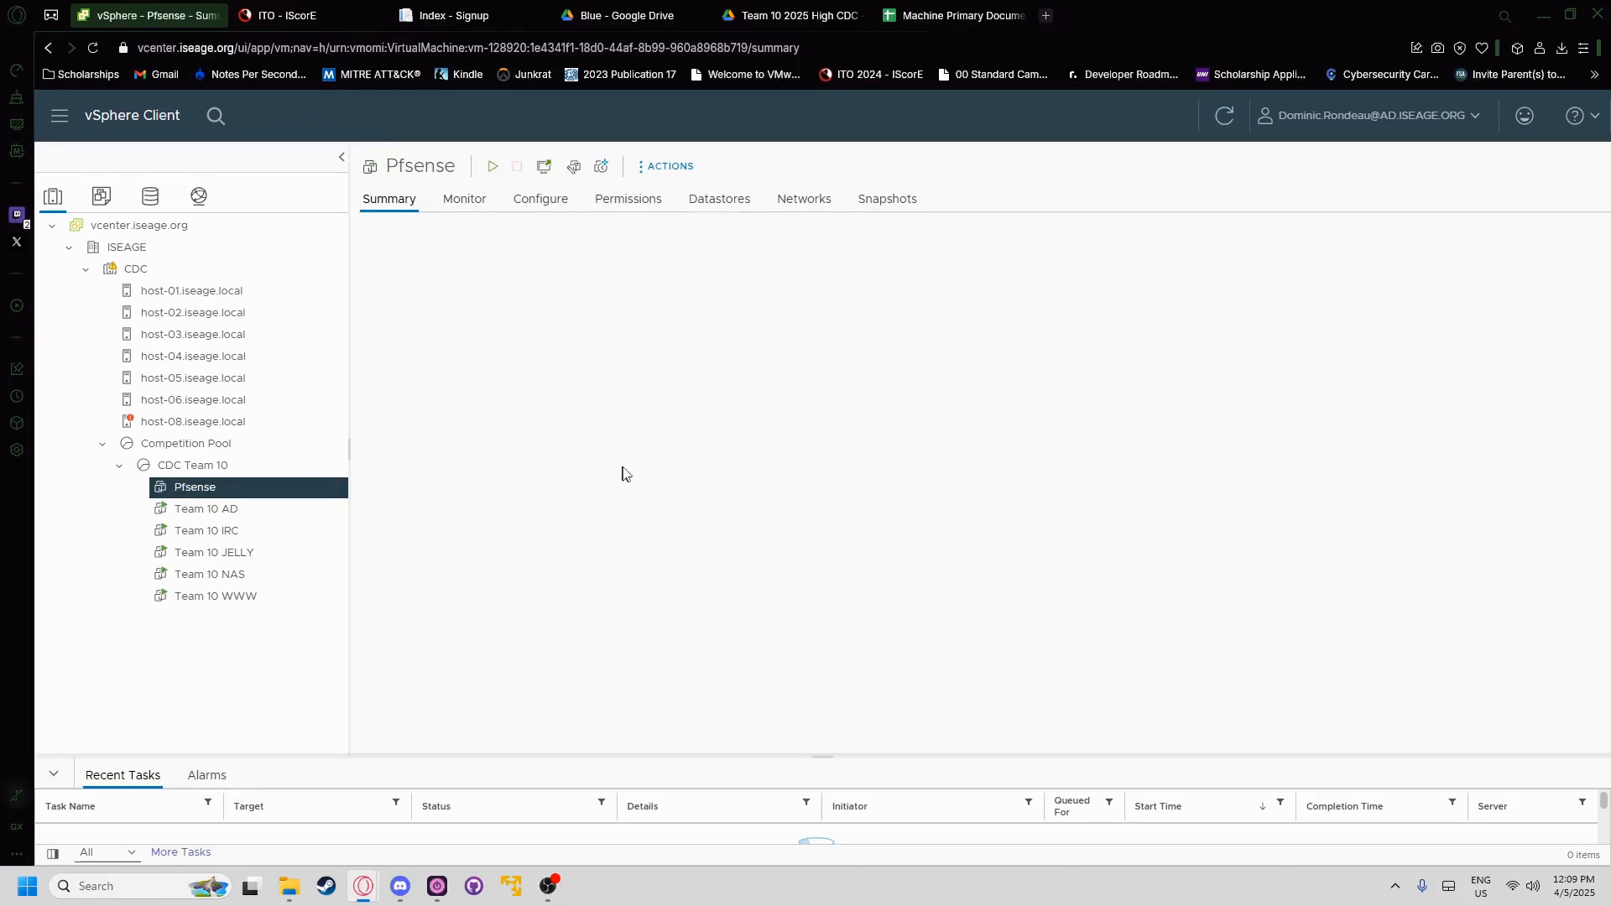
scroll(652, 663, down, 1)
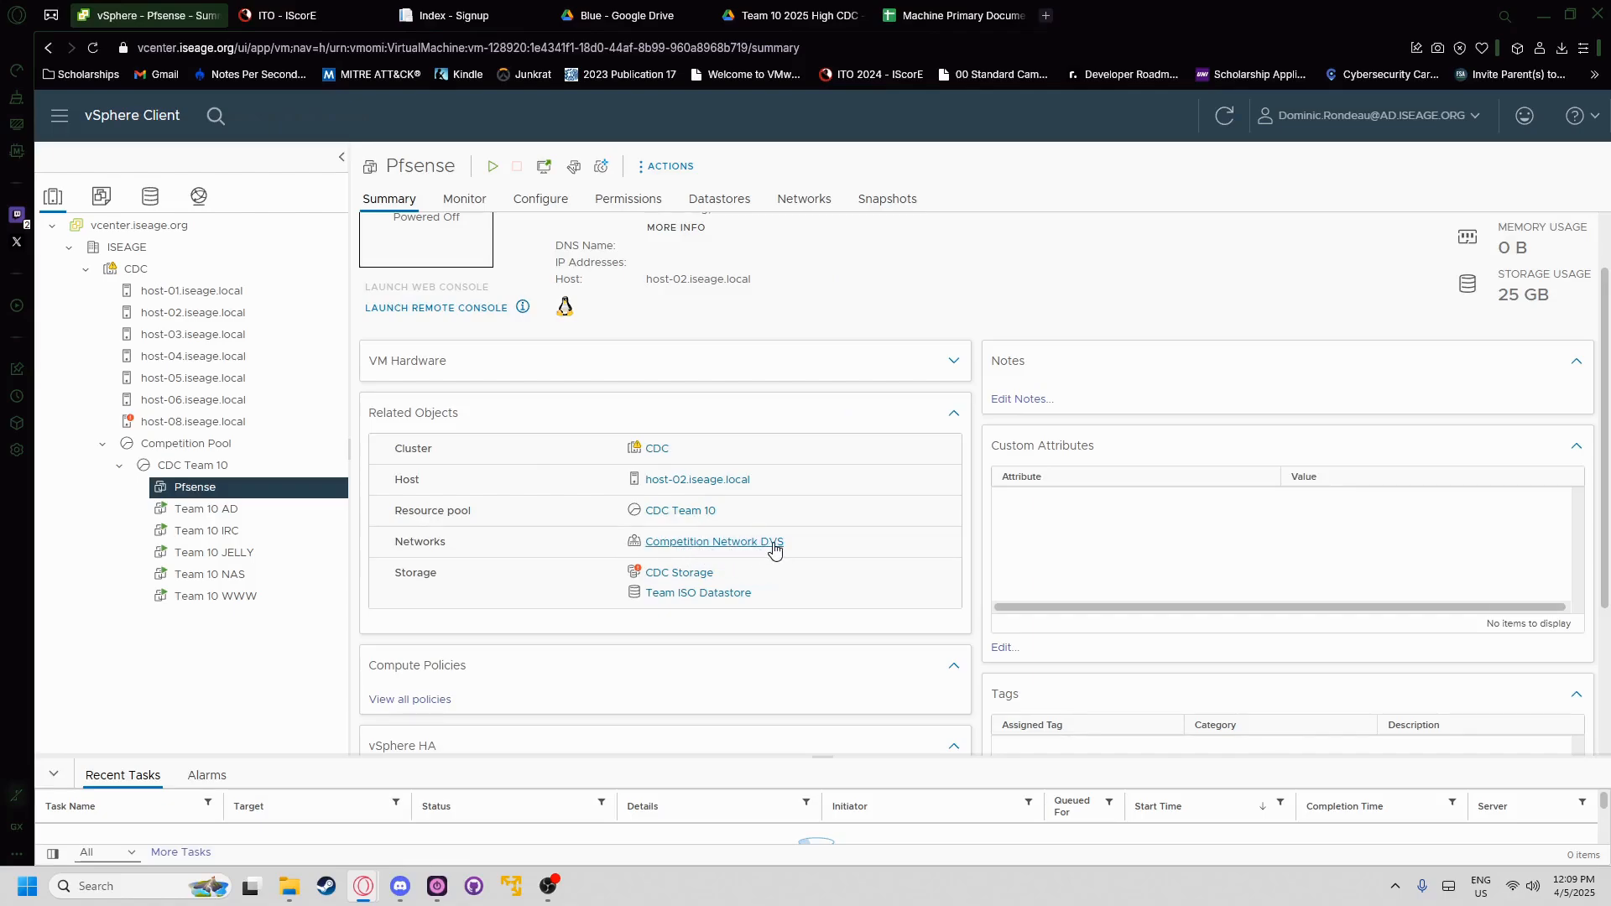
click(205, 509)
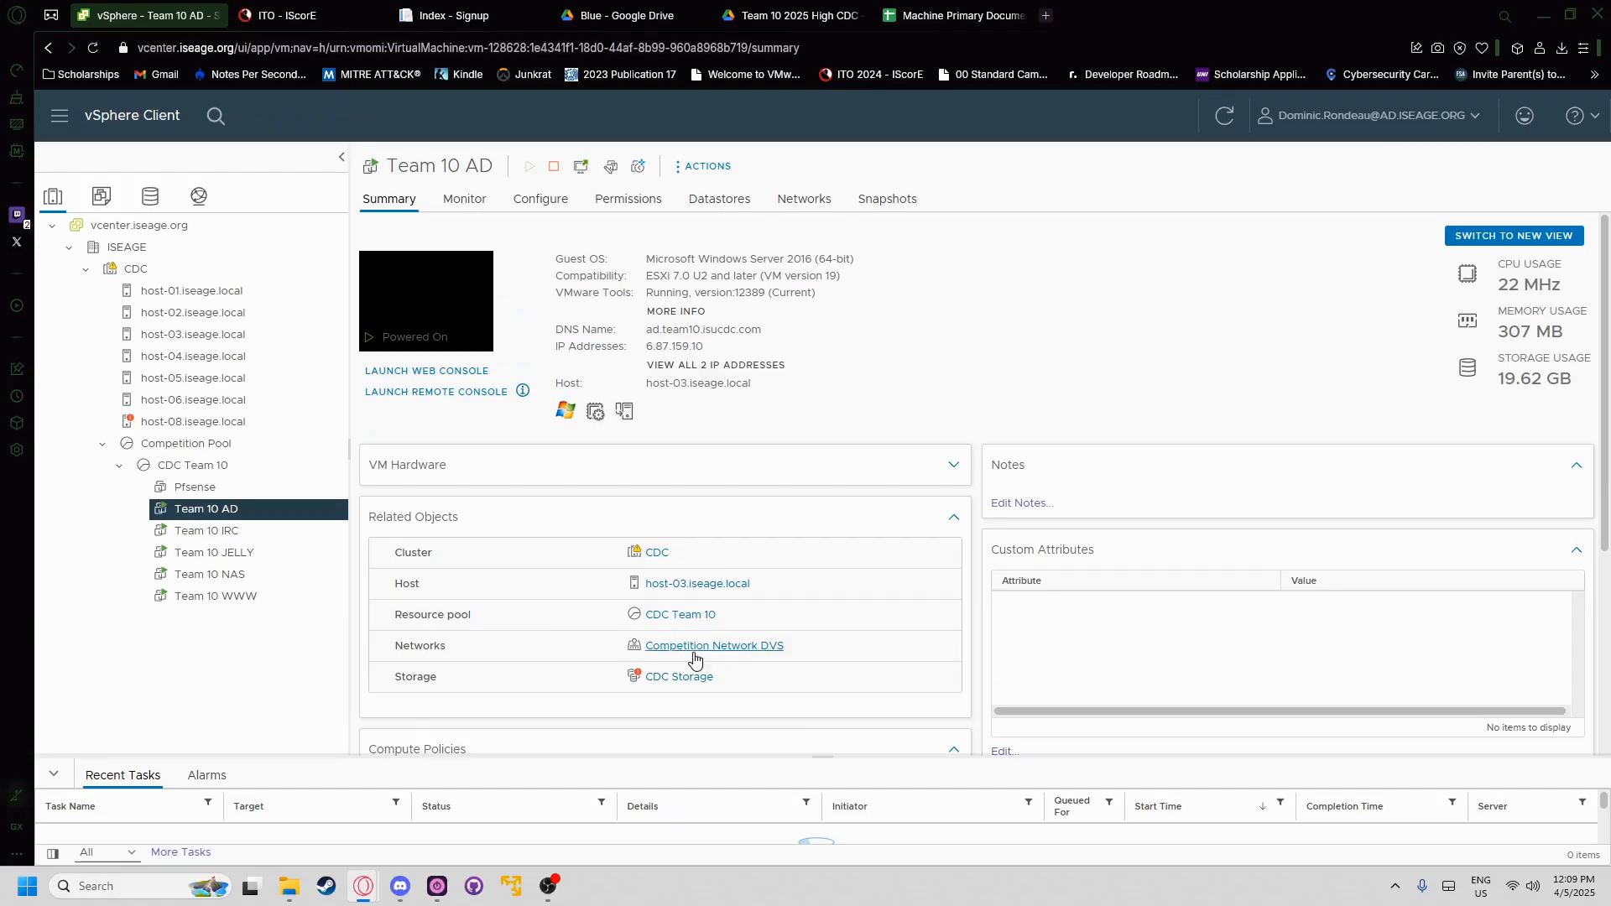
- Power on the Pfsense virtual machine and launch its web console
click(267, 488)
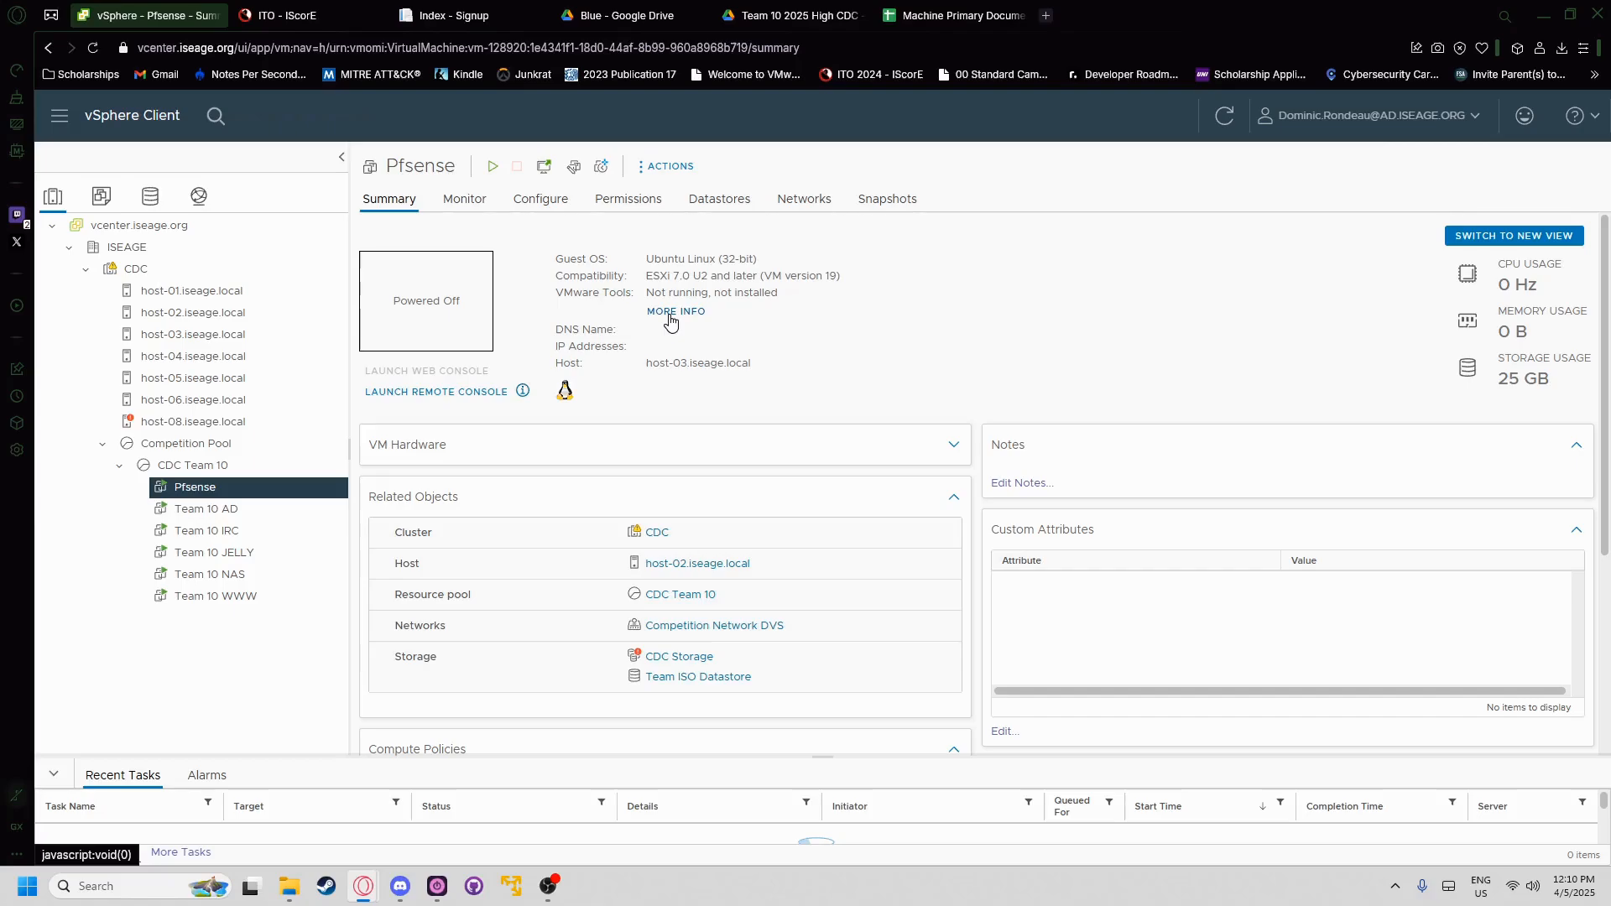
click(419, 370)
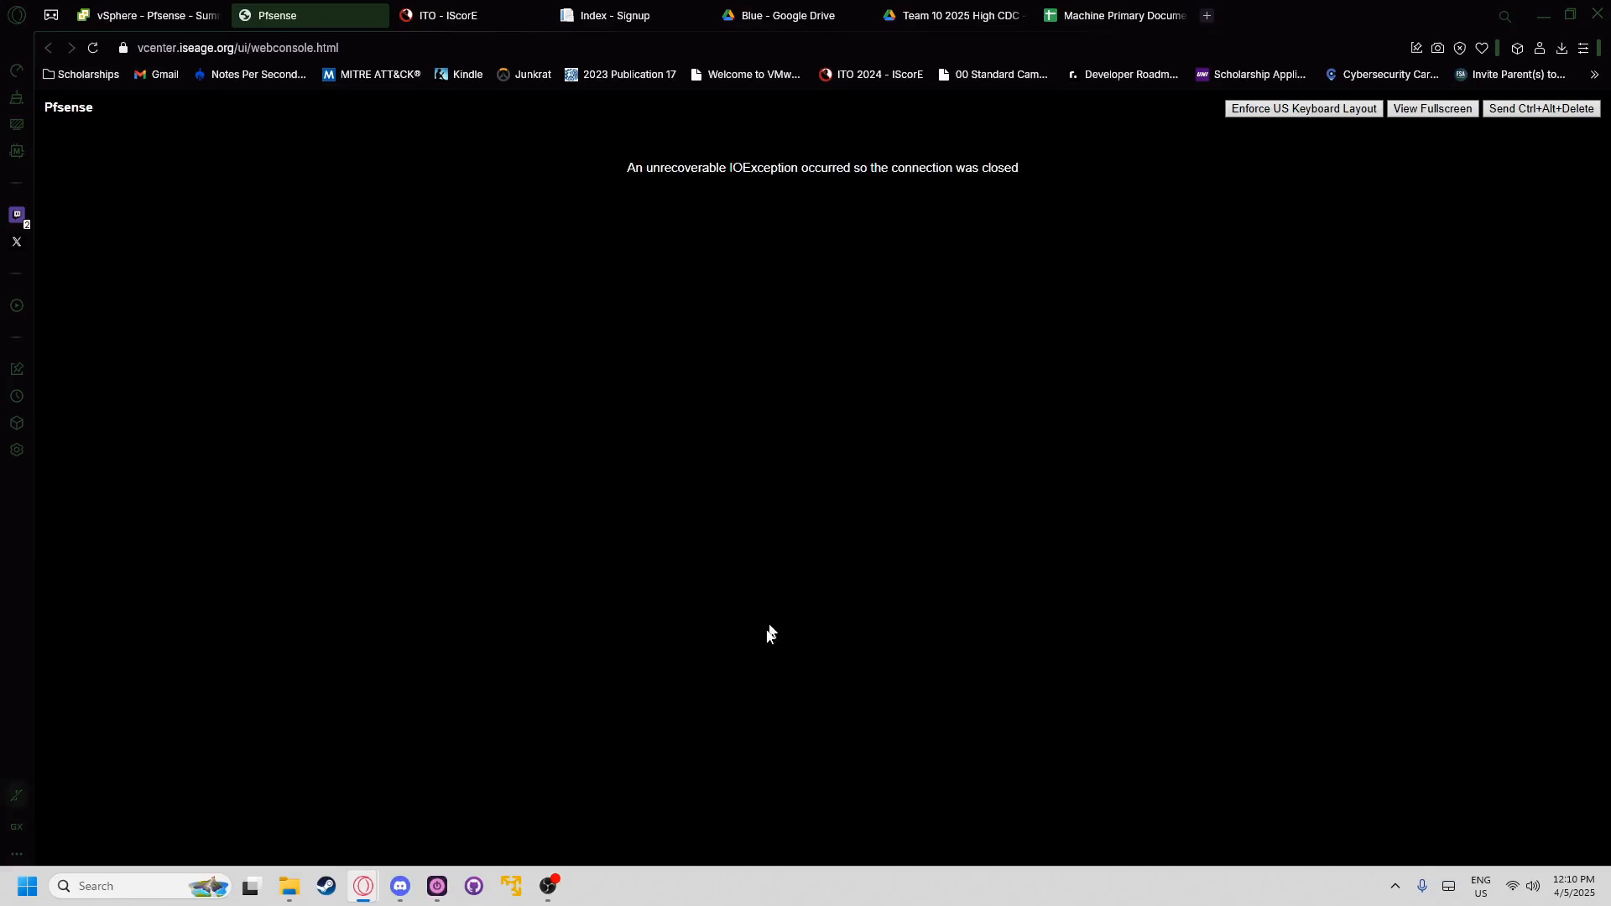
click(375, 15)
click(431, 366)
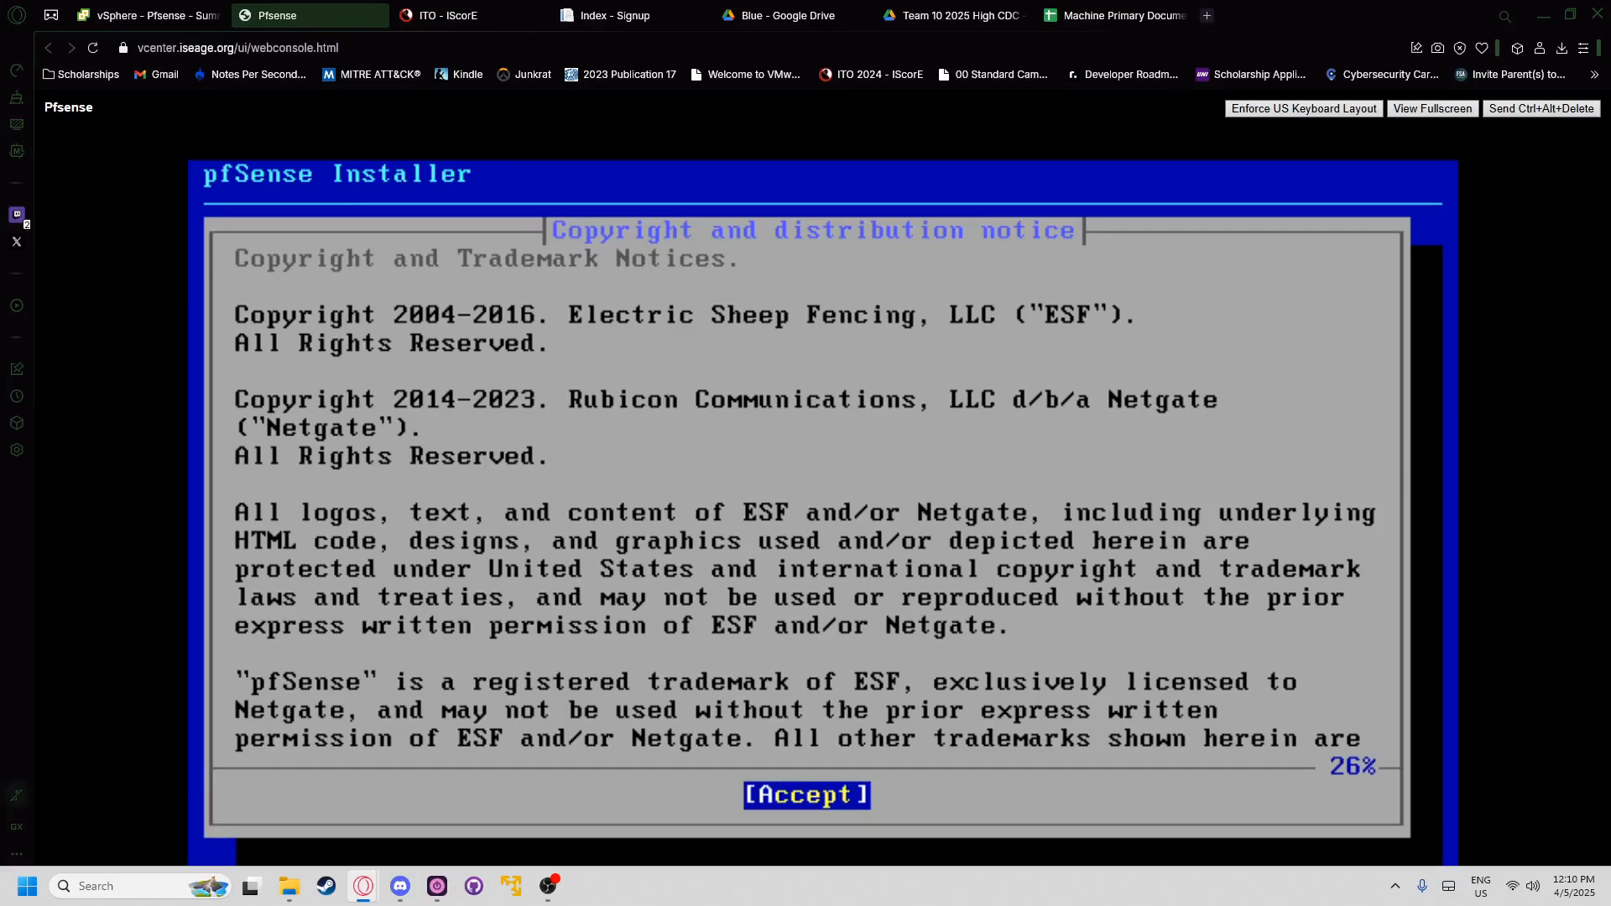
- Accept the copyright notice and start the pfSense installation with Auto (ZFS) guided partitioning
key(Return)
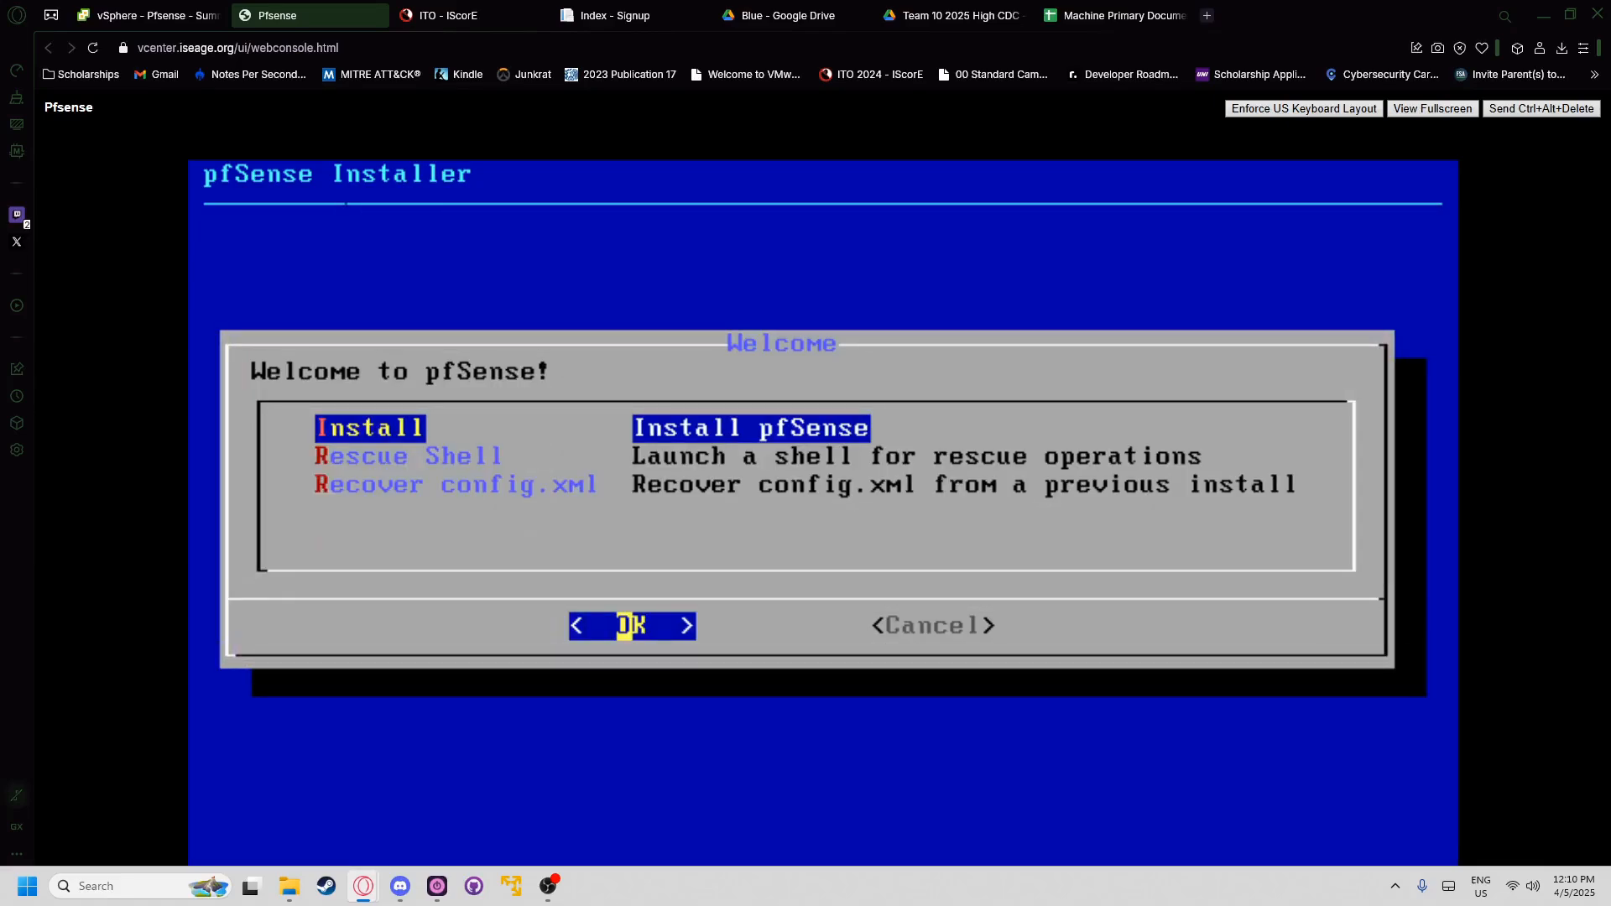
key(Return)
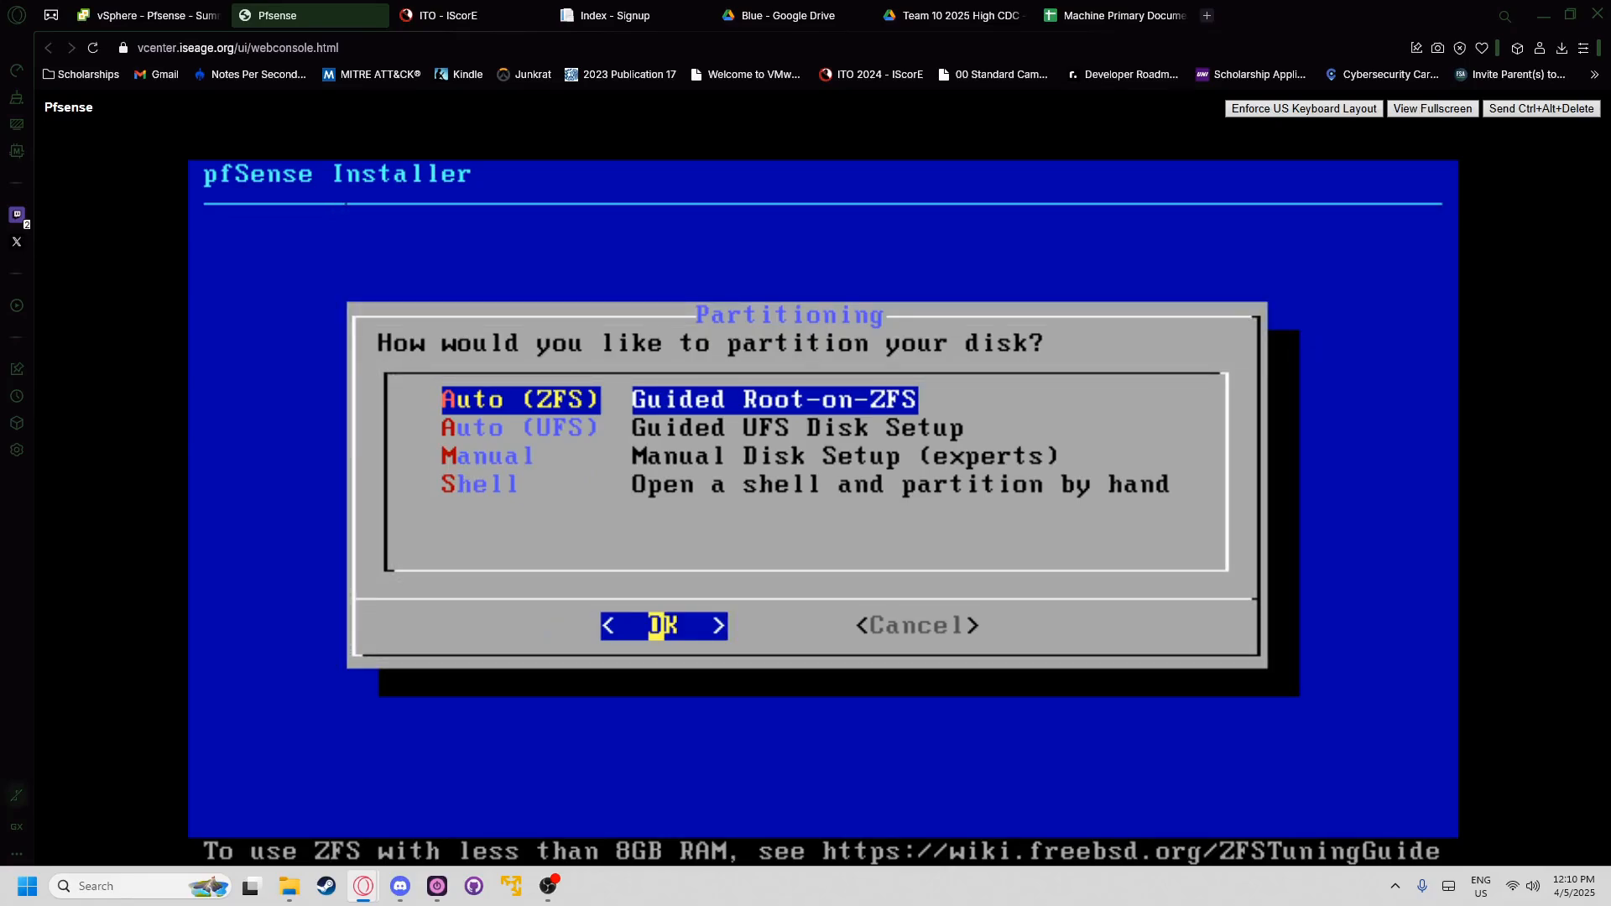
key(Return)
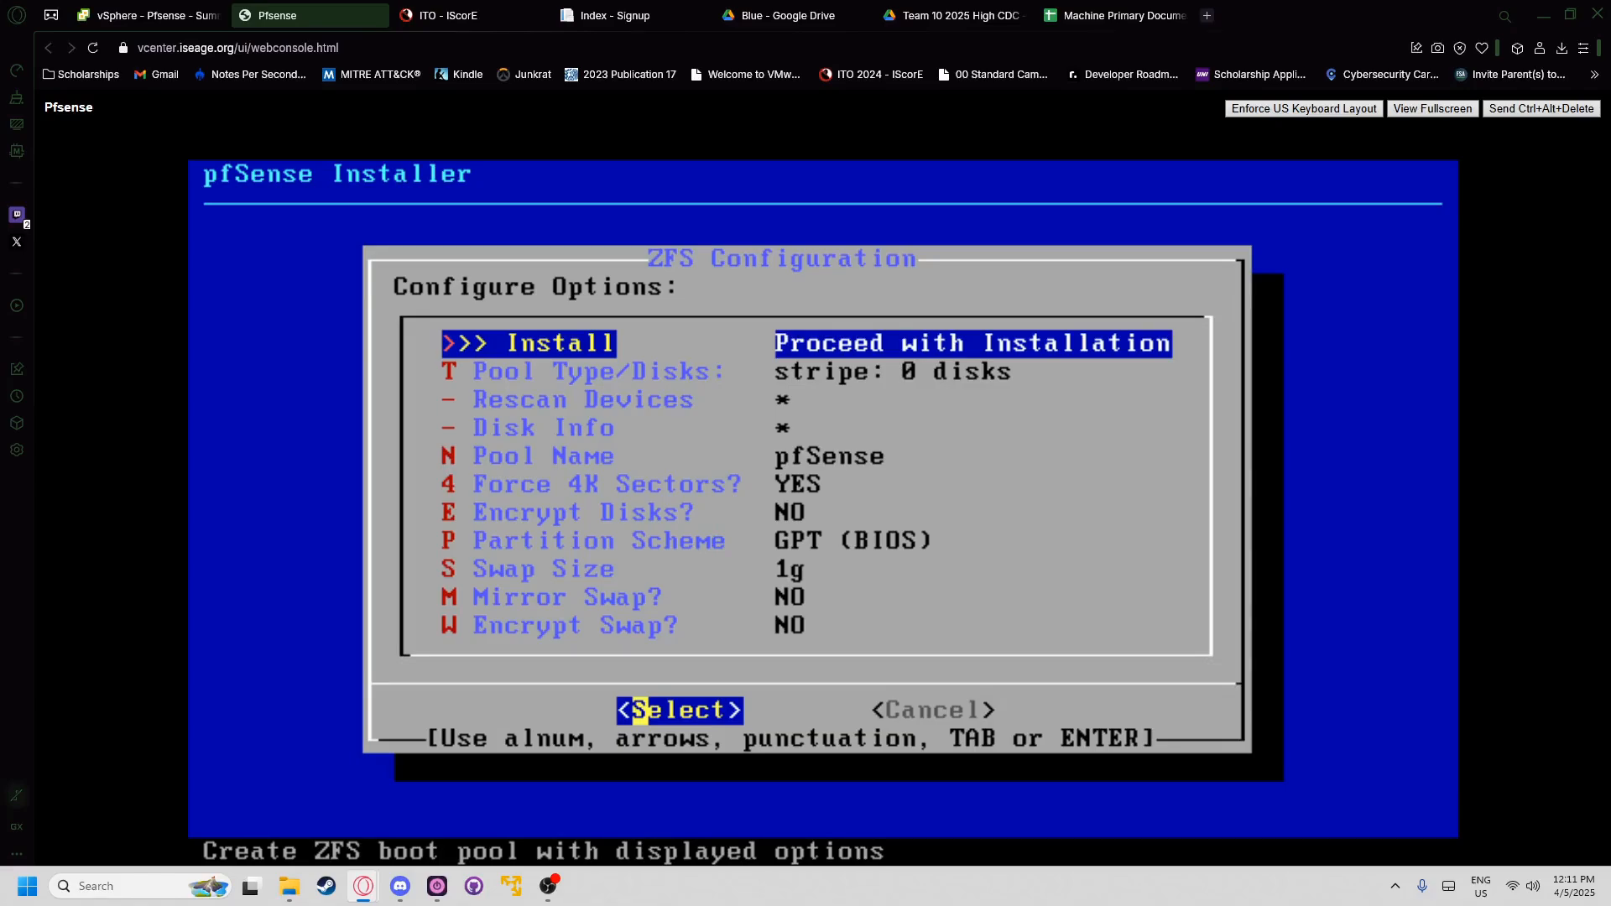
- Proceed with a stripe ZFS pool without redundancy on the da0 VMware virtual disk
key(Return)
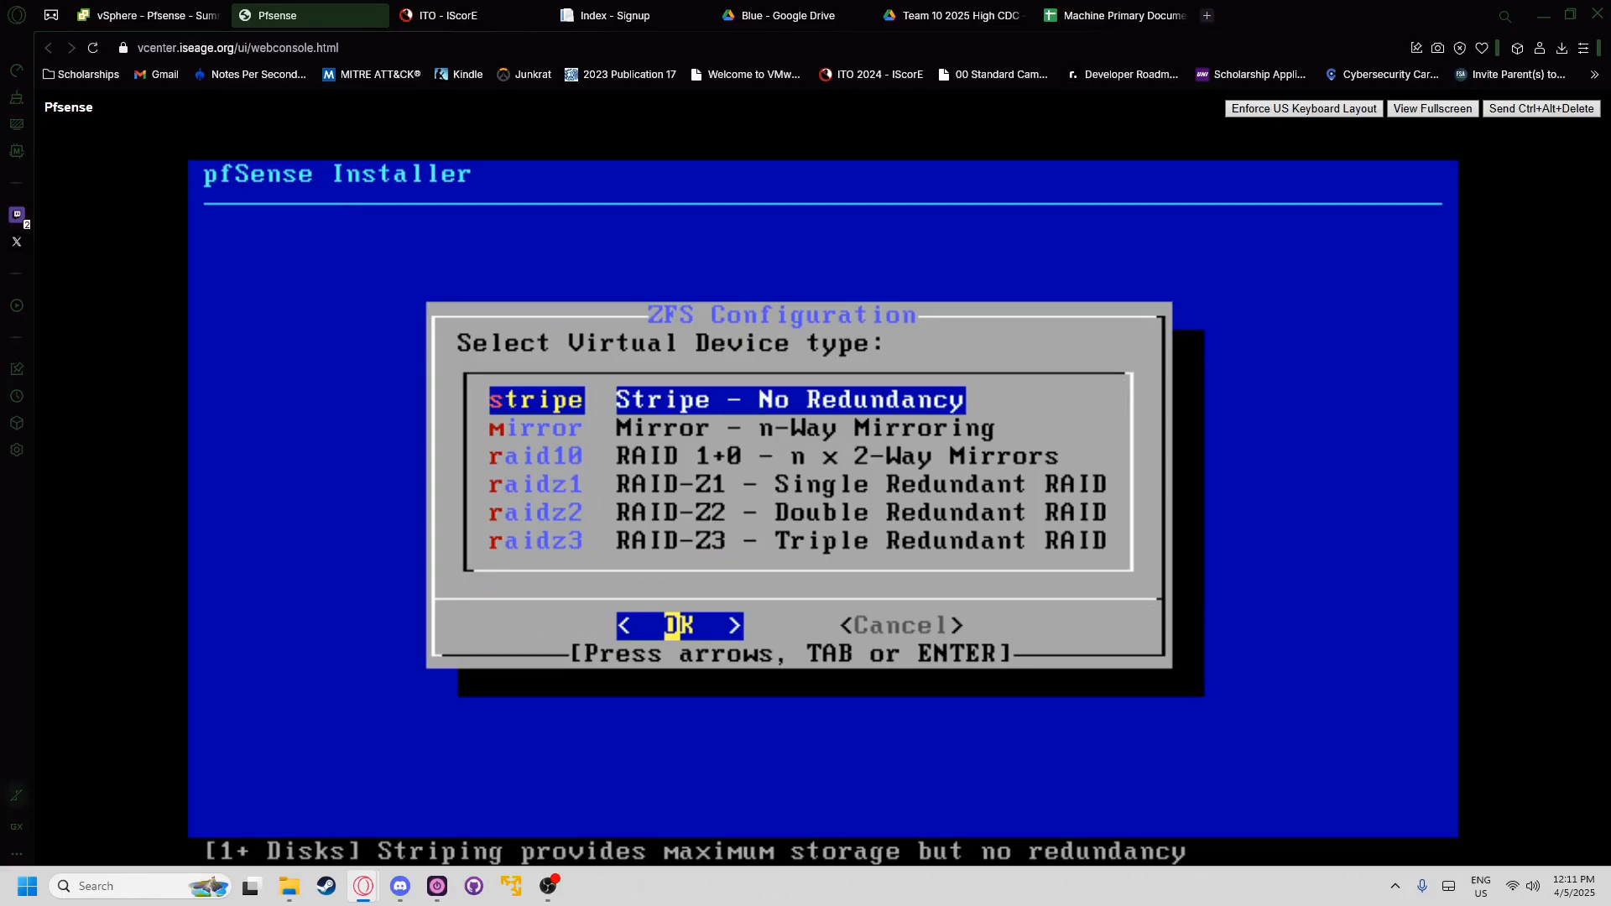
key(Return)
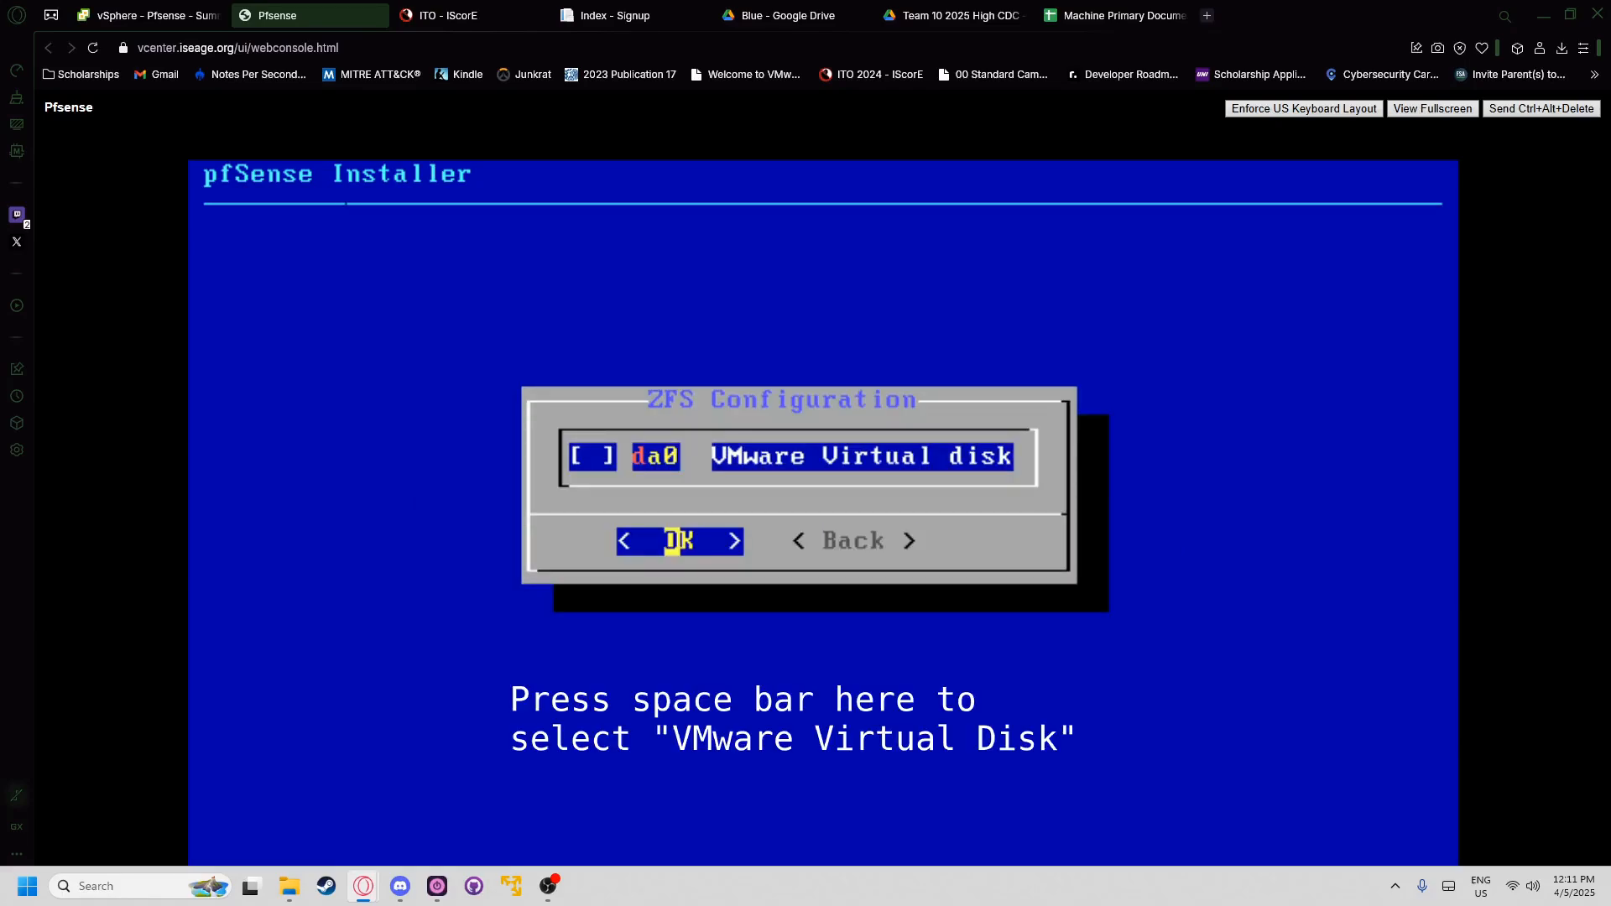
key(space)
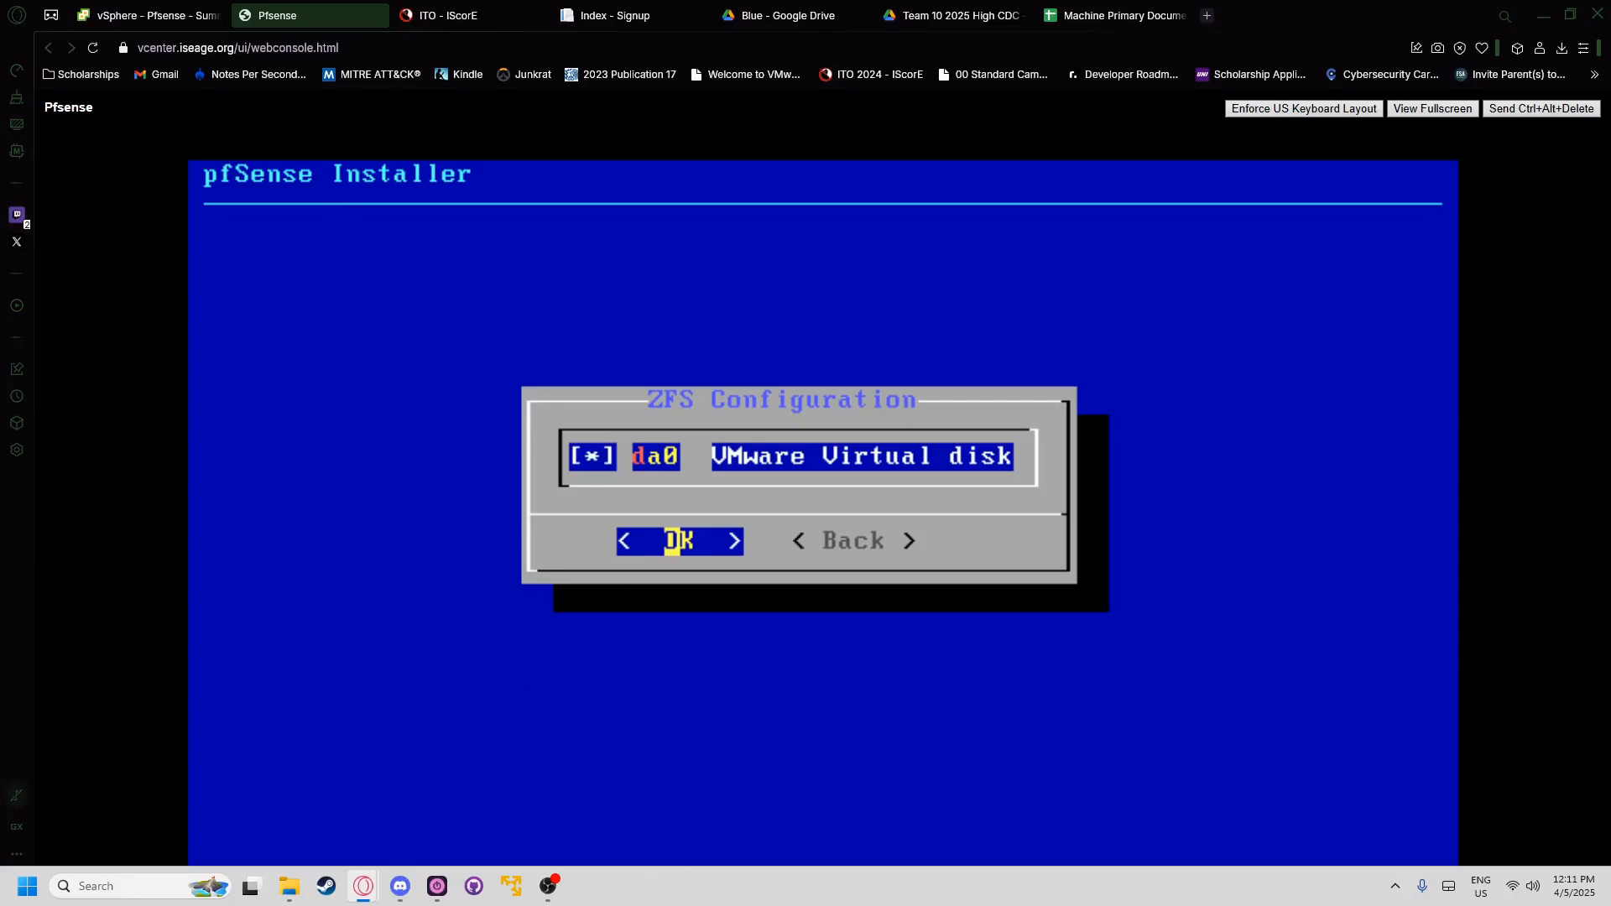
key(Return)
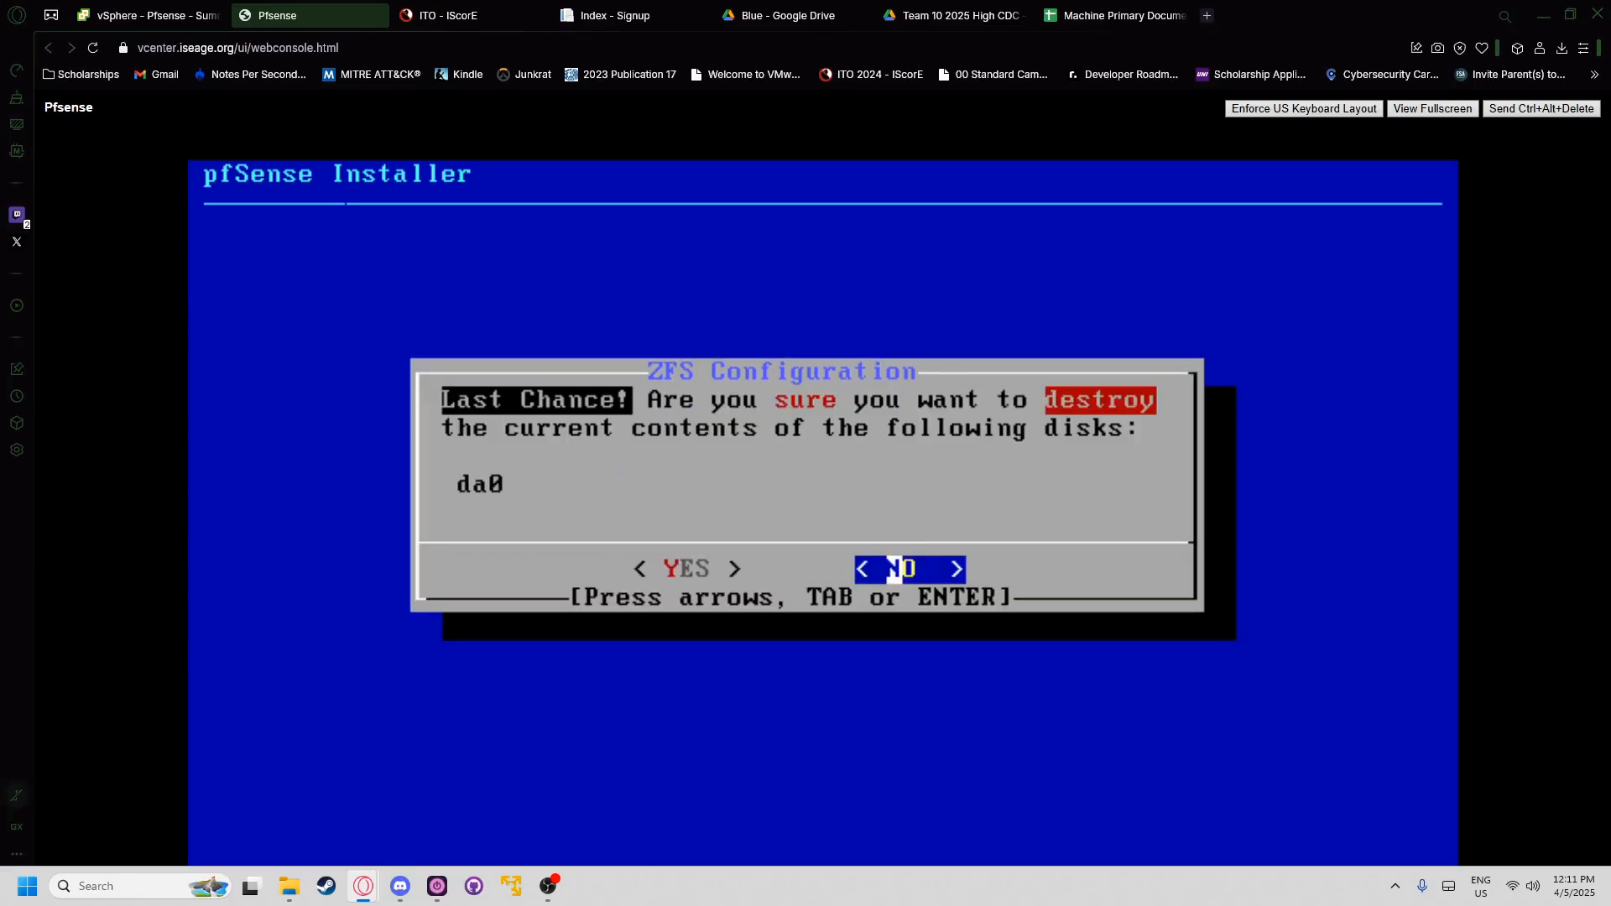
- Confirm destroying the current contents of disk da0 so that the pfSense installation begins
key(Left)
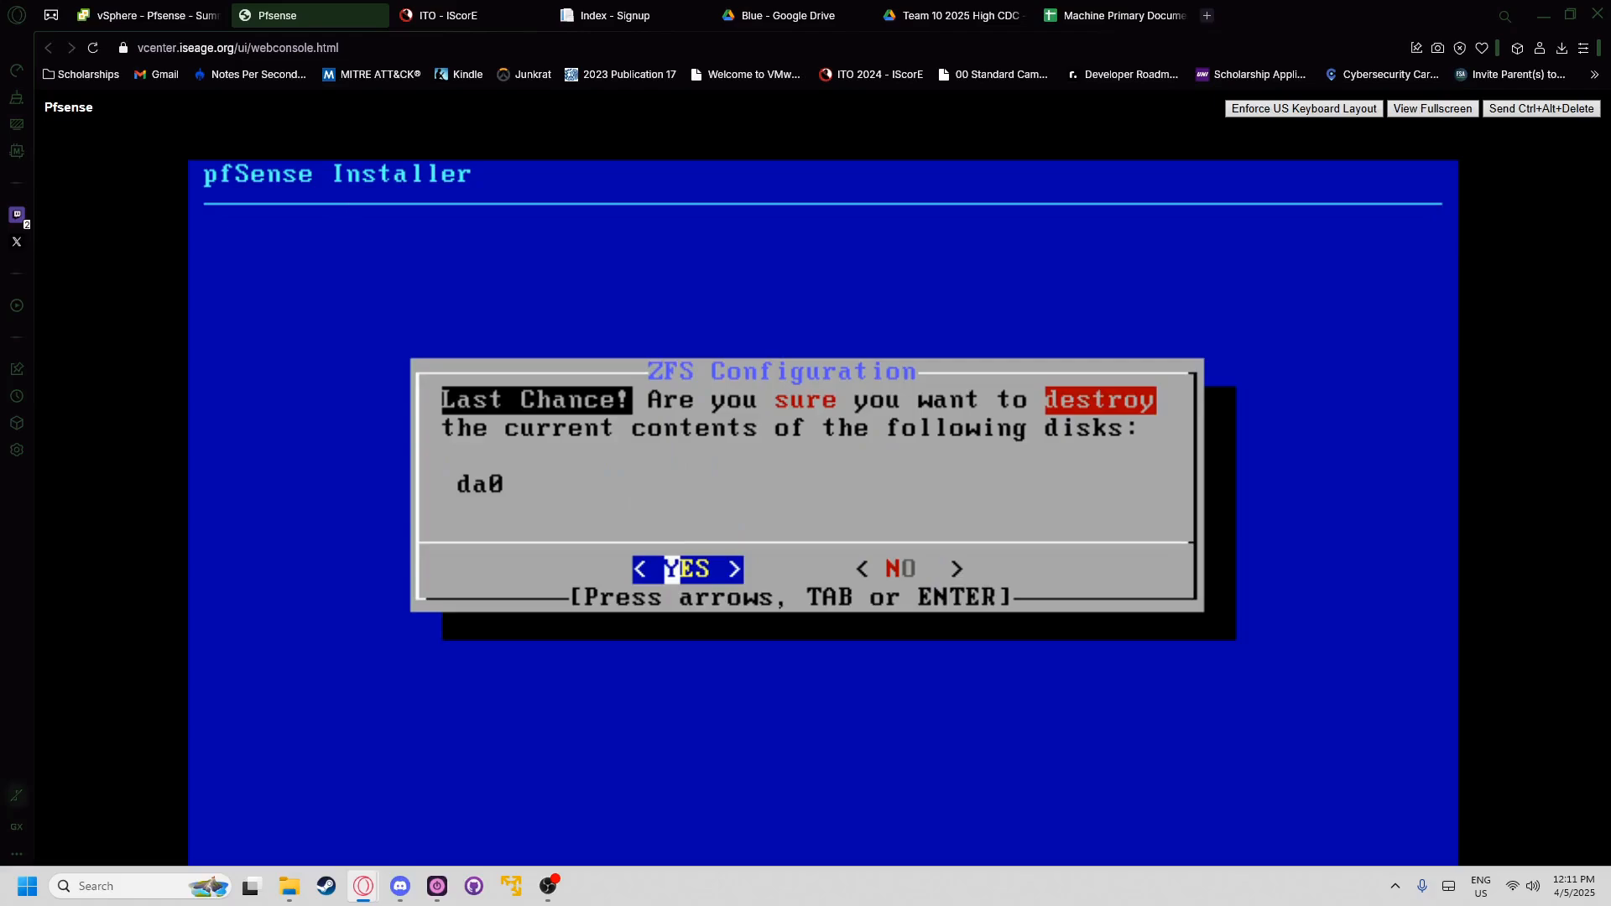
click(202, 14)
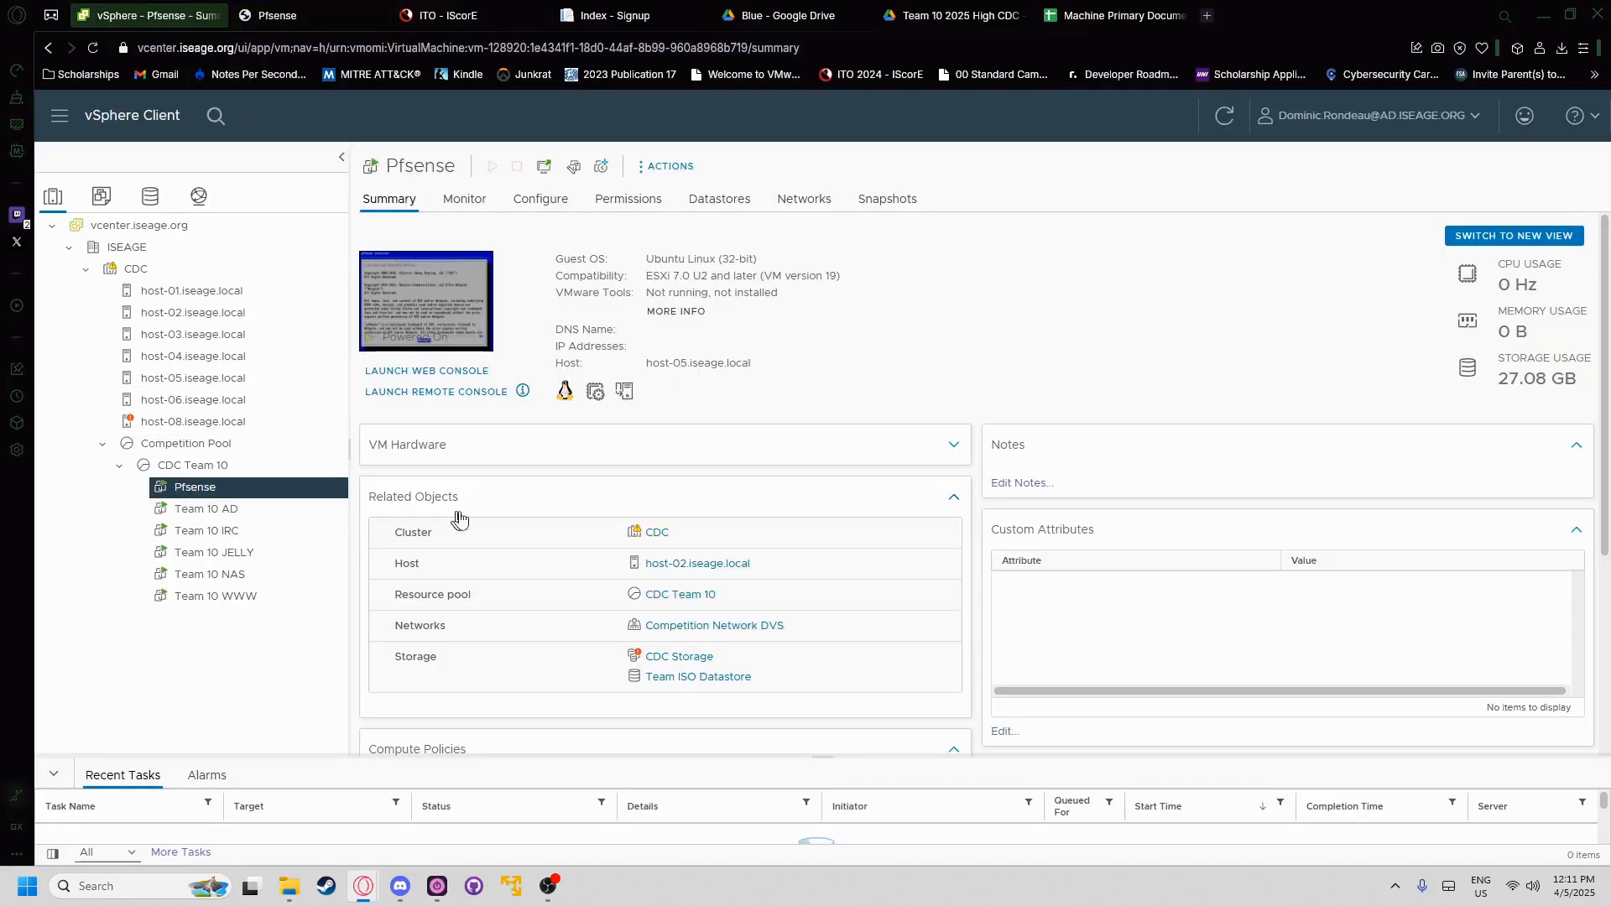
scroll(470, 524, down, 4)
scroll(643, 544, up, 2)
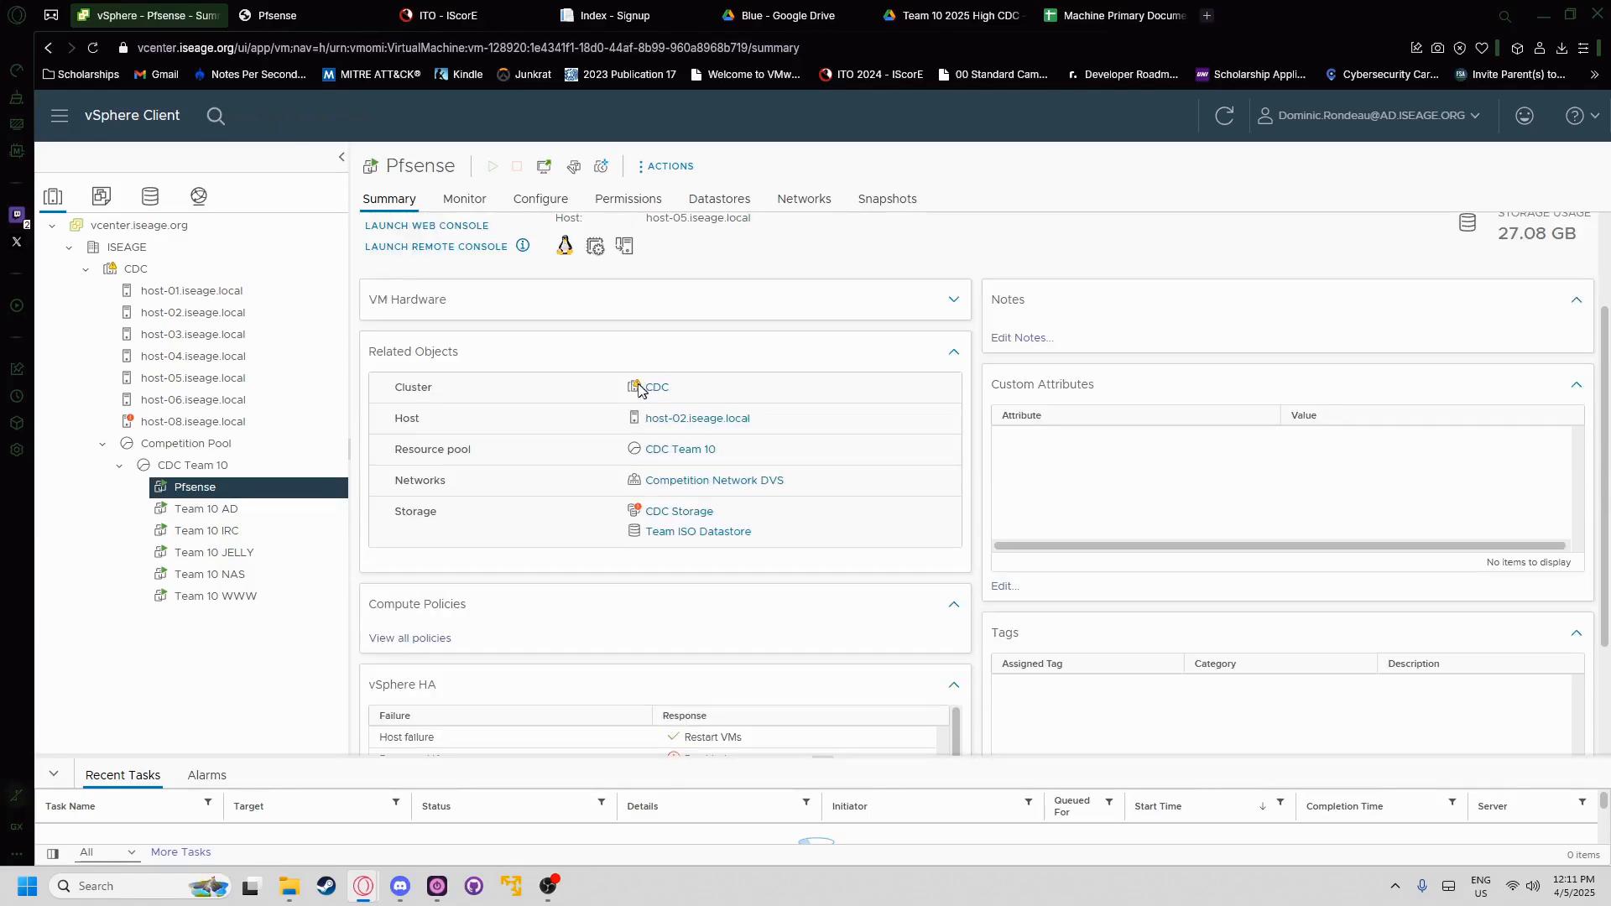
scroll(640, 390, up, 2)
click(277, 15)
key(Return)
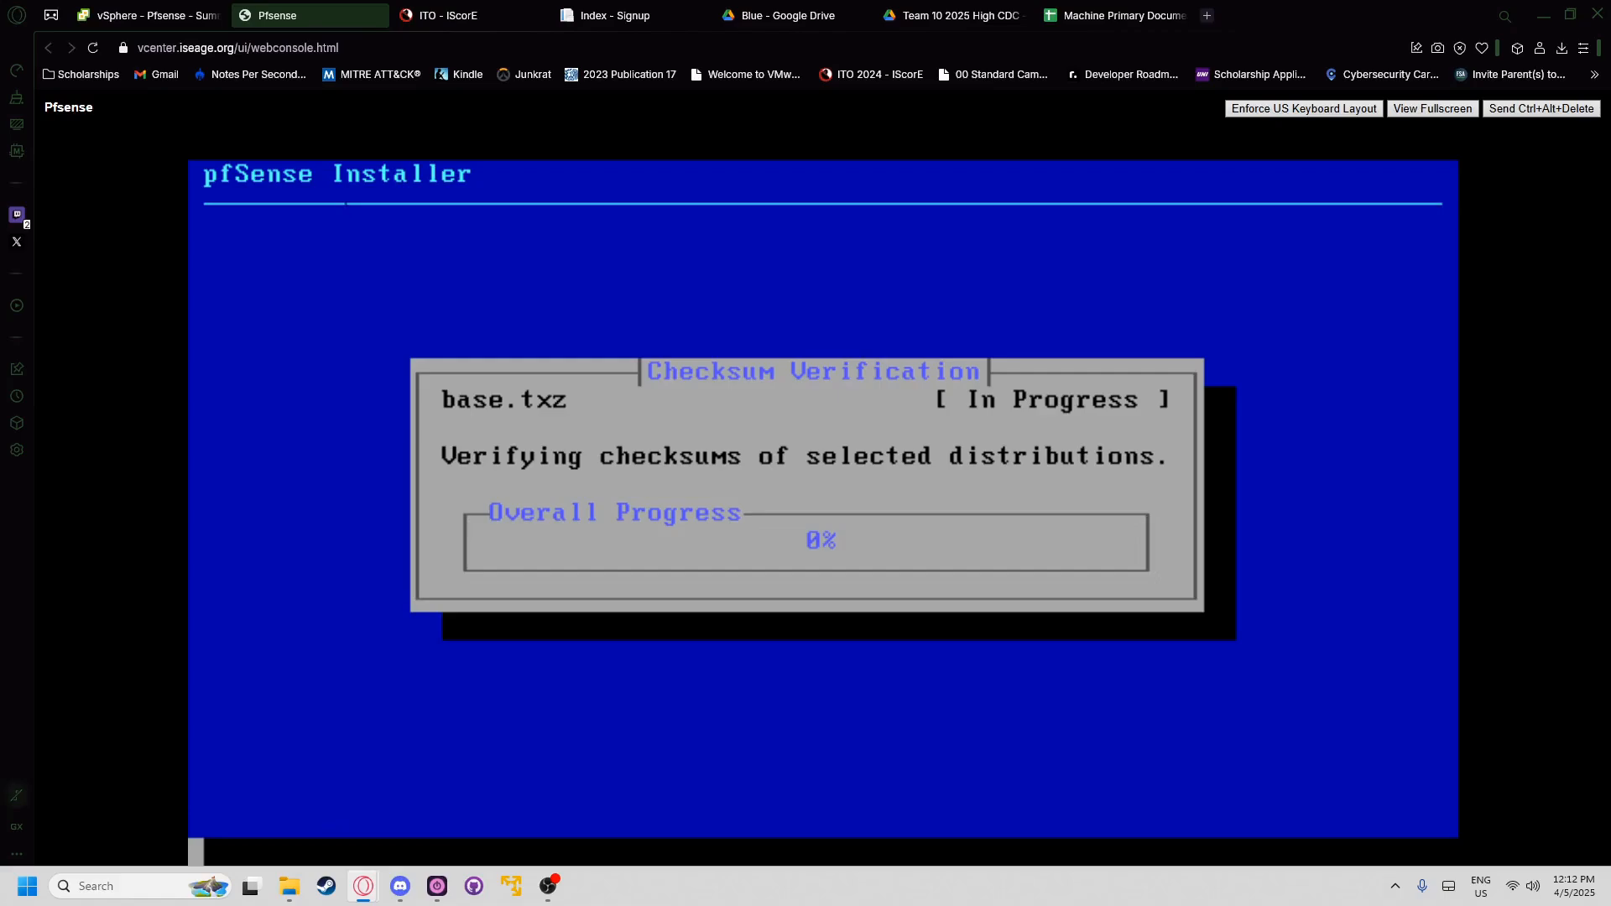
- Return to the vSphere Client and open the Pfsense machine's virtual hardware settings for editing
click(151, 15)
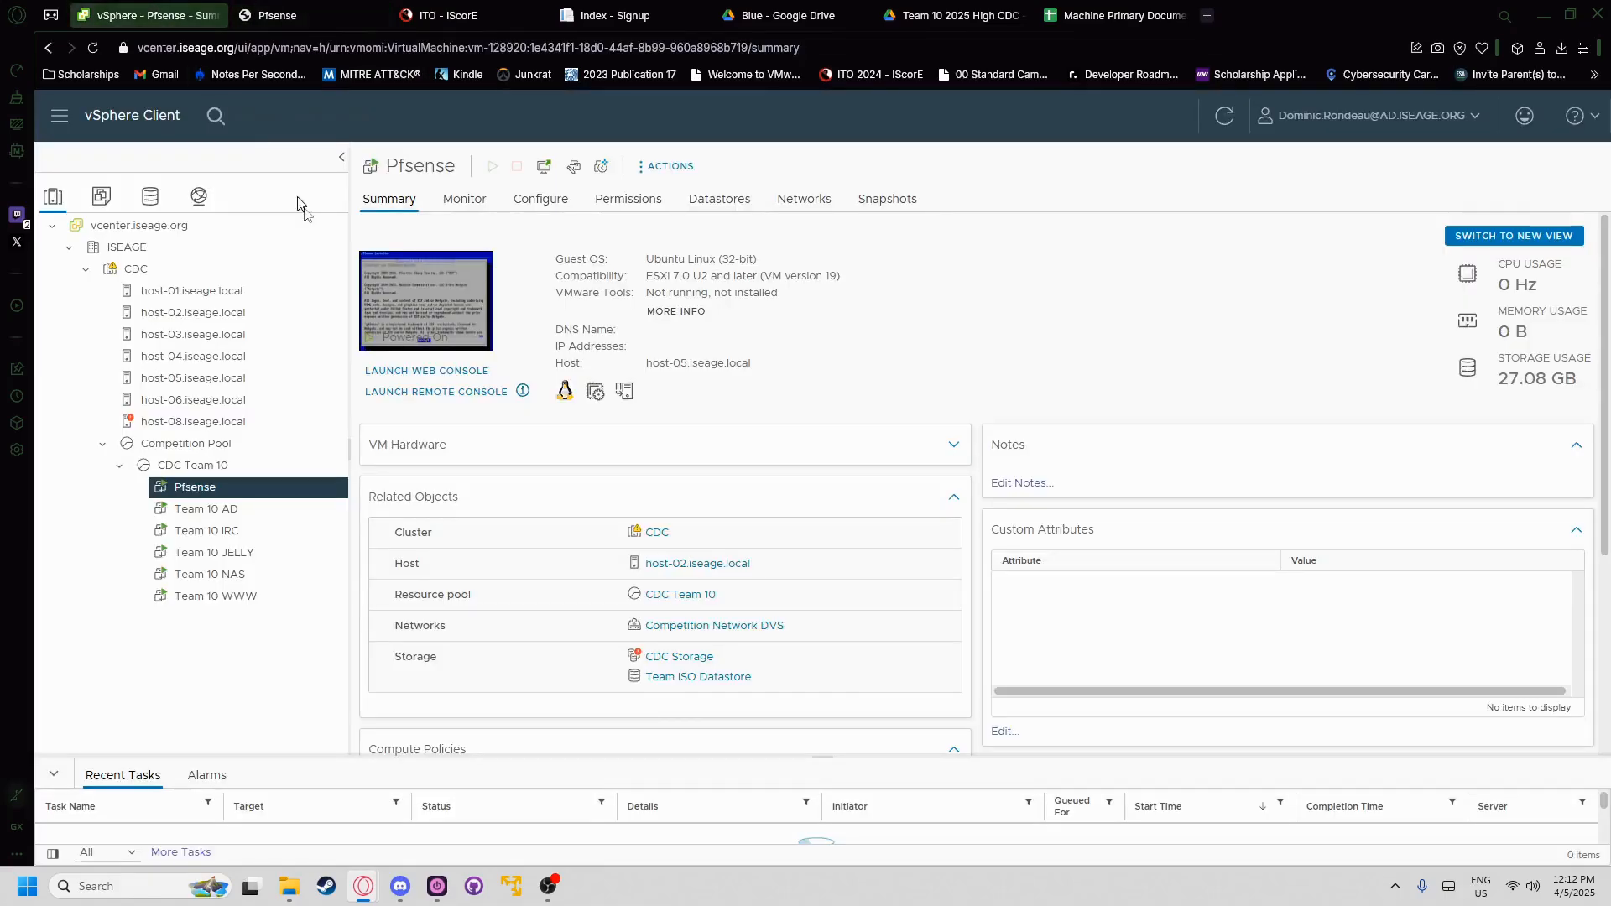
scroll(575, 537, down, 5)
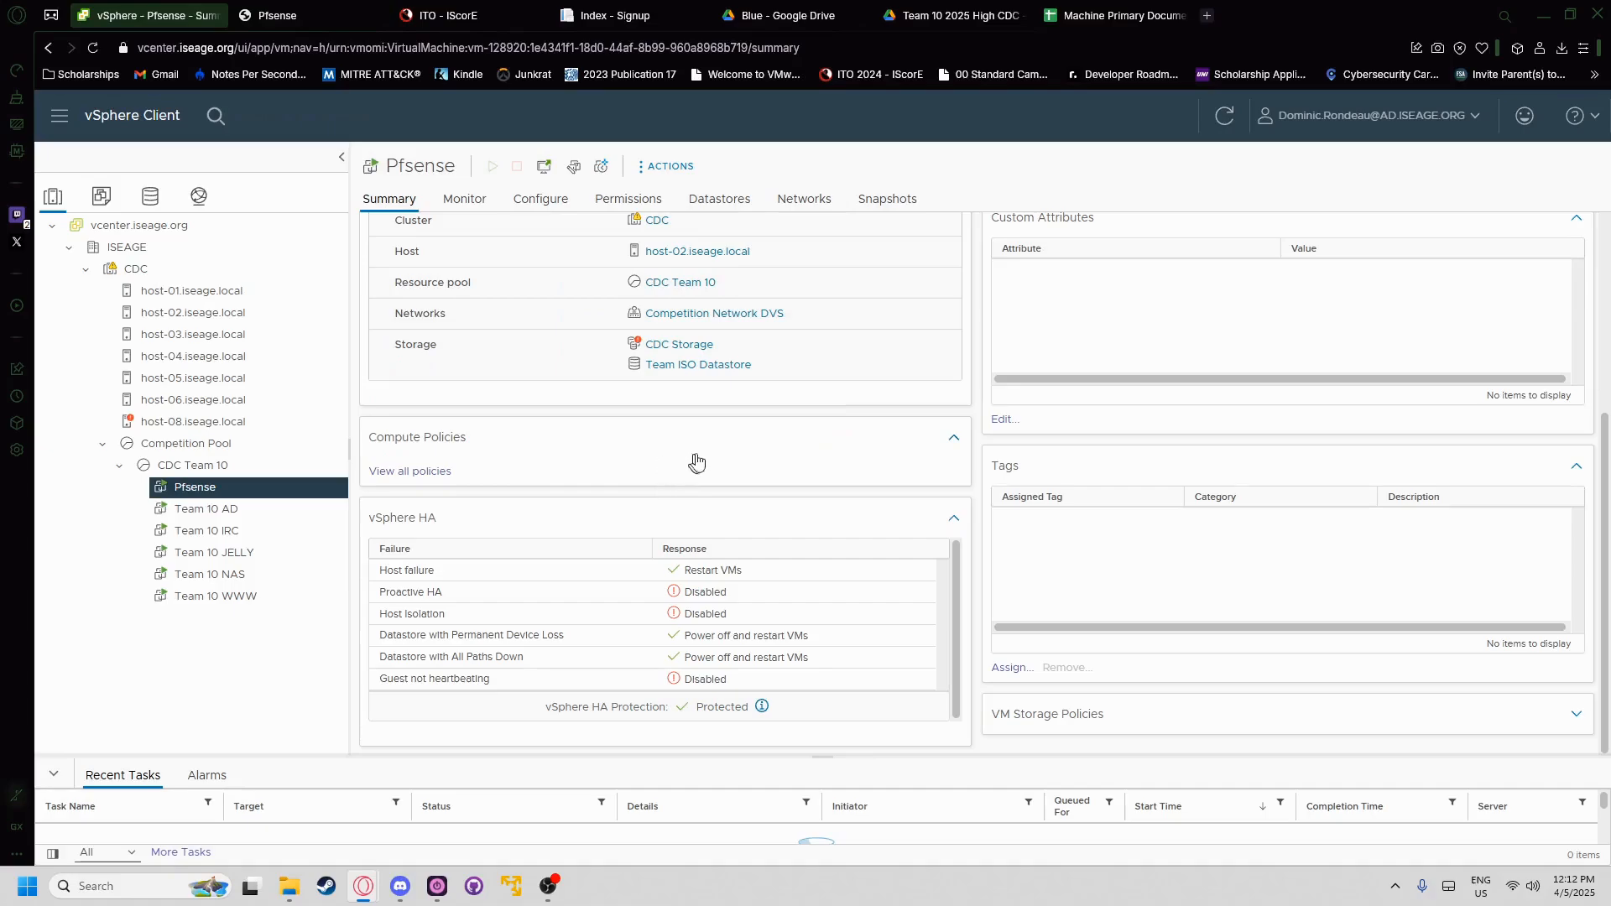
scroll(695, 460, up, 2)
click(667, 168)
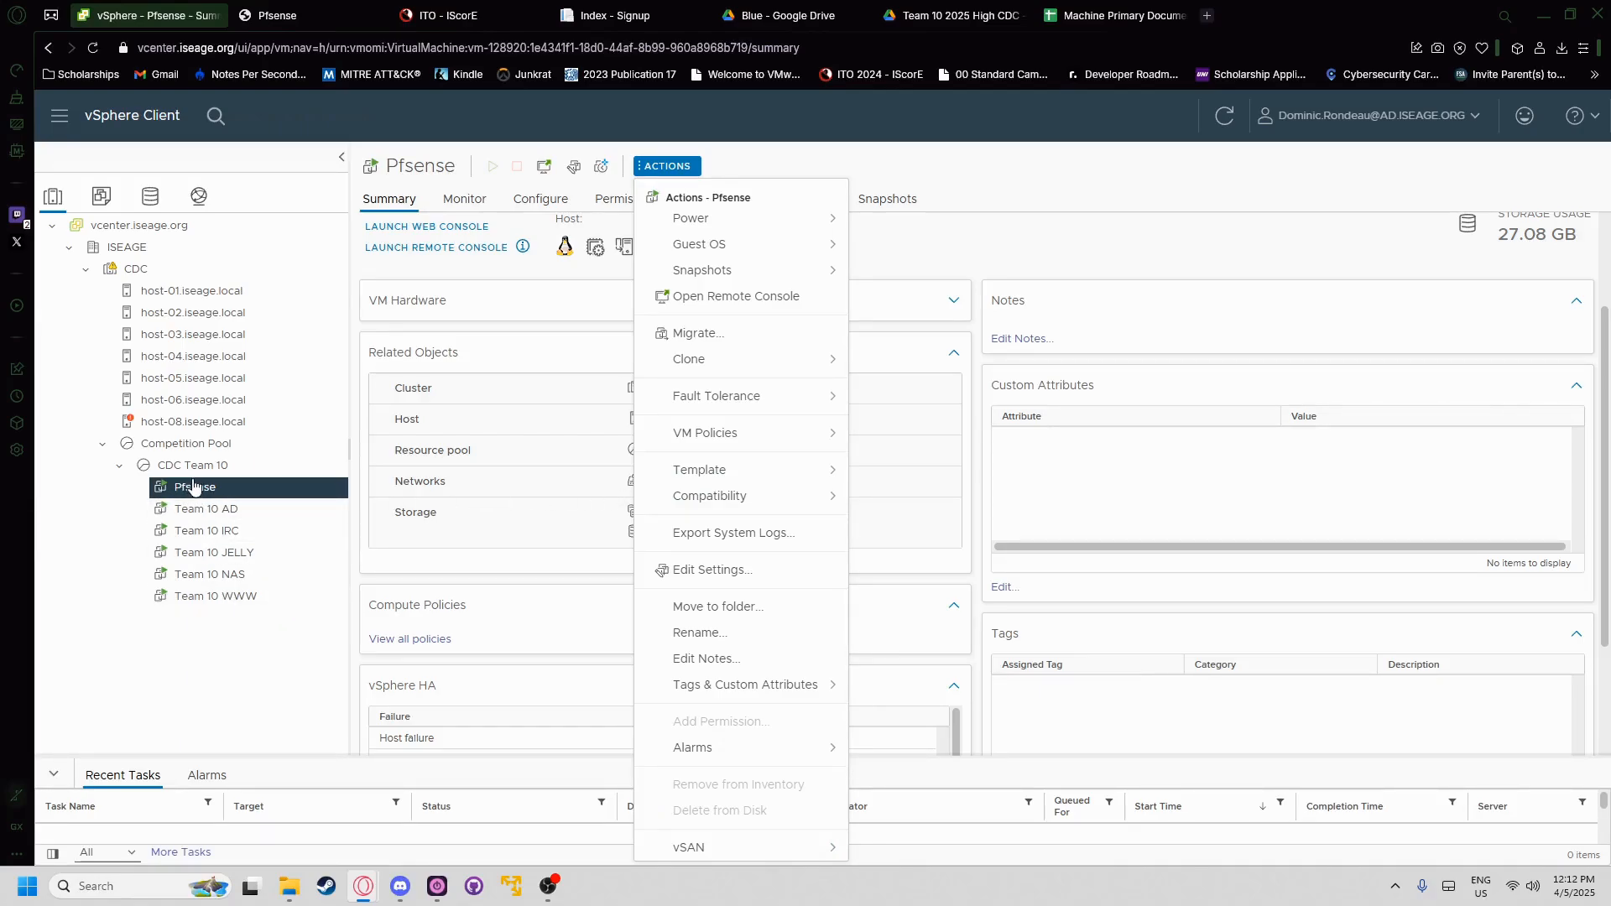
click(709, 570)
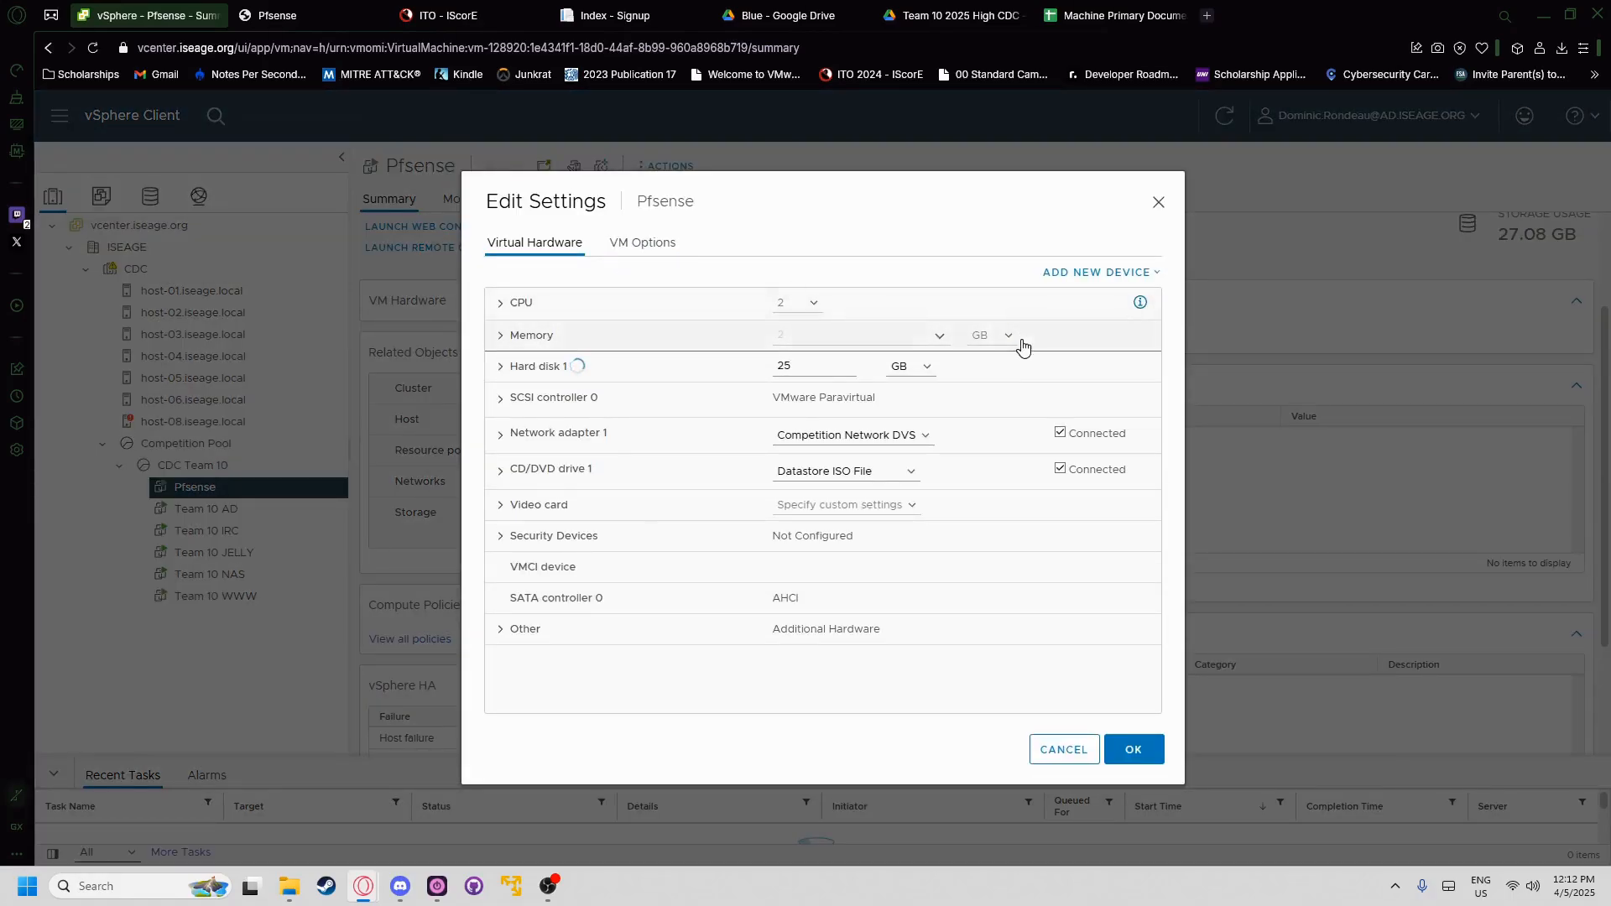
- Add a new network adapter to Pfsense and connect it to CDC Team 10 Internal 0 DVS
click(1104, 274)
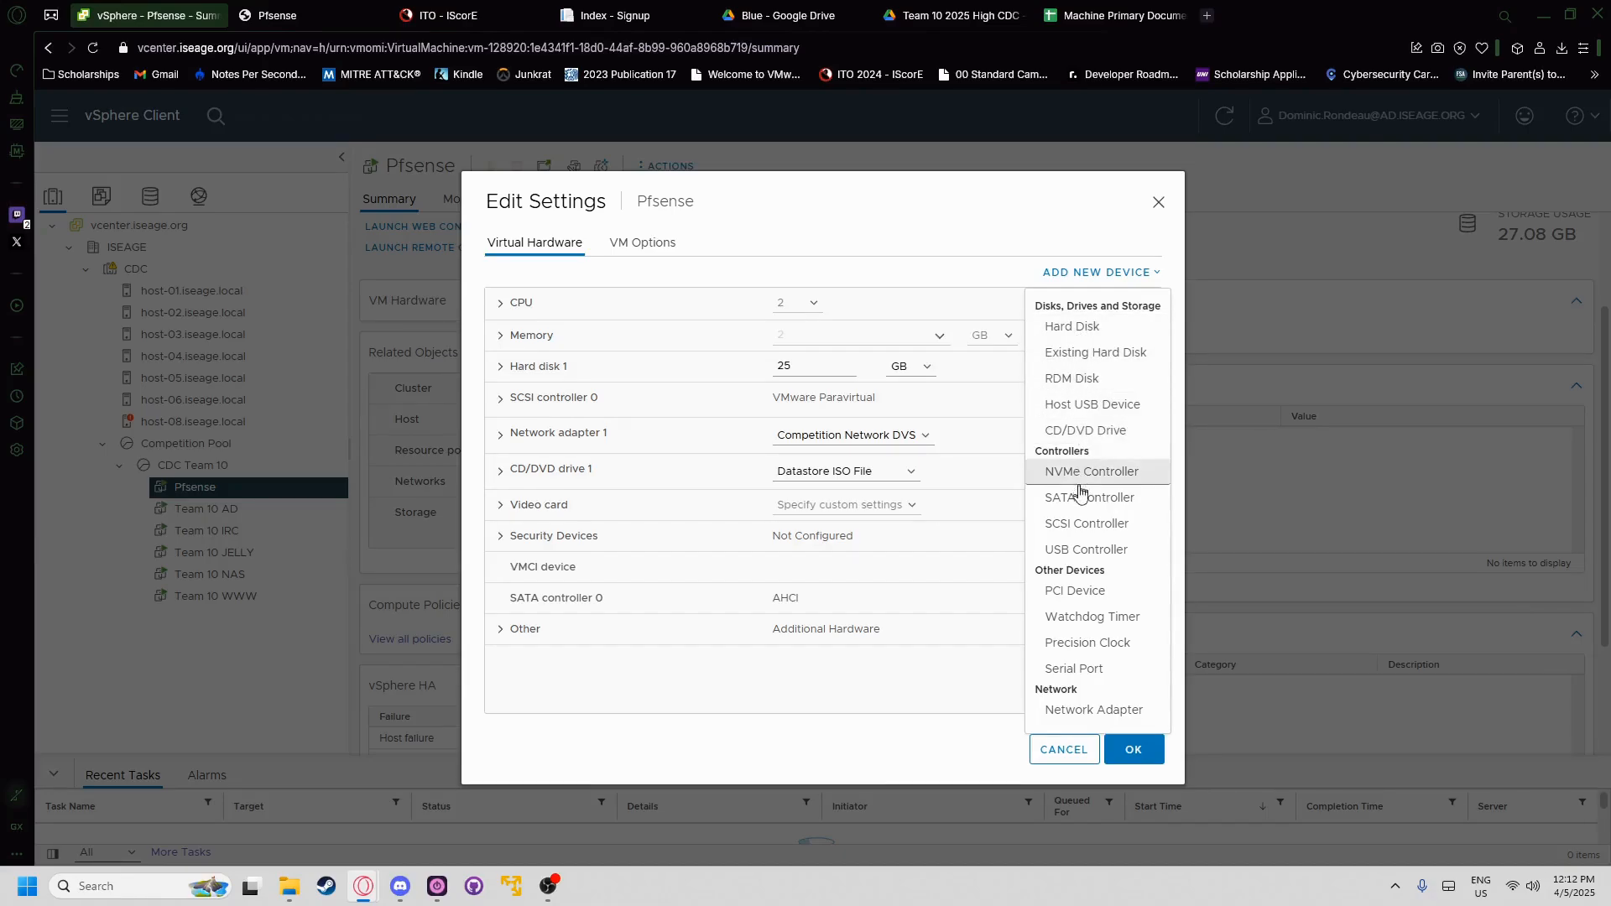
click(1085, 712)
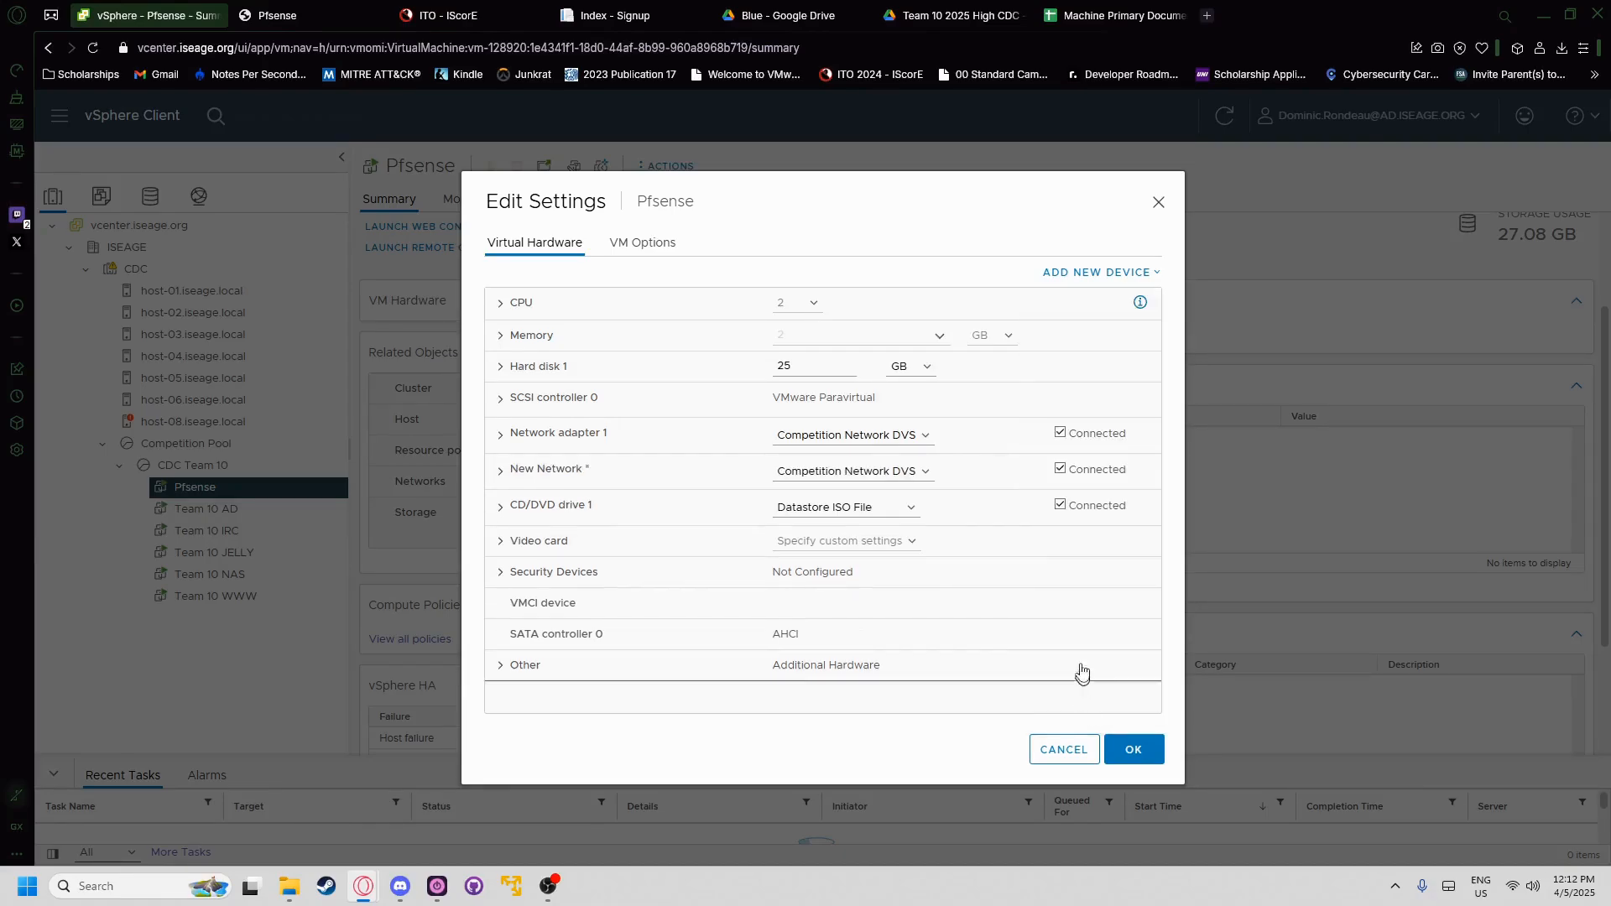
click(839, 471)
click(833, 520)
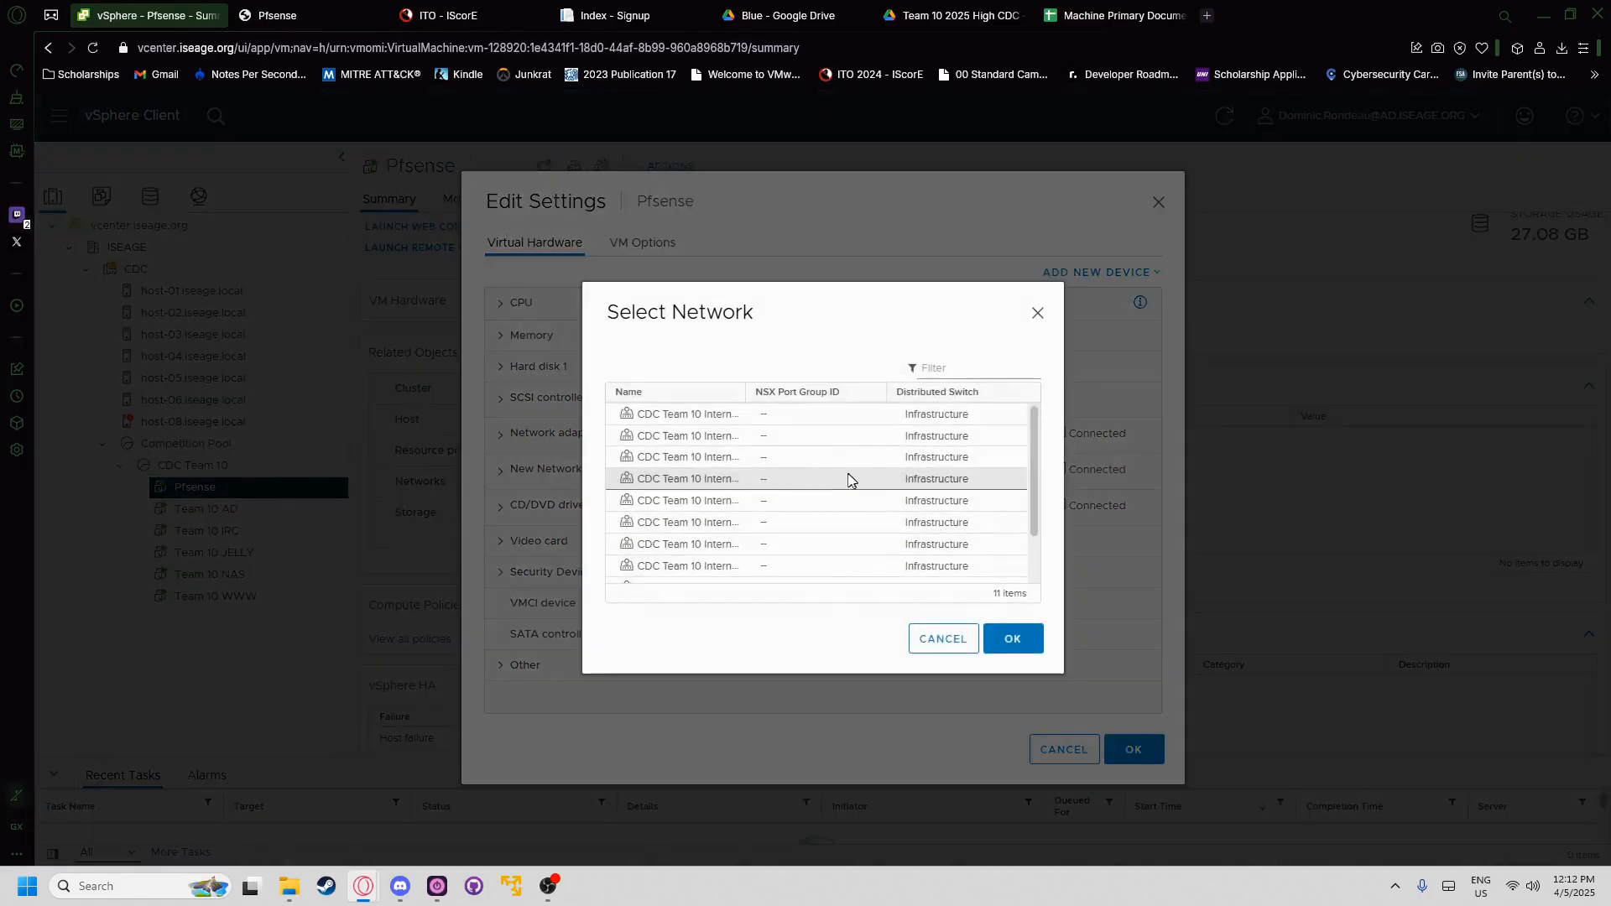
scroll(728, 487, down, 1)
scroll(728, 485, up, 2)
click(727, 415)
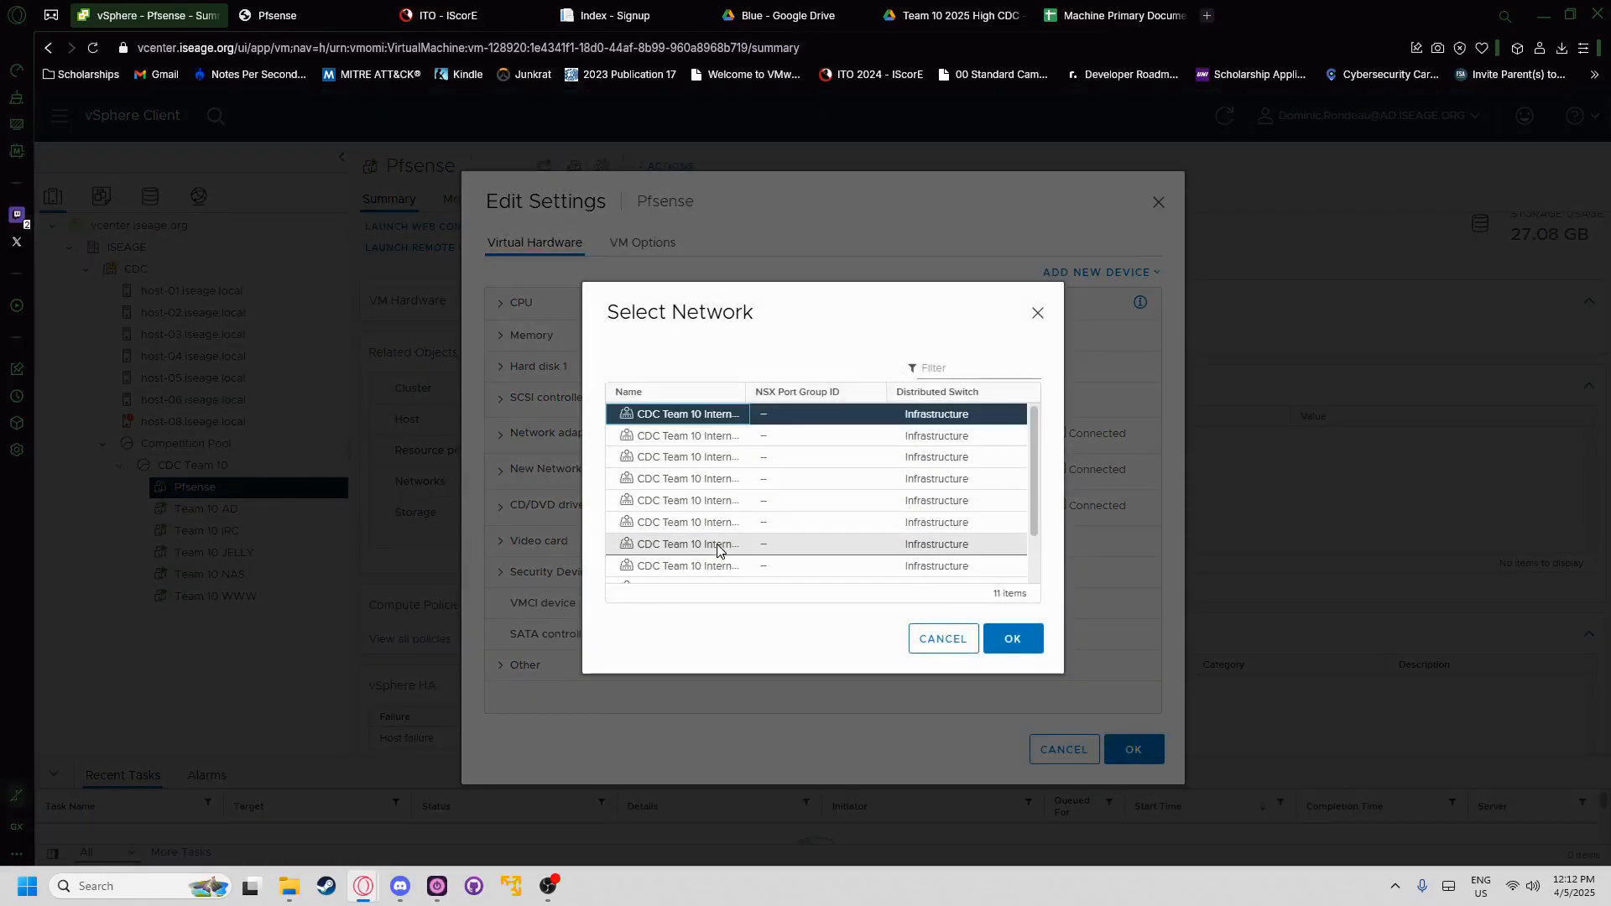
click(1009, 641)
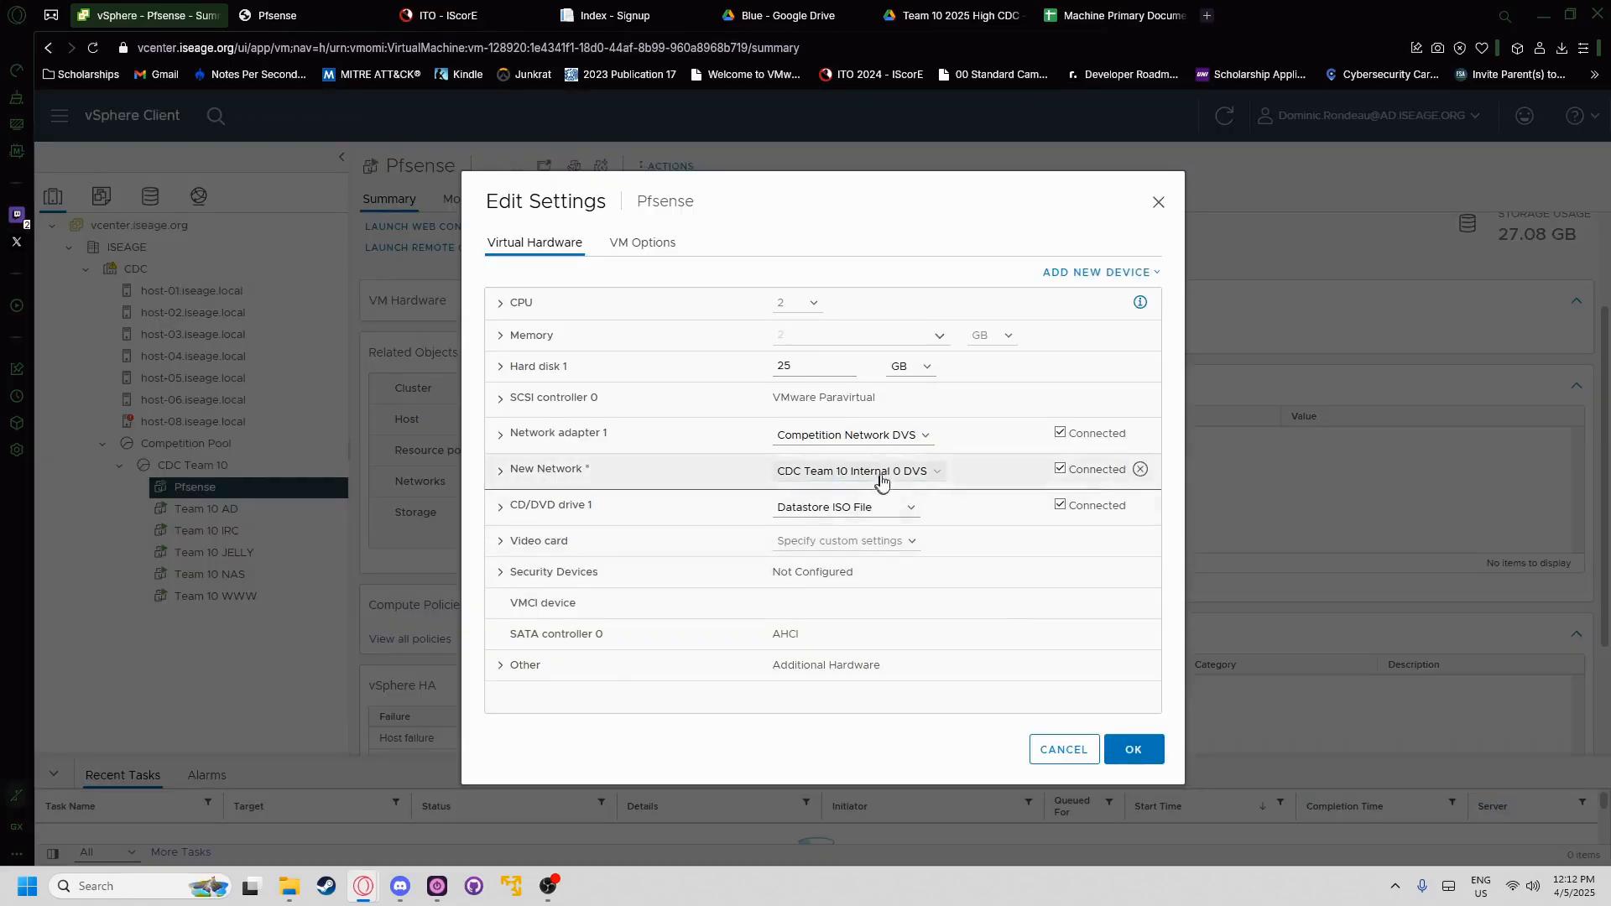
- Add a second new network adapter and connect it to CDC Team 10 Internal 1 DVS
click(1082, 273)
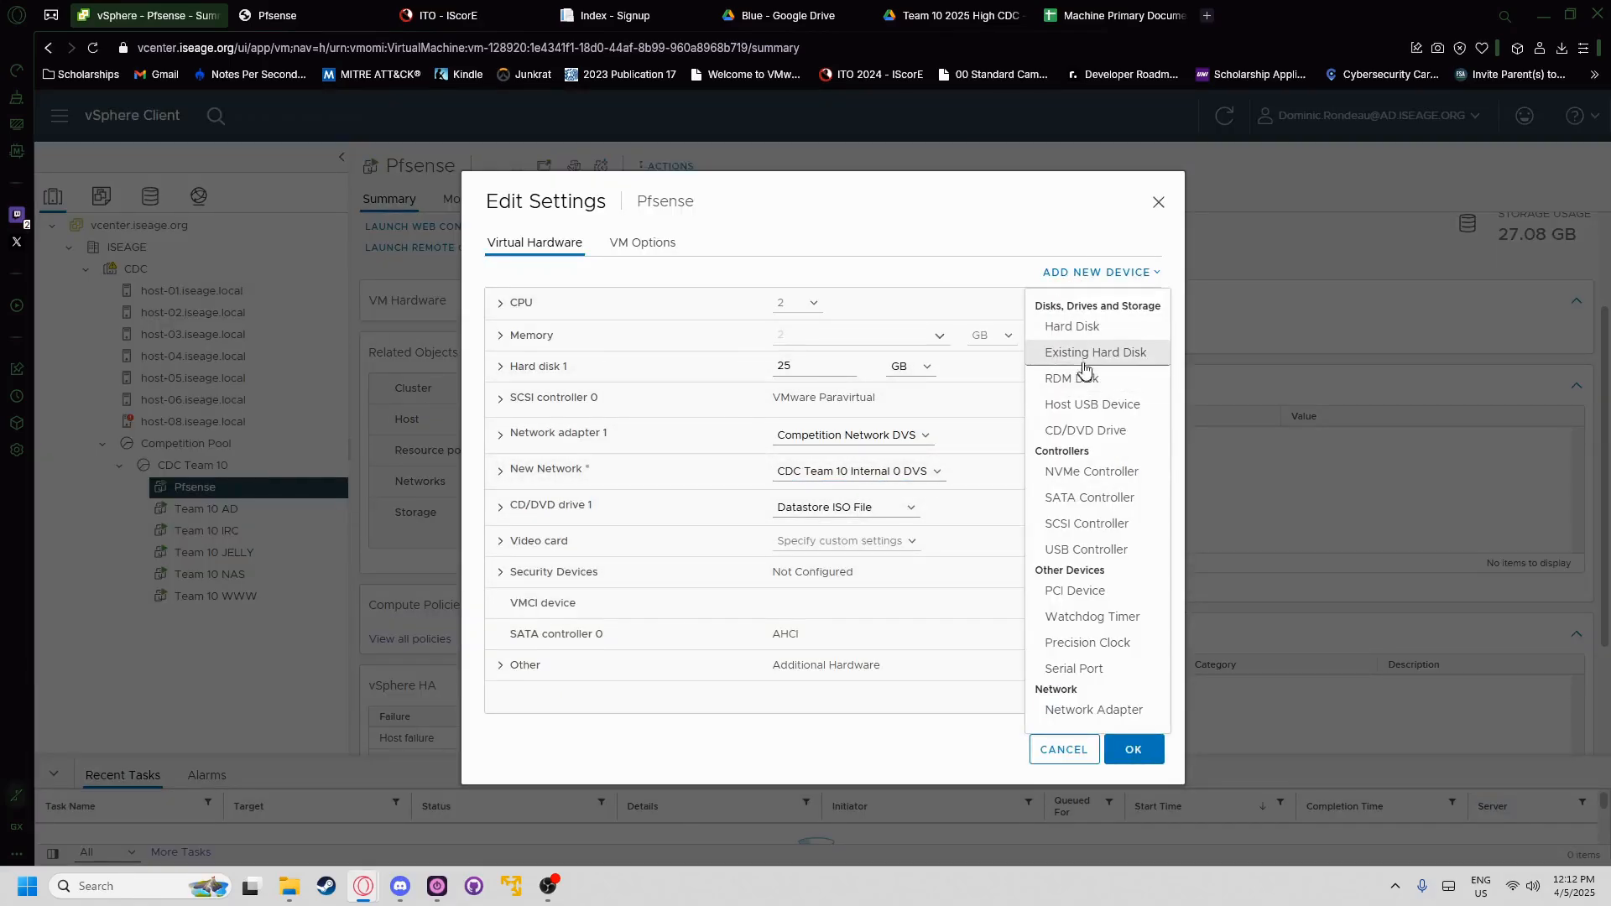
click(1091, 709)
click(850, 504)
click(847, 541)
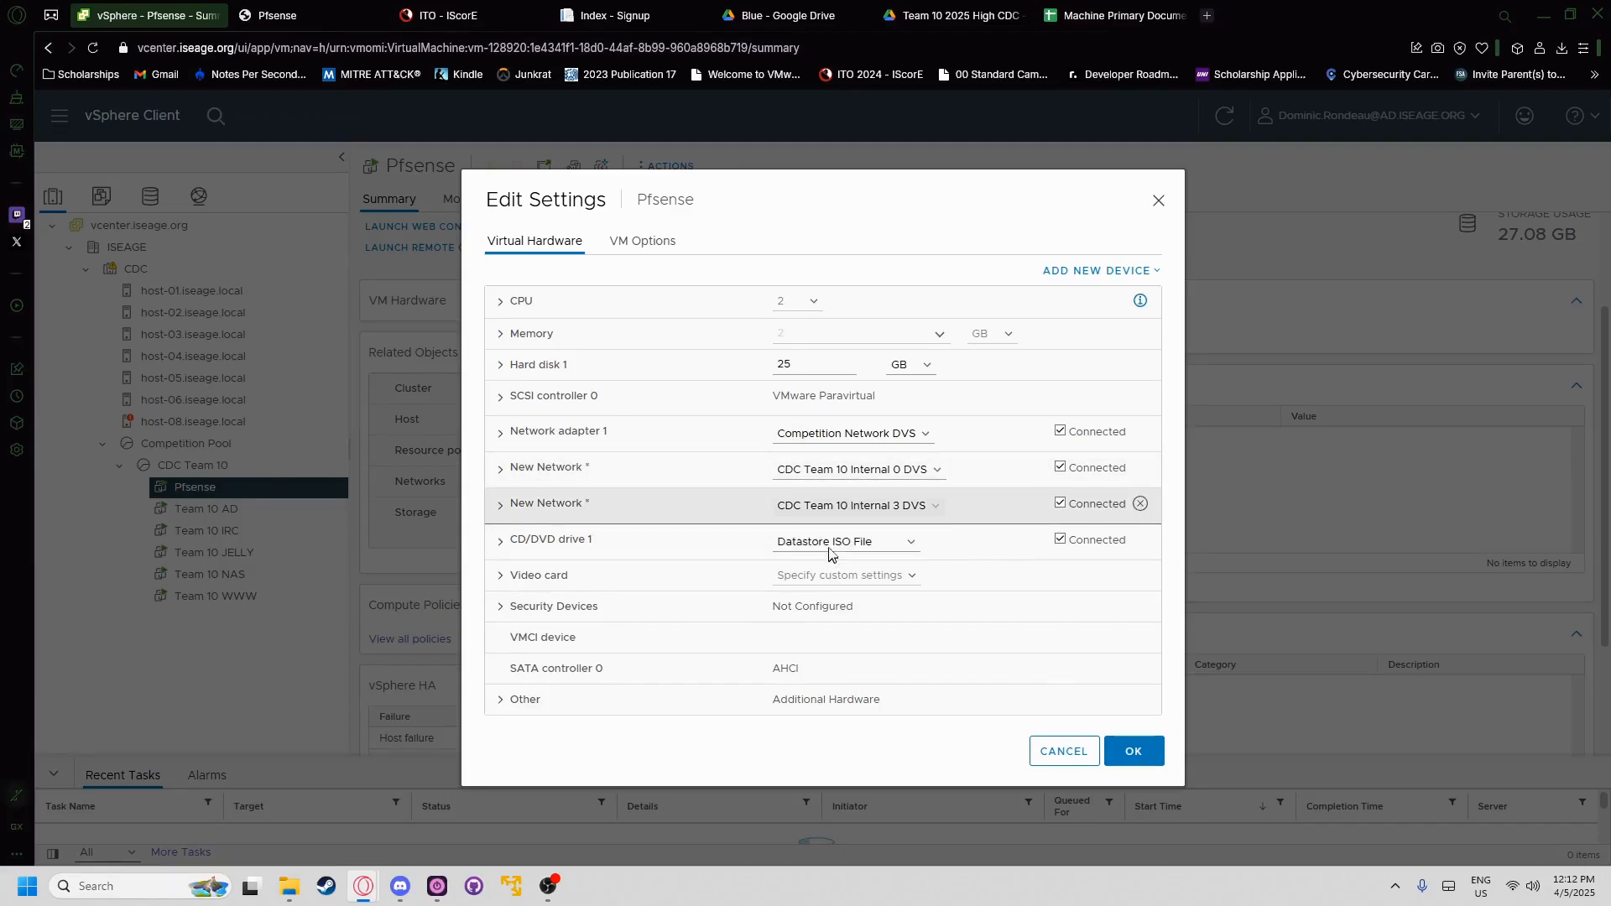
click(1013, 639)
- Add a third new network adapter and connect it to CDC Team 10 Internal 2 DVS
click(1097, 270)
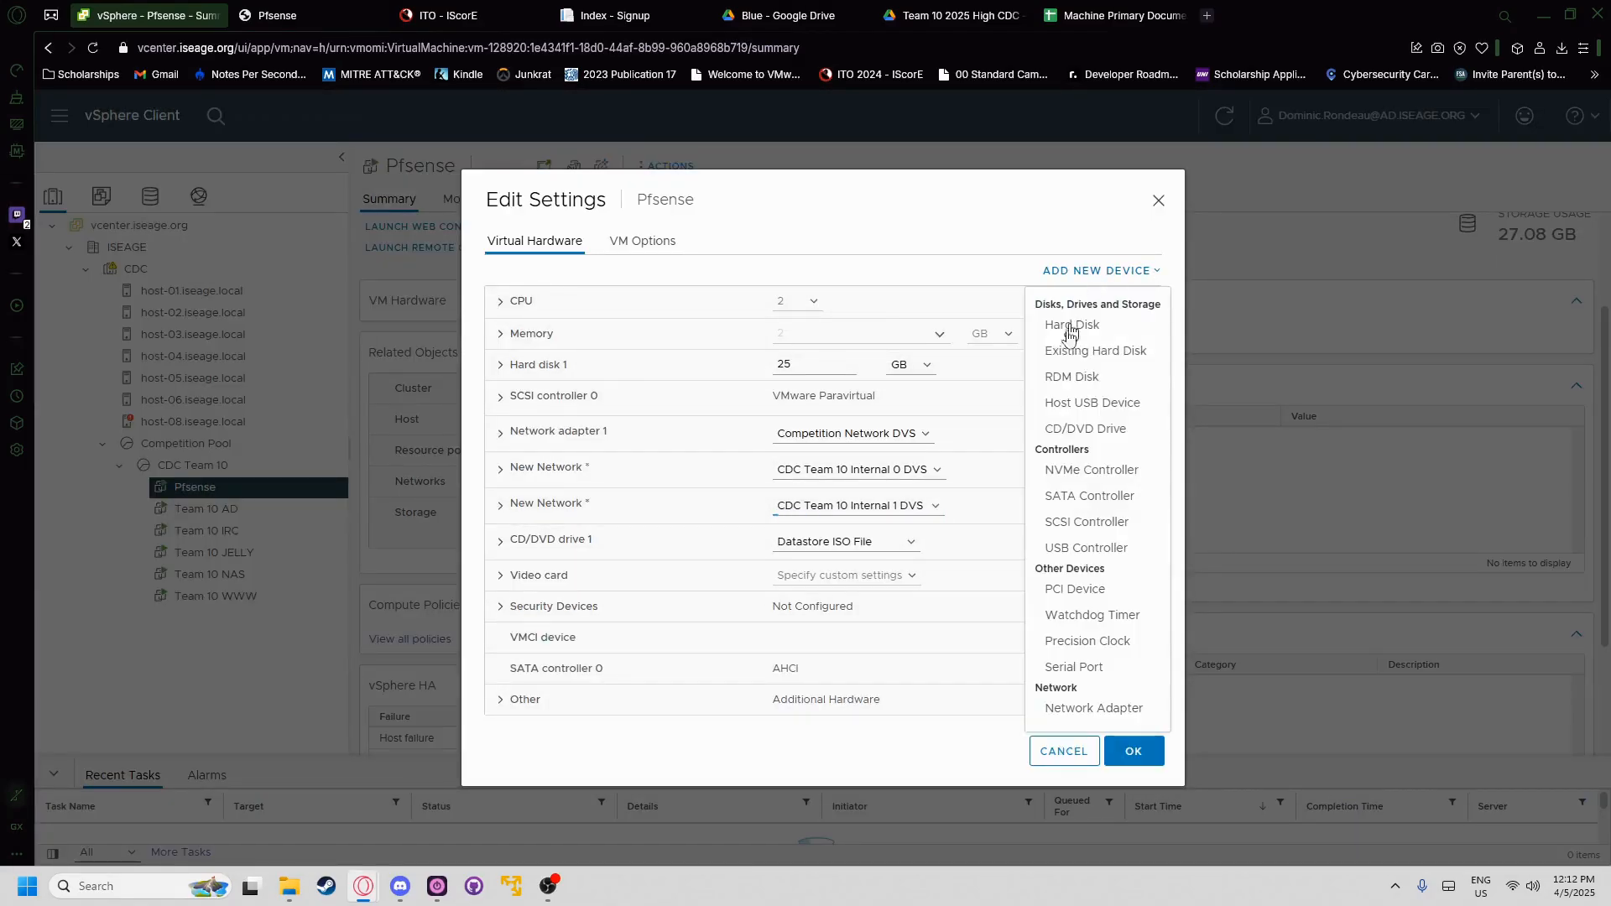
click(1091, 709)
click(863, 525)
click(848, 563)
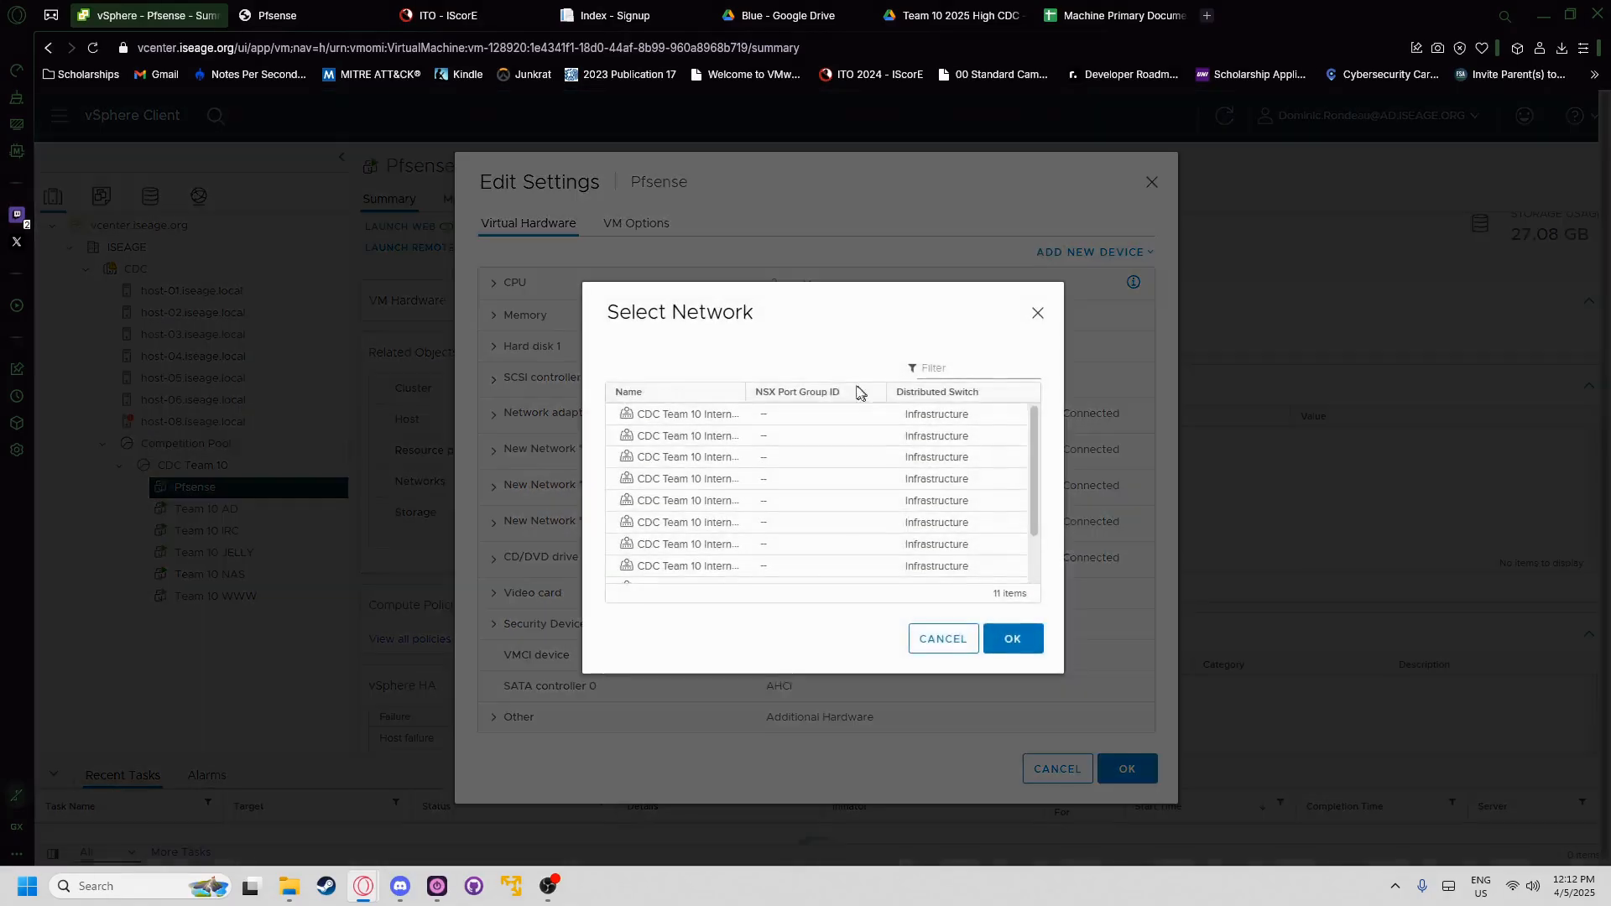
click(728, 457)
click(1015, 640)
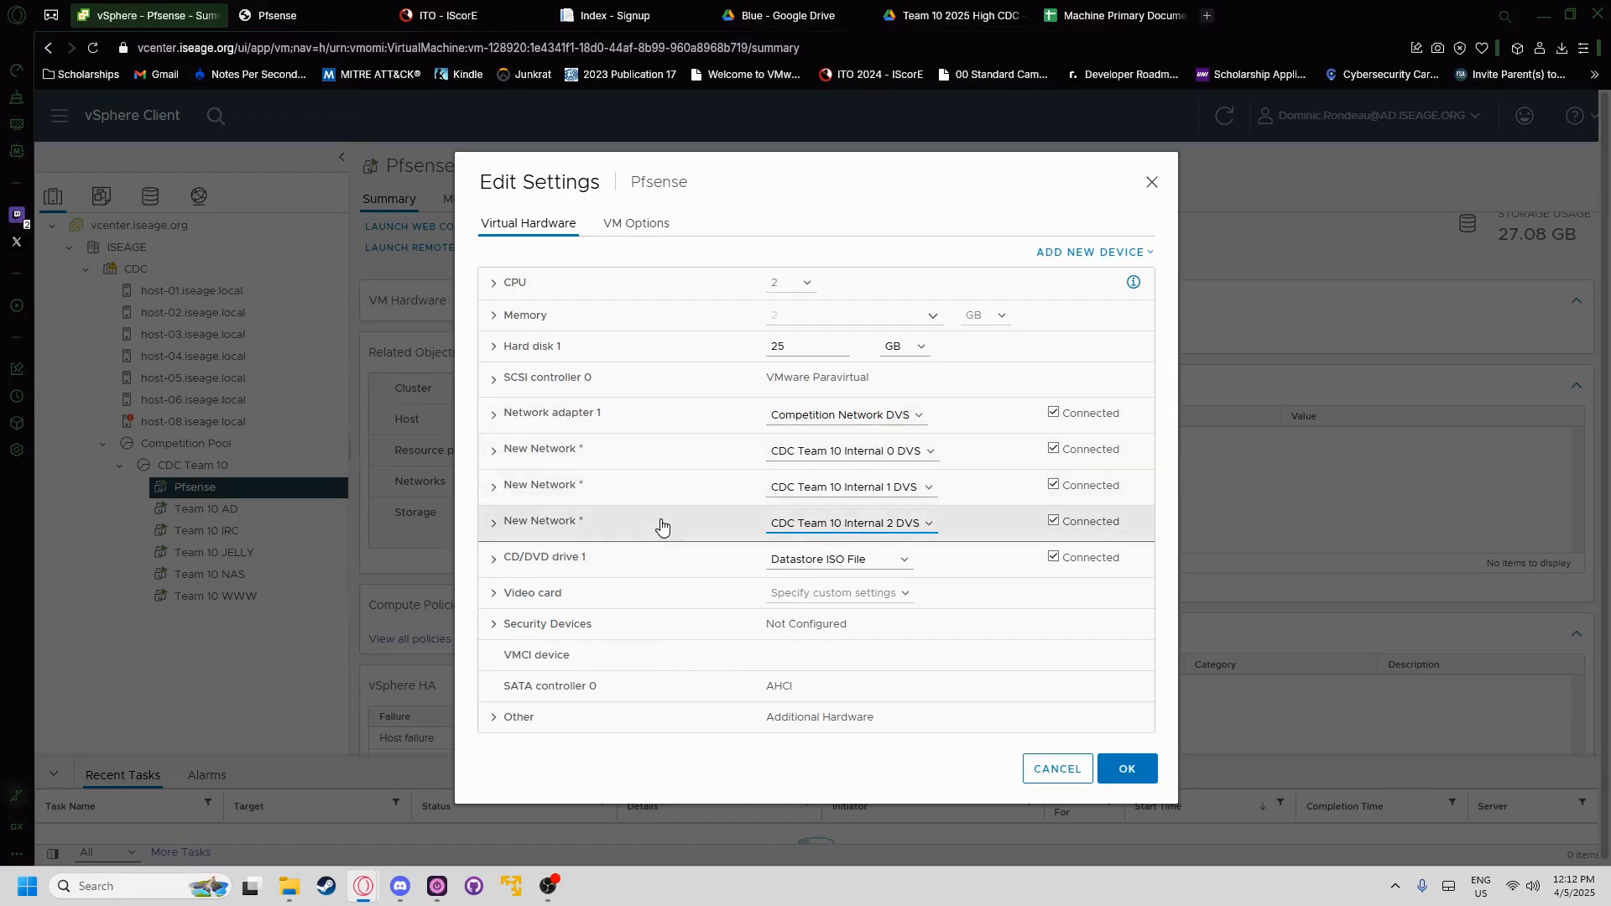
- Add a fourth new network adapter on CDC Team 10 Internal 3 DVS
click(1064, 253)
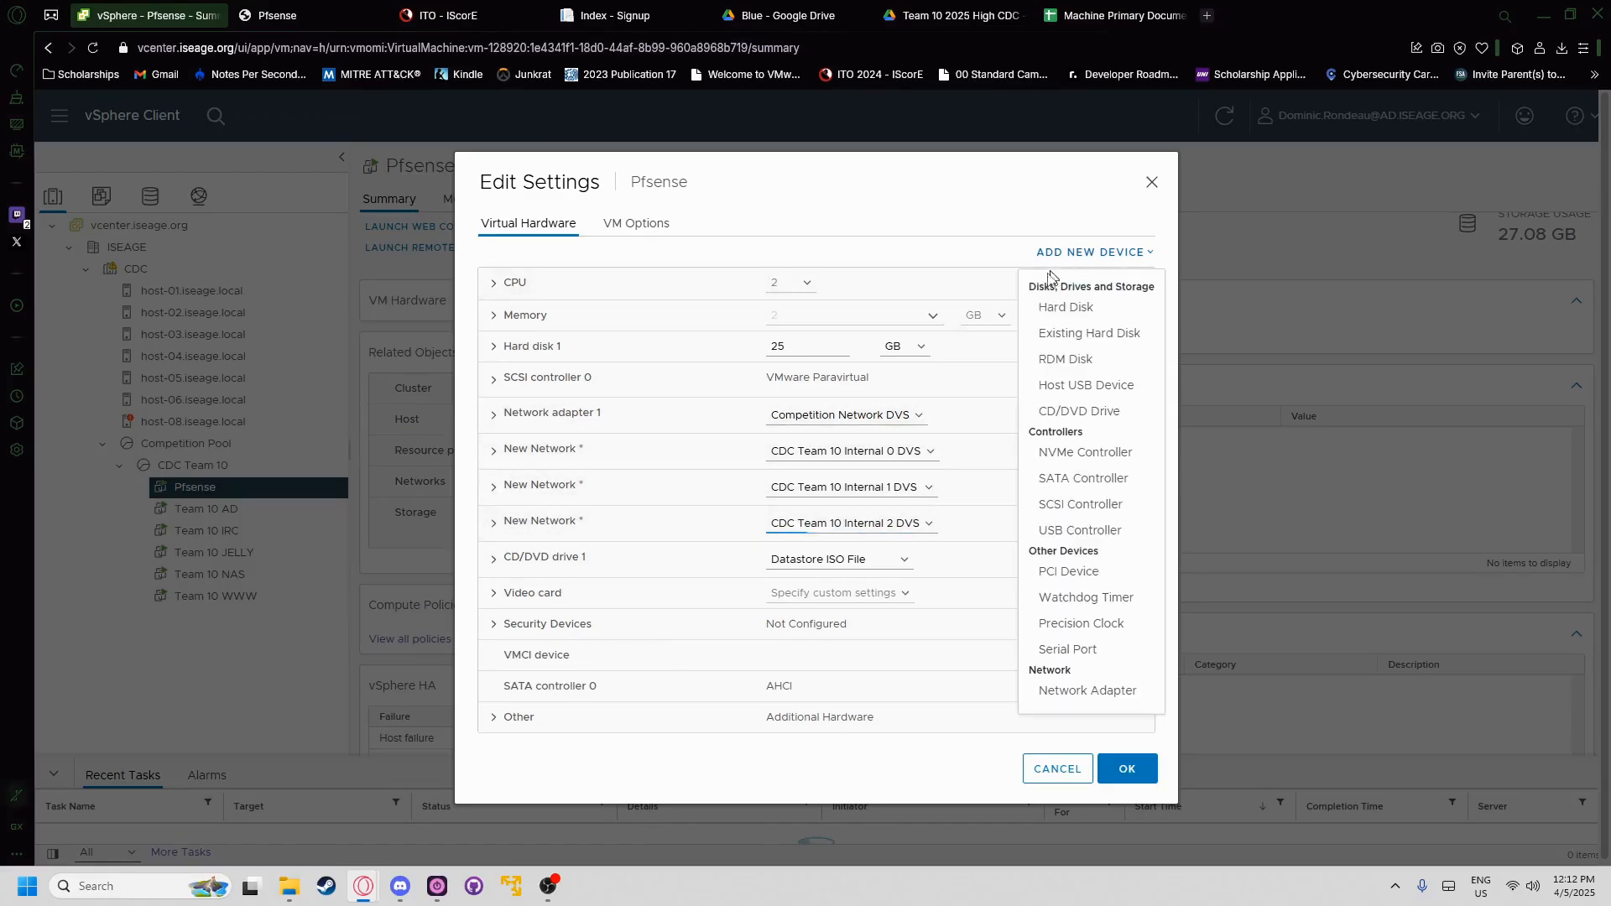
click(1082, 690)
click(844, 555)
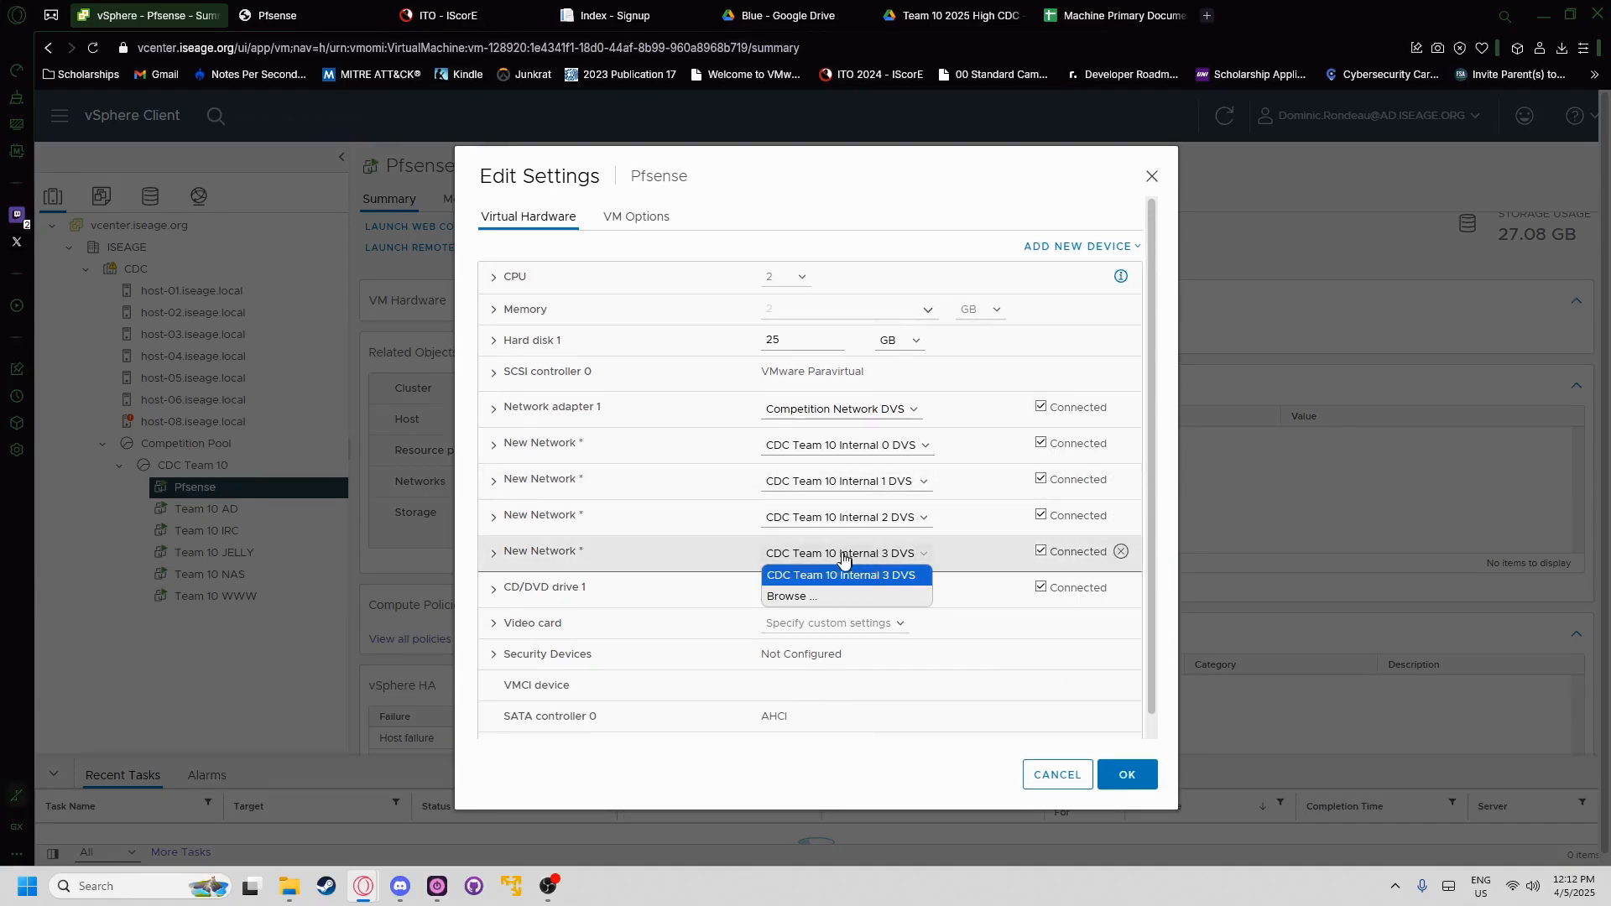
- Add a fifth new network adapter and assign it to CDC Team 10 Internal 3 DVS
click(1076, 248)
click(1069, 686)
click(873, 591)
click(789, 632)
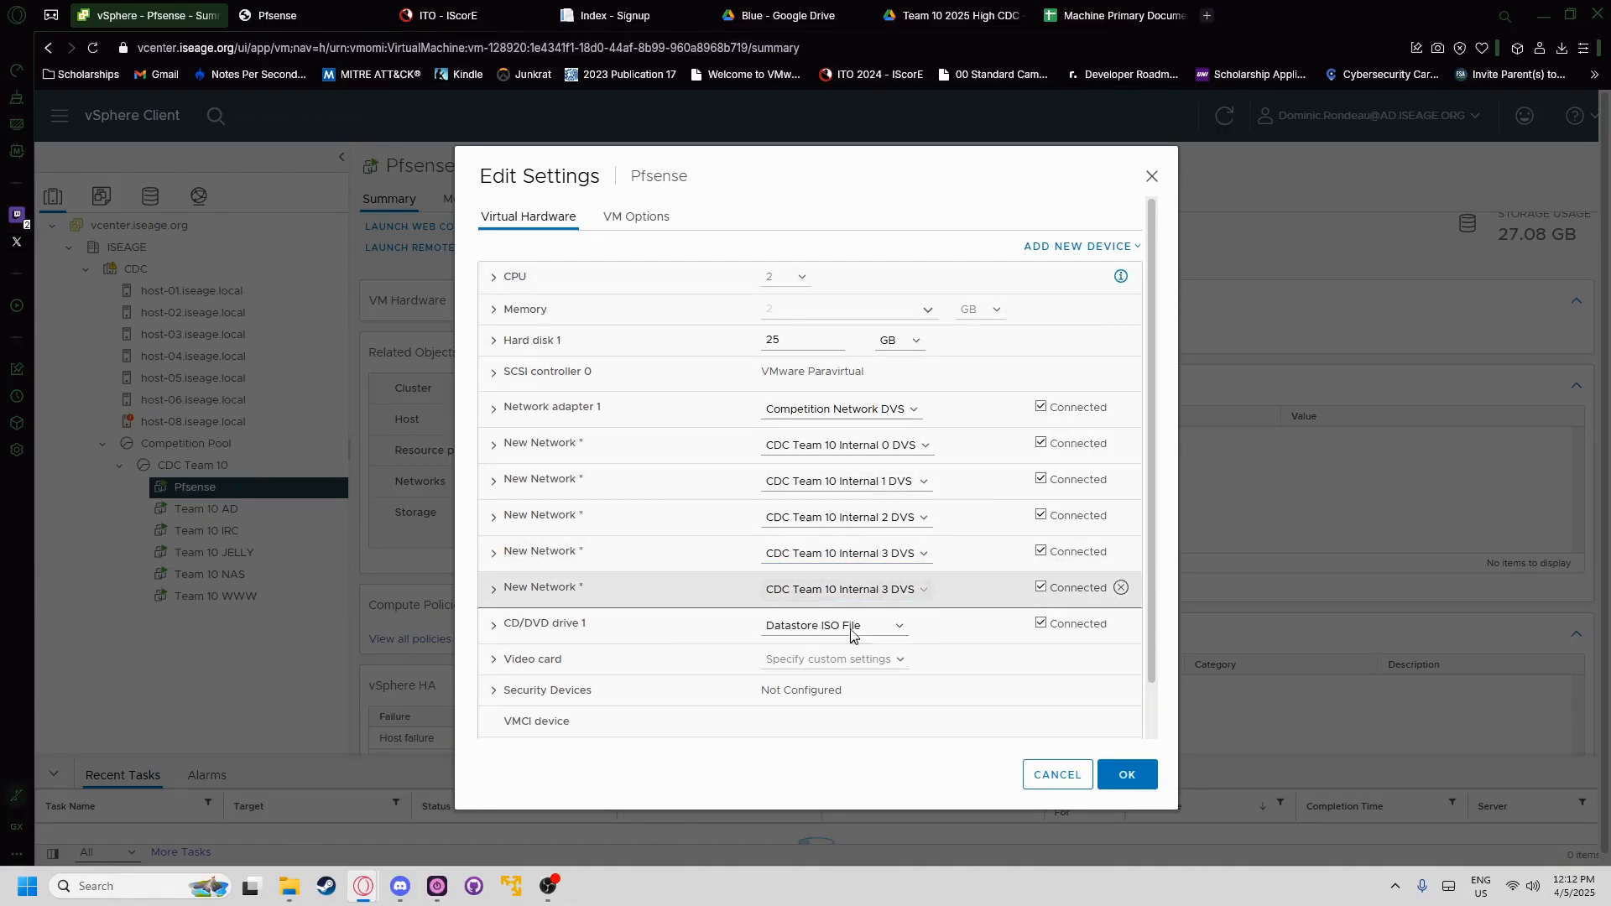
click(738, 479)
click(1002, 641)
click(839, 587)
click(788, 634)
click(713, 489)
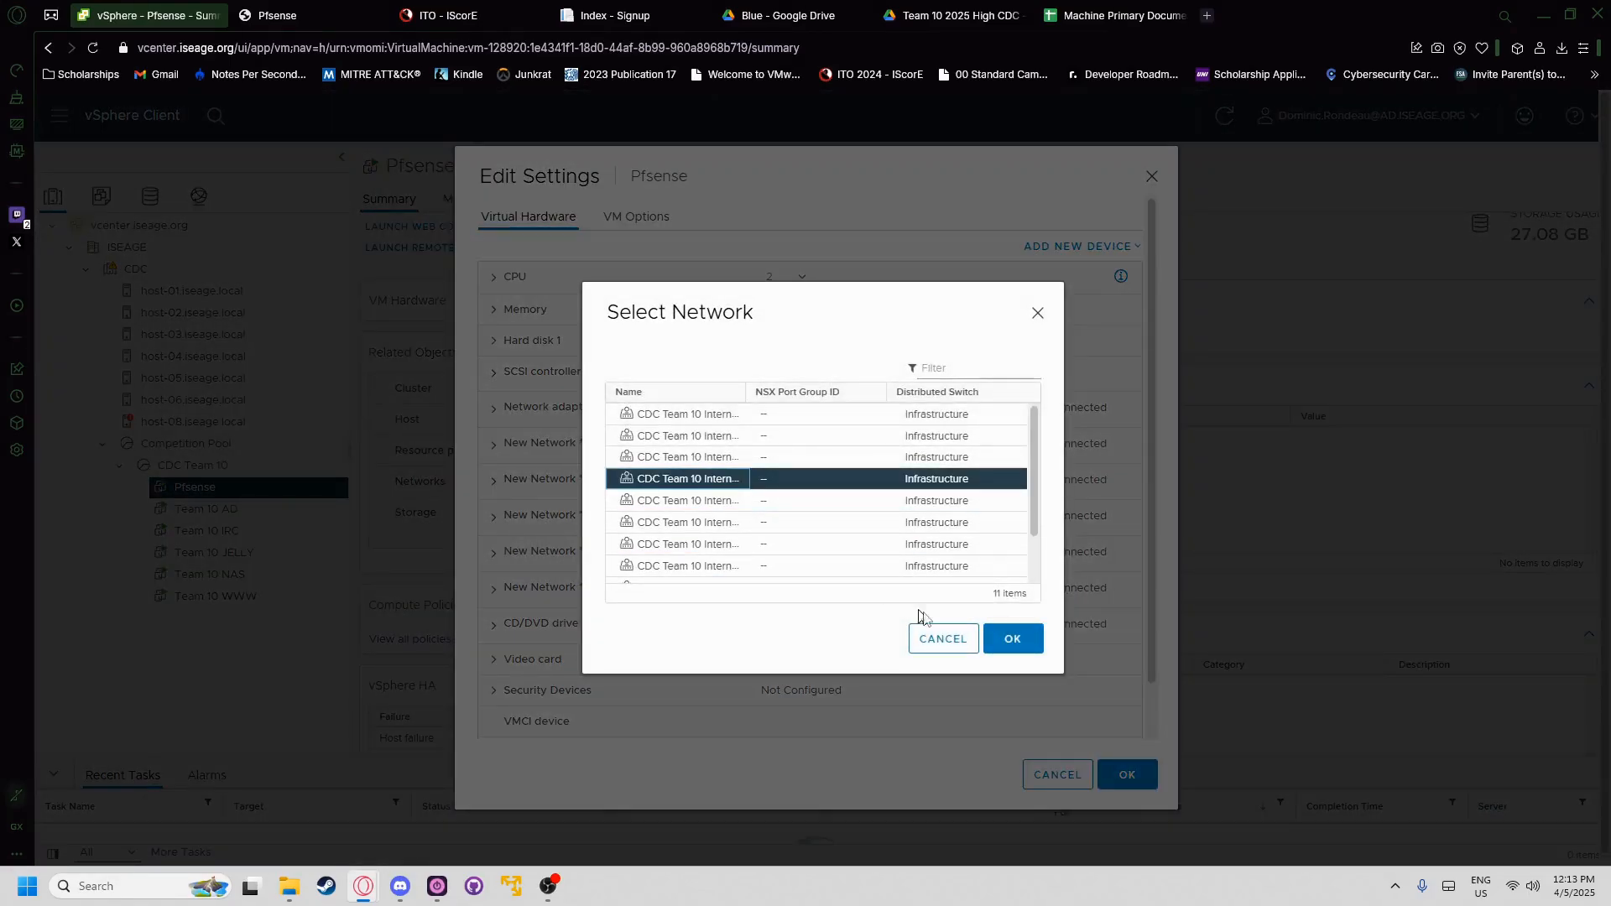
click(1013, 639)
click(869, 590)
click(856, 618)
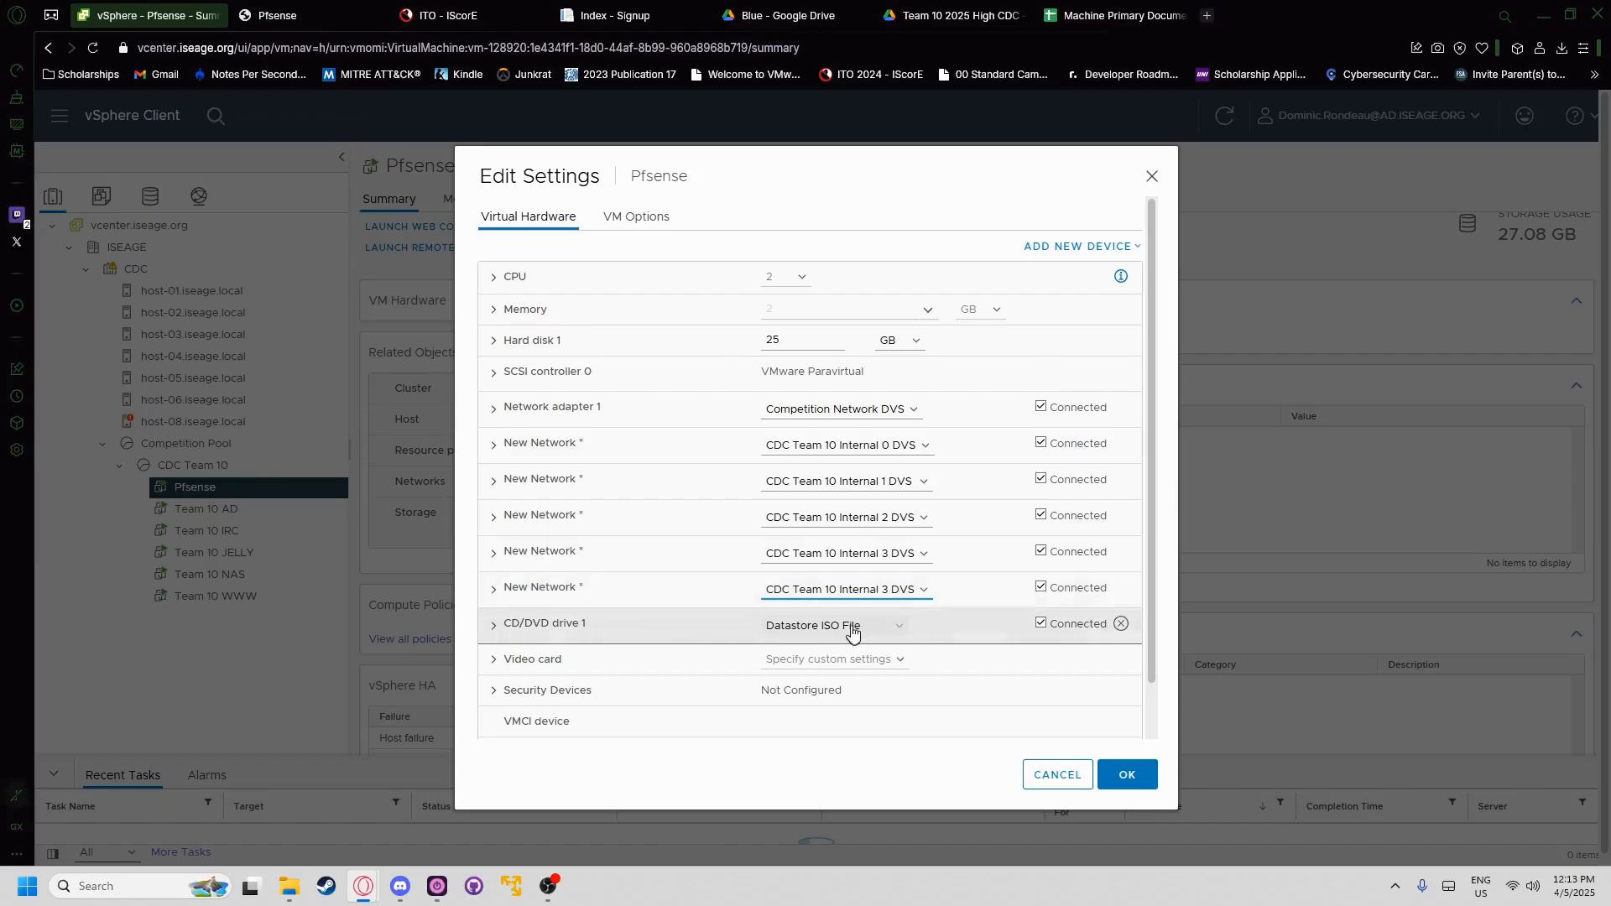
- Assign the fifth new network adapter to CDC Team 10 Internal 4 DVS
click(839, 589)
click(848, 632)
click(662, 501)
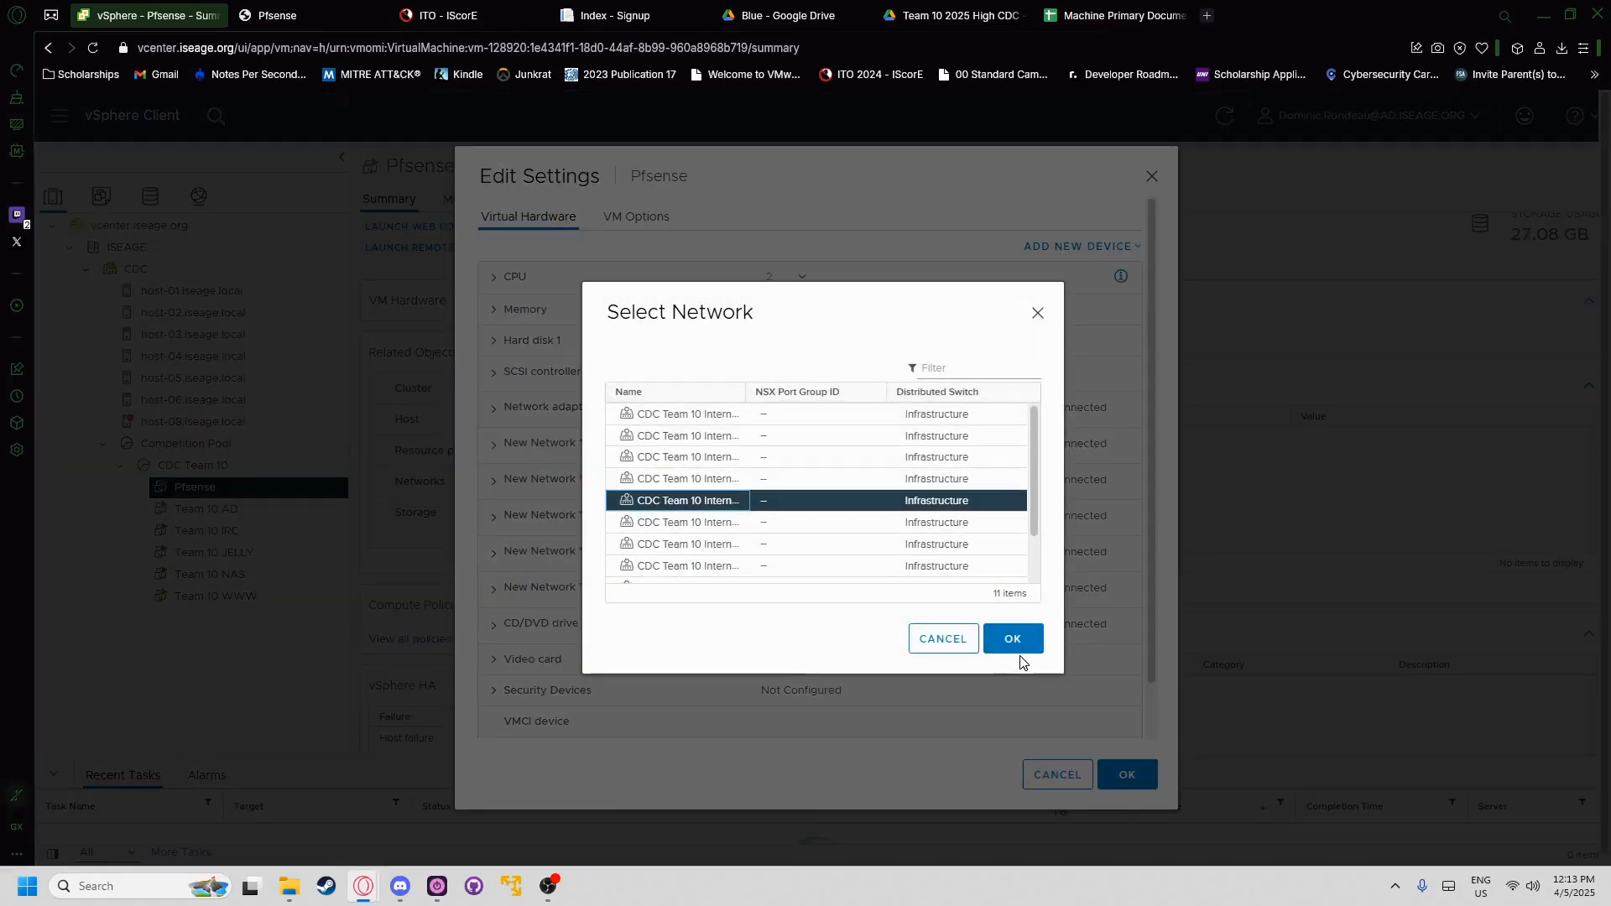
click(1013, 638)
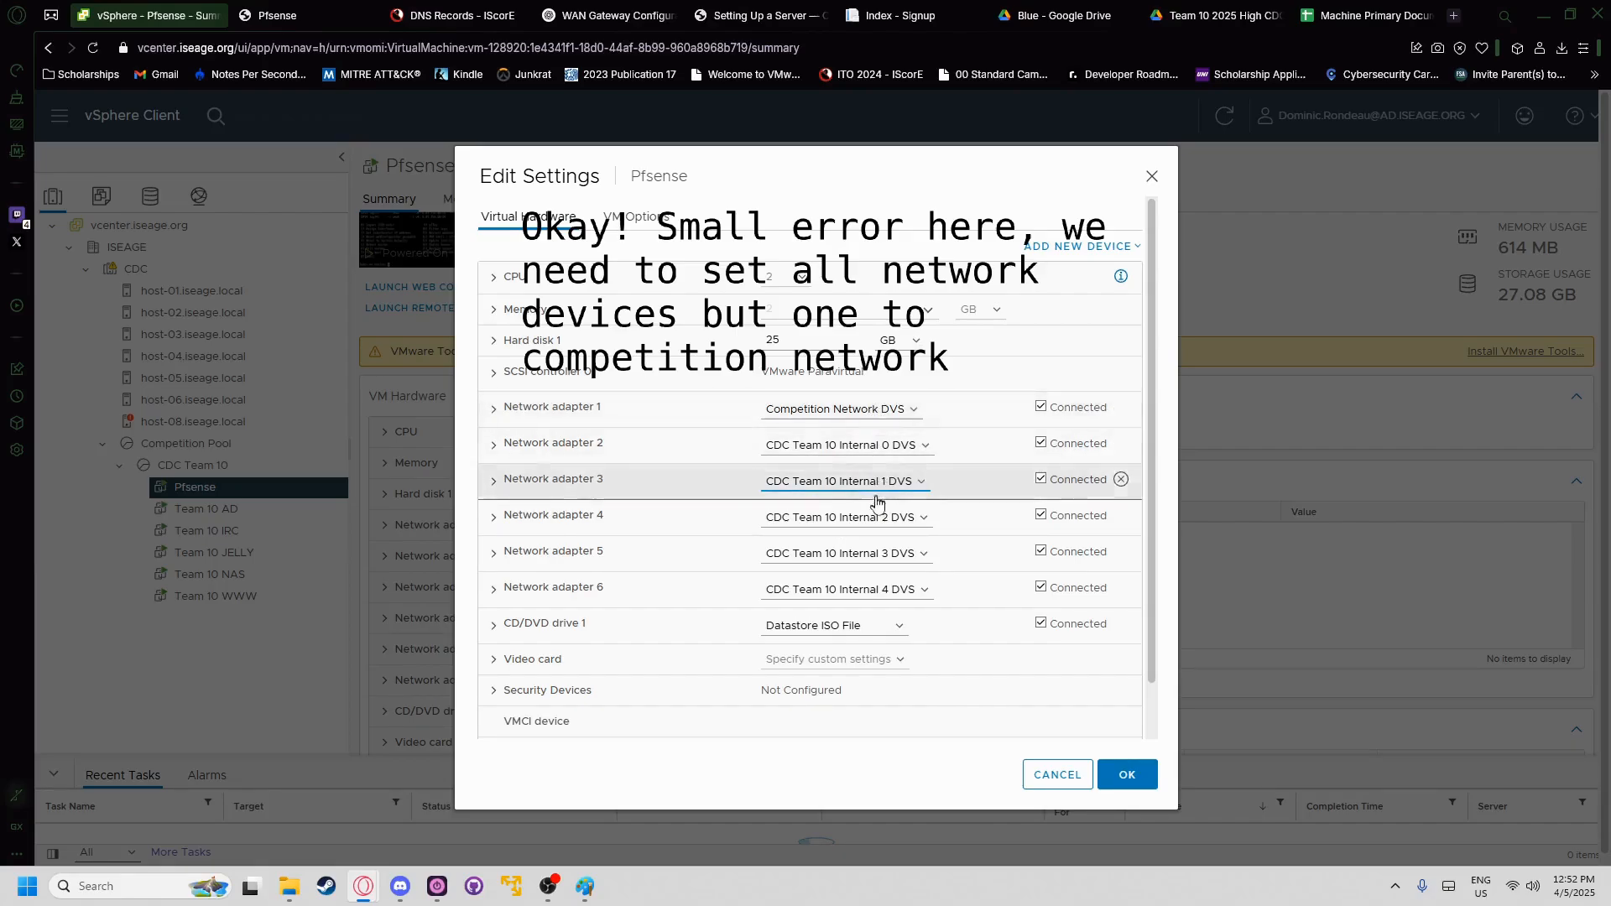
- Reassign network adapter 3 of the Pfsense virtual machine to Competition Network DVS
click(888, 454)
click(784, 526)
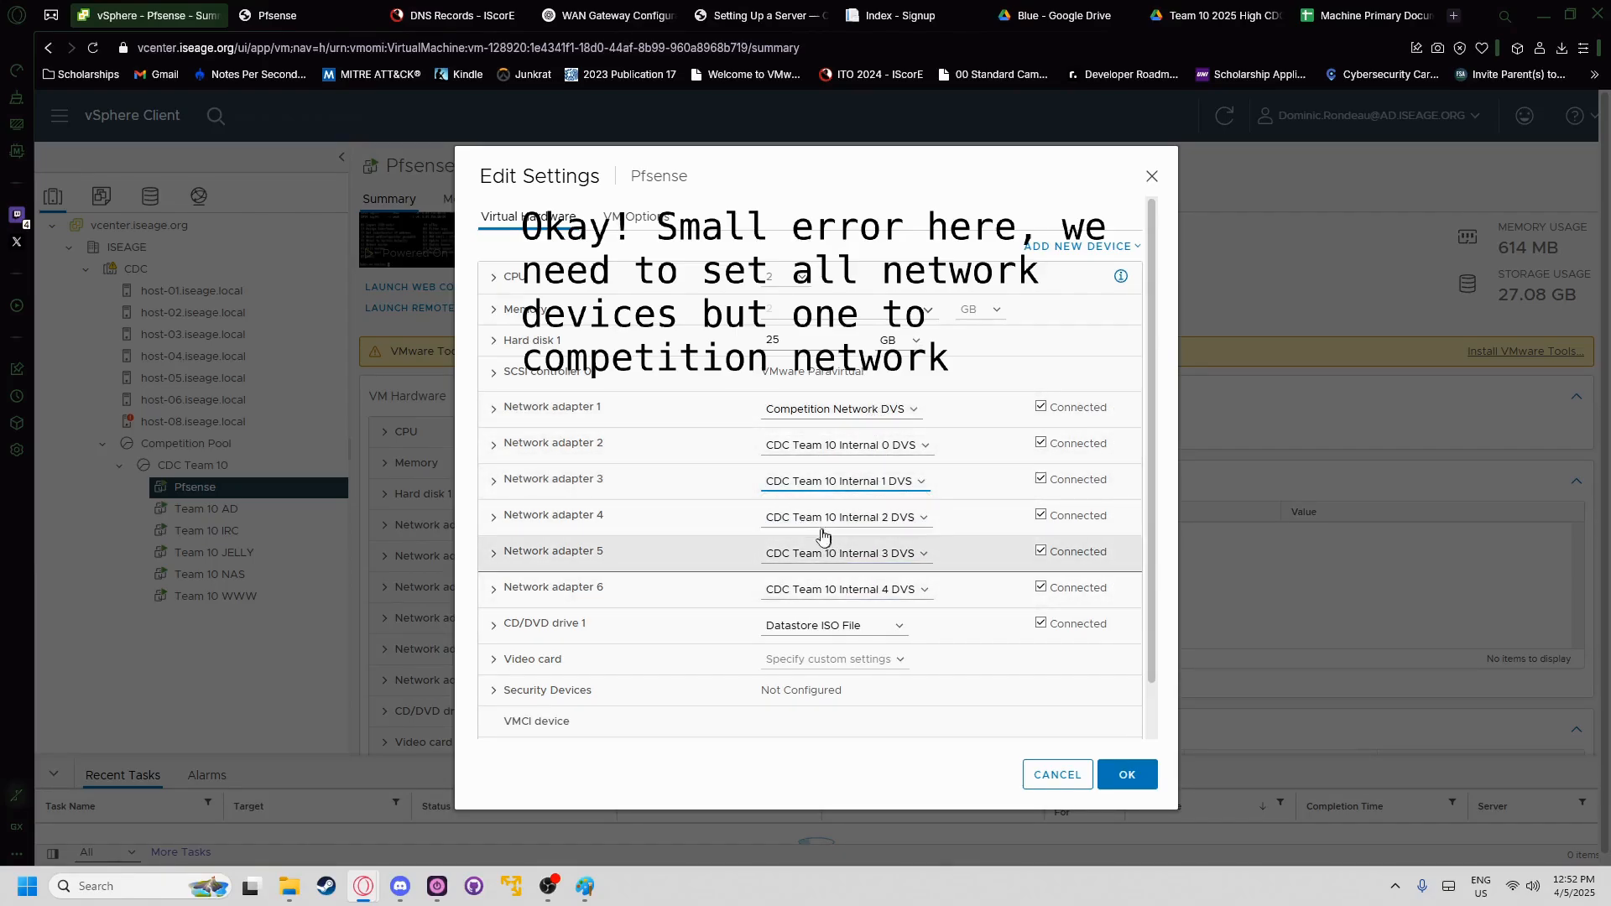
scroll(695, 548, down, 2)
click(687, 571)
click(1012, 639)
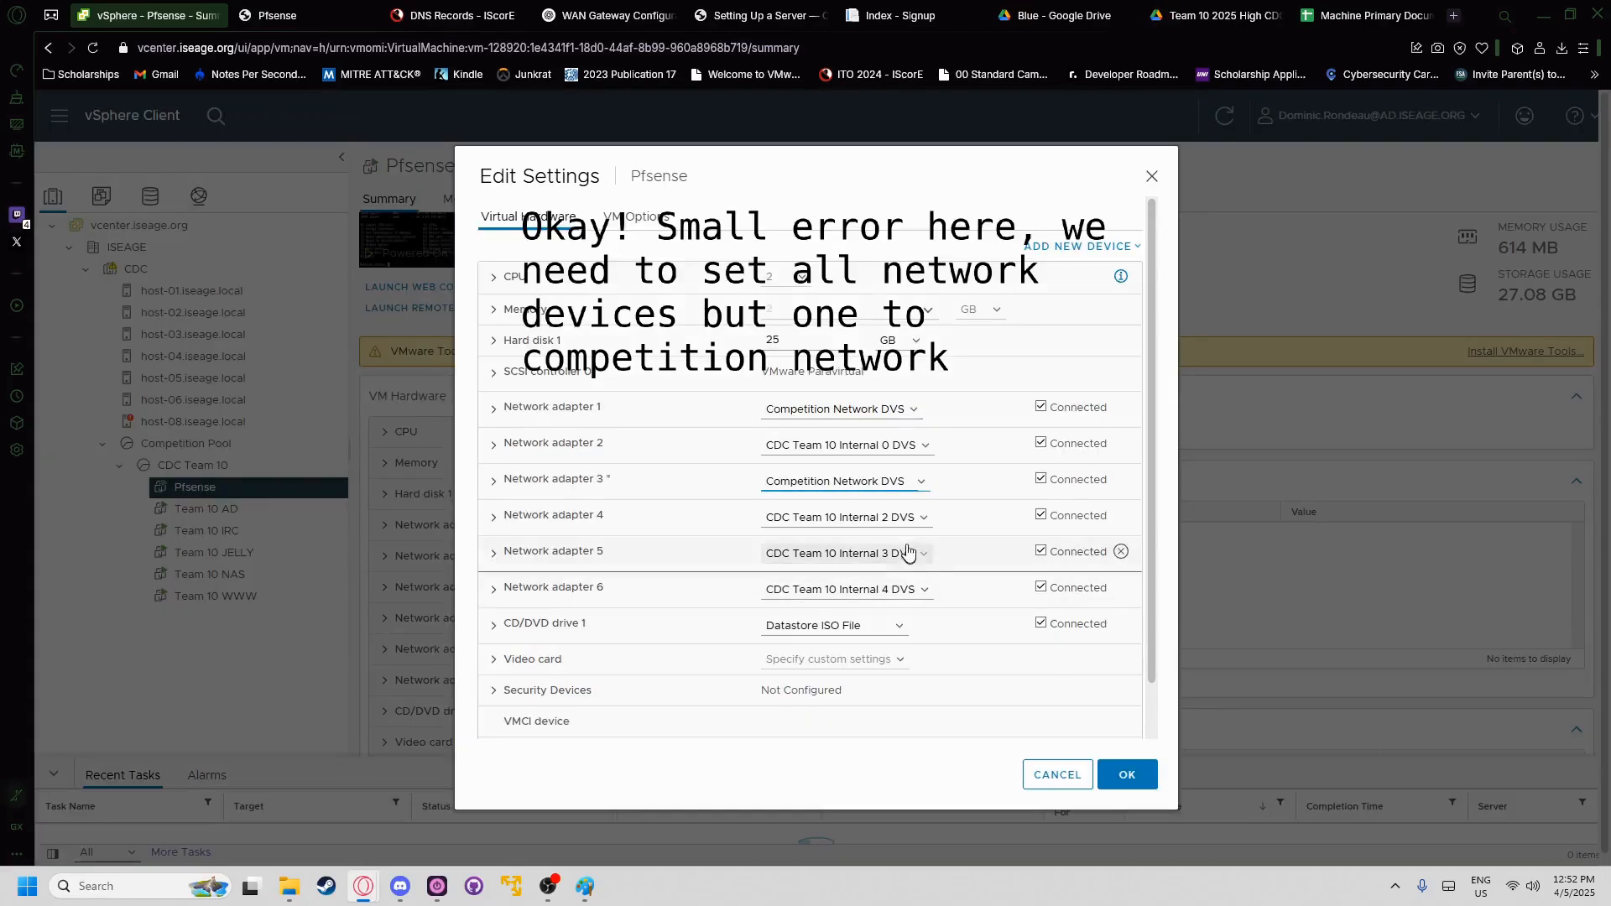
- Reassign network adapter 4 to Competition Network DVS
click(839, 517)
click(752, 562)
click(690, 569)
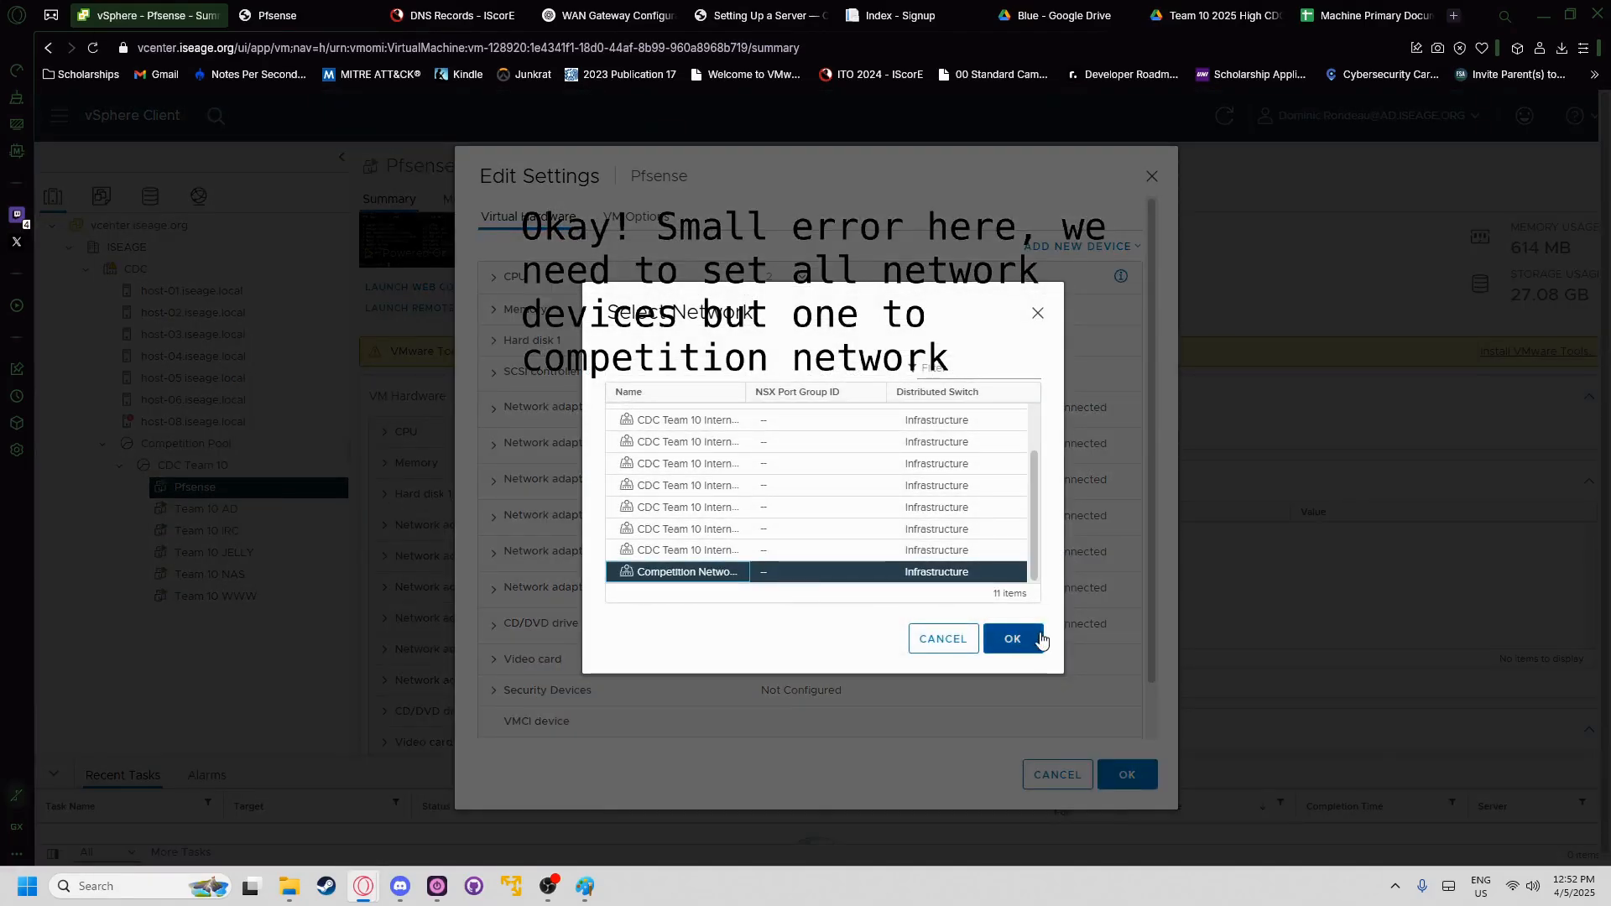
click(1012, 639)
- Reassign network adapter 5 to Competition Network DVS
click(848, 556)
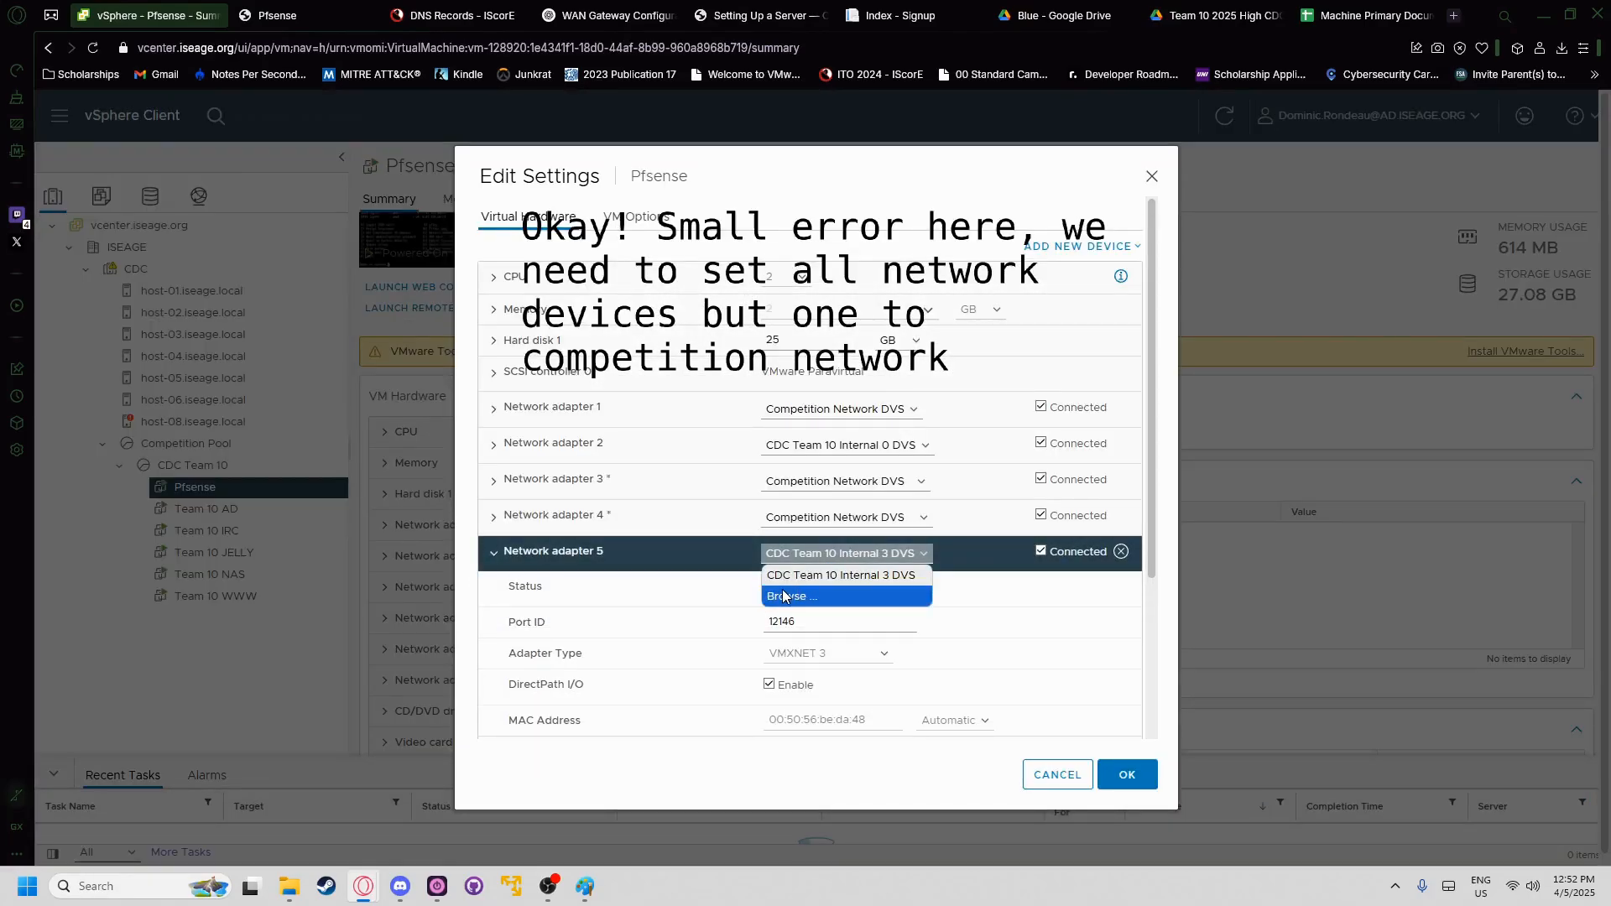
click(784, 595)
scroll(683, 564, down, 2)
click(688, 569)
click(1013, 639)
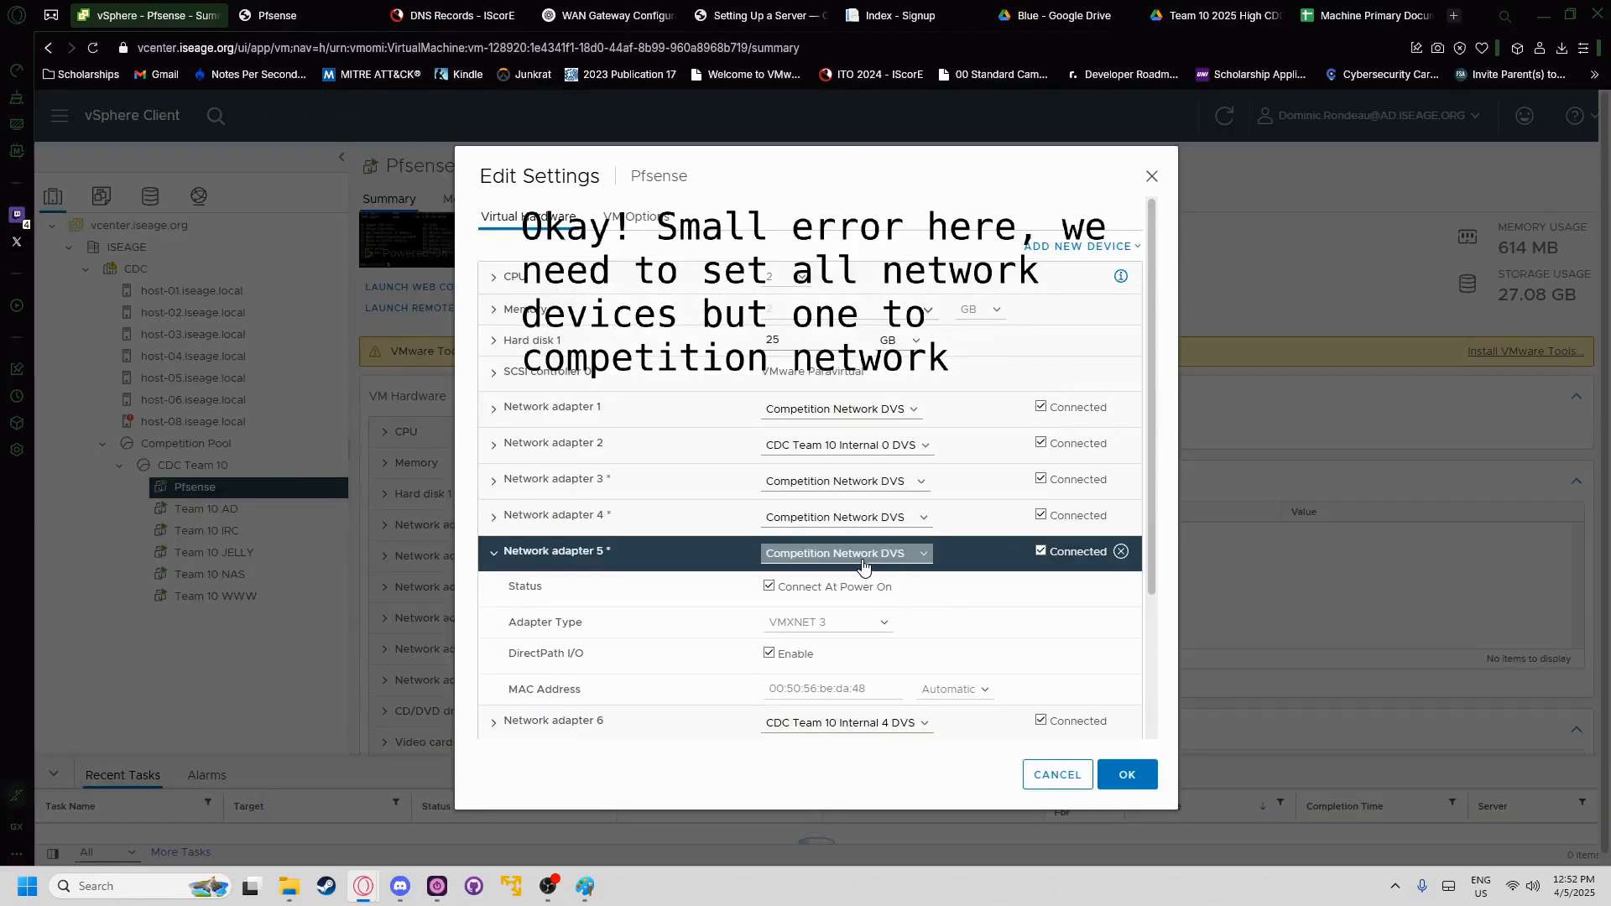
- Reassign network adapter 6 to Competition Network DVS and save the virtual machine's settings
click(864, 560)
click(923, 575)
scroll(929, 580, down, 2)
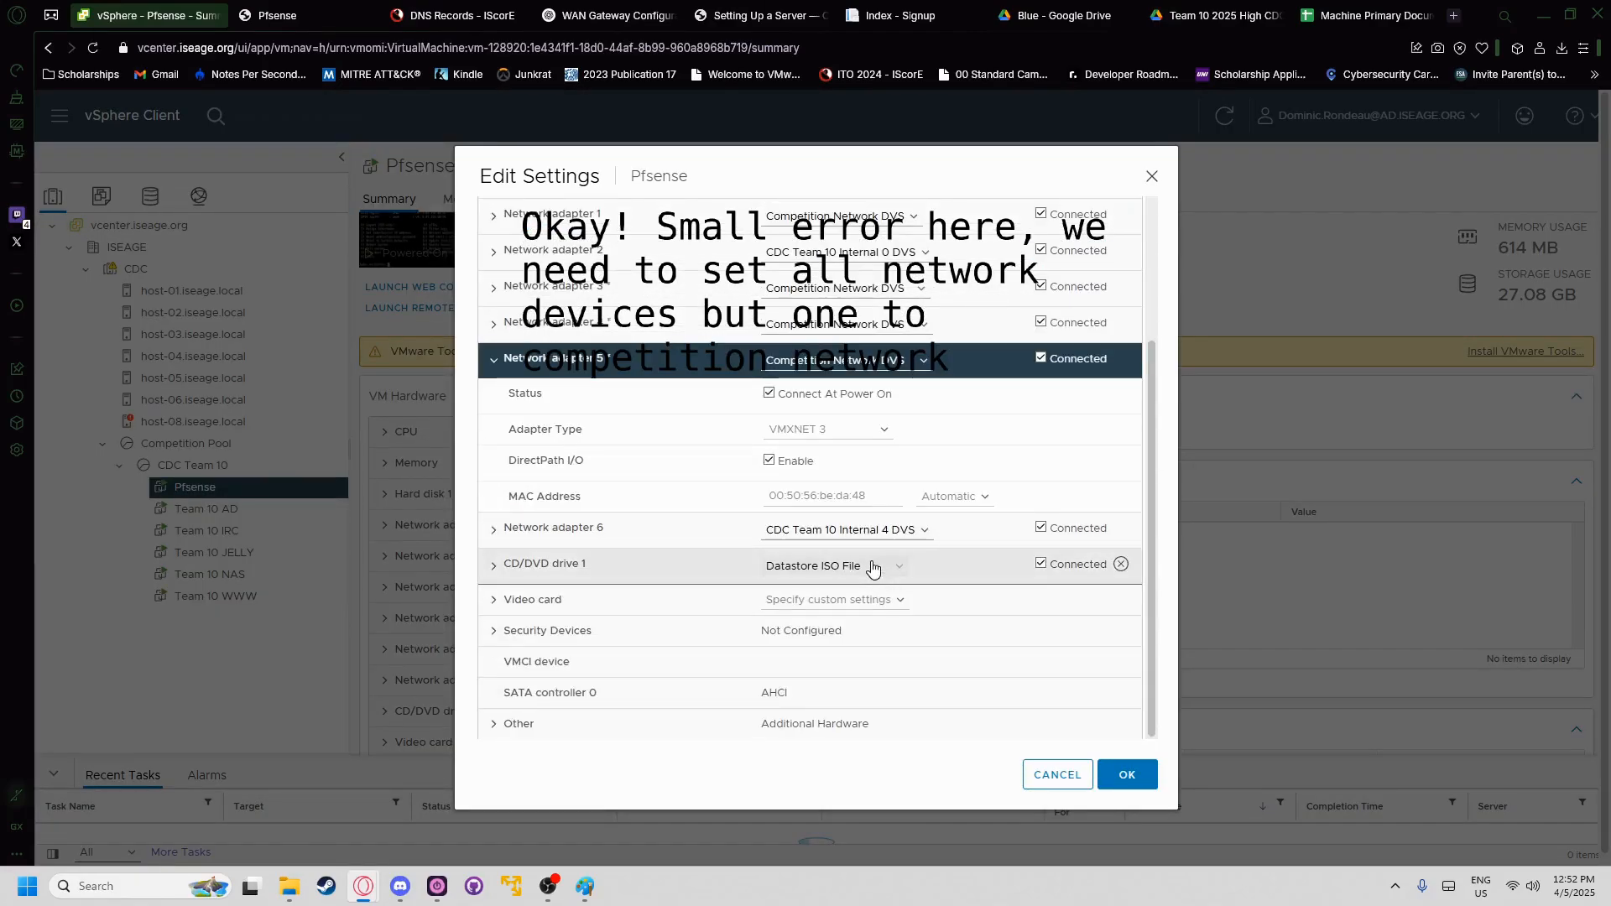
click(859, 542)
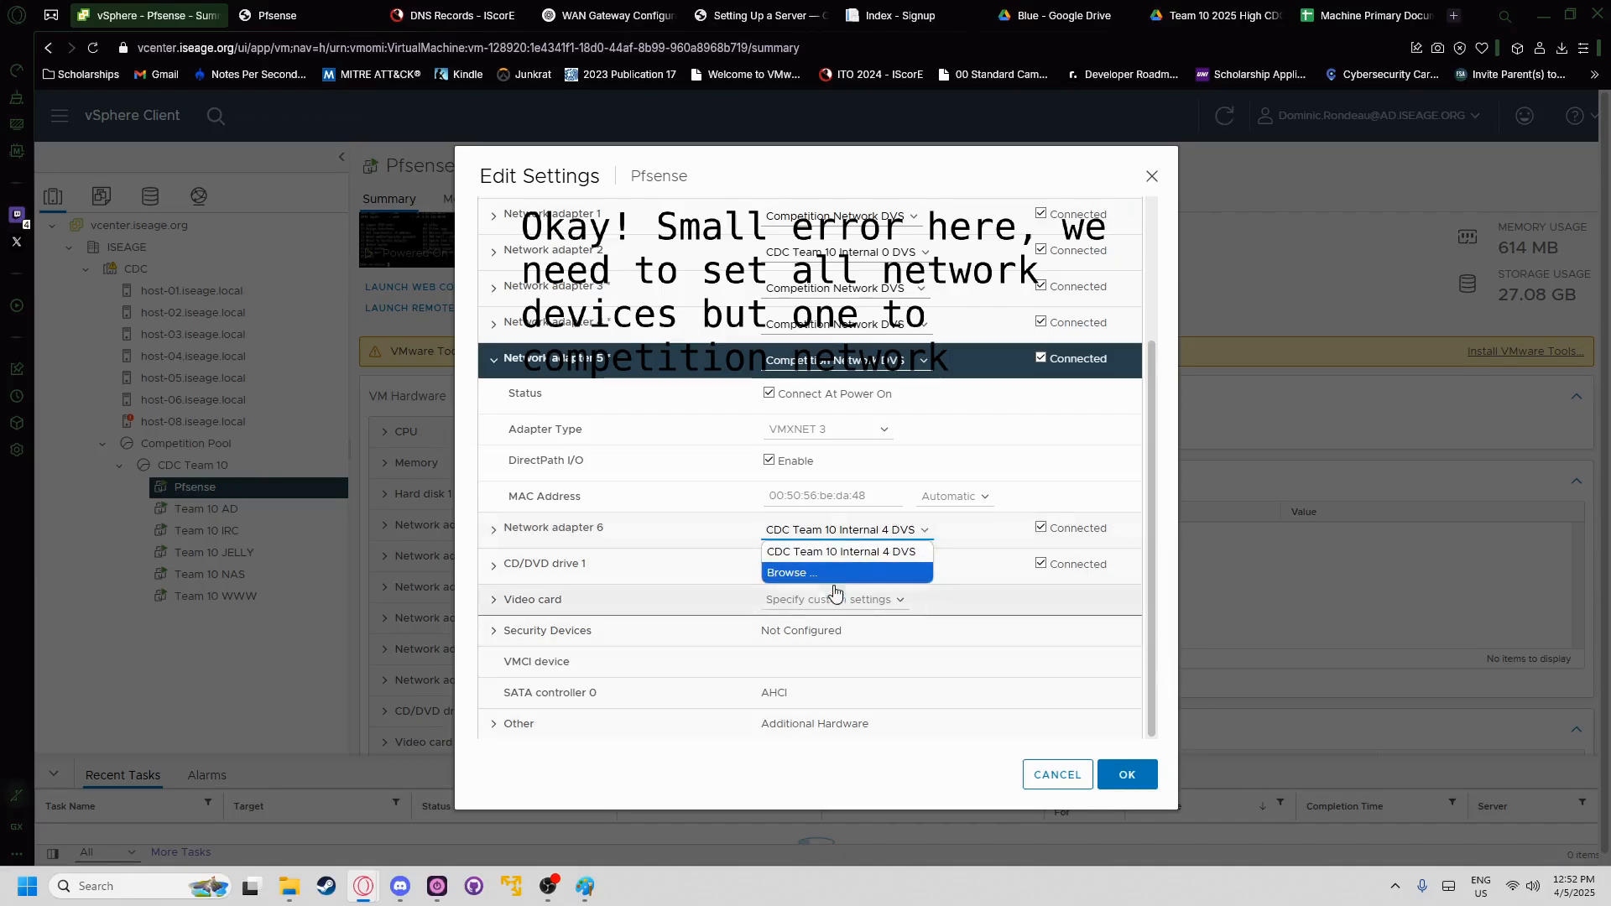
click(792, 565)
scroll(739, 537, down, 2)
click(688, 571)
click(1009, 639)
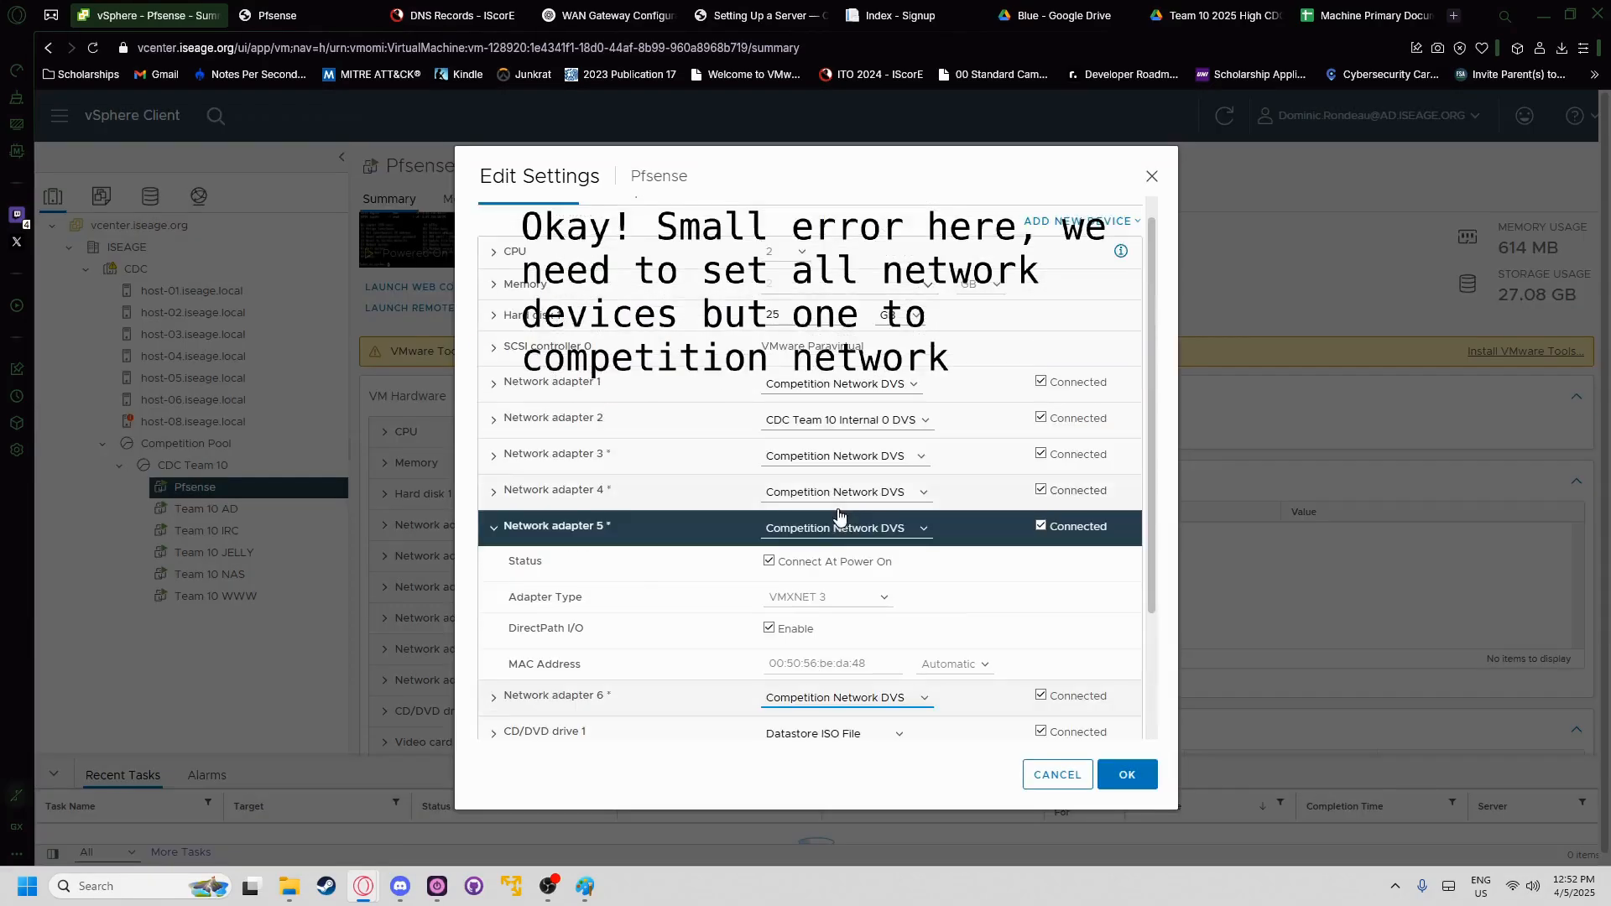
click(1127, 774)
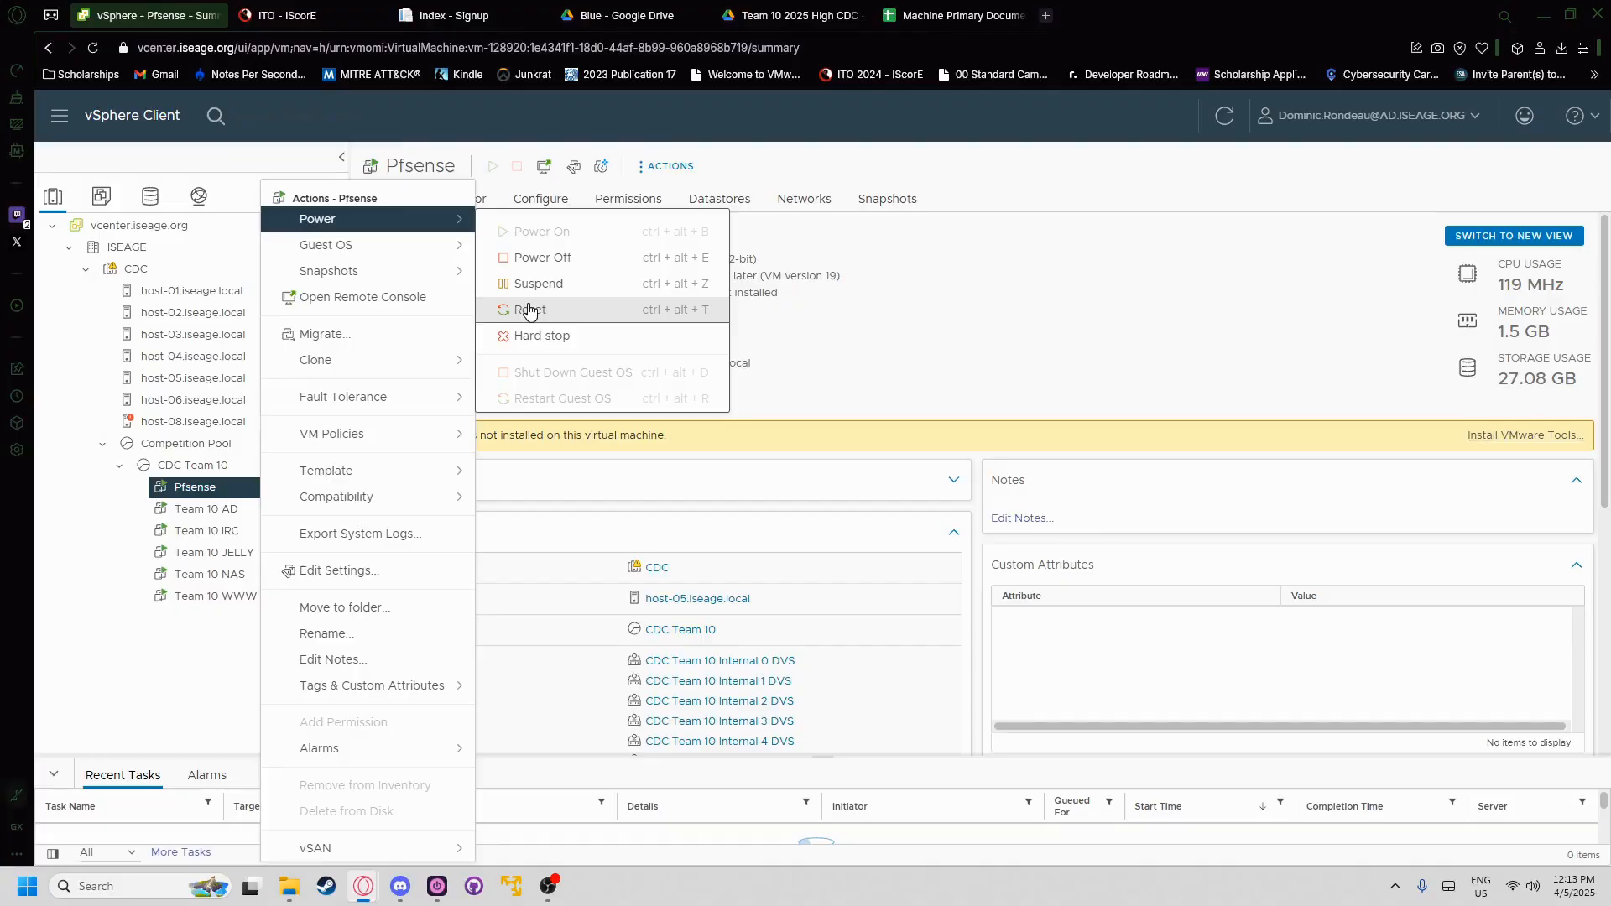
- Reset the Pfsense virtual machine and open its web console
click(529, 311)
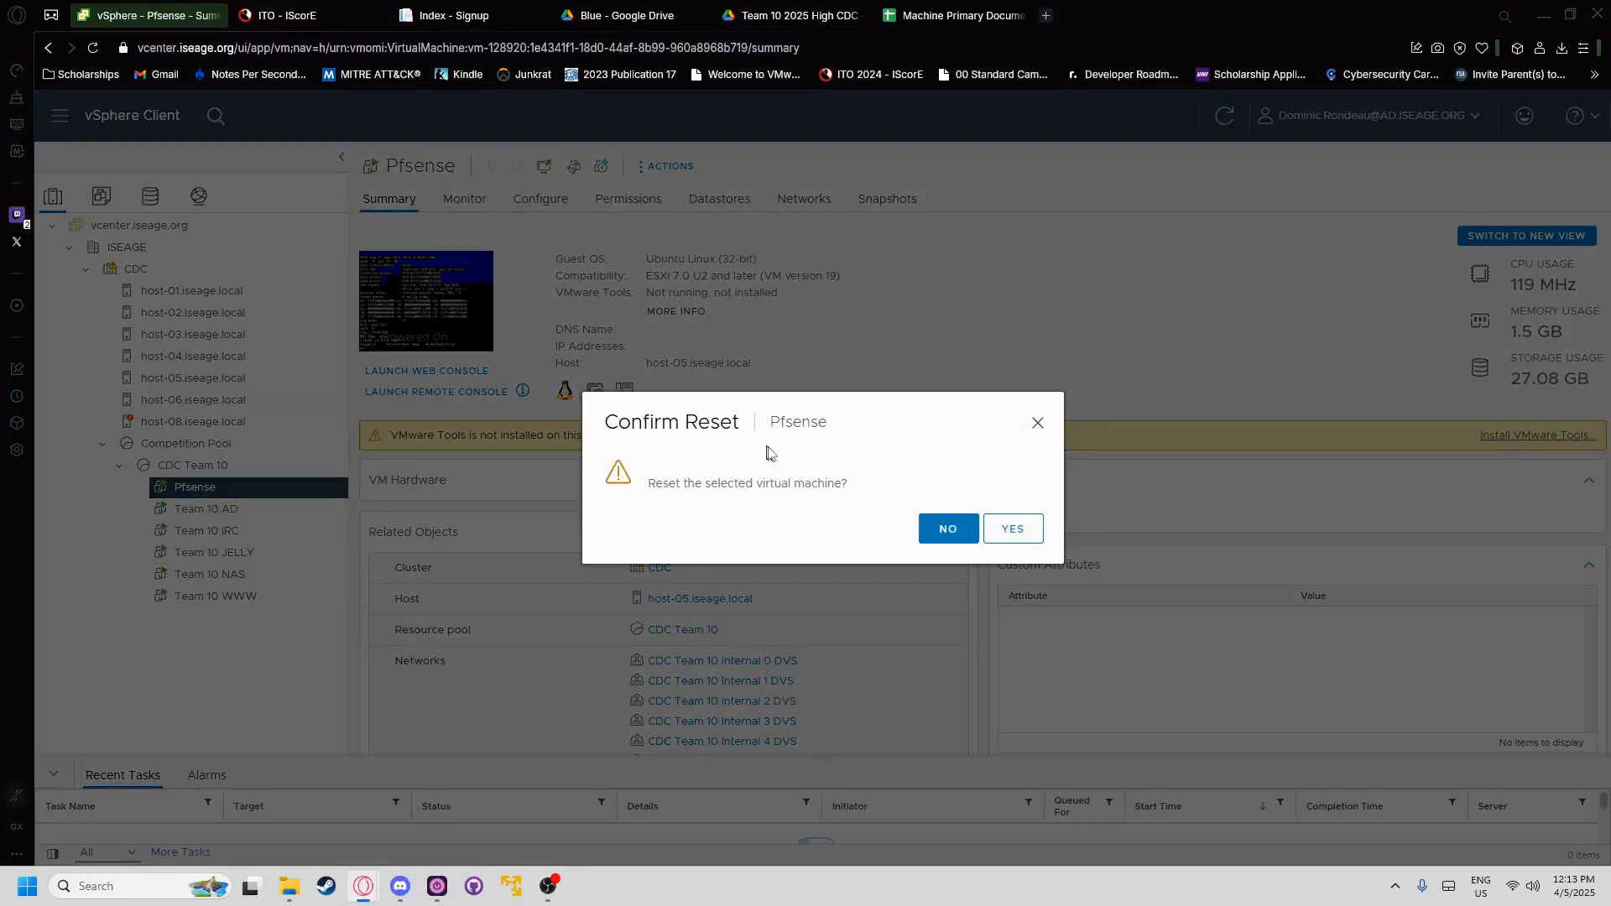
click(1011, 534)
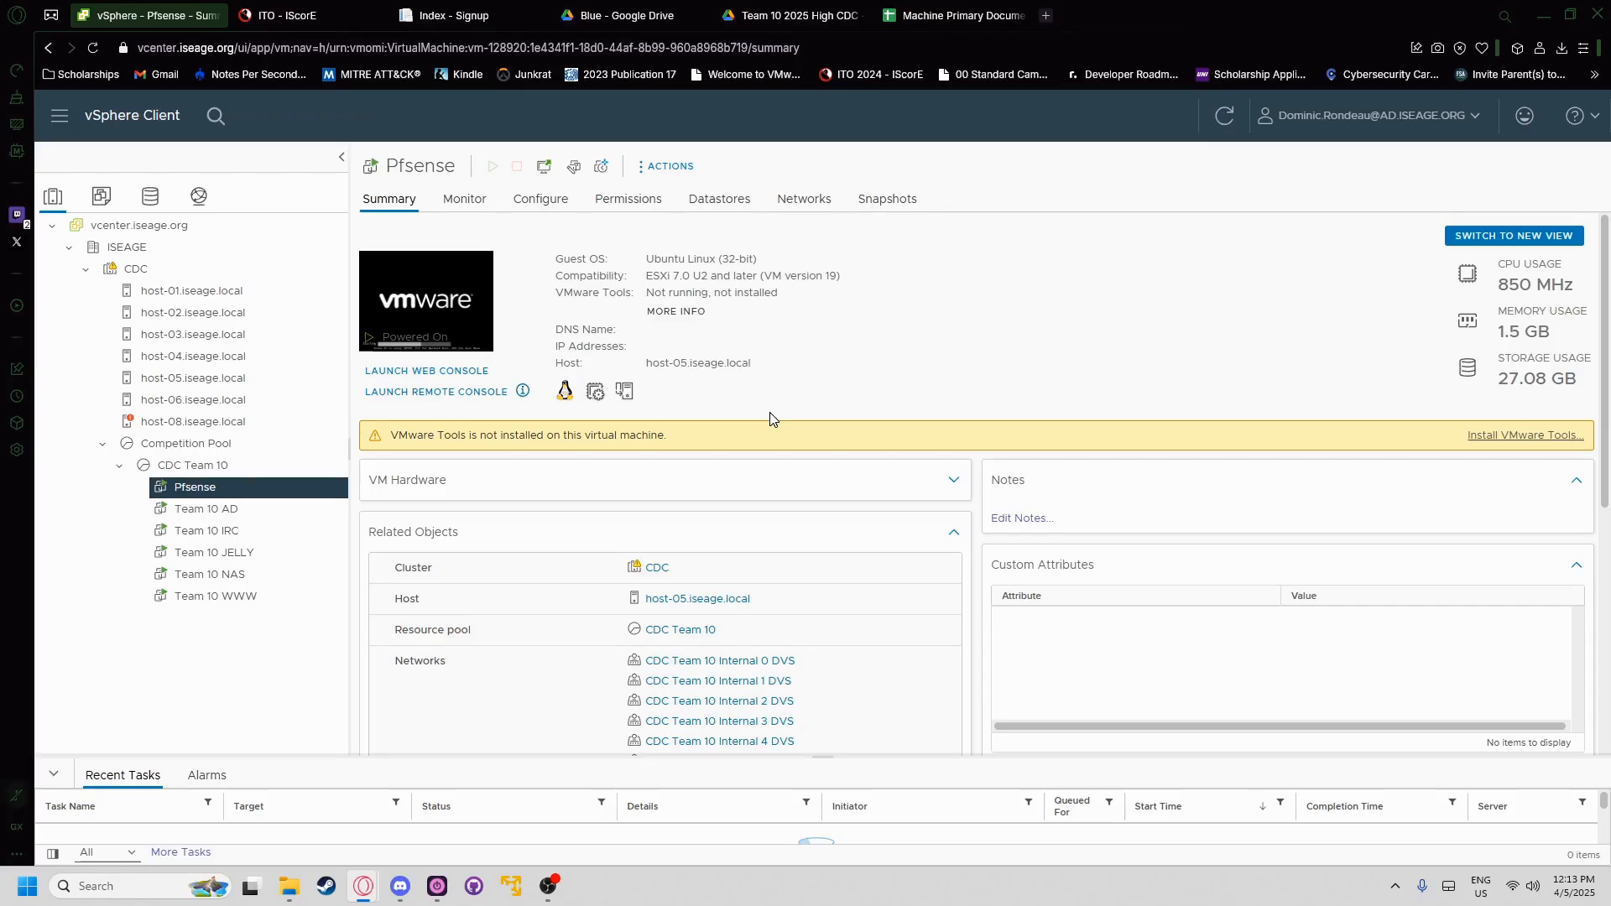
click(421, 369)
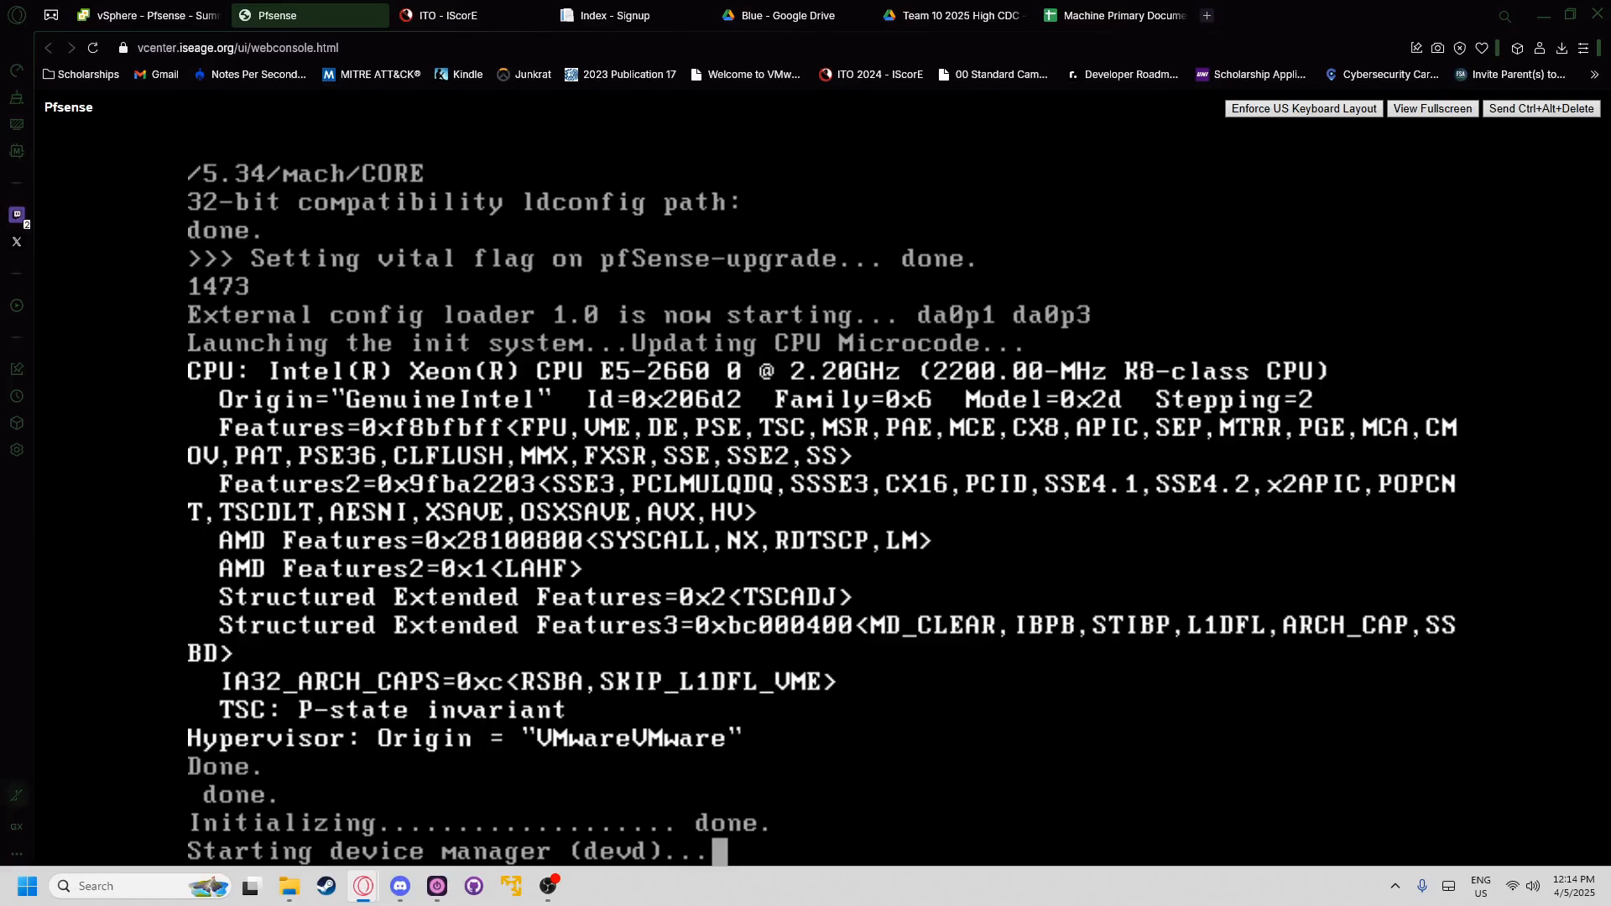
- Switch to Discord and open the latest Vcenter Docs link found in the information channel of the WCC ISU HS cdc server
click(480, 12)
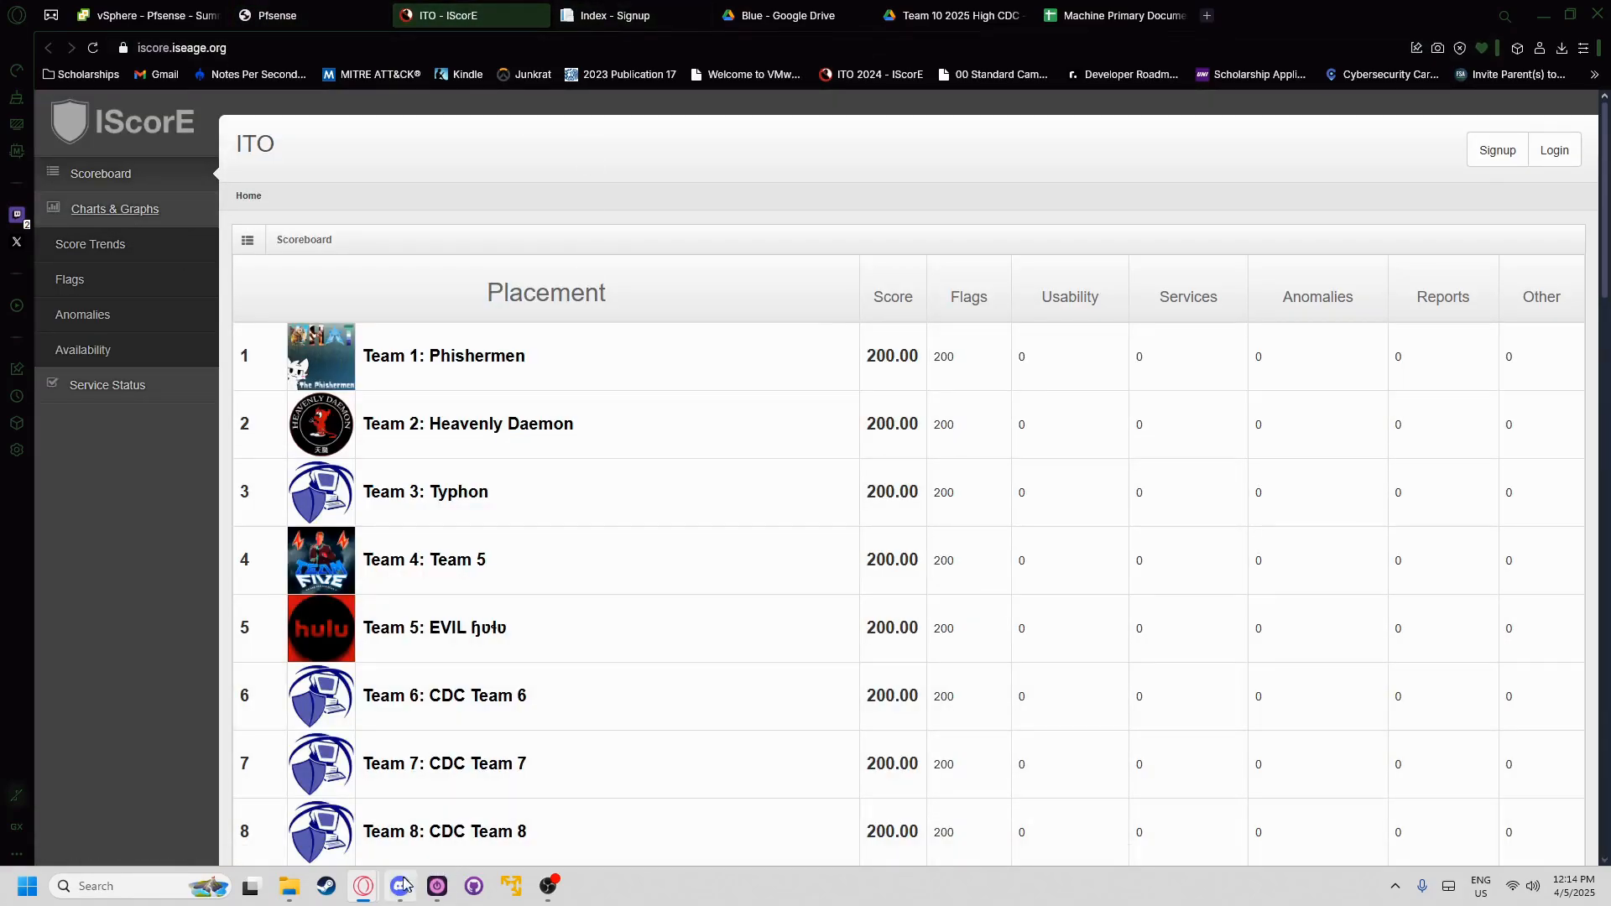
key(alt+Tab)
click(30, 256)
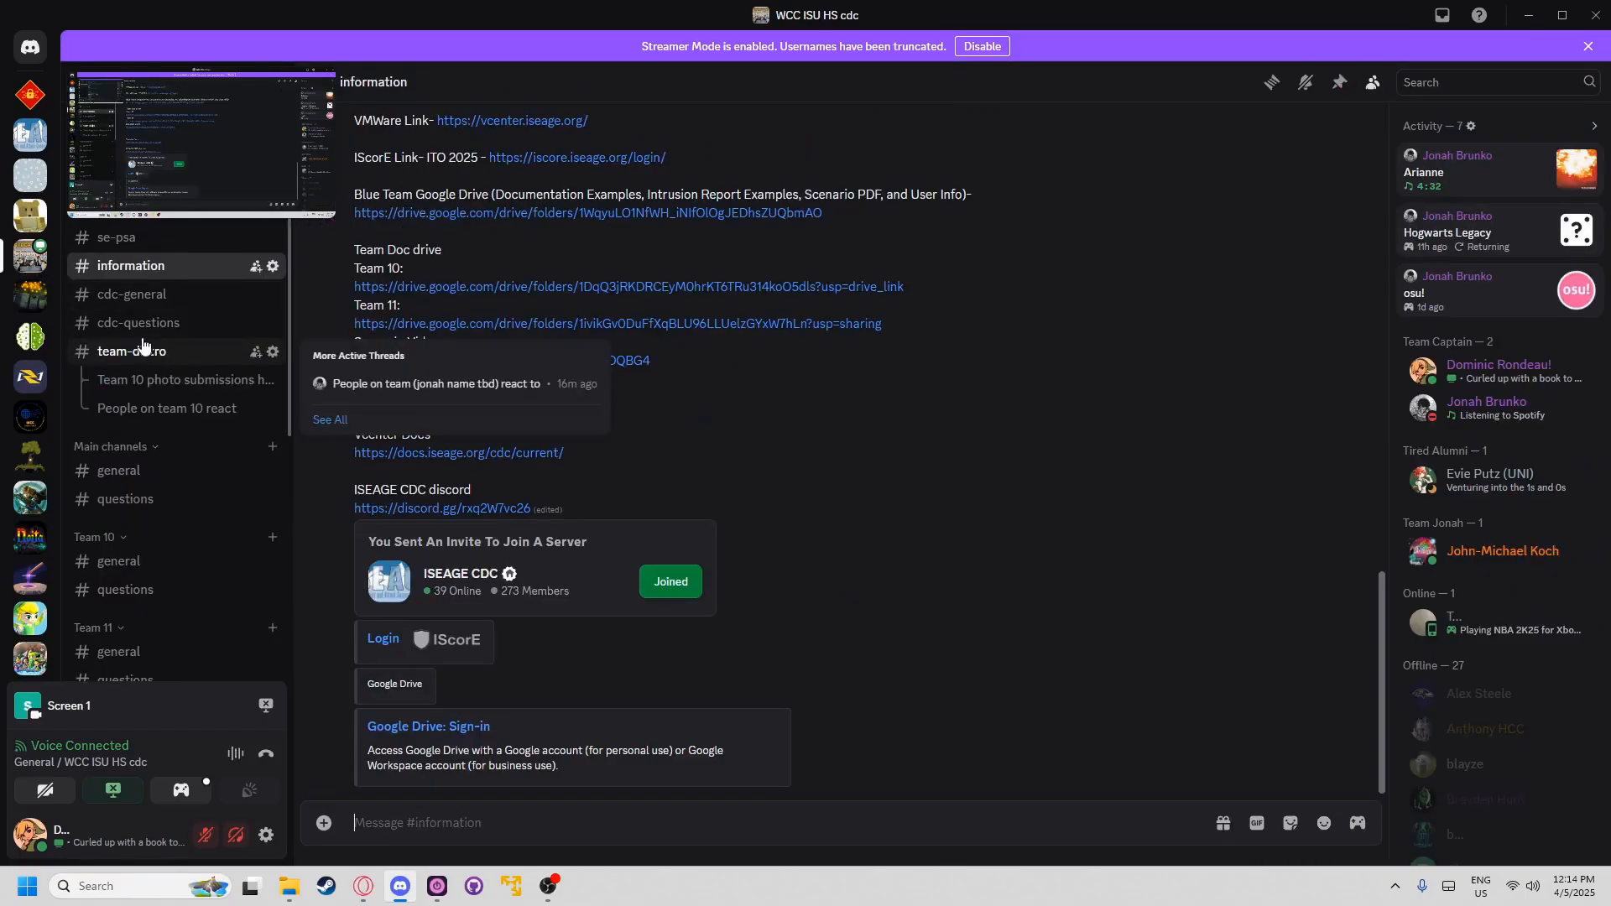
scroll(481, 476, up, 3)
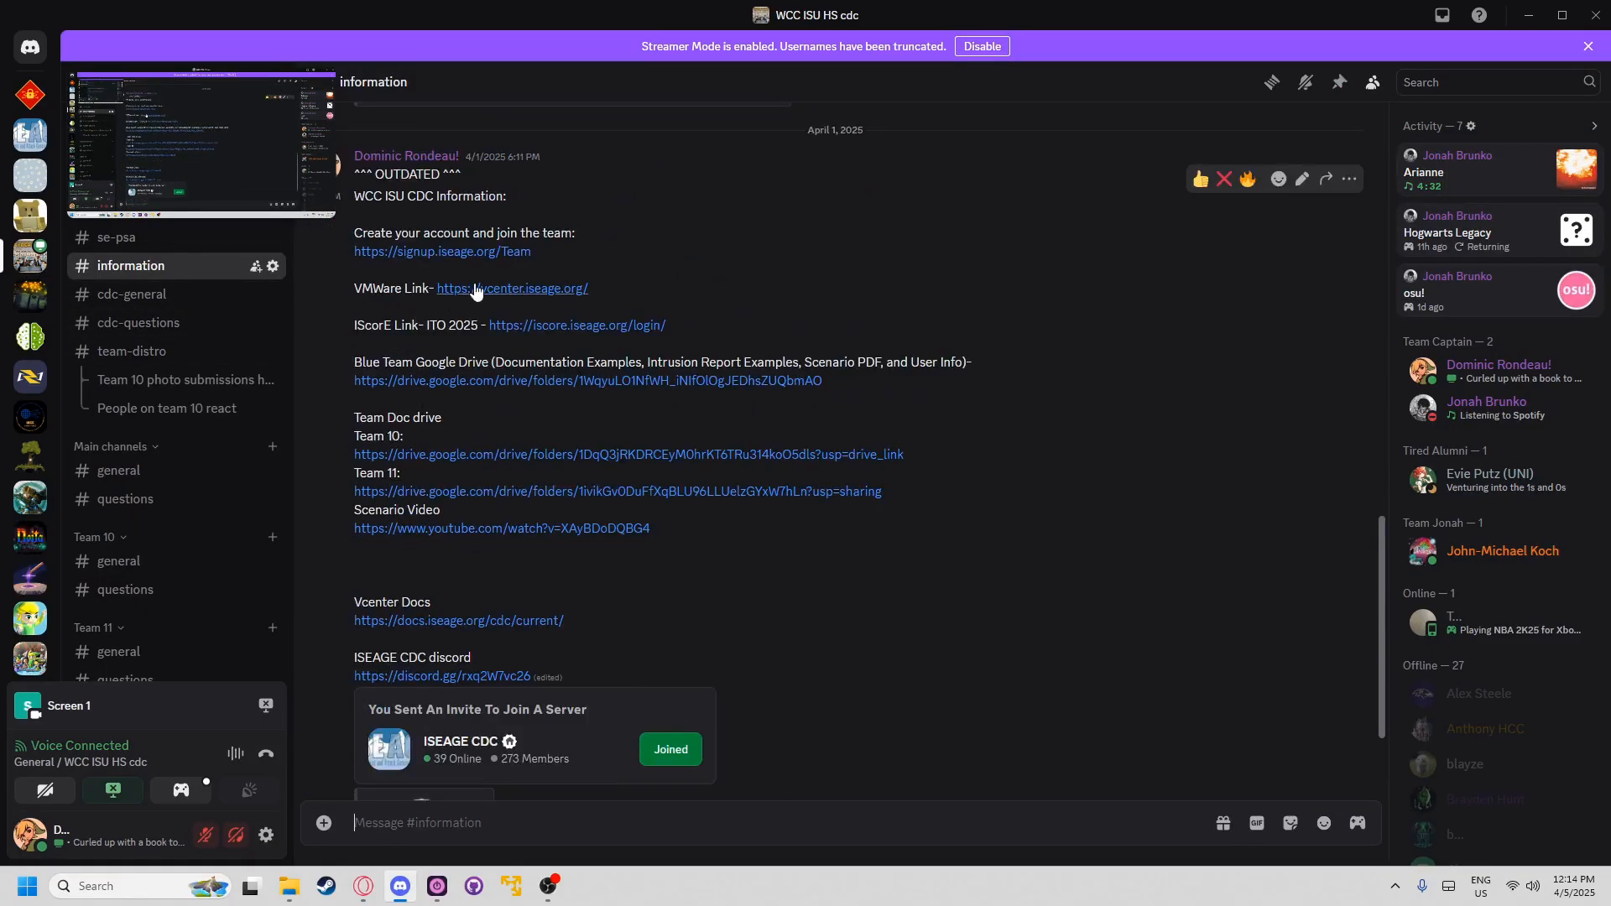
scroll(415, 356, up, 10)
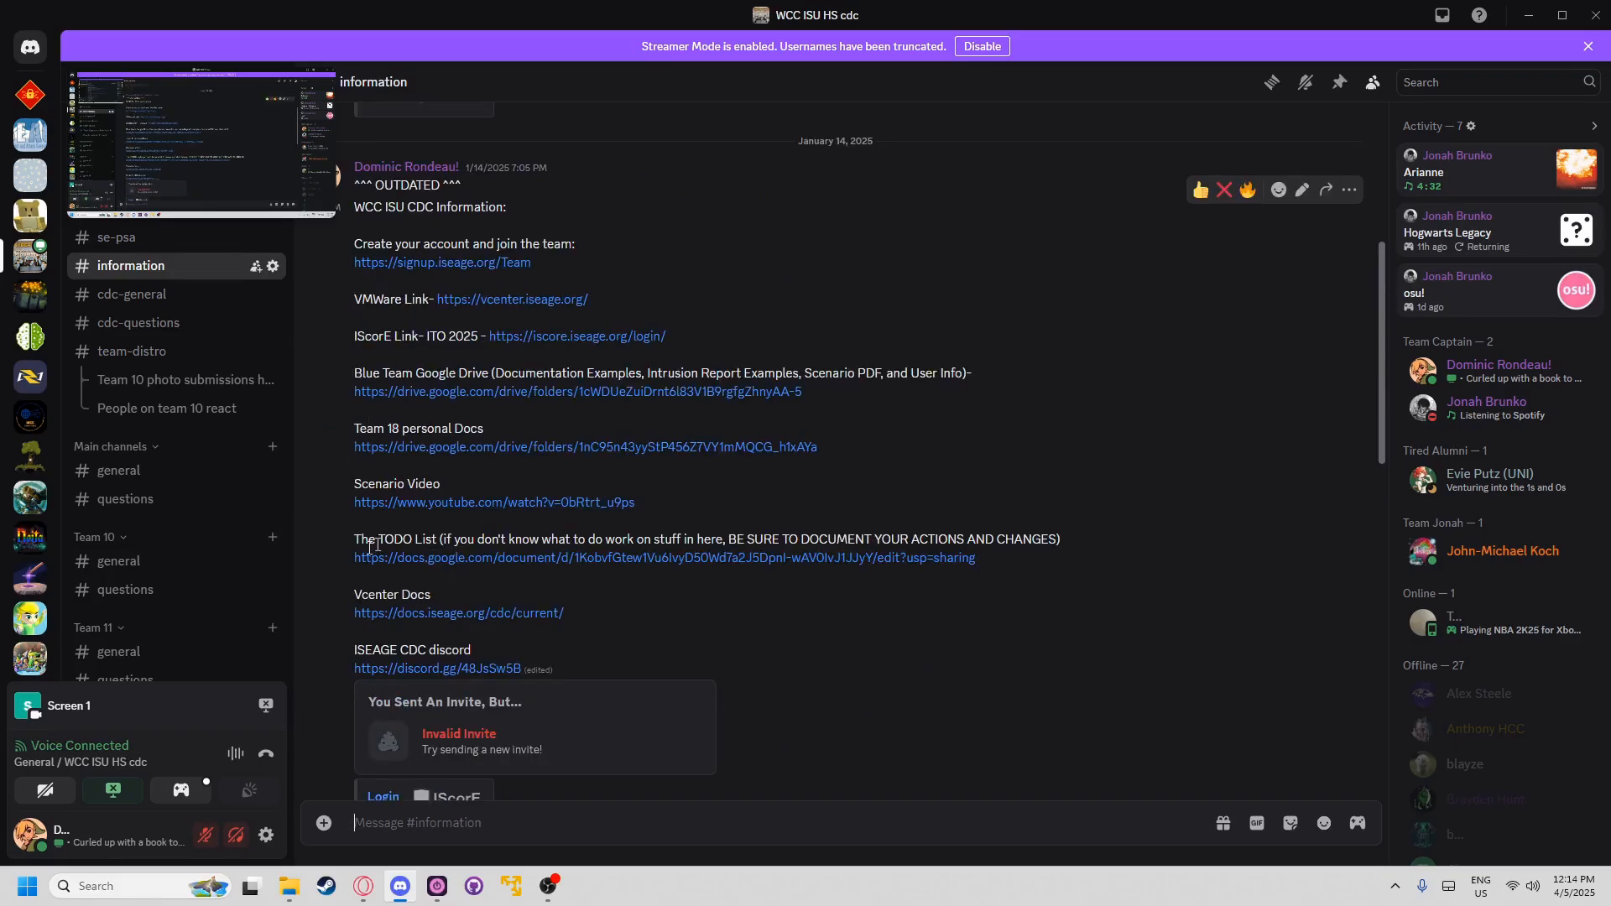
click(383, 614)
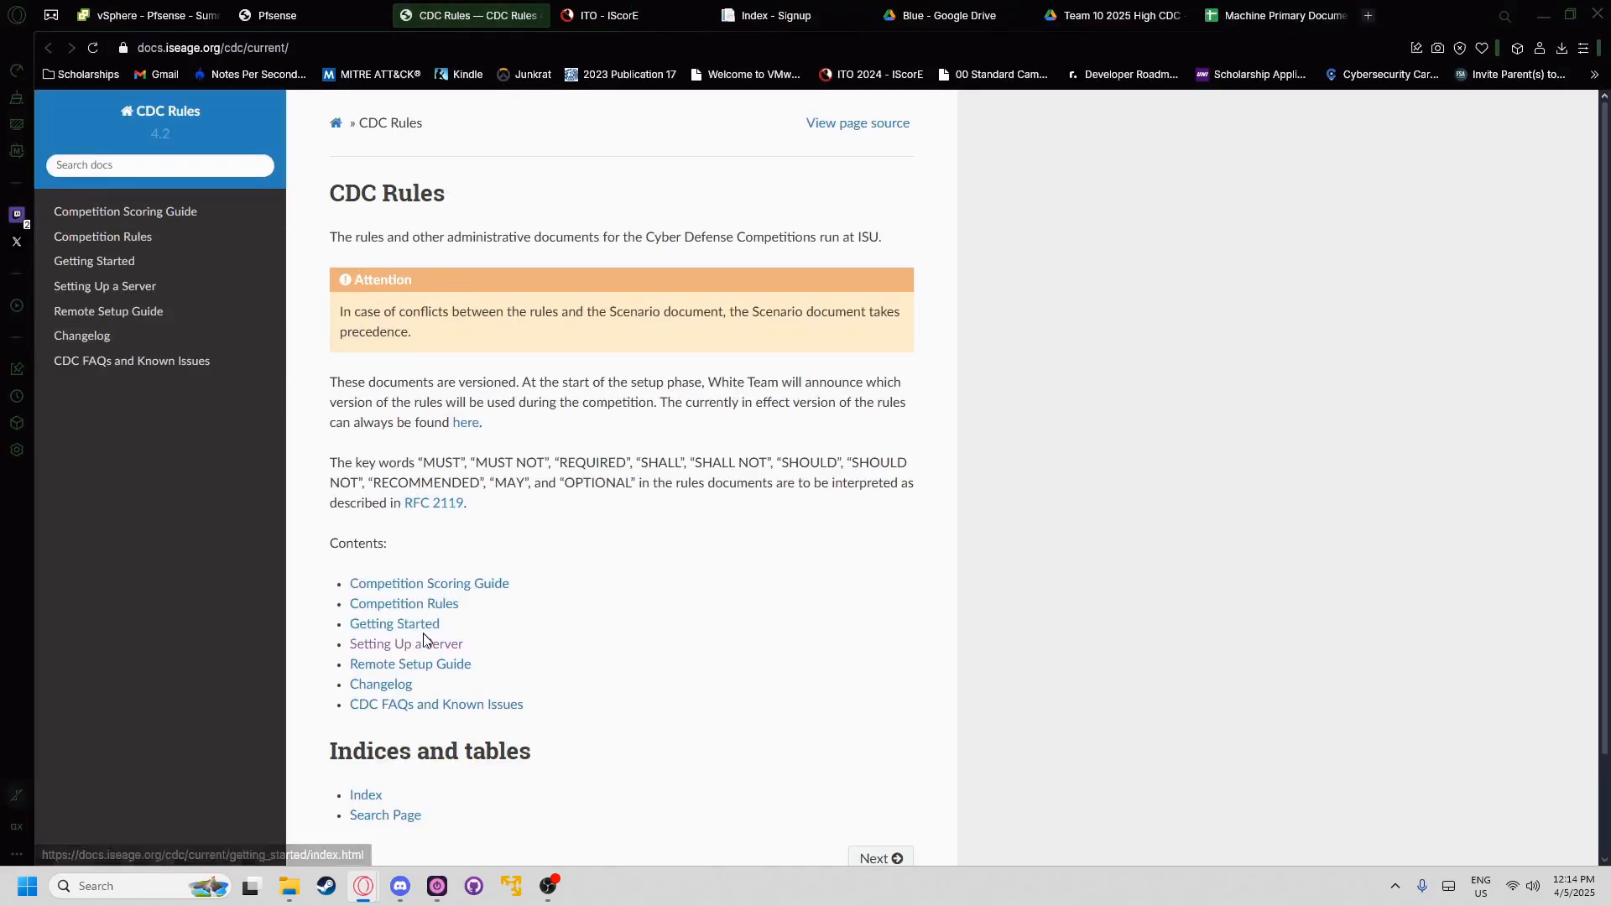
- Read the static IP configuration rules in the Setting Up a Server guide, including the gateway, netmask and DNS server addresses
scroll(423, 642, down, 1)
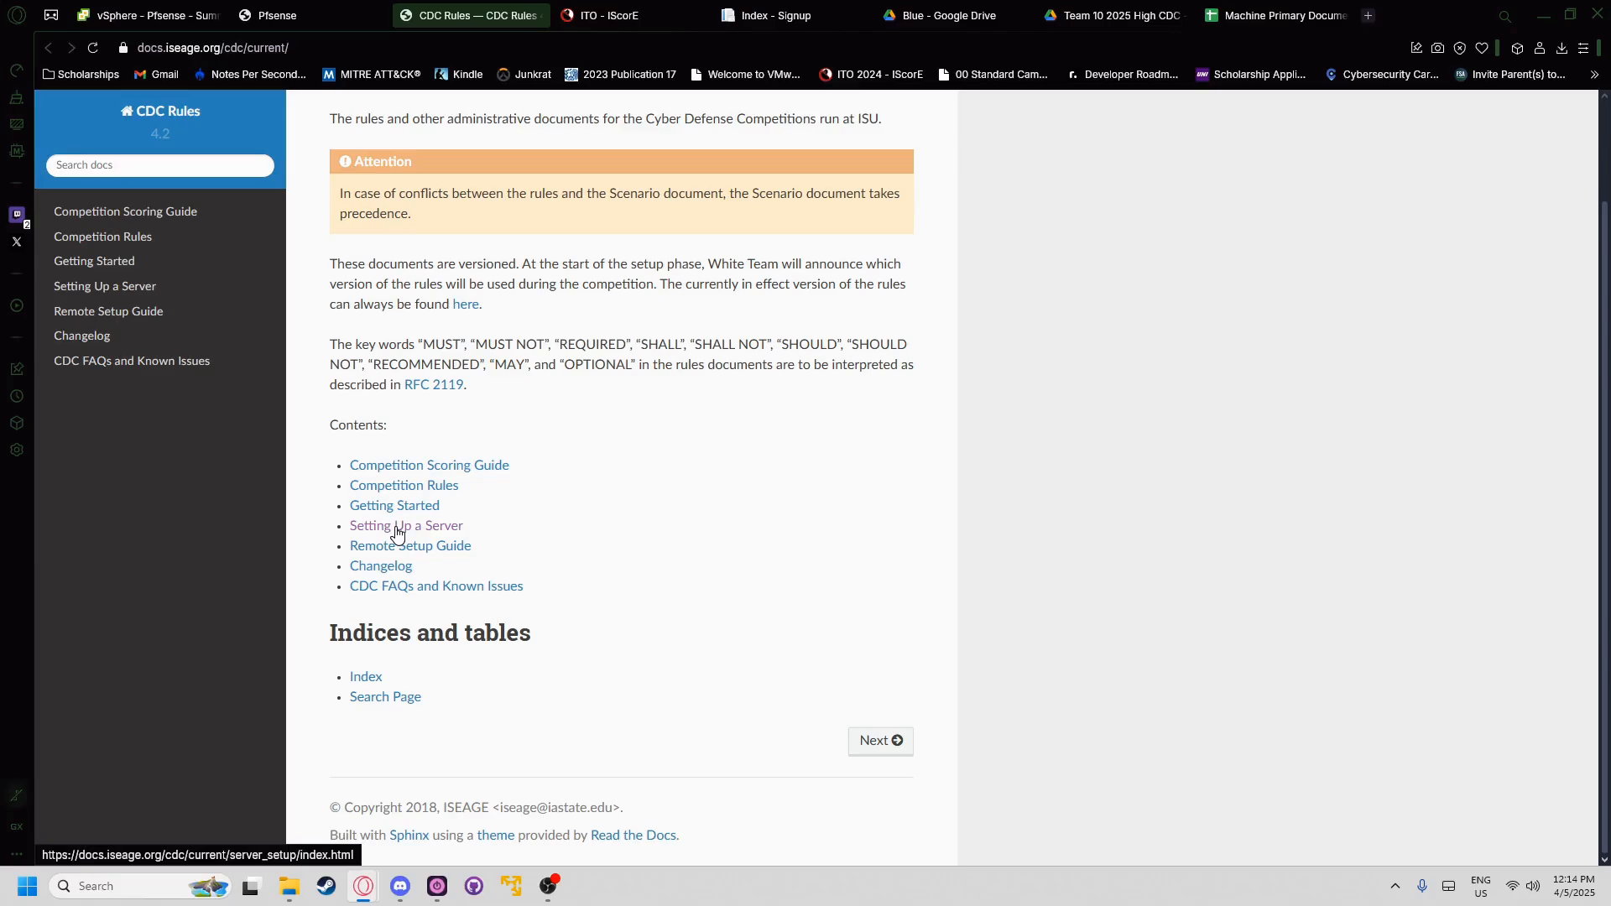
click(398, 533)
scroll(481, 447, down, 8)
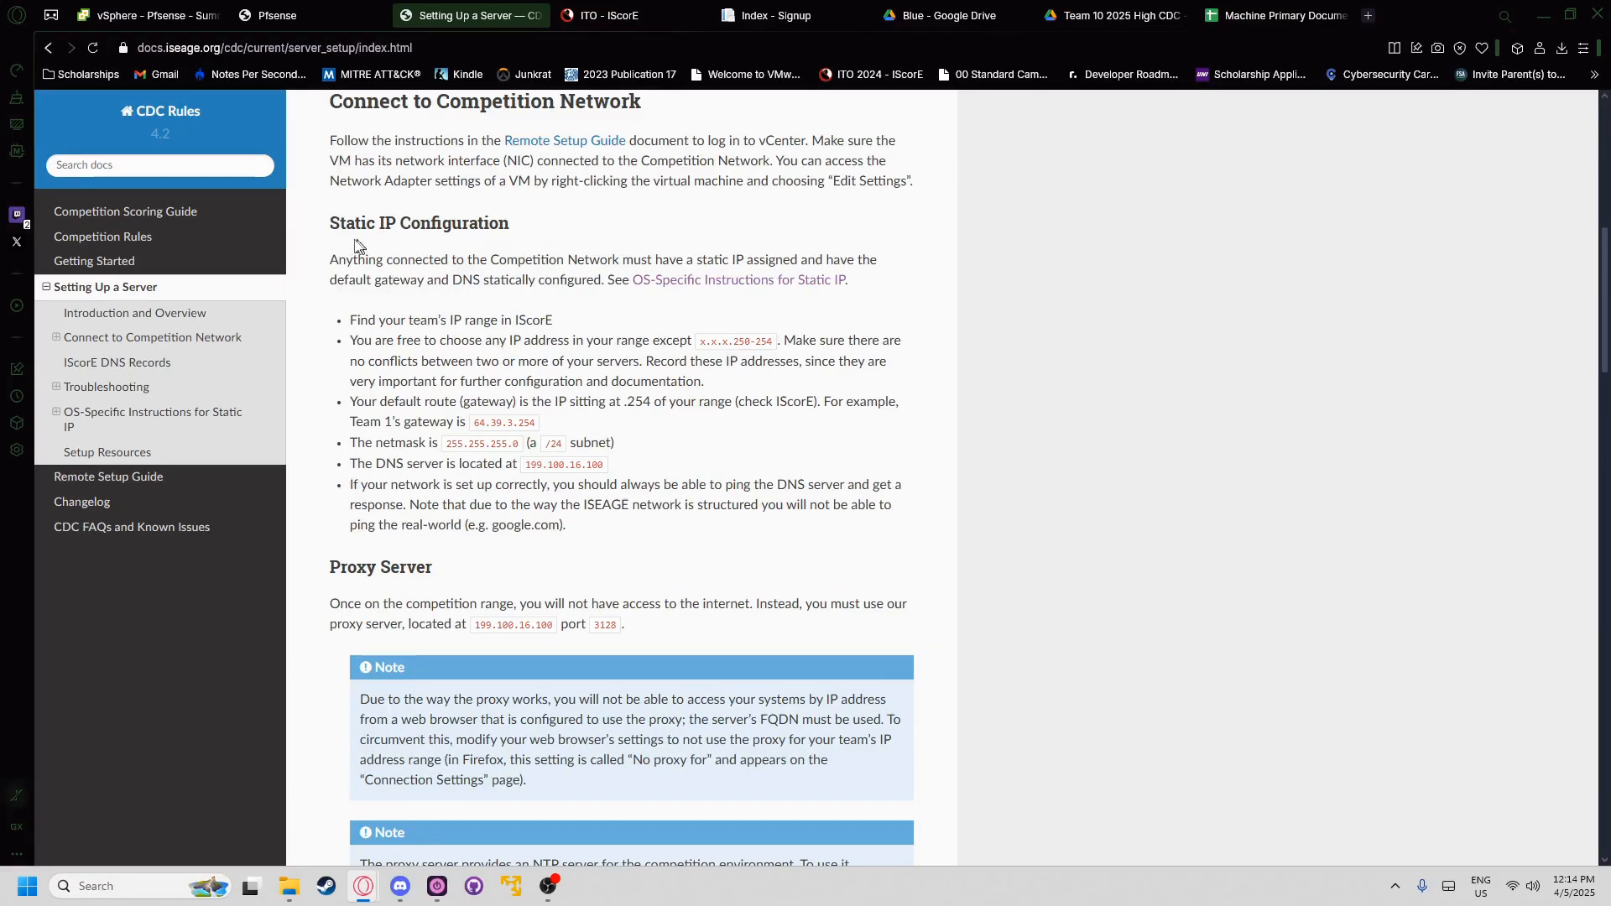
drag(329, 251, 672, 541)
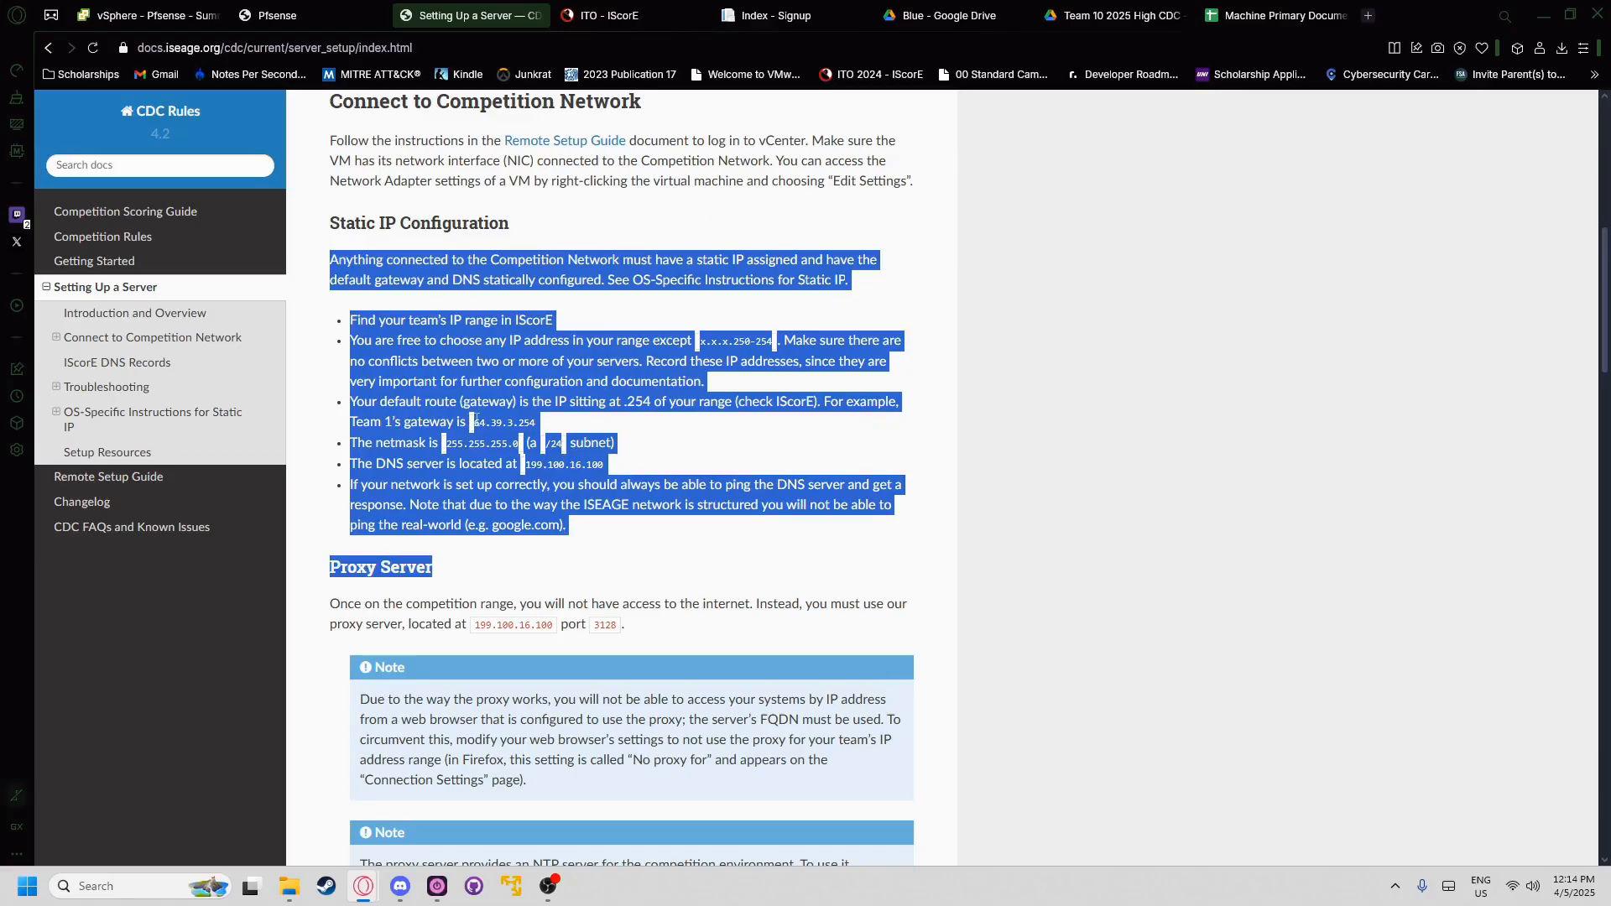
click(474, 421)
drag(505, 423, 471, 423)
click(529, 425)
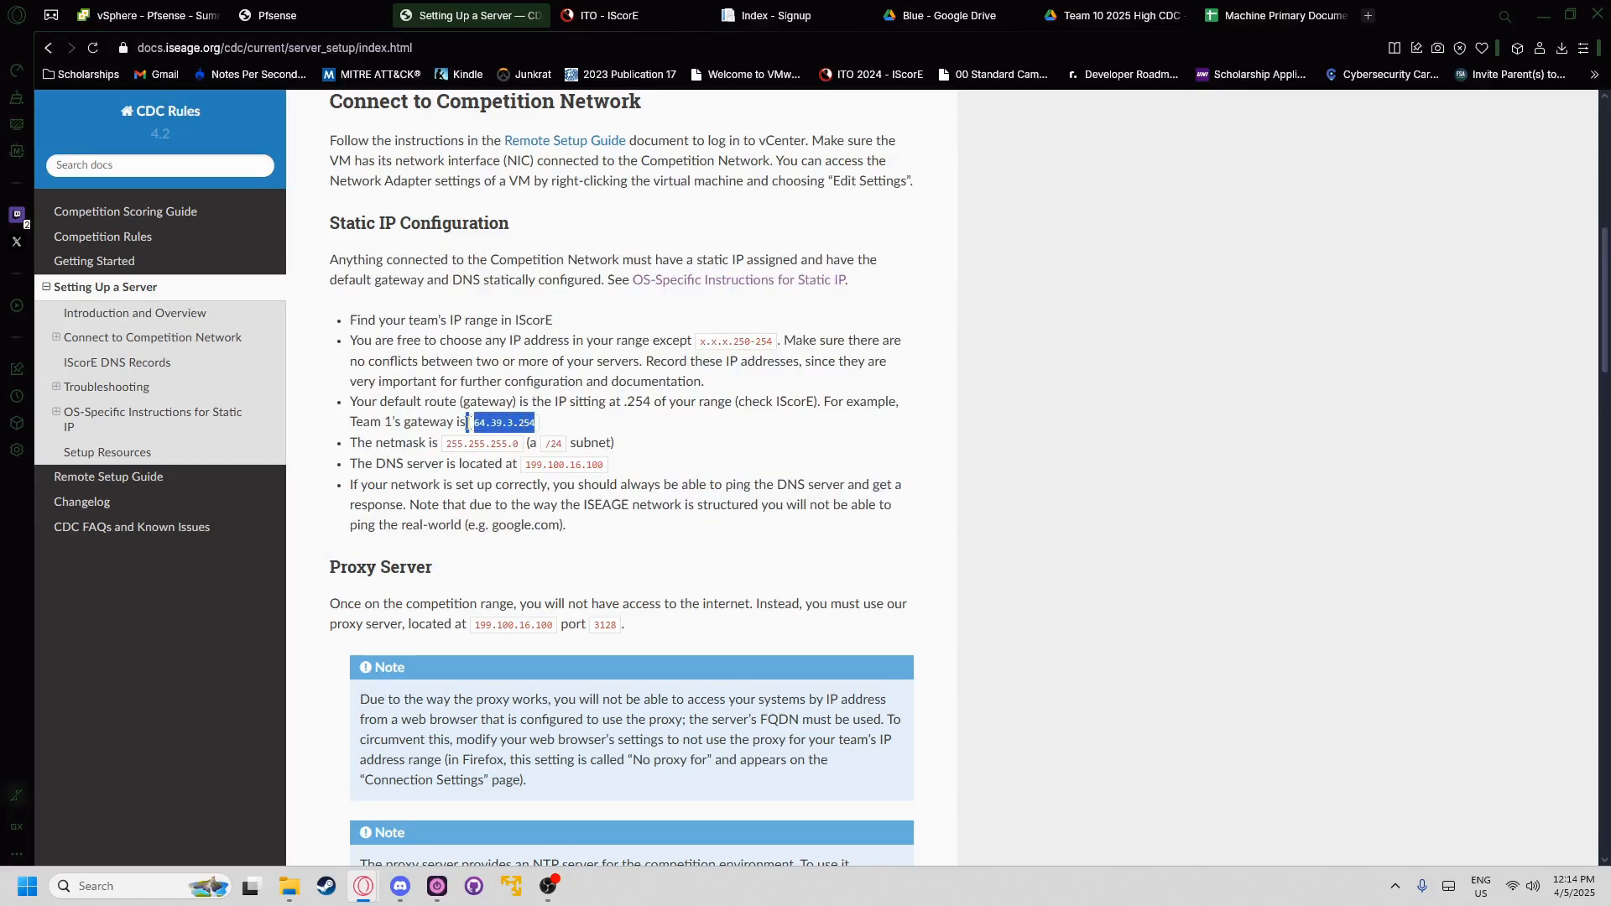
drag(469, 423, 524, 464)
click(615, 466)
click(618, 464)
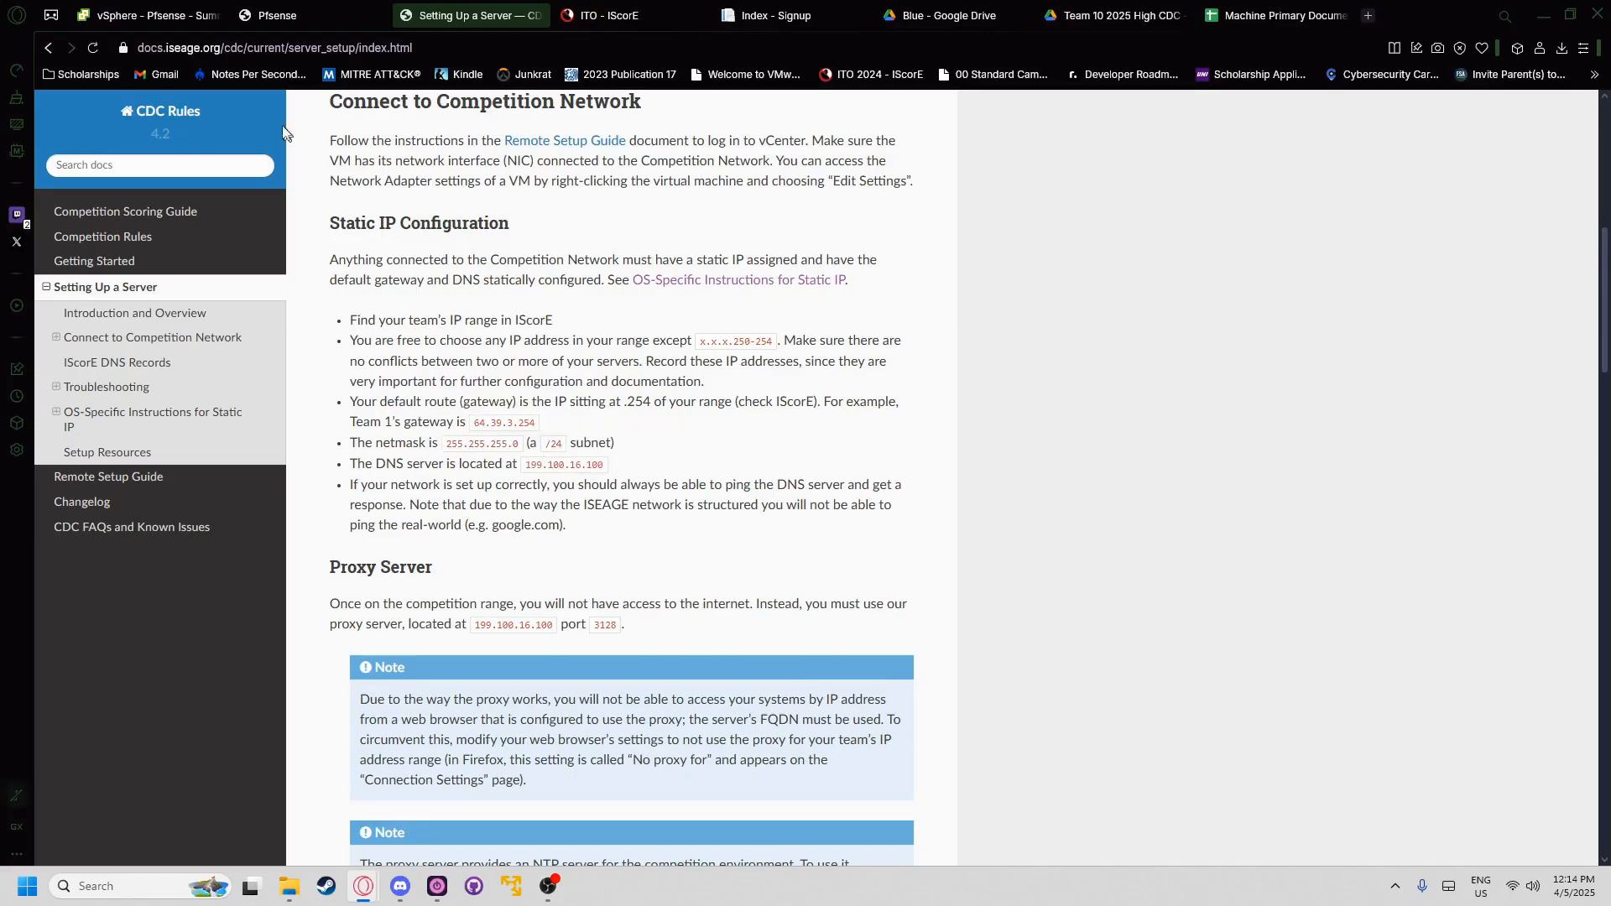
- Return to the Pfsense web console and skip the VLAN setup
click(285, 13)
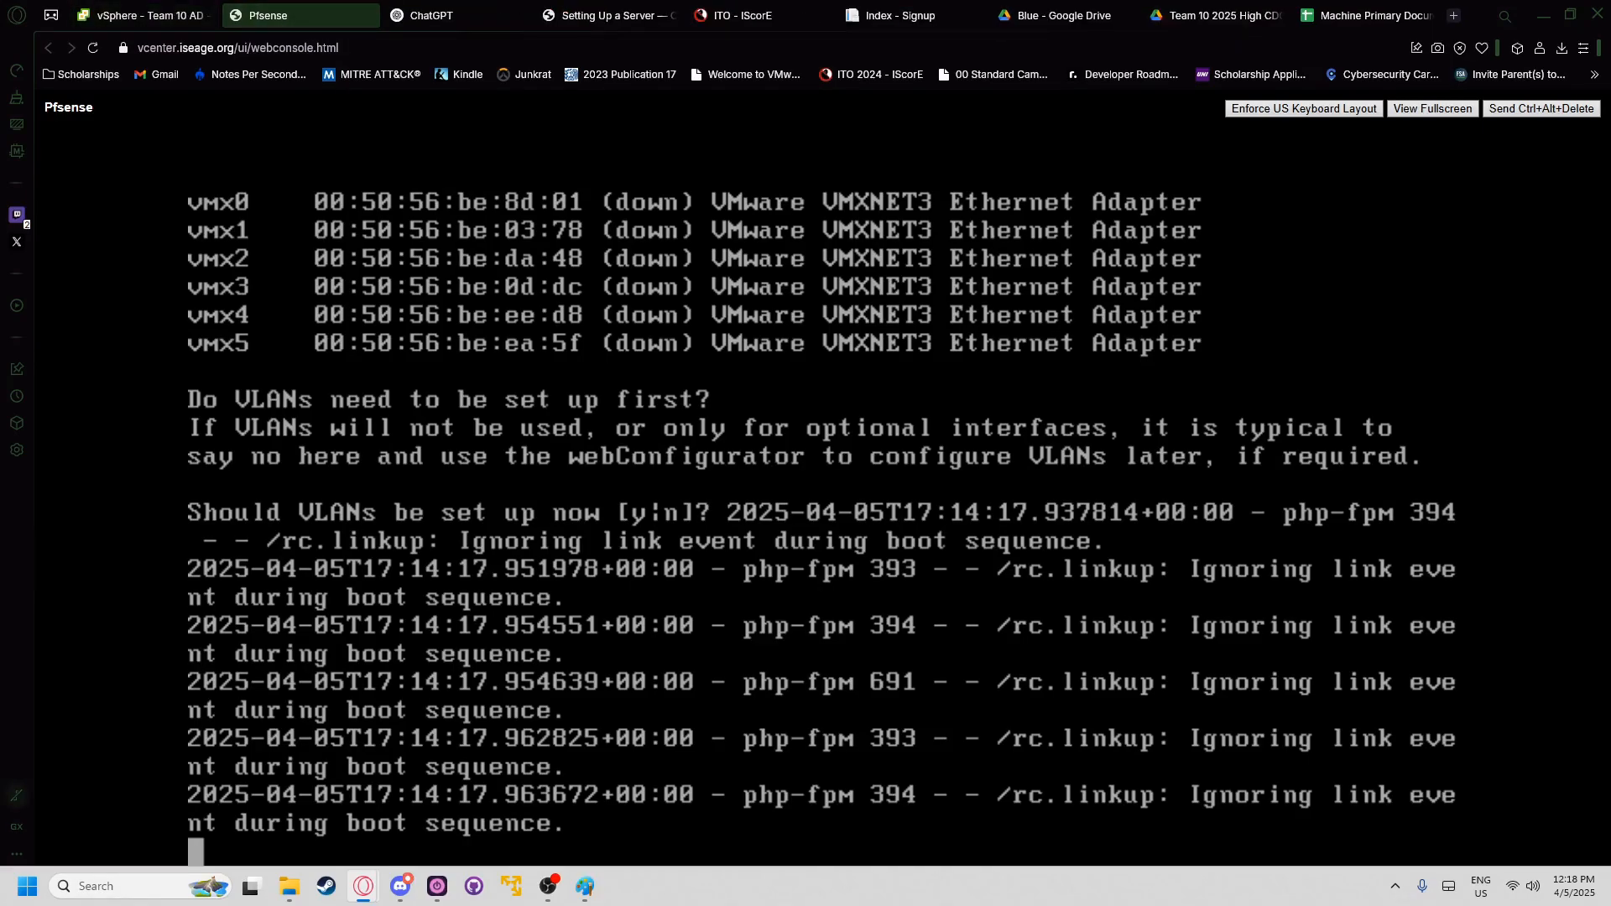
key(Return)
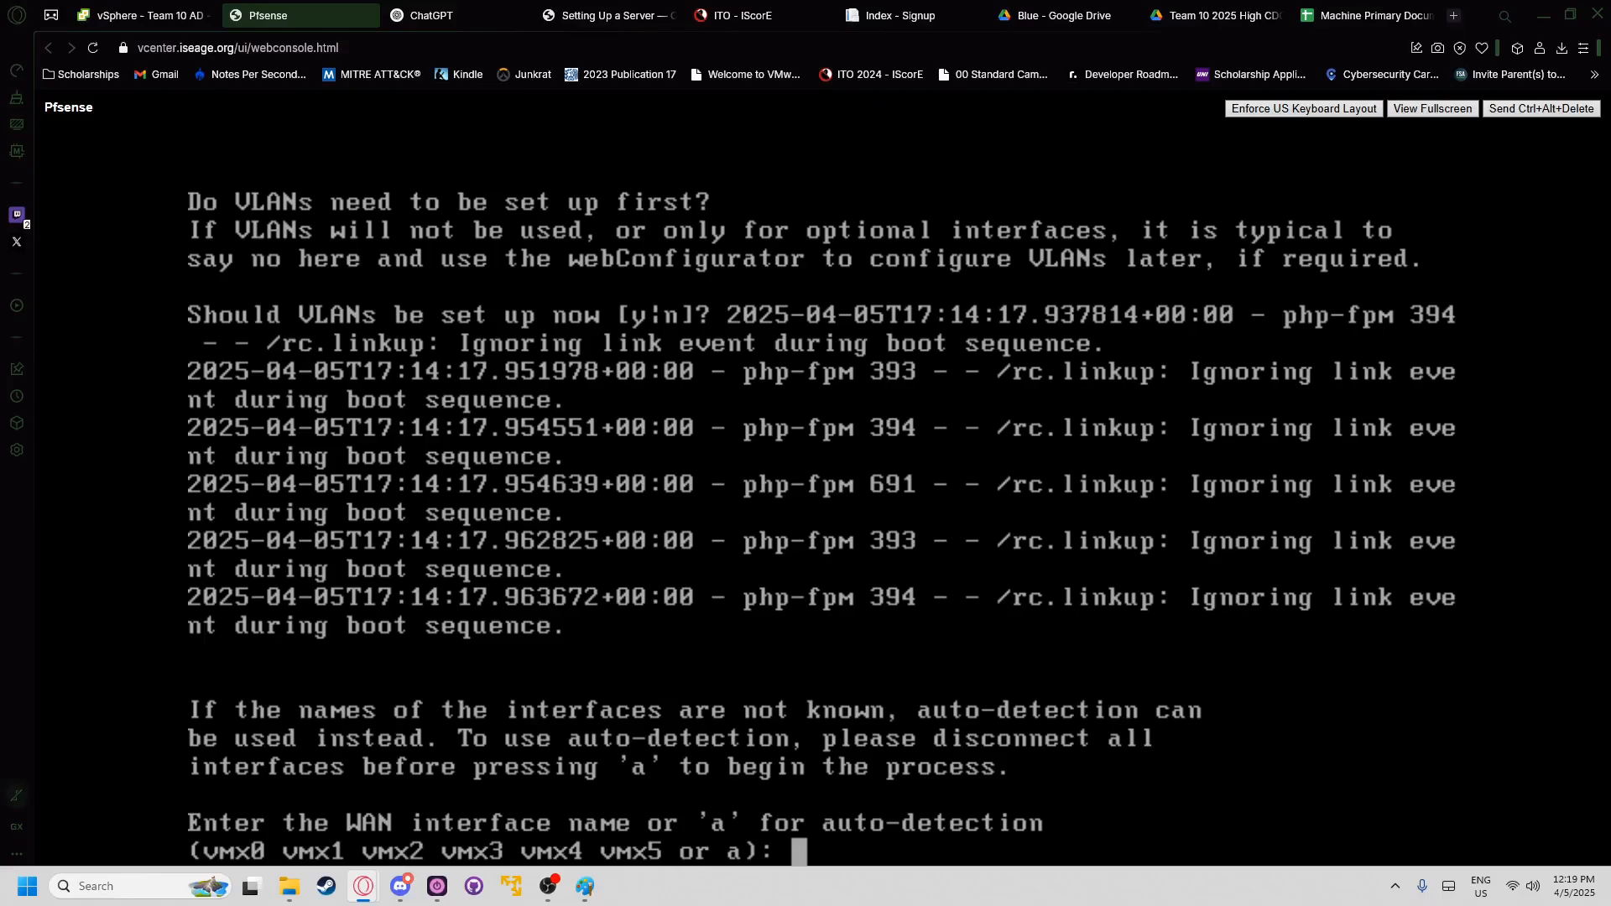
- Check the Pfsense virtual machine's related networks in vSphere and look at the CDC Team 10 Internal 0 DVS summary
click(193, 15)
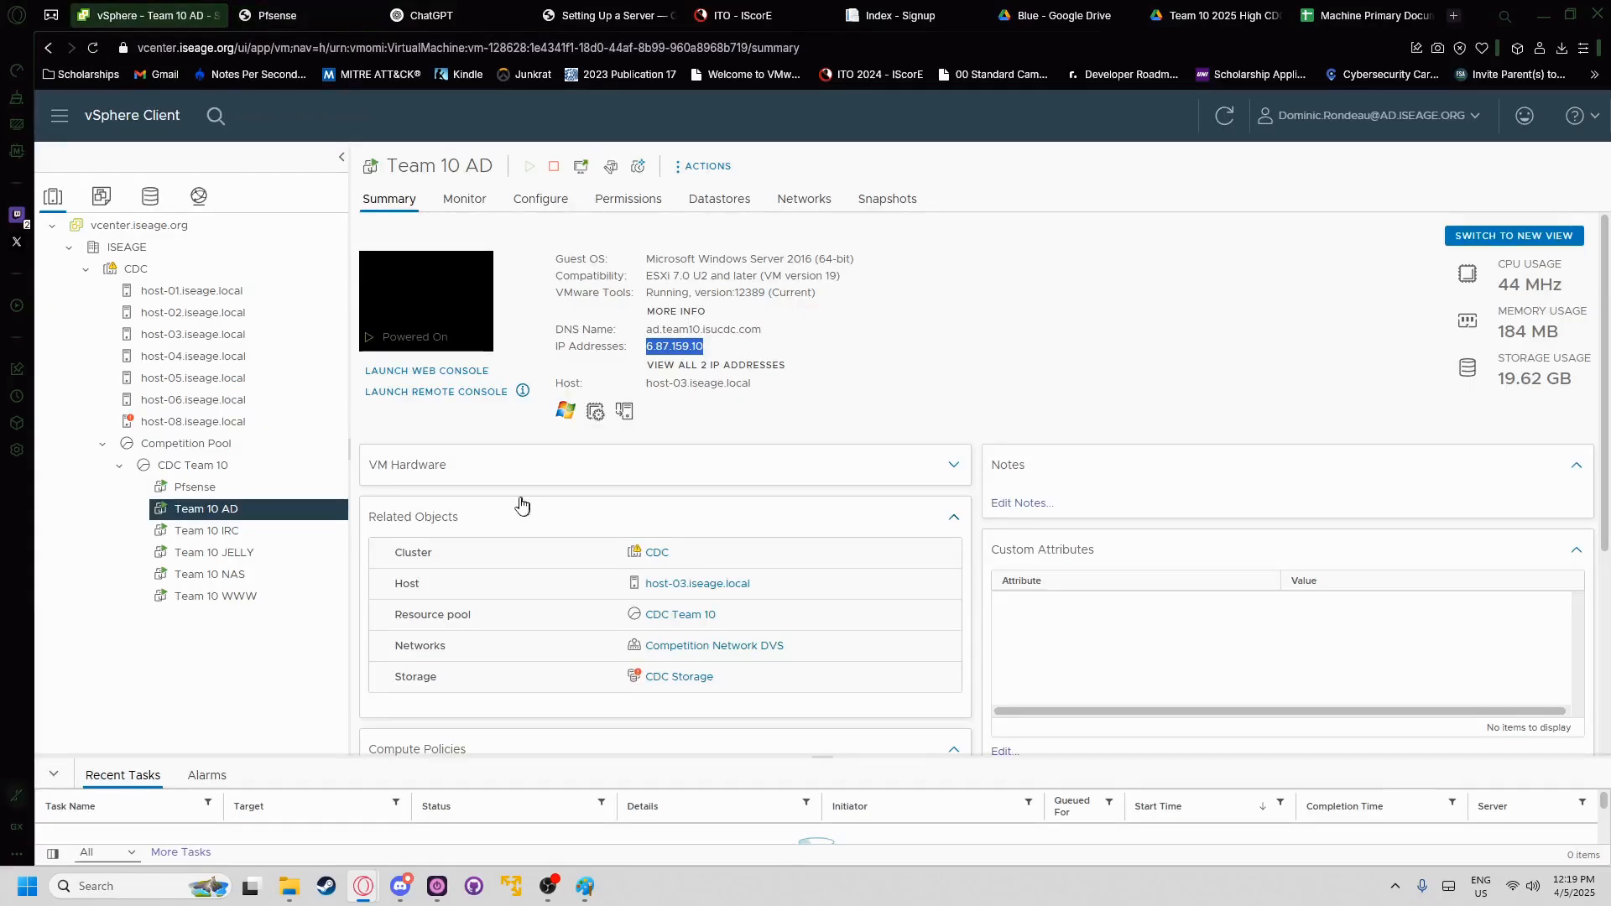
scroll(521, 503, down, 3)
click(194, 487)
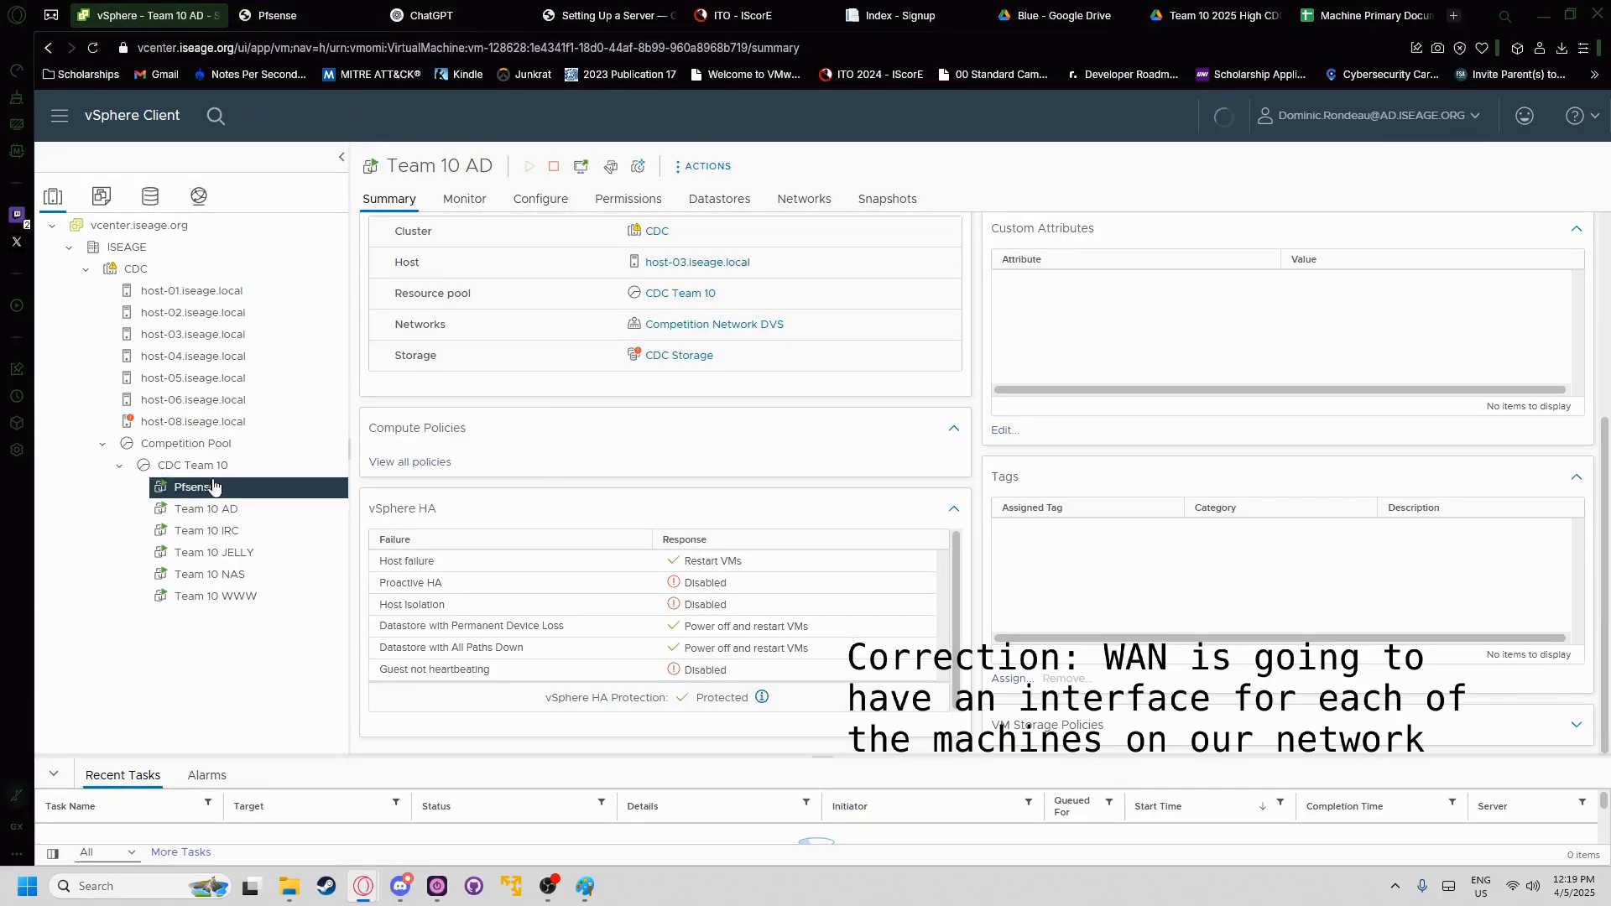
scroll(704, 520, down, 2)
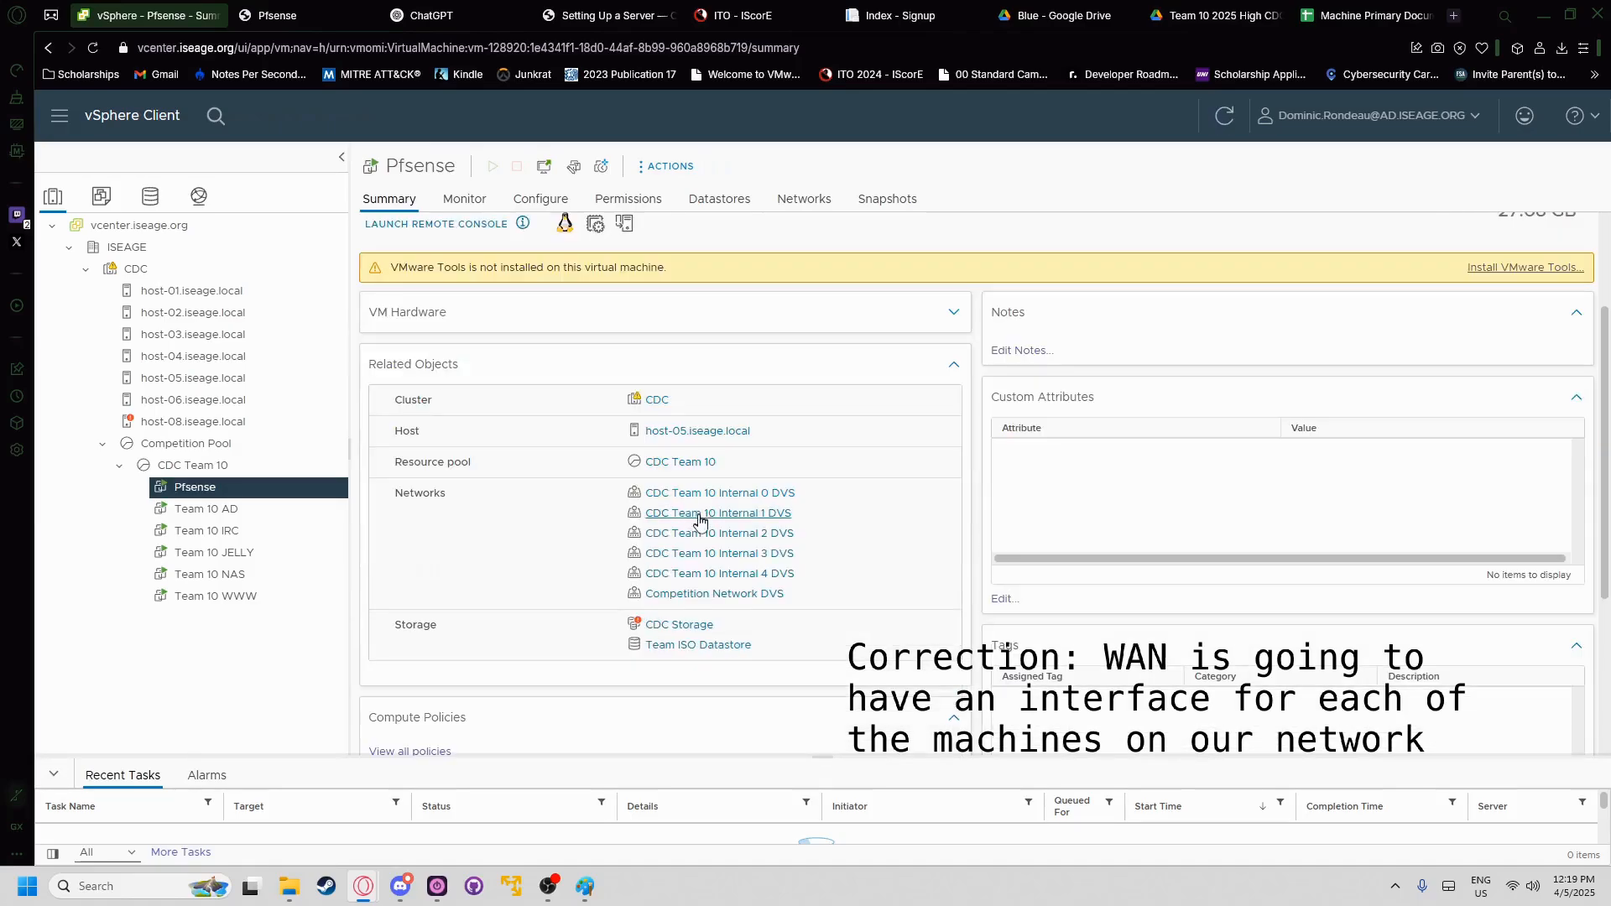
click(714, 495)
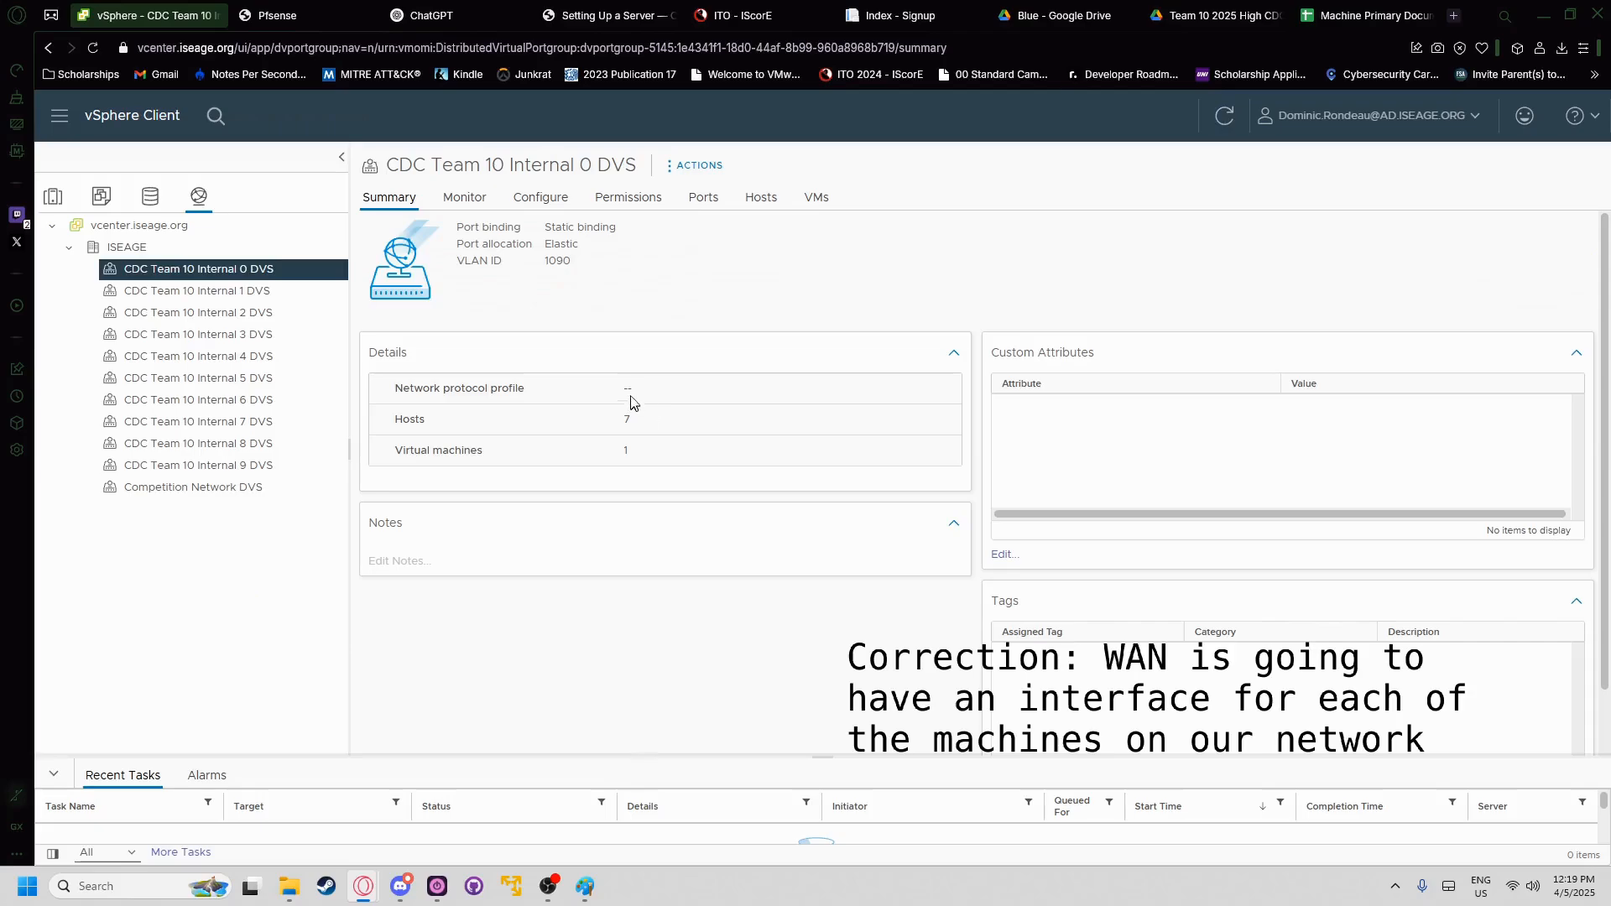
key(alt+Left)
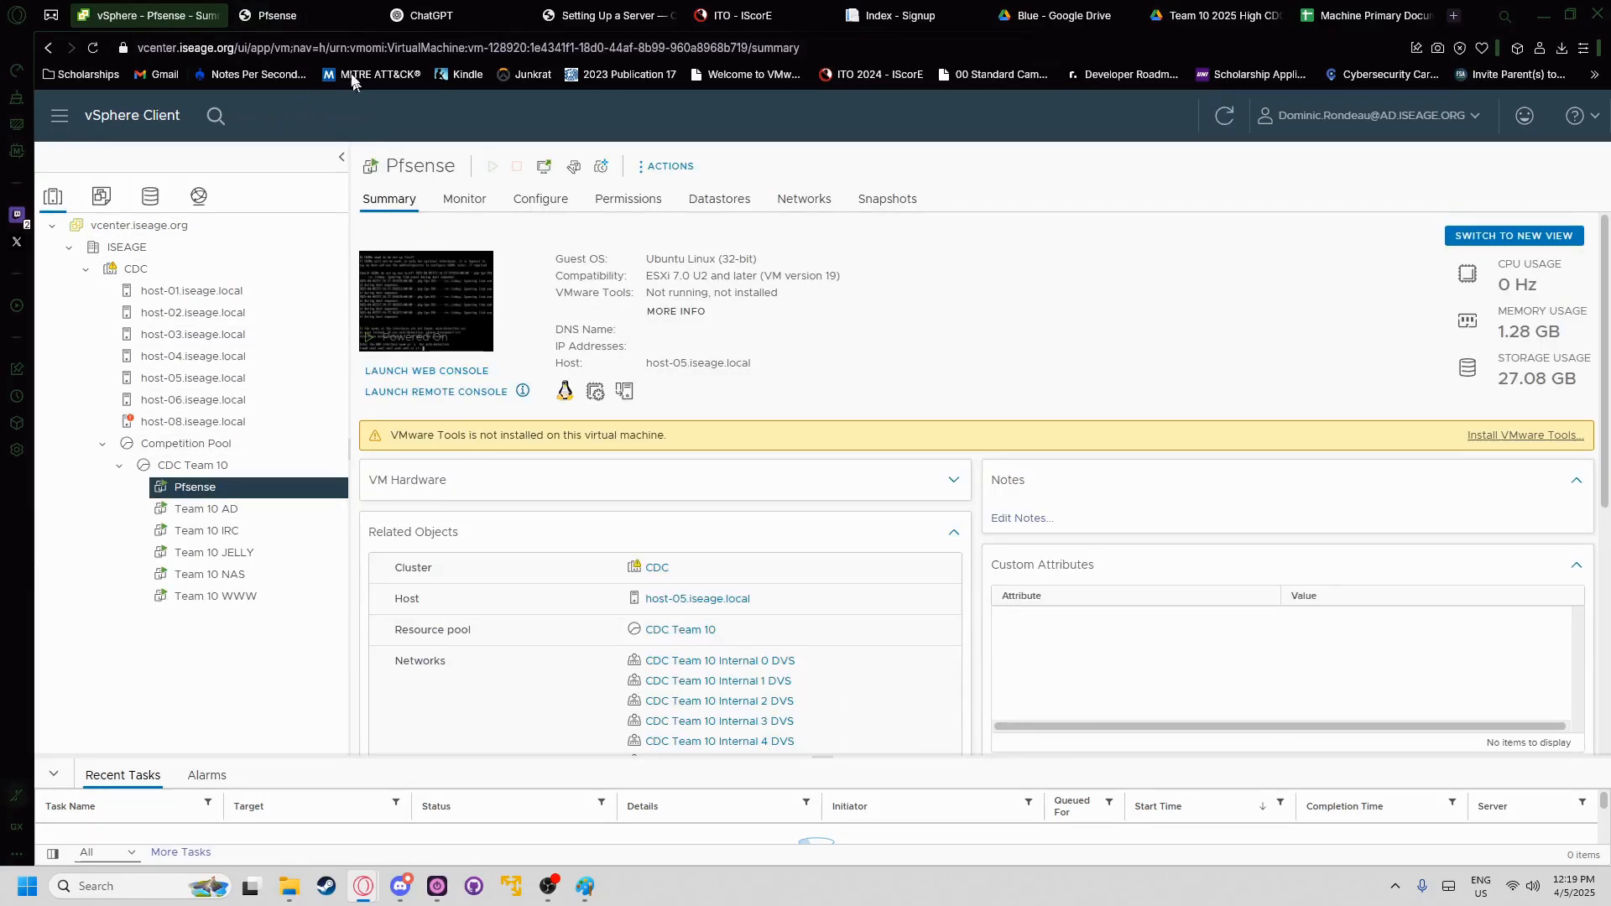
- Expand the Pfsense virtual machine's hardware details to check which network each adapter is connected to
click(306, 16)
click(172, 7)
right_click(193, 486)
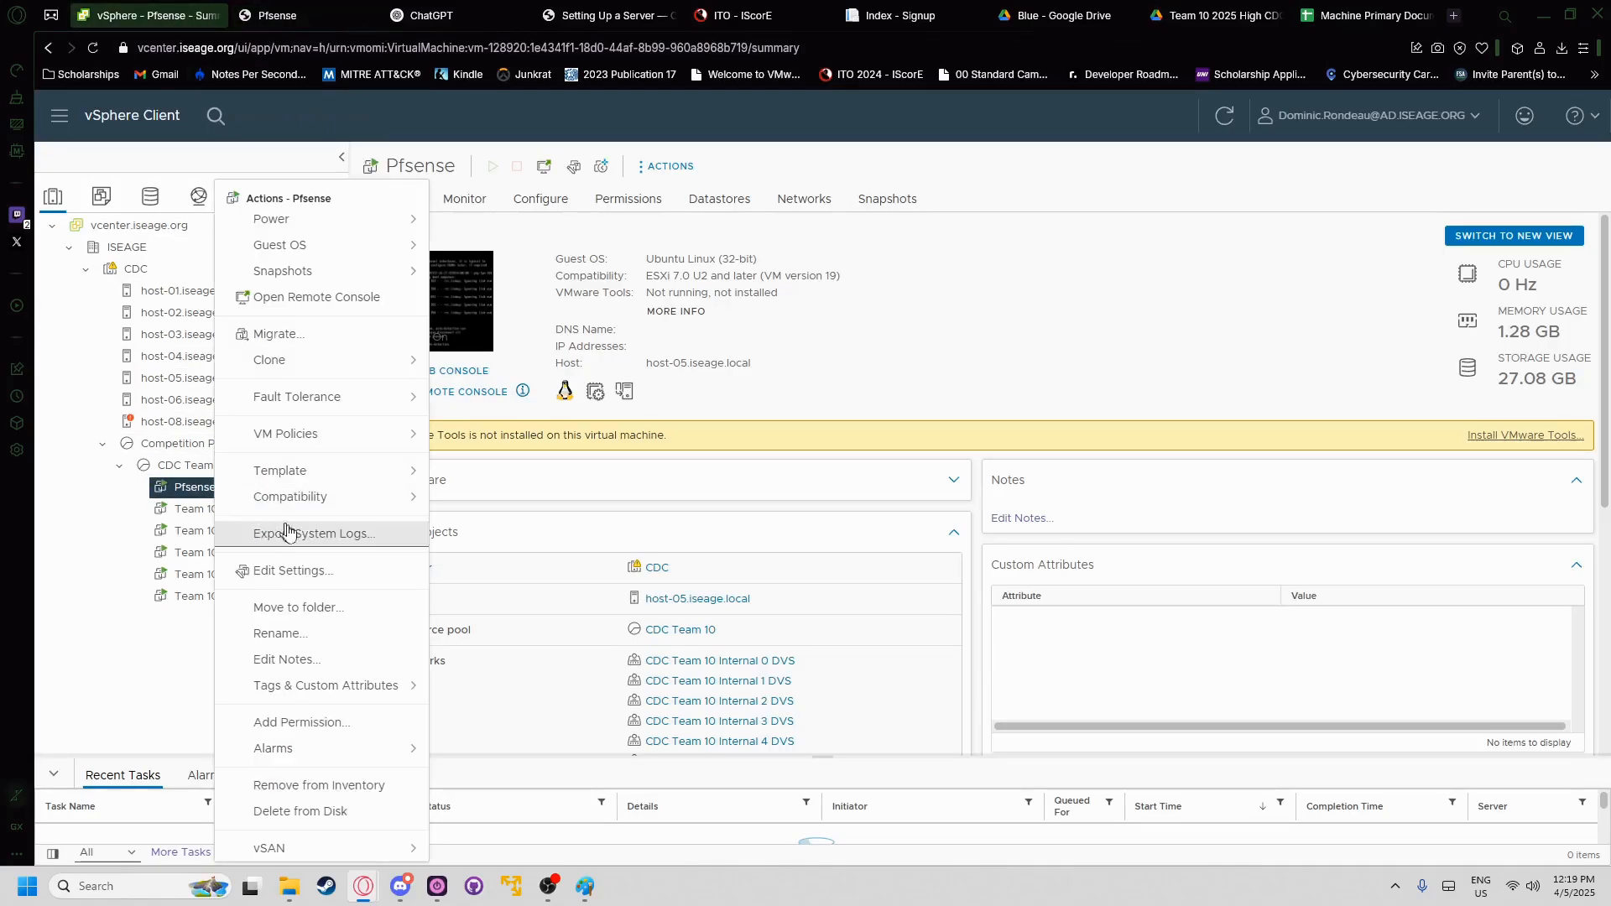
click(805, 541)
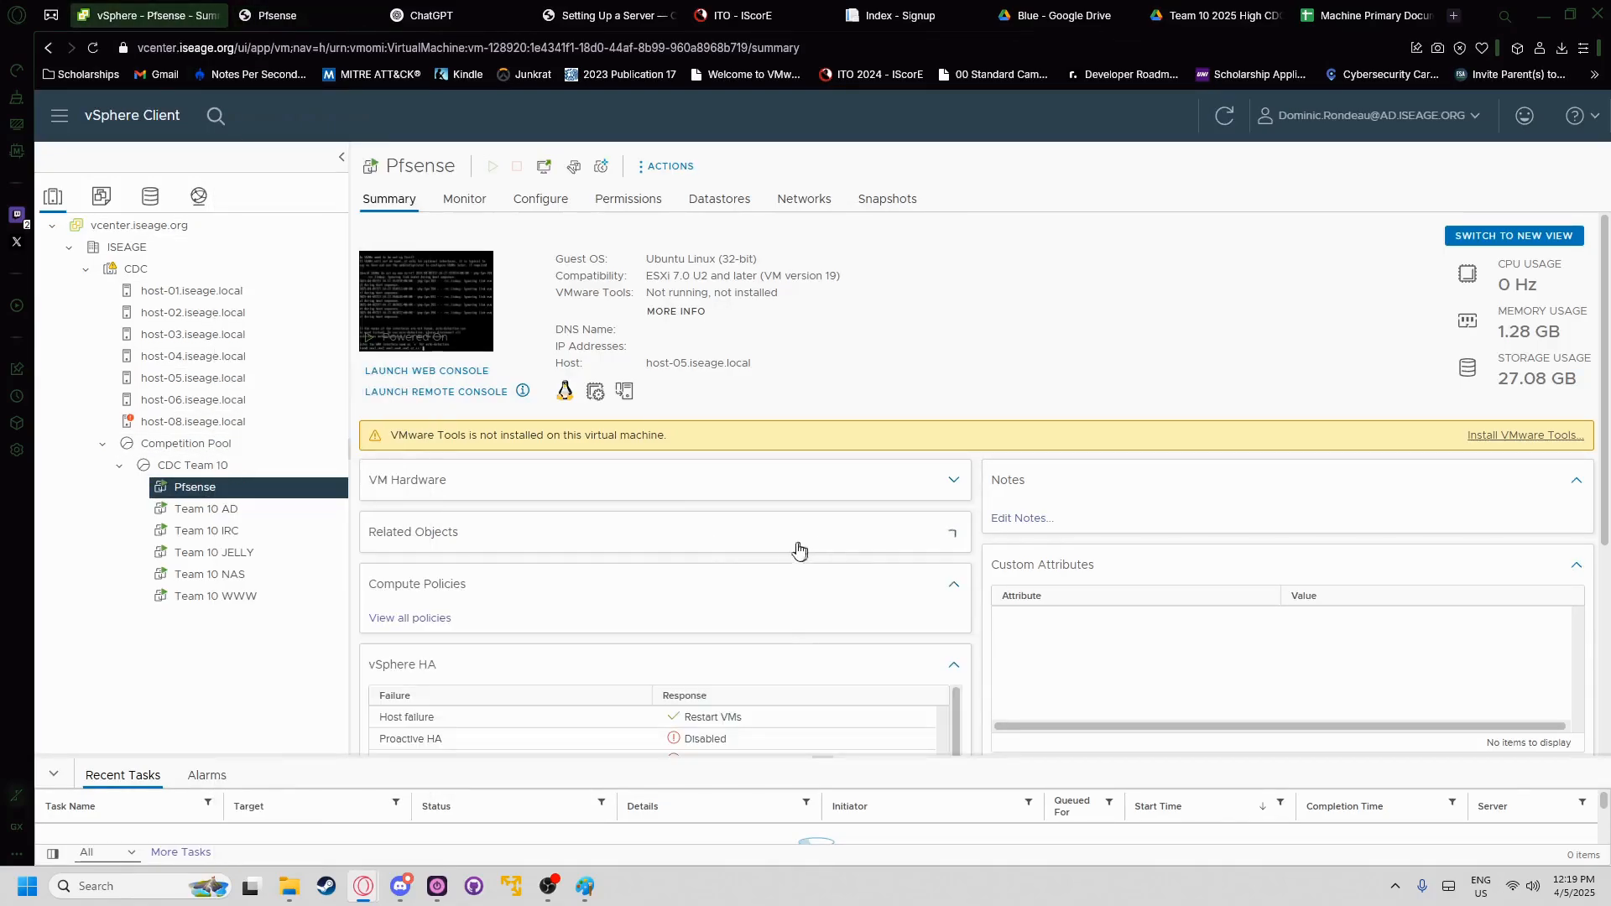
scroll(786, 621, down, 1)
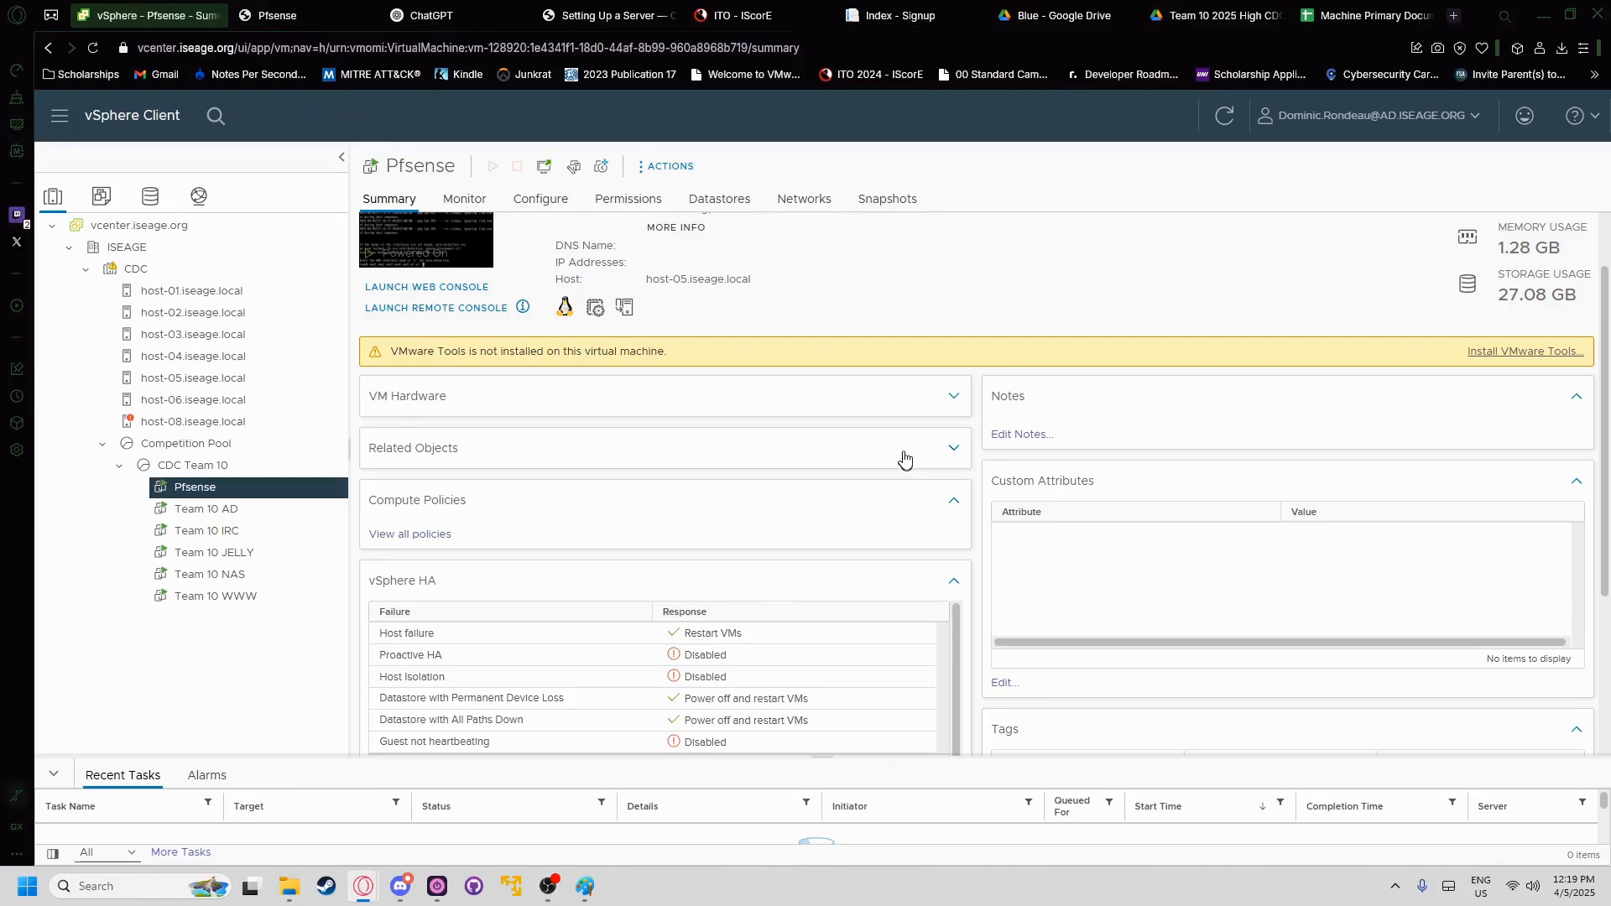
click(784, 445)
click(778, 398)
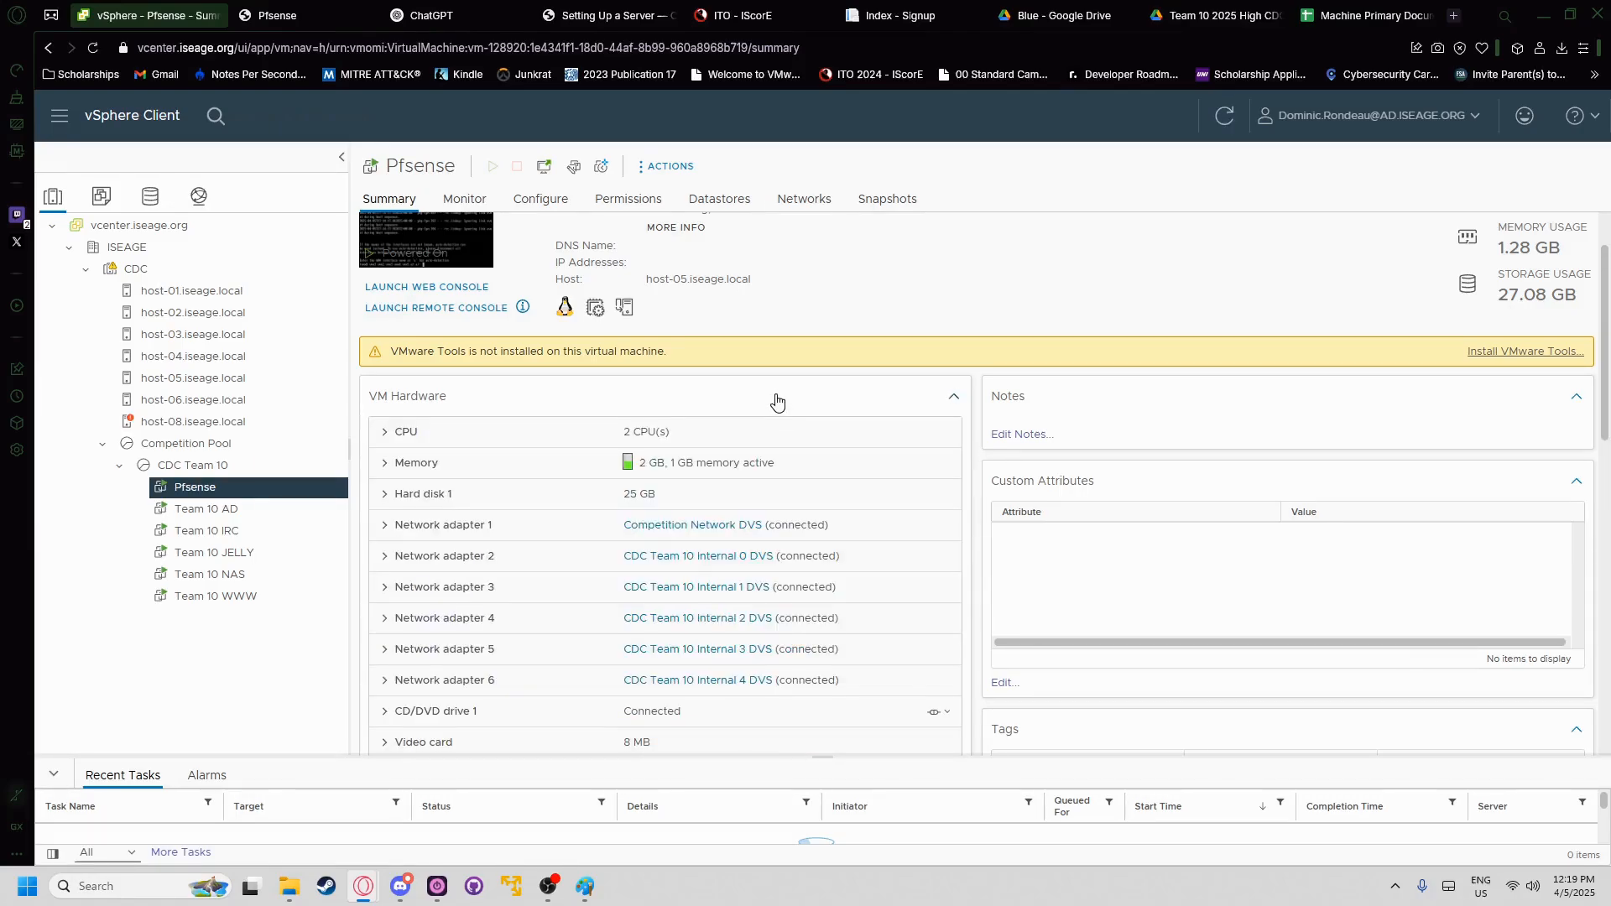
- Open the network used by network adapter 2 and examine its available actions and summary details
click(708, 556)
click(695, 166)
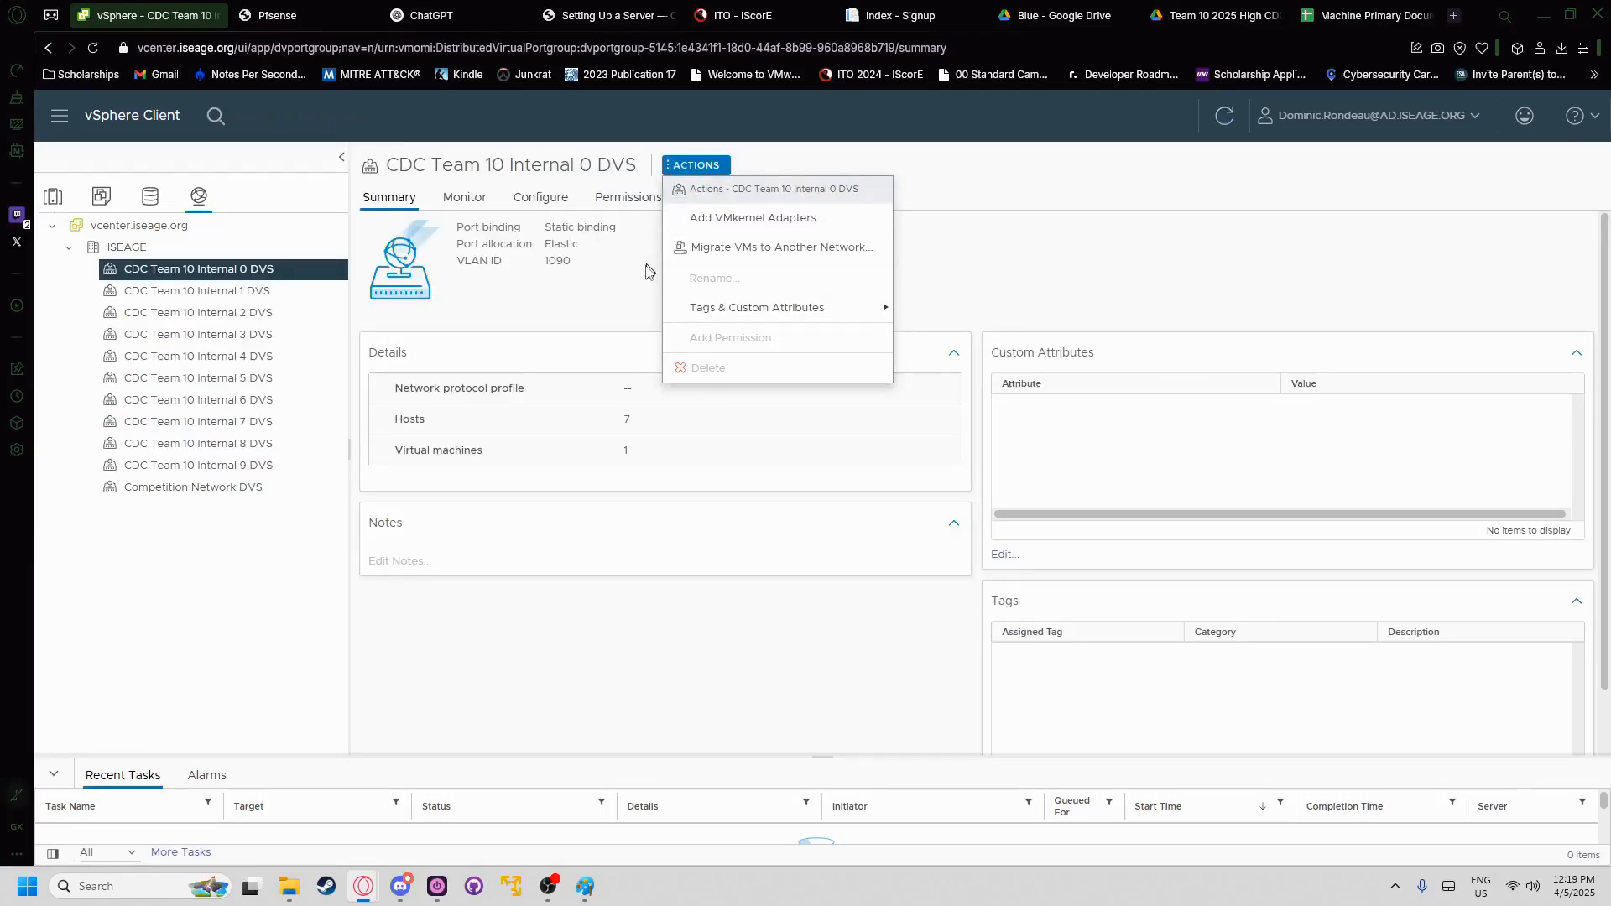
click(637, 356)
click(464, 199)
click(401, 208)
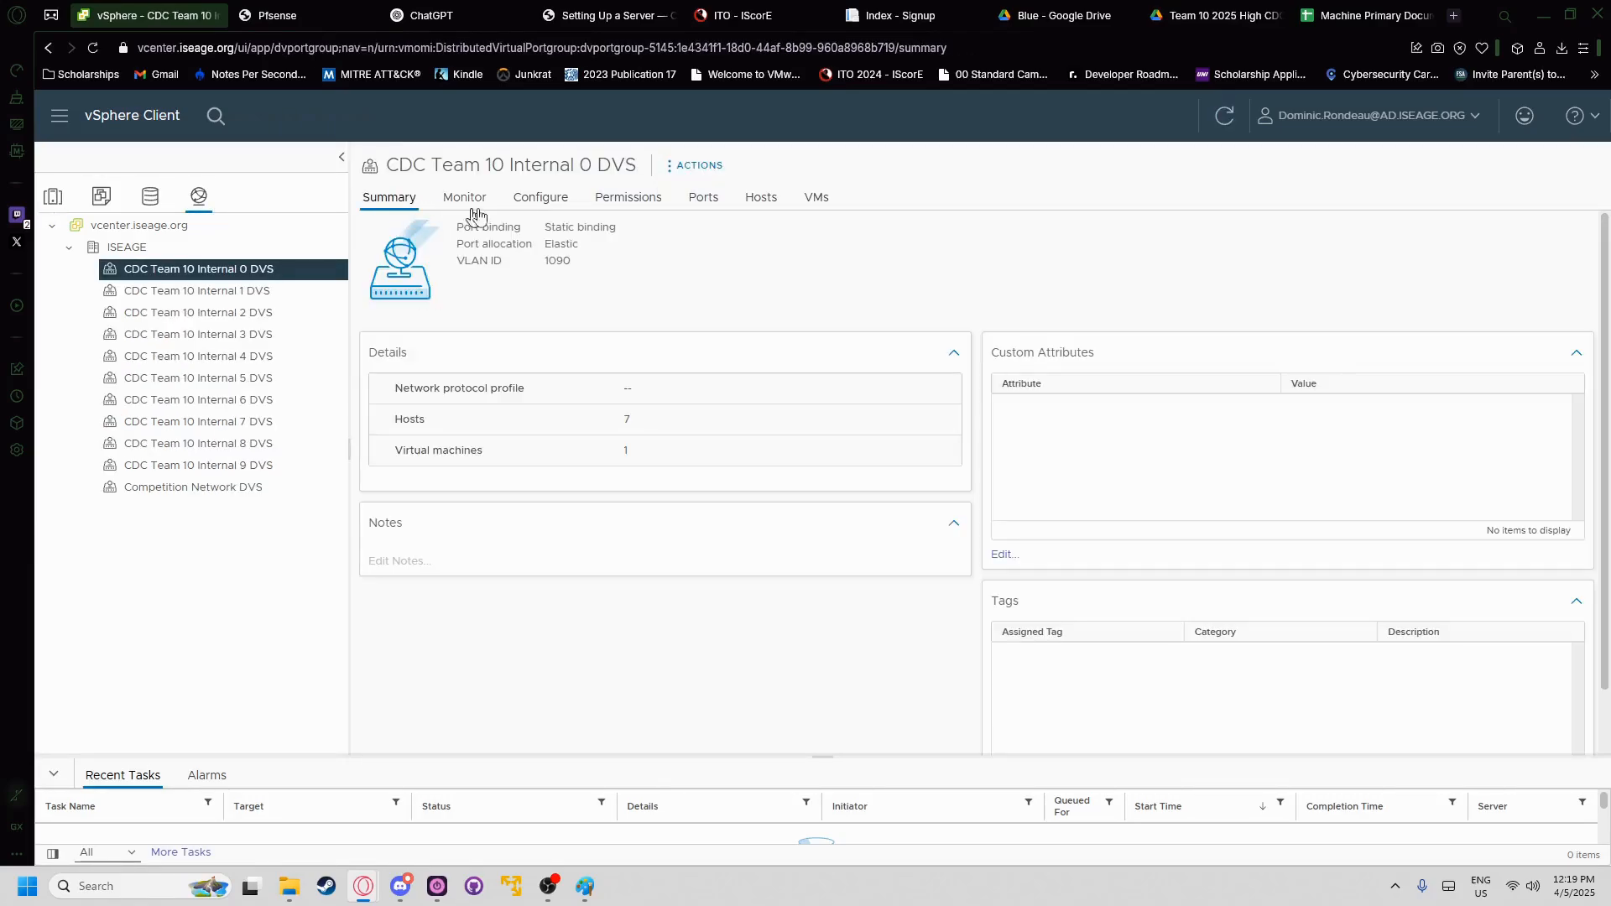
- Go back from the network inventory to the Pfsense virtual machine's summary in the CDC Team 10 pool
click(341, 158)
click(43, 156)
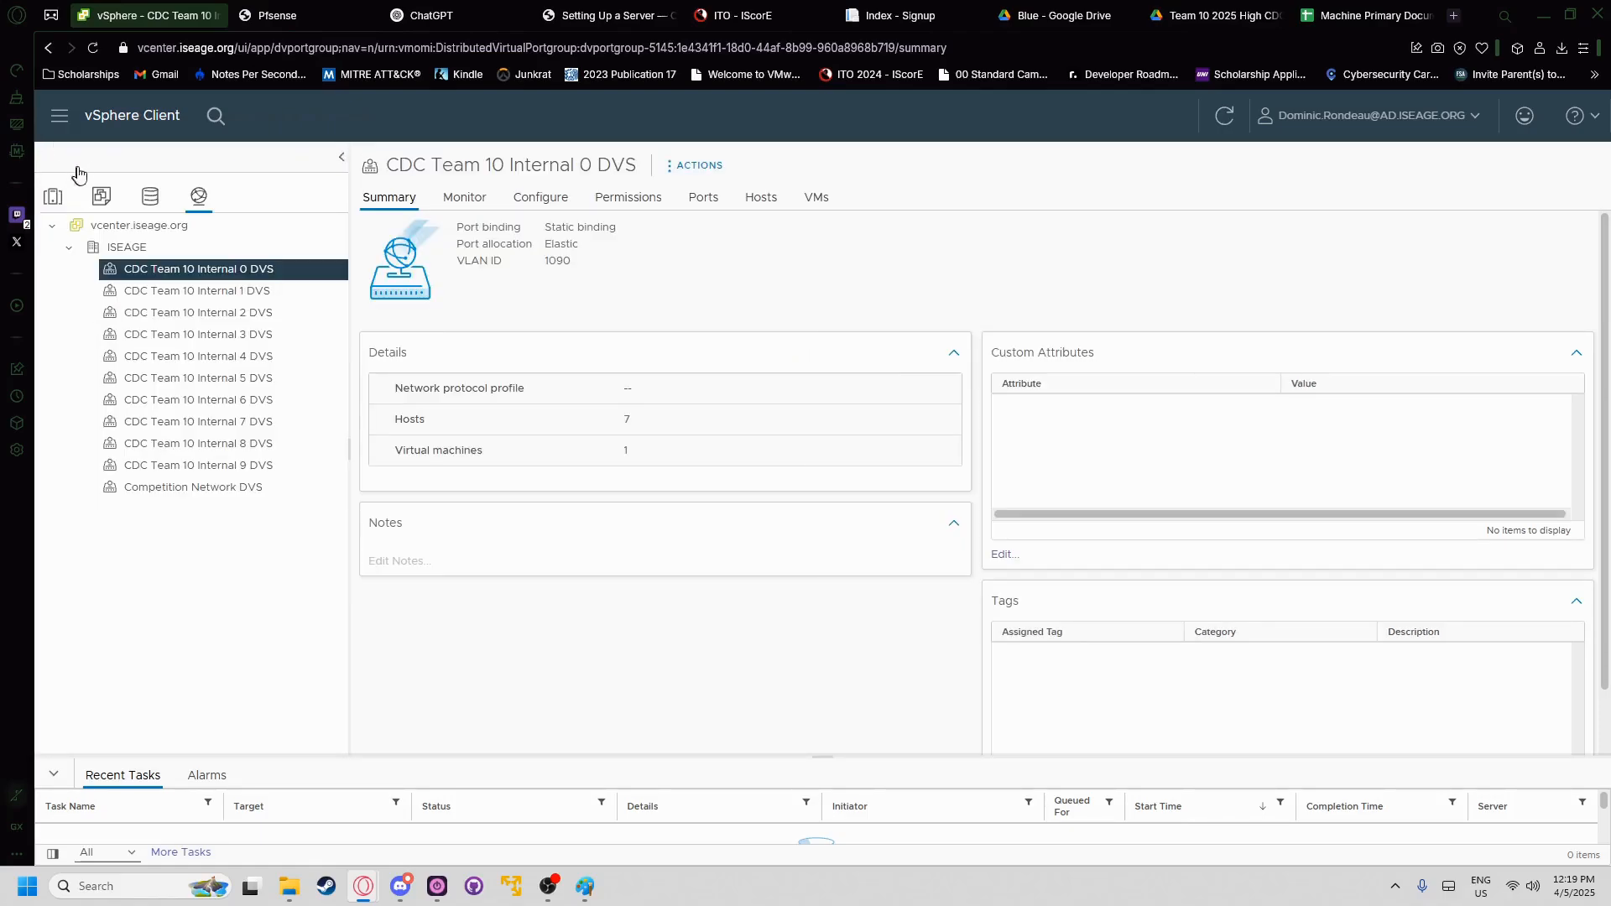
click(53, 194)
click(223, 488)
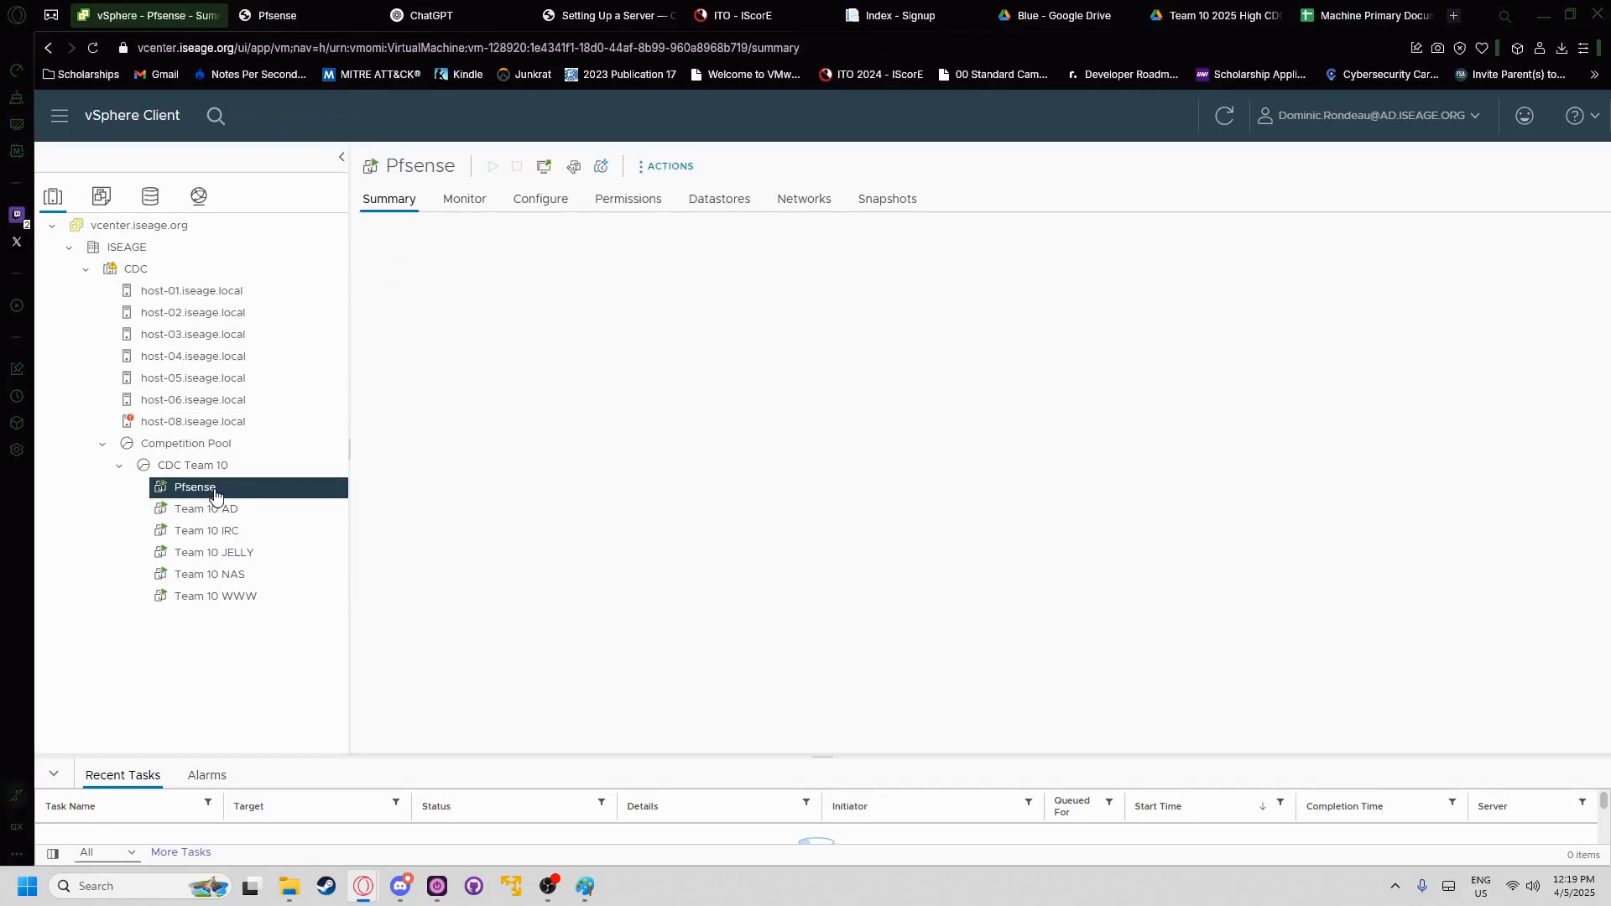
- Disconnect network adapters 2 through 6 in the Pfsense virtual machine's hardware settings, keeping the CD/DVD drive connected, and save
click(665, 165)
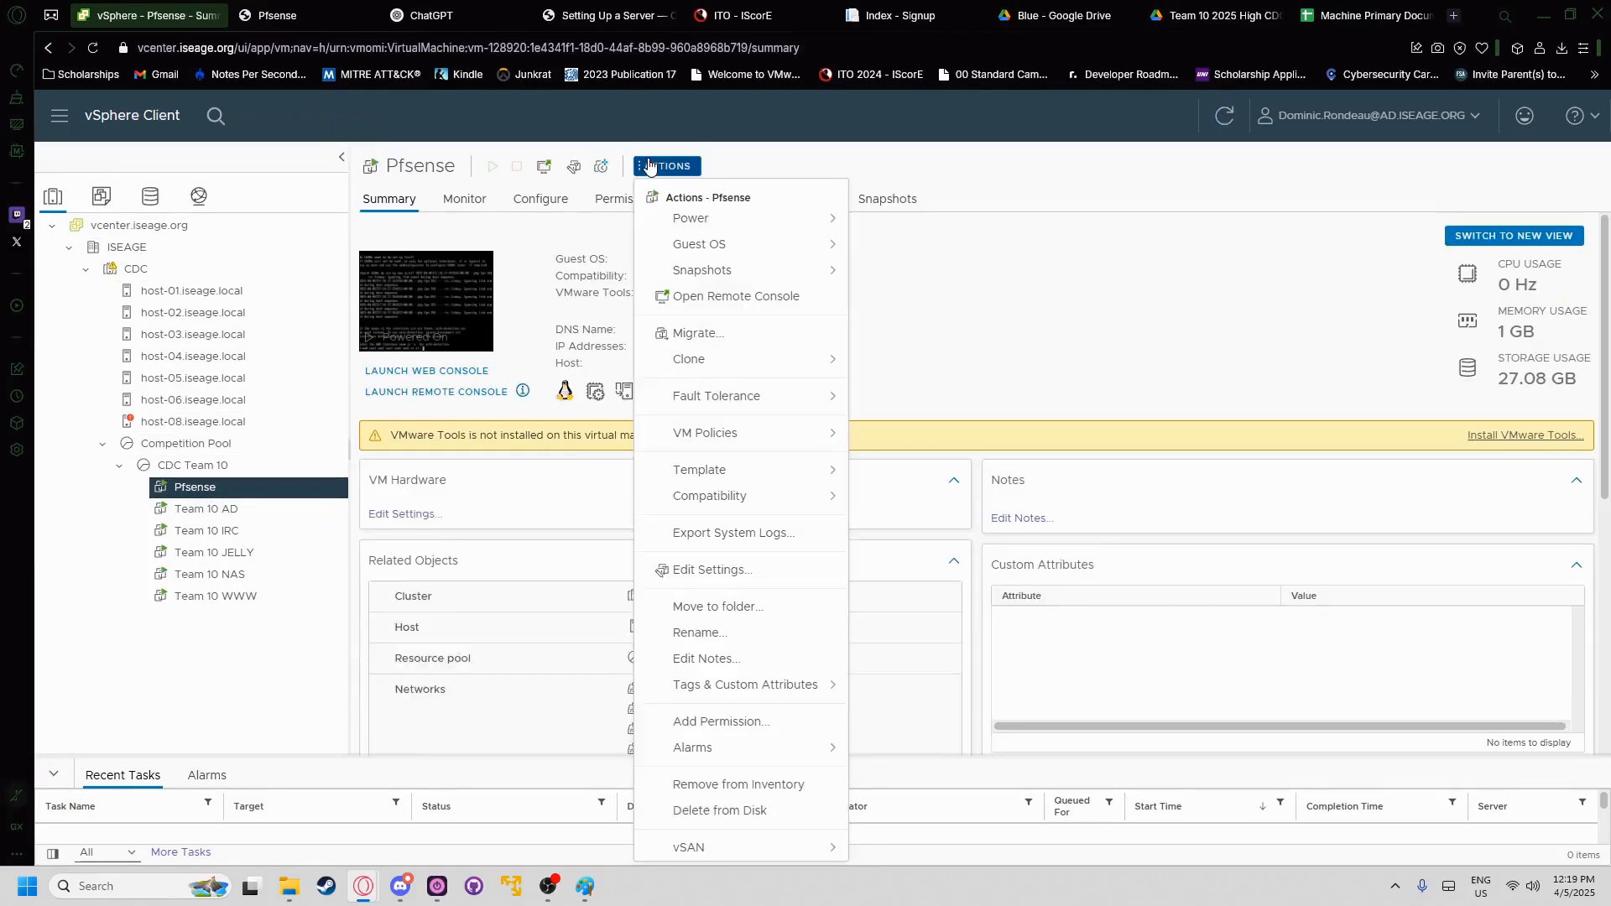
click(718, 569)
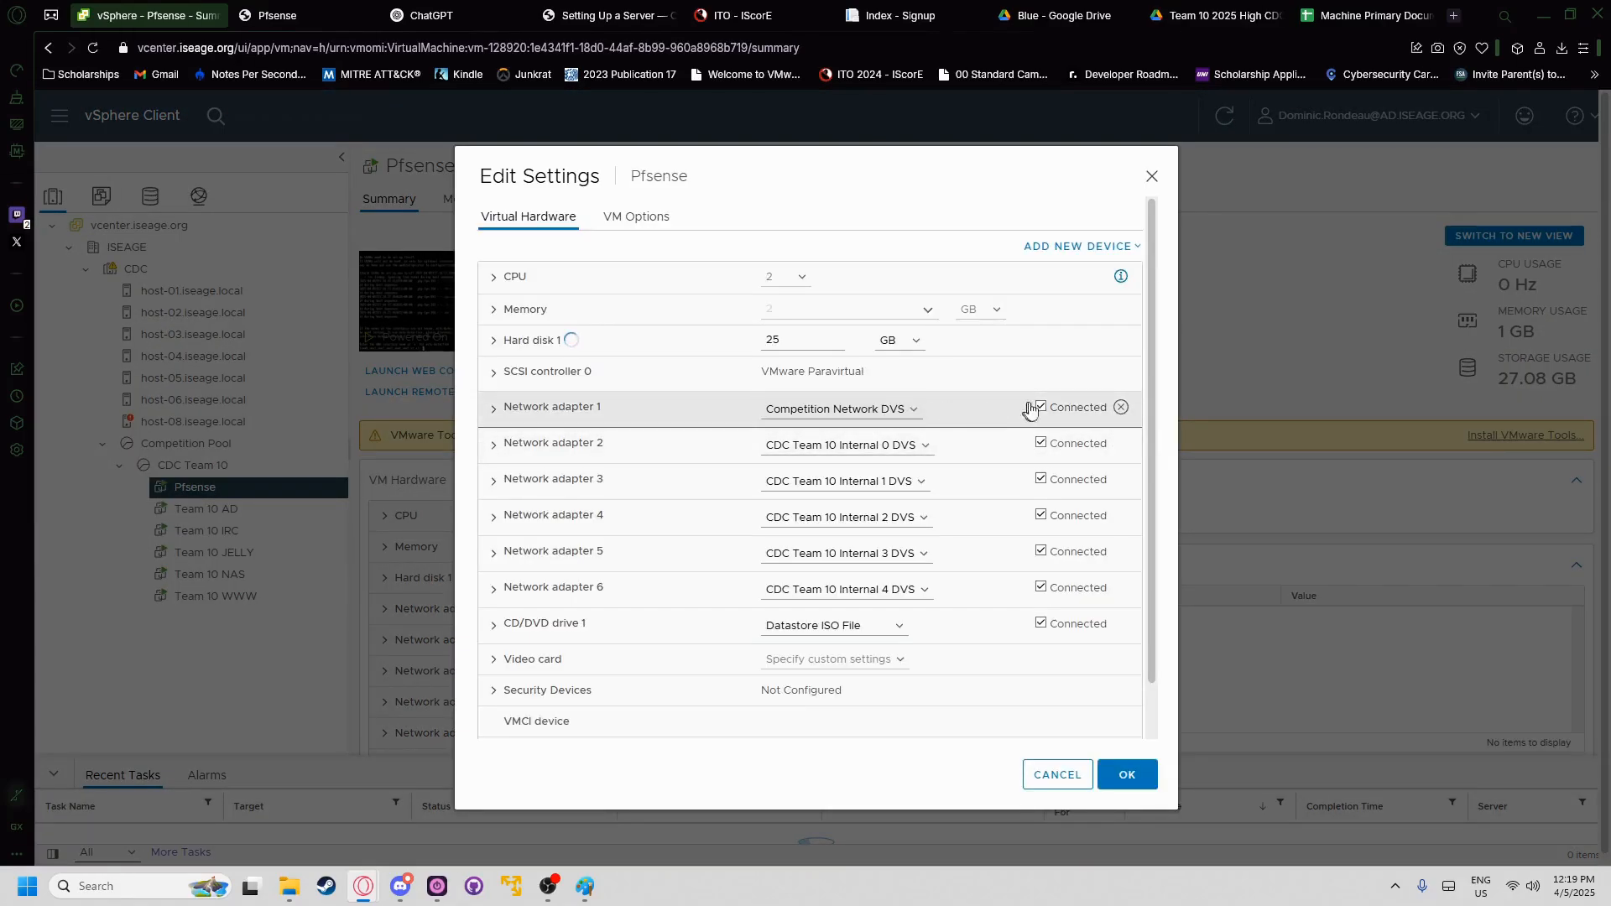
click(1042, 443)
click(1041, 479)
click(1041, 515)
click(1041, 551)
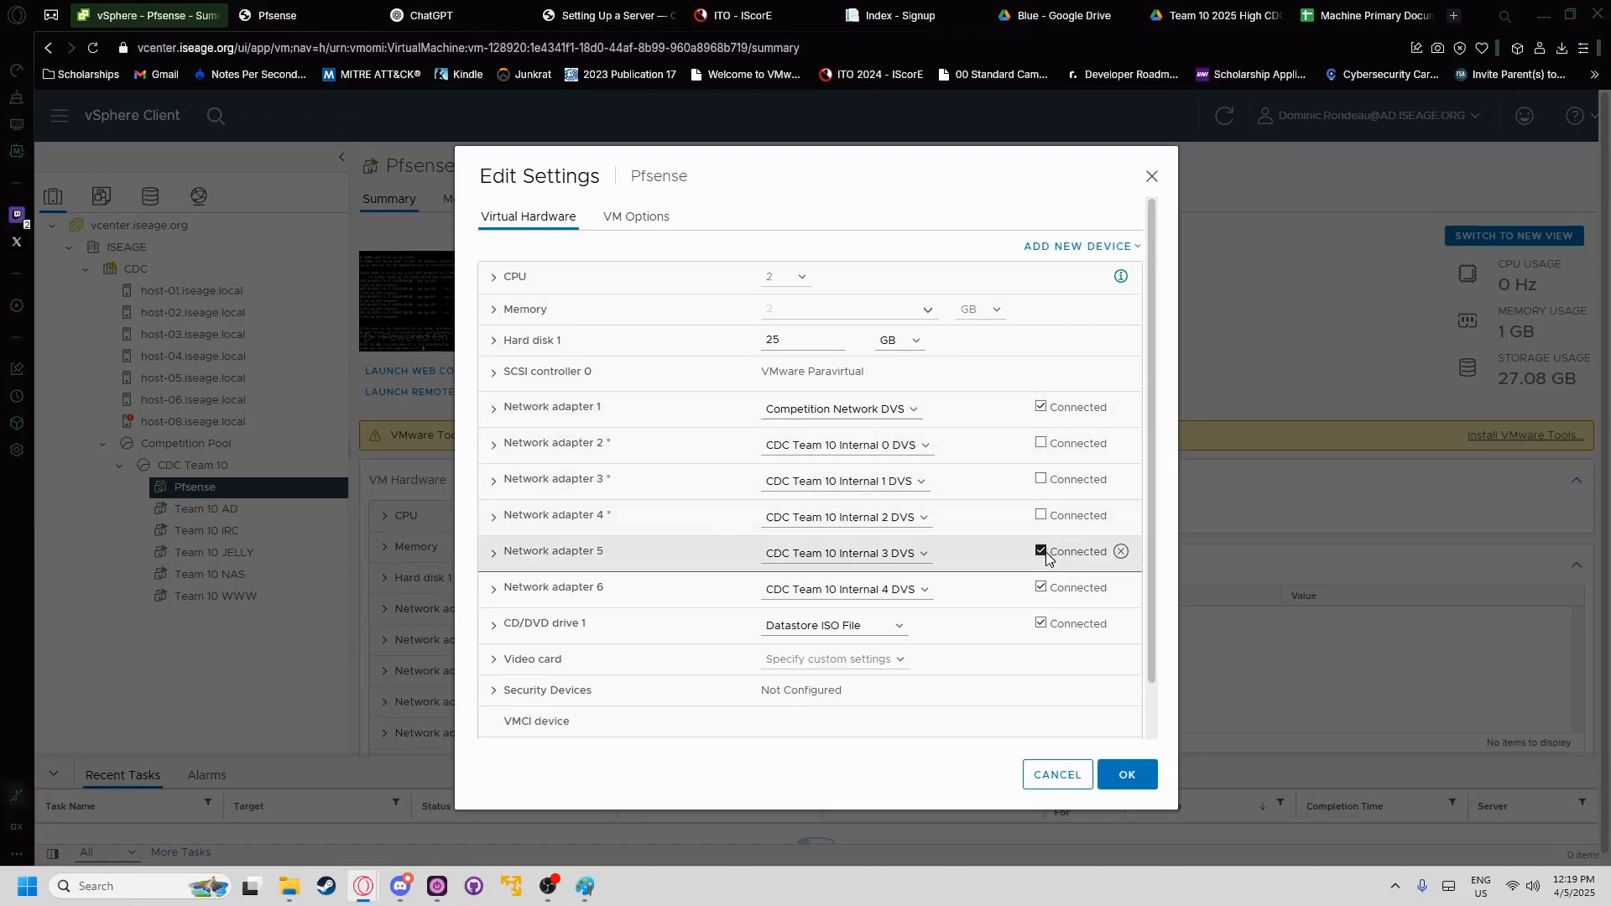
click(1041, 587)
click(1041, 623)
click(1041, 623)
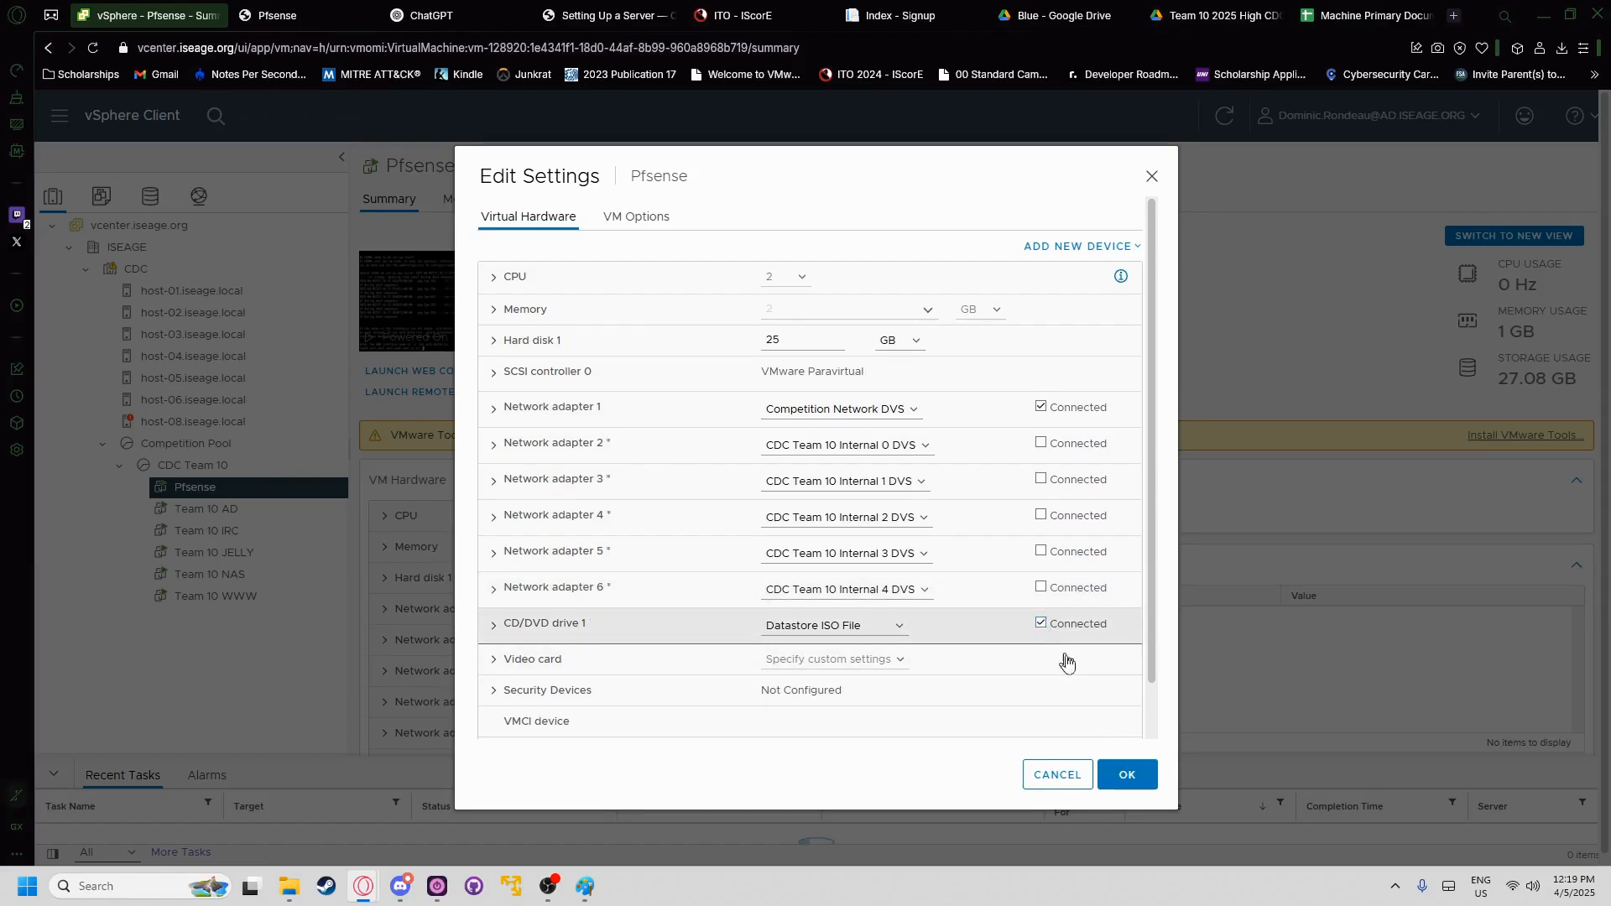
click(1120, 776)
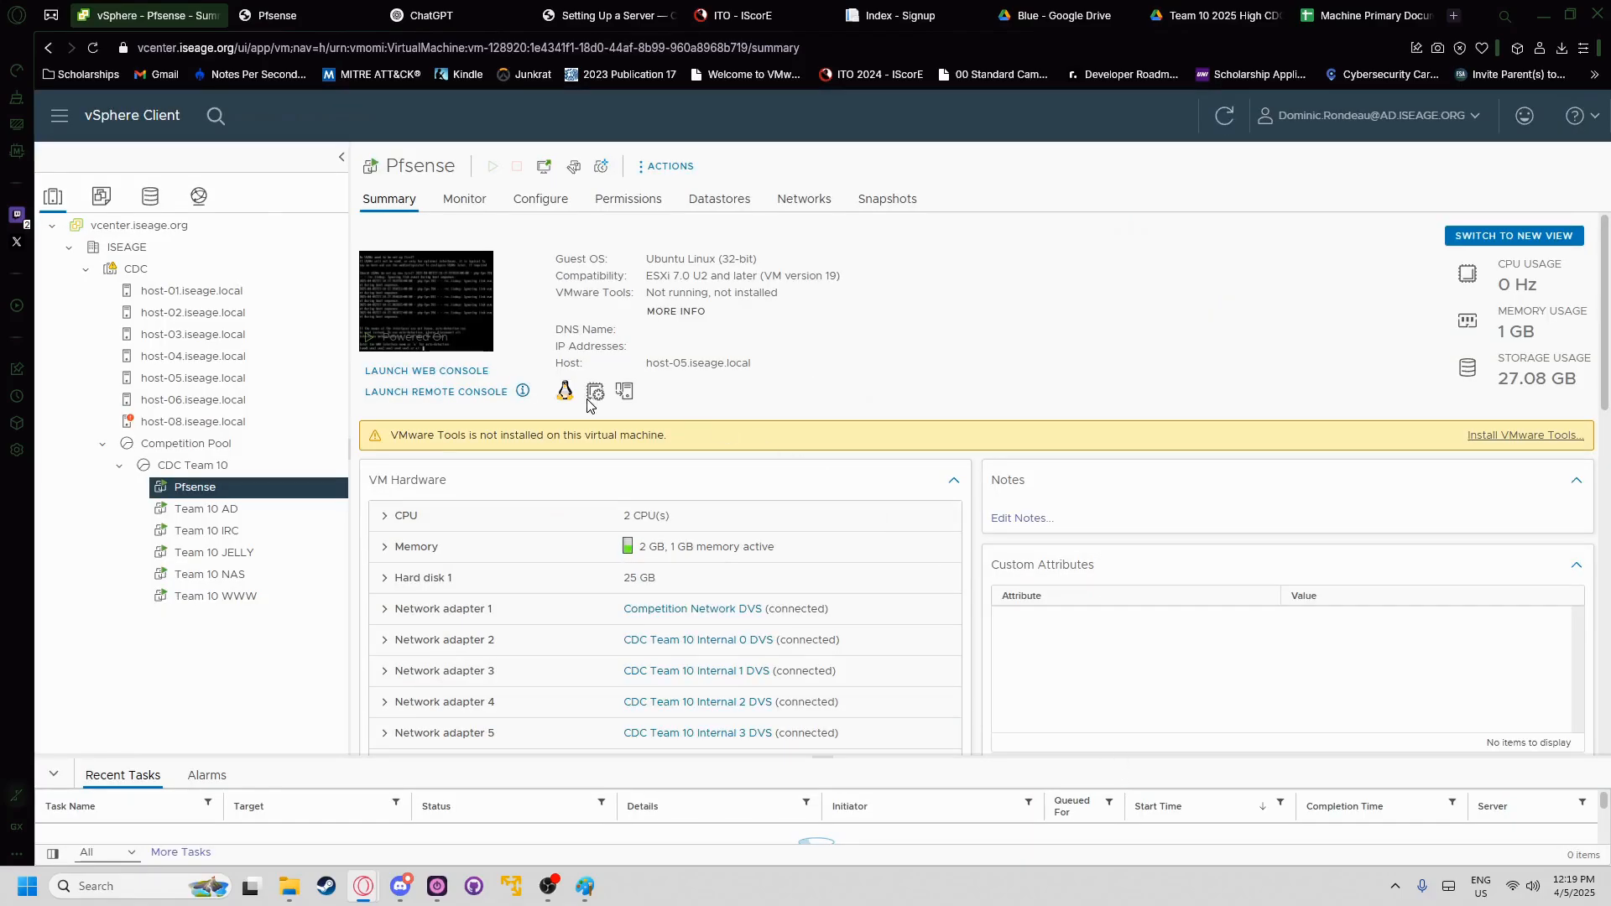
- Reset the Pfsense virtual machine after checking its web console, and confirm the reset
right_click(271, 493)
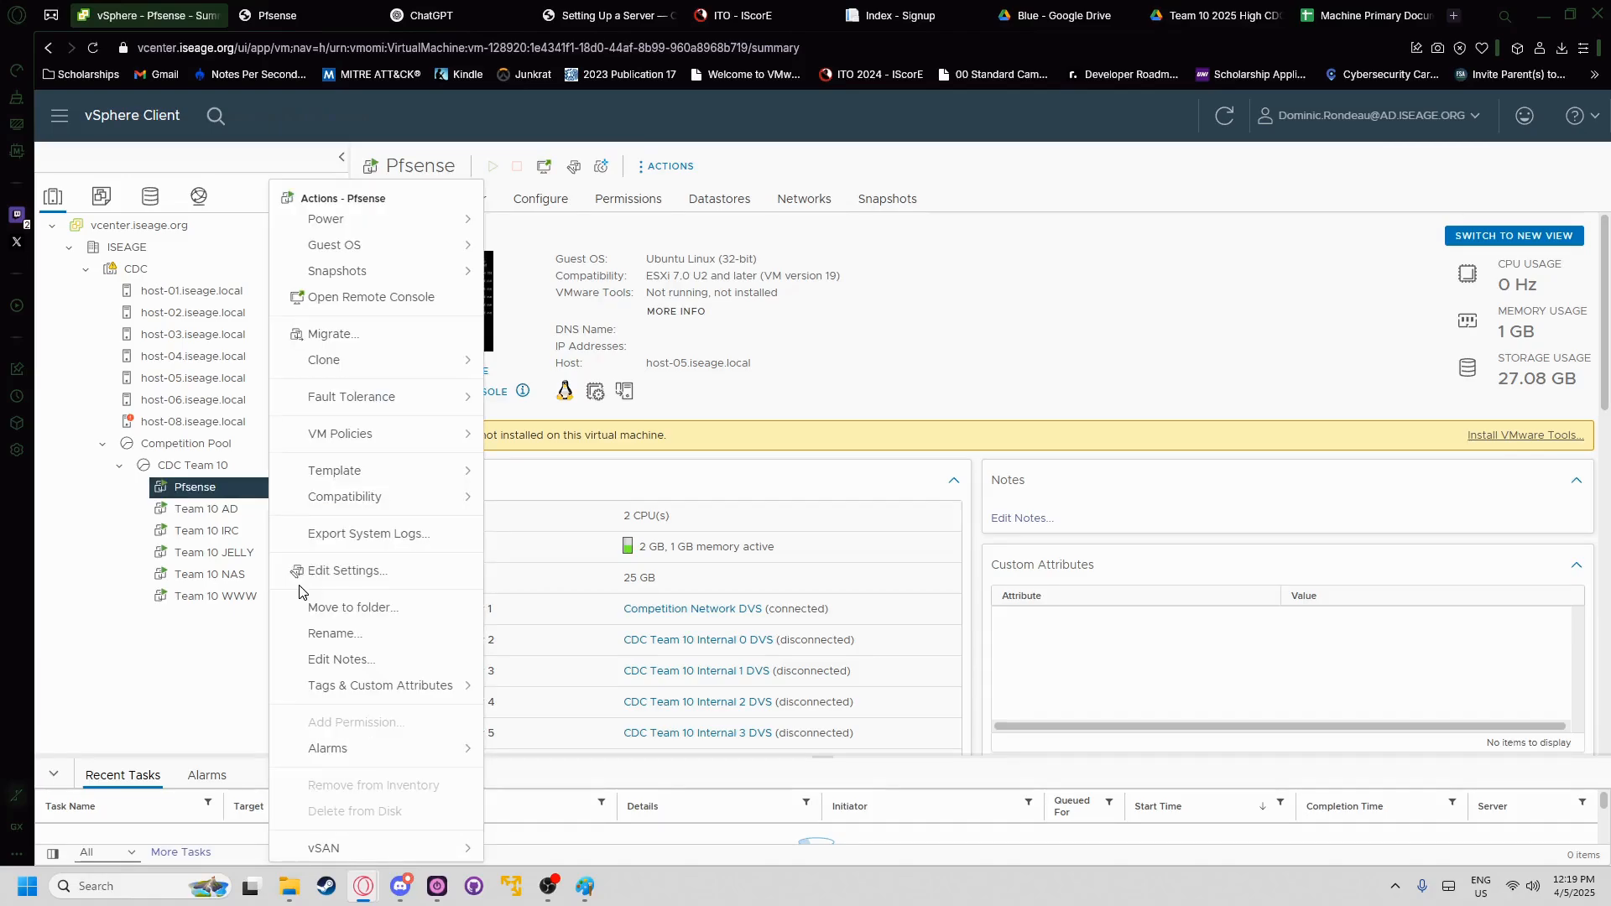
click(302, 15)
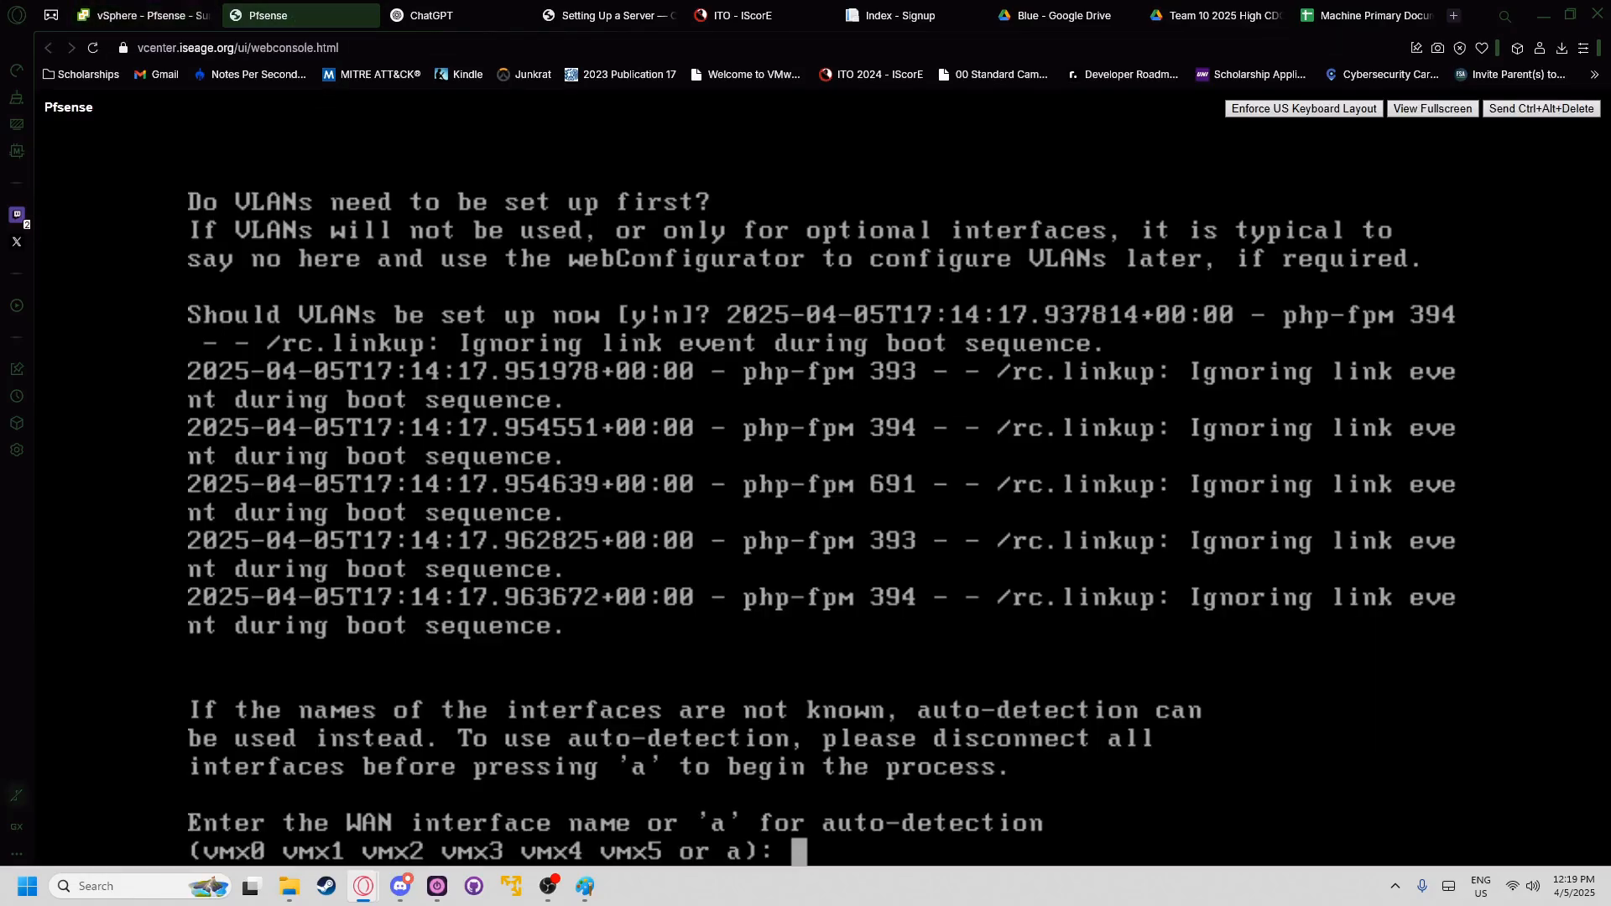
click(142, 15)
mouse_move(411, 231)
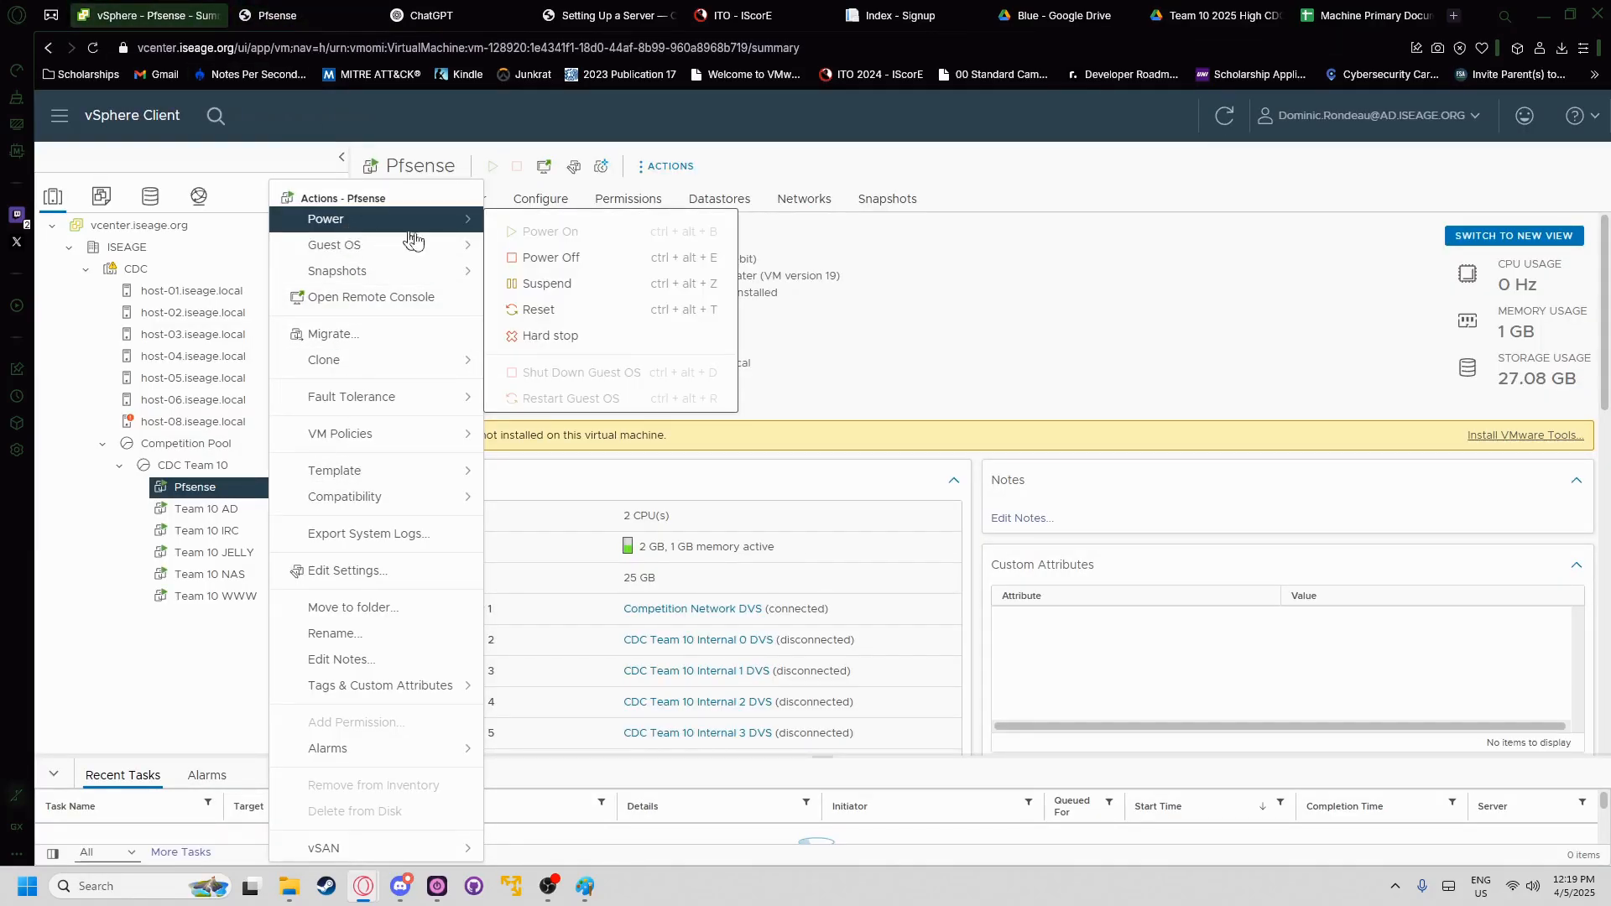
click(618, 312)
click(1012, 527)
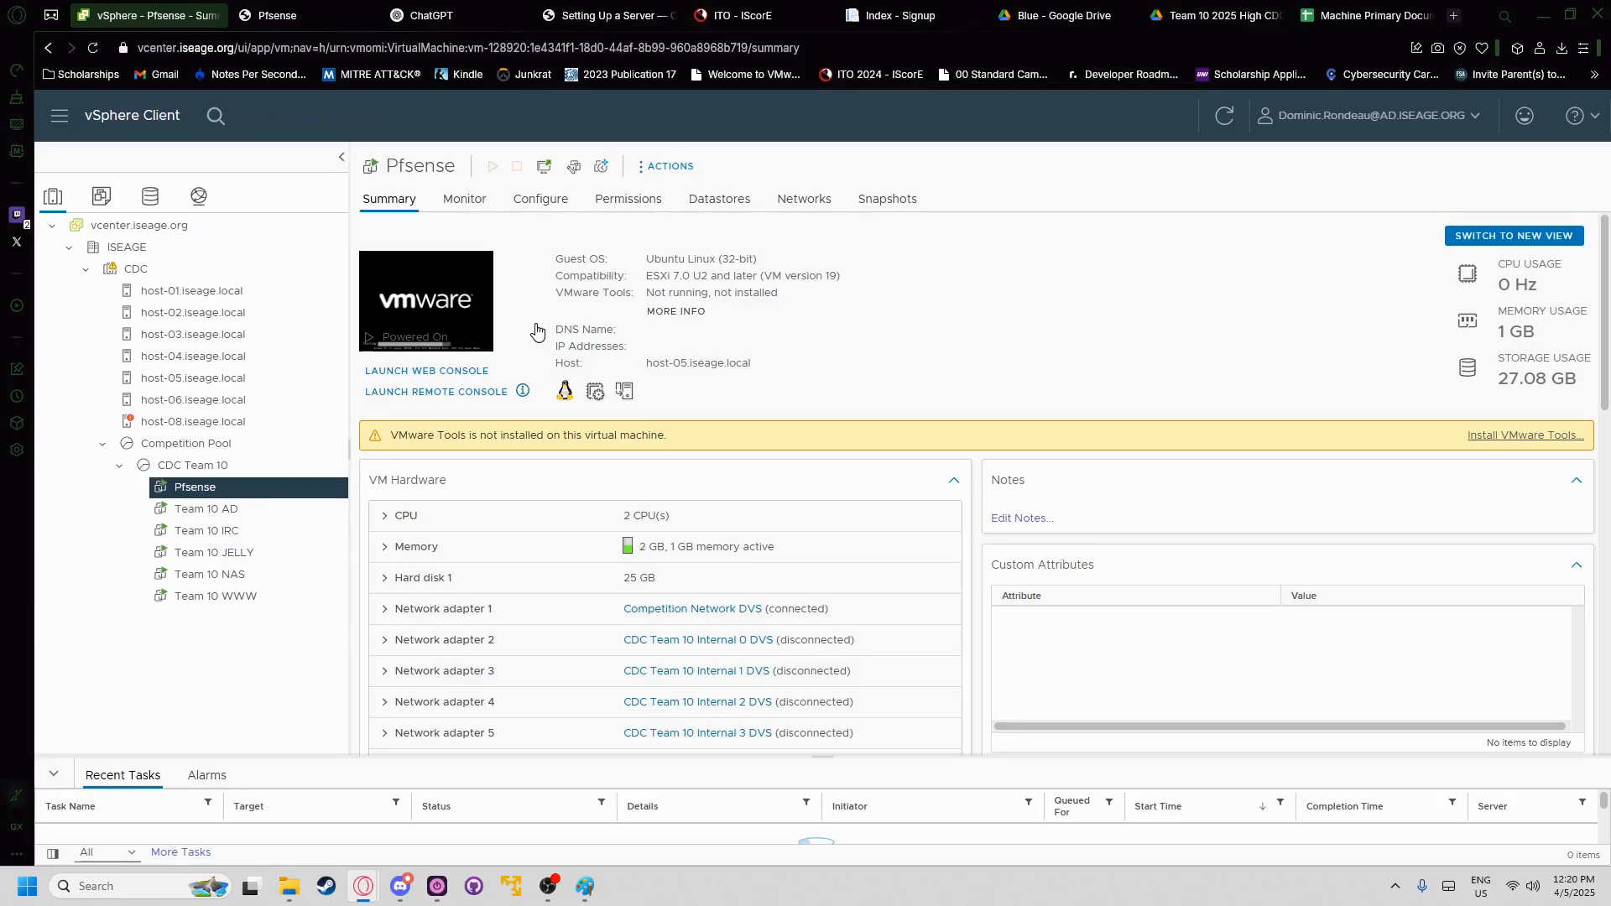
- Return to the restarted machine's web console and answer n to the VLAN setup question
click(322, 15)
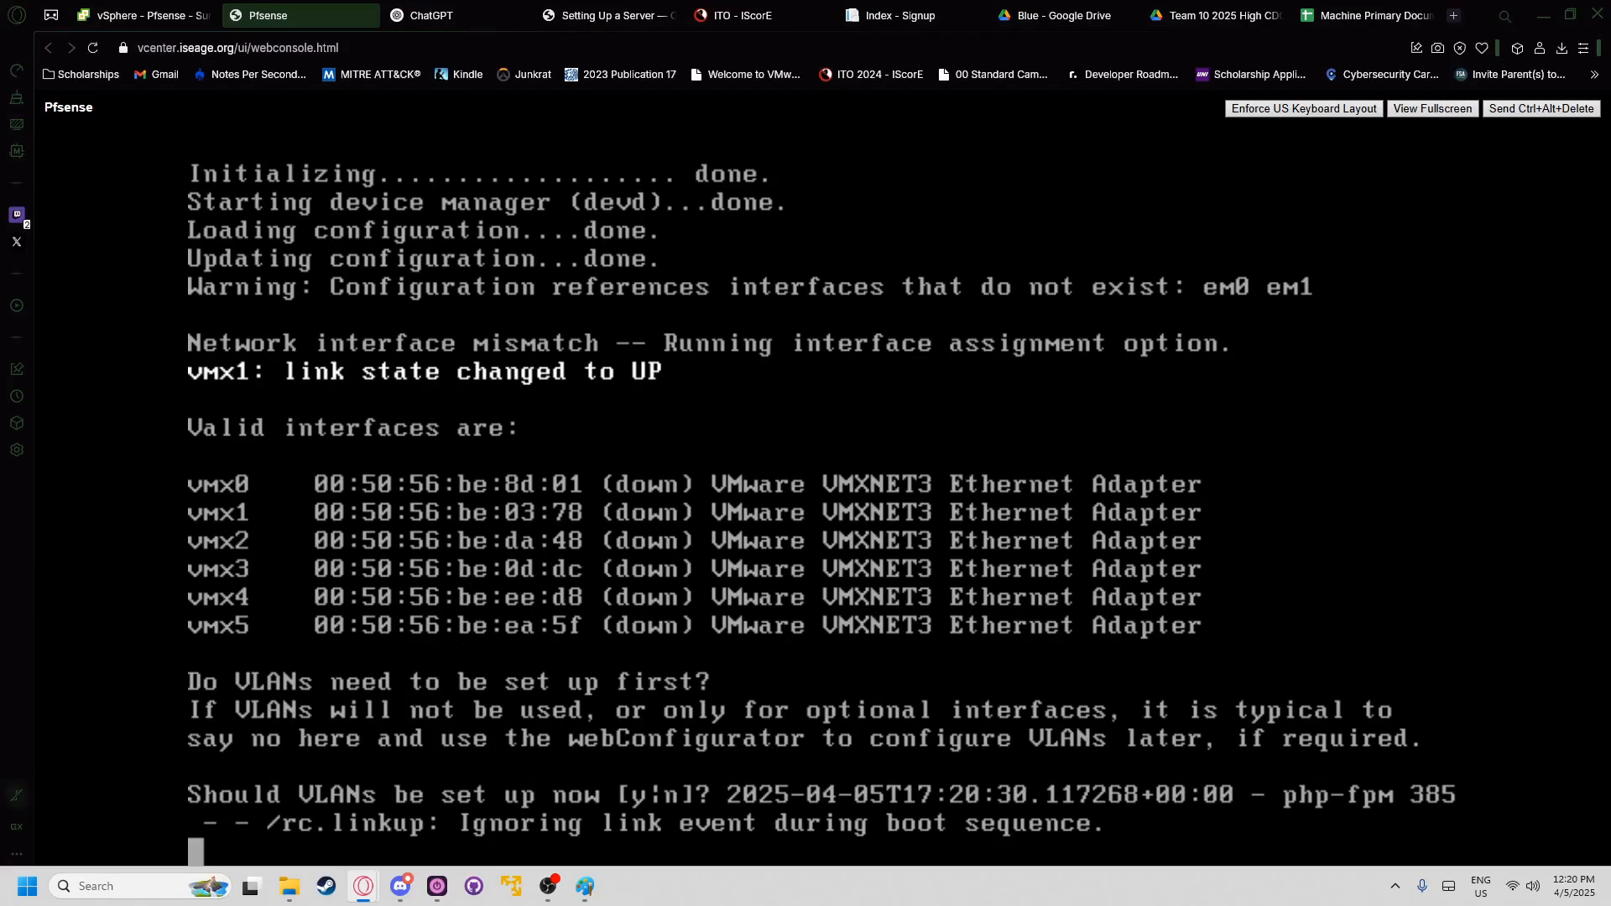
text(n)
key(Return)
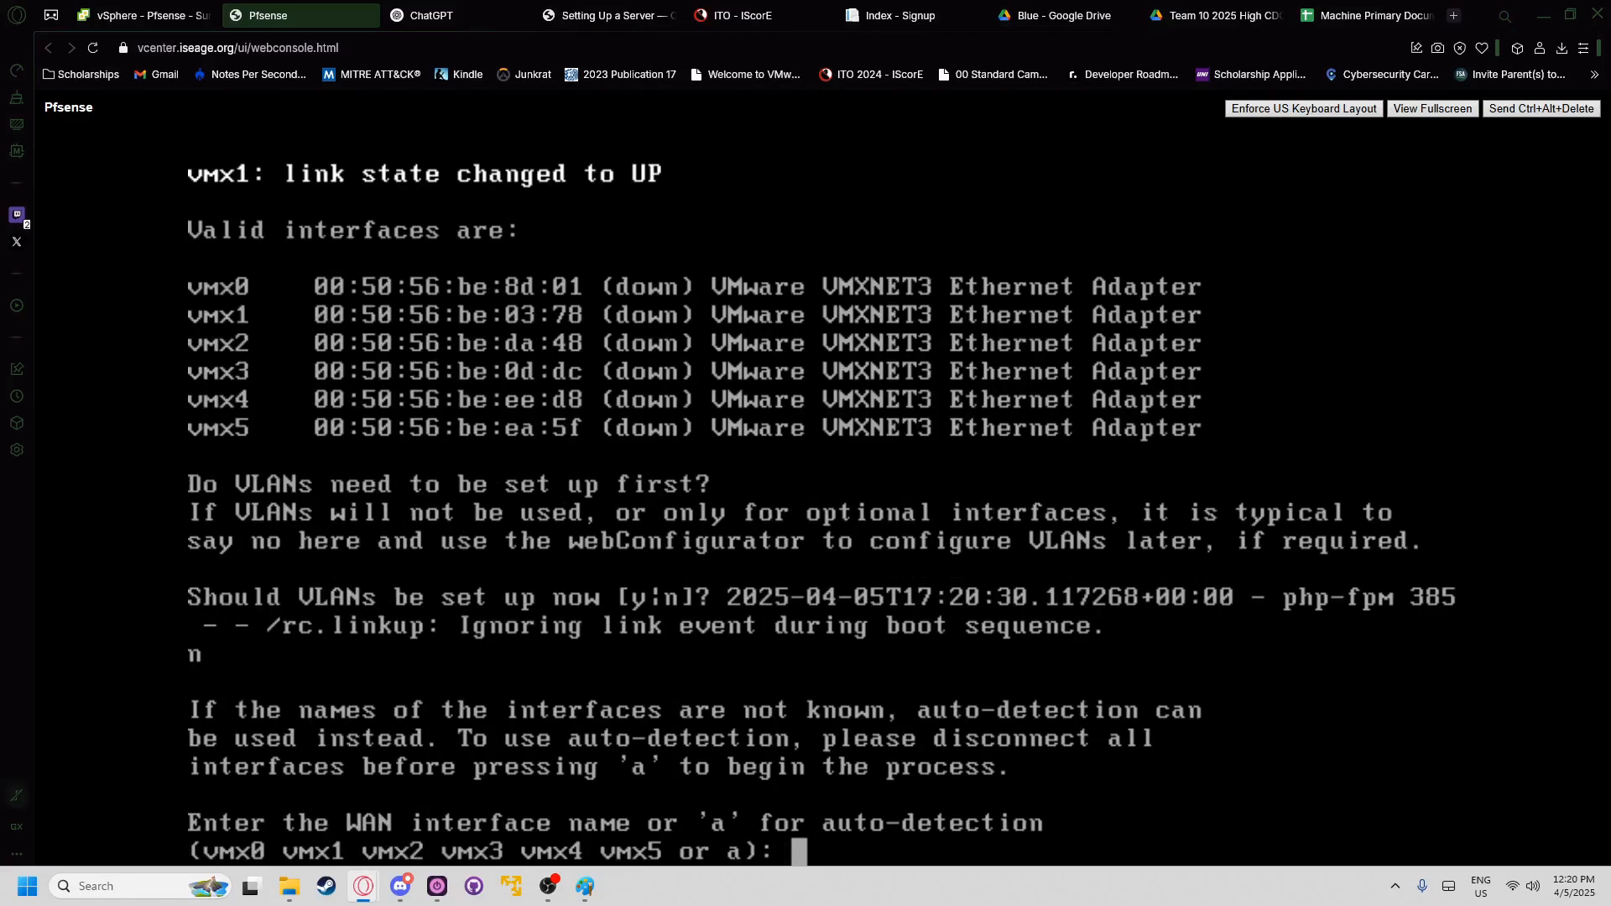
- Try to auto-detect the WAN interface in the console, checking the adapters' connection status in vSphere before continuing
text(a)
key(Return)
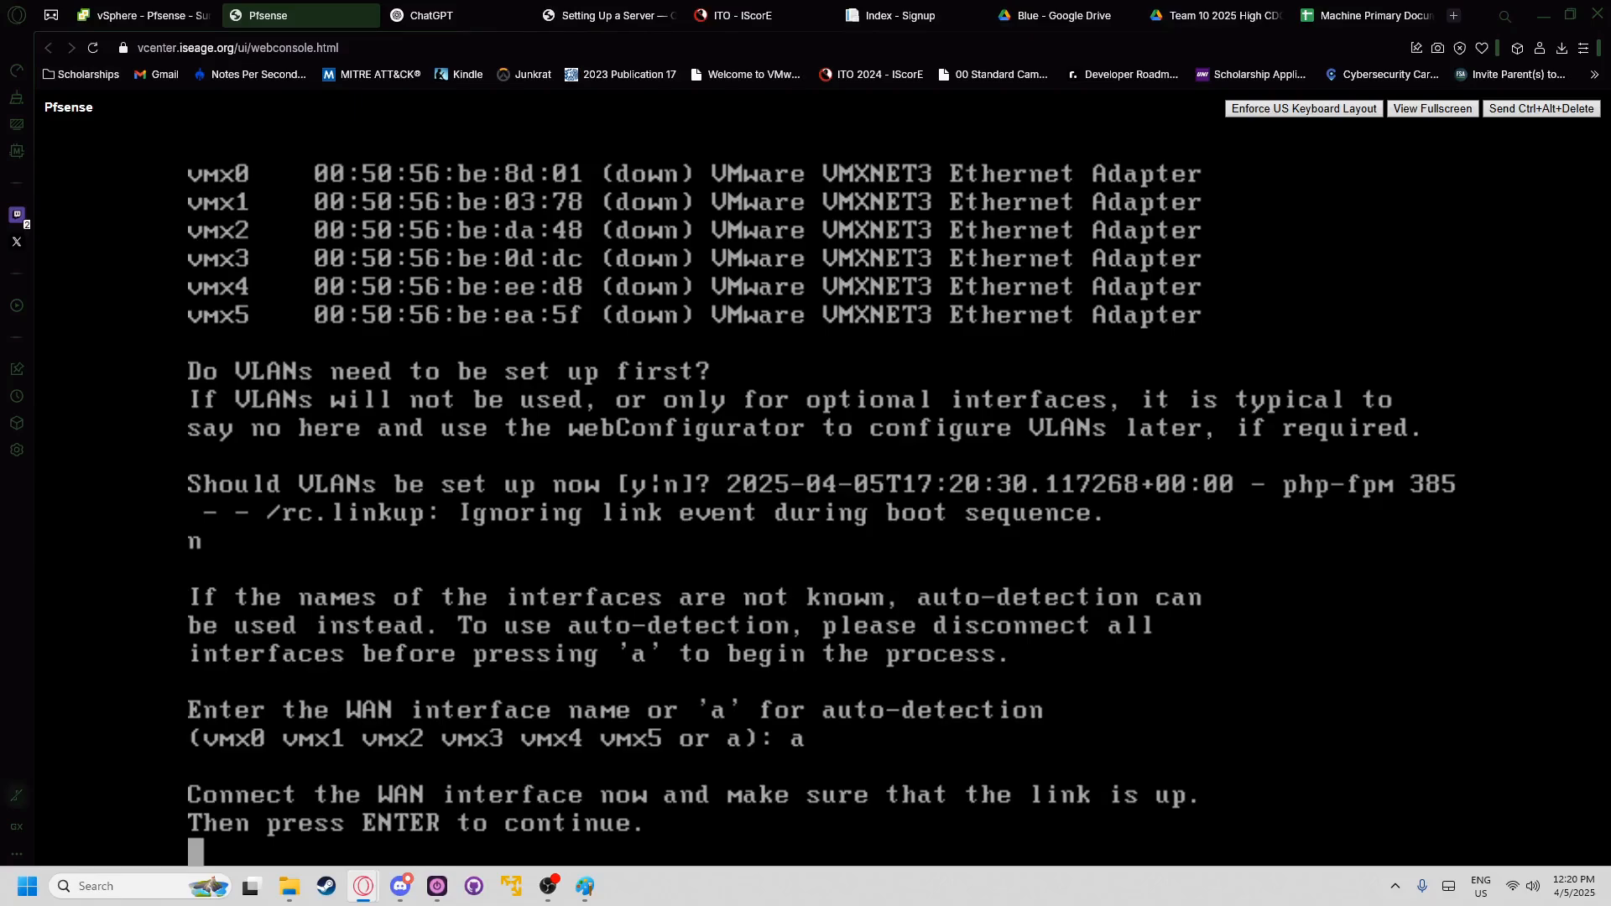
click(121, 14)
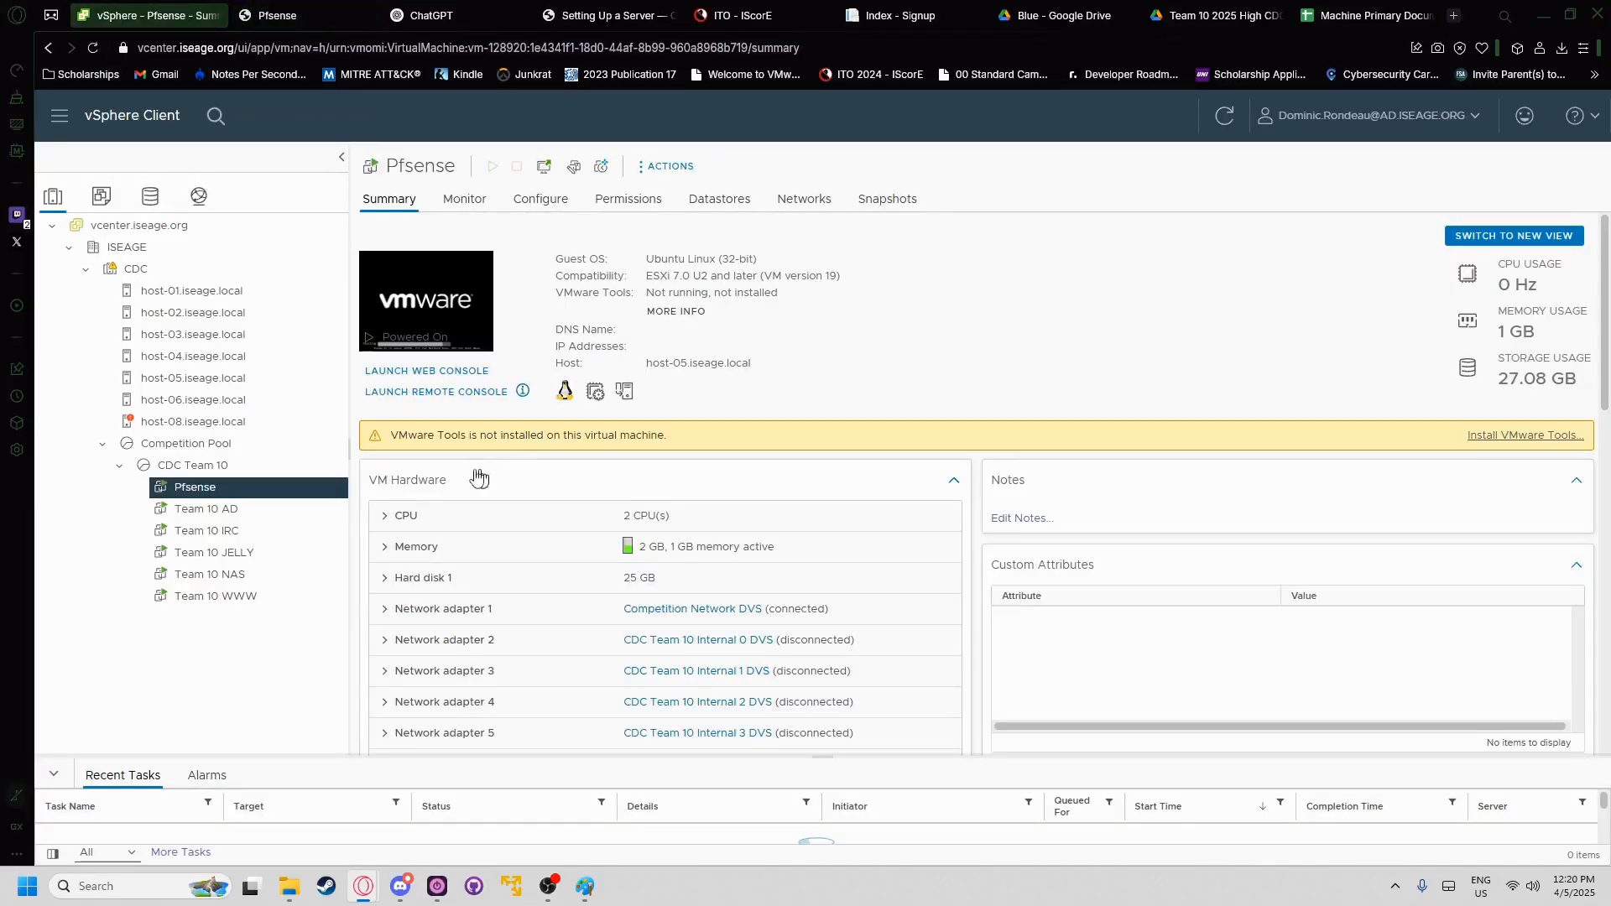
scroll(604, 507, down, 1)
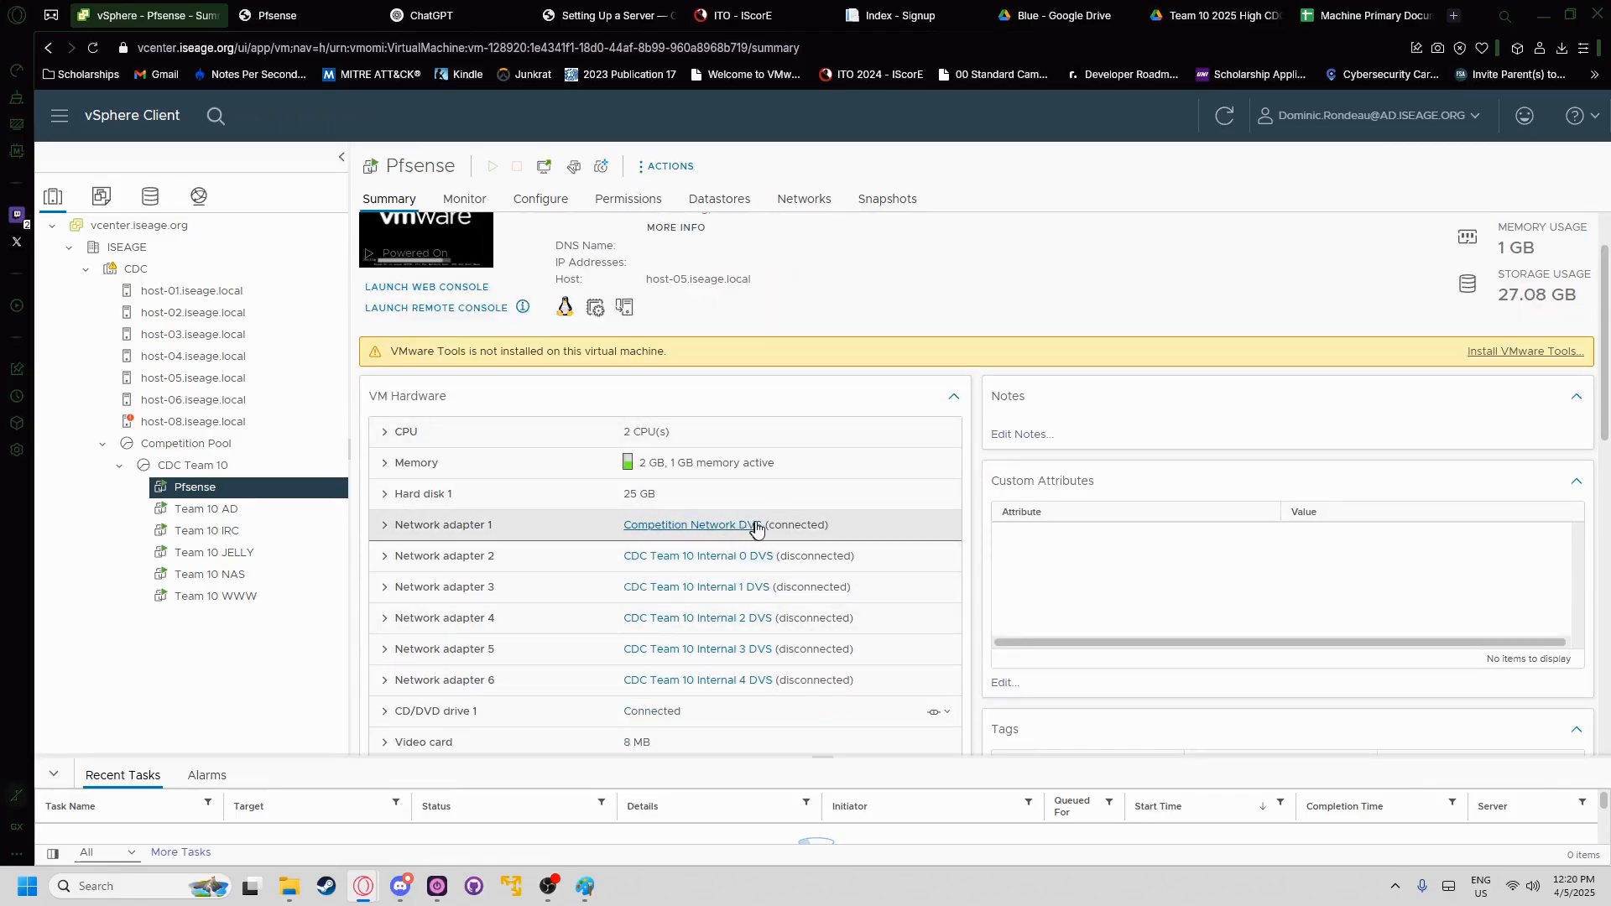
click(277, 15)
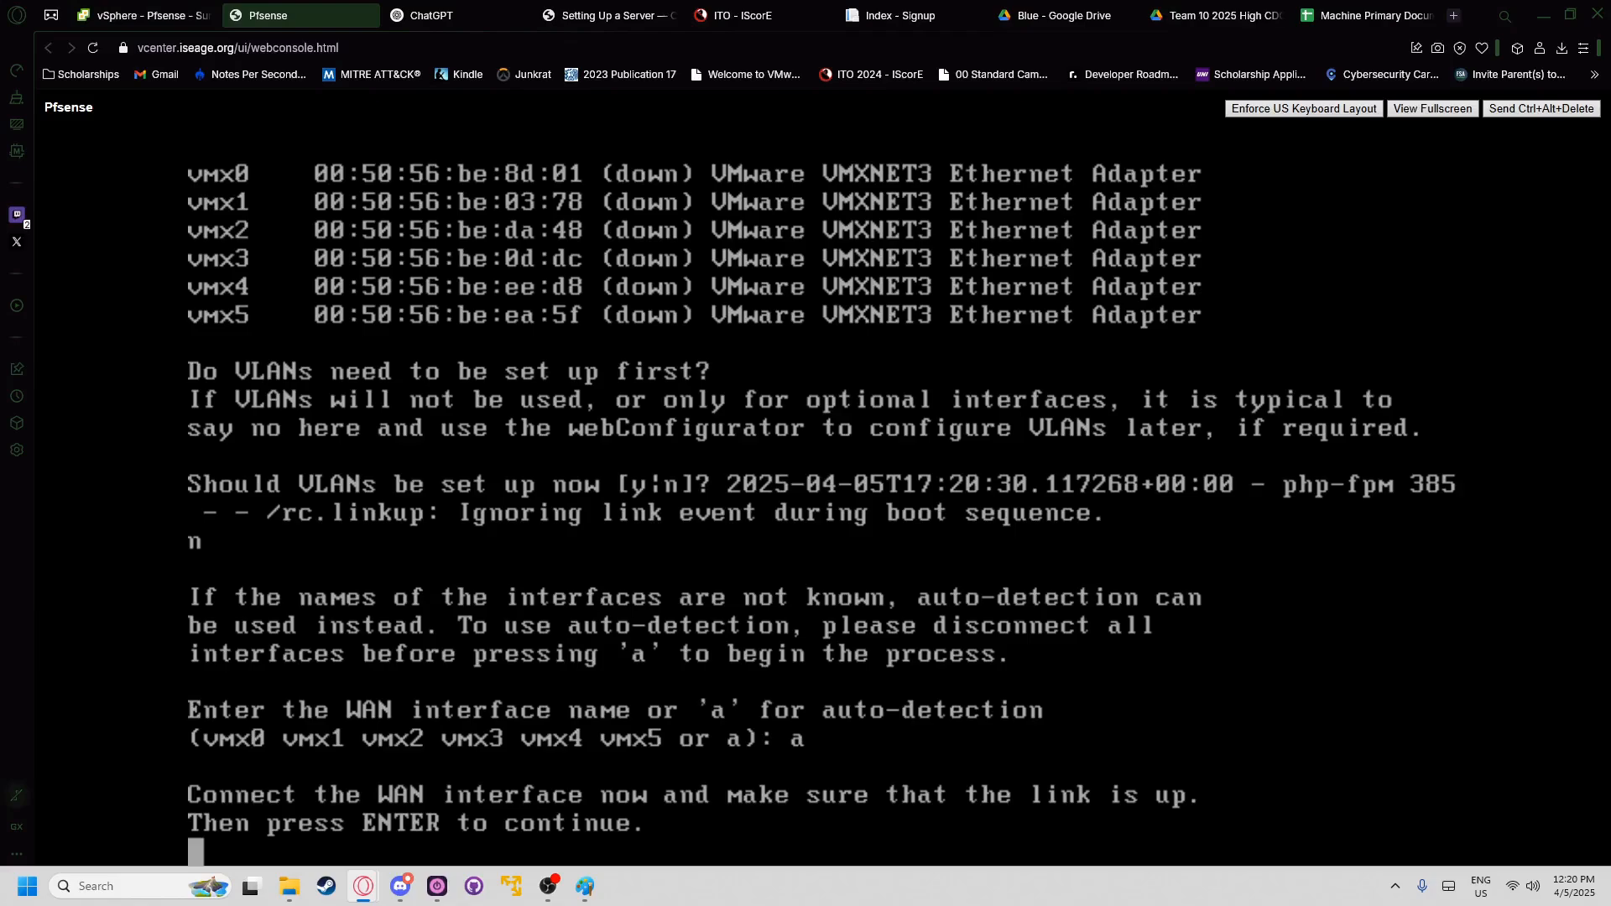
key(Return)
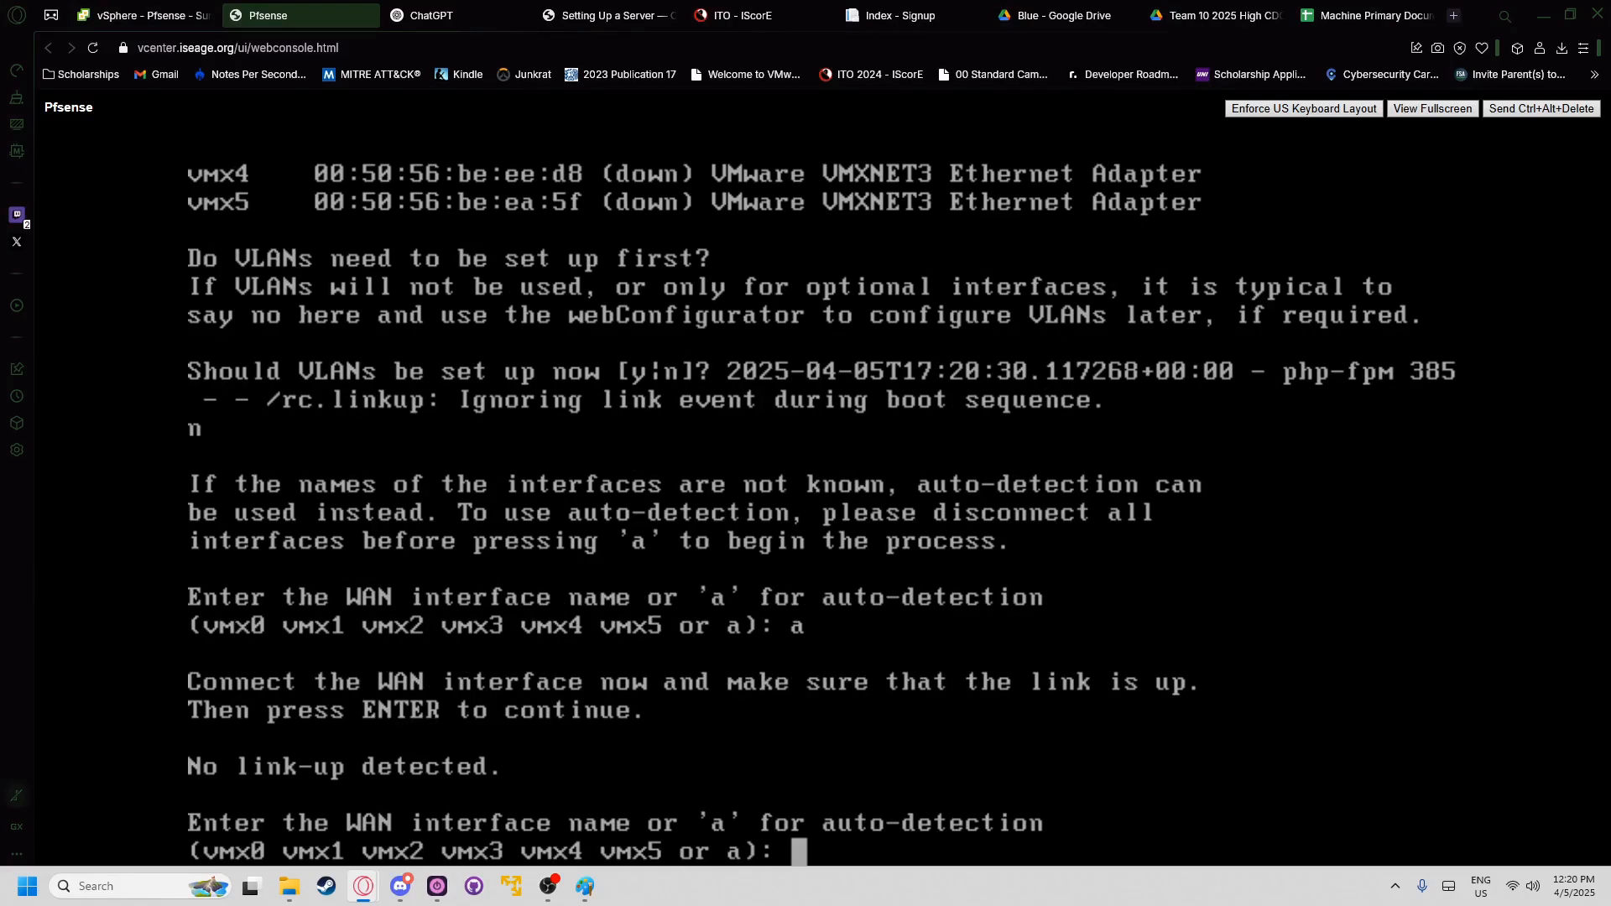
- Disconnect network adapter 1, on Competition Network DVS, in the Pfsense virtual machine's settings and save
click(202, 15)
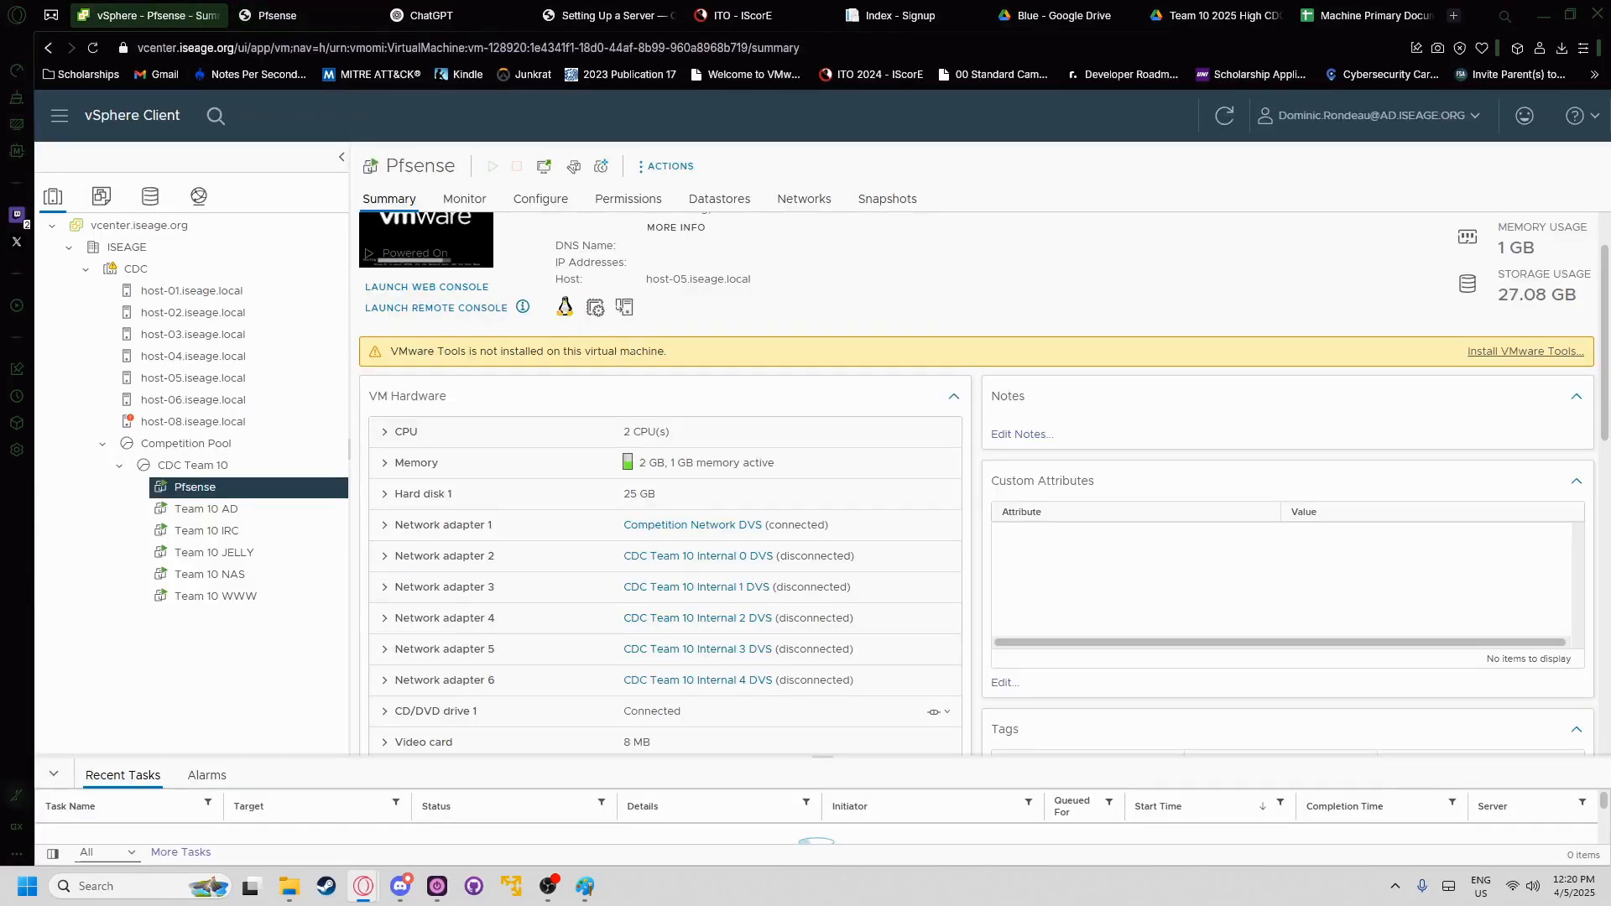
click(663, 167)
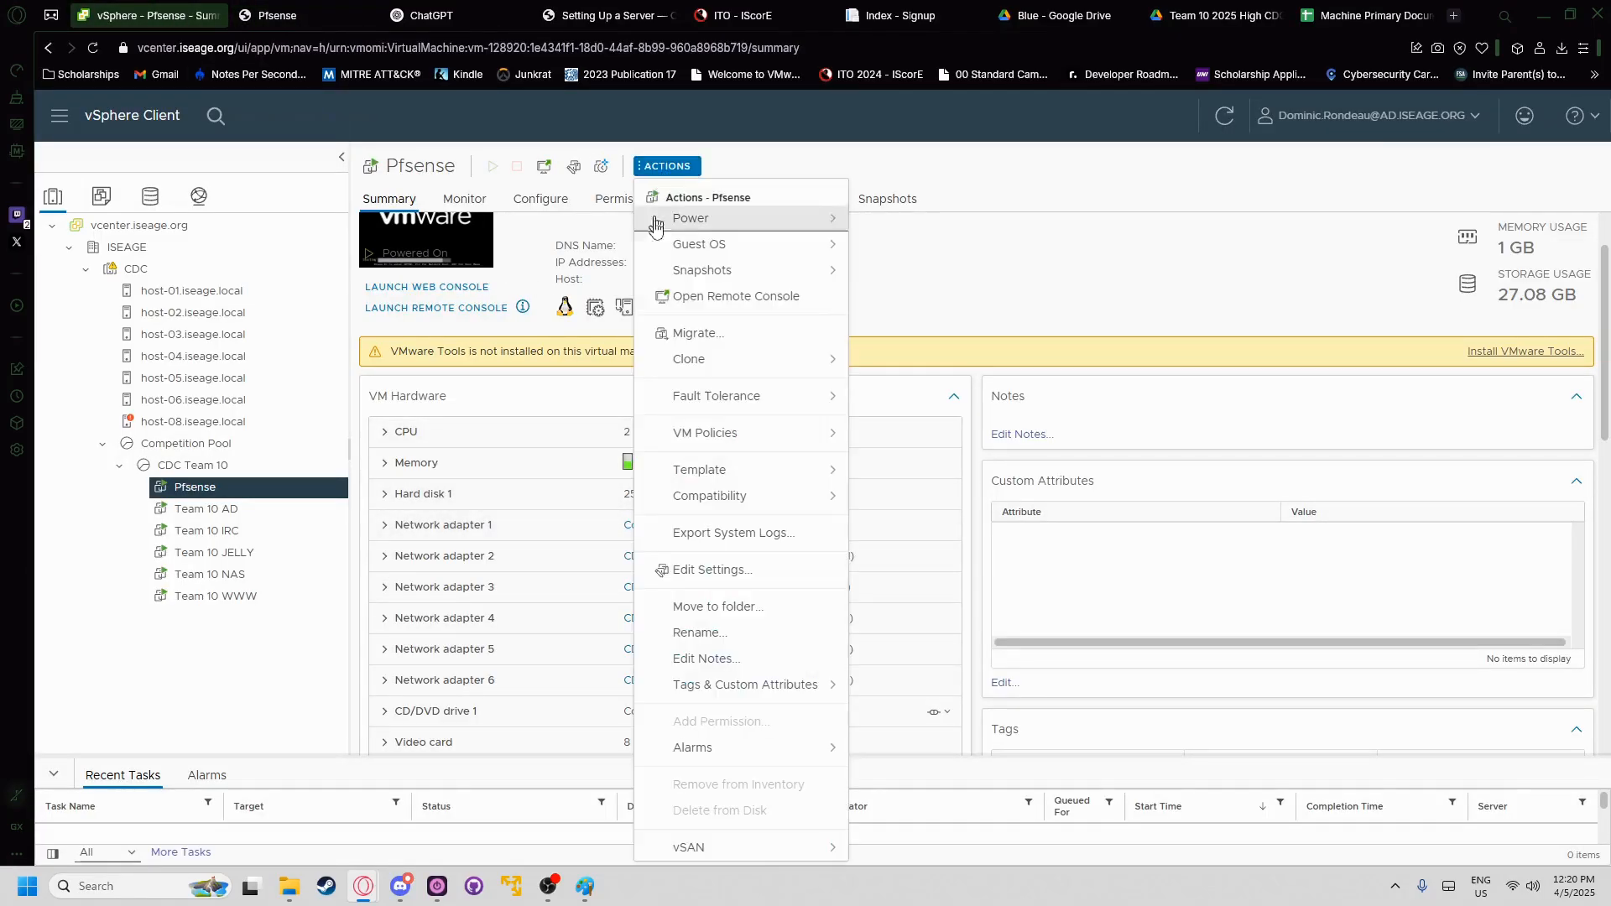
click(693, 574)
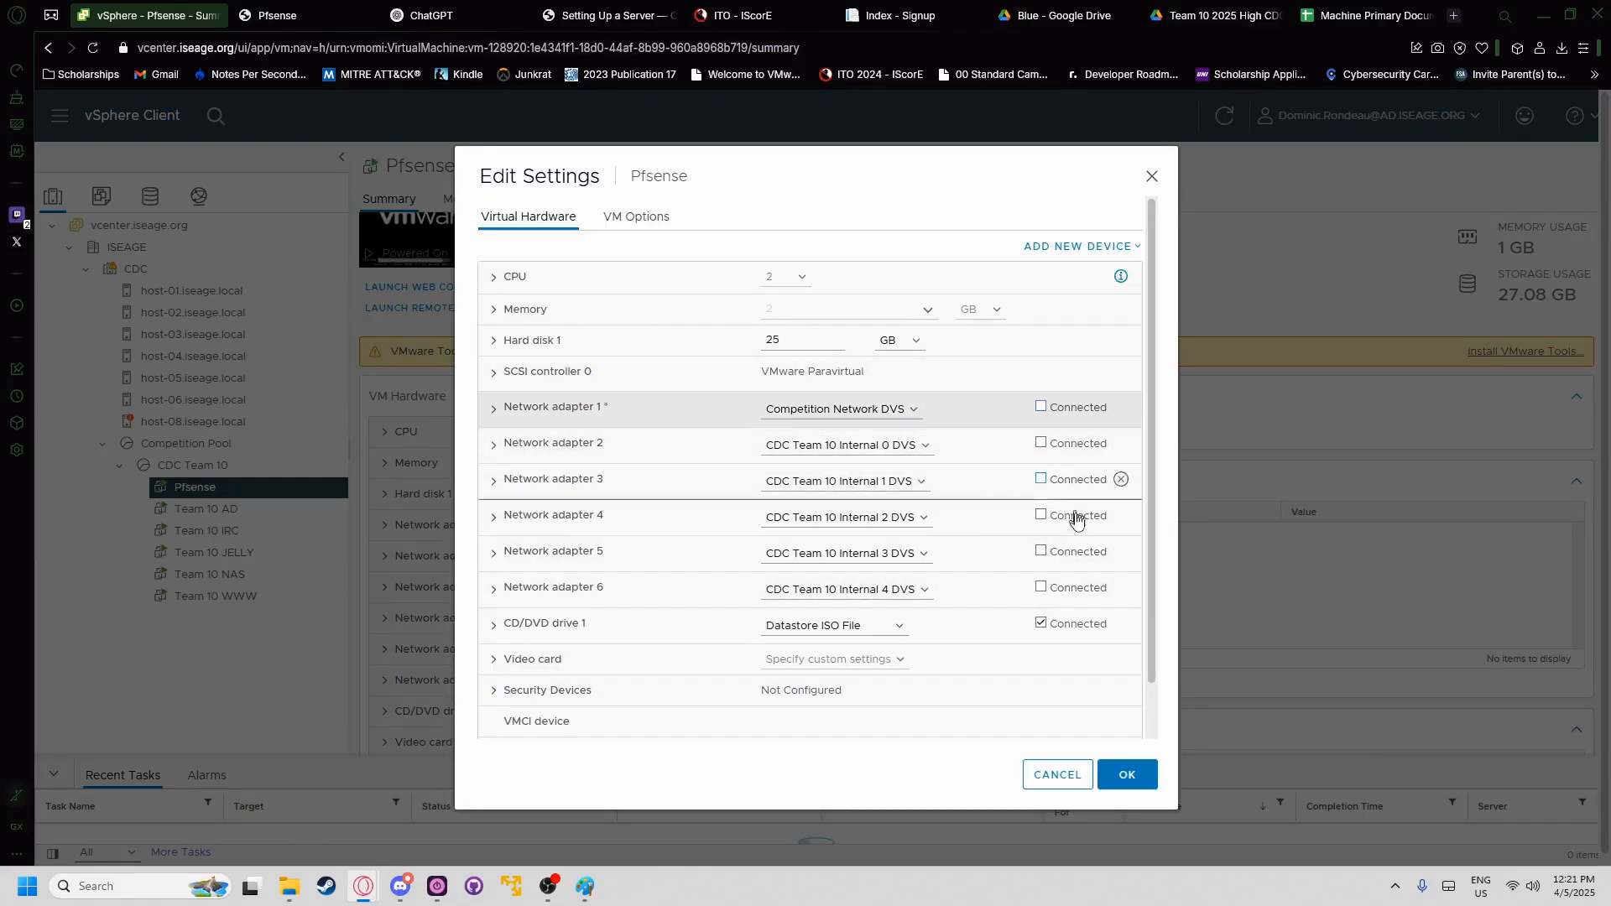
click(1109, 776)
- Return to the web console and start WAN interface auto-detection again with option a
click(367, 15)
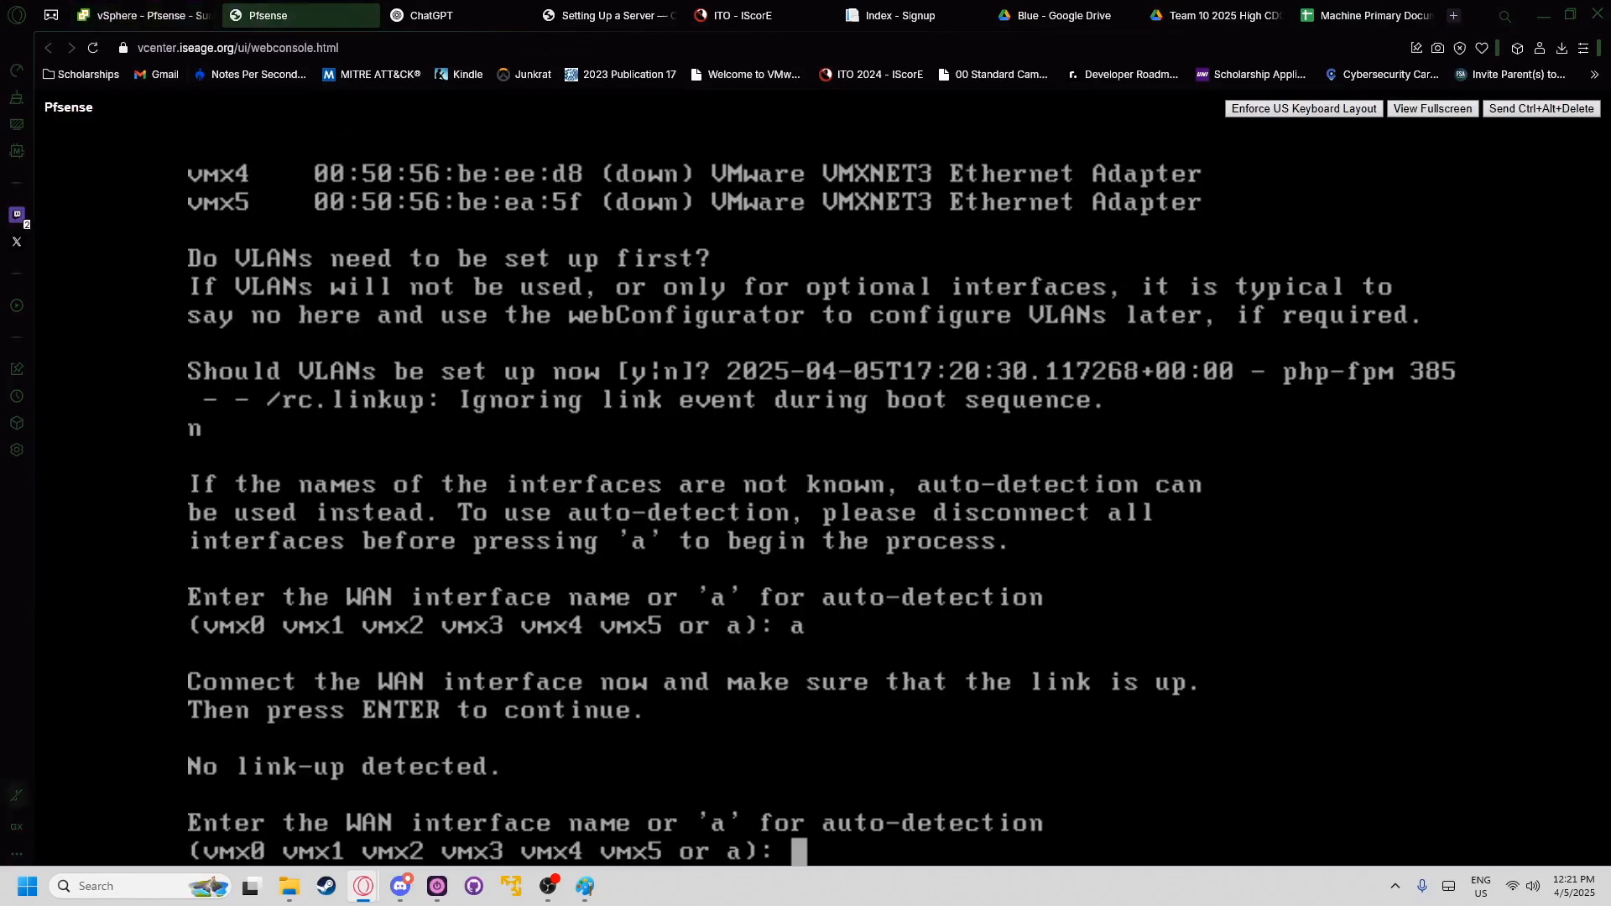
text(a)
key(Return)
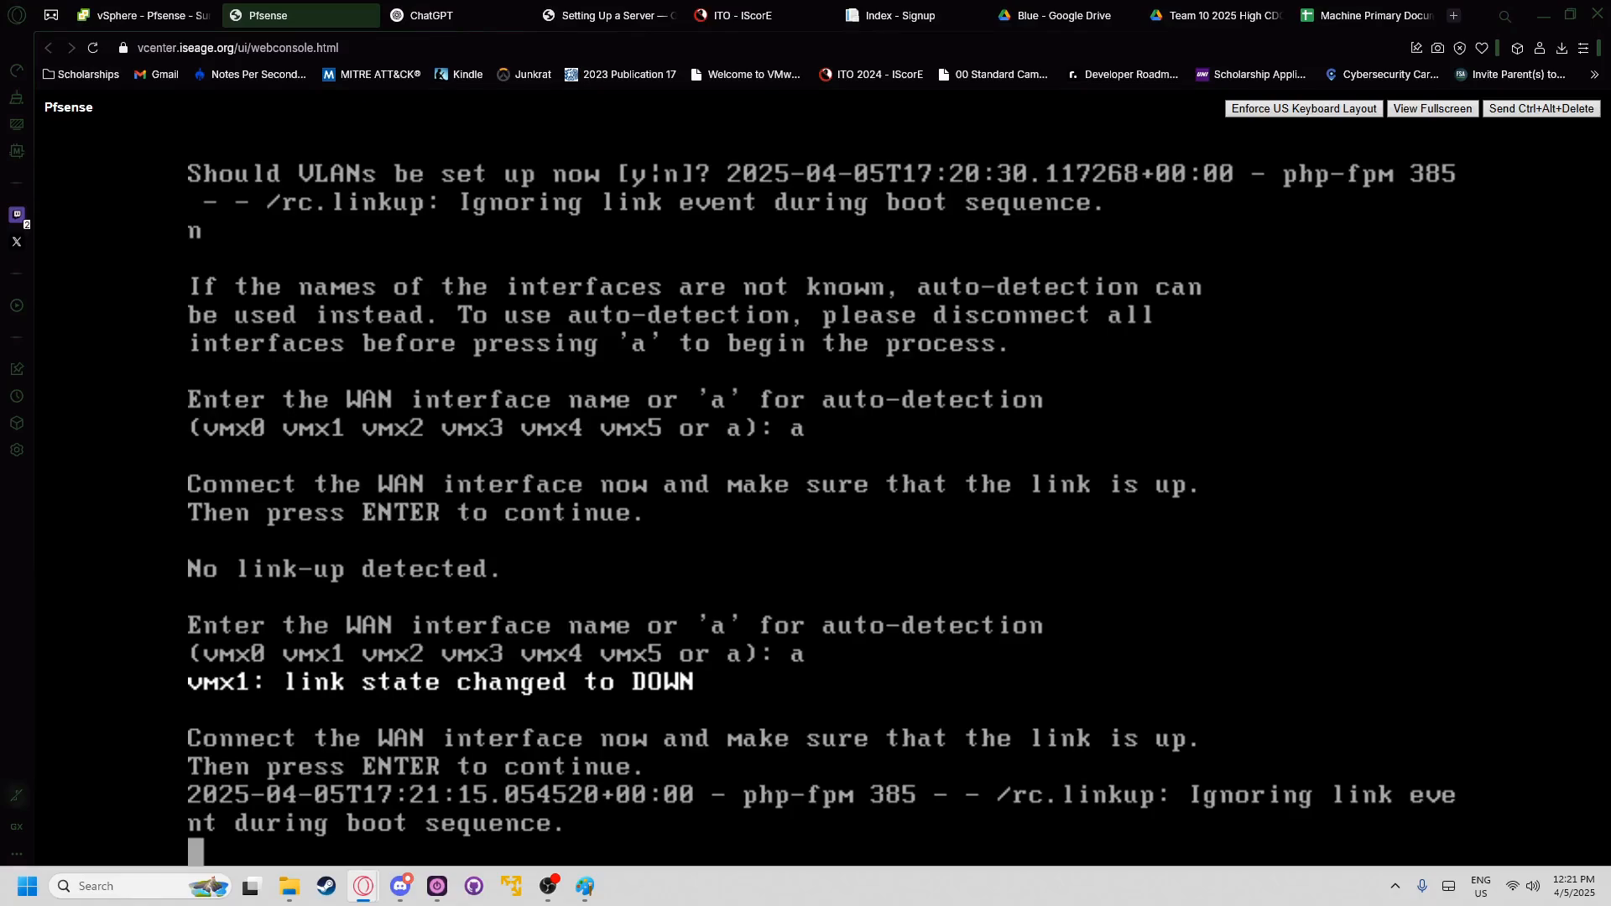
- Reconnect network adapter 1 in the virtual machine's settings and continue the WAN auto-detection in the web console
click(143, 15)
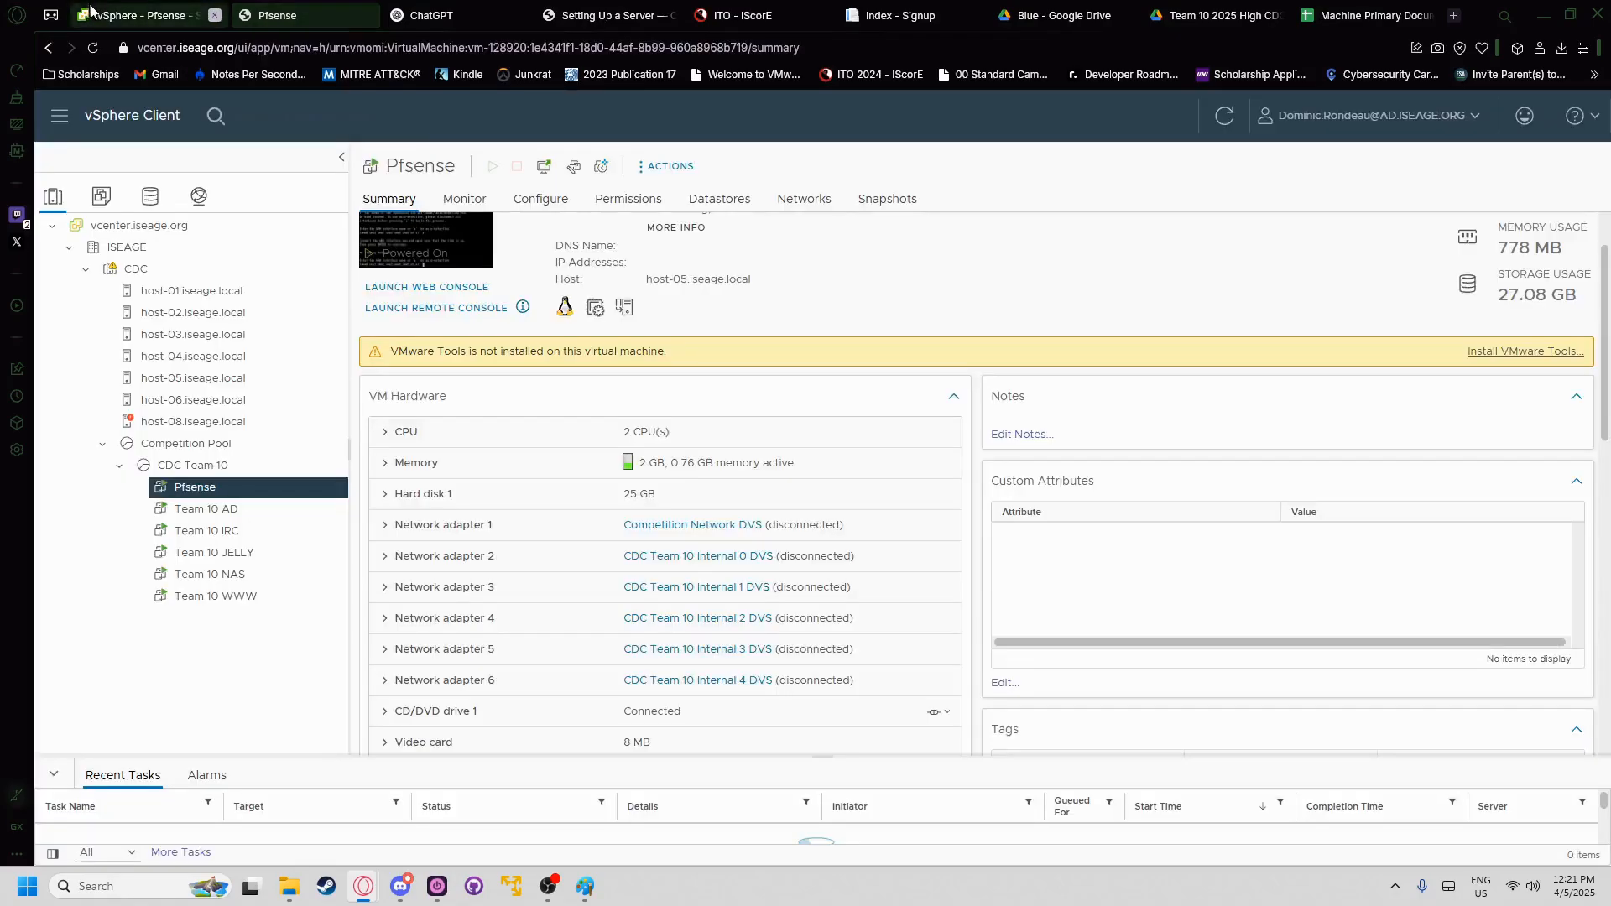
click(684, 166)
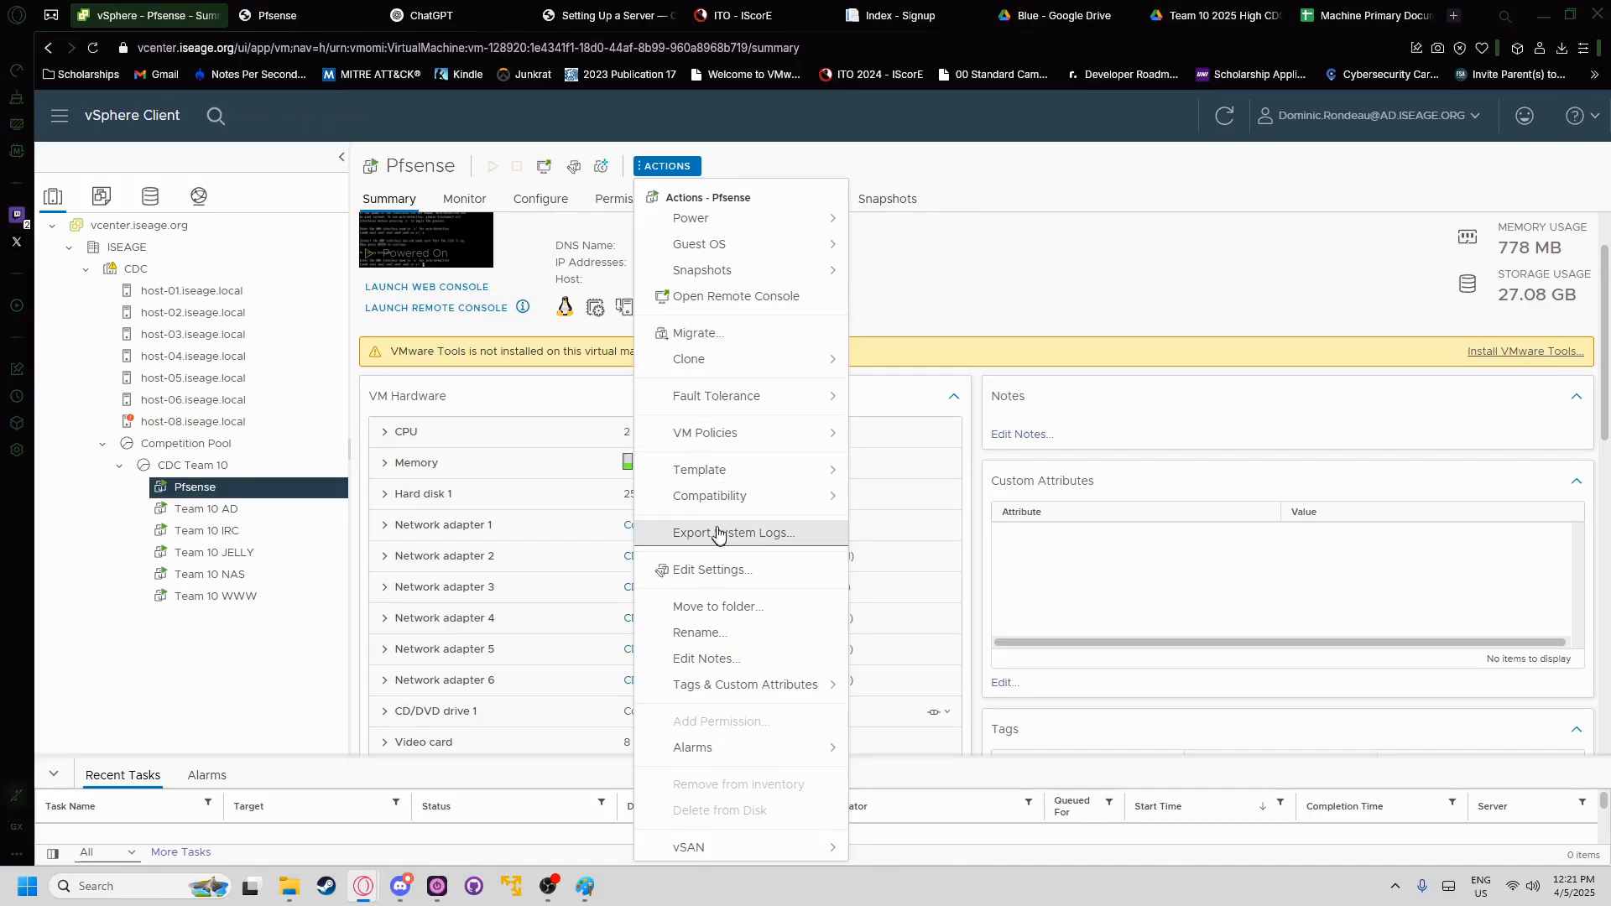
click(721, 570)
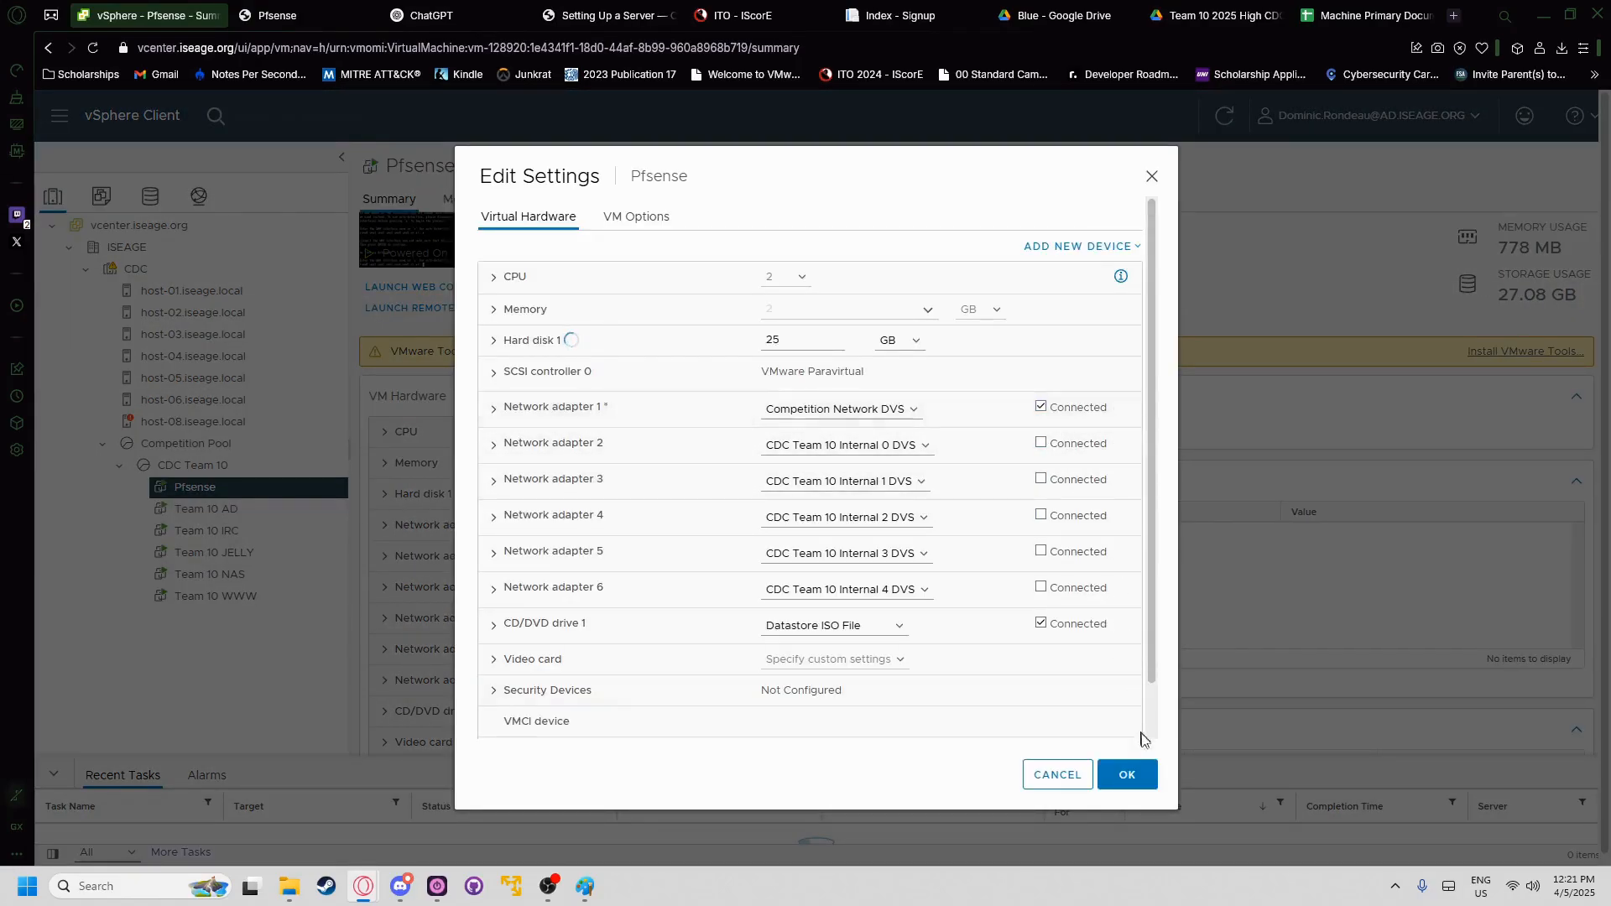
click(1127, 774)
click(319, 15)
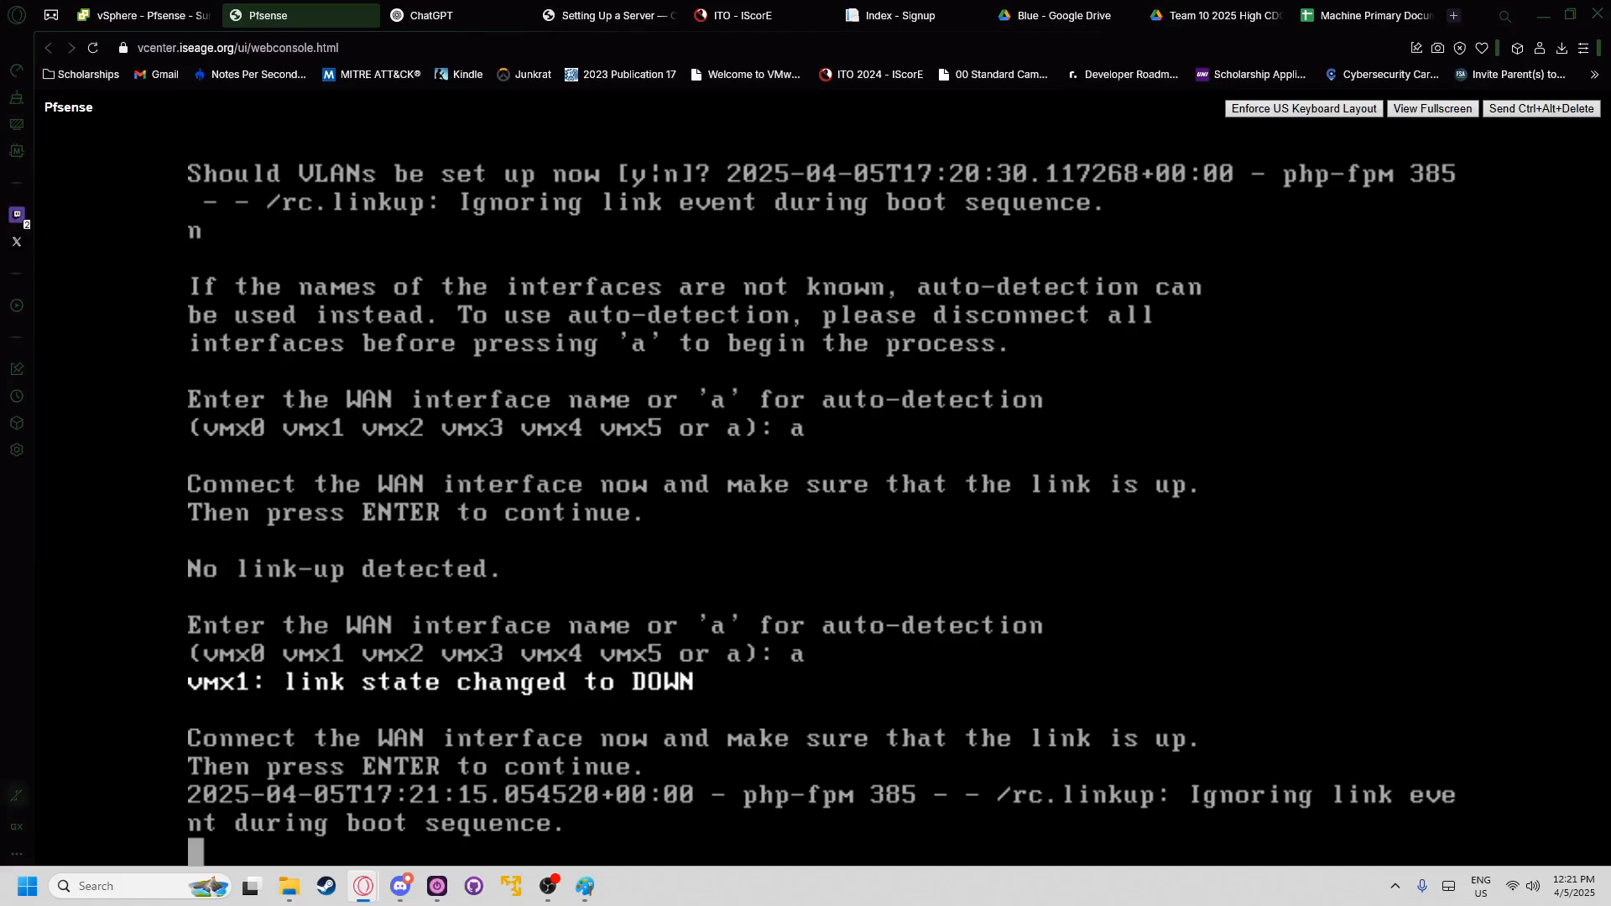
key(Return)
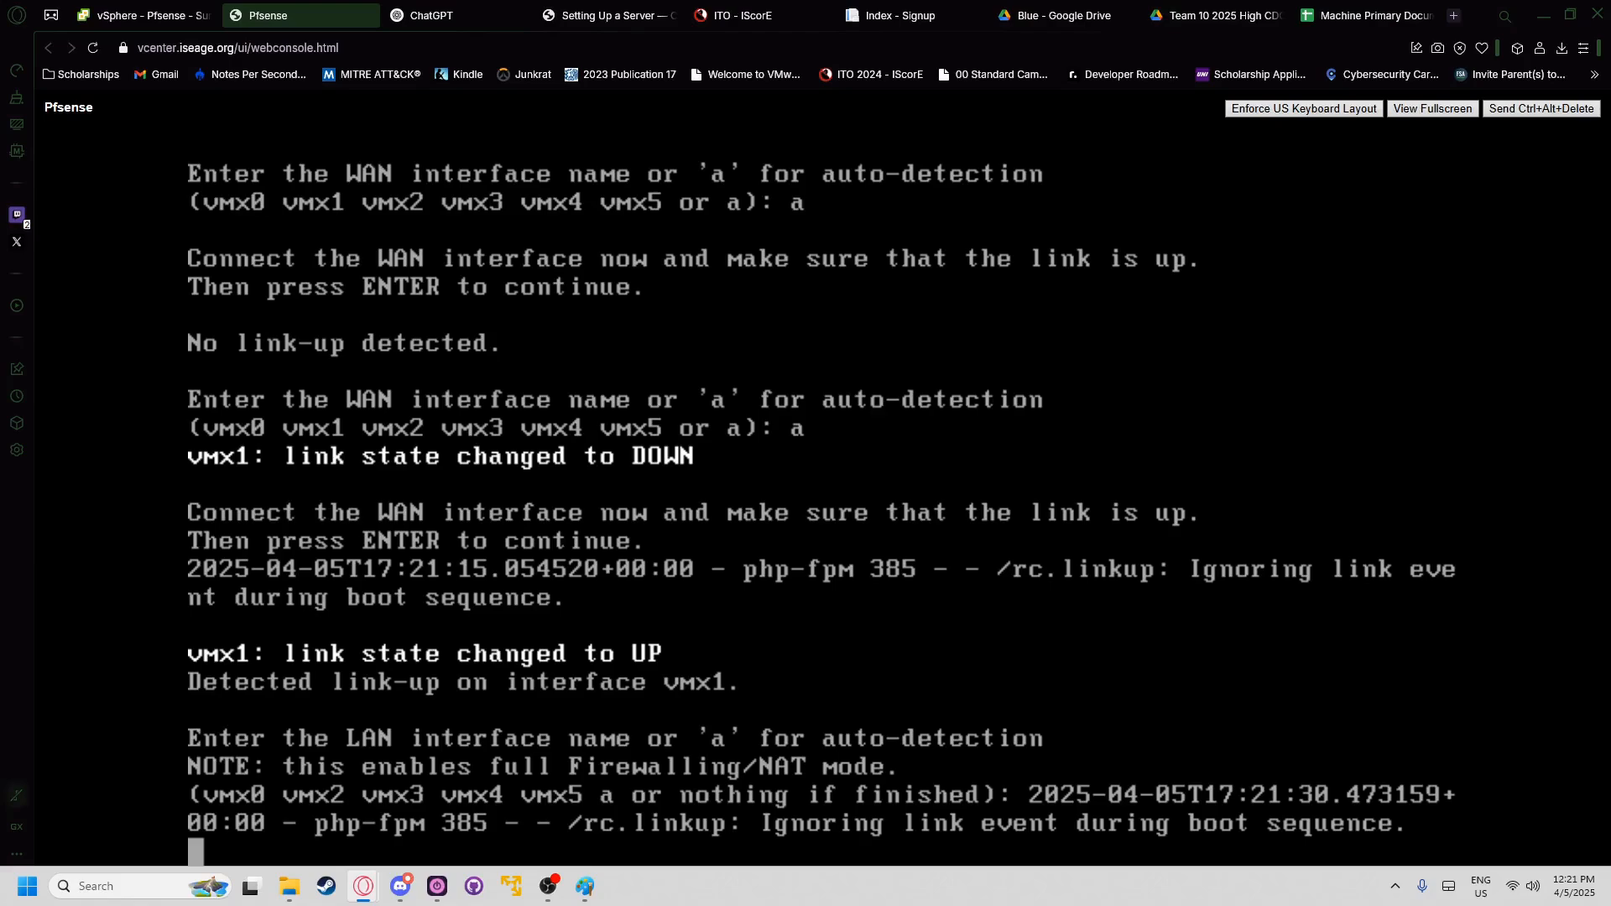
- Start LAN interface auto-detection with option a and connect network adapter 2, on CDC Team 10 Internal 0 DVS, in the virtual machine's settings
text(a)
key(Return)
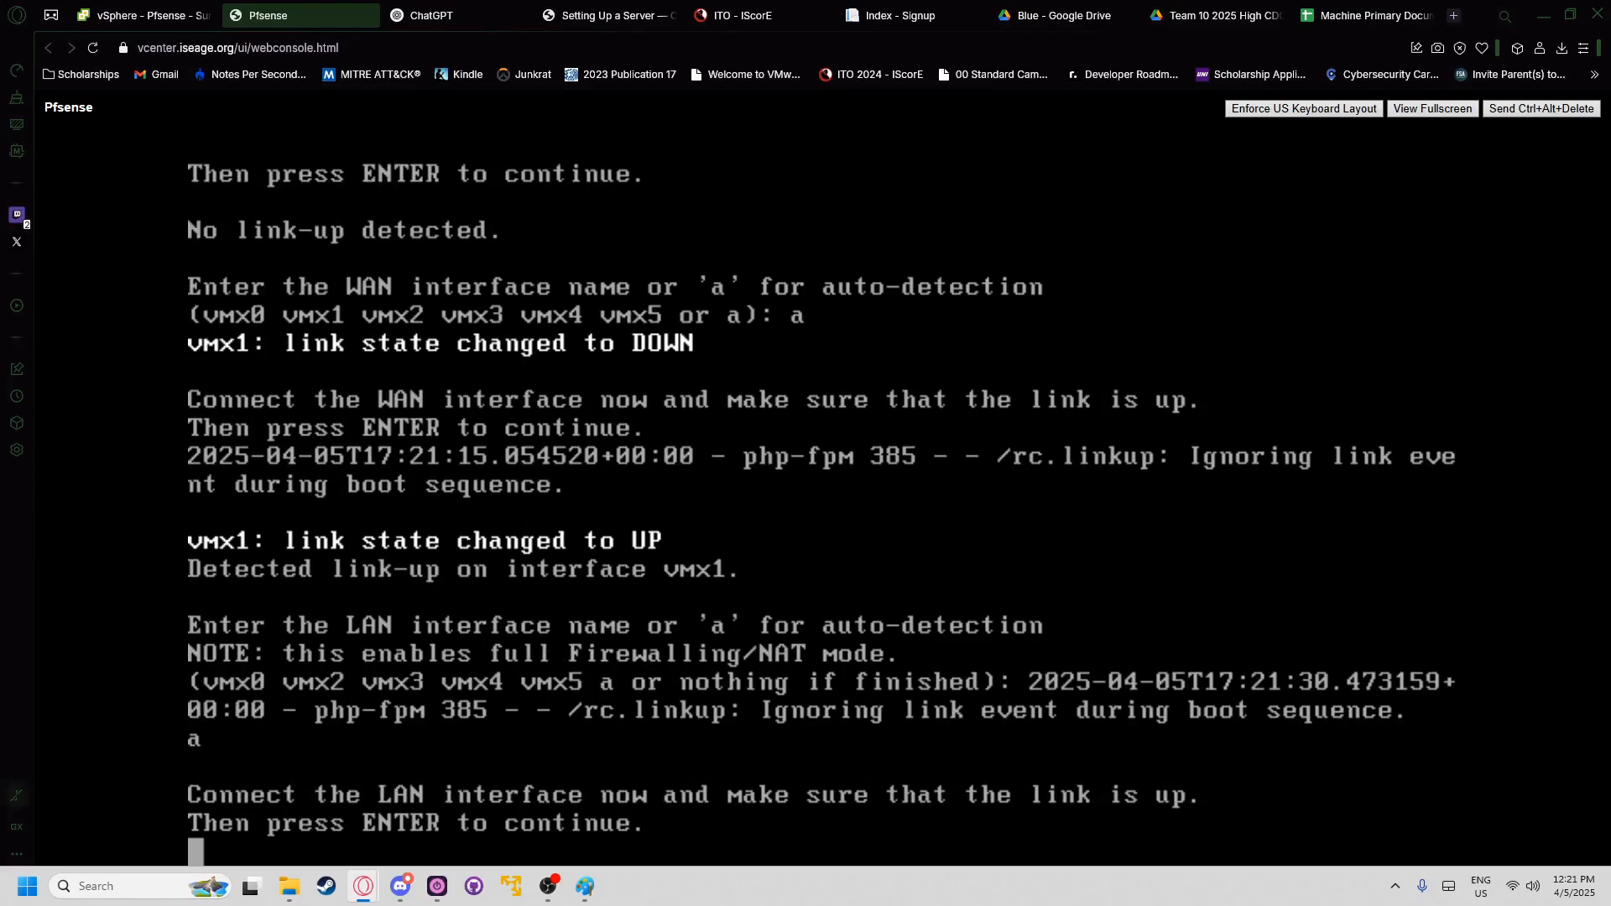
click(206, 15)
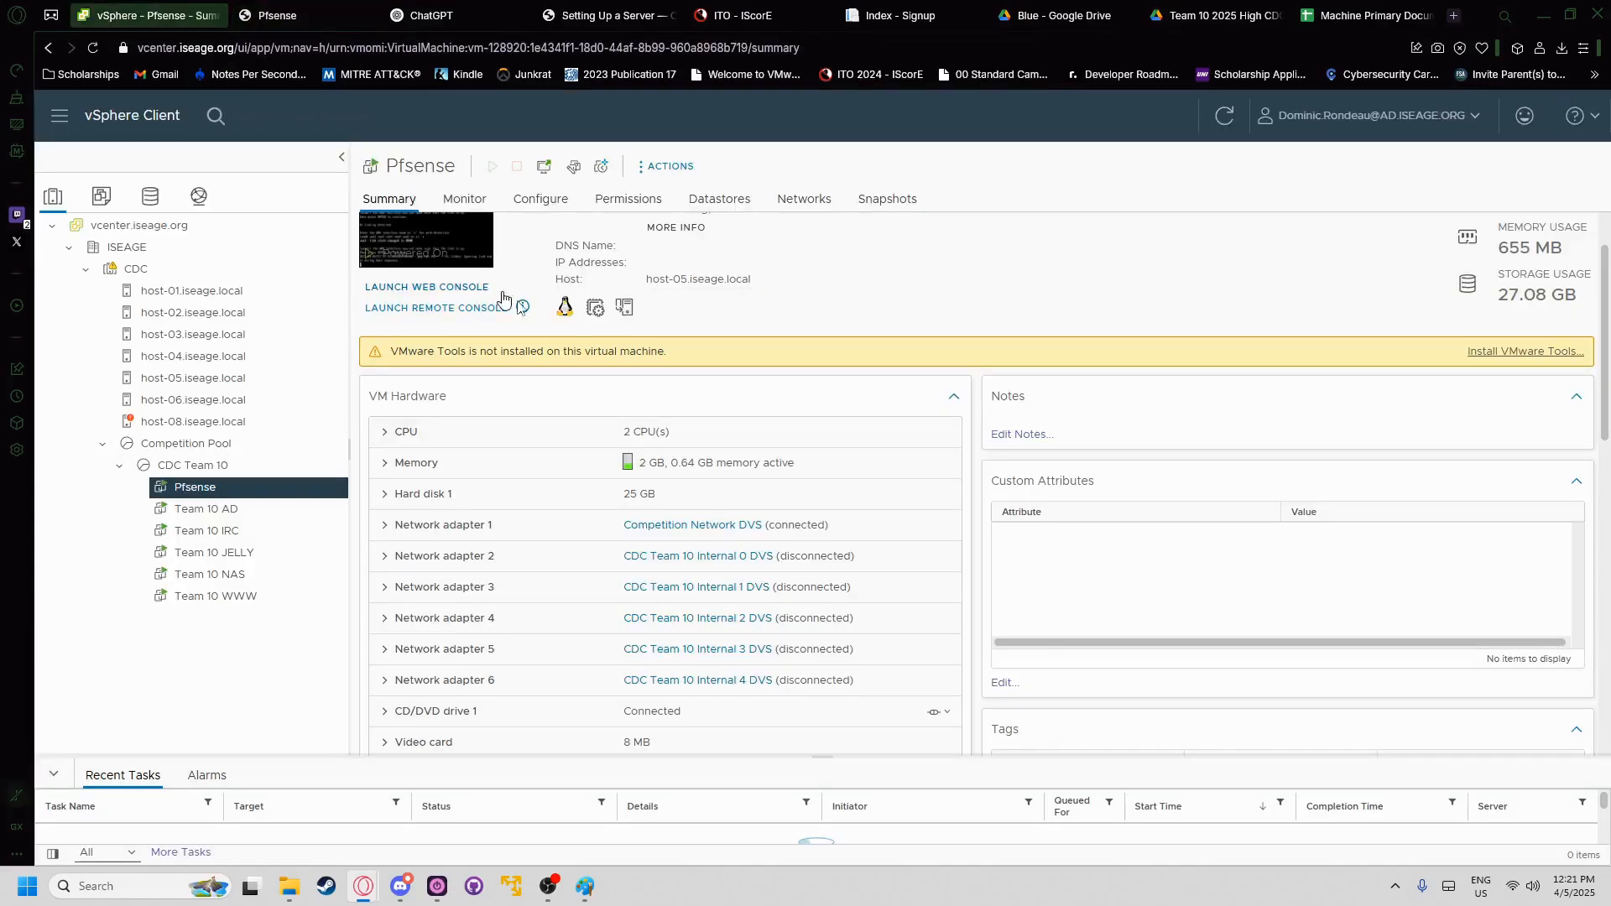
click(669, 165)
click(717, 571)
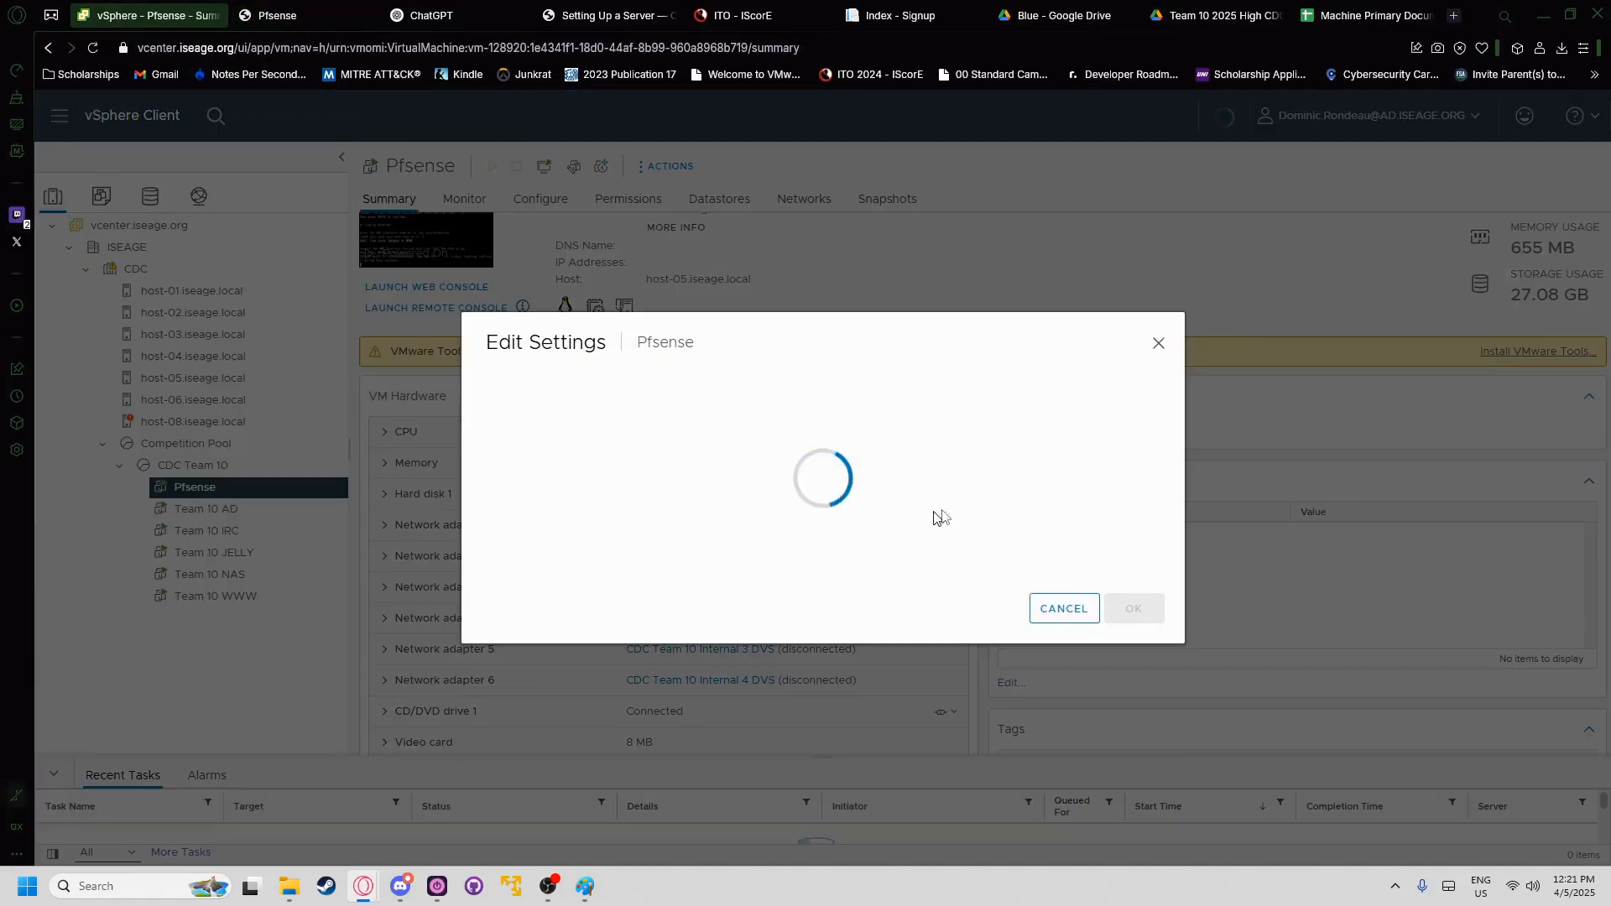
click(1041, 442)
click(1142, 763)
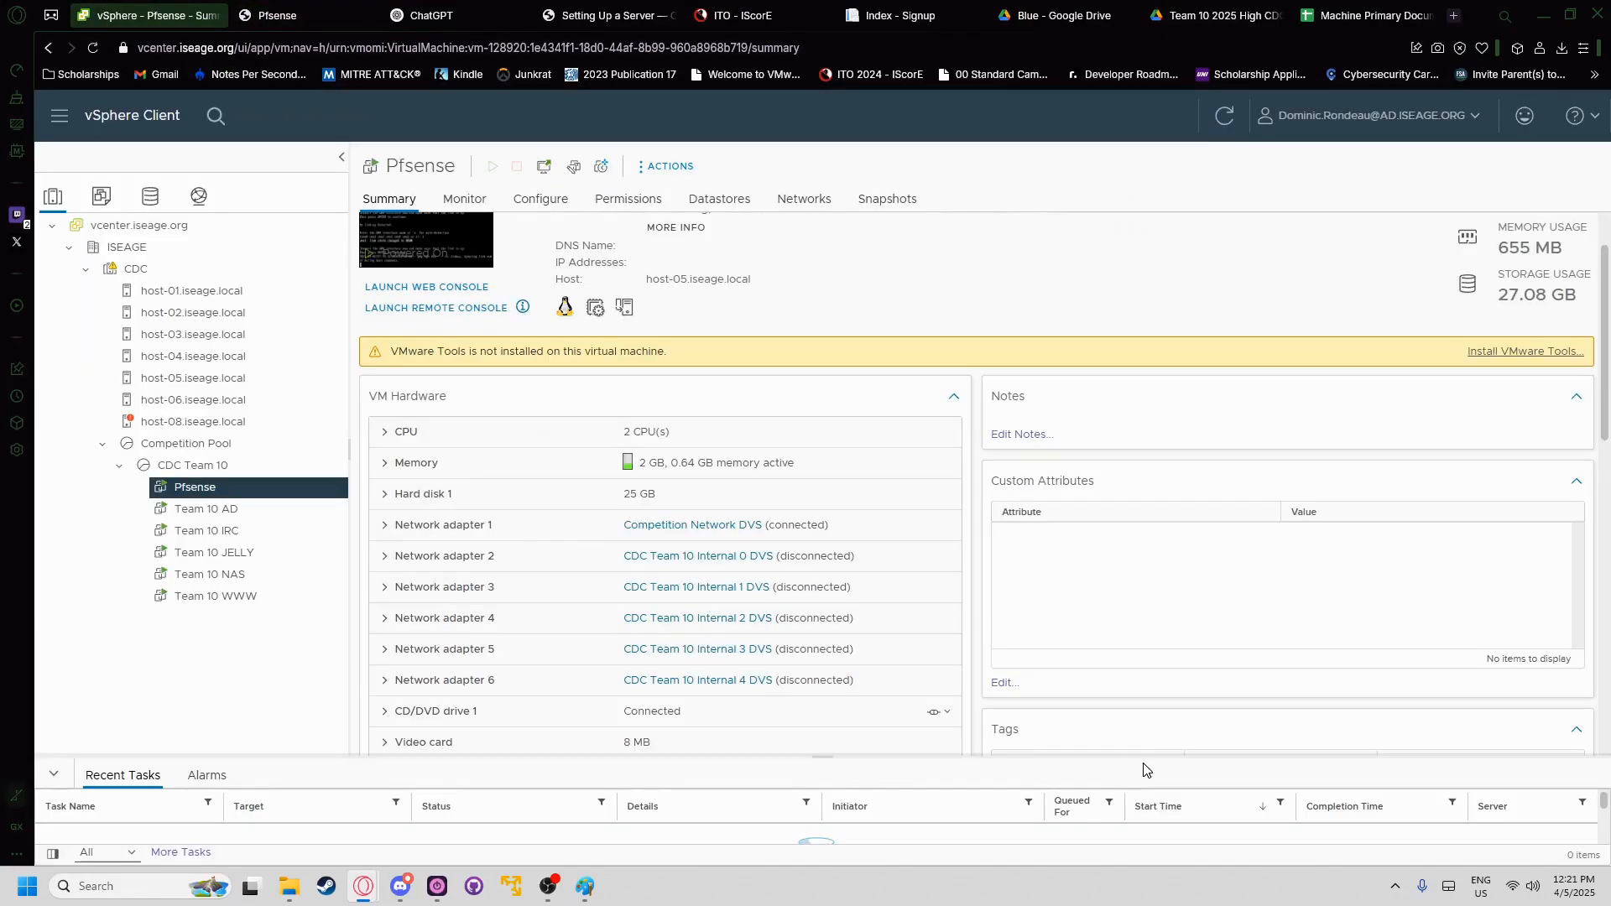
- Continue the LAN auto-detection in the web console and return to the Pfsense summary in vSphere
click(277, 15)
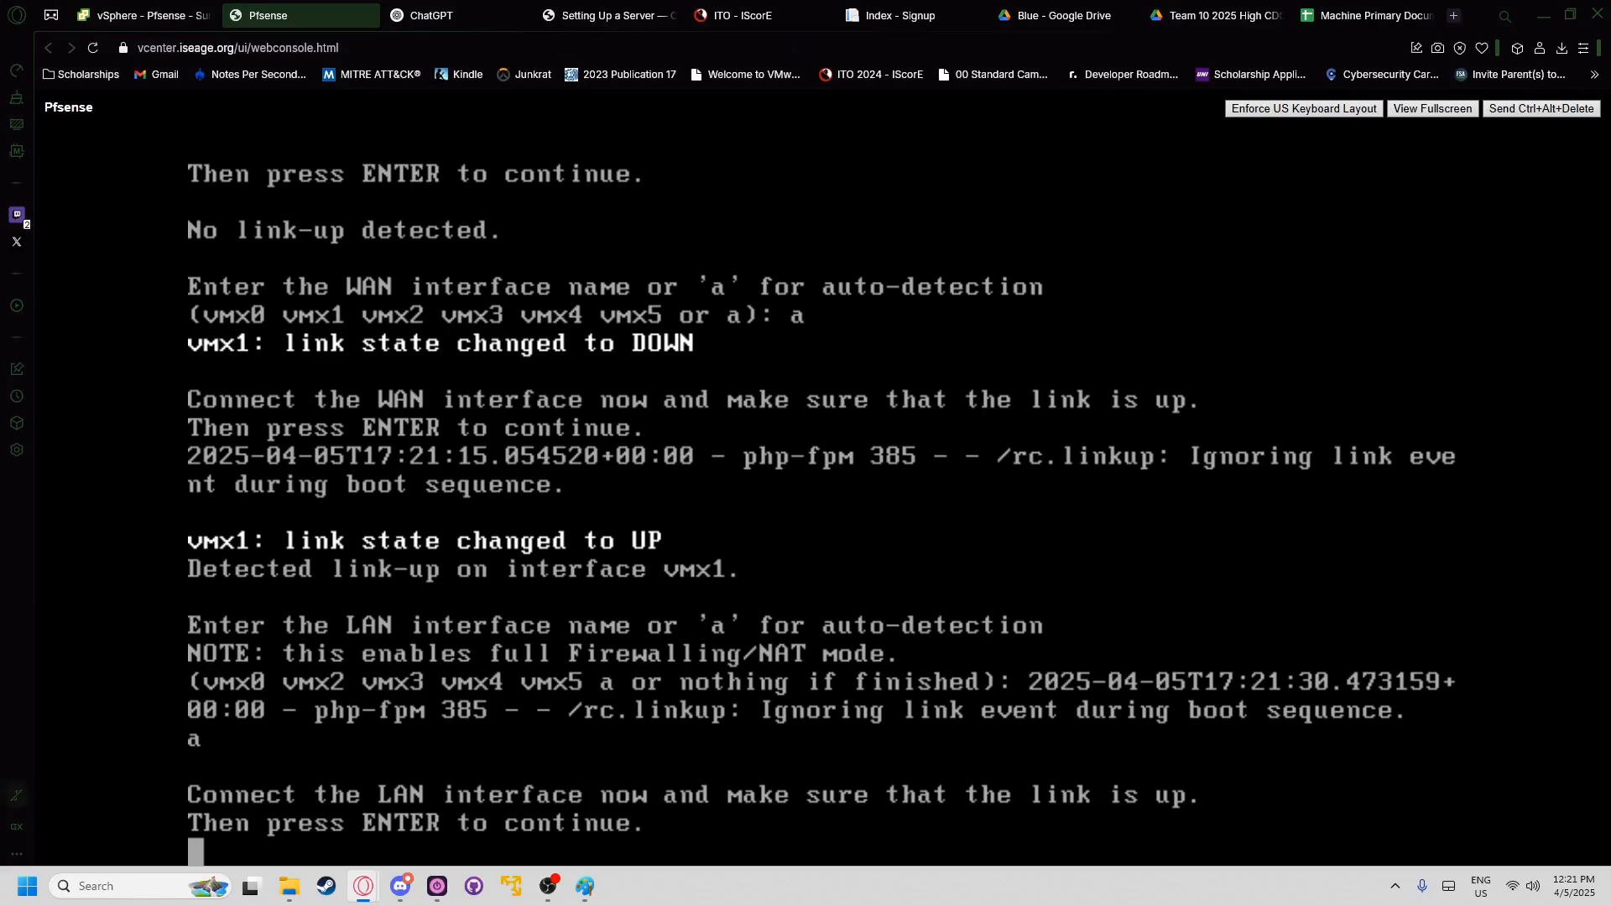
key(Return)
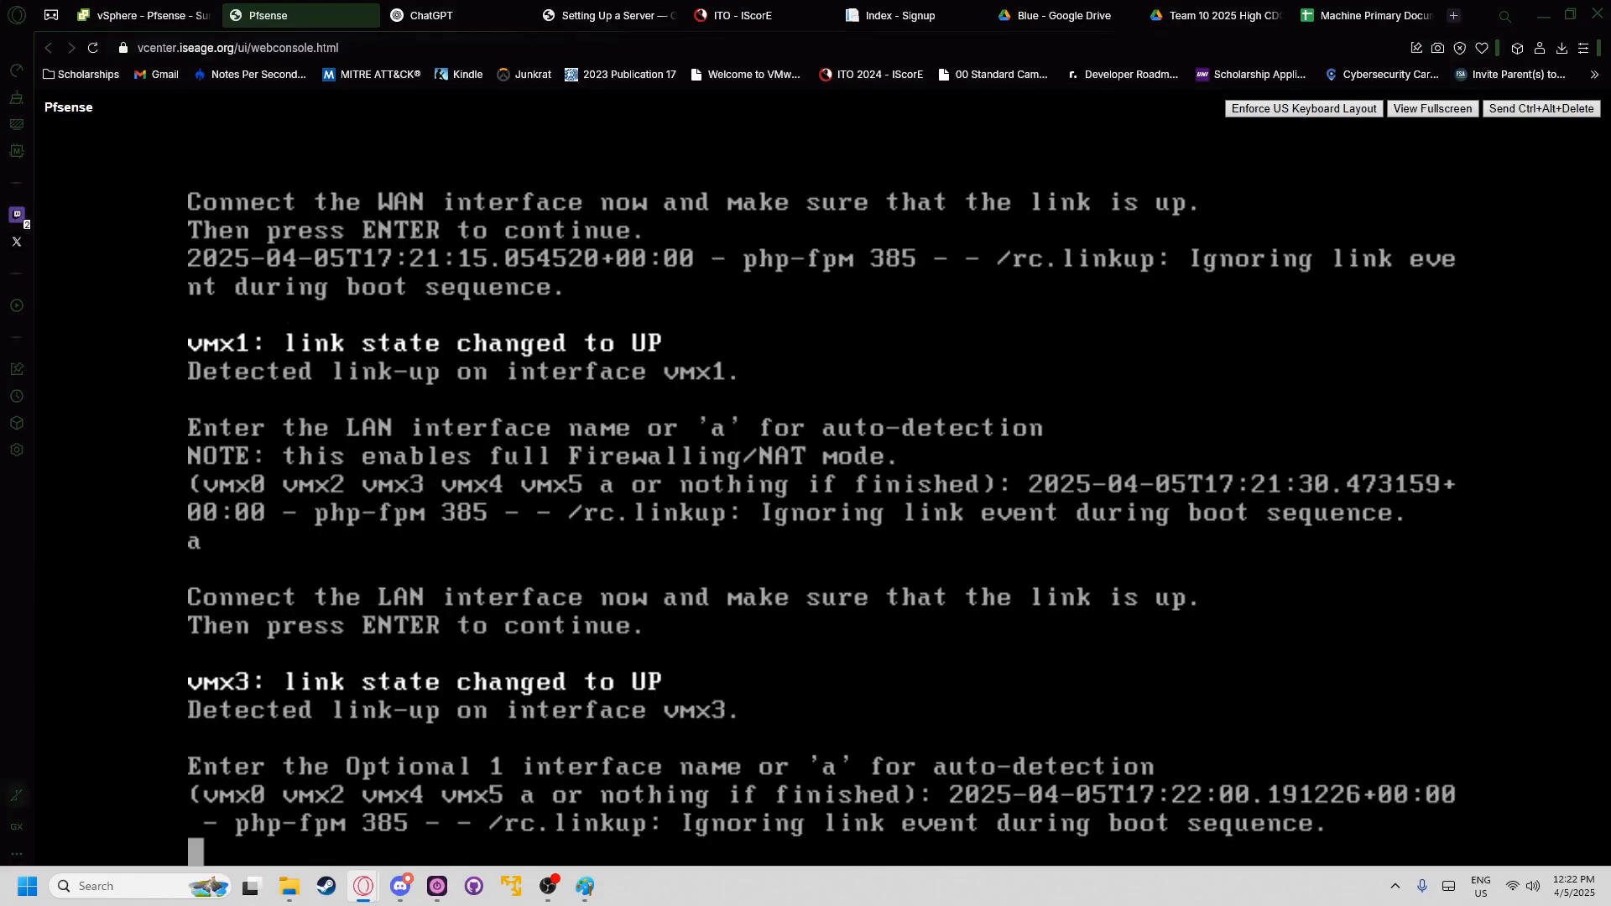
click(145, 16)
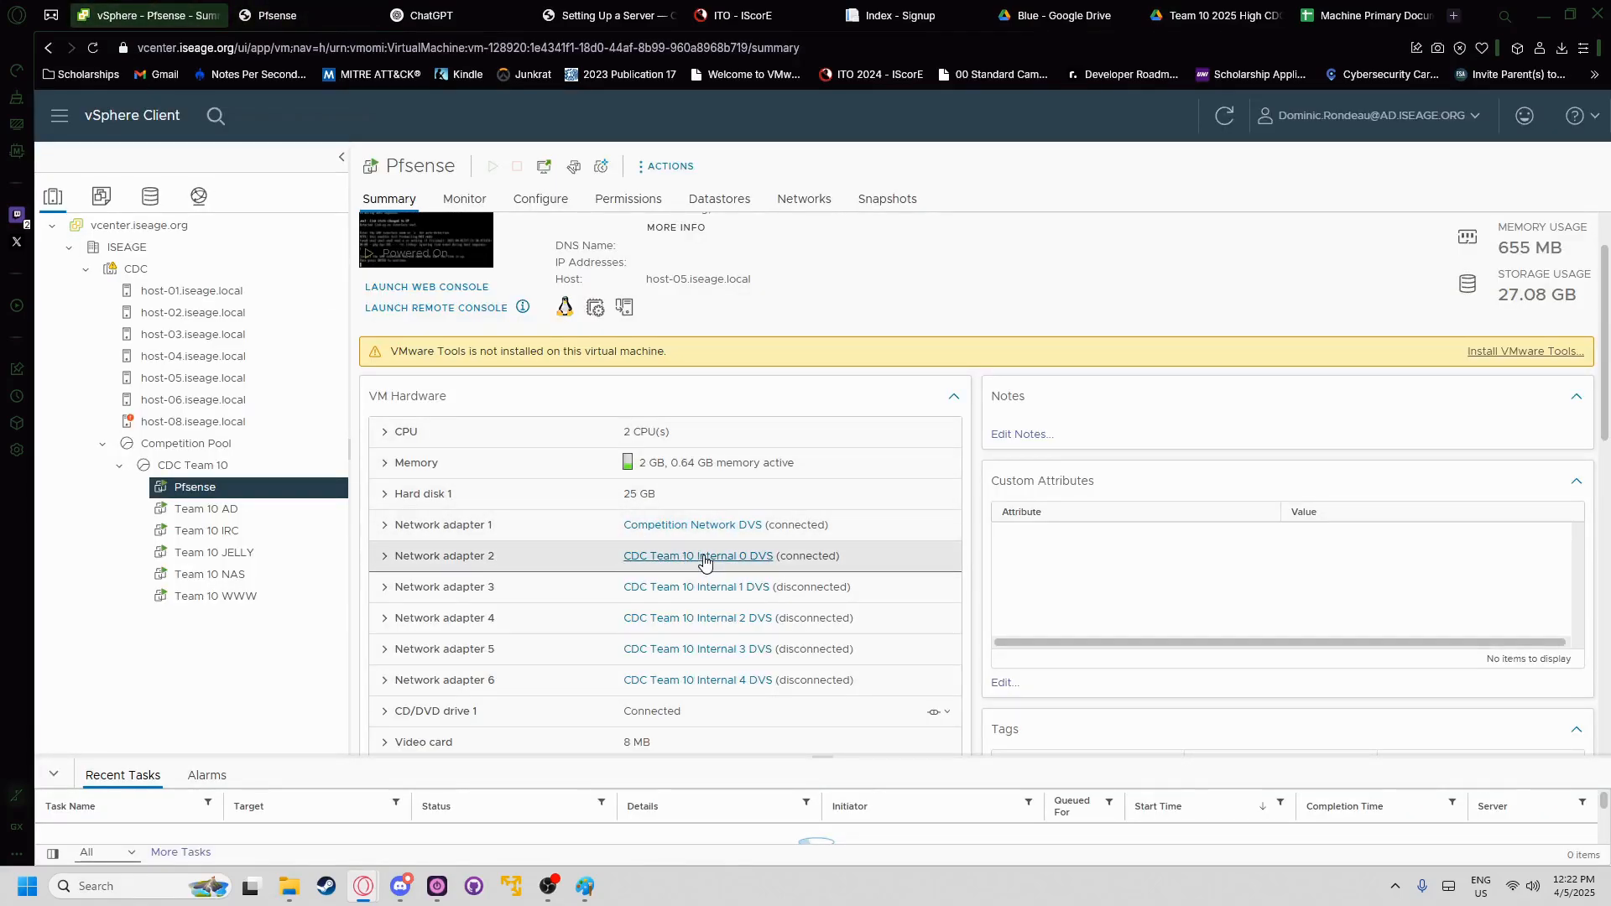
- Start Optional 1 auto-detection with option a in the web console and connect network adapter 3, on CDC Team 10 Internal 1 DVS, in the virtual machine's settings
click(268, 15)
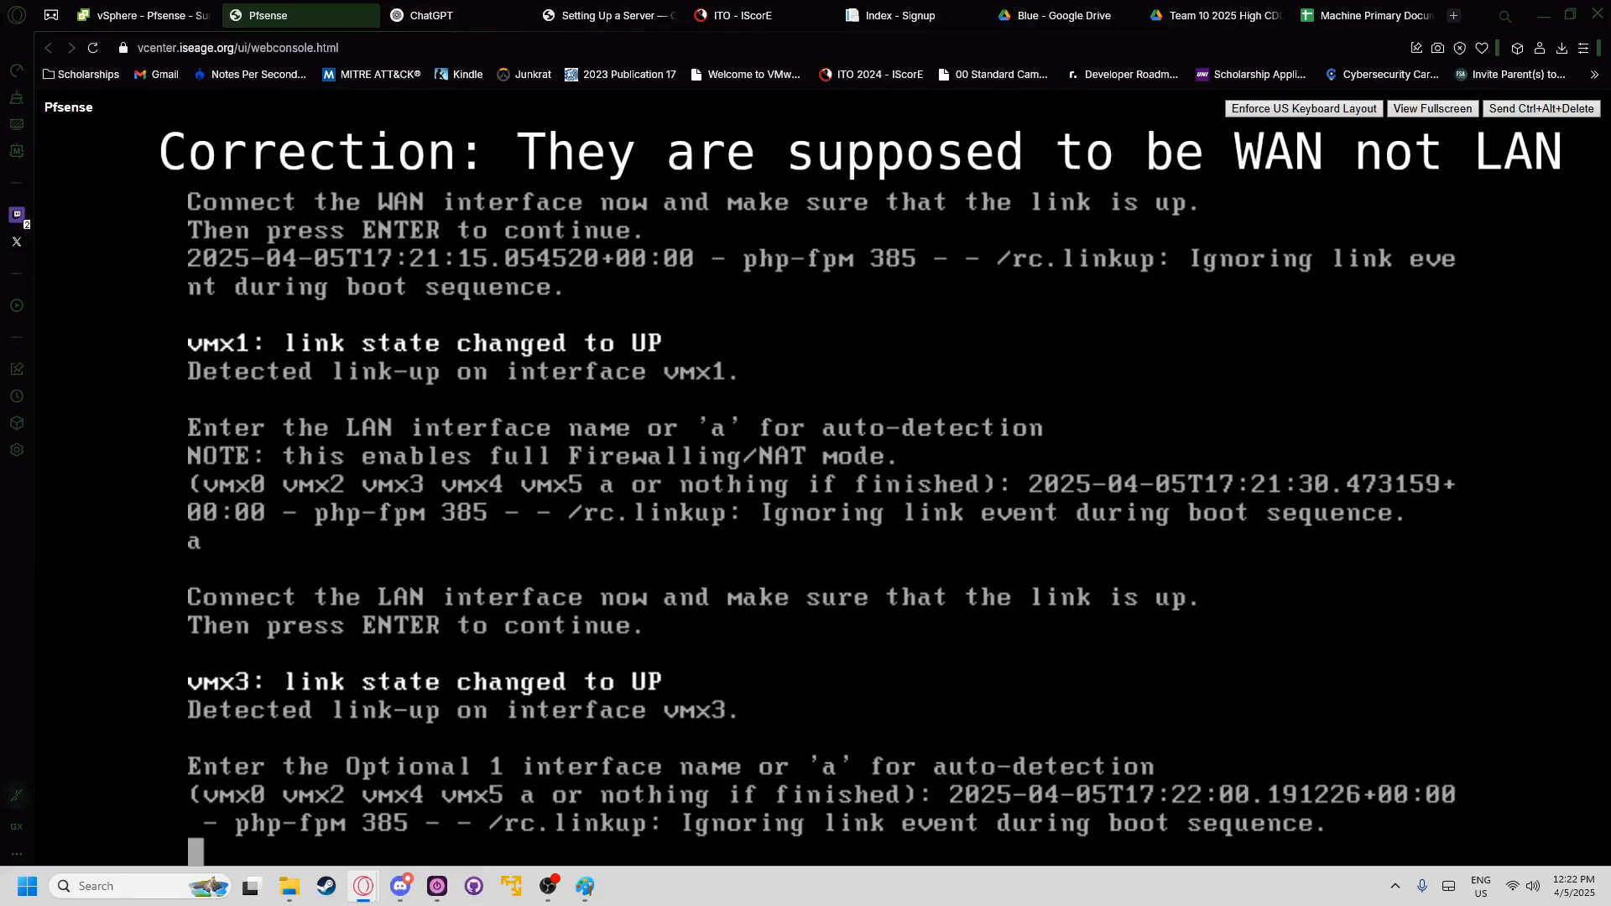
text(a)
key(Return)
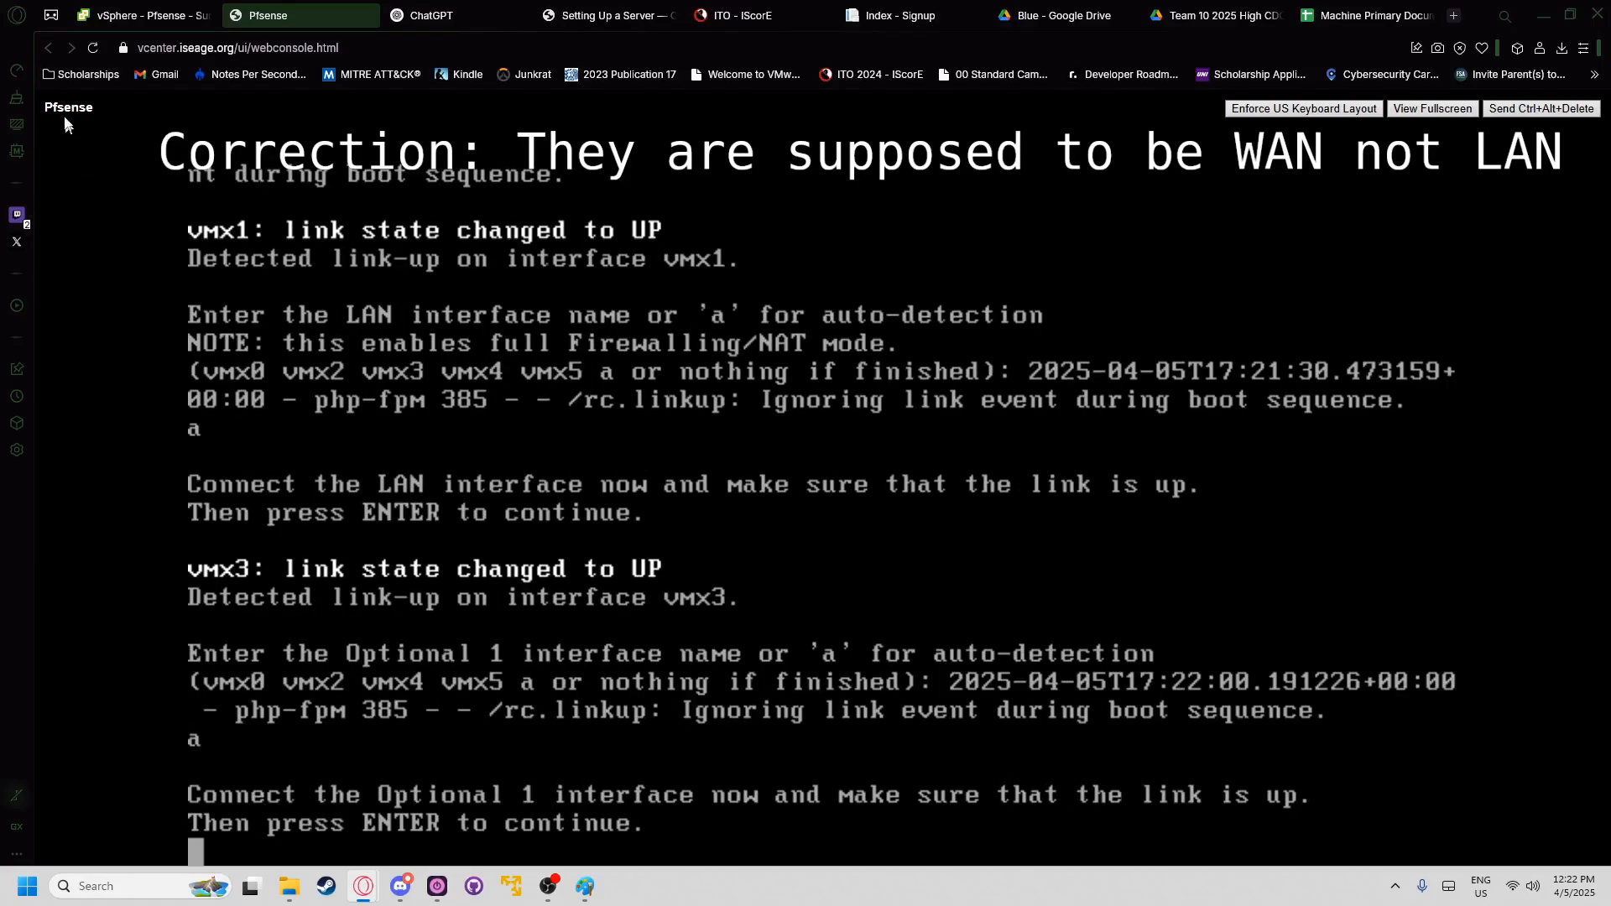
key(ctrl+shift+Tab)
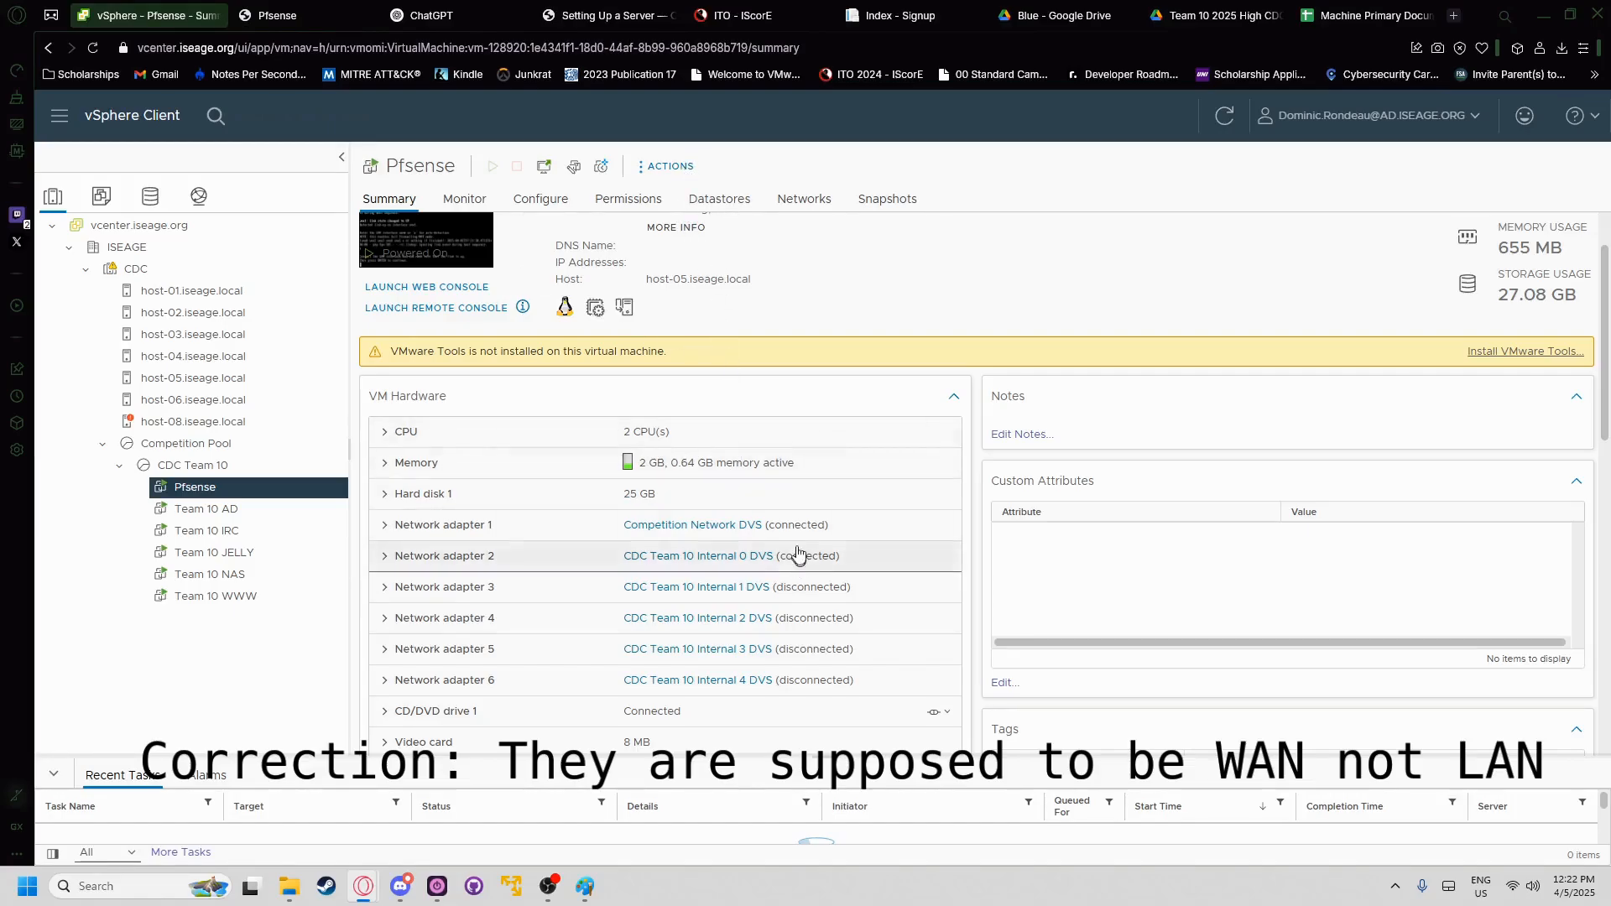
click(658, 167)
click(737, 569)
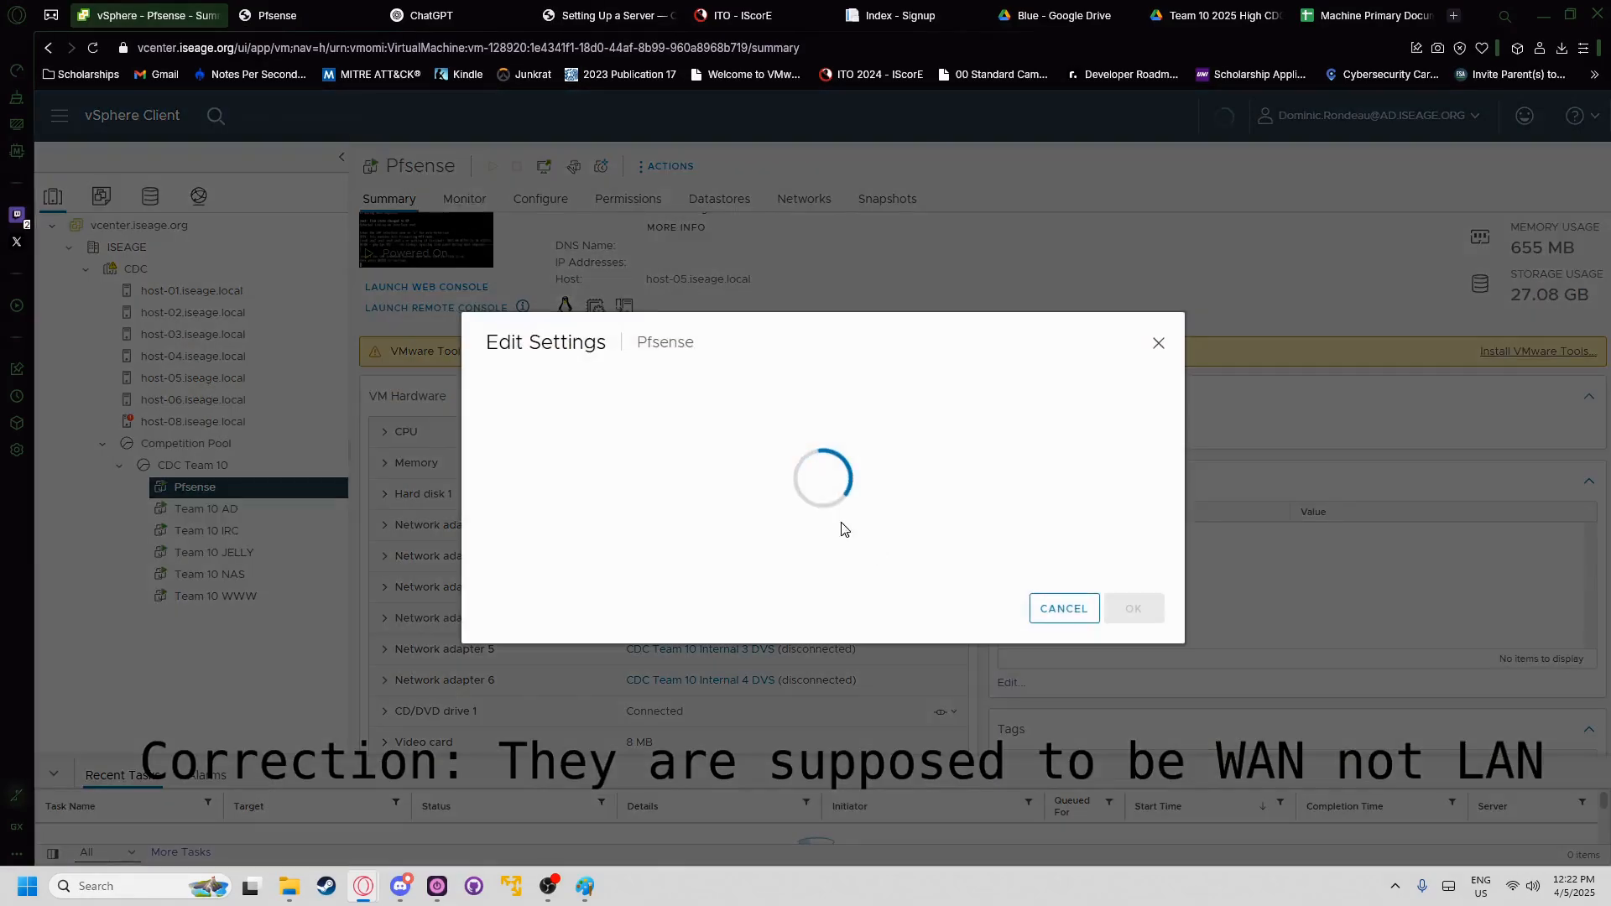
click(1042, 479)
click(1127, 774)
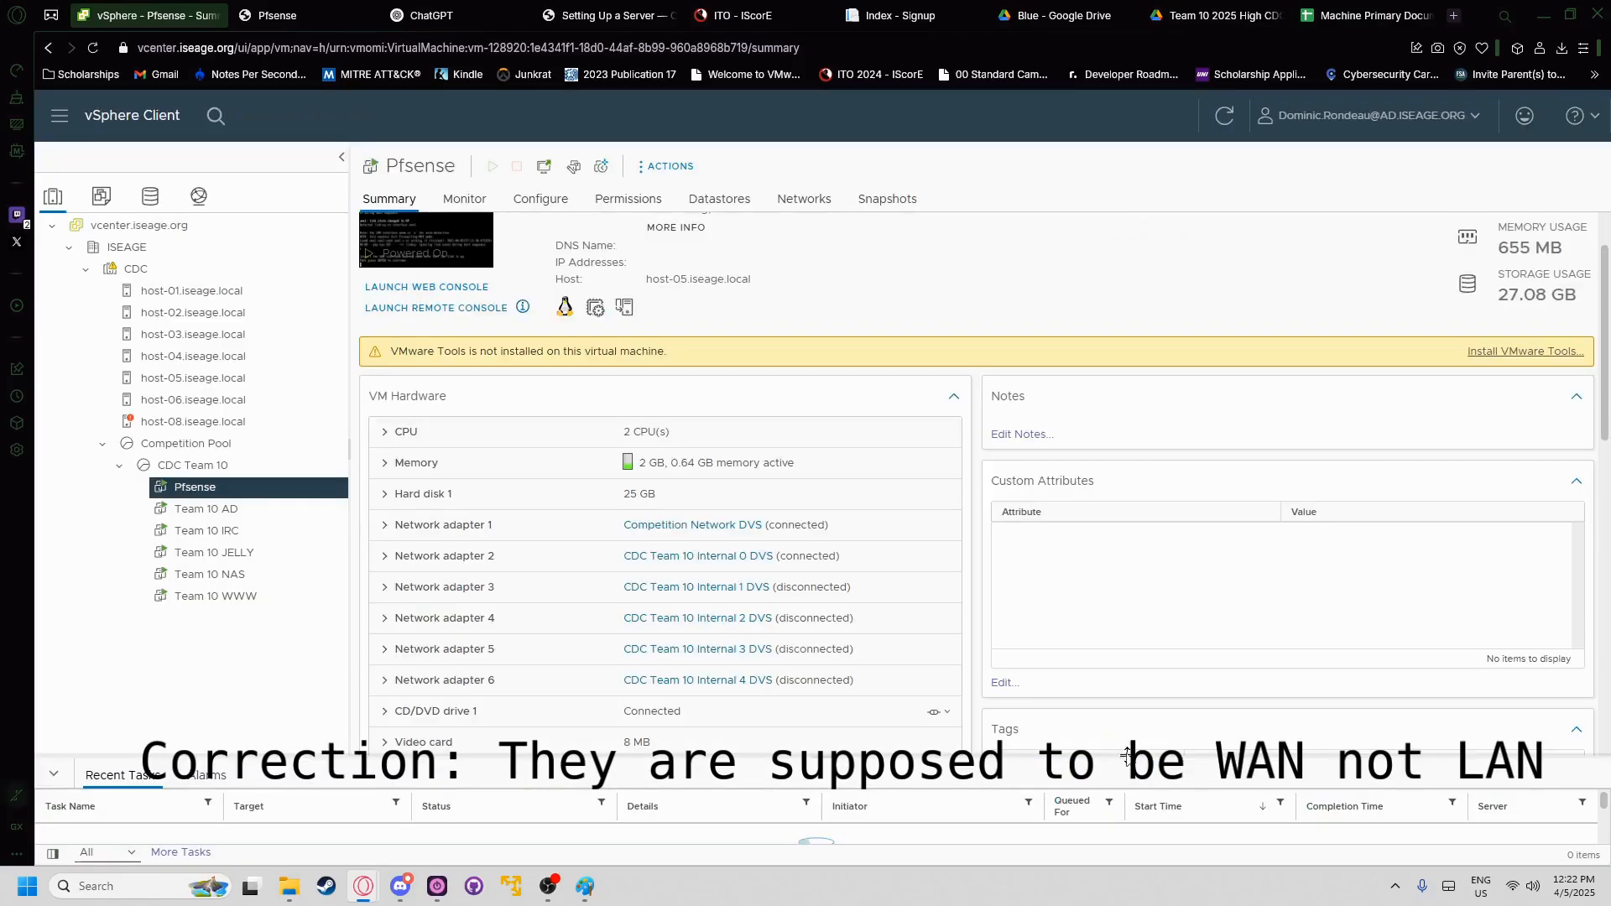
- Continue the Optional 1 auto-detection in the web console and start Optional 2 auto-detection with option a
click(316, 12)
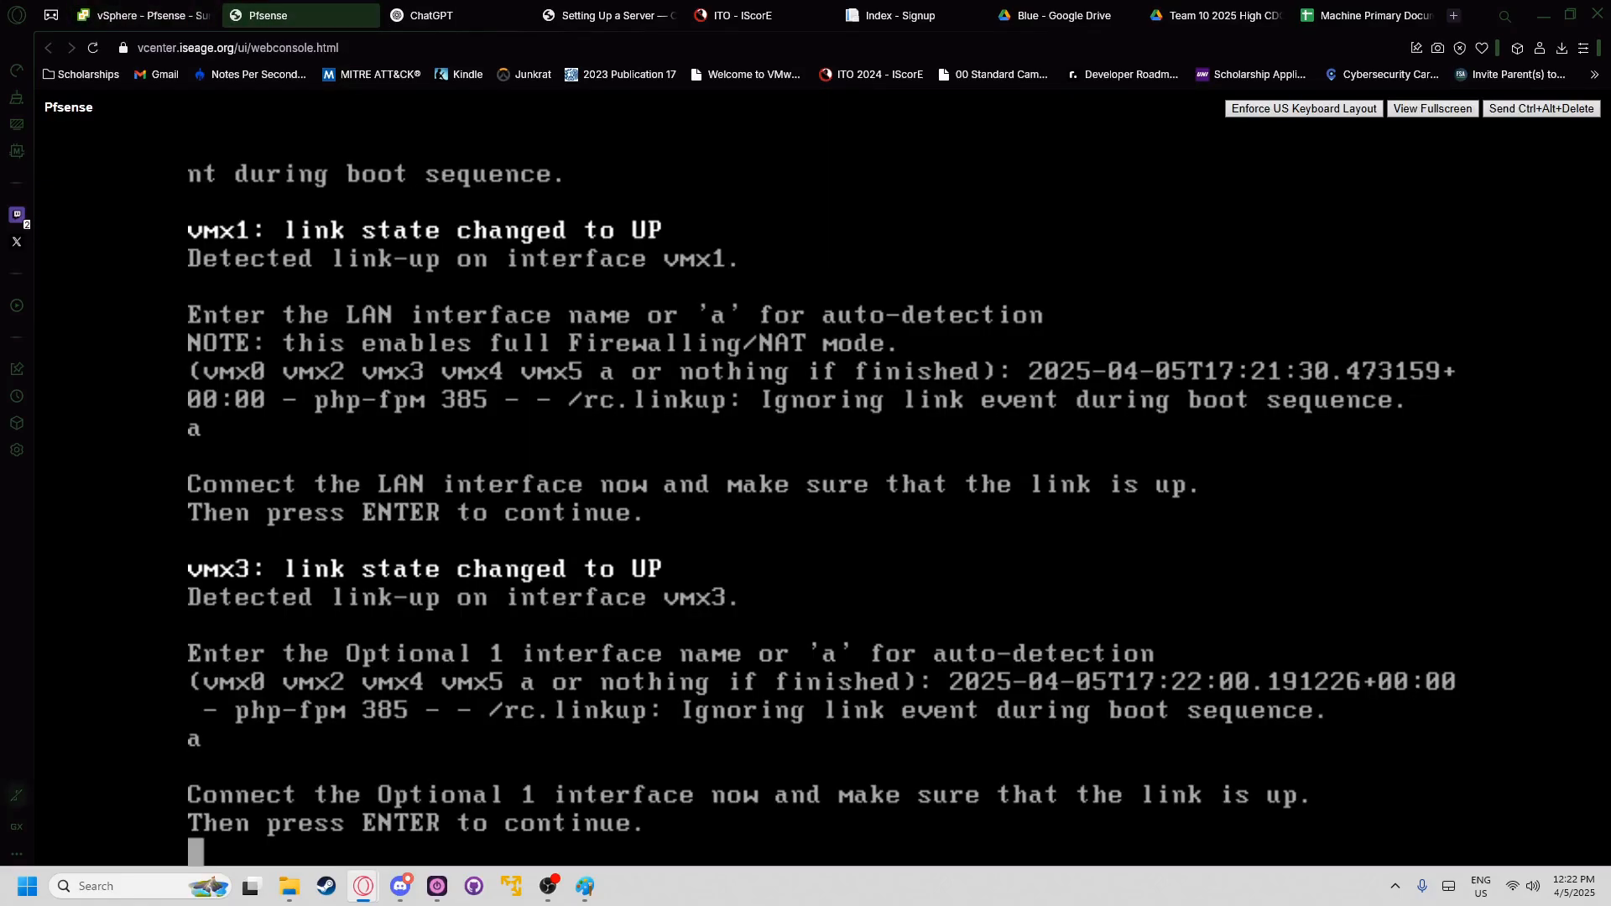
key(Return)
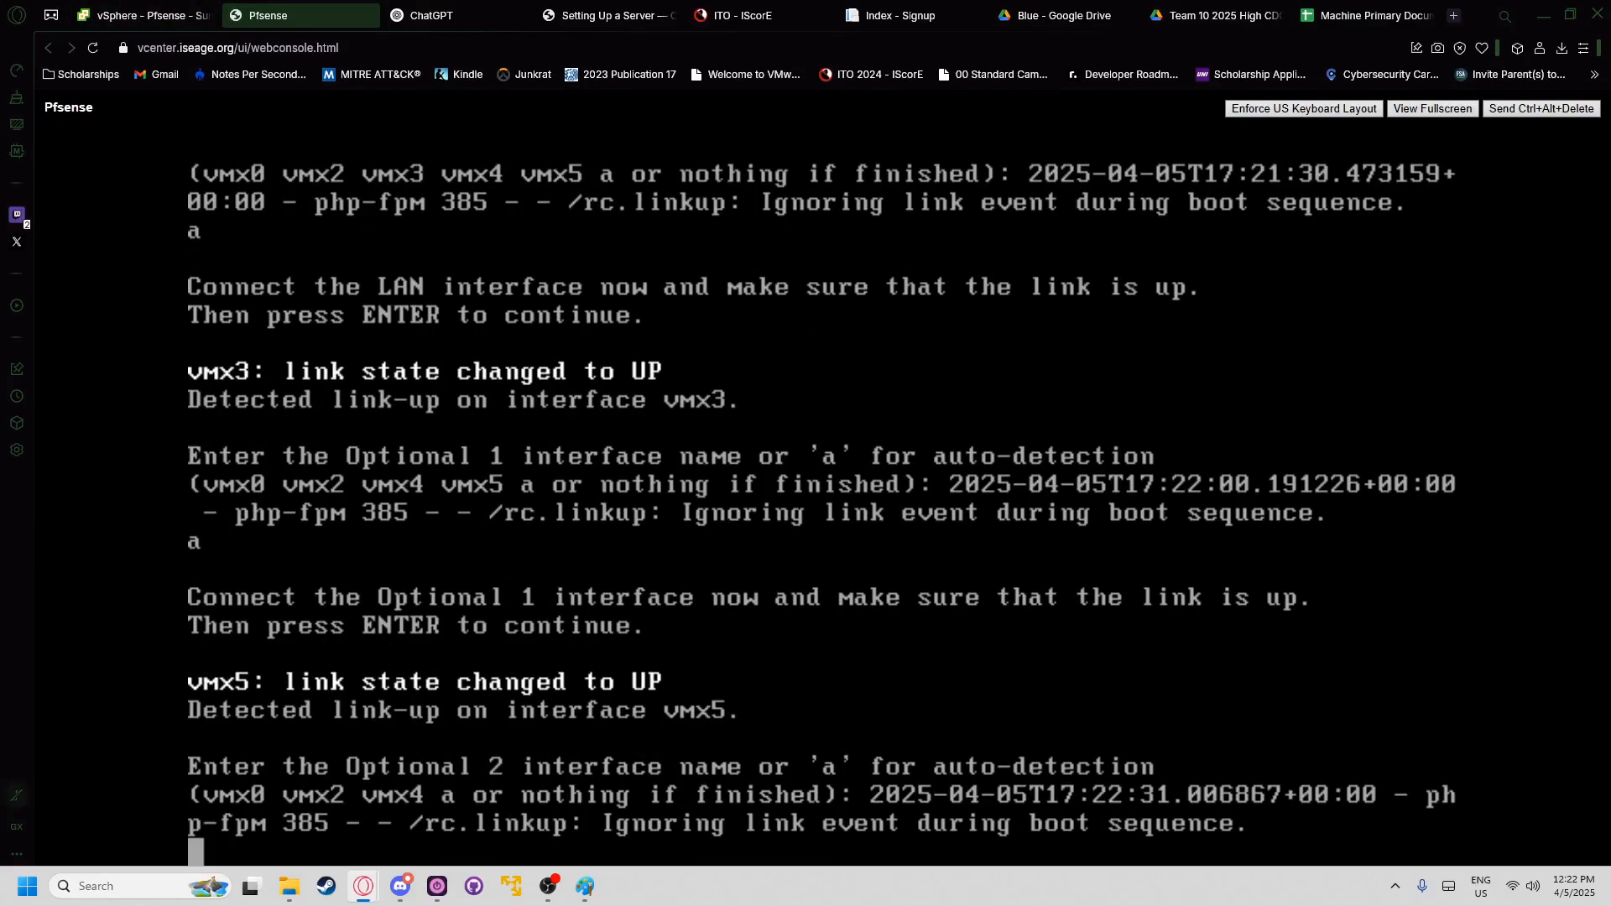
text(a)
key(Return)
- Connect network adapter 4, on CDC Team 10 Internal 2 DVS, in the Pfsense virtual machine's settings in vSphere
click(180, 15)
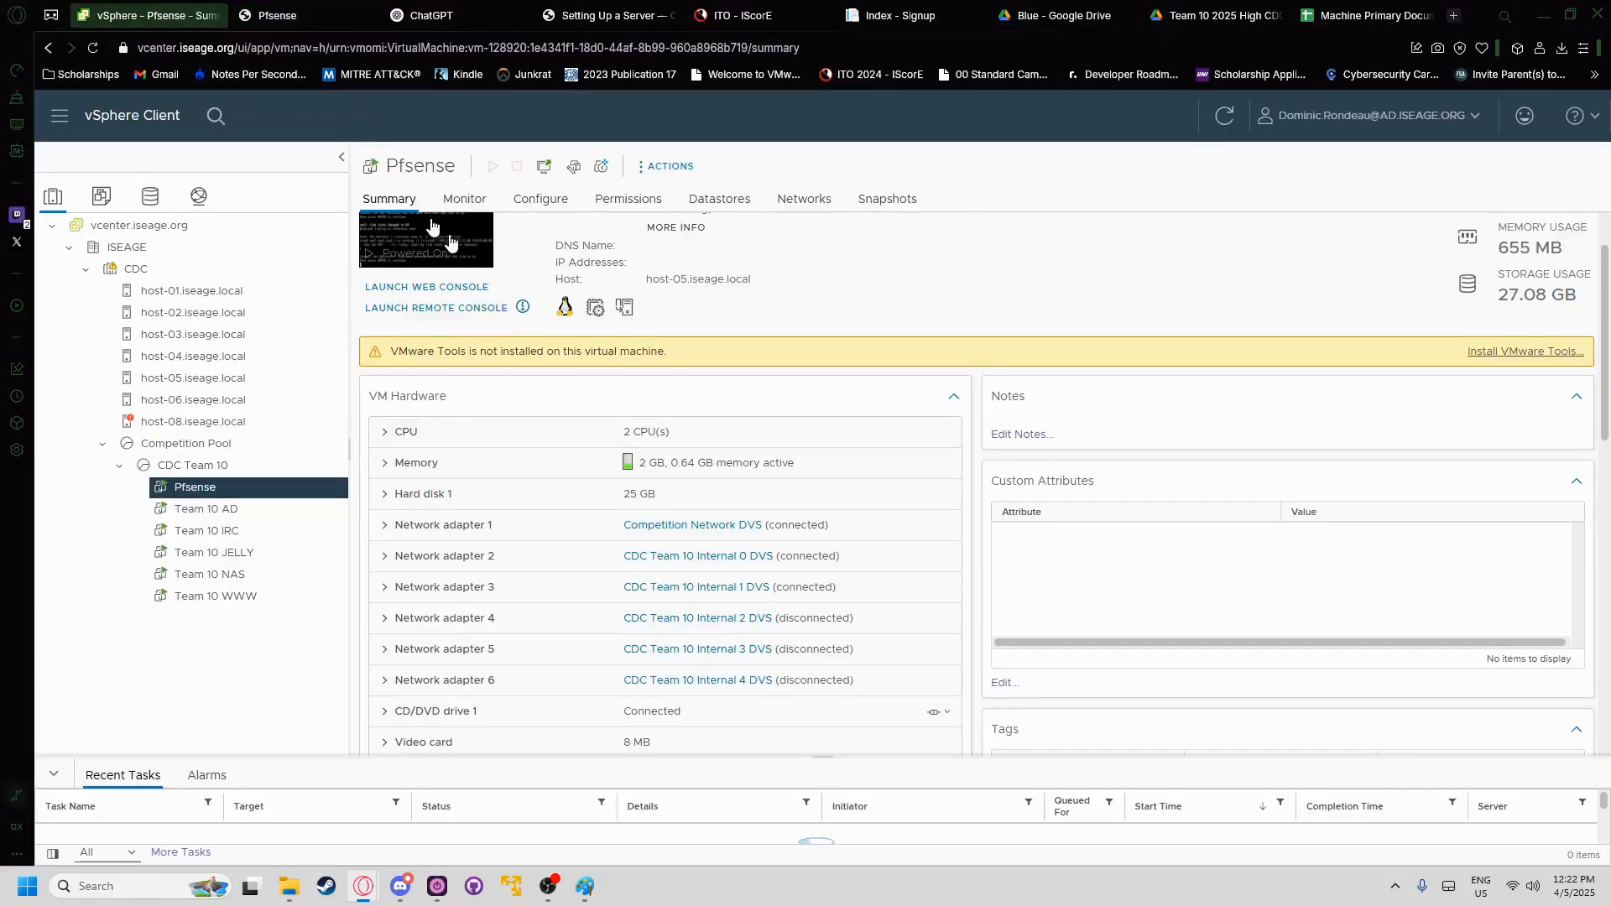
click(729, 618)
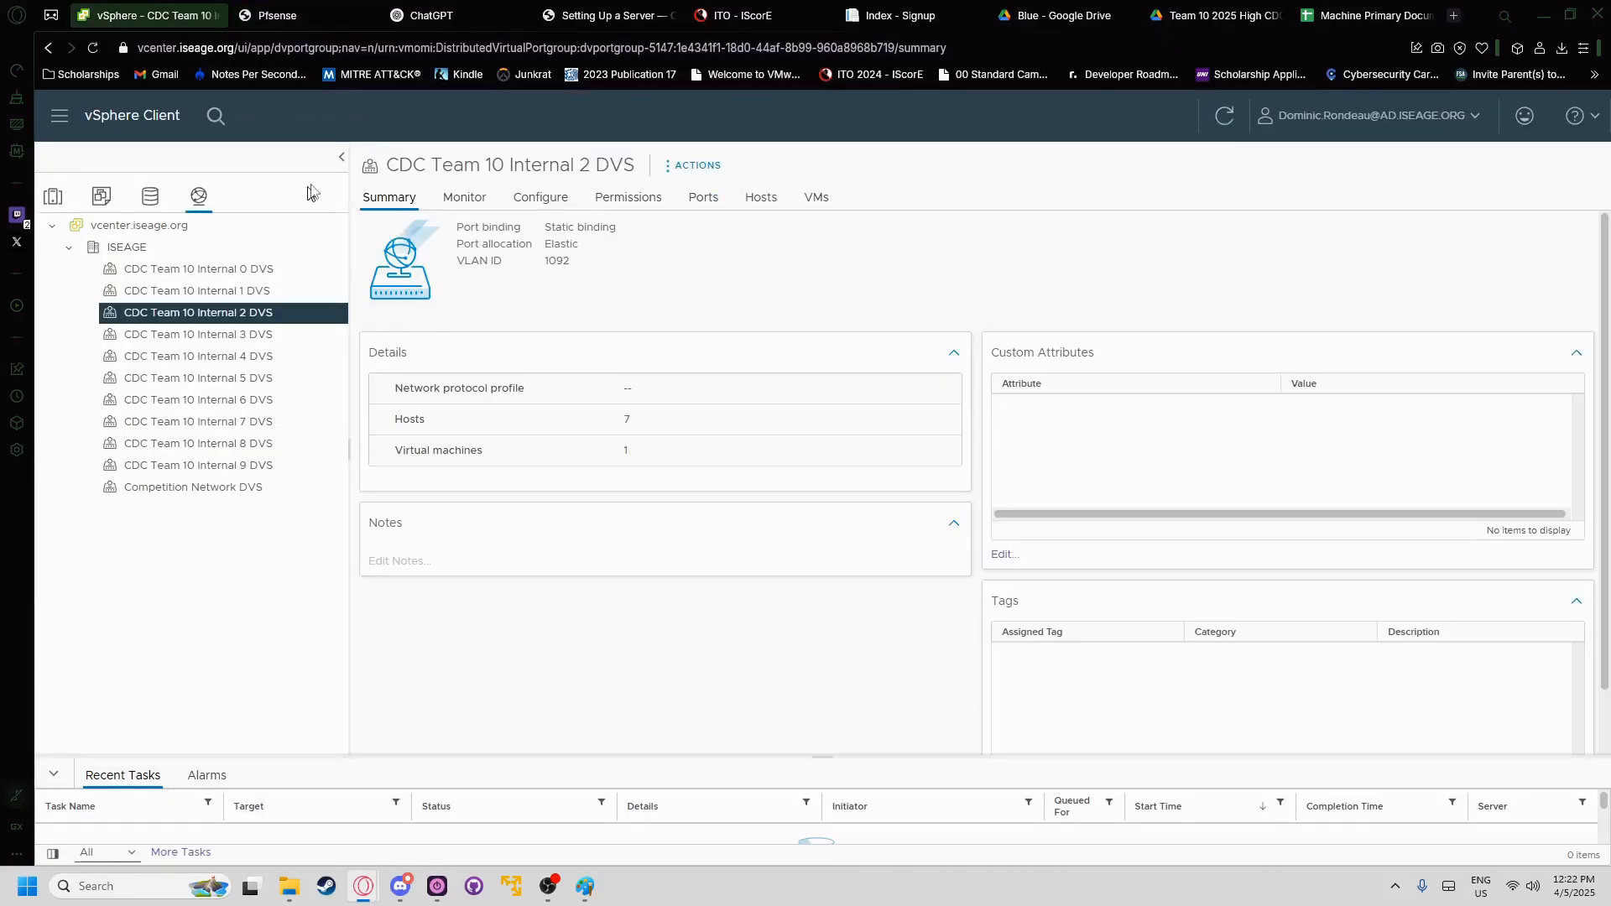
click(48, 202)
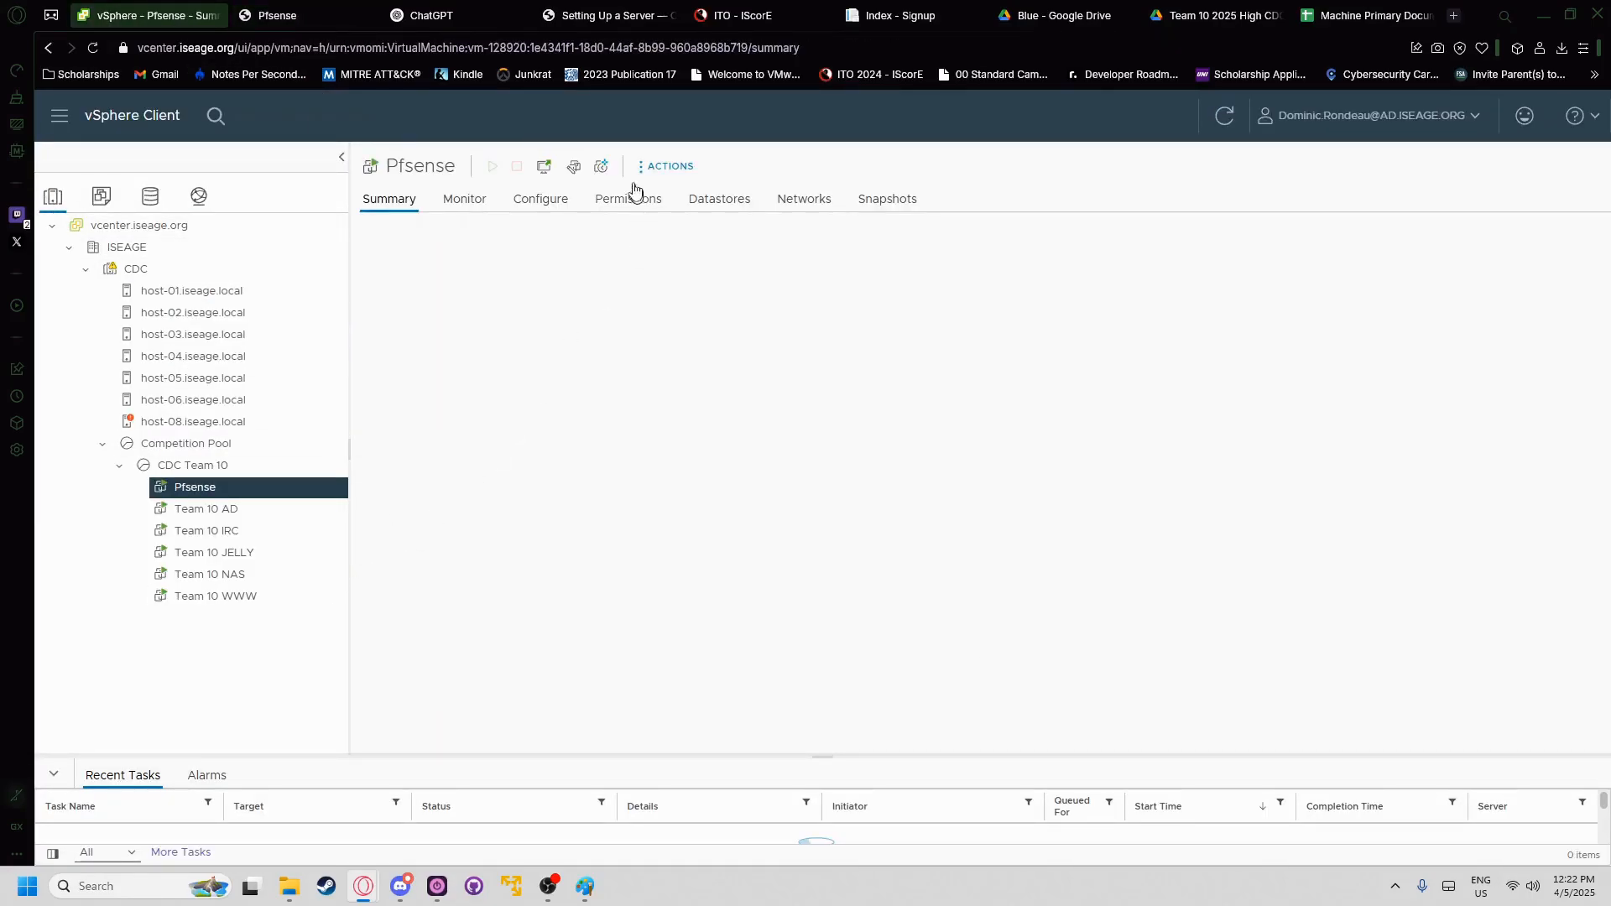
click(665, 166)
click(713, 565)
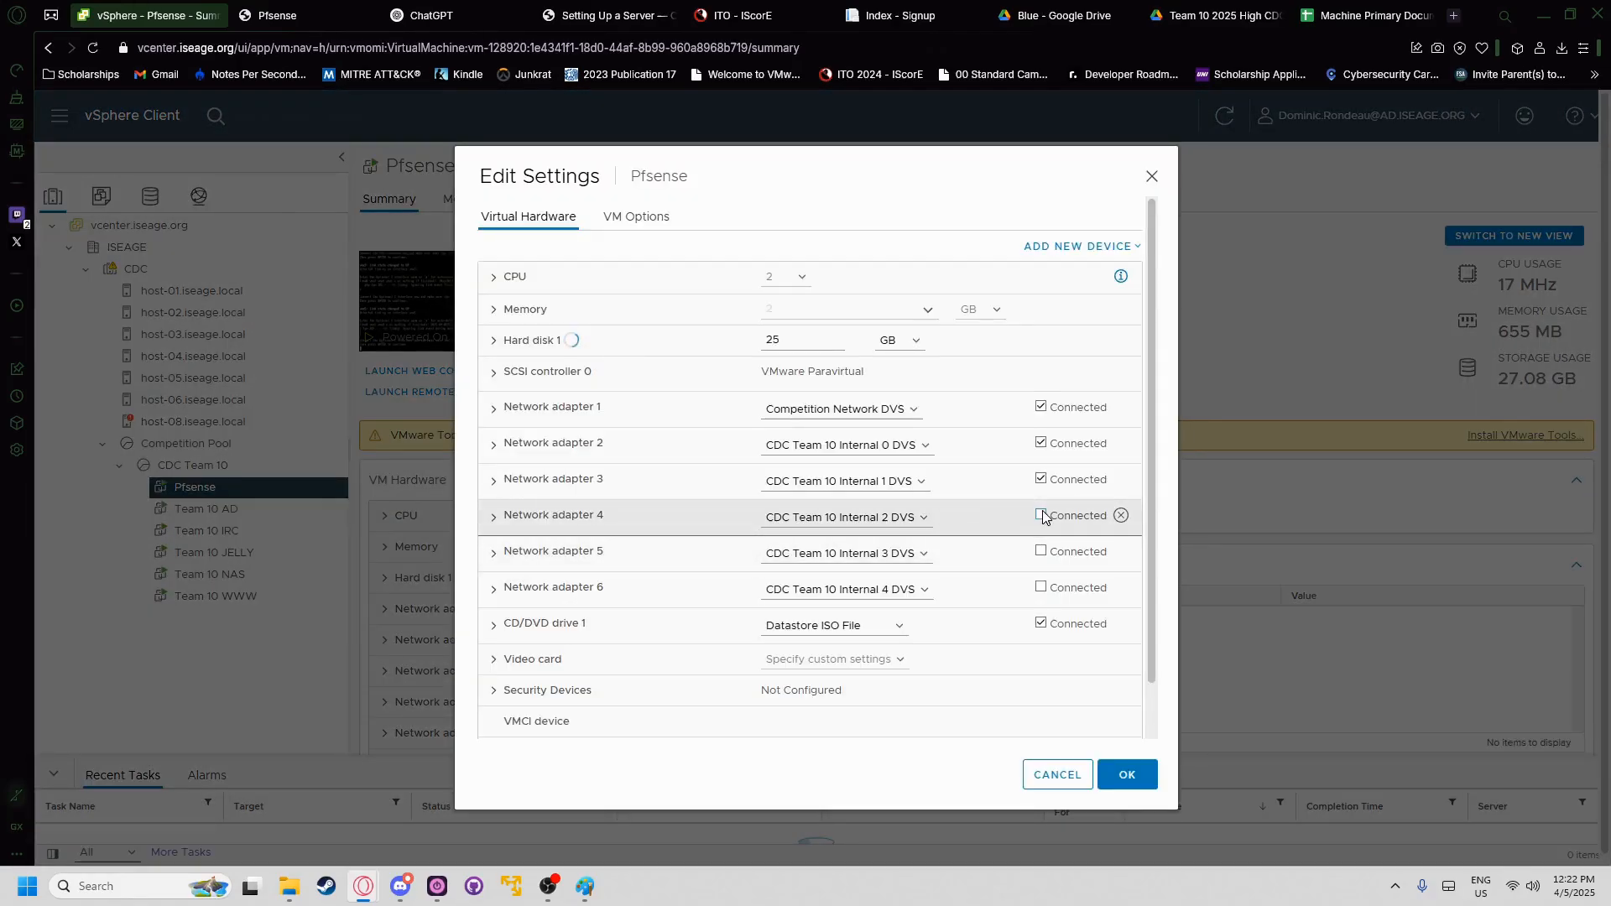
click(1127, 773)
- Continue the Optional 2 auto-detection in the web console and start Optional 3 auto-detection with option a
click(277, 16)
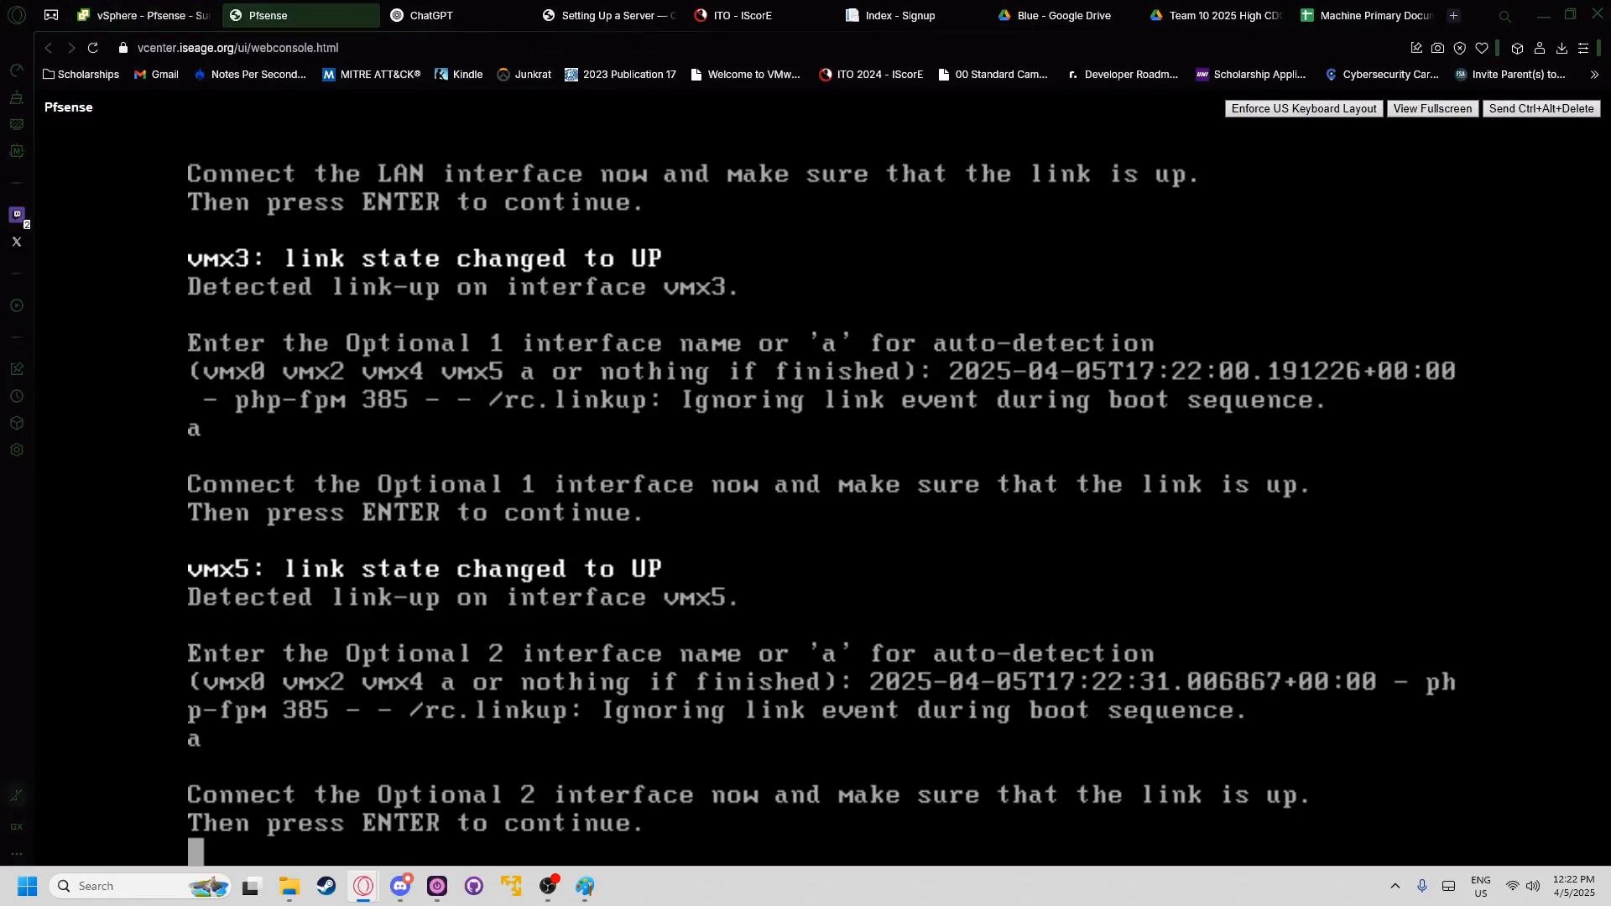
key(Return)
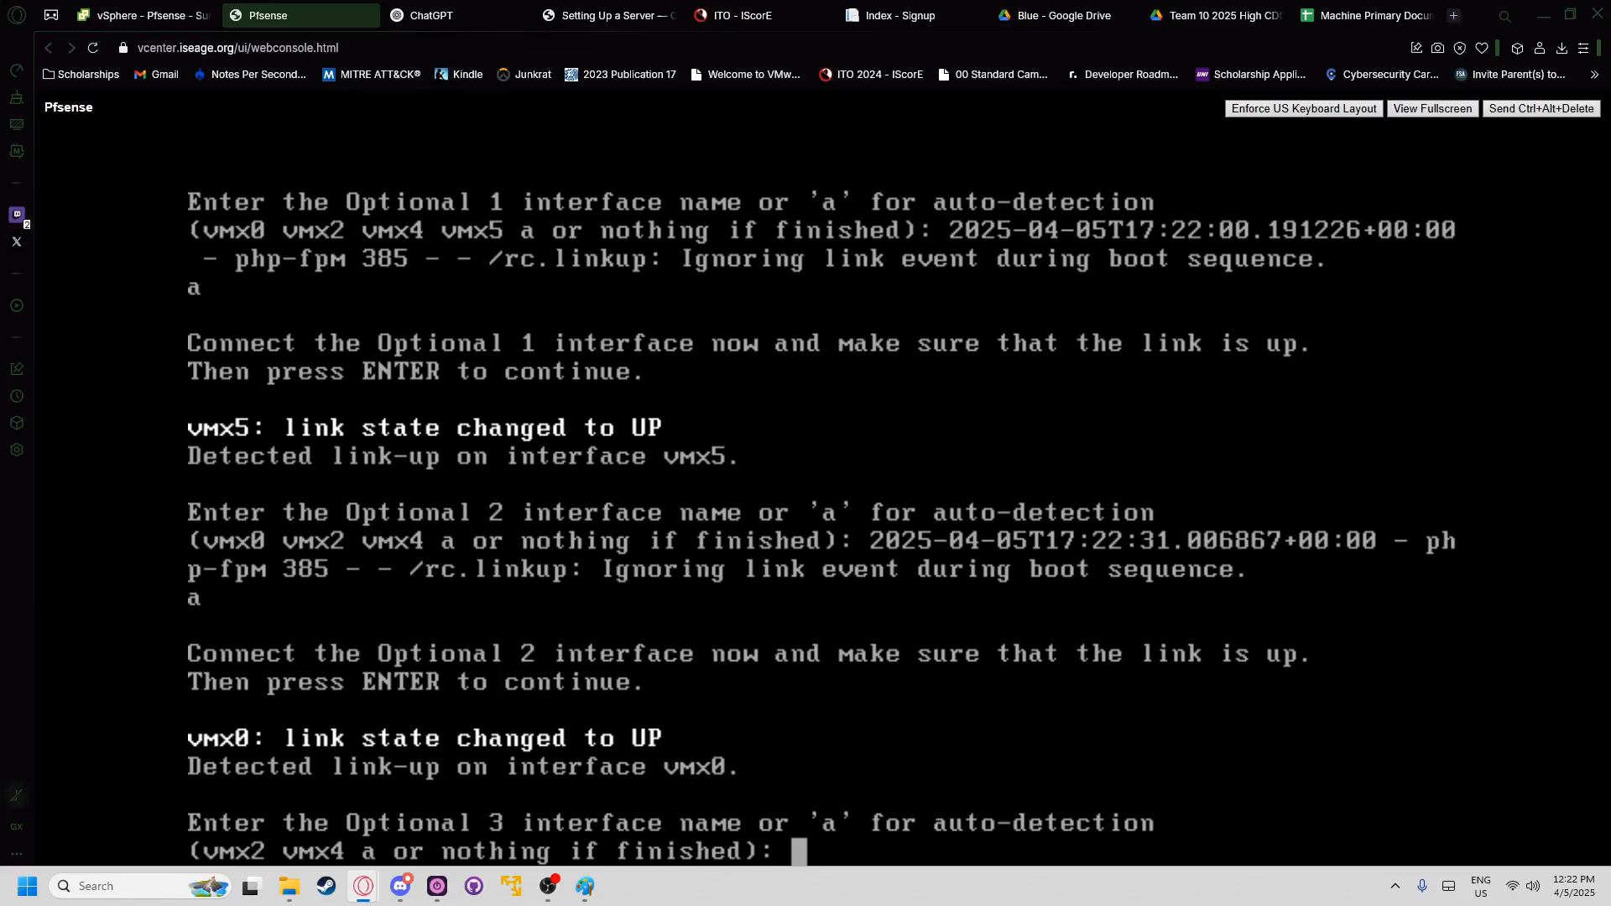
text(a)
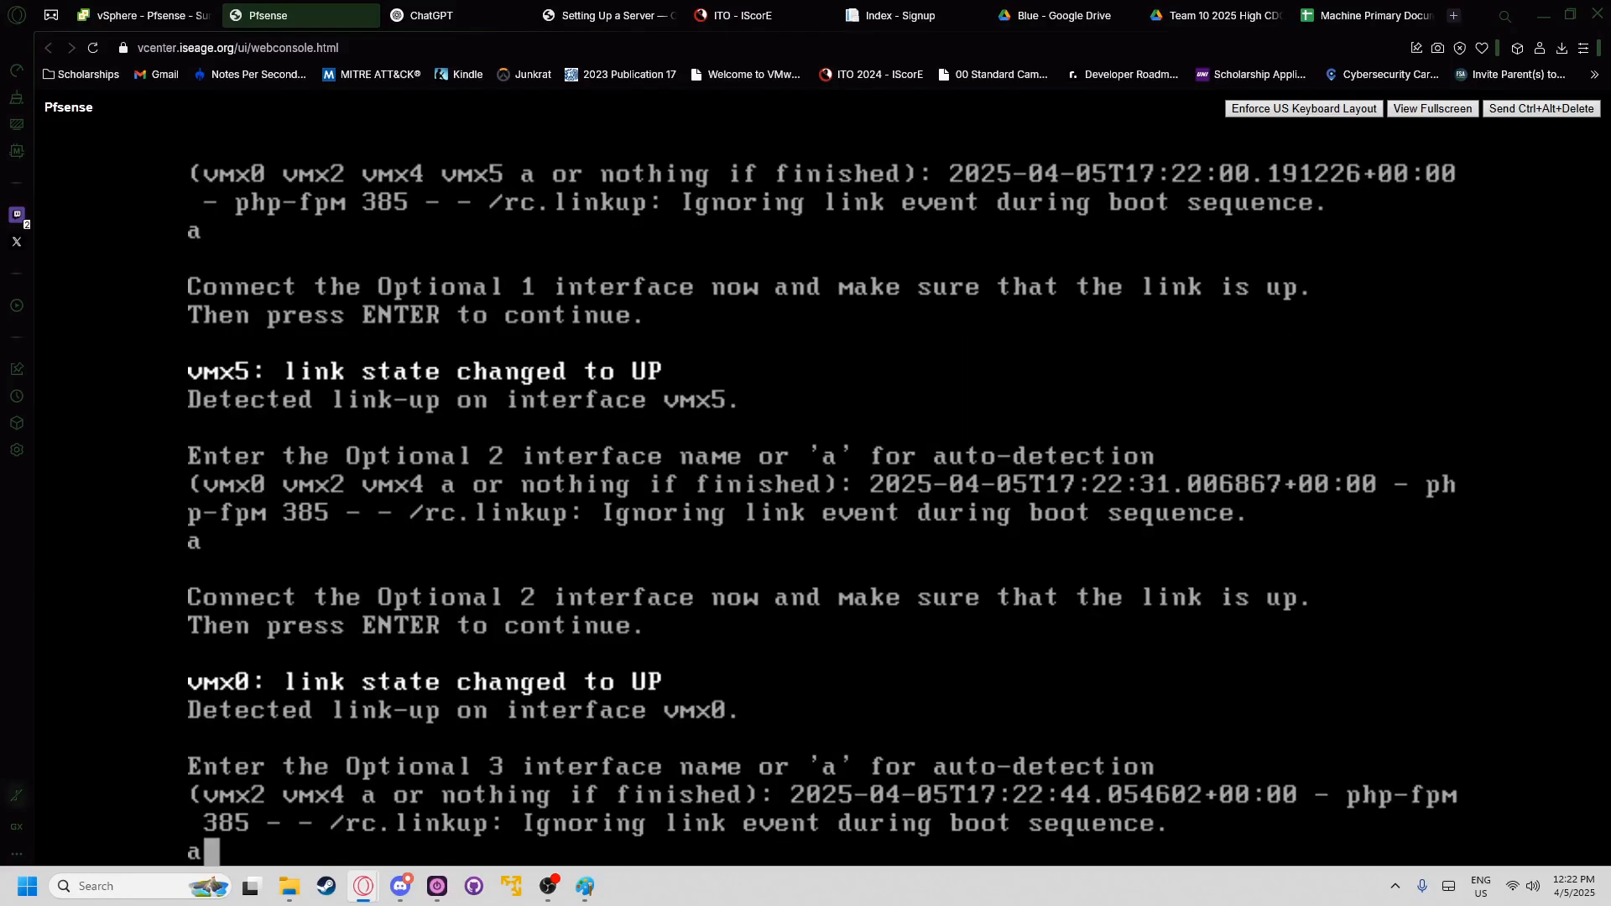
key(Return)
- Connect network adapter 5, on CDC Team 10 Internal 3 DVS, in the Pfsense virtual machine's settings in vSphere
click(202, 10)
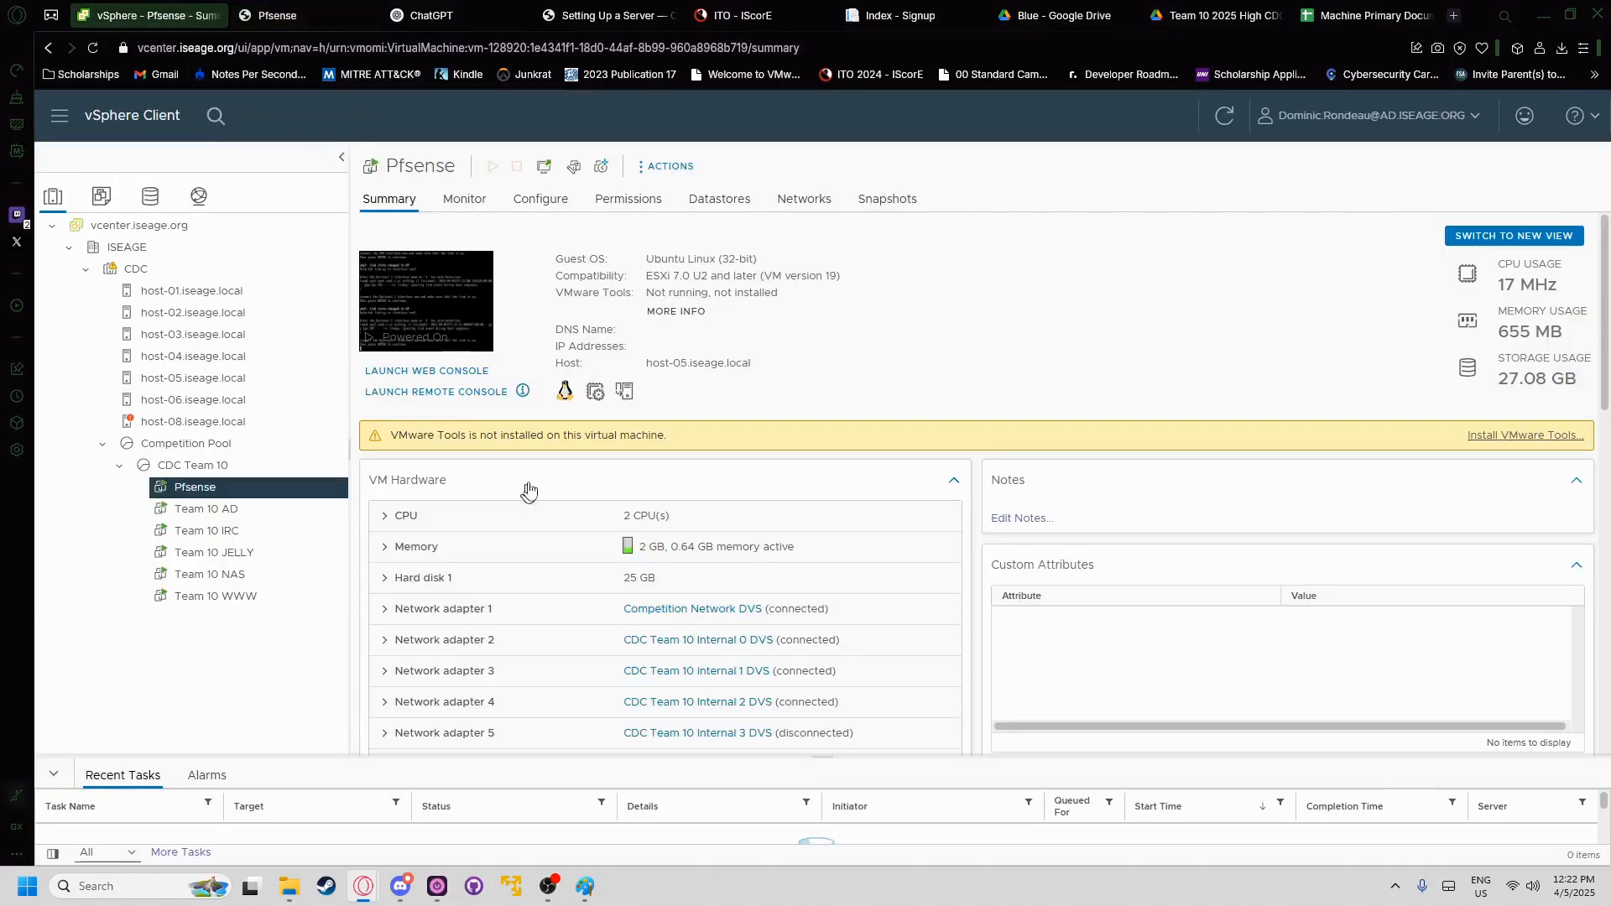
click(663, 165)
click(722, 564)
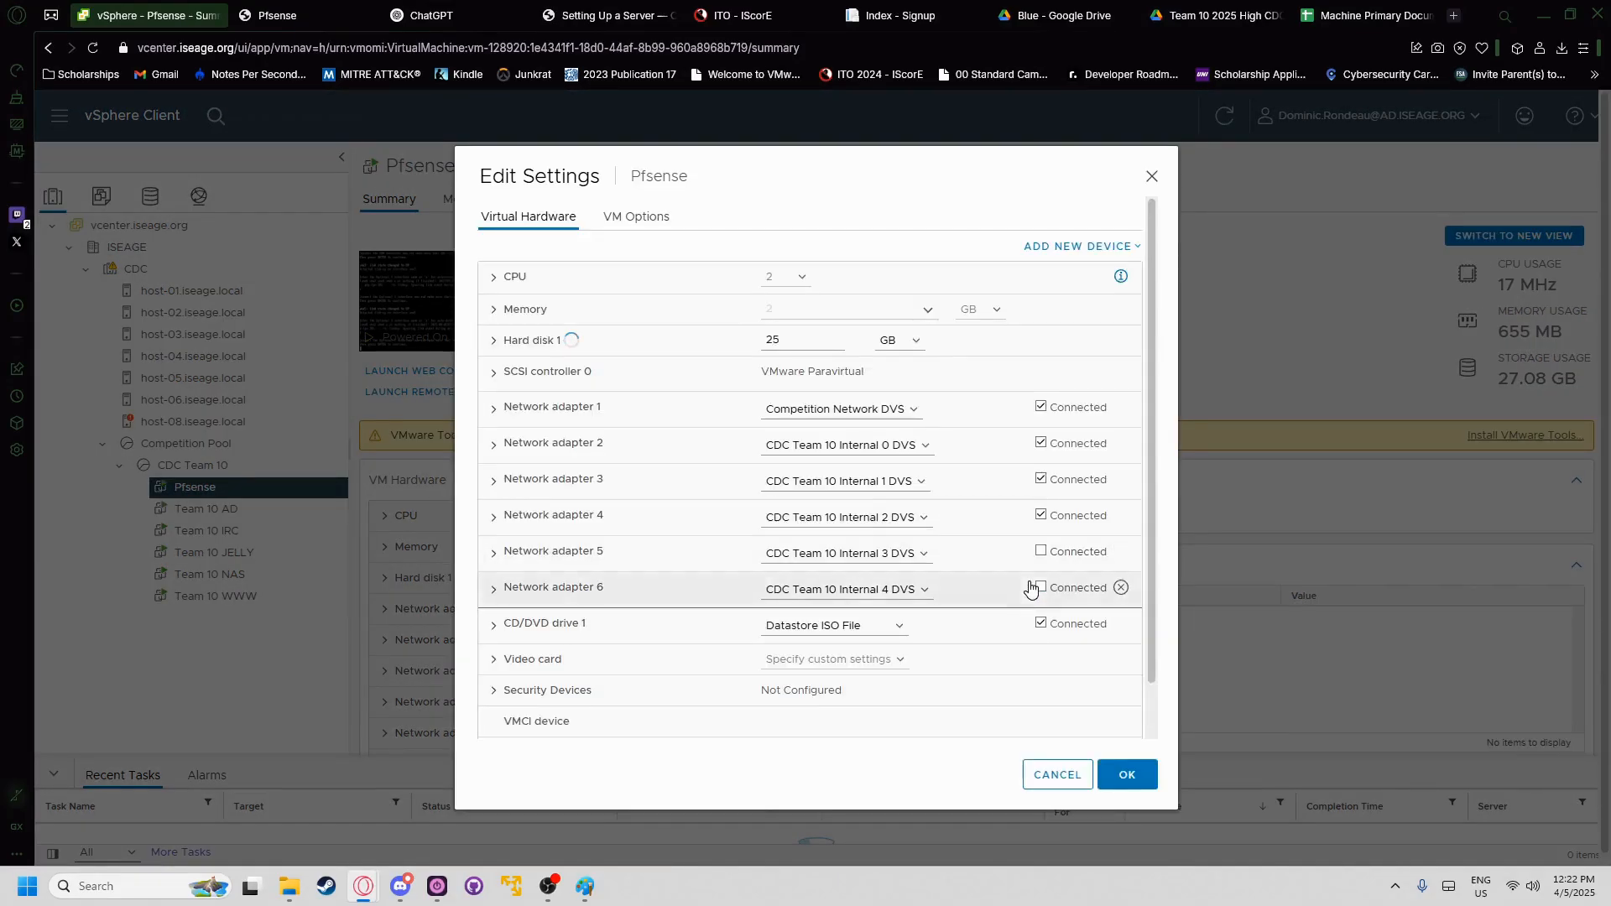
click(1125, 773)
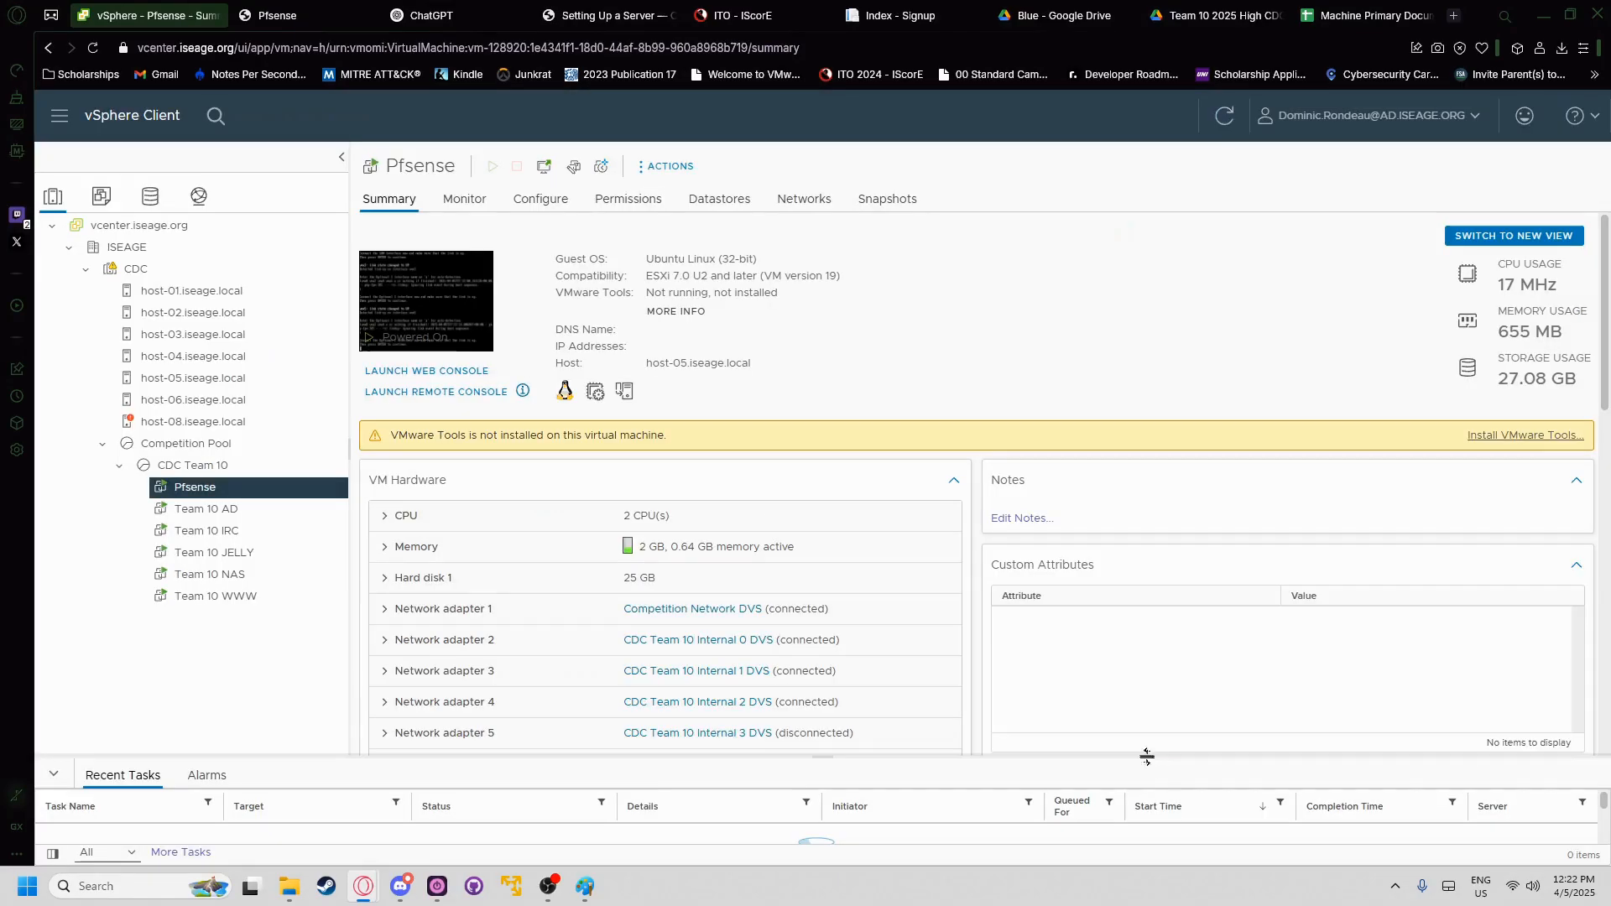
- Continue the Optional 3 auto-detection in the web console and start Optional 4 auto-detection with option a
click(293, 10)
key(Return)
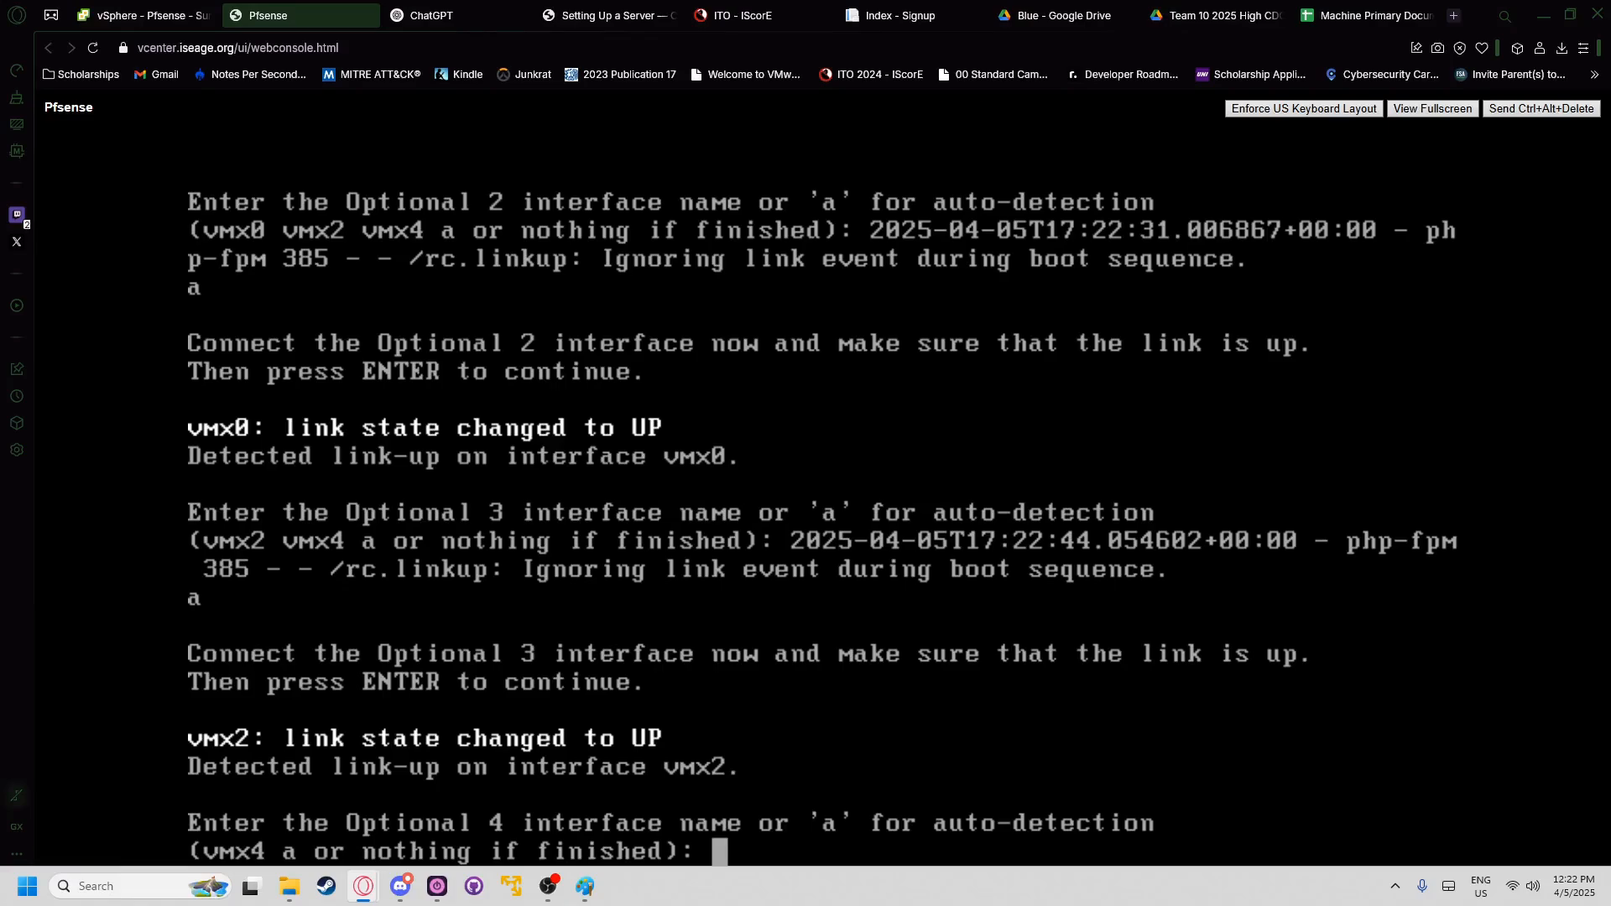
text(a)
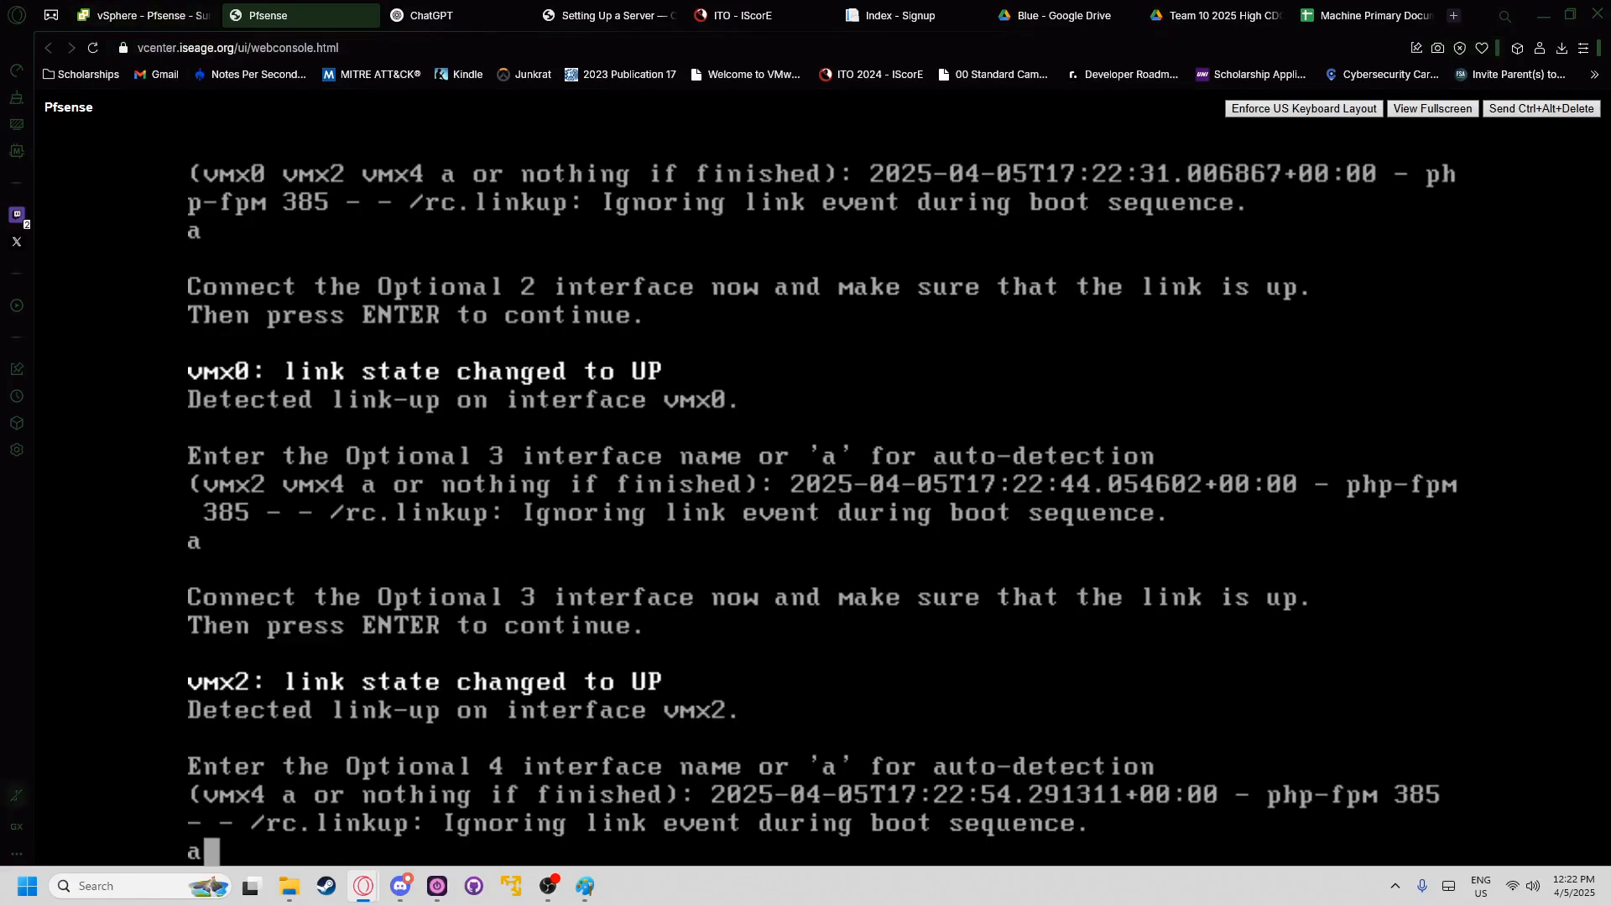
key(Return)
- Connect network adapter 6, on CDC Team 10 Internal 4 DVS, in the Pfsense virtual machine's settings in vSphere
click(147, 15)
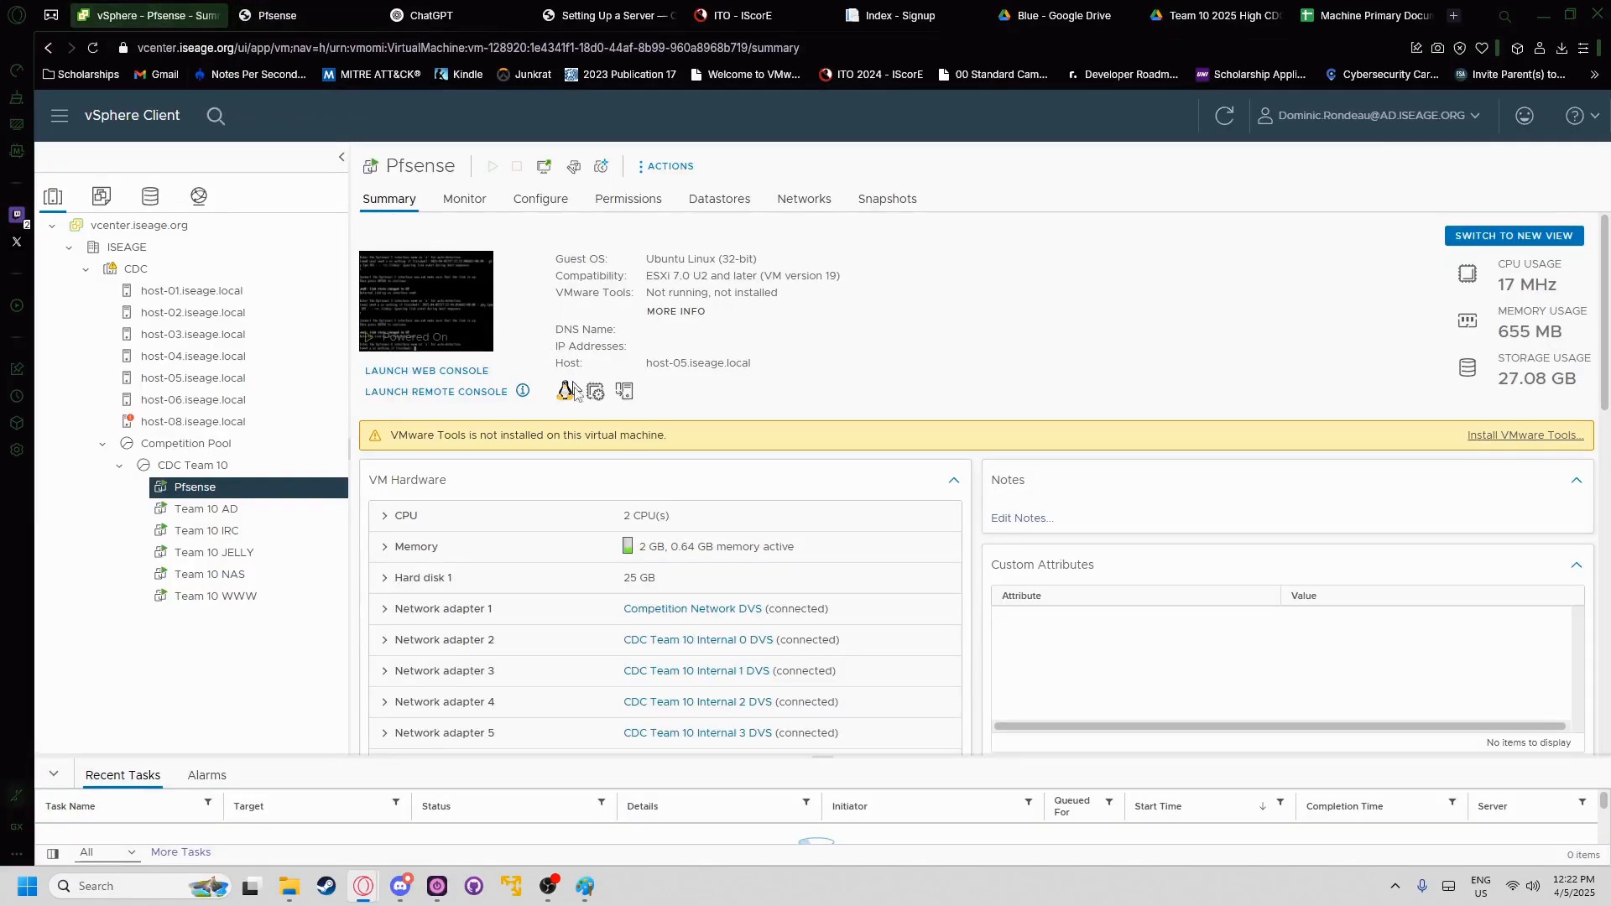
click(667, 166)
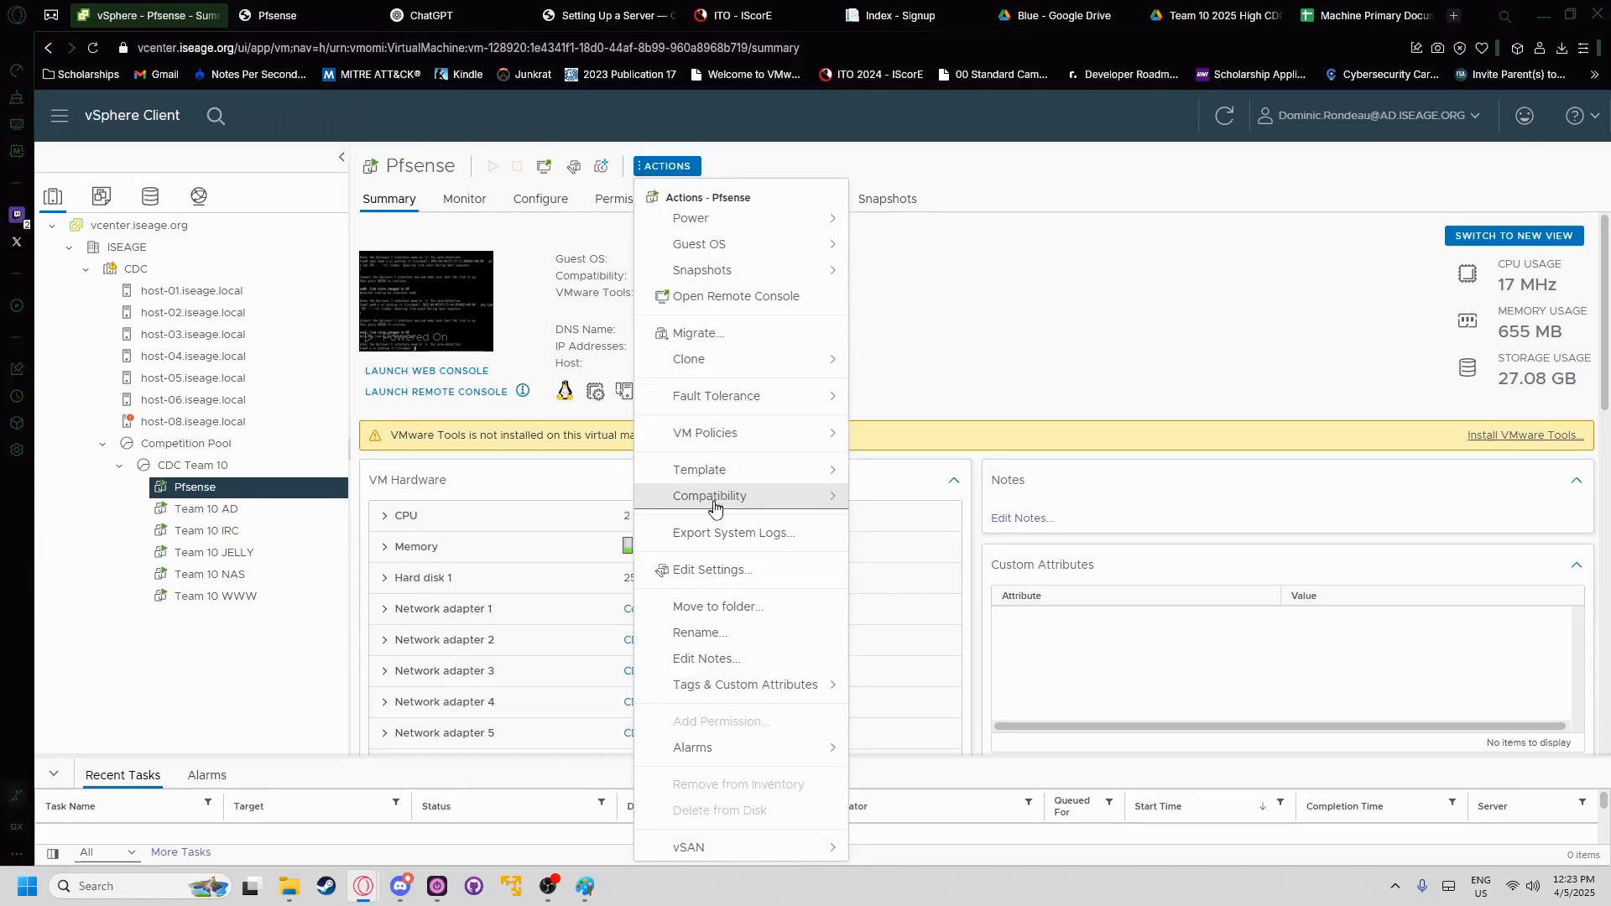
click(730, 570)
click(1041, 587)
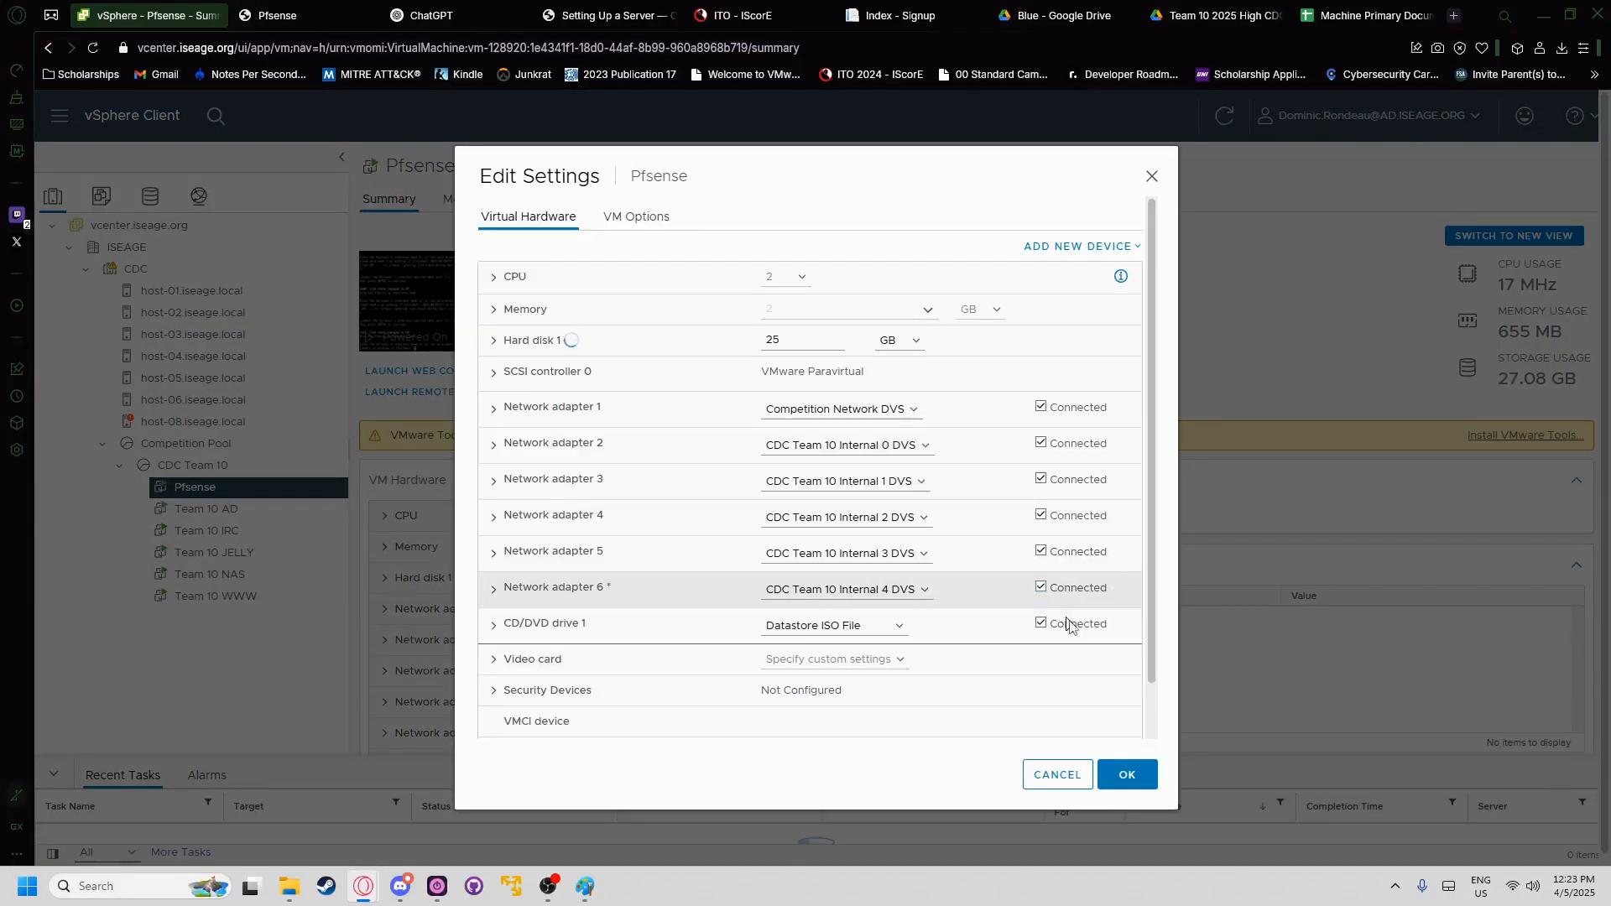
click(1127, 774)
- Continue the Optional 4 auto-detection in the web console and accept the proposed interface assignments with y
key(ctrl+Tab)
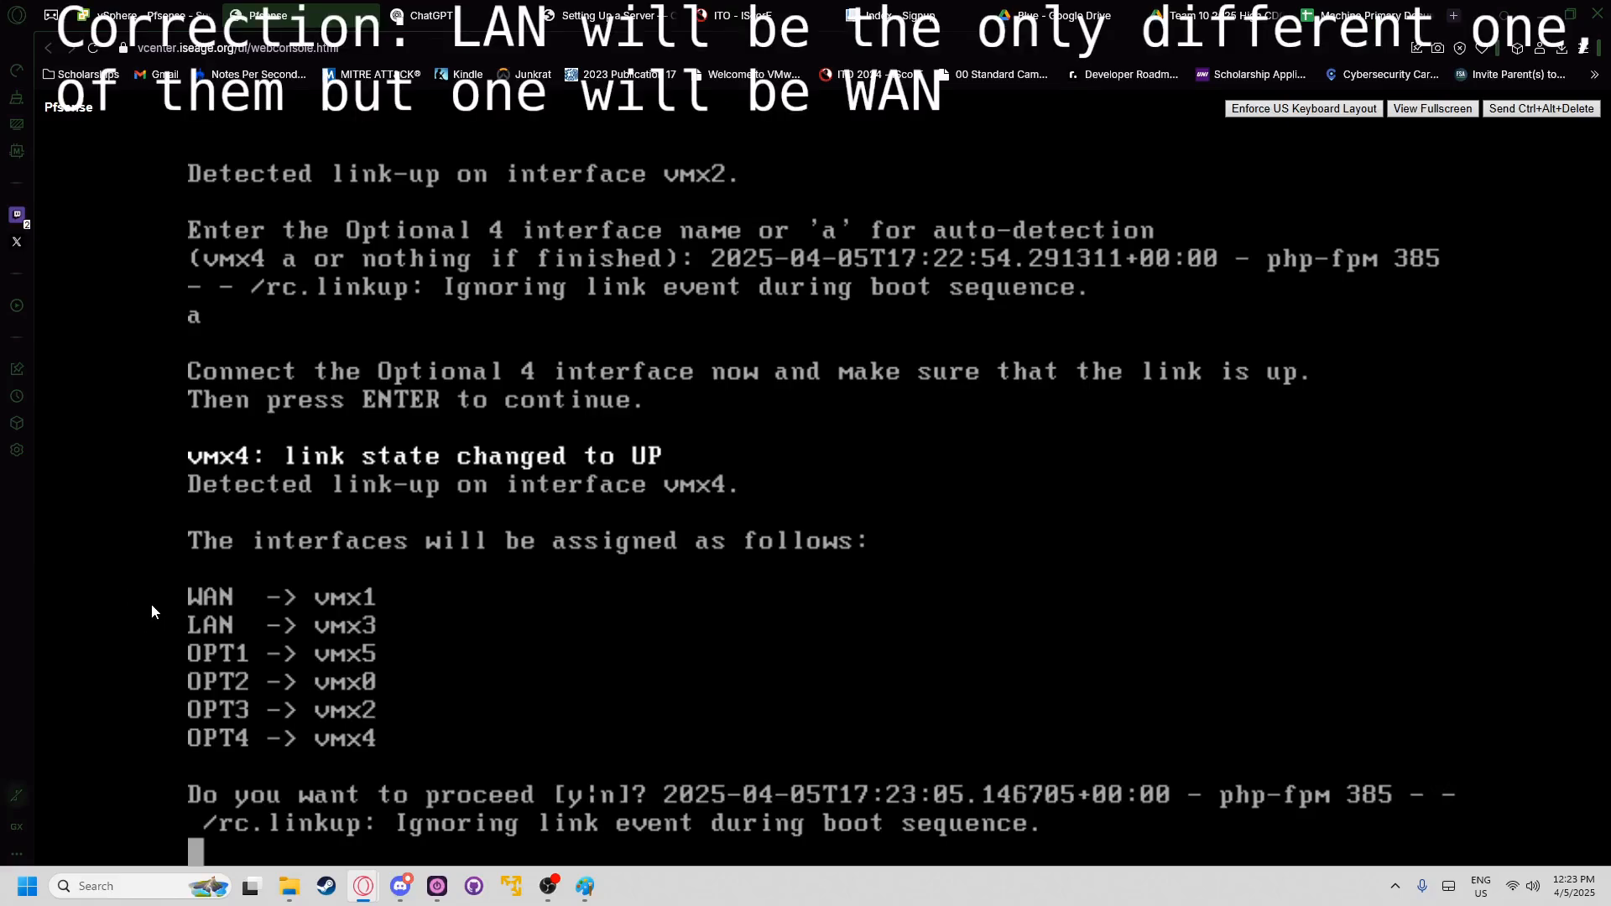
text(y)
key(Return)
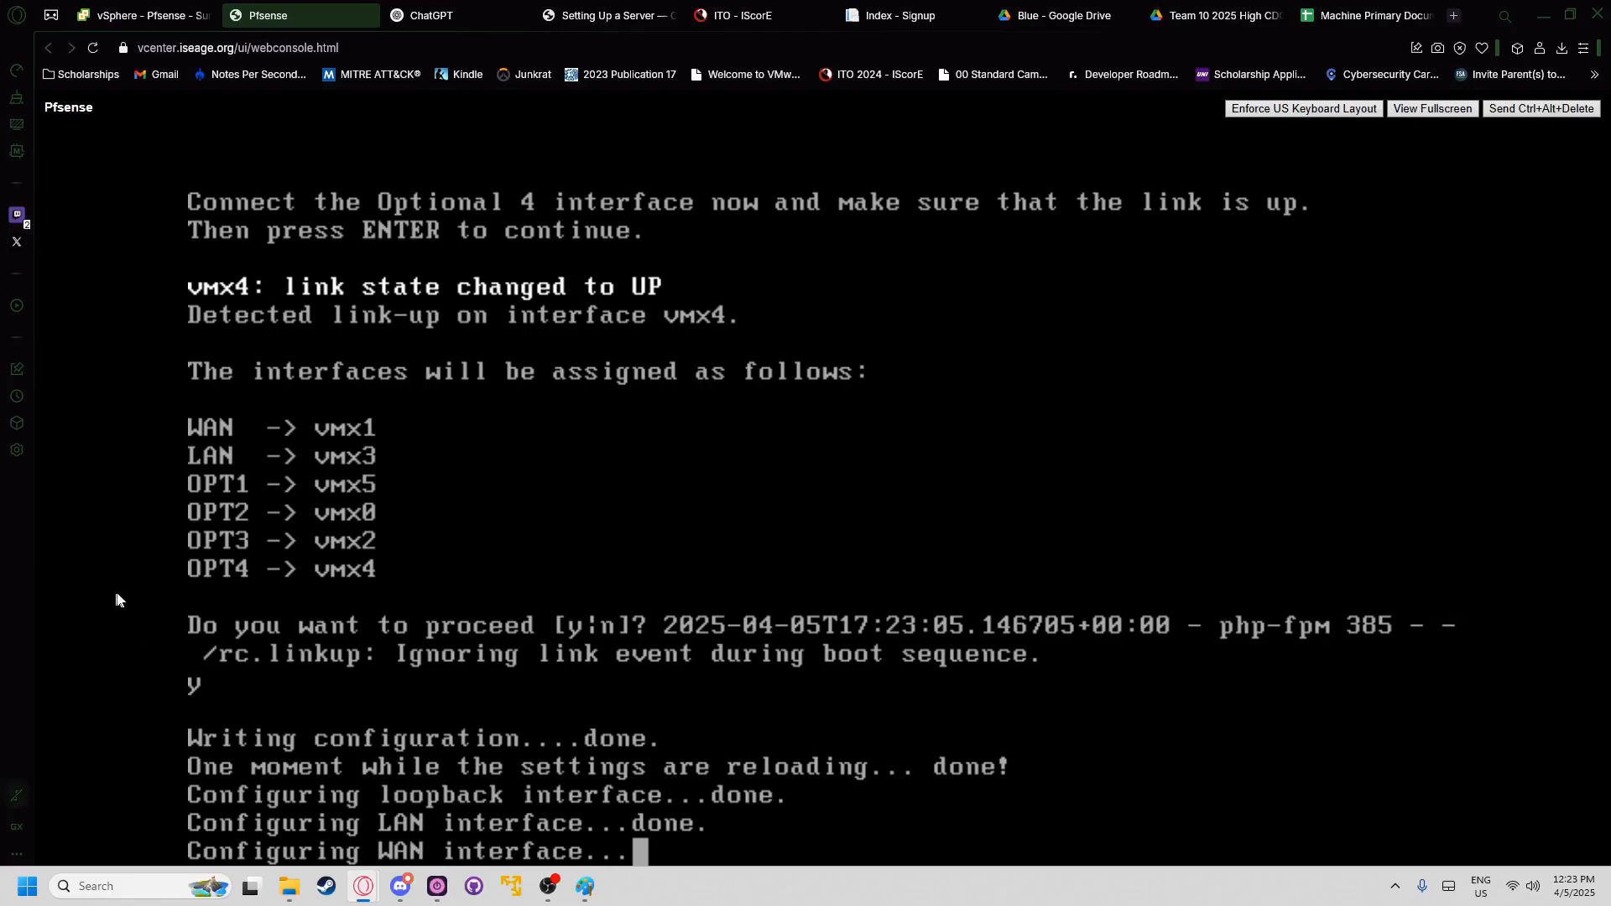
click(400, 886)
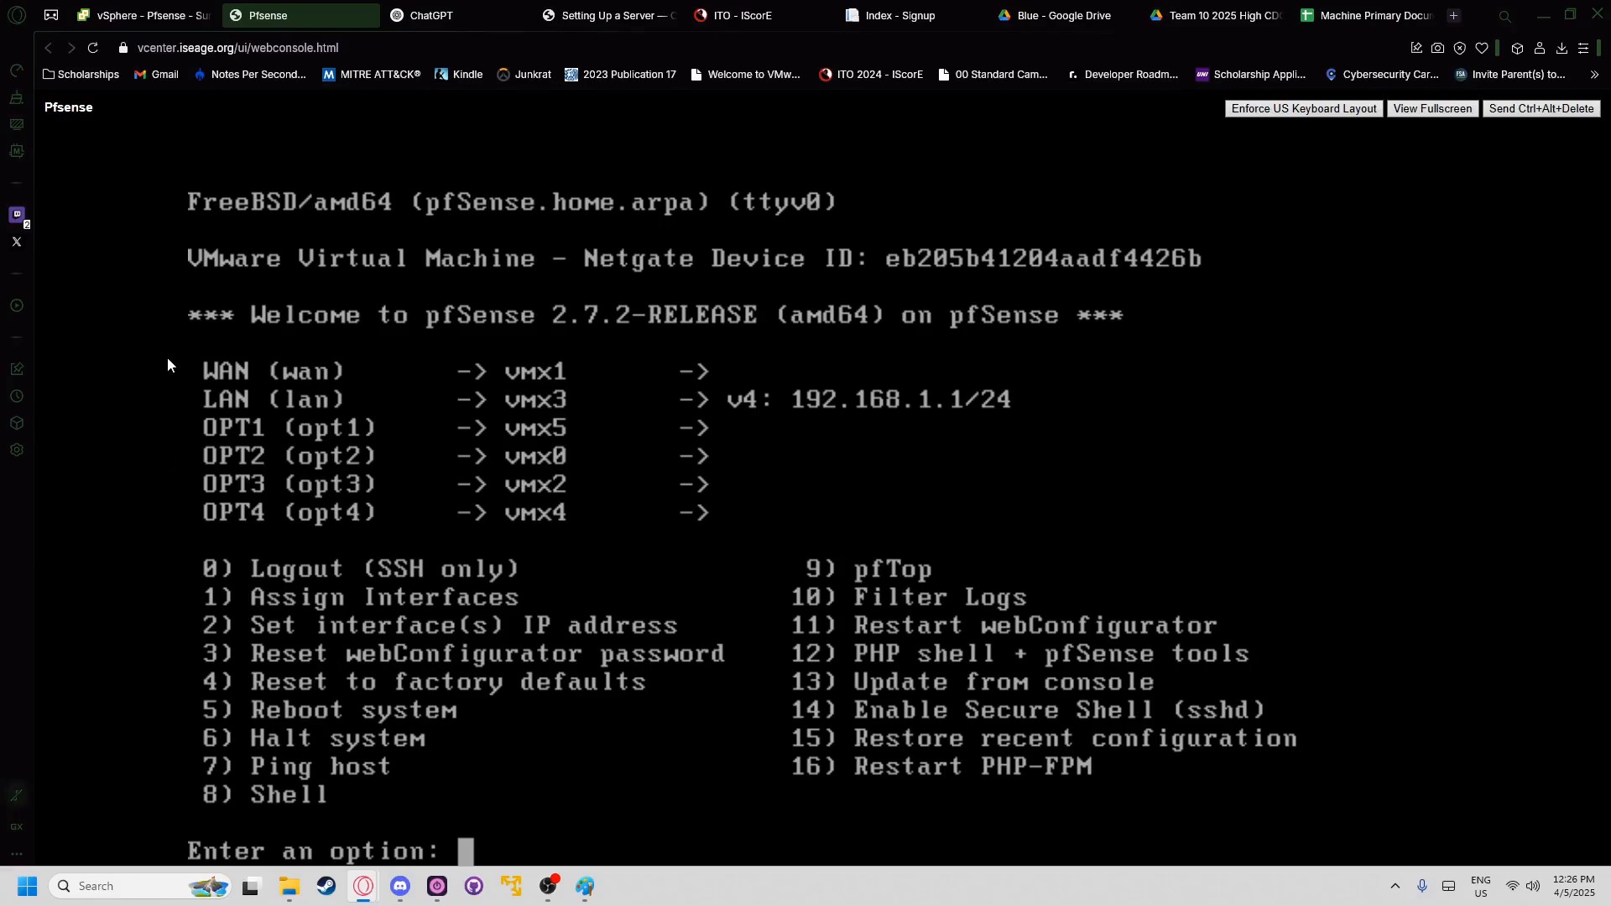
- Compare the console's interface list with the adapters in vSphere and start setting an interface IP address with option 2
click(168, 15)
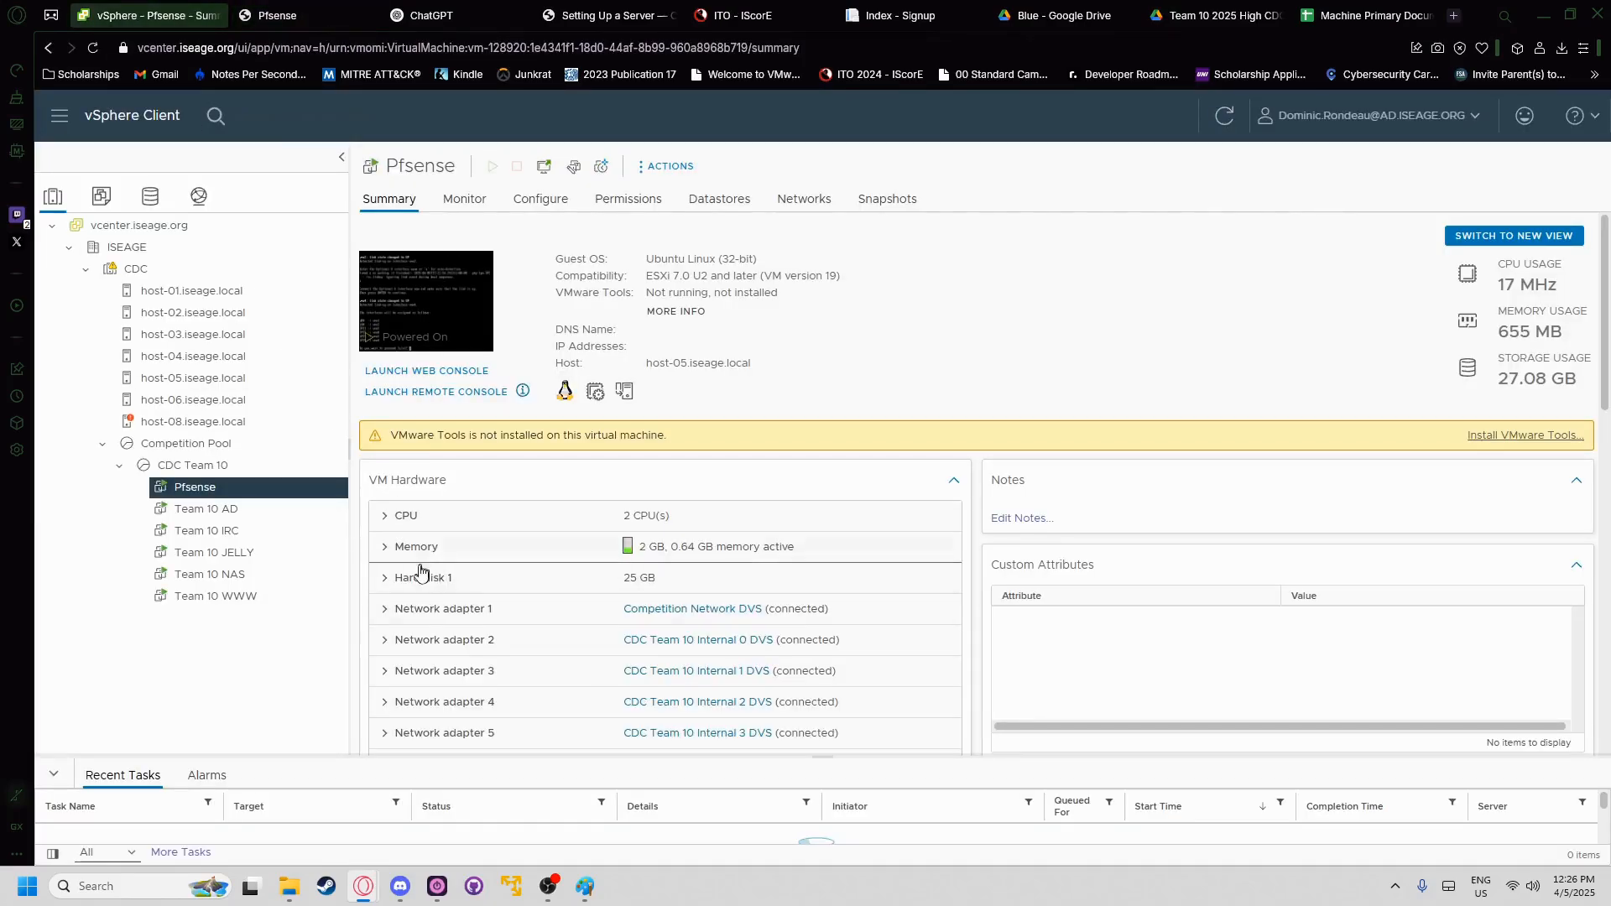
click(276, 15)
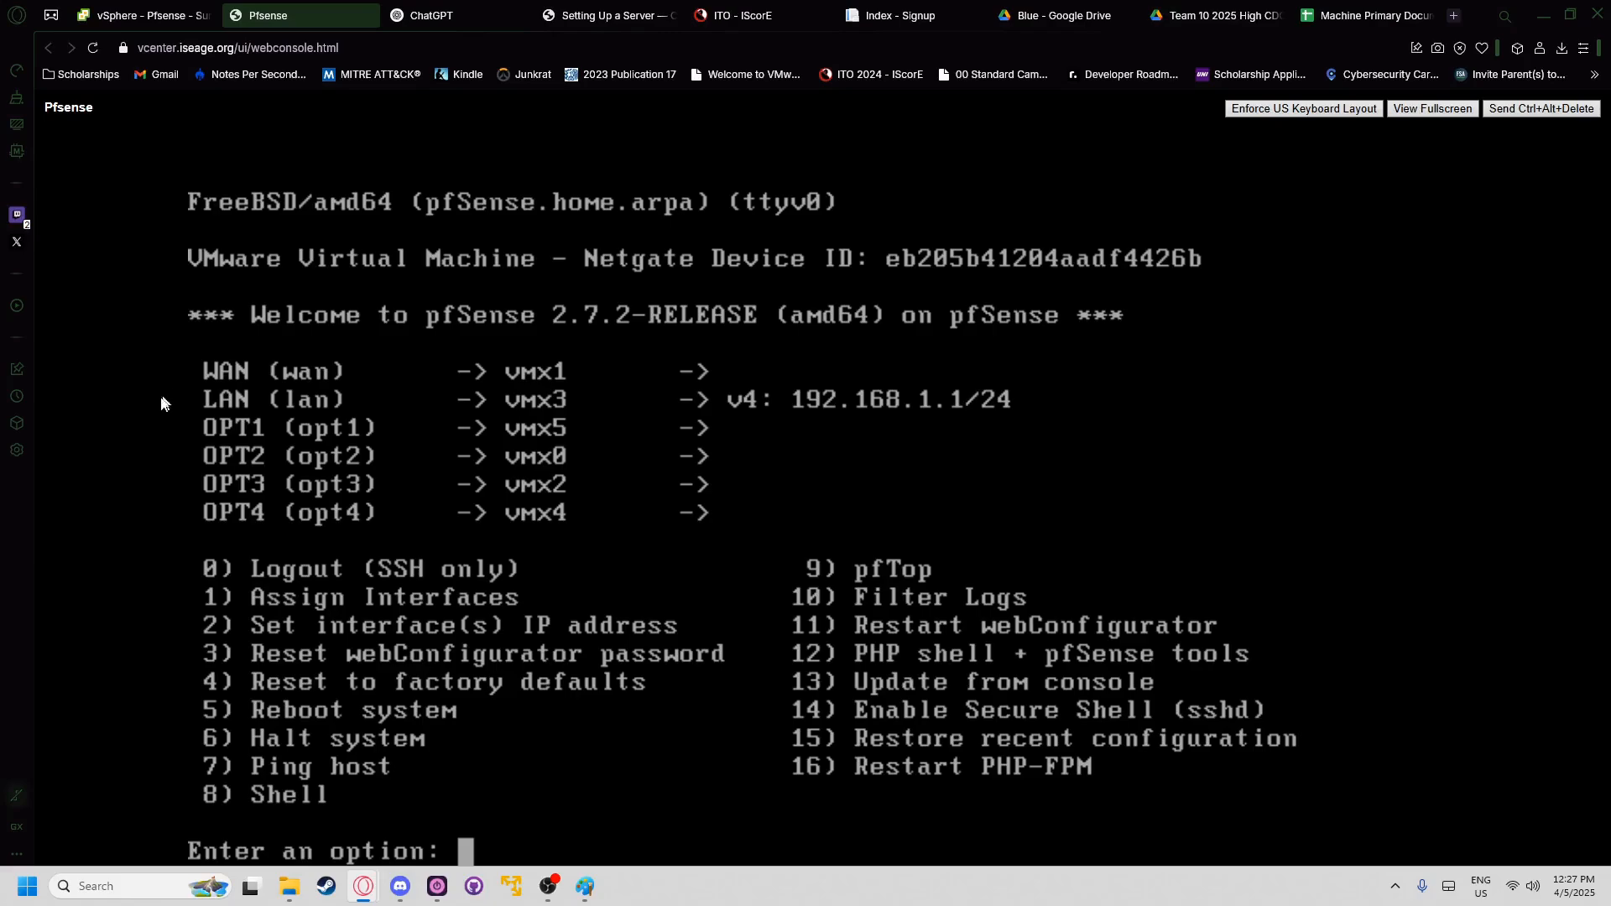
click(151, 15)
click(277, 15)
text(2)
key(Return)
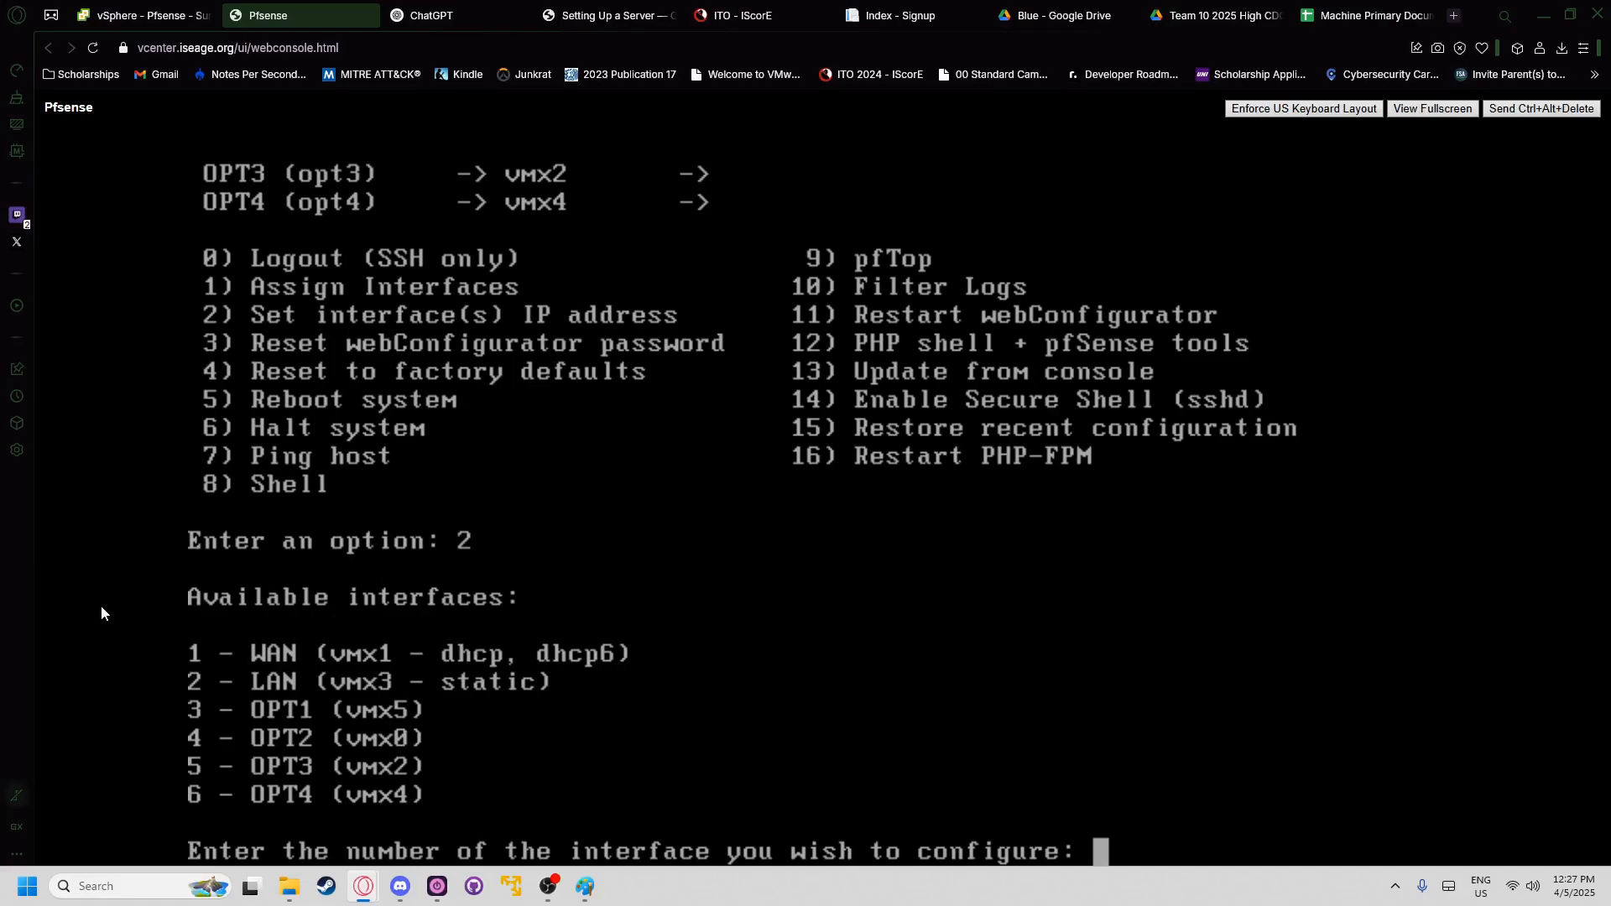
- Select interface 1 (WAN) for configuration and decline DHCP for its IPv4 address with n
click(150, 15)
click(277, 15)
text(1)
key(Return)
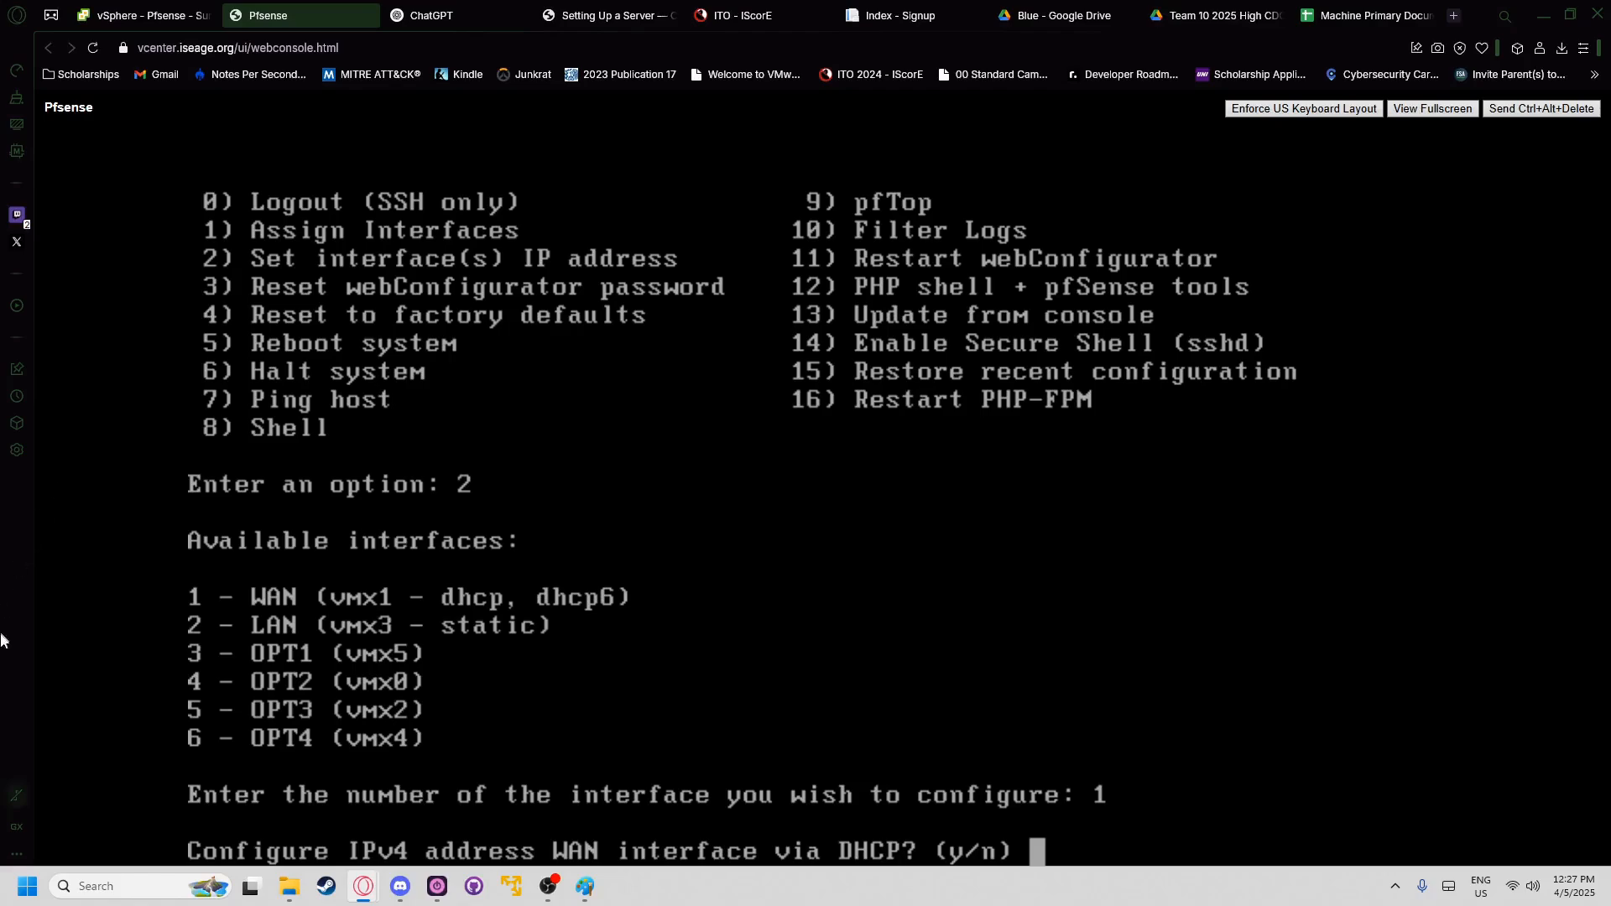
text(n)
key(Return)
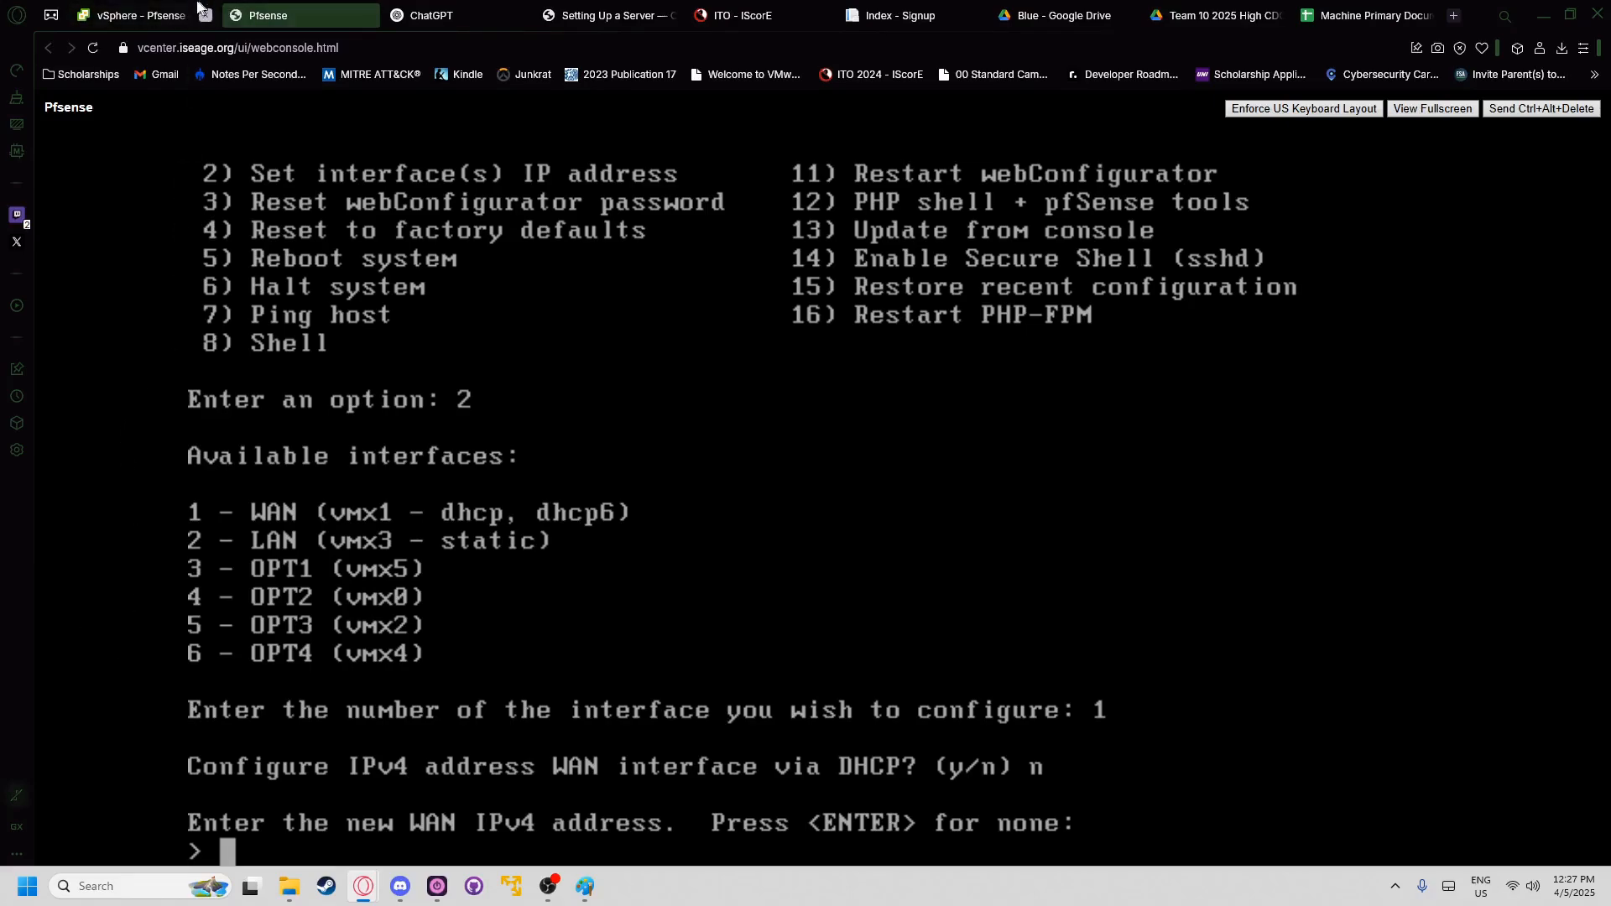
click(420, 15)
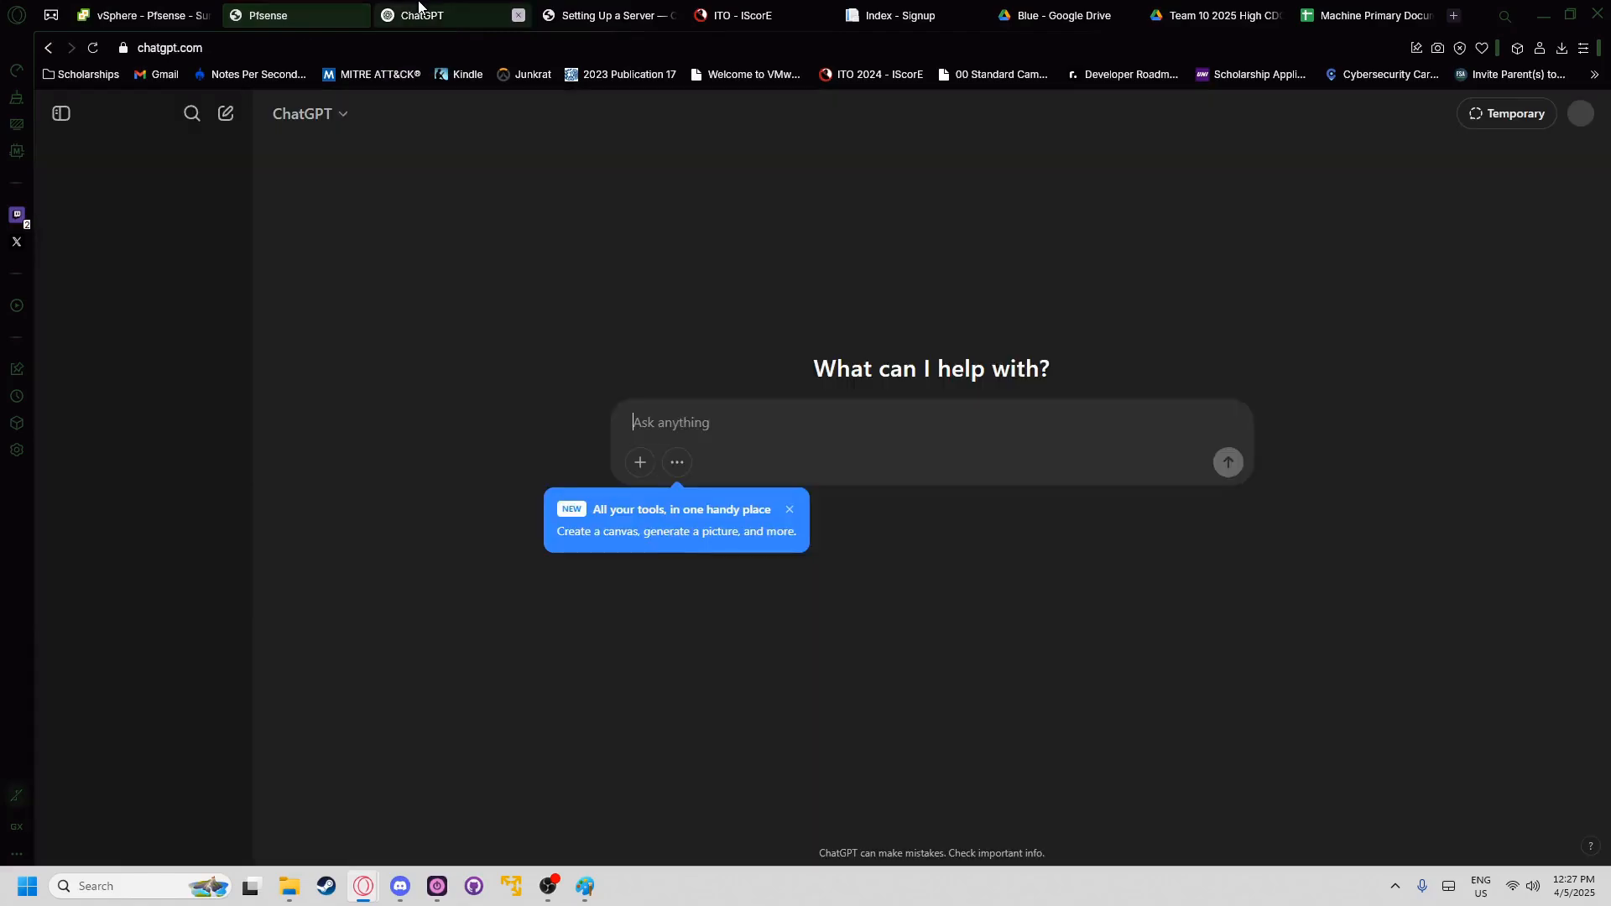
click(312, 10)
click(200, 10)
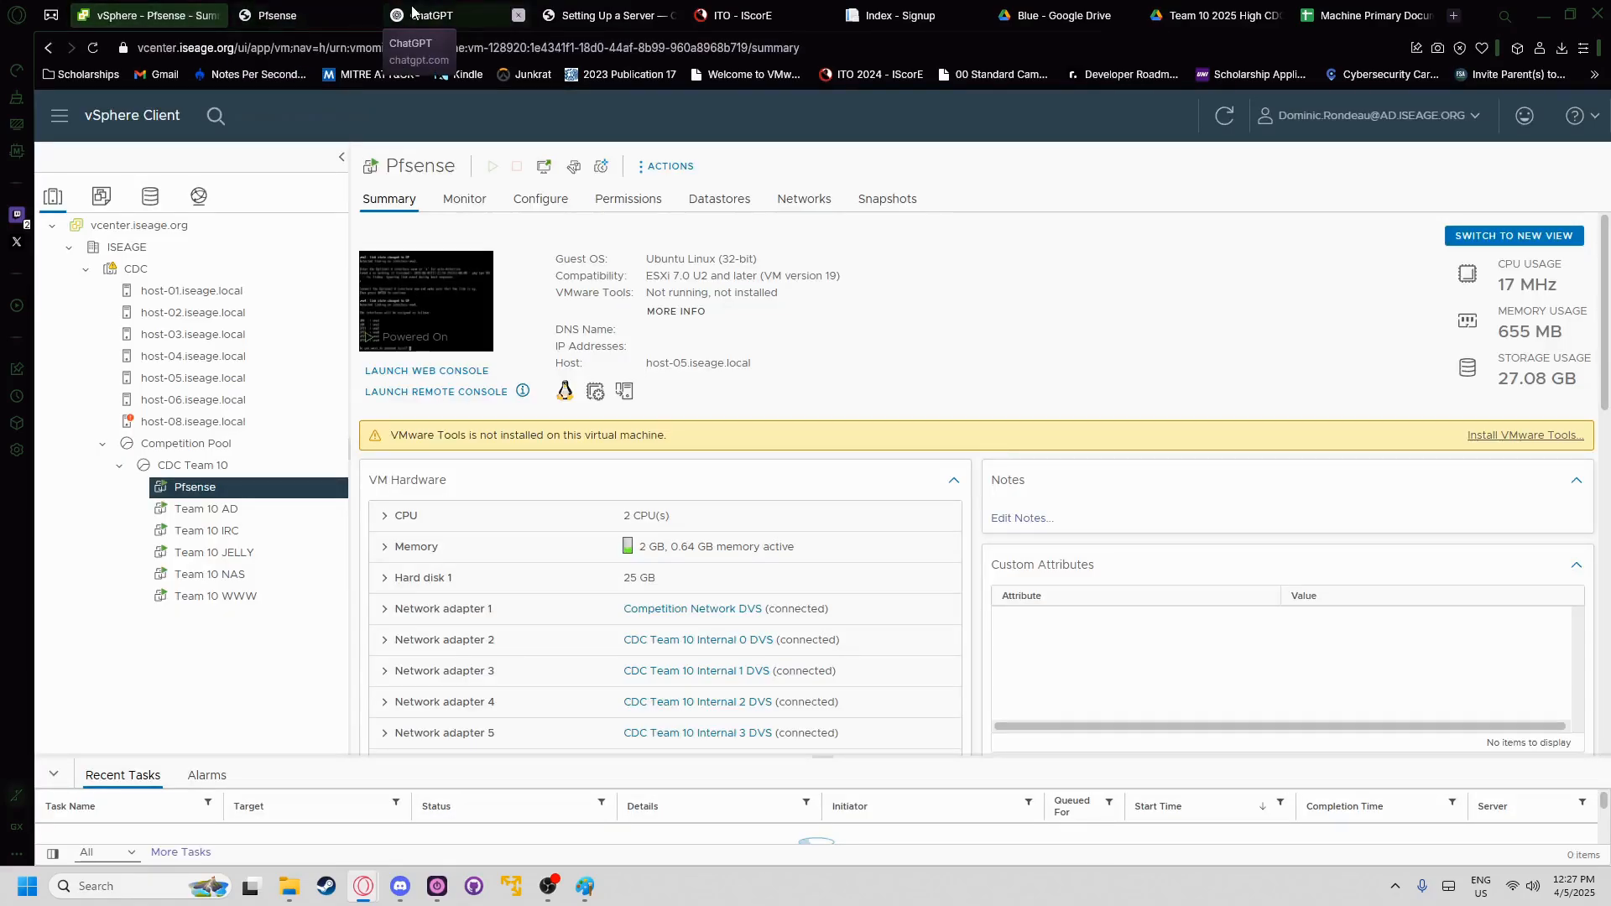
click(281, 13)
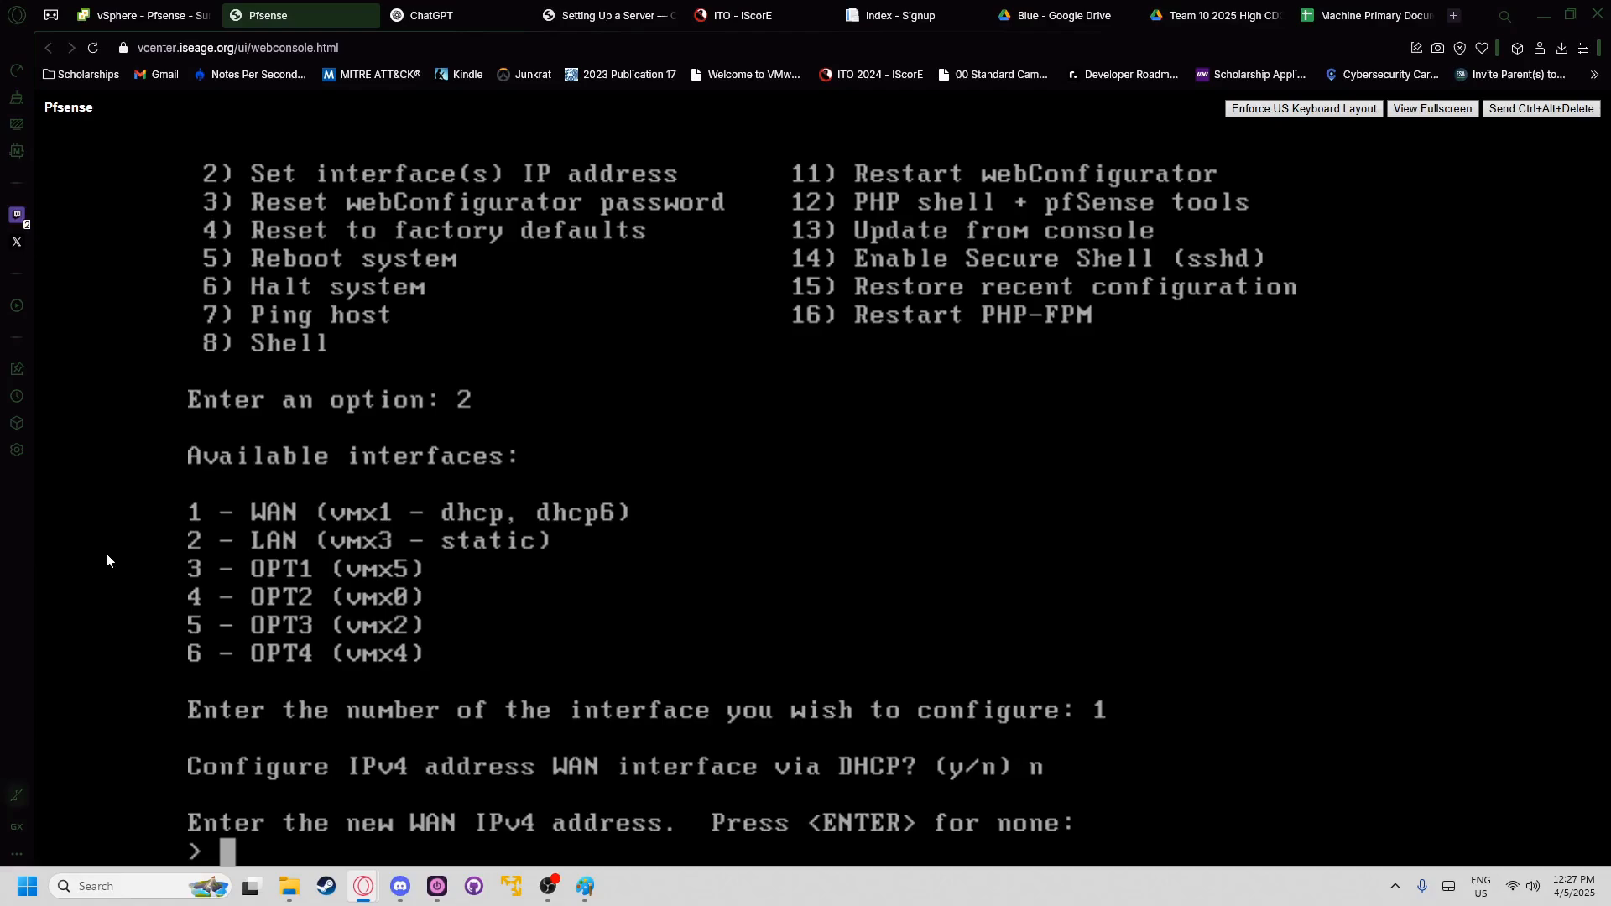
- Switch to Discord and read the general channel's advice on the WAN address, netmask and gateway
click(548, 886)
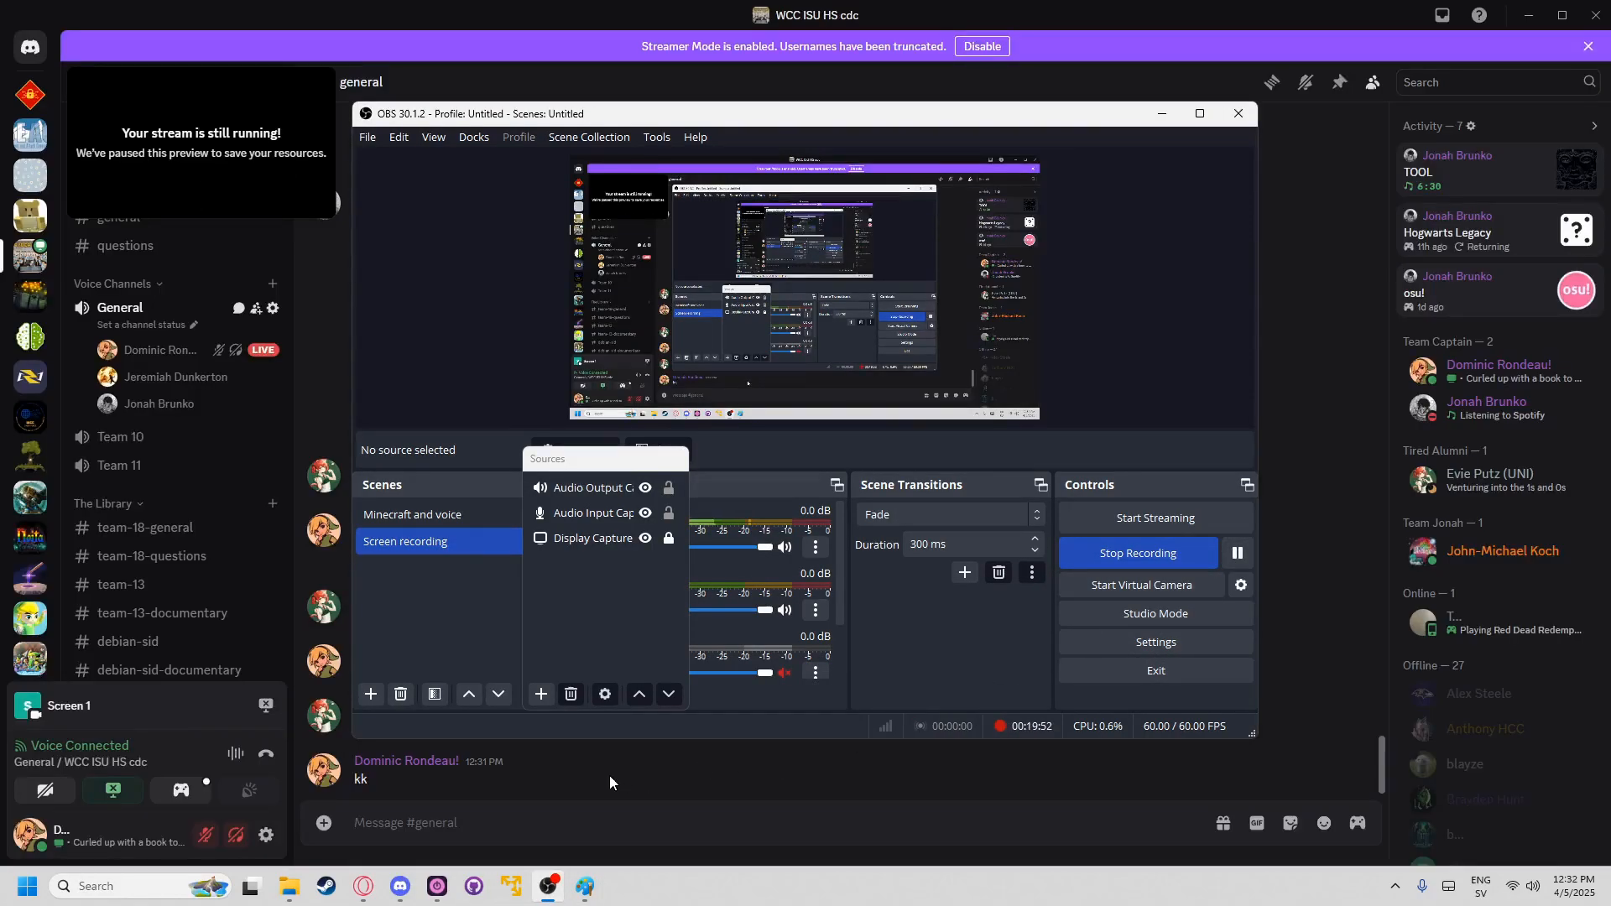
click(401, 886)
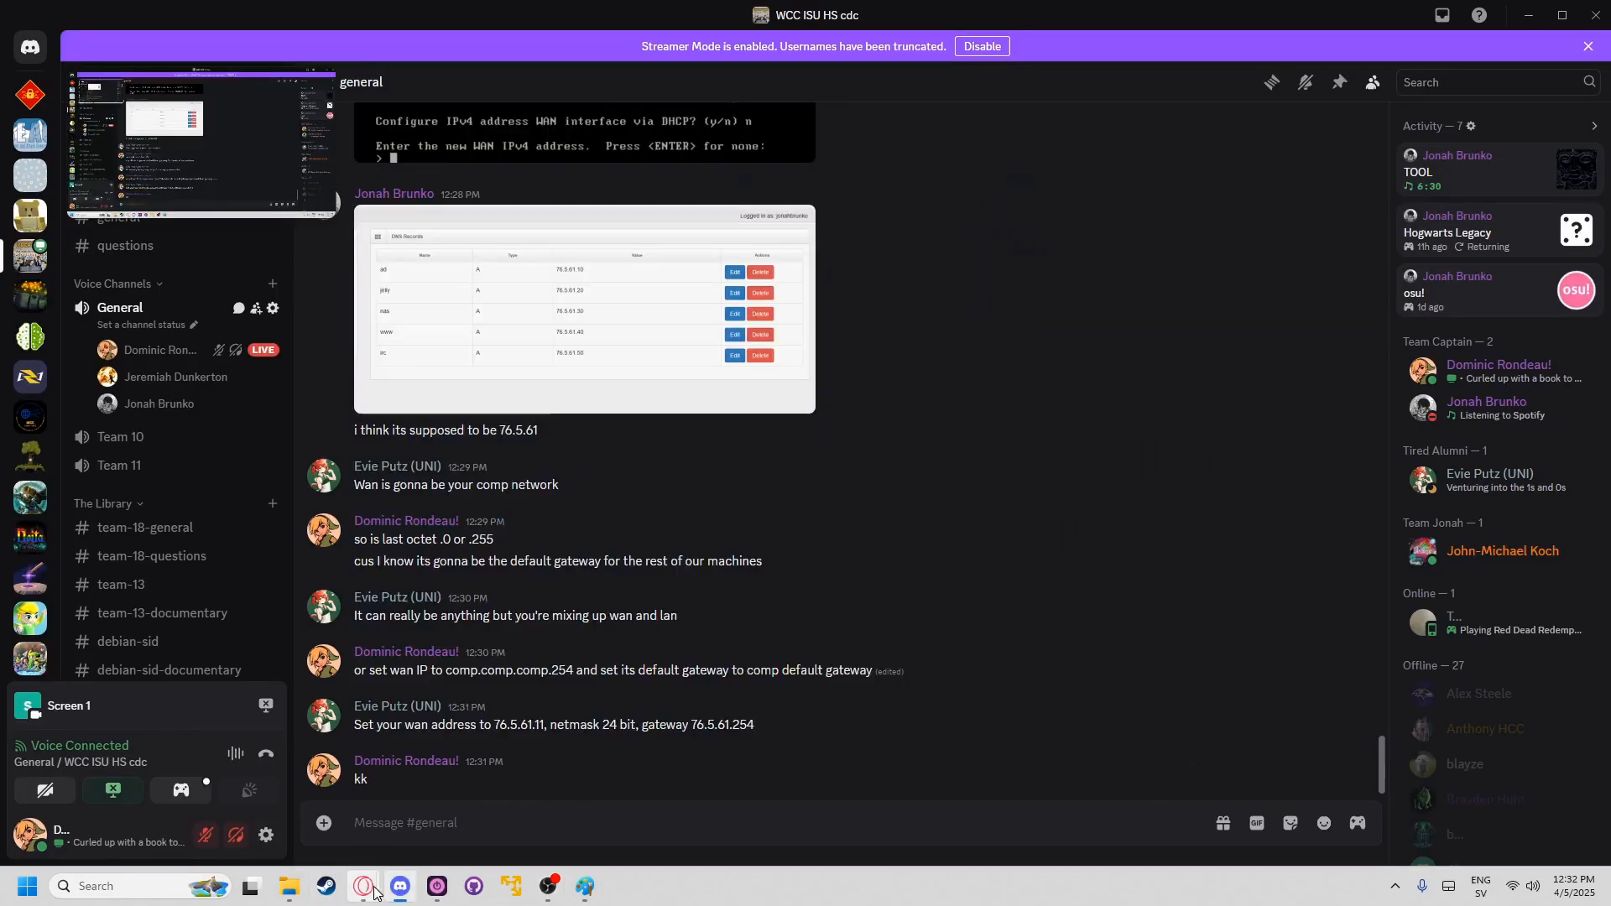
- Switch back to the browser and look up the team's IP address prefix on the IScorE DNS Records page
mouse_move(374, 891)
click(460, 793)
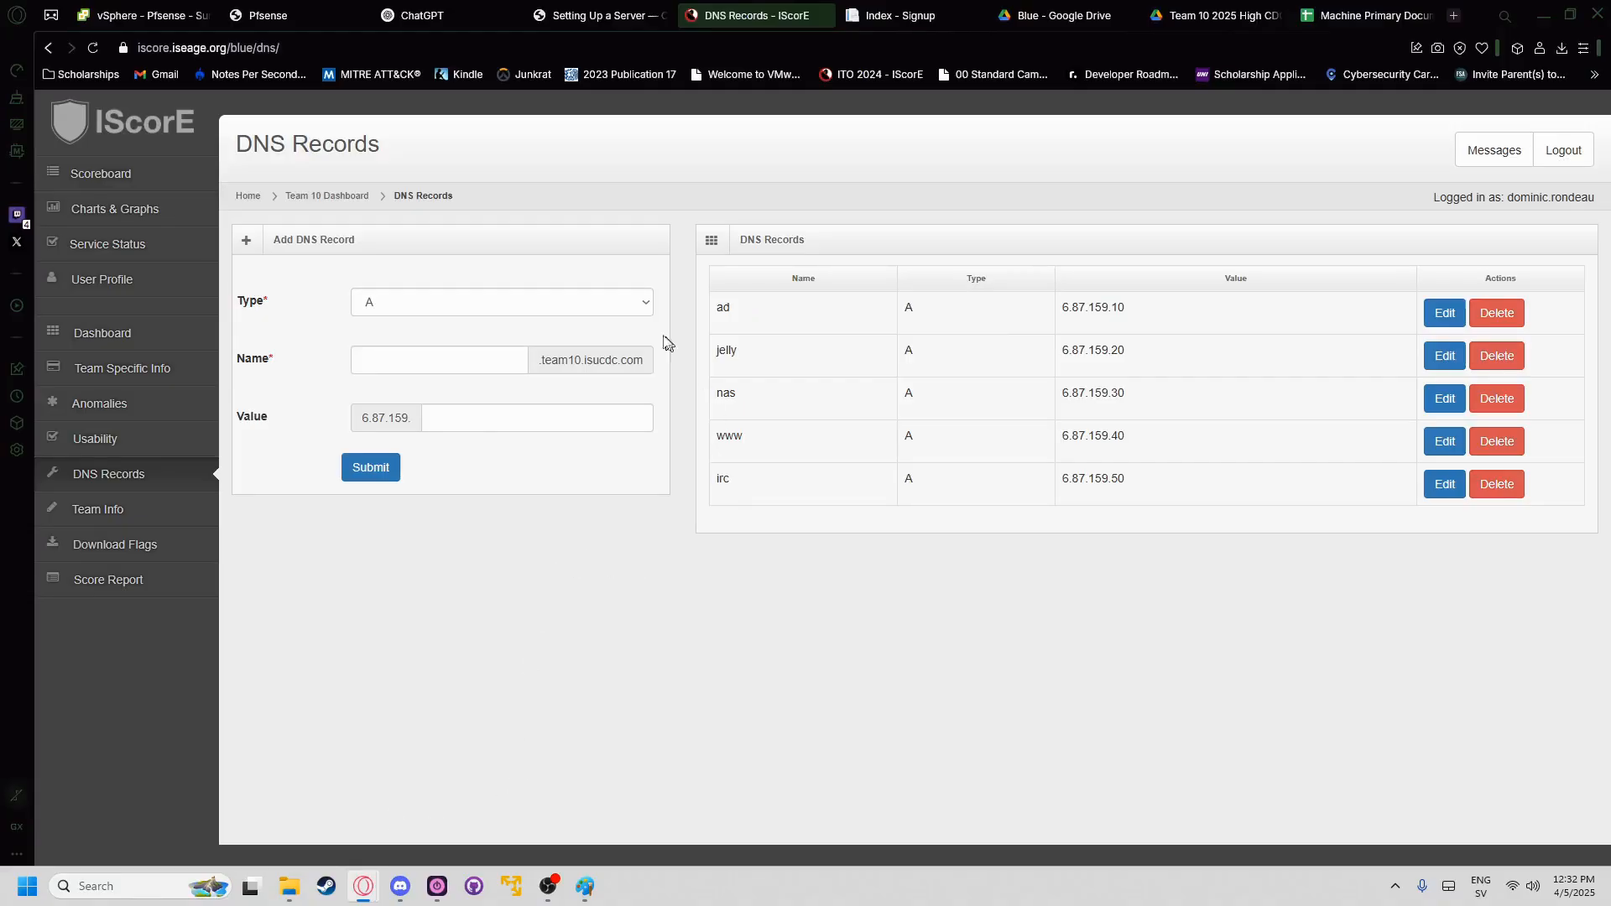
click(285, 16)
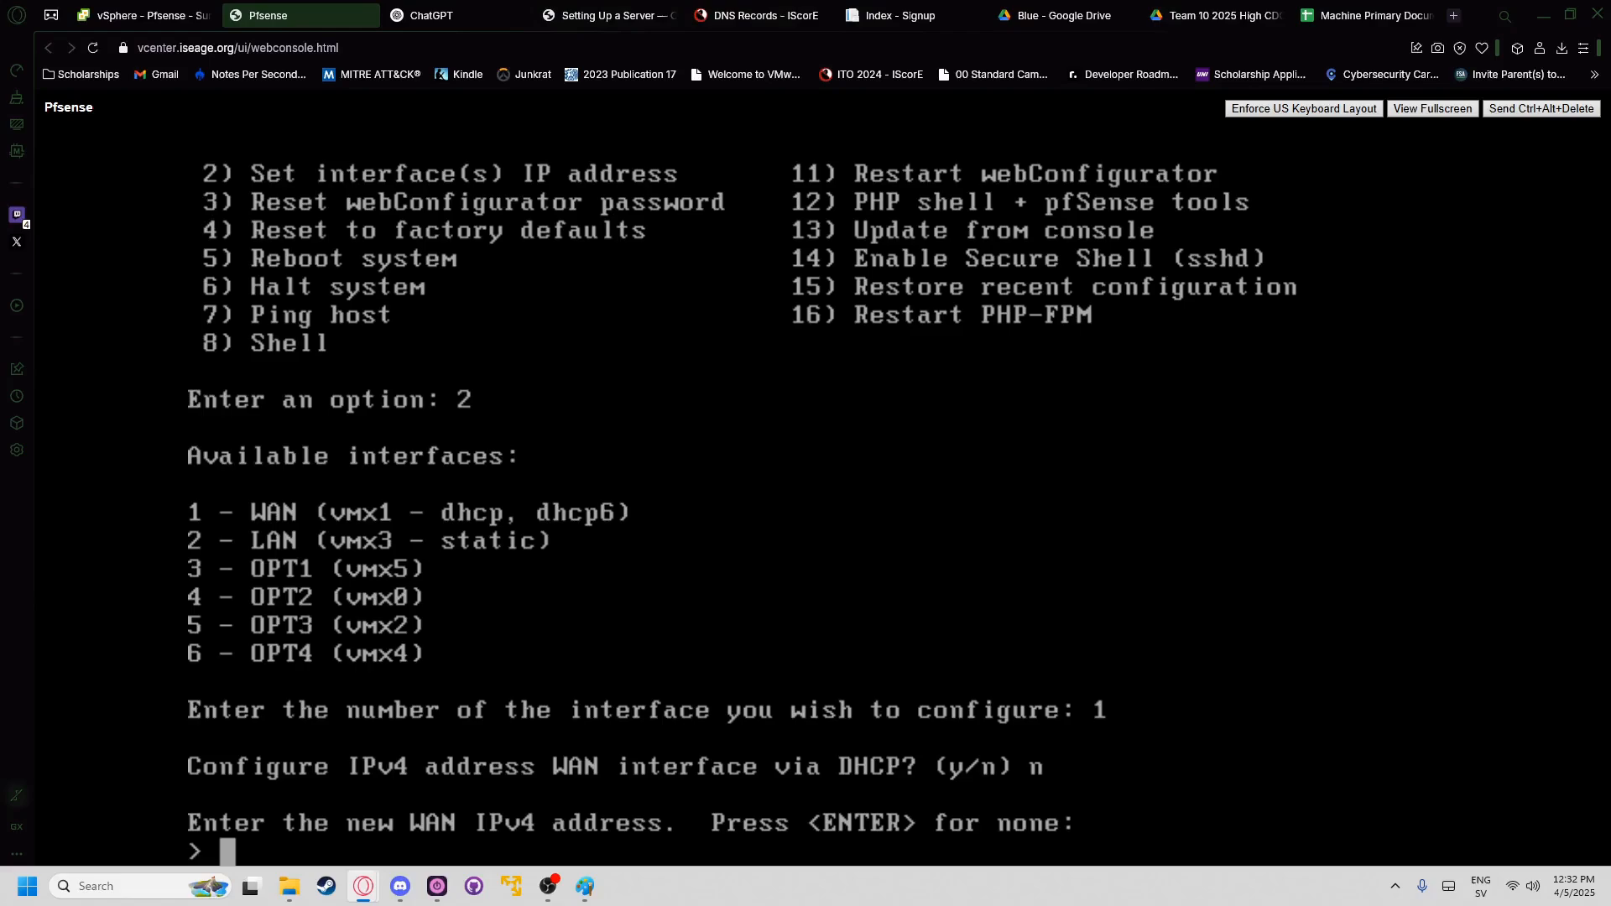
click(746, 15)
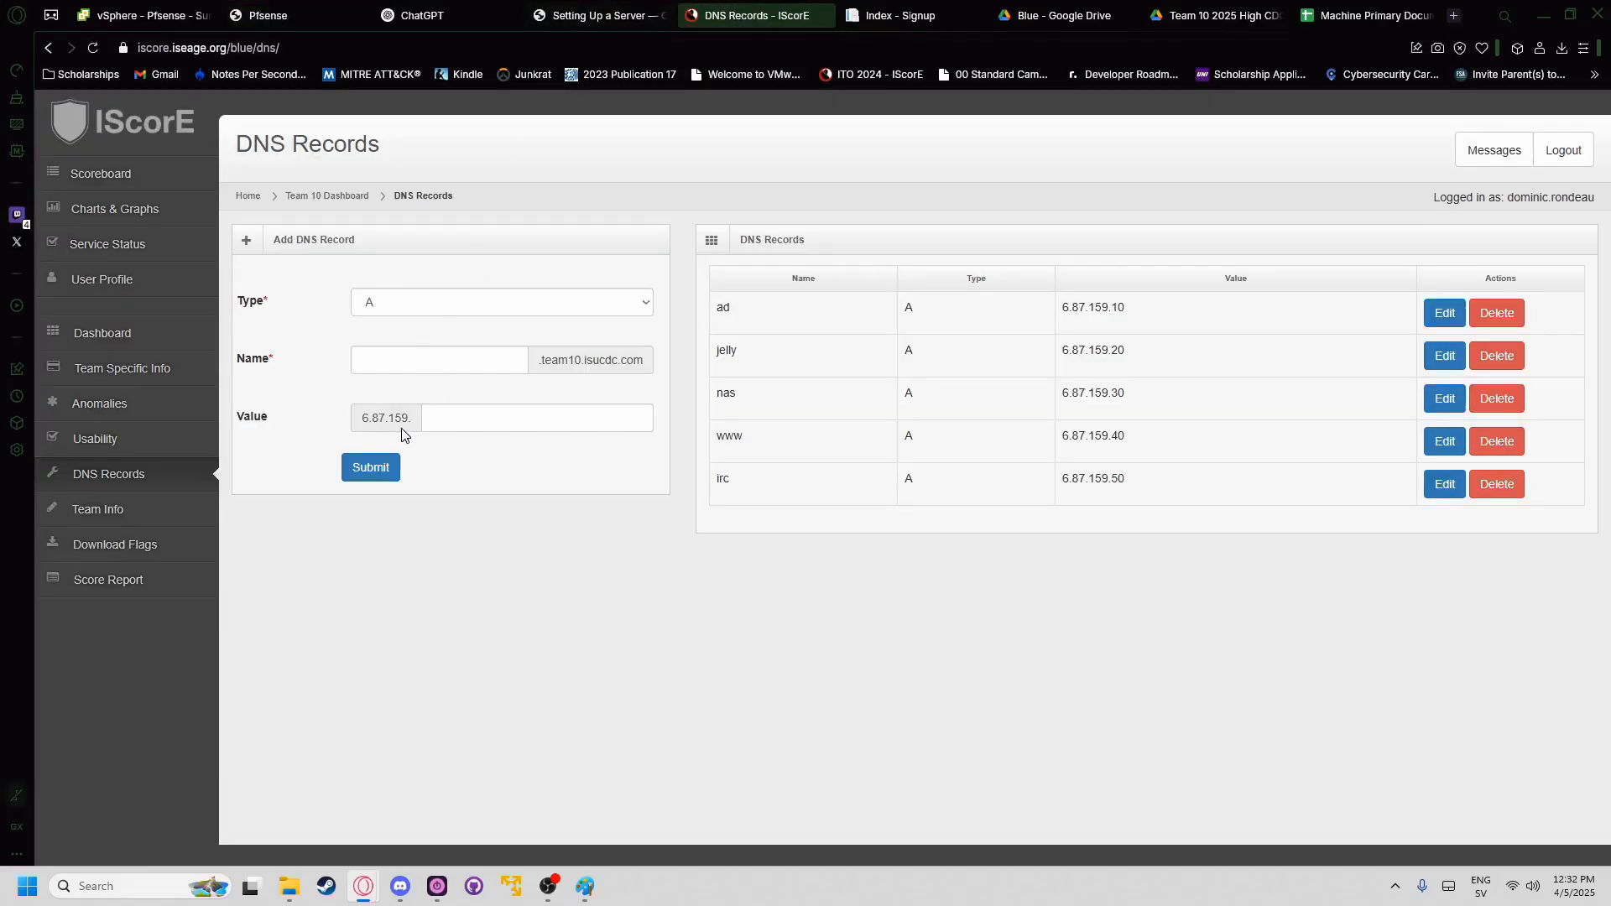
drag(416, 422, 361, 424)
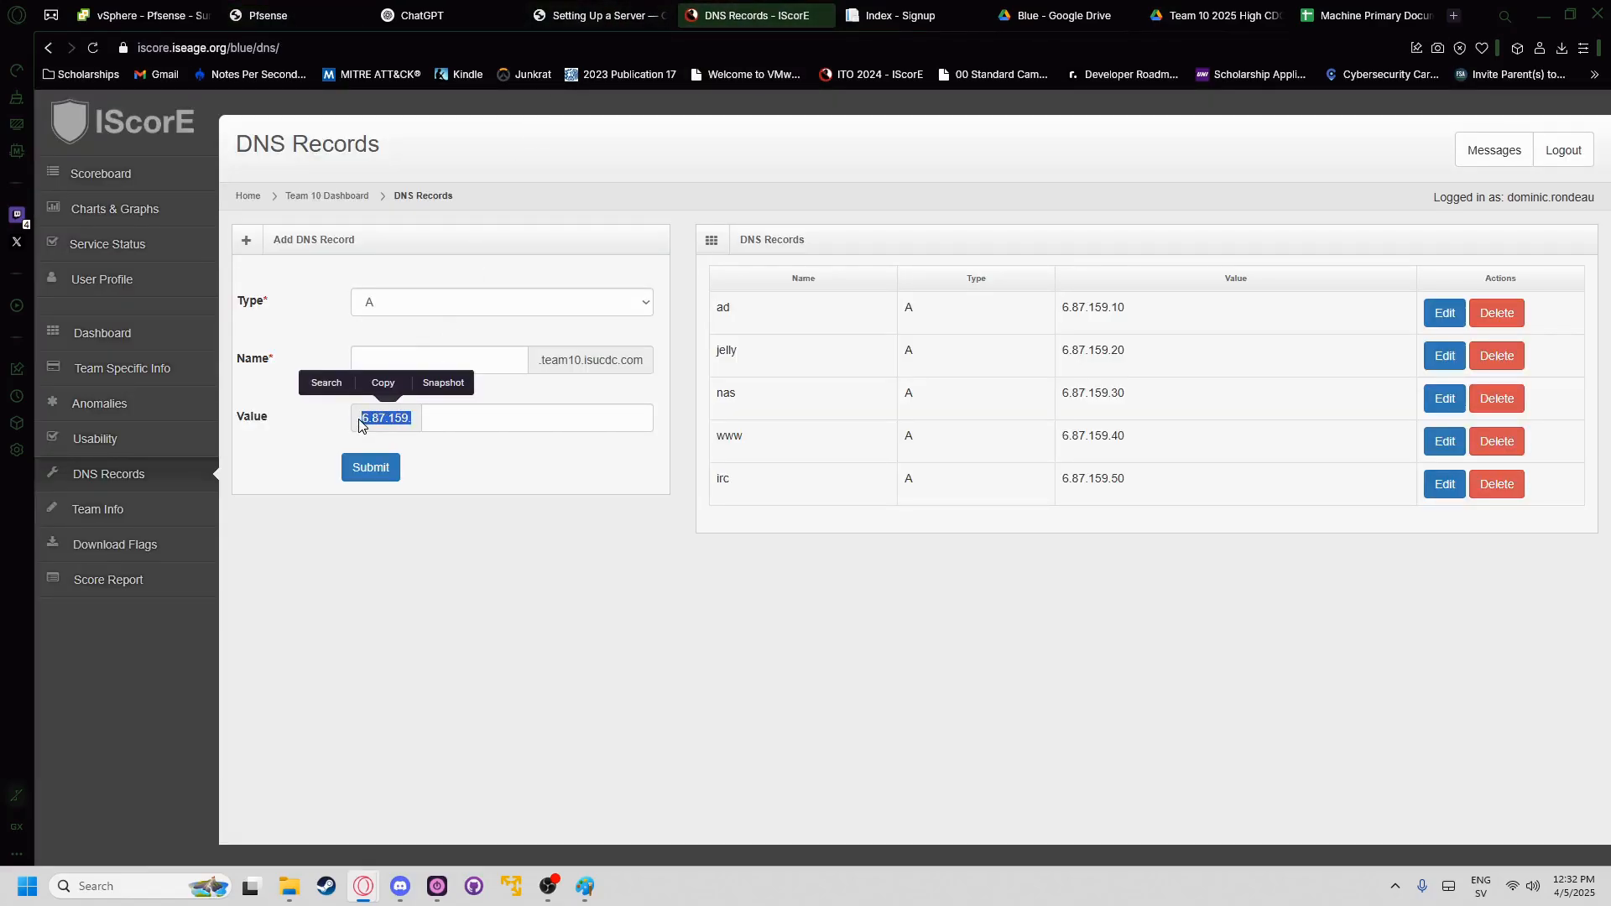
double_click(358, 419)
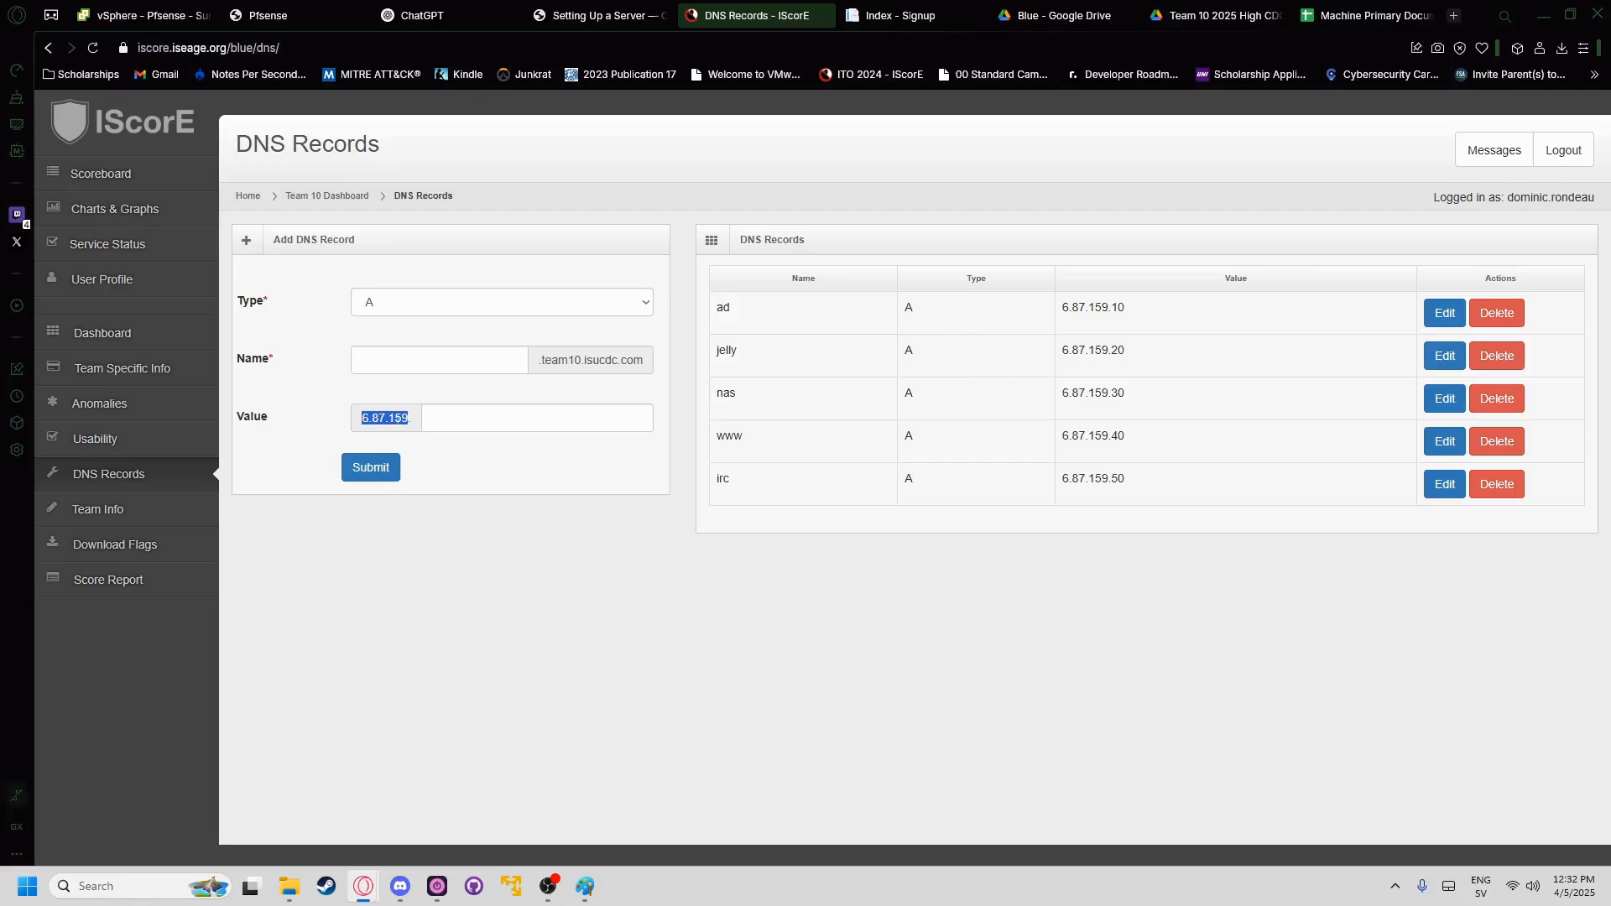
double_click(358, 419)
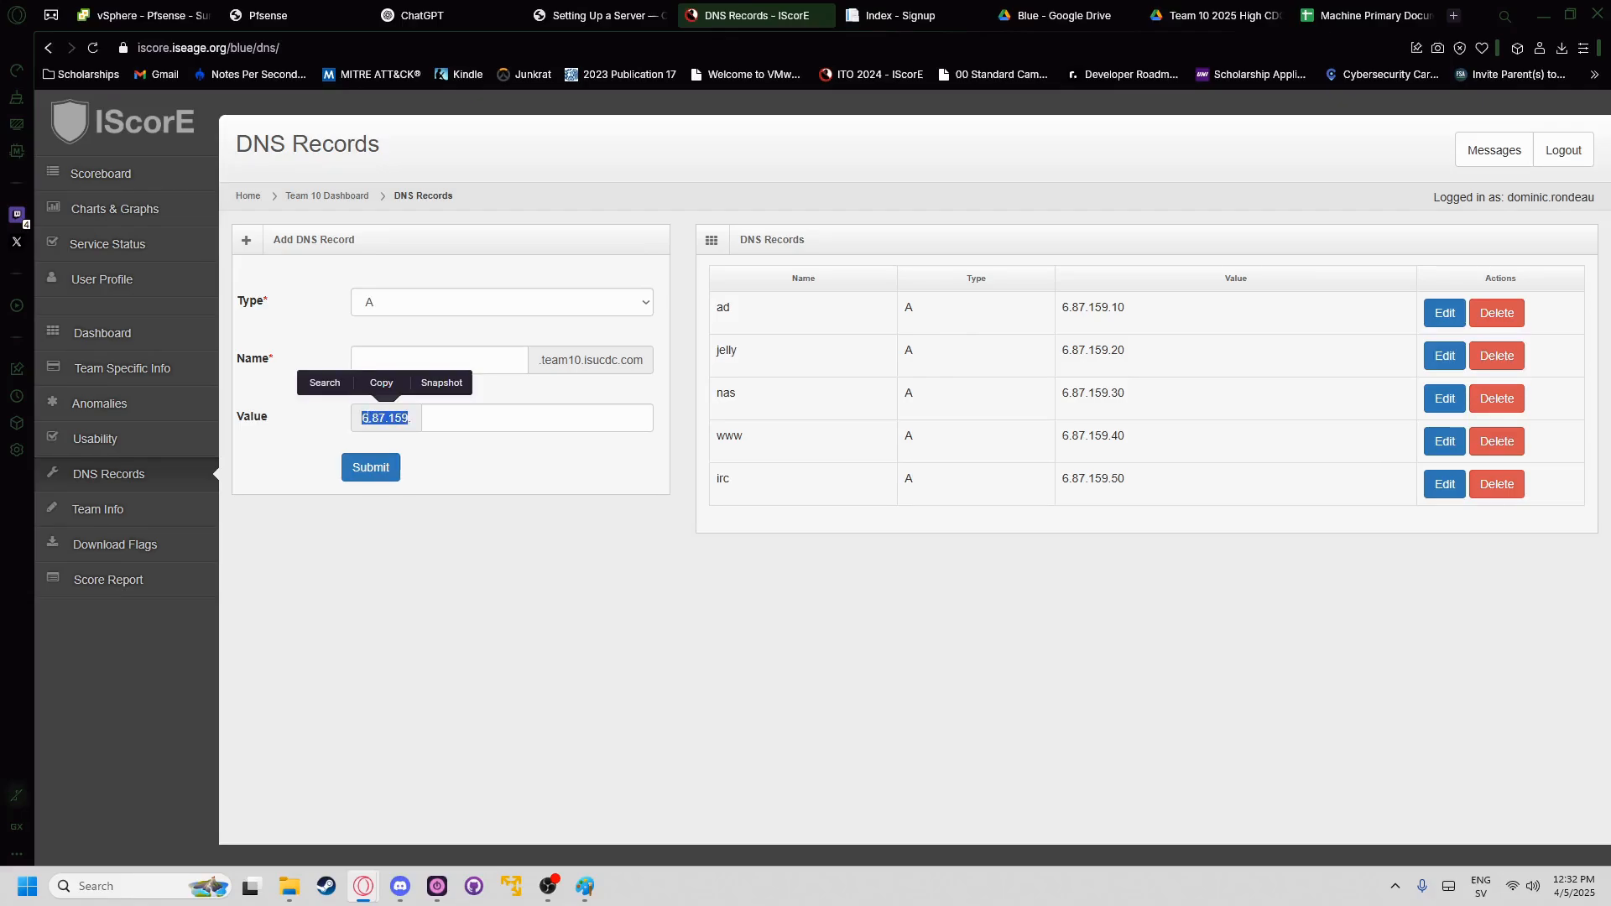
- Start the new WAN IPv4 address with "6." in the Pfsense console and place the DNS Records page next to the console page
click(281, 17)
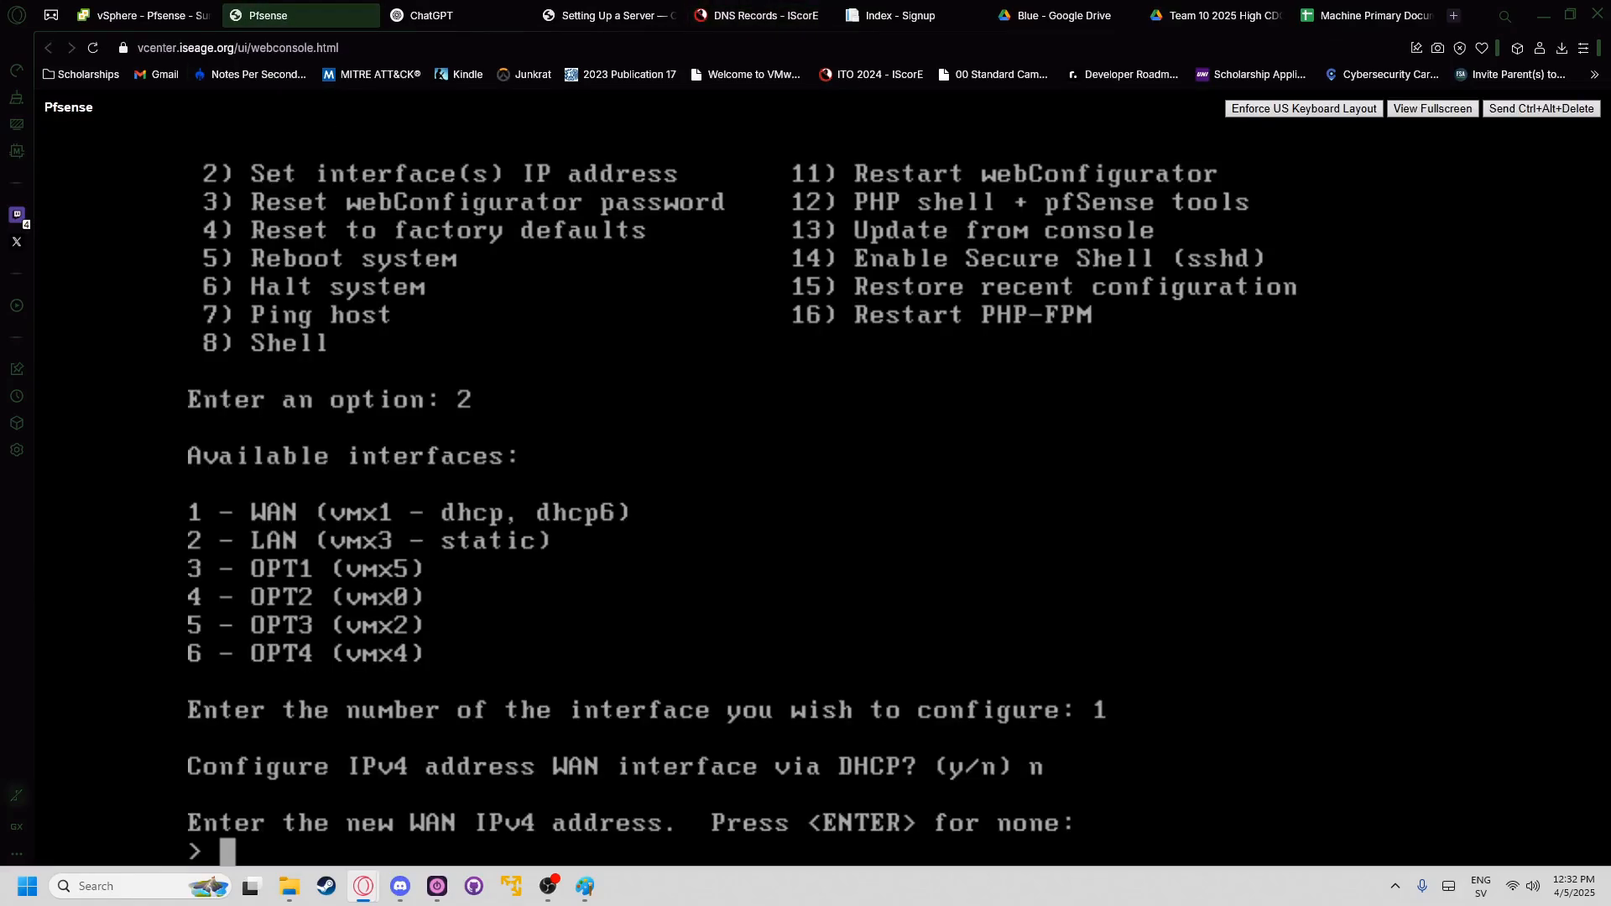
text(6.)
click(616, 7)
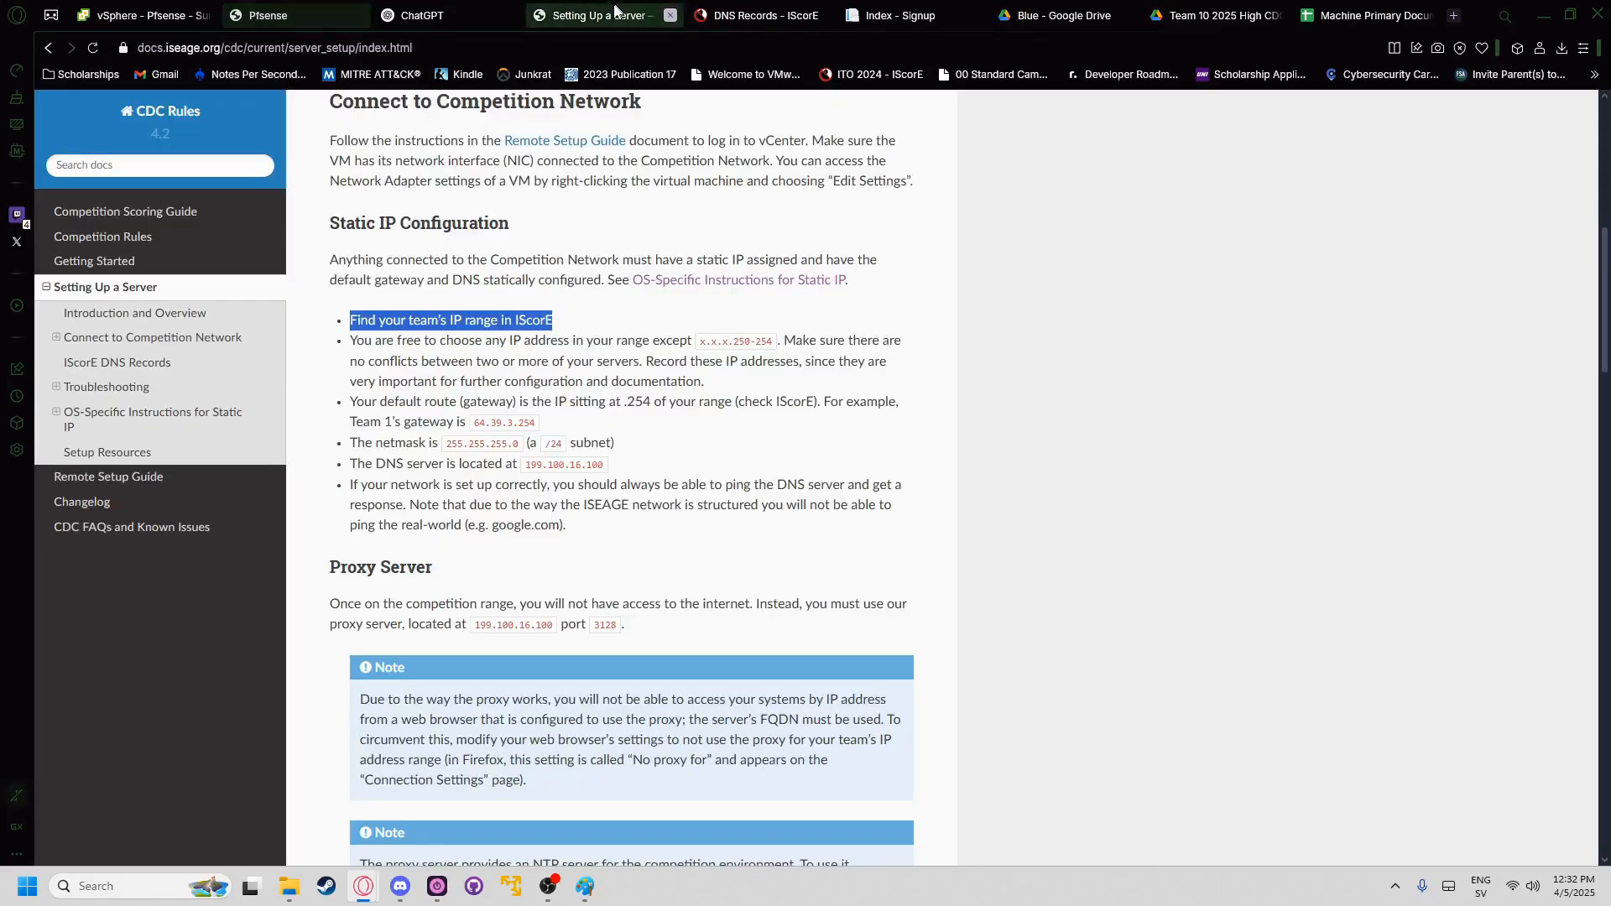
click(724, 5)
drag(763, 6, 466, 6)
- Complete the new WAN IPv4 address as 6.87.159.11, checking the prefix against the DNS Records page, and submit it
click(281, 16)
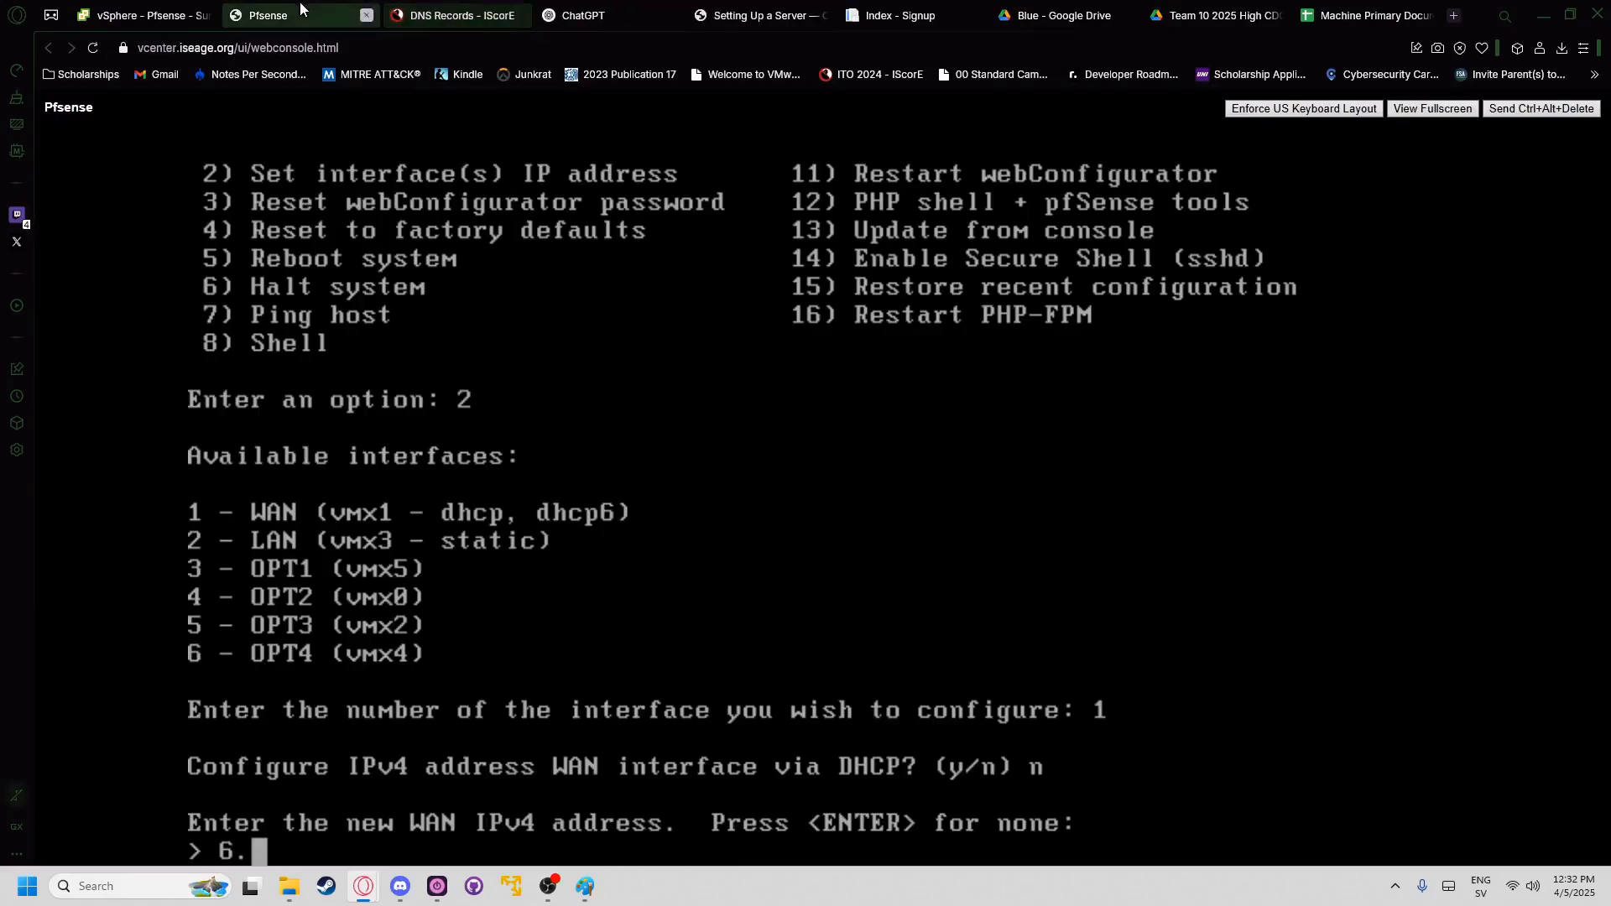
text(87)
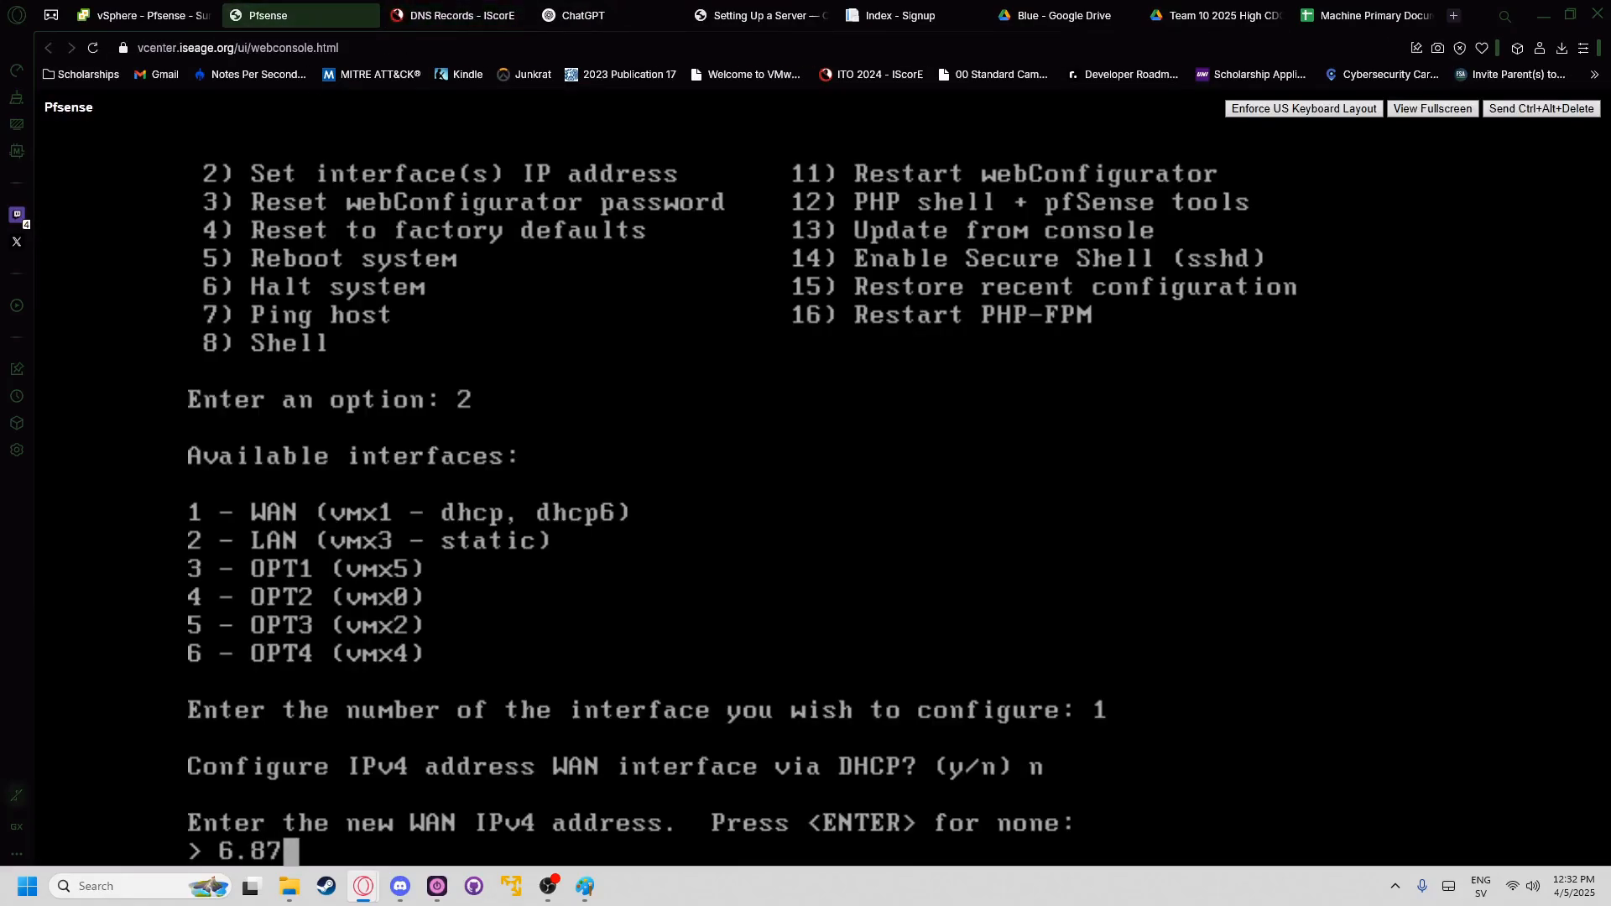
text(.)
click(411, 15)
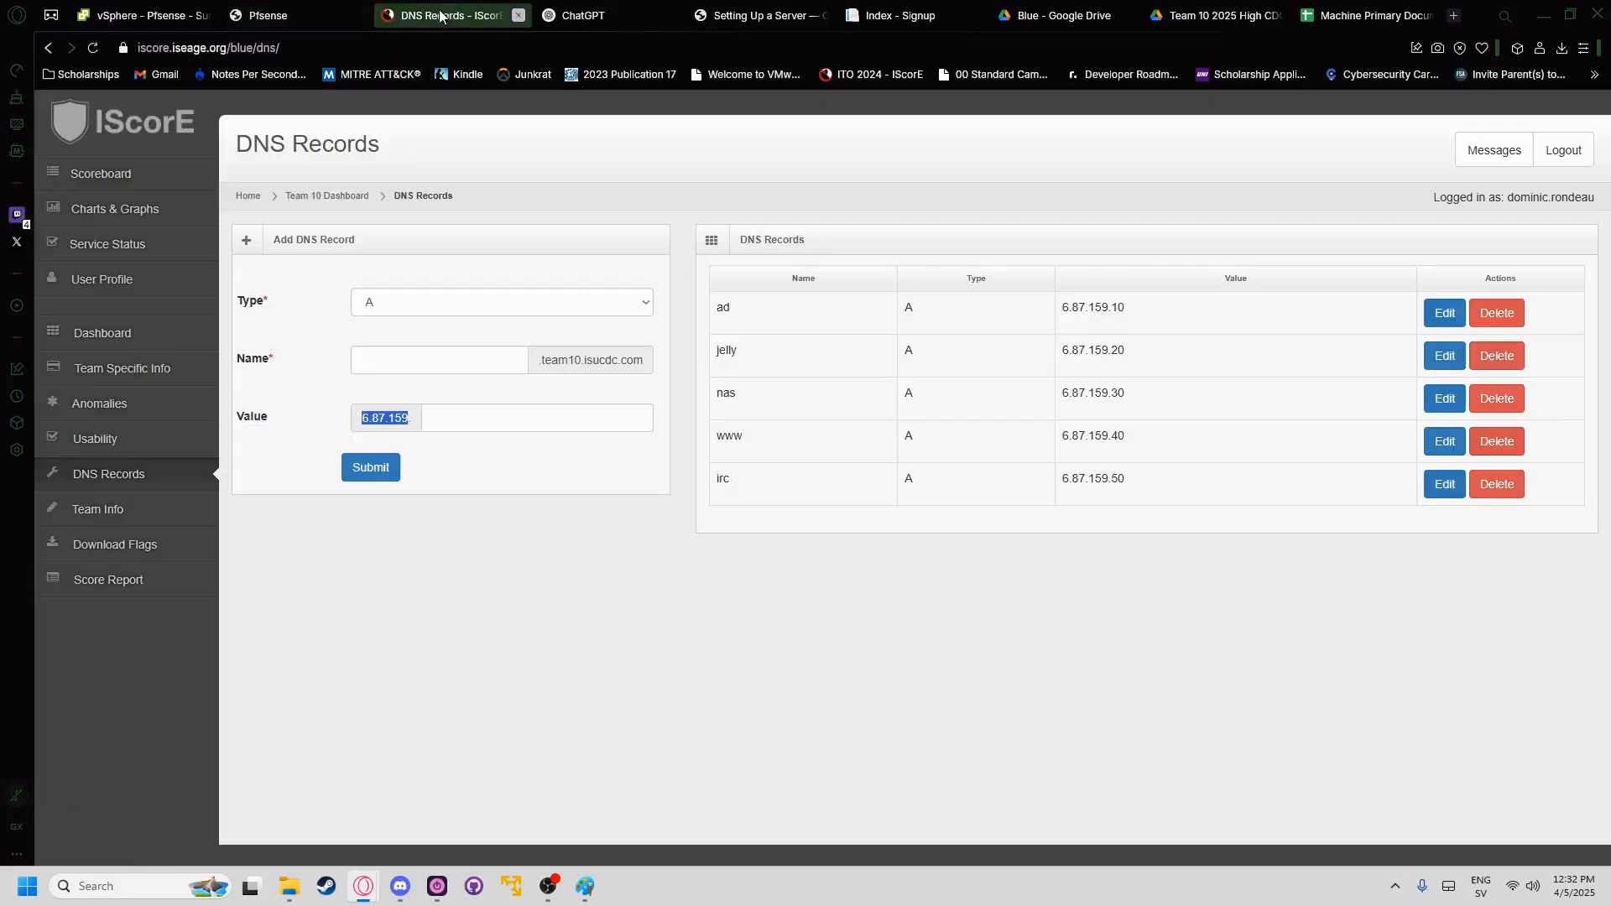
click(322, 6)
text(159.11)
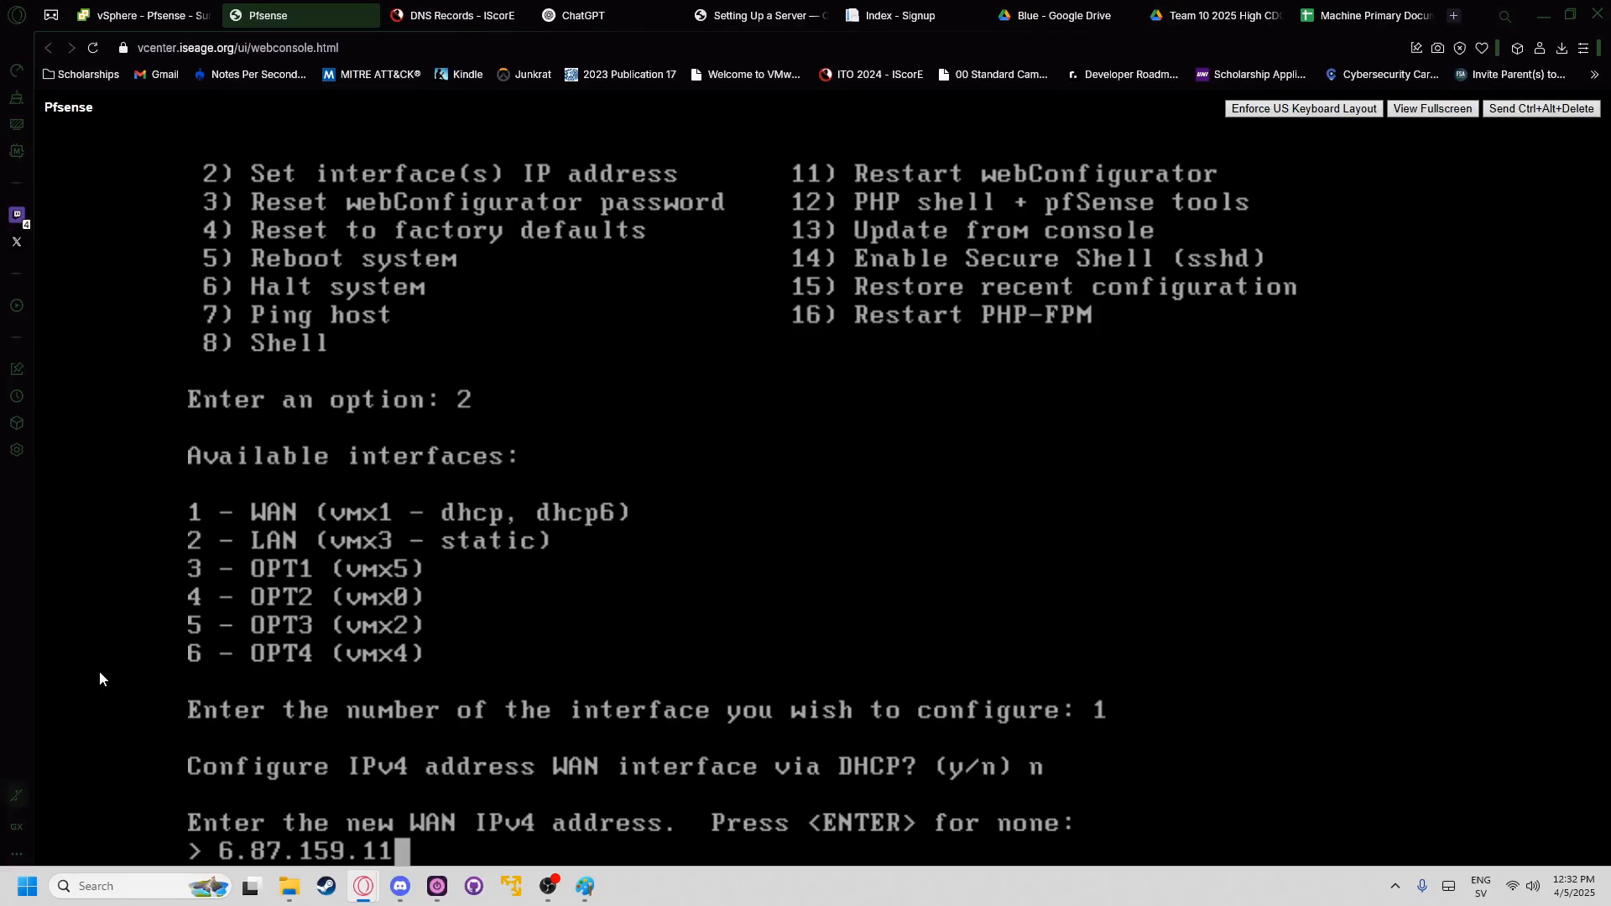
key(Return)
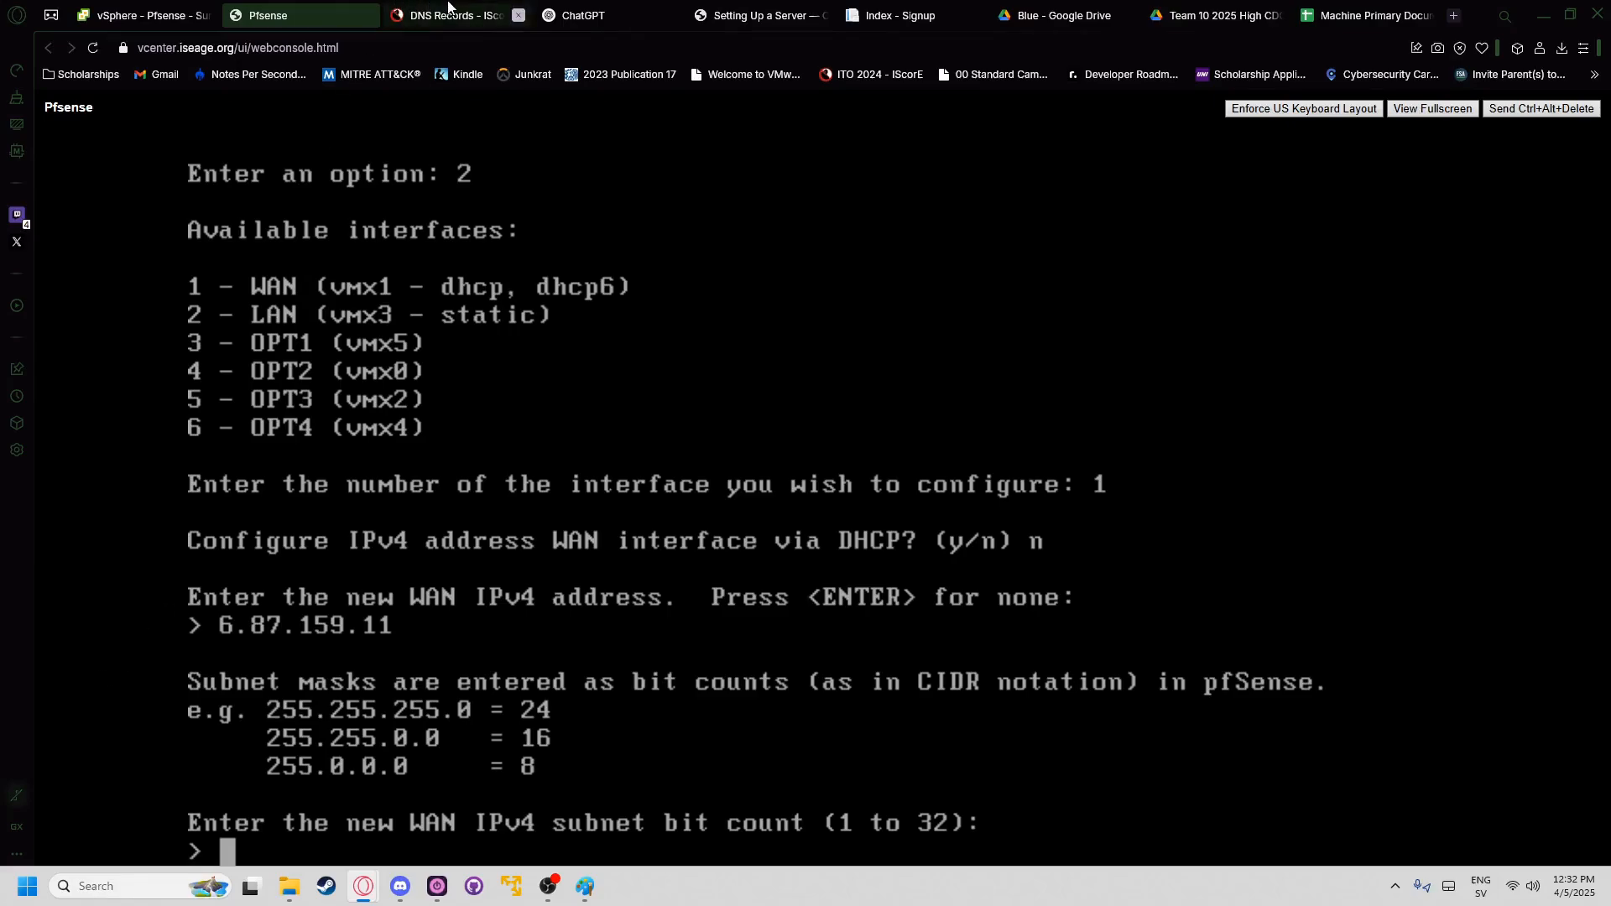
- Check the netmask in the Setting Up a Server guide and set the WAN IPv4 subnet bit count to 24
click(495, 15)
click(618, 11)
click(751, 15)
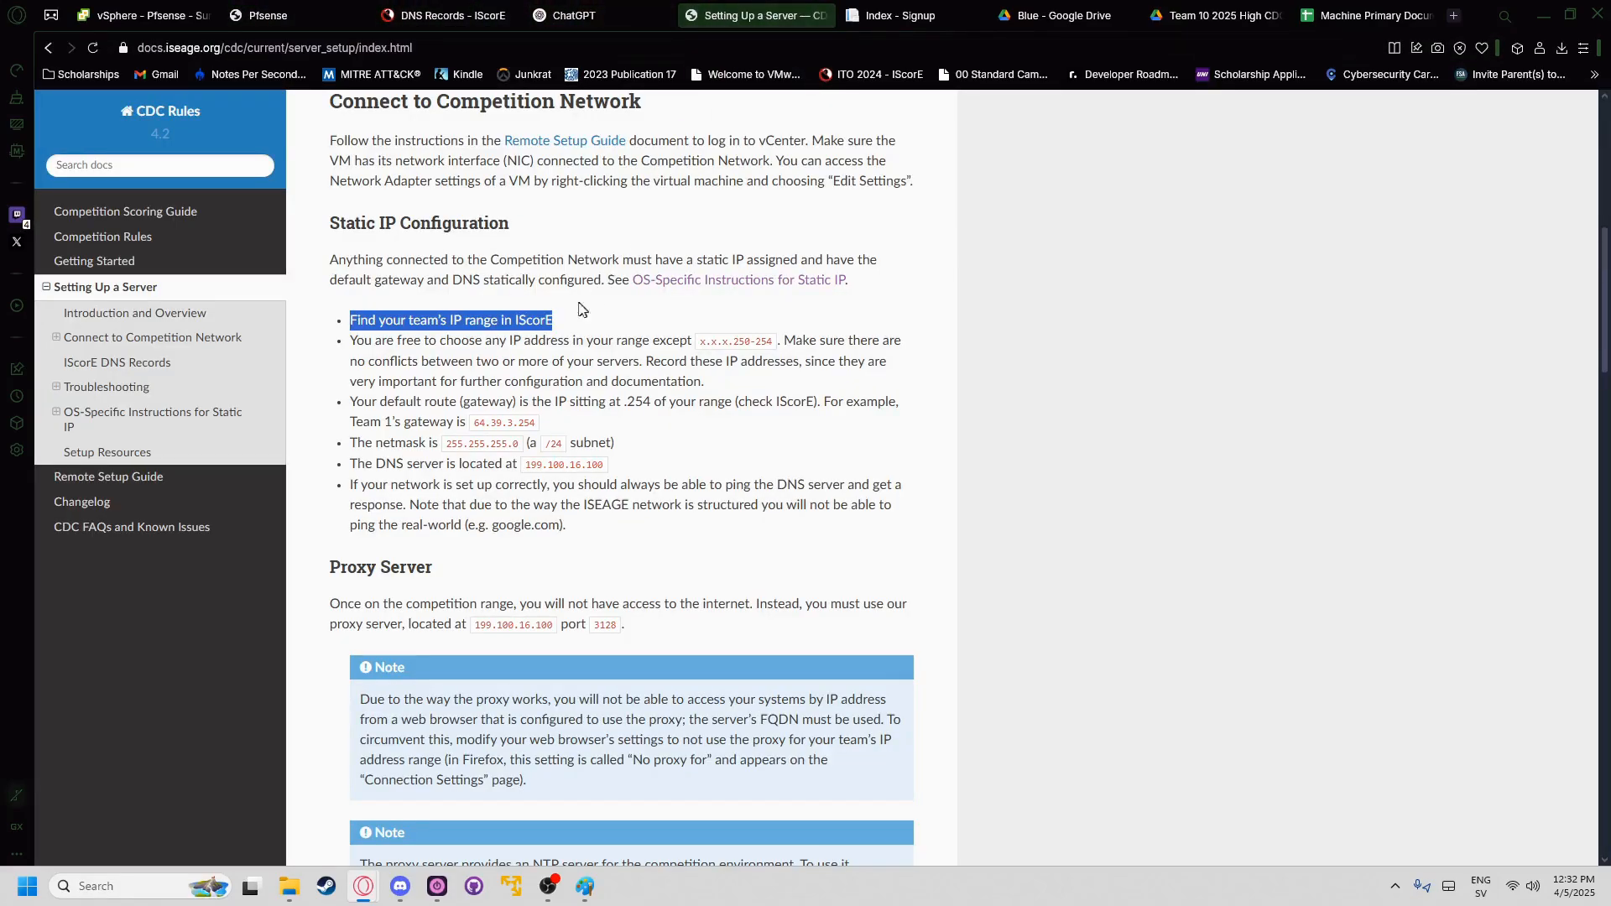
click(277, 15)
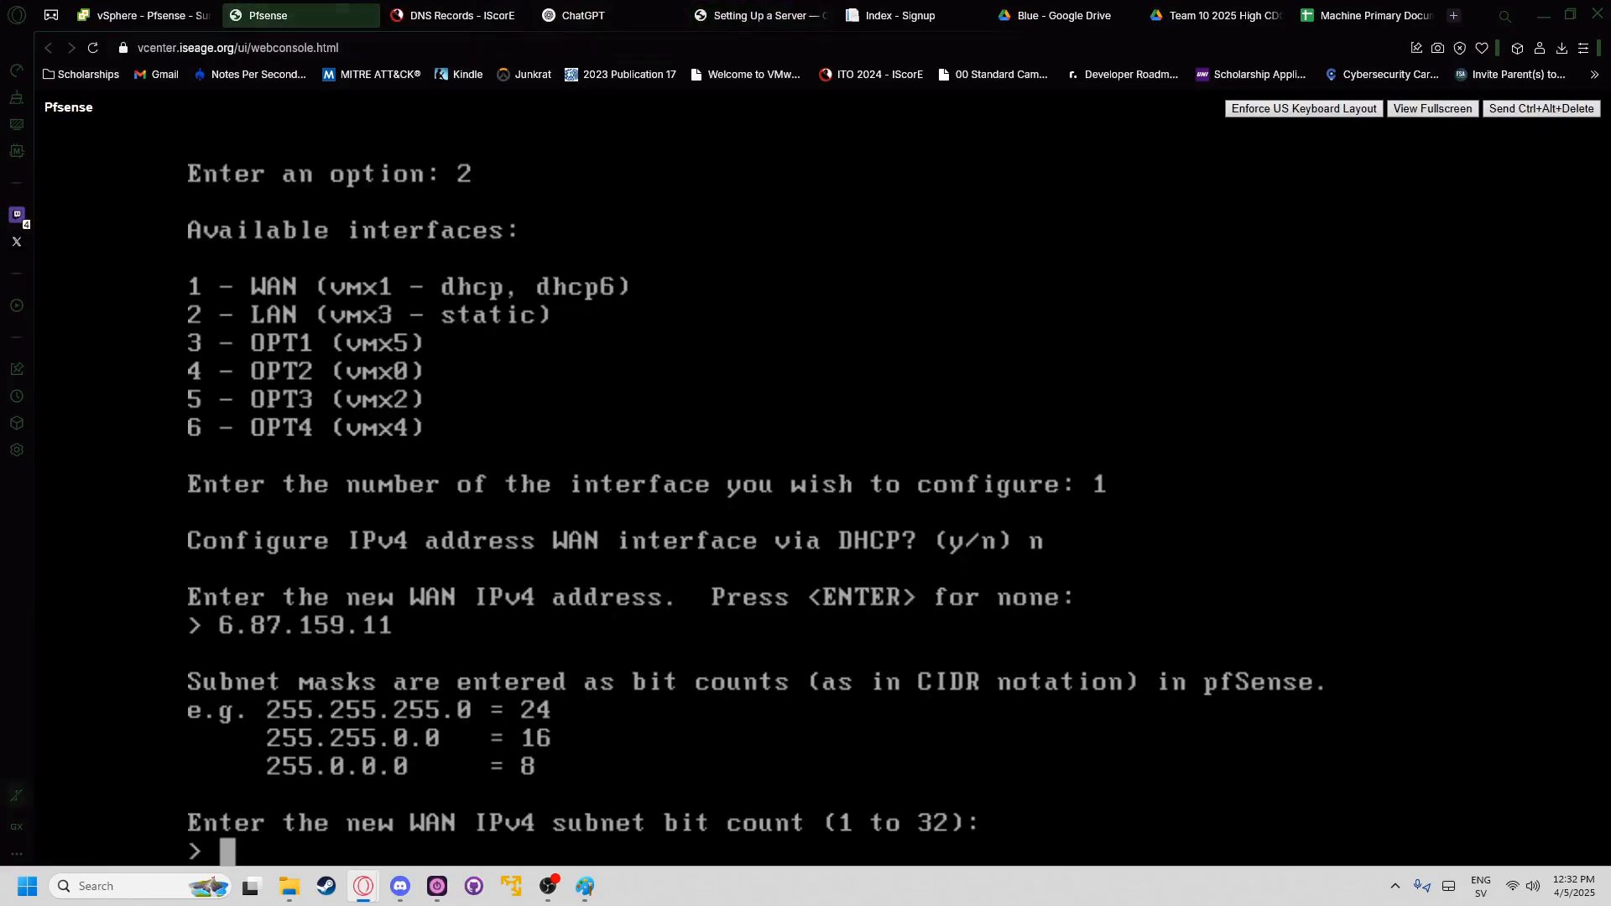
click(751, 16)
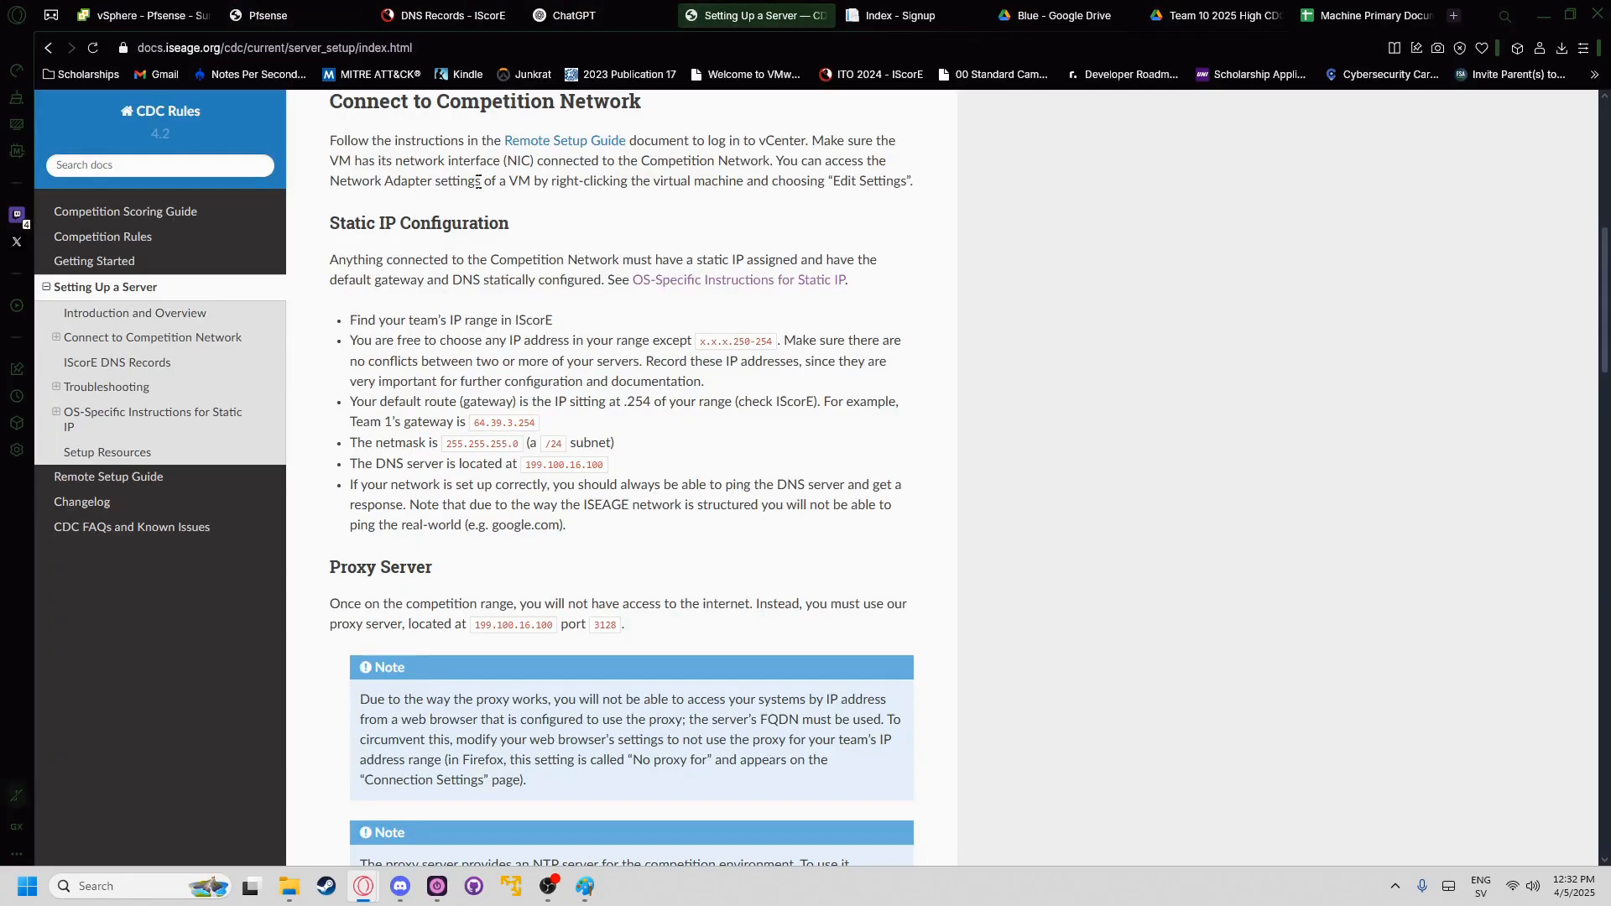
click(257, 23)
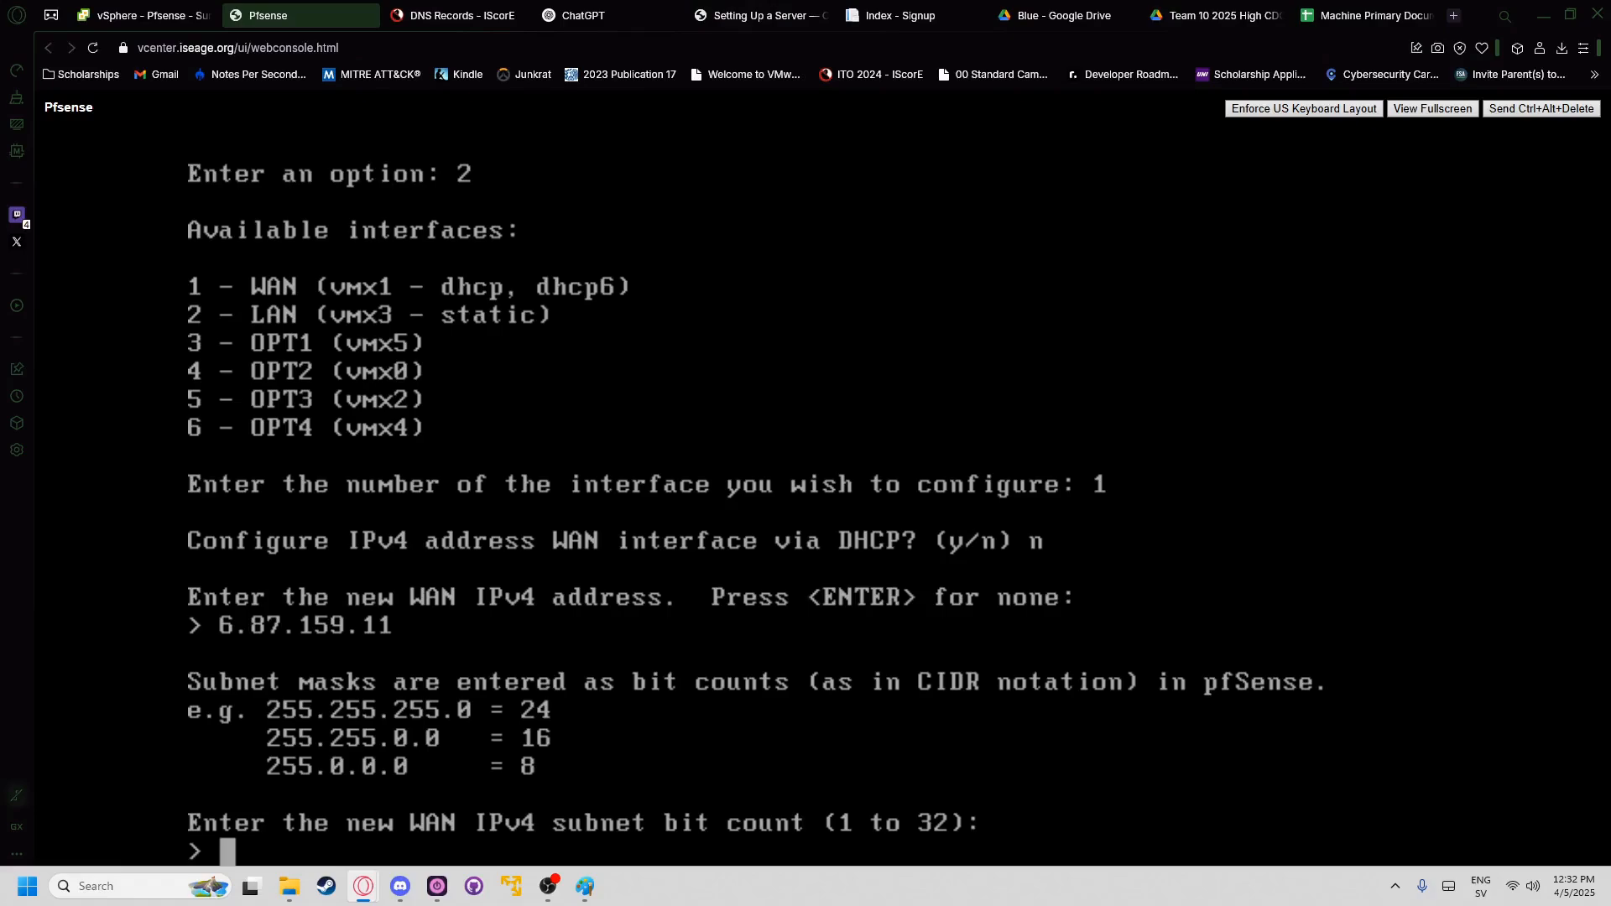
text(24)
key(Return)
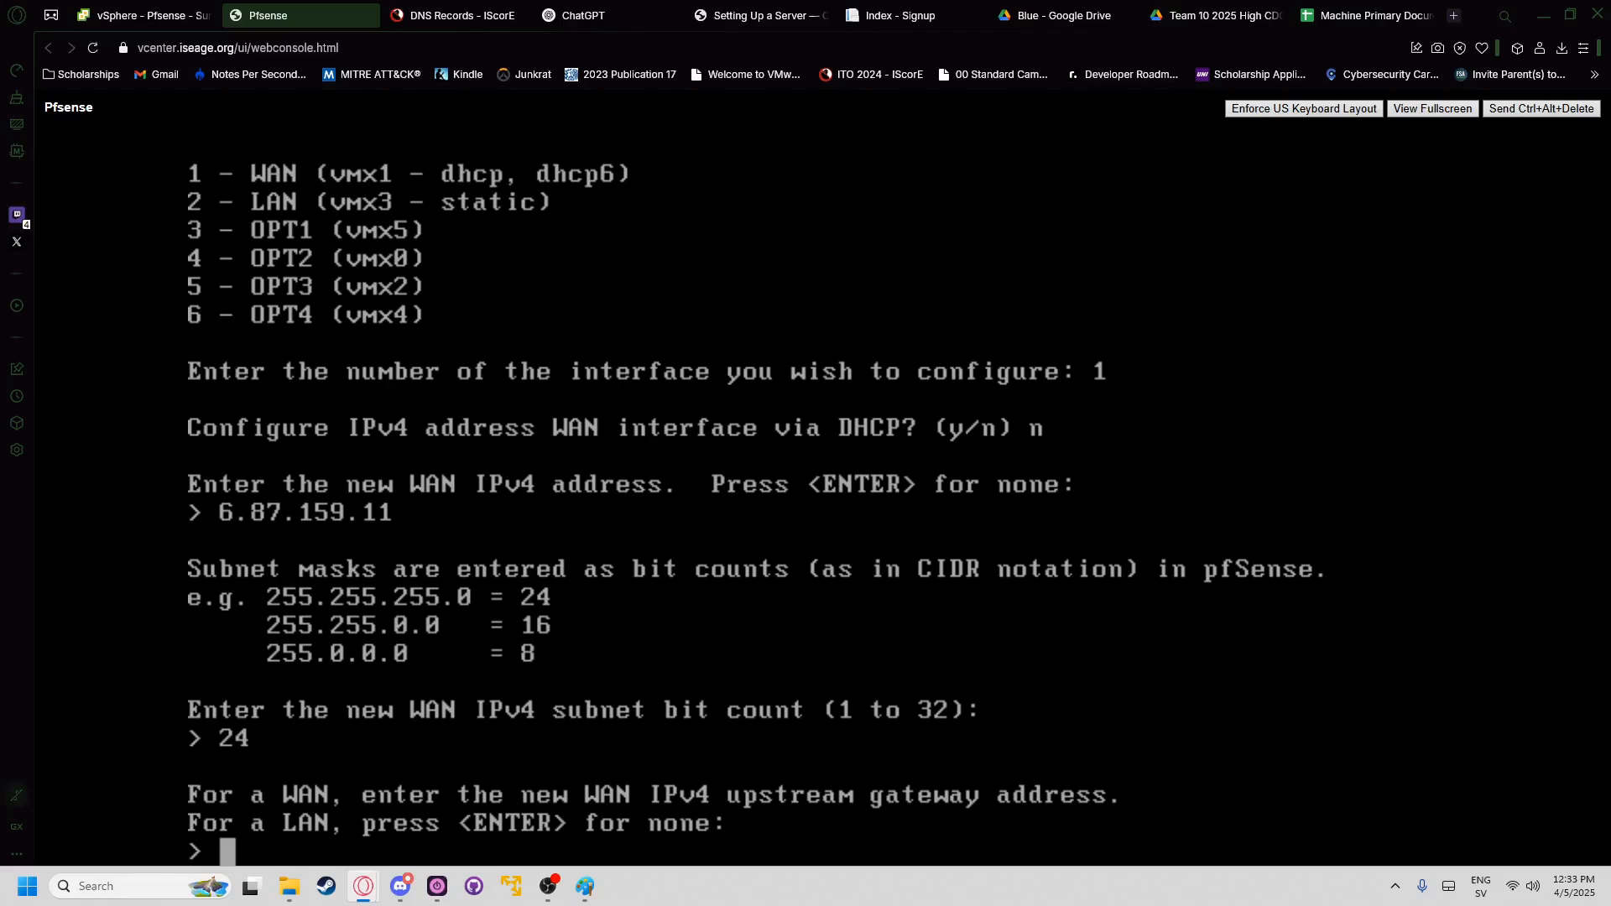
- Look up the default gateway rule in the Setting Up a Server guide and set the WAN IPv4 upstream gateway to 6.87.159.254
key(ctrl+Tab)
key(ctrl+Tab)
key(ctrl+Tab)
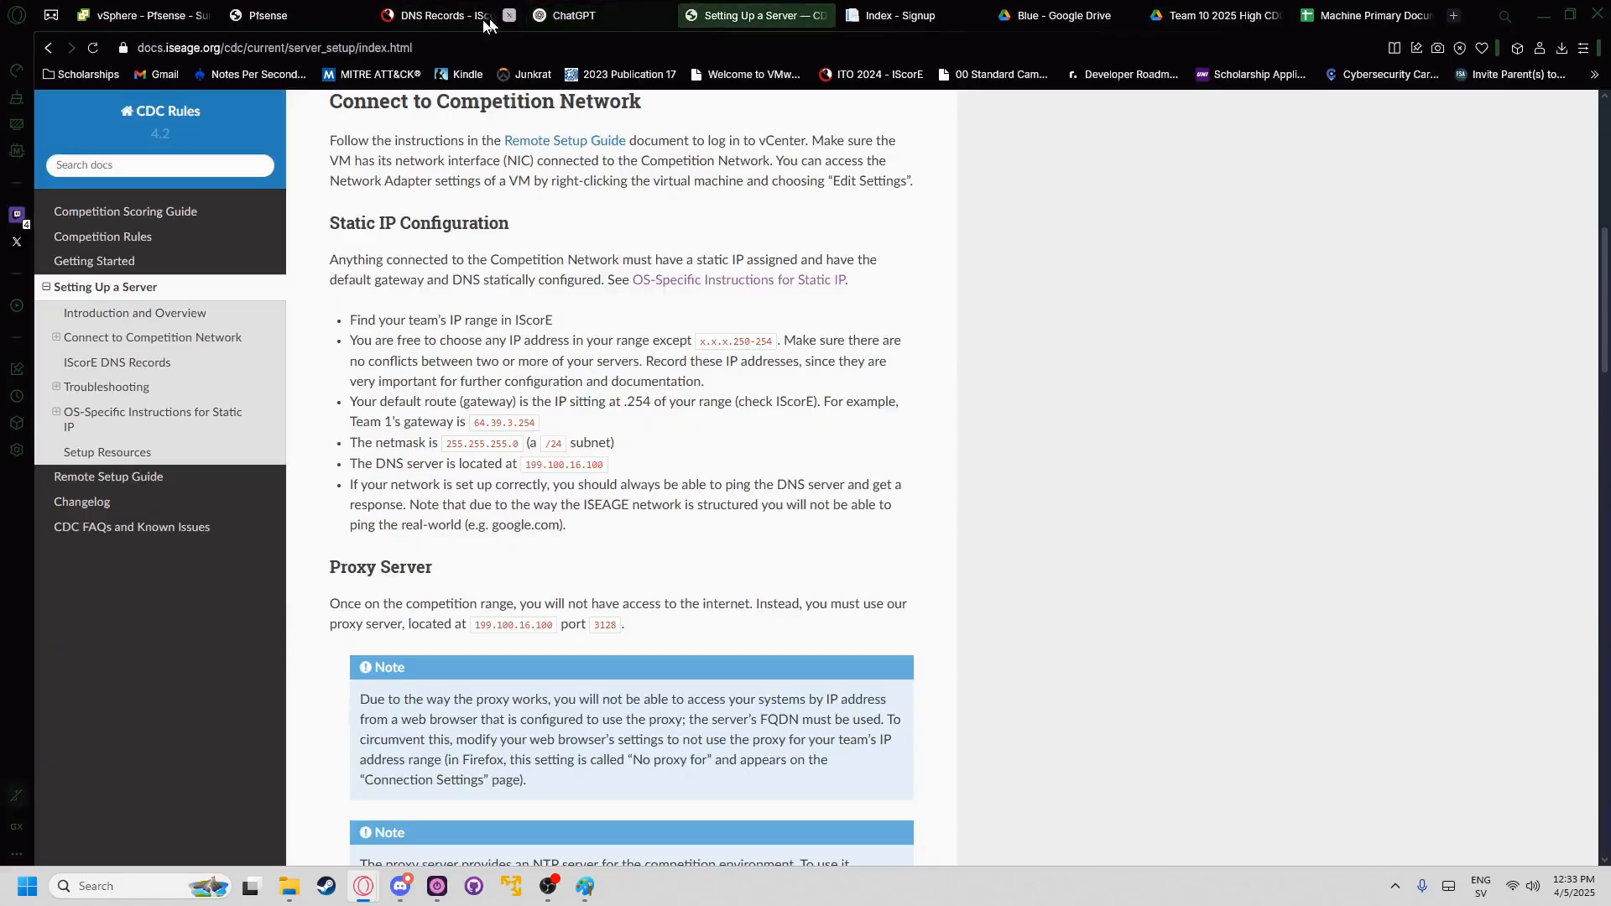
drag(350, 320, 519, 423)
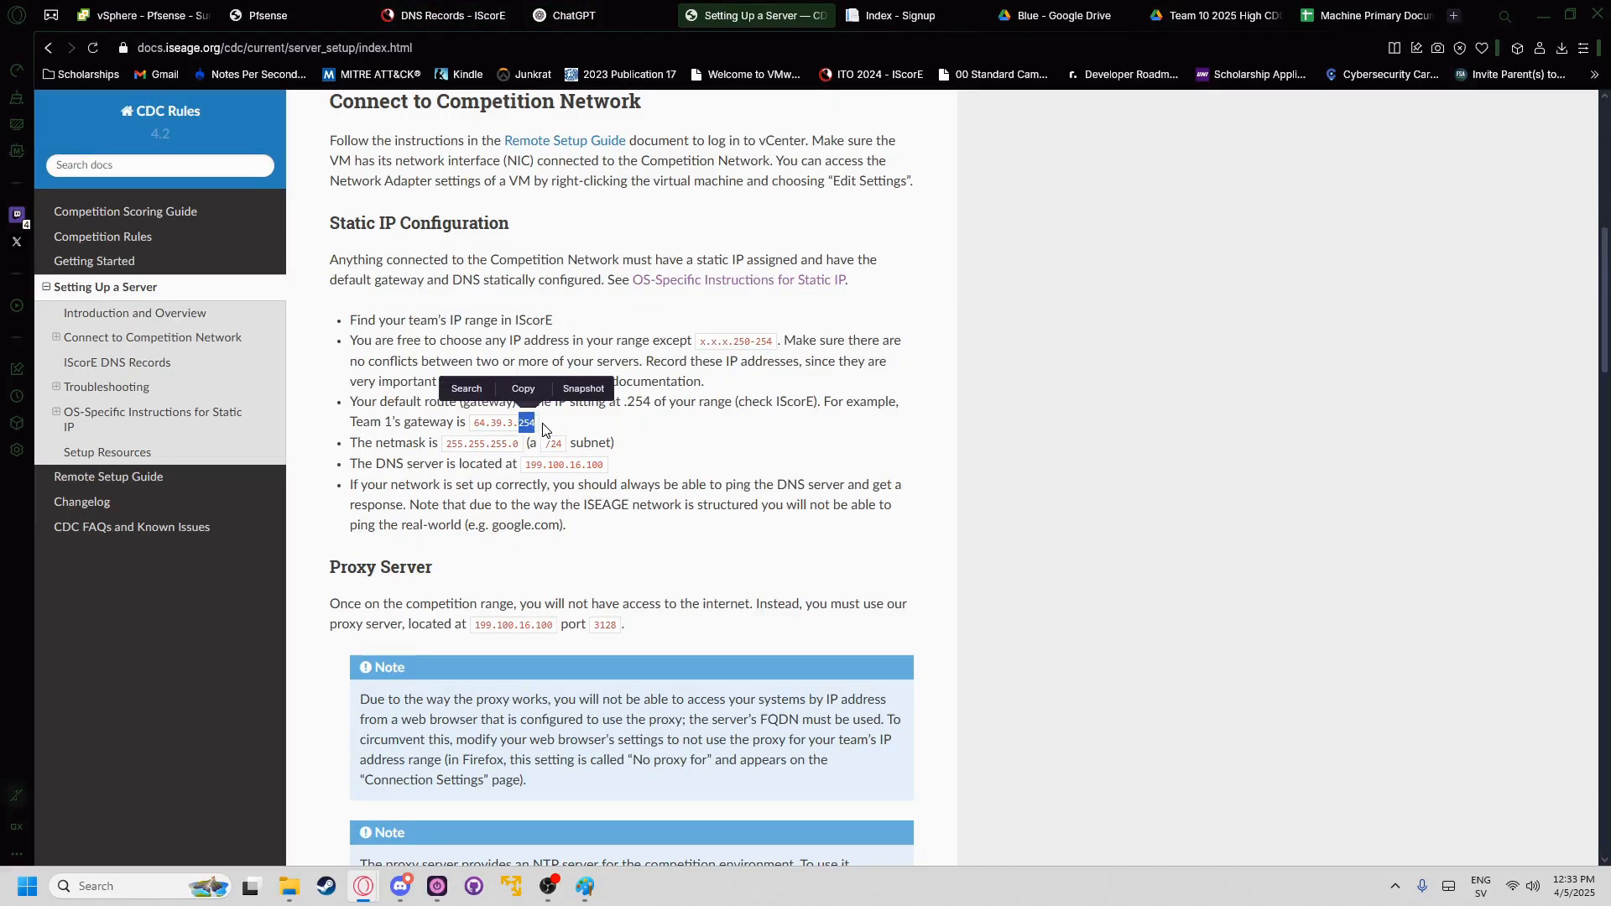
click(530, 422)
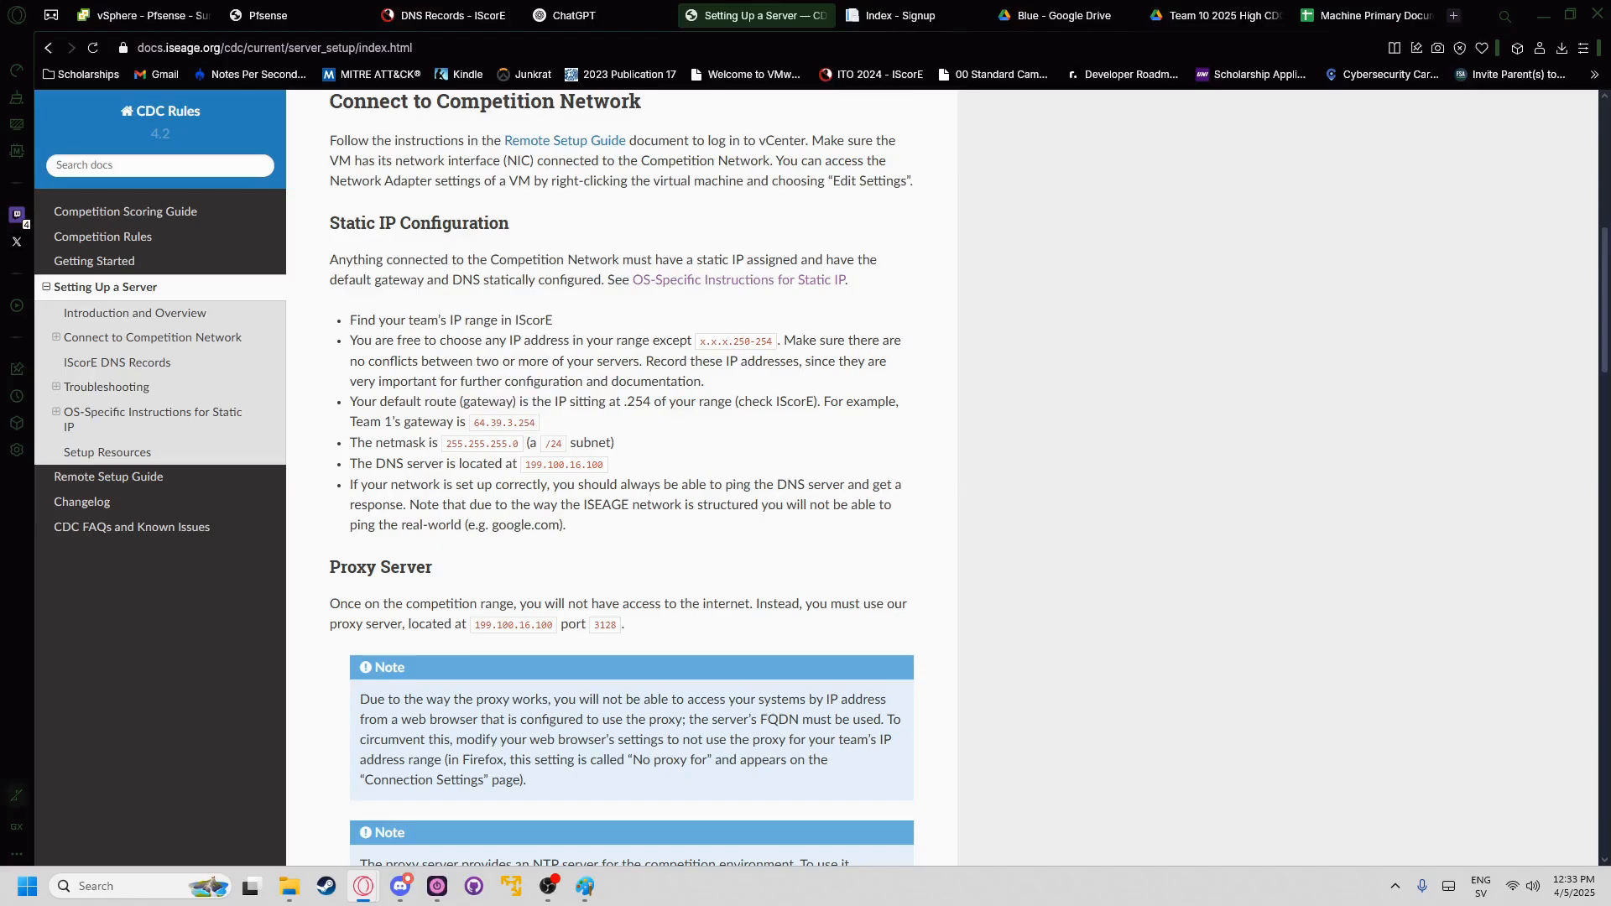
click(453, 15)
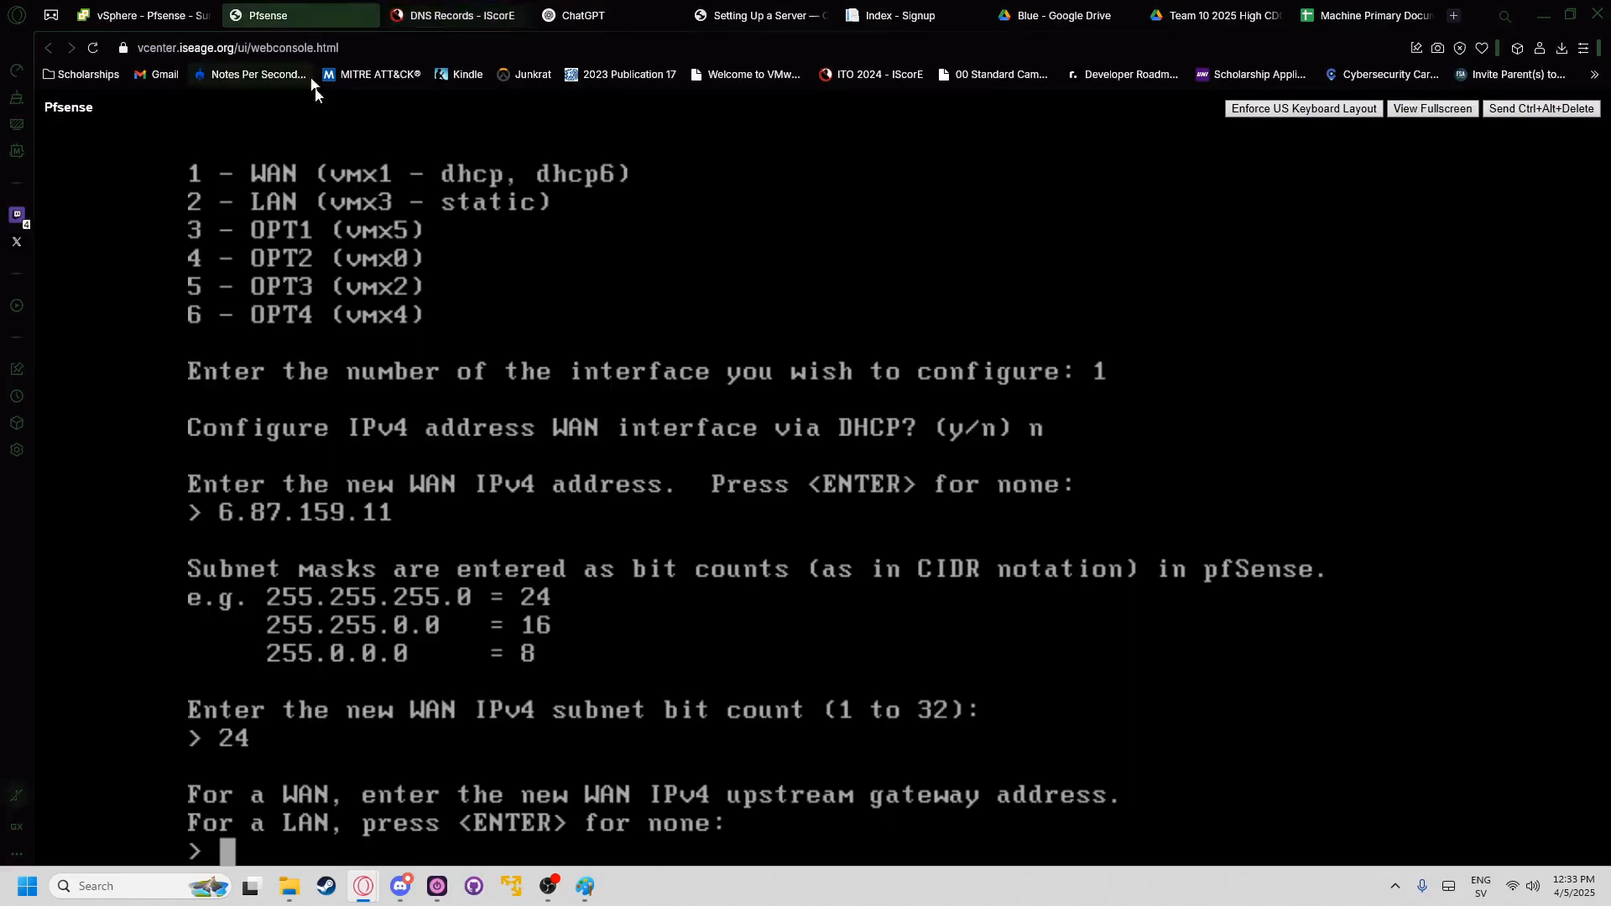
key(ctrl+shift+Tab)
text(6.87.)
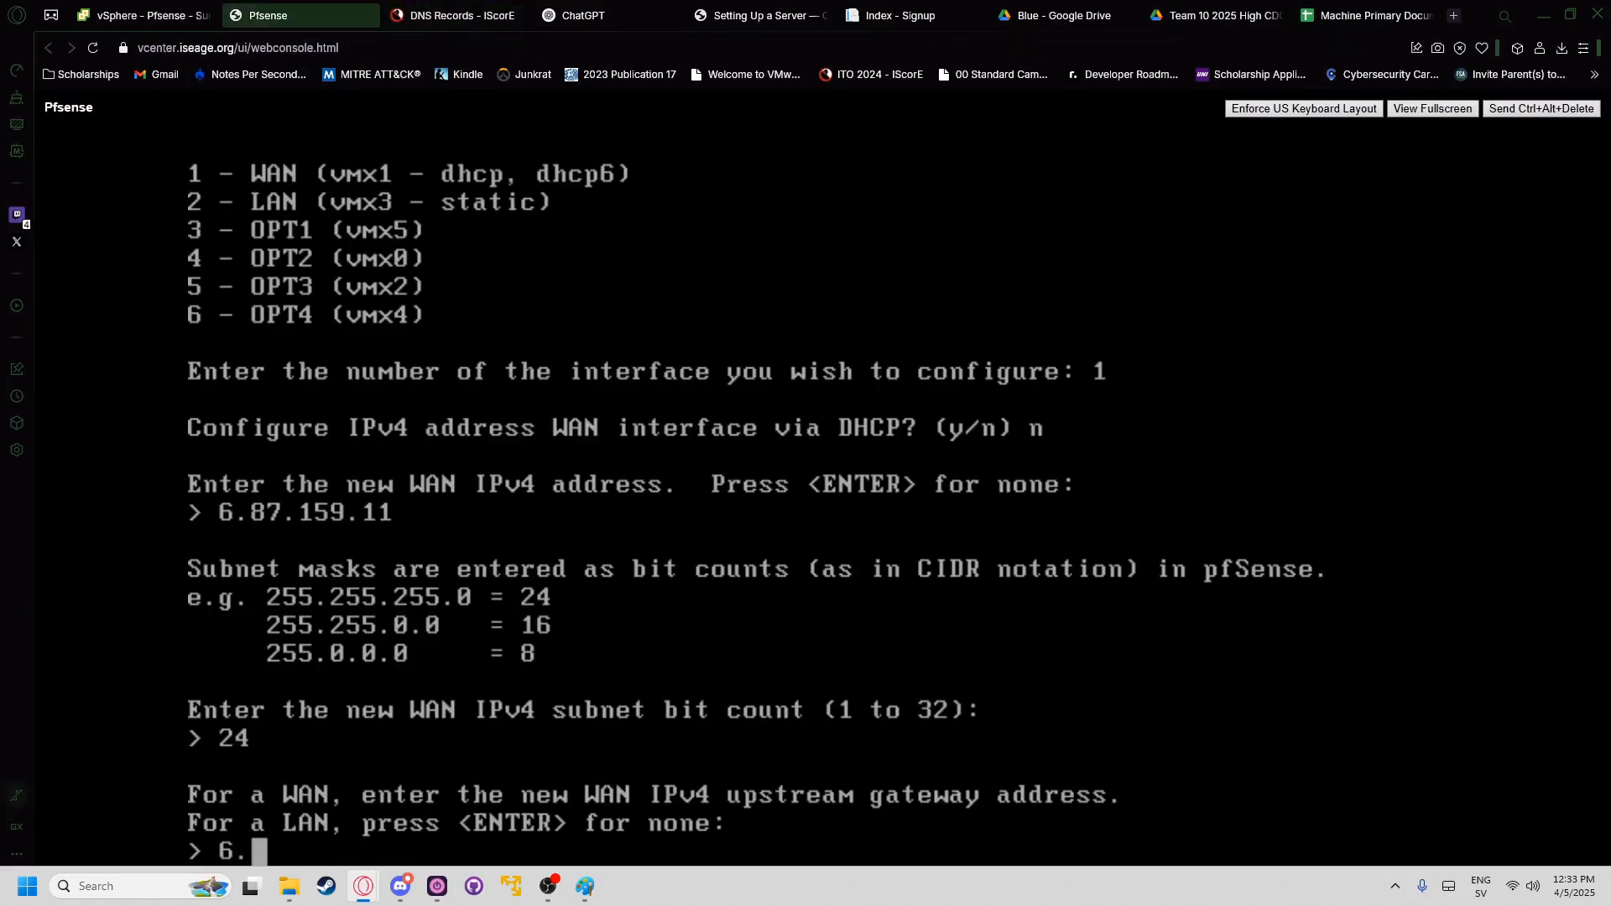
text(159.254)
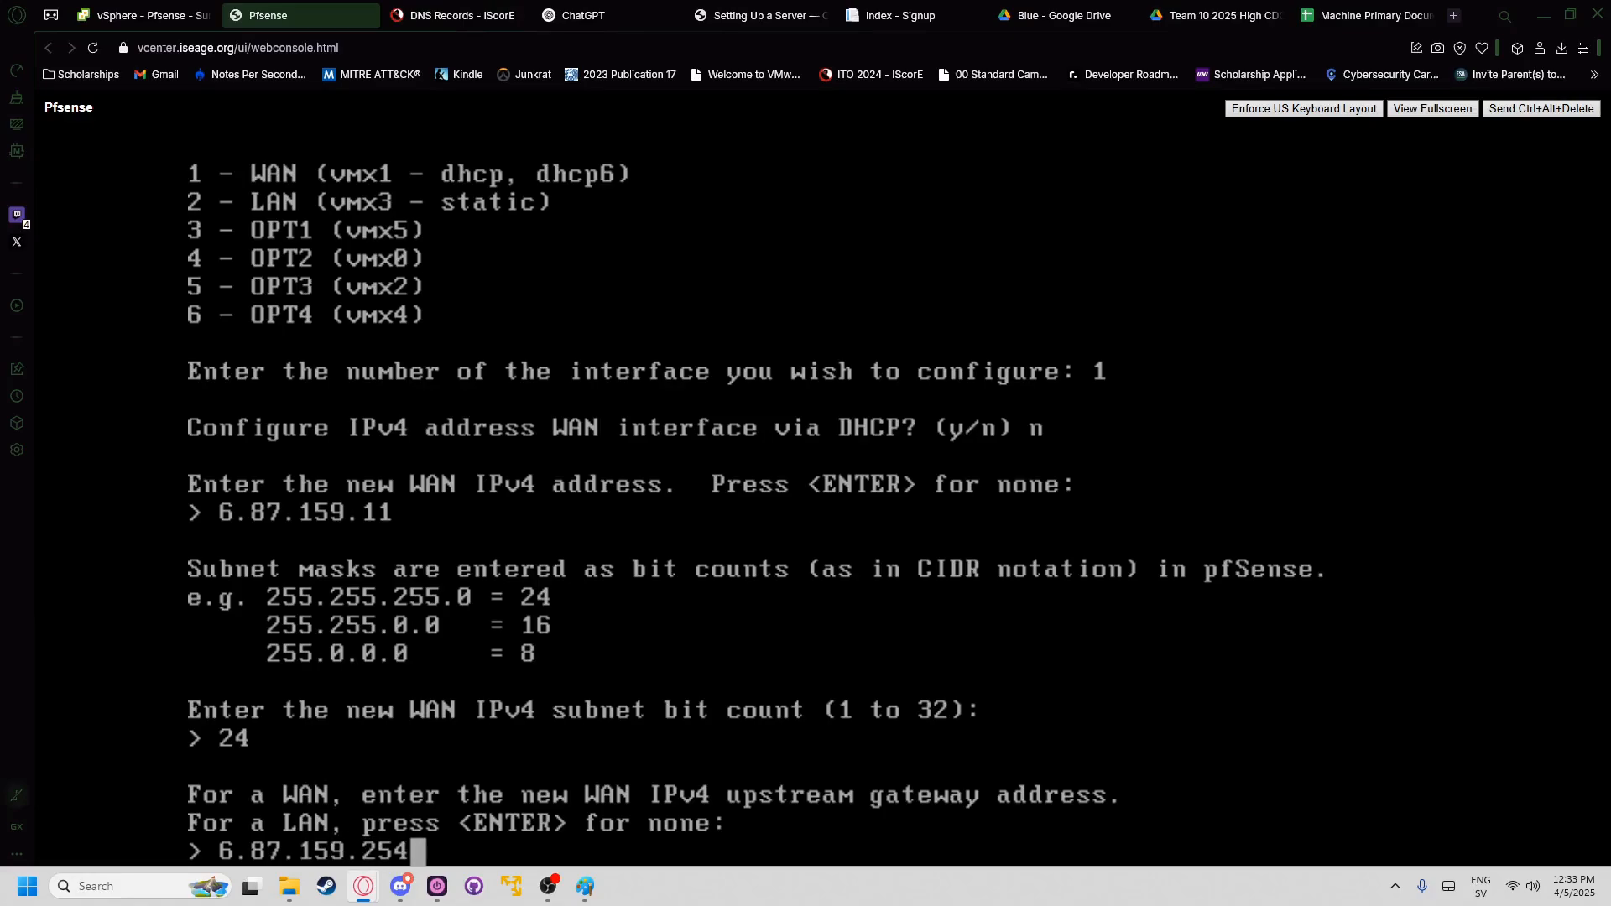
key(Return)
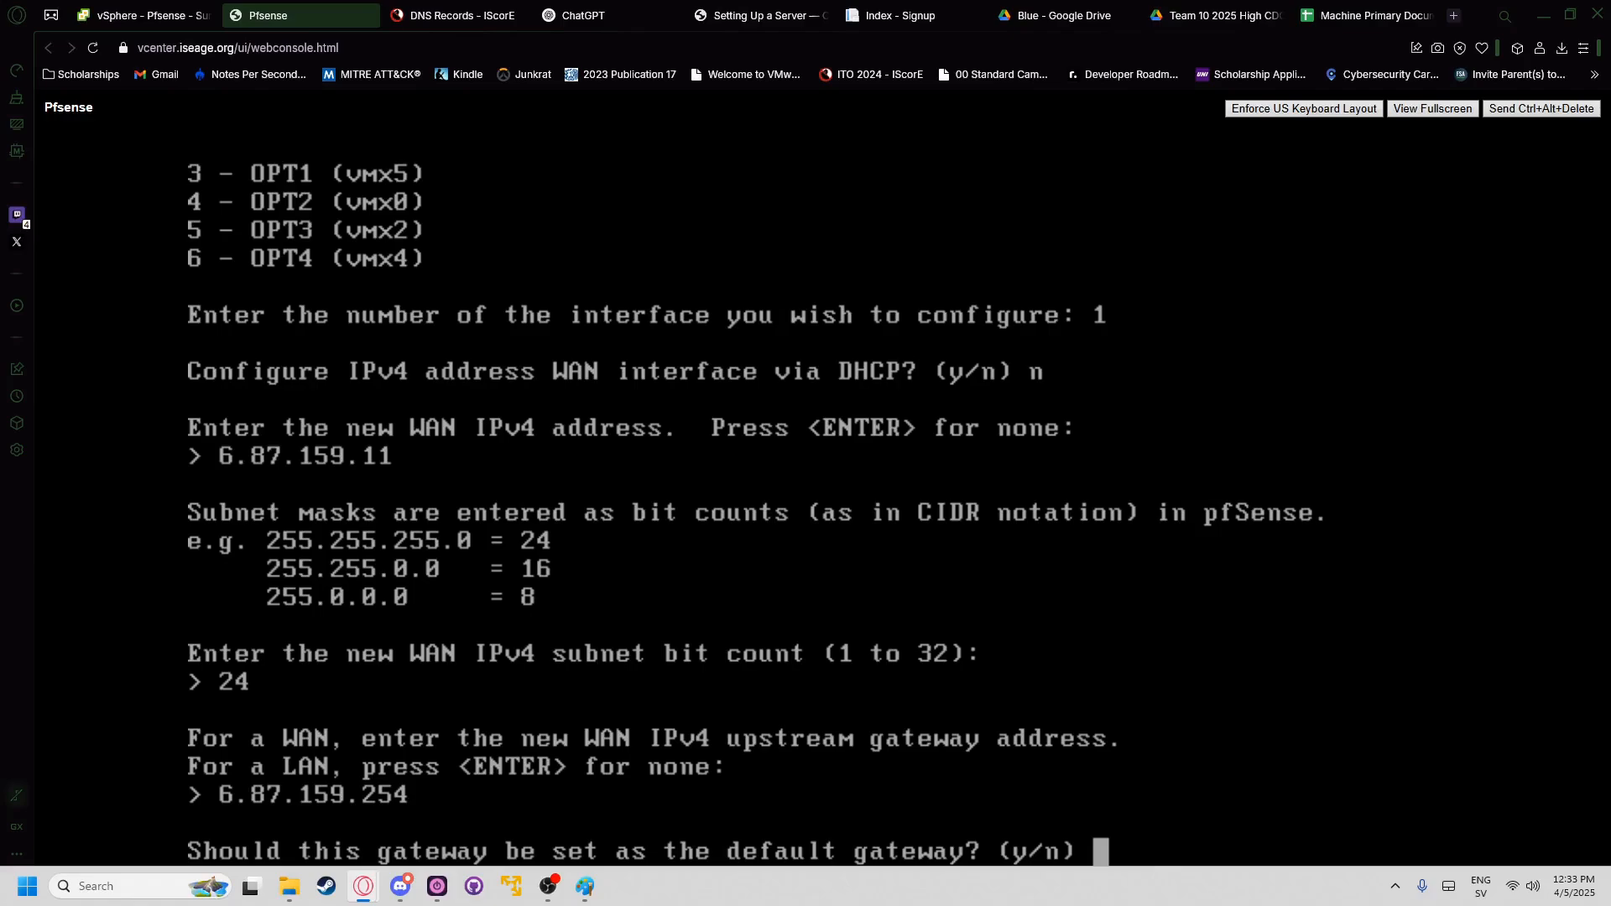
- Switch to Discord to check the server's channels, and return to the Pfsense console in the browser
click(400, 886)
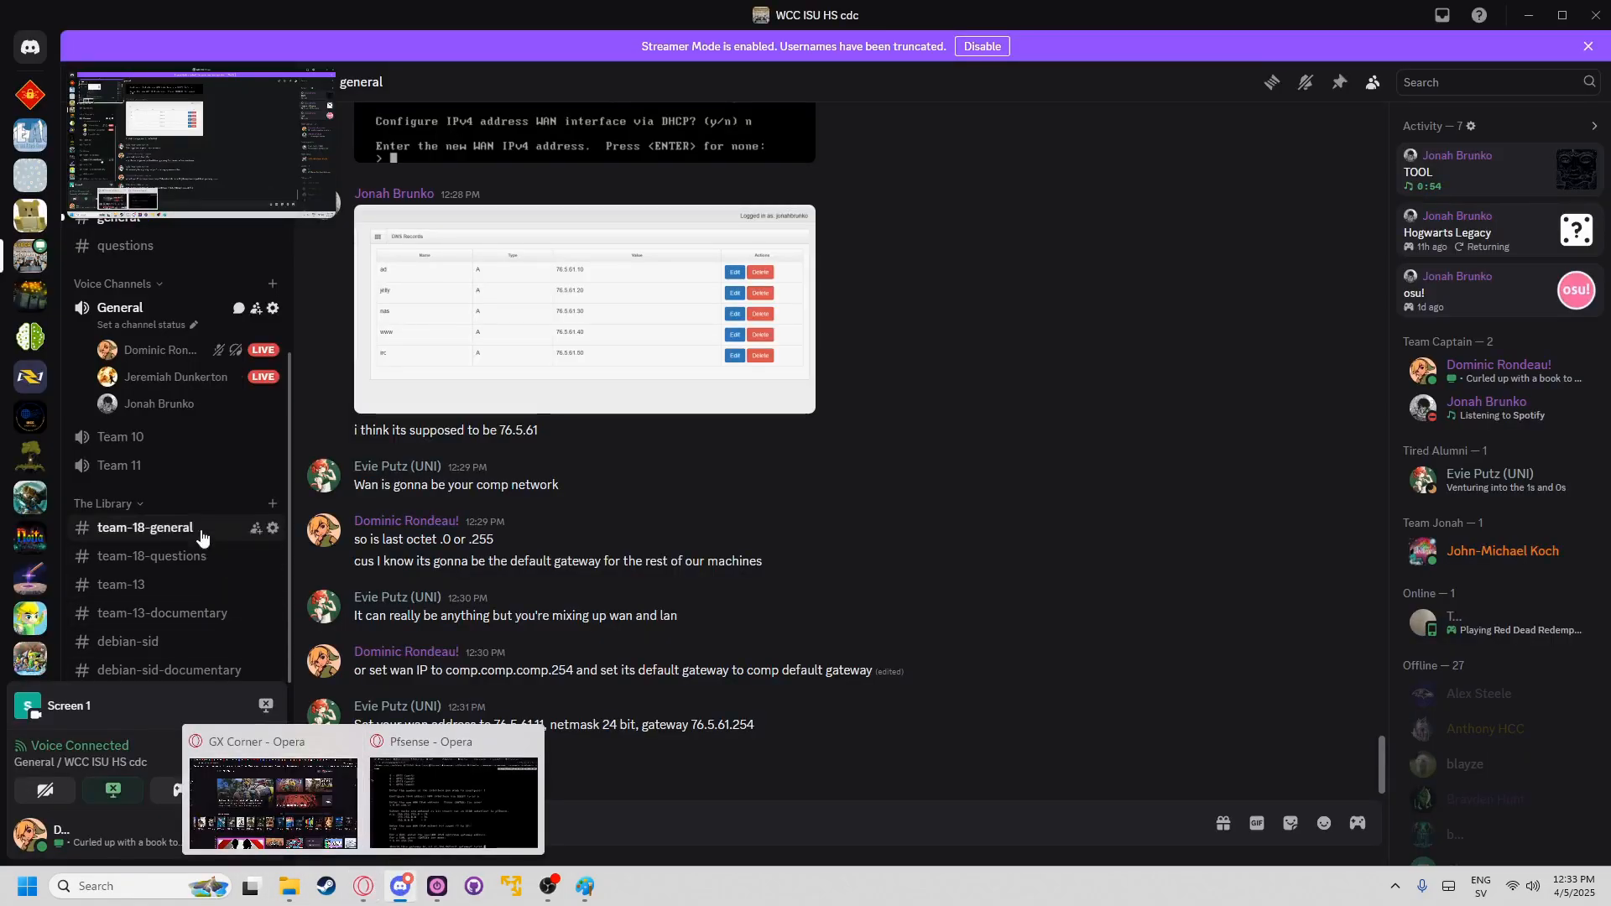
scroll(200, 528, up, 2)
mouse_move(363, 886)
click(454, 802)
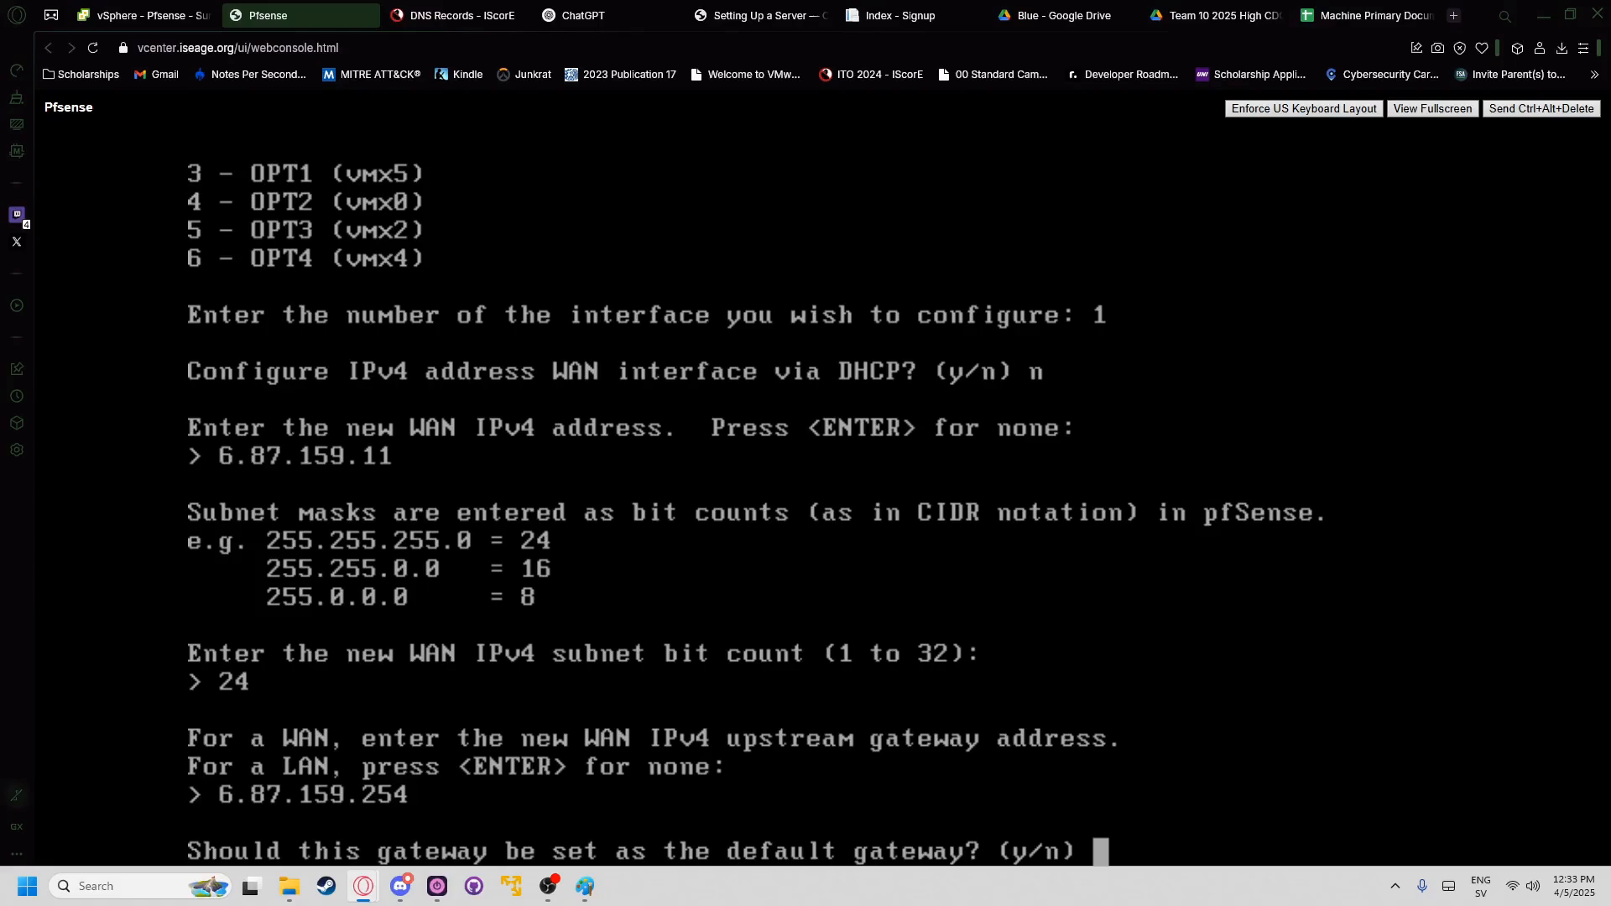
click(548, 886)
click(1237, 552)
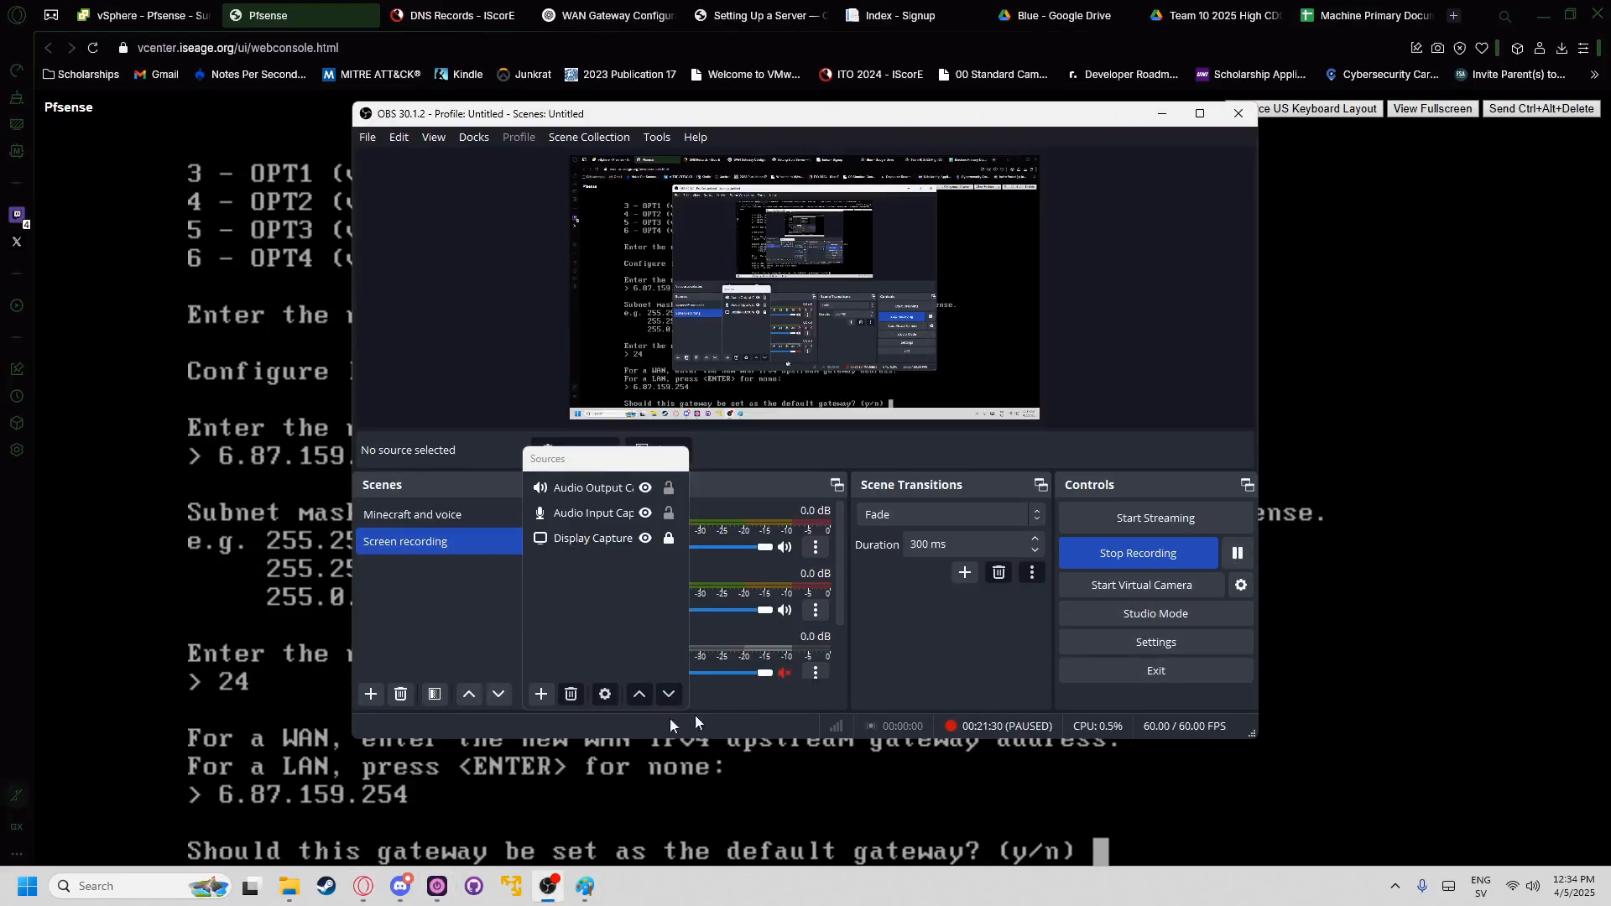
click(63, 702)
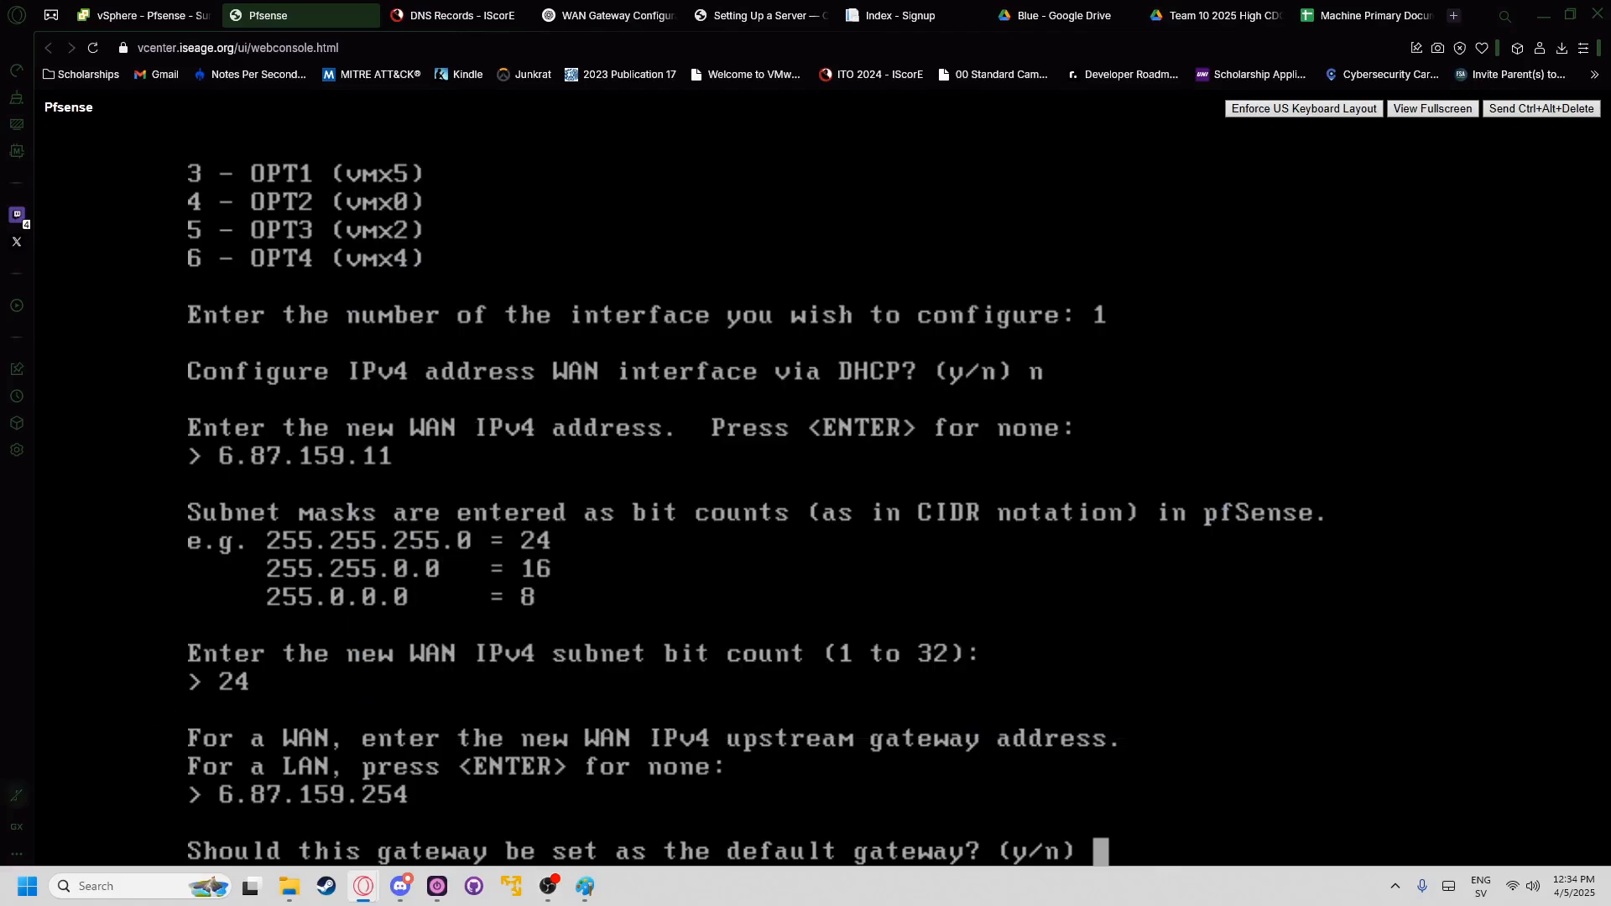
- Make the WAN gateway the default gateway with y, decline DHCP6 with n, and leave the WAN IPv6 address empty
text(y)
key(Return)
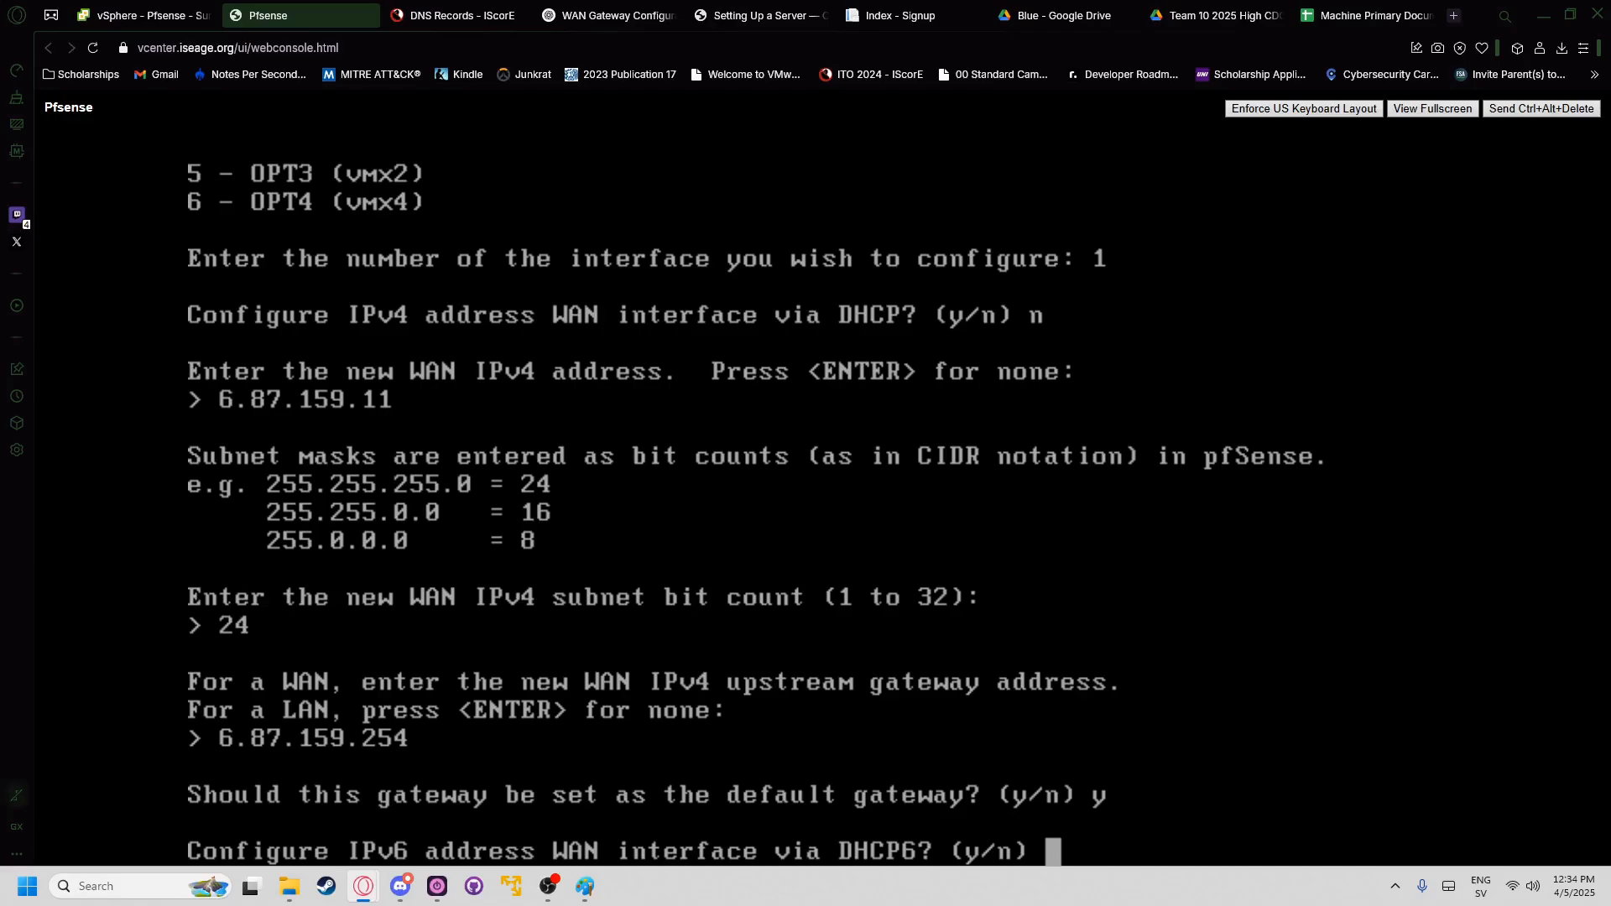
text(n)
key(Return)
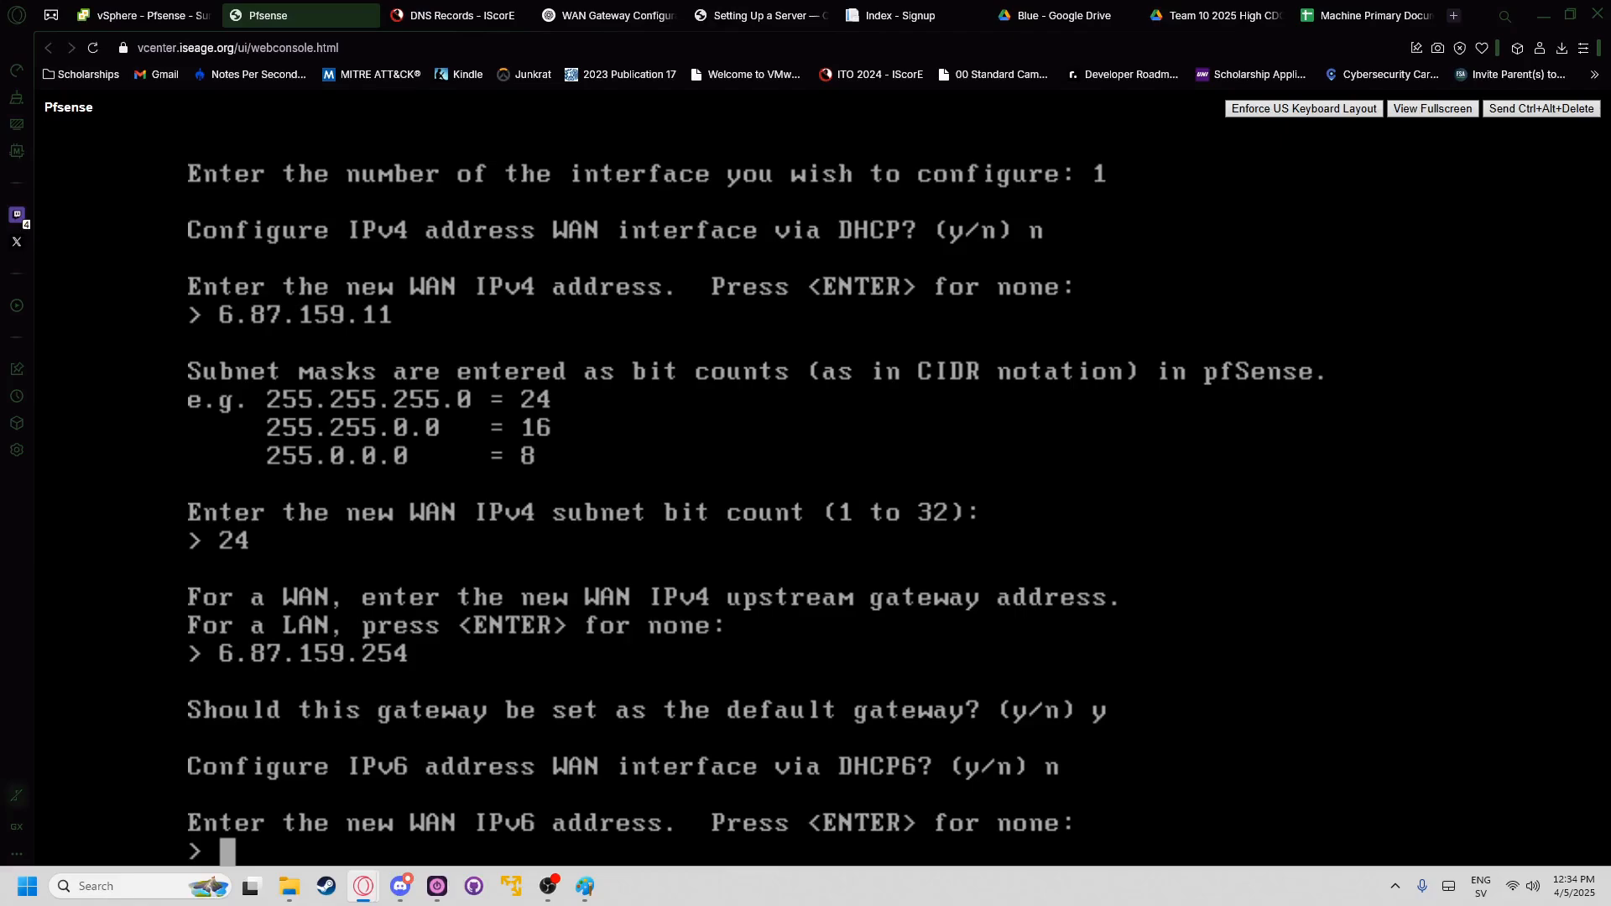
key(Return)
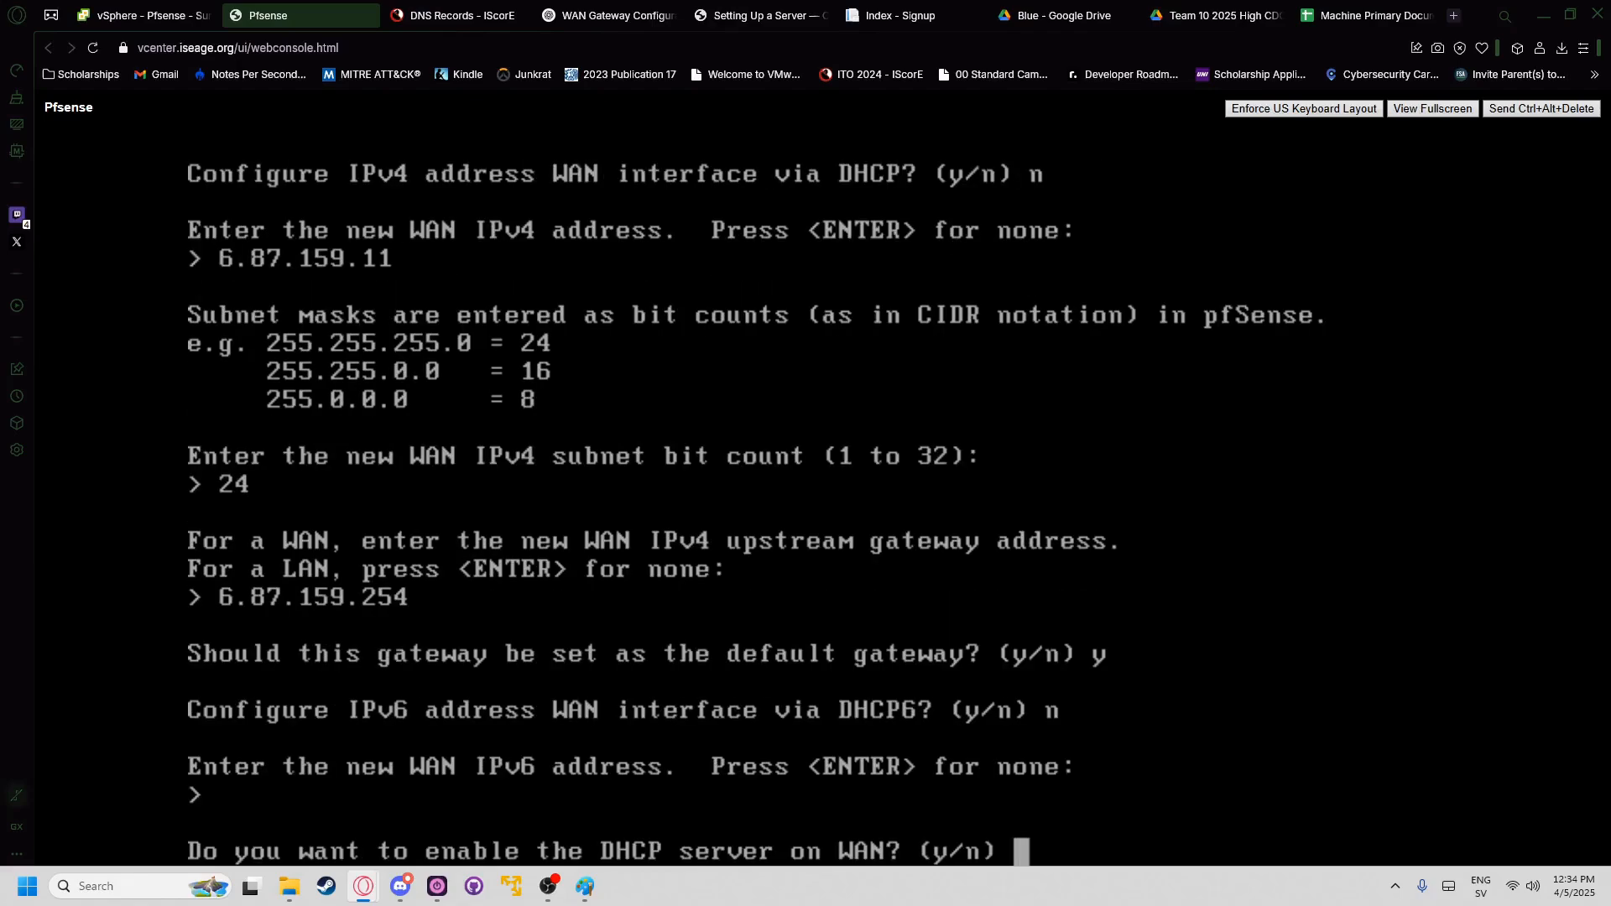
- Answer n to enabling the DHCP server on WAN and to reverting webConfigurator to HTTP, and return to the console menu
text(n)
key(Return)
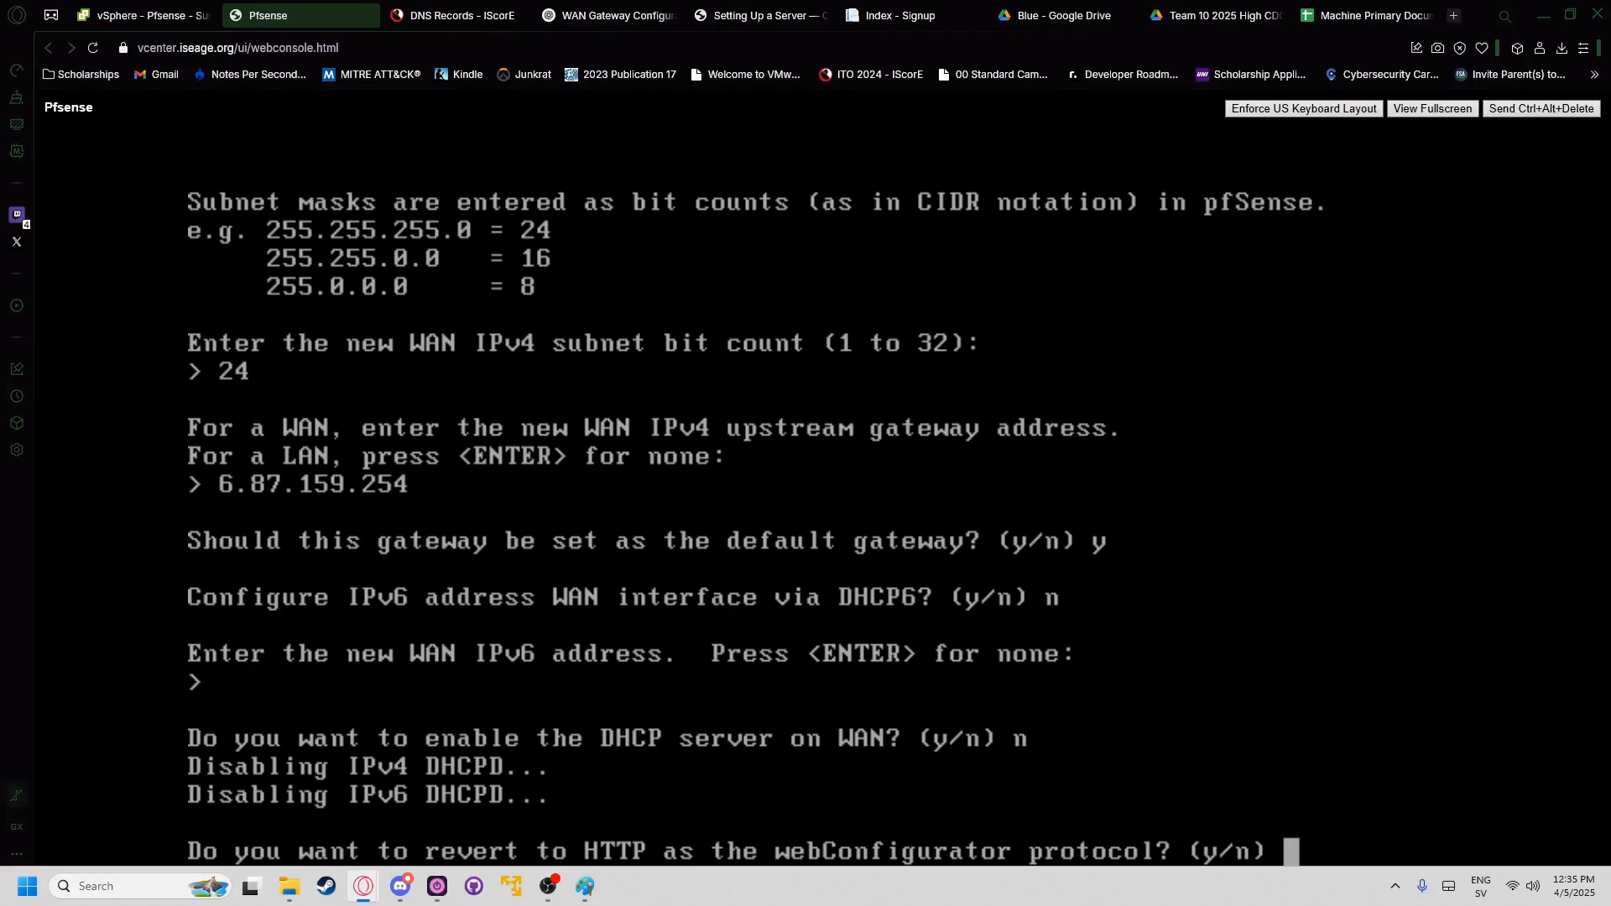
text(n)
key(Return)
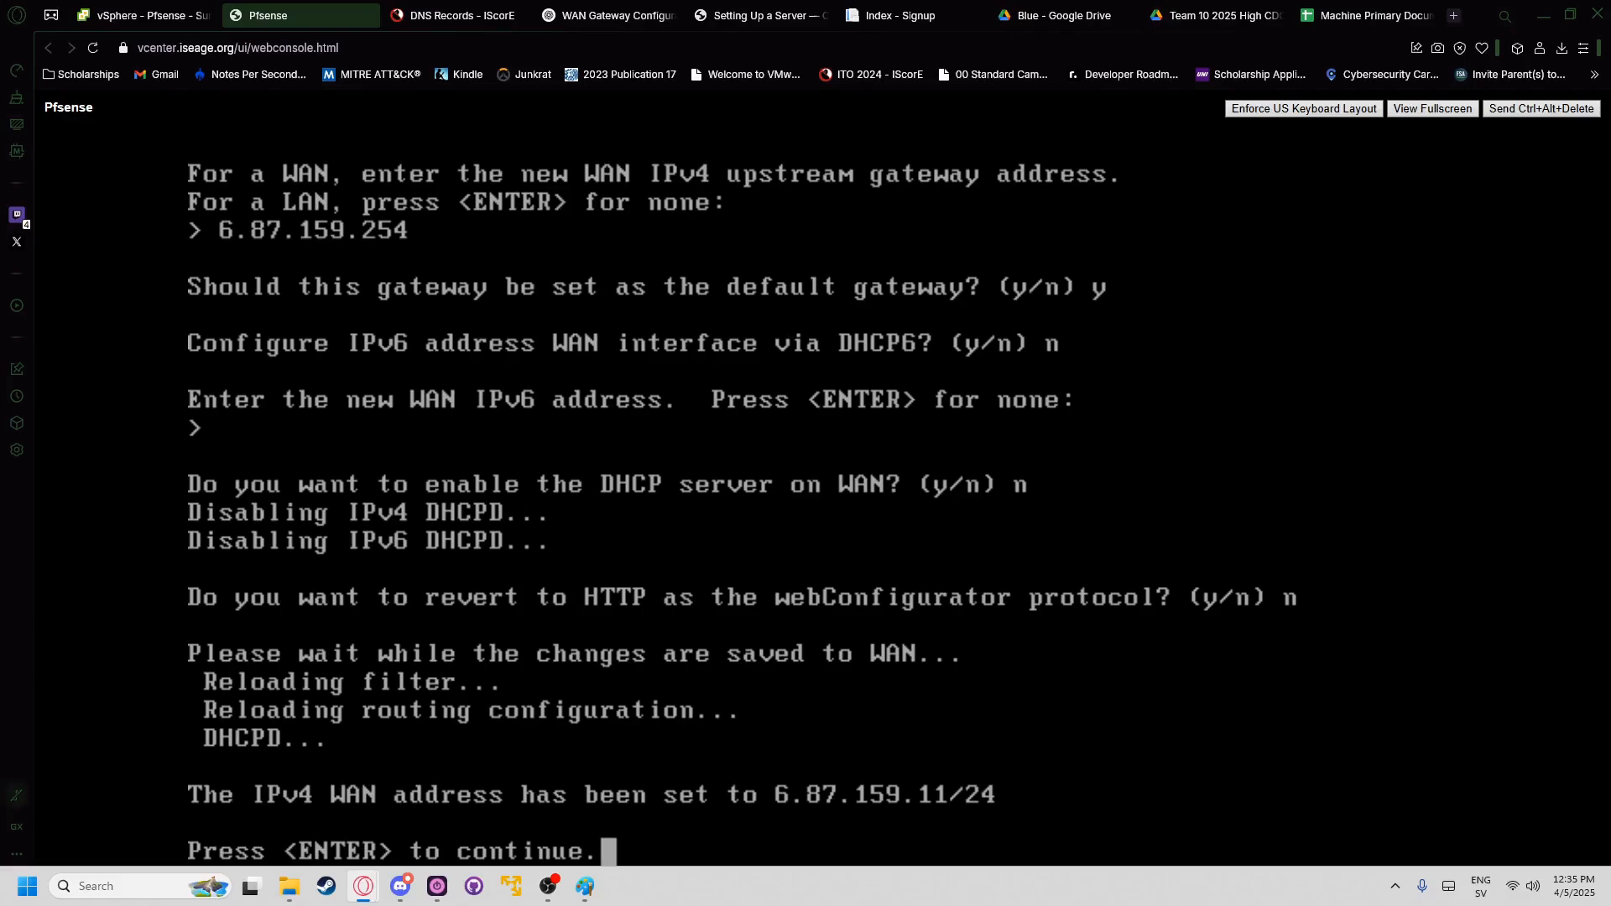
key(Return)
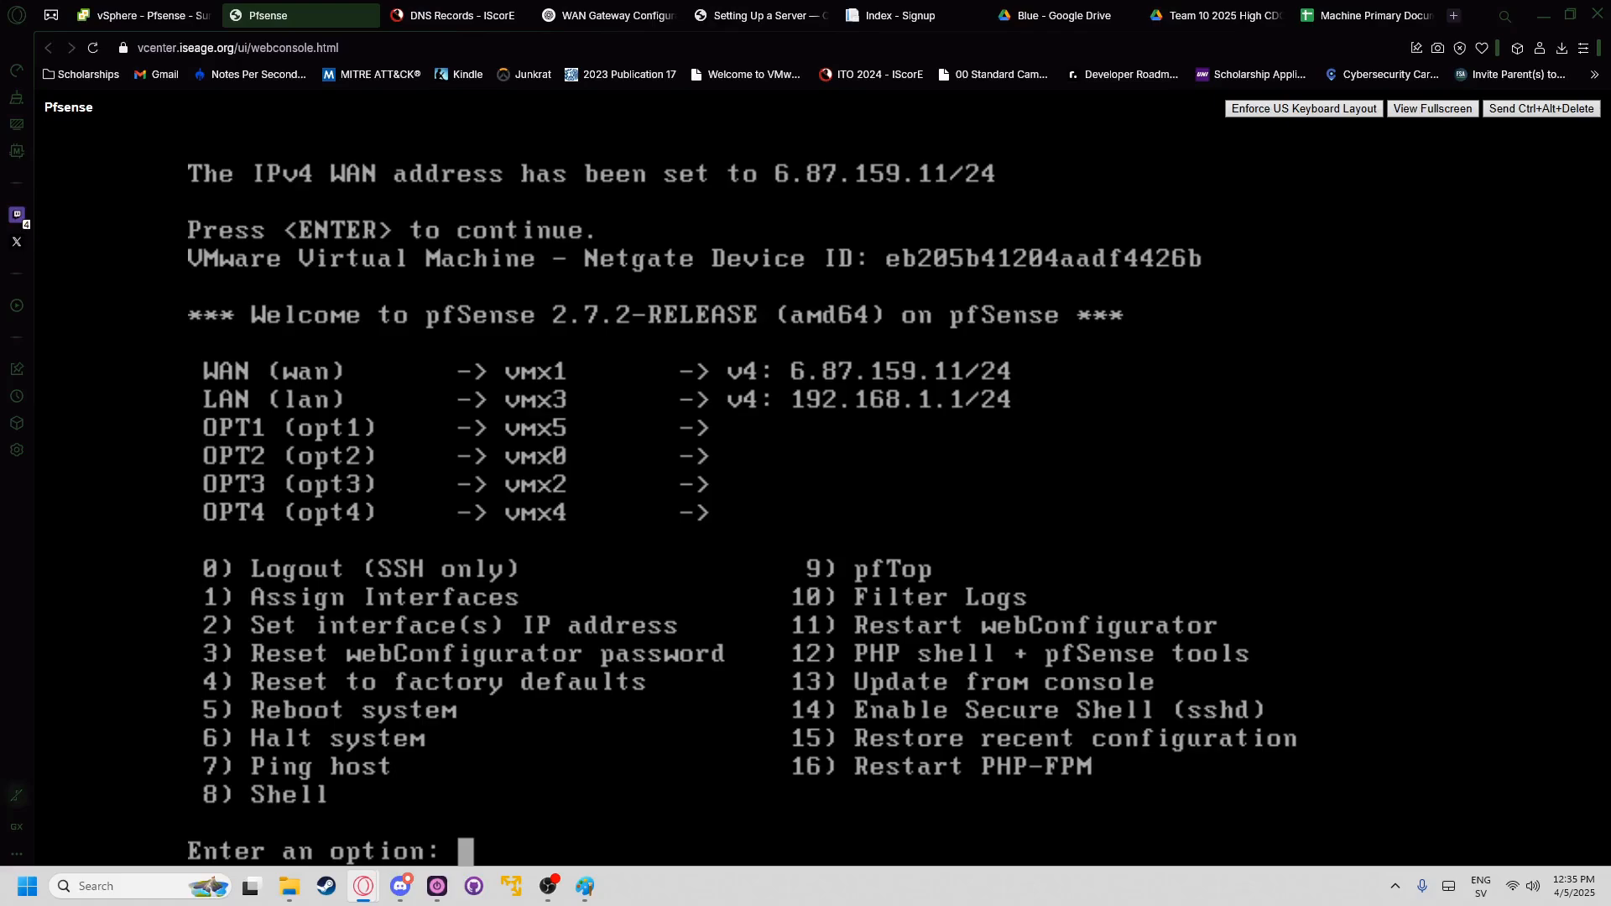
- Choose option 2 to set an interface's IP address
text(2)
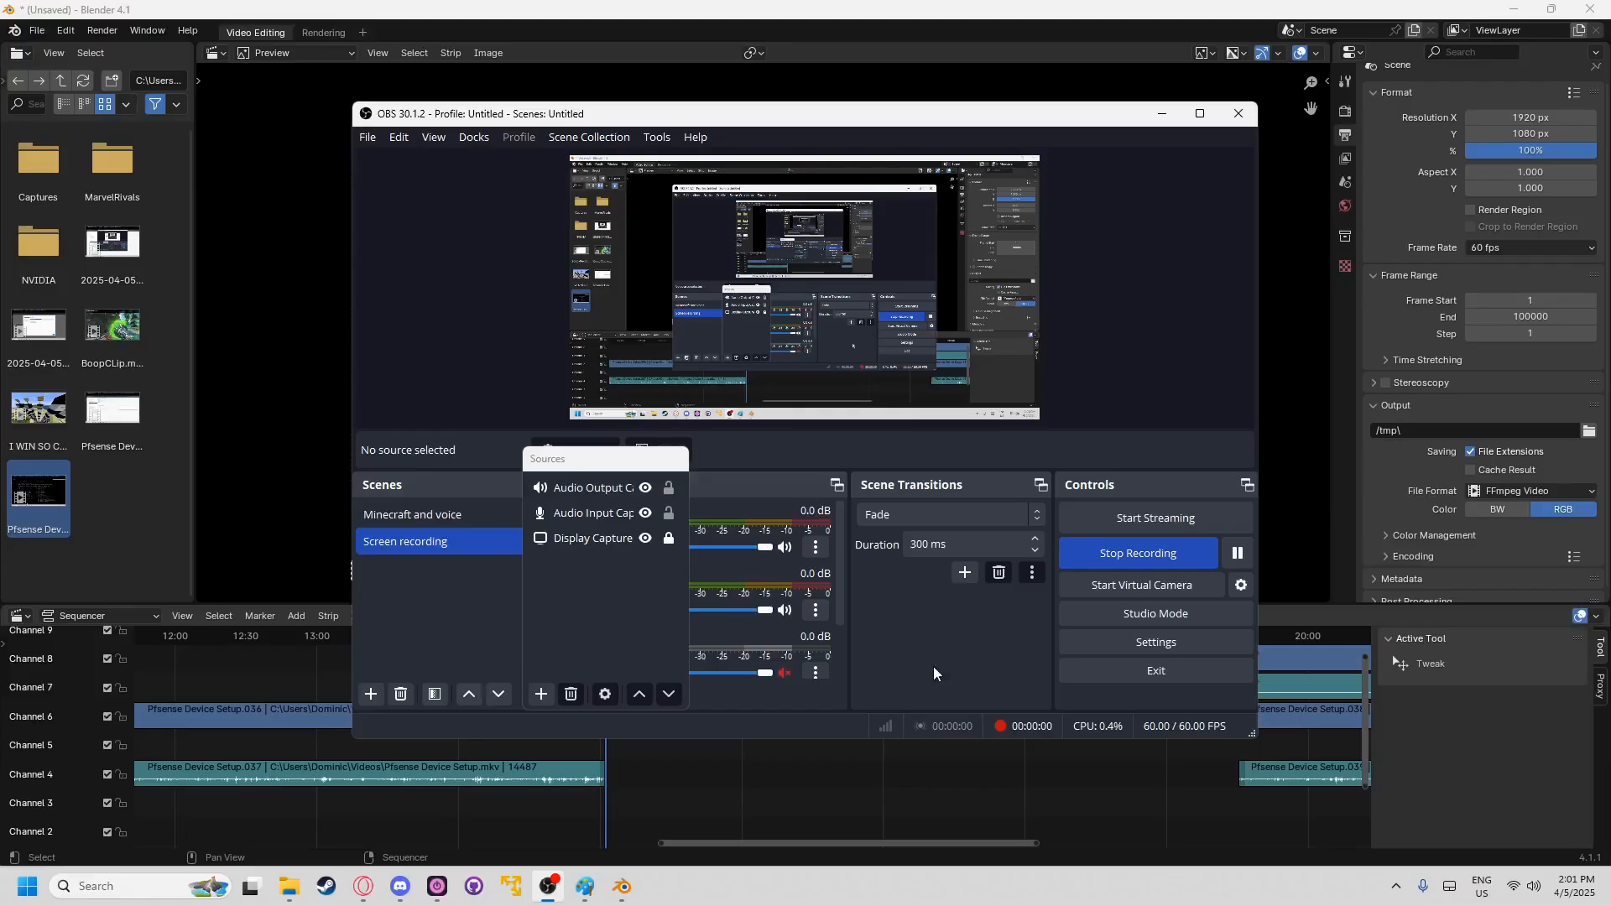
- Switch to Blender and review the Pfsense Device Setup Correction strip in the sequencer up to the console's interface address list
click(748, 792)
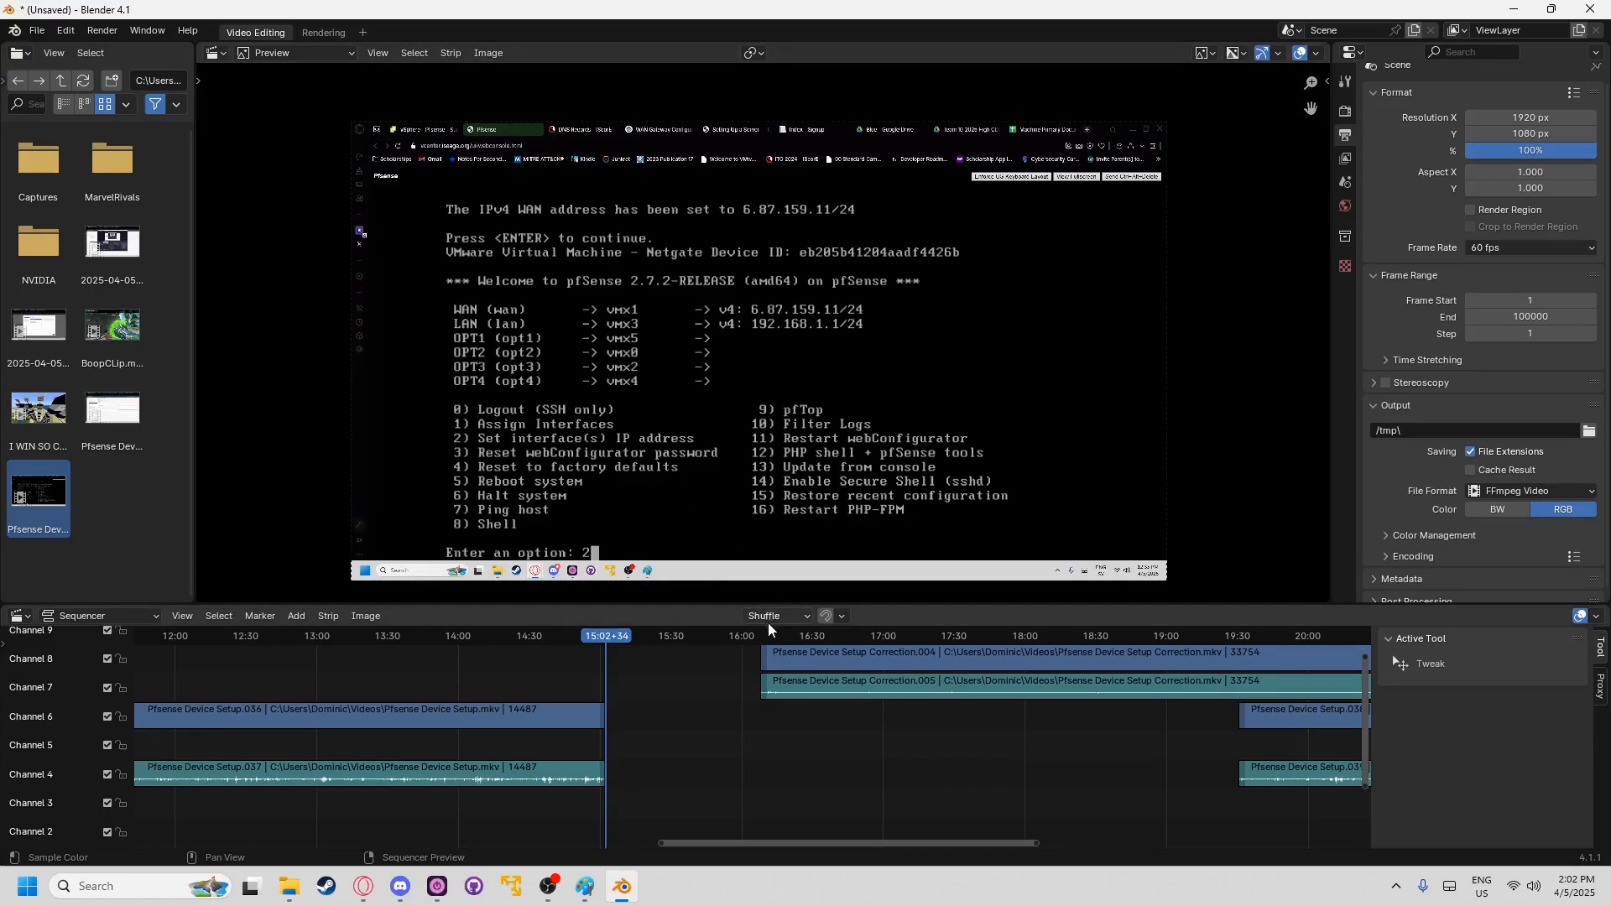
click(844, 659)
click(885, 635)
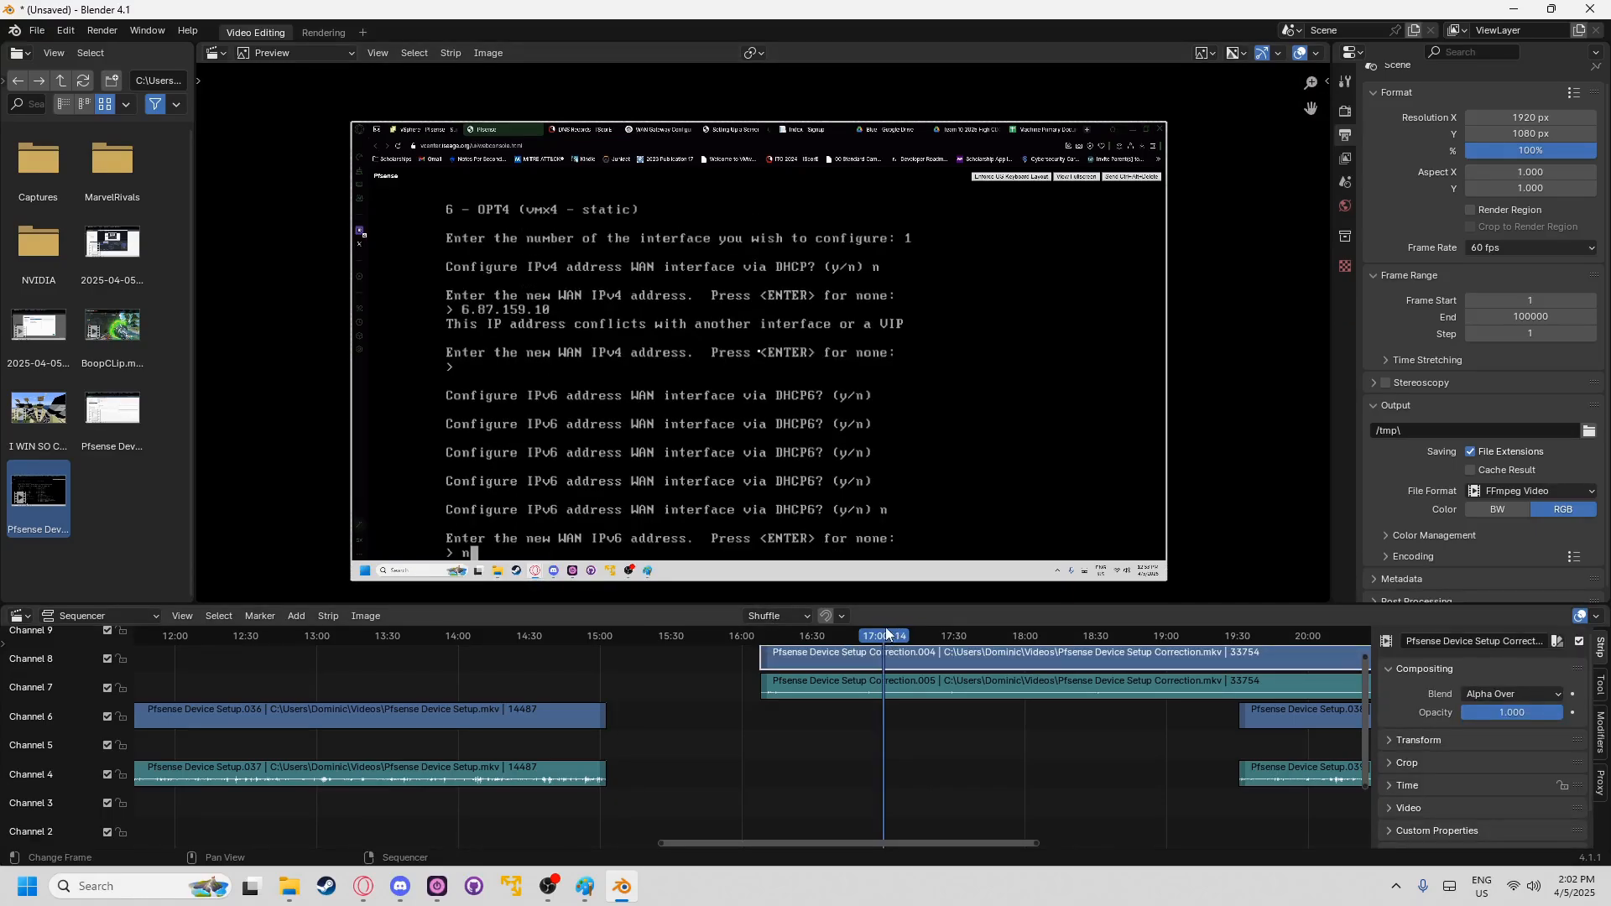
drag(883, 635, 1202, 641)
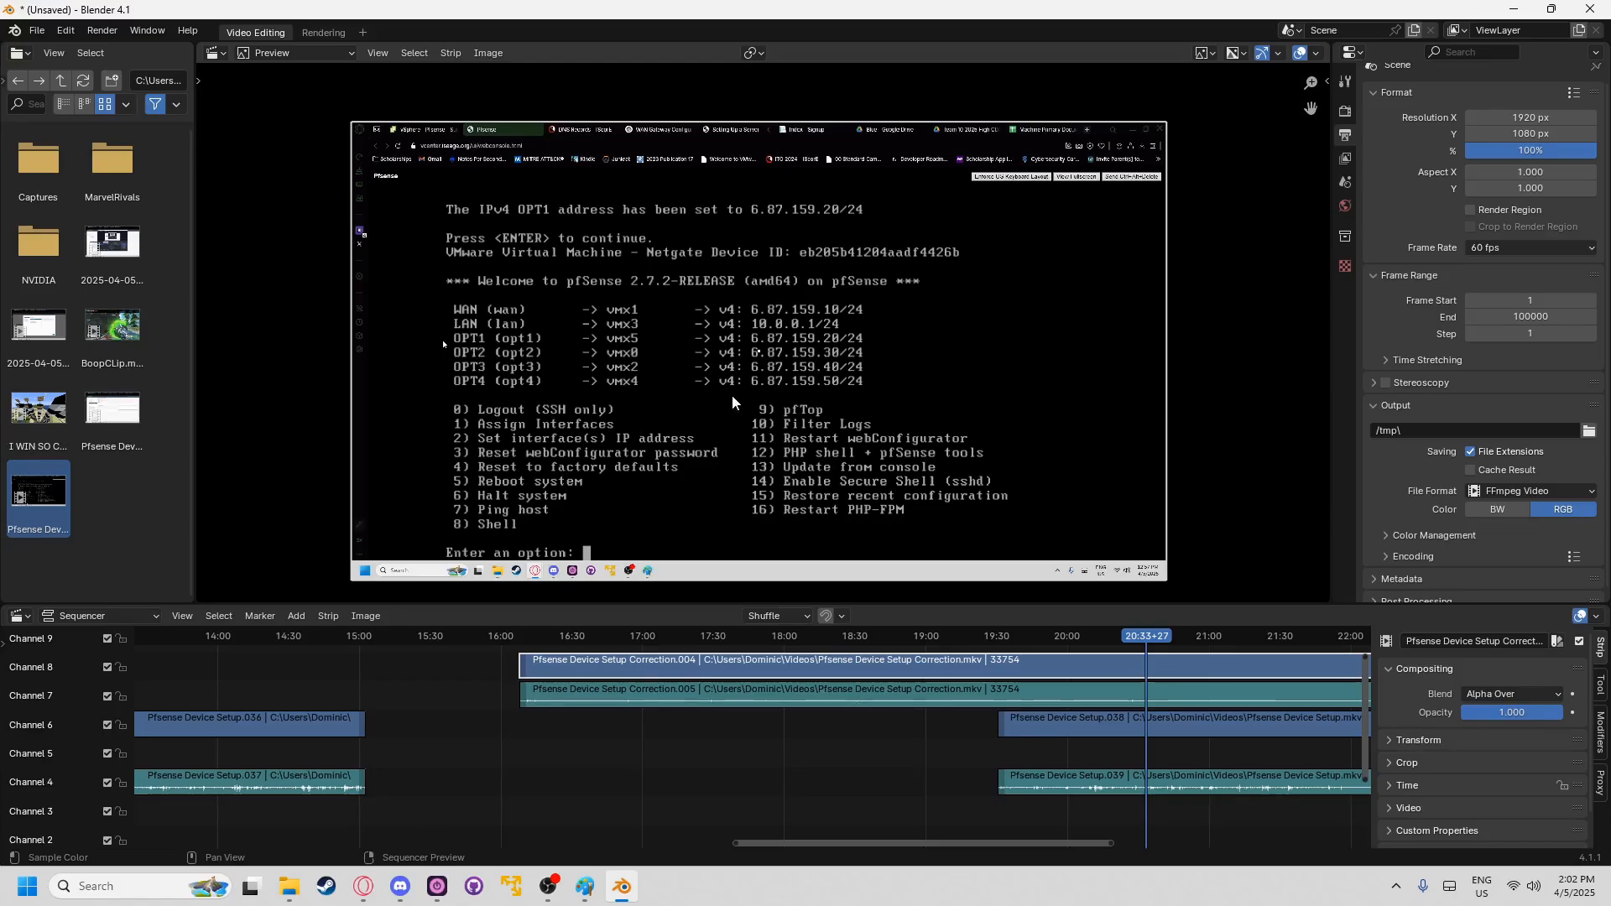
click(544, 896)
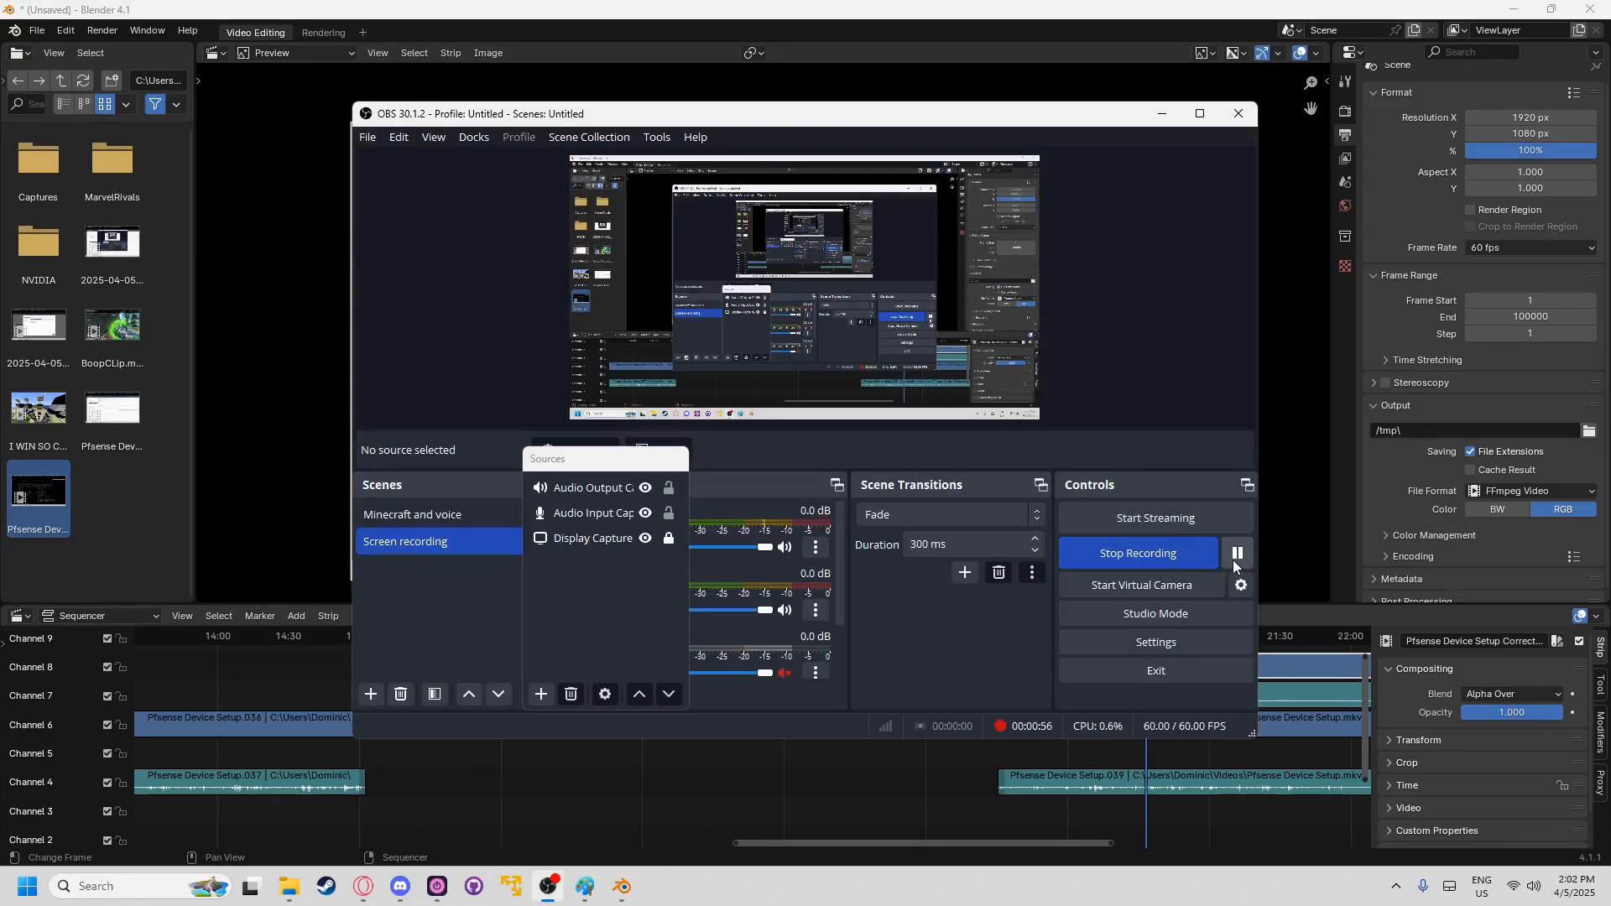
click(1145, 560)
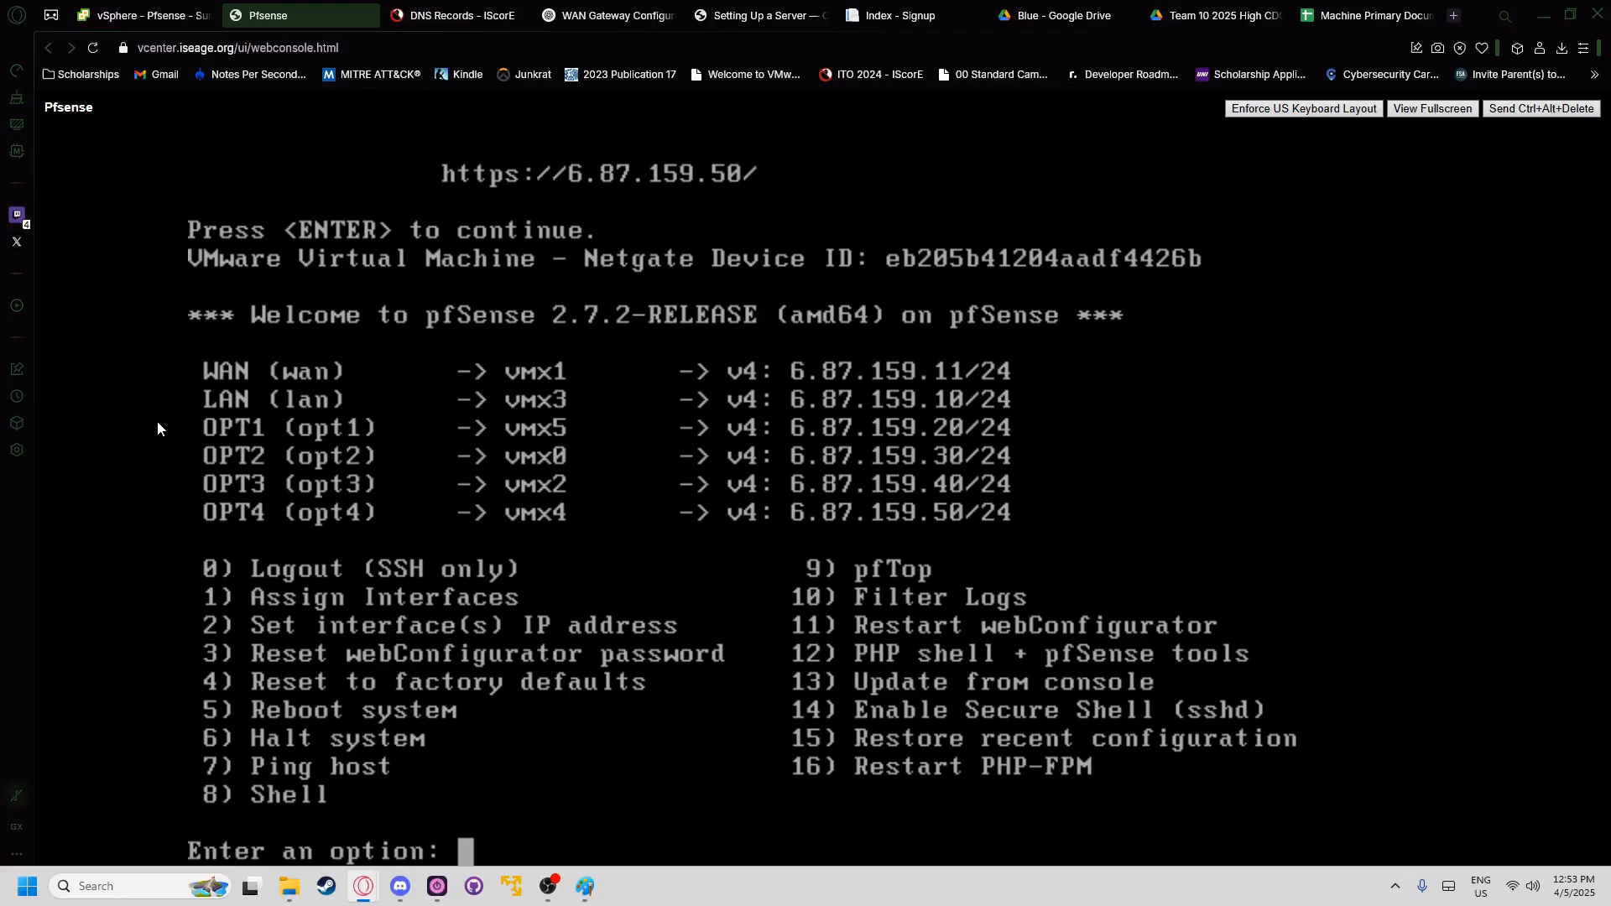
- Start setting the WAN interface's IP address with options 2 and 1, and decline IPv4 DHCP with n
text(2)
key(Return)
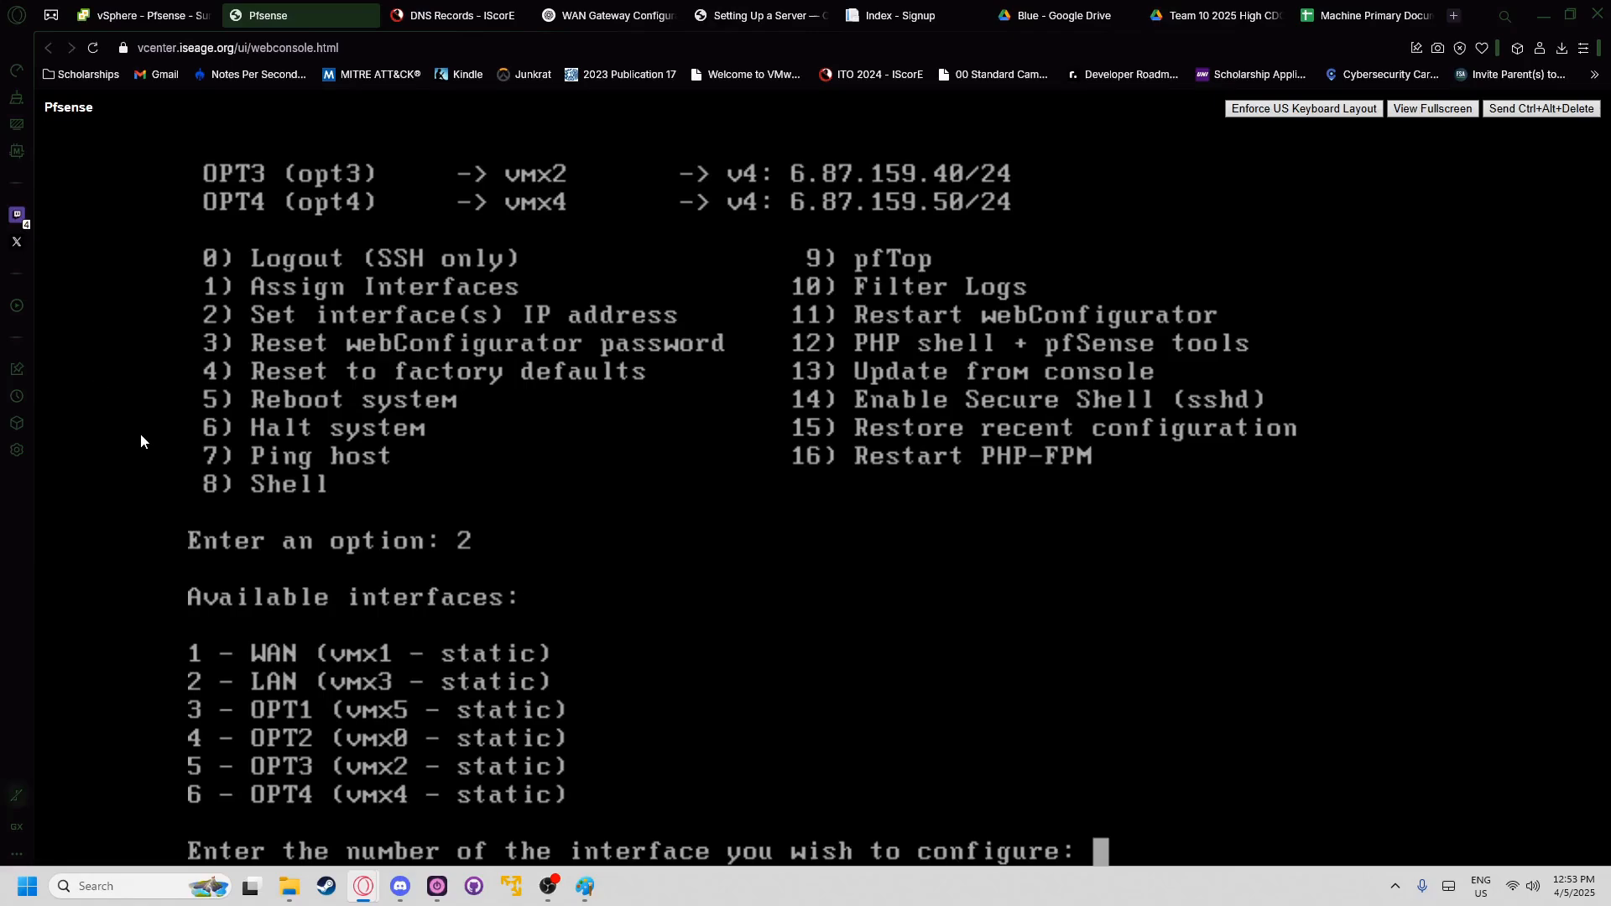
text(1)
key(Return)
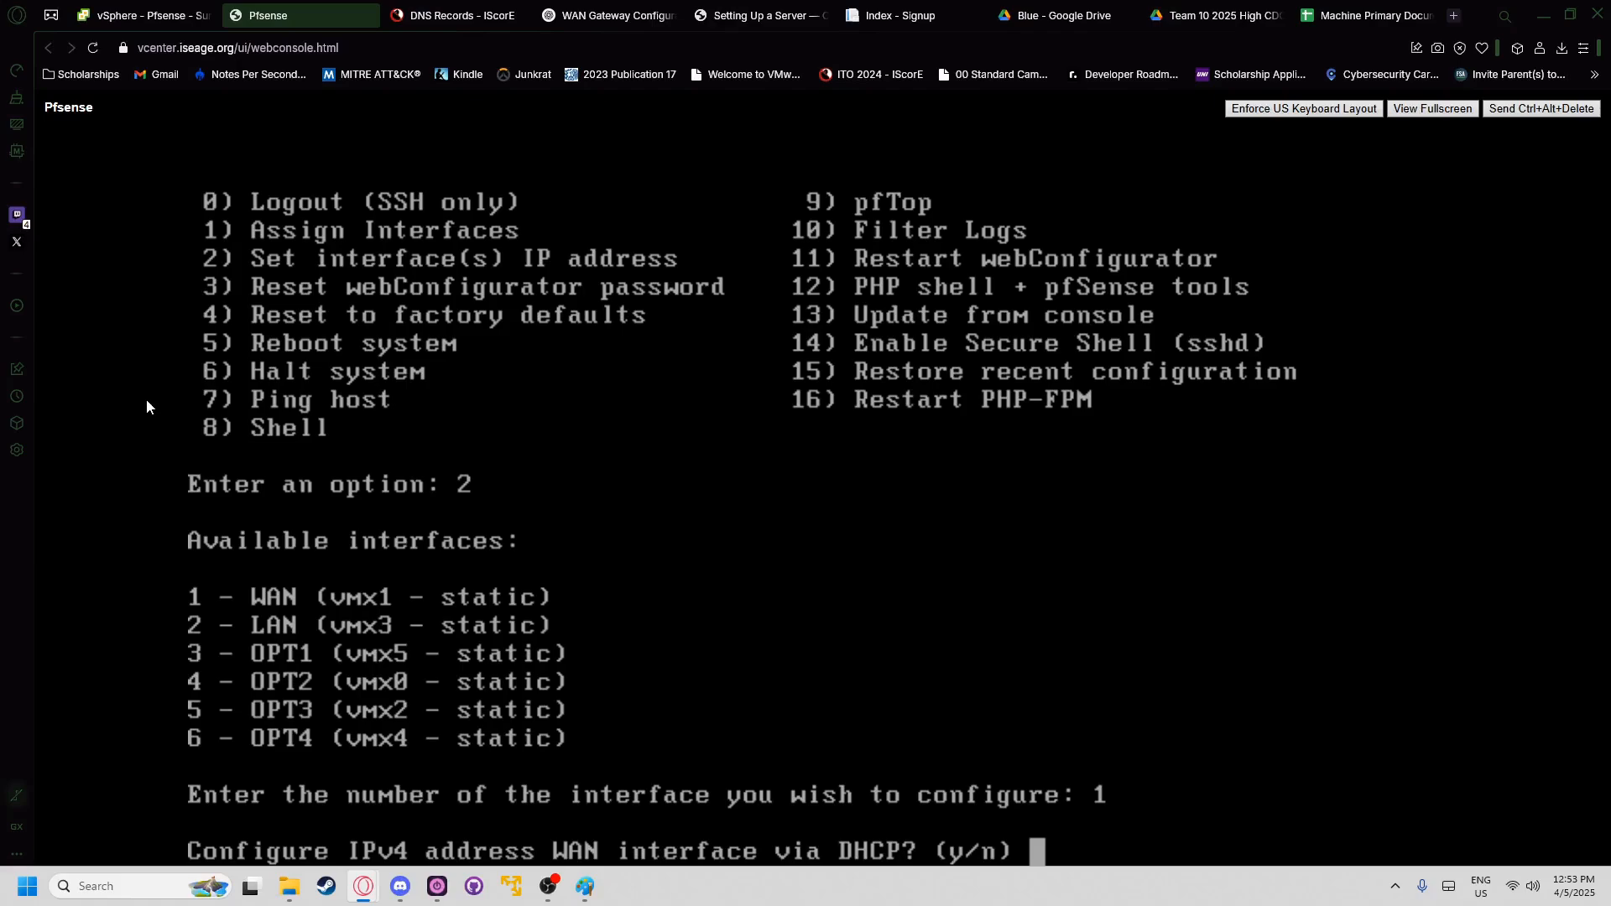
text(n)
key(Return)
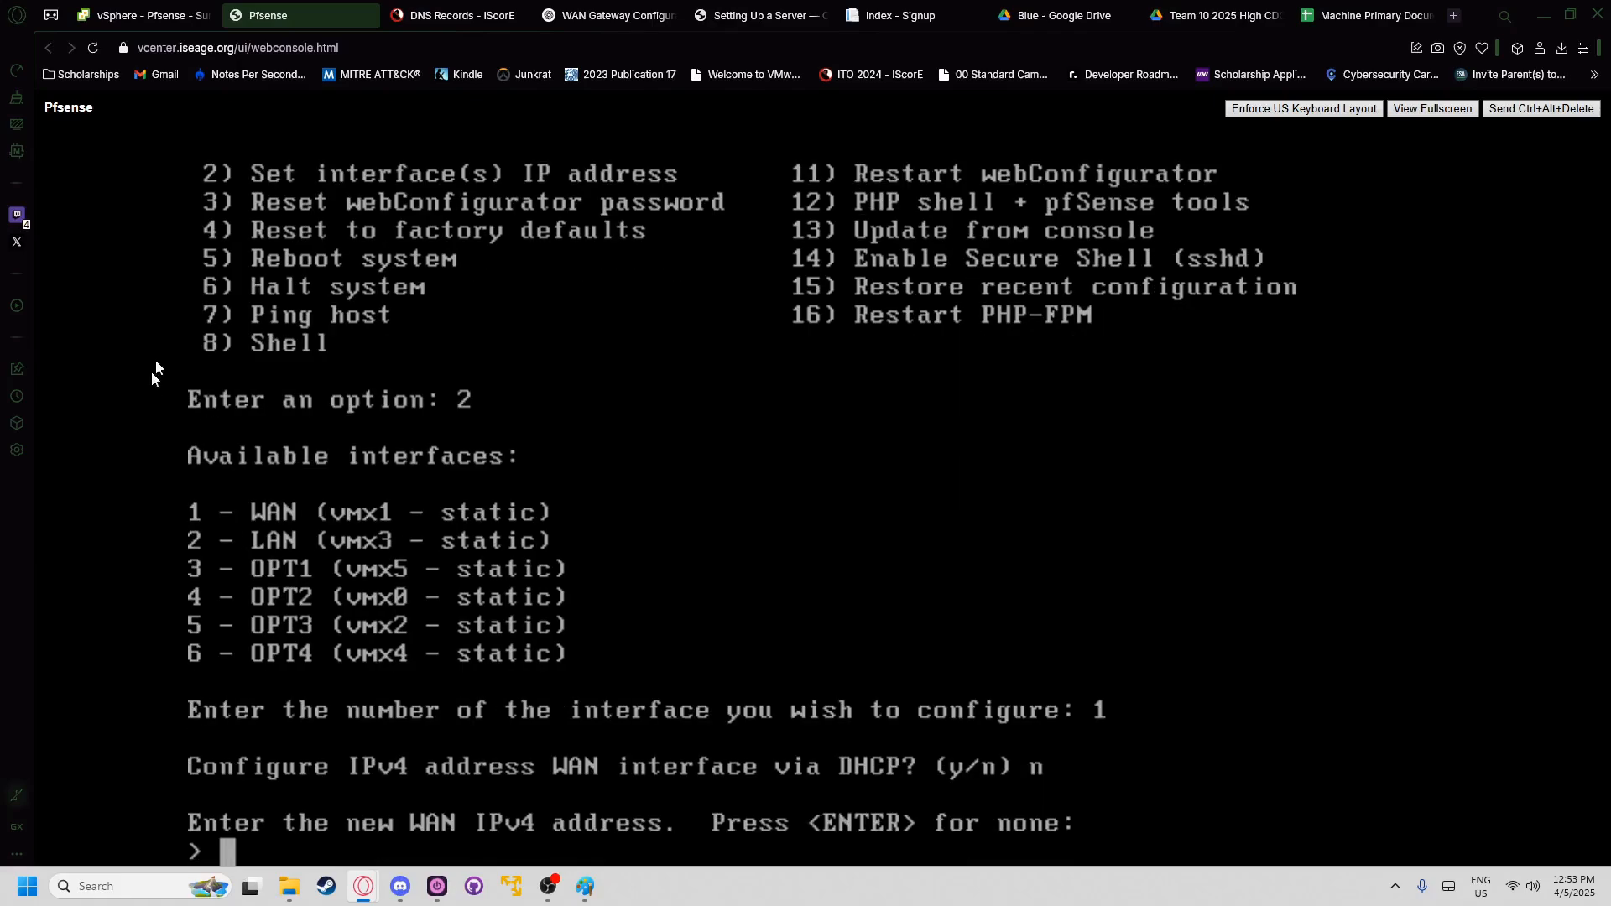
- Look up the ad record's address in IScorE's DNS Records and try to set the WAN IPv4 address to 6.87.159.10
click(432, 14)
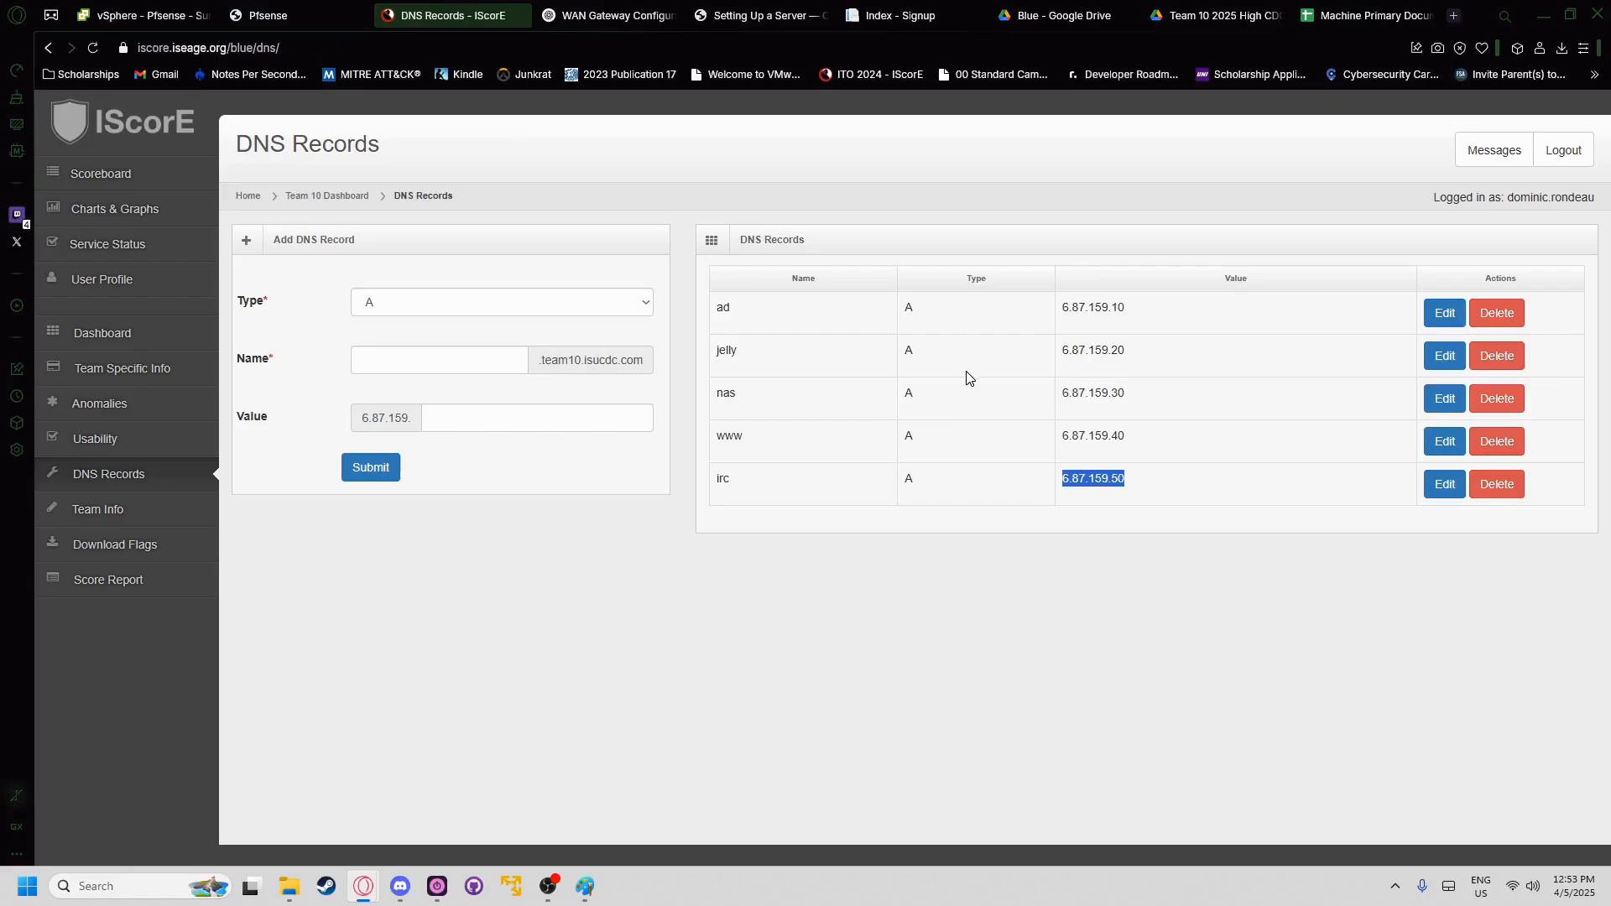
drag(1127, 309, 1059, 309)
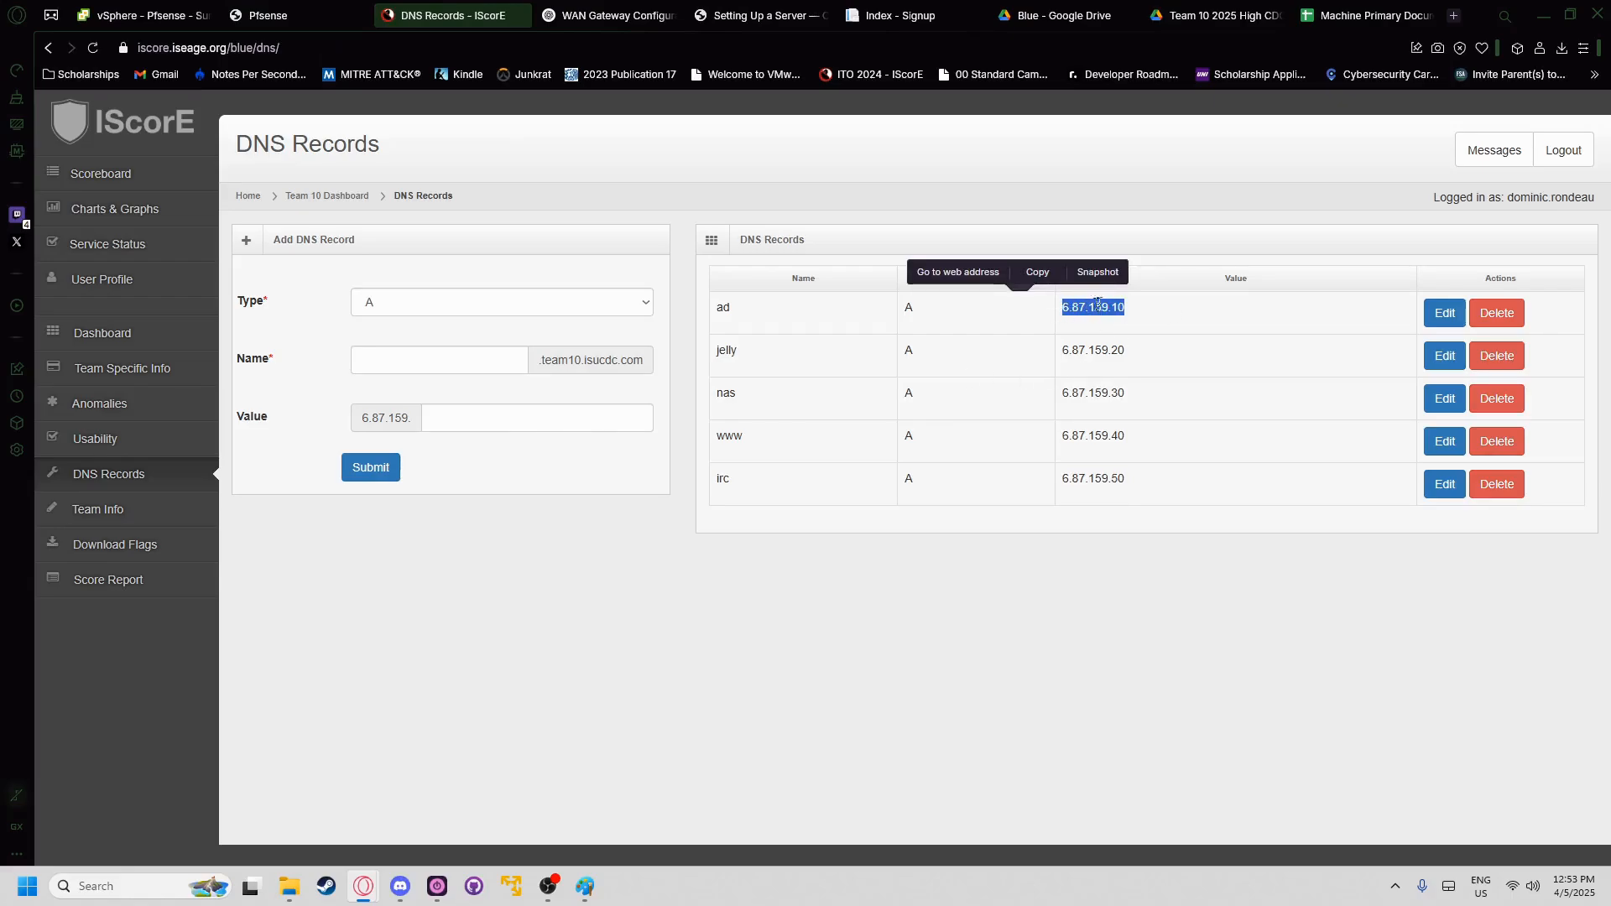
click(268, 15)
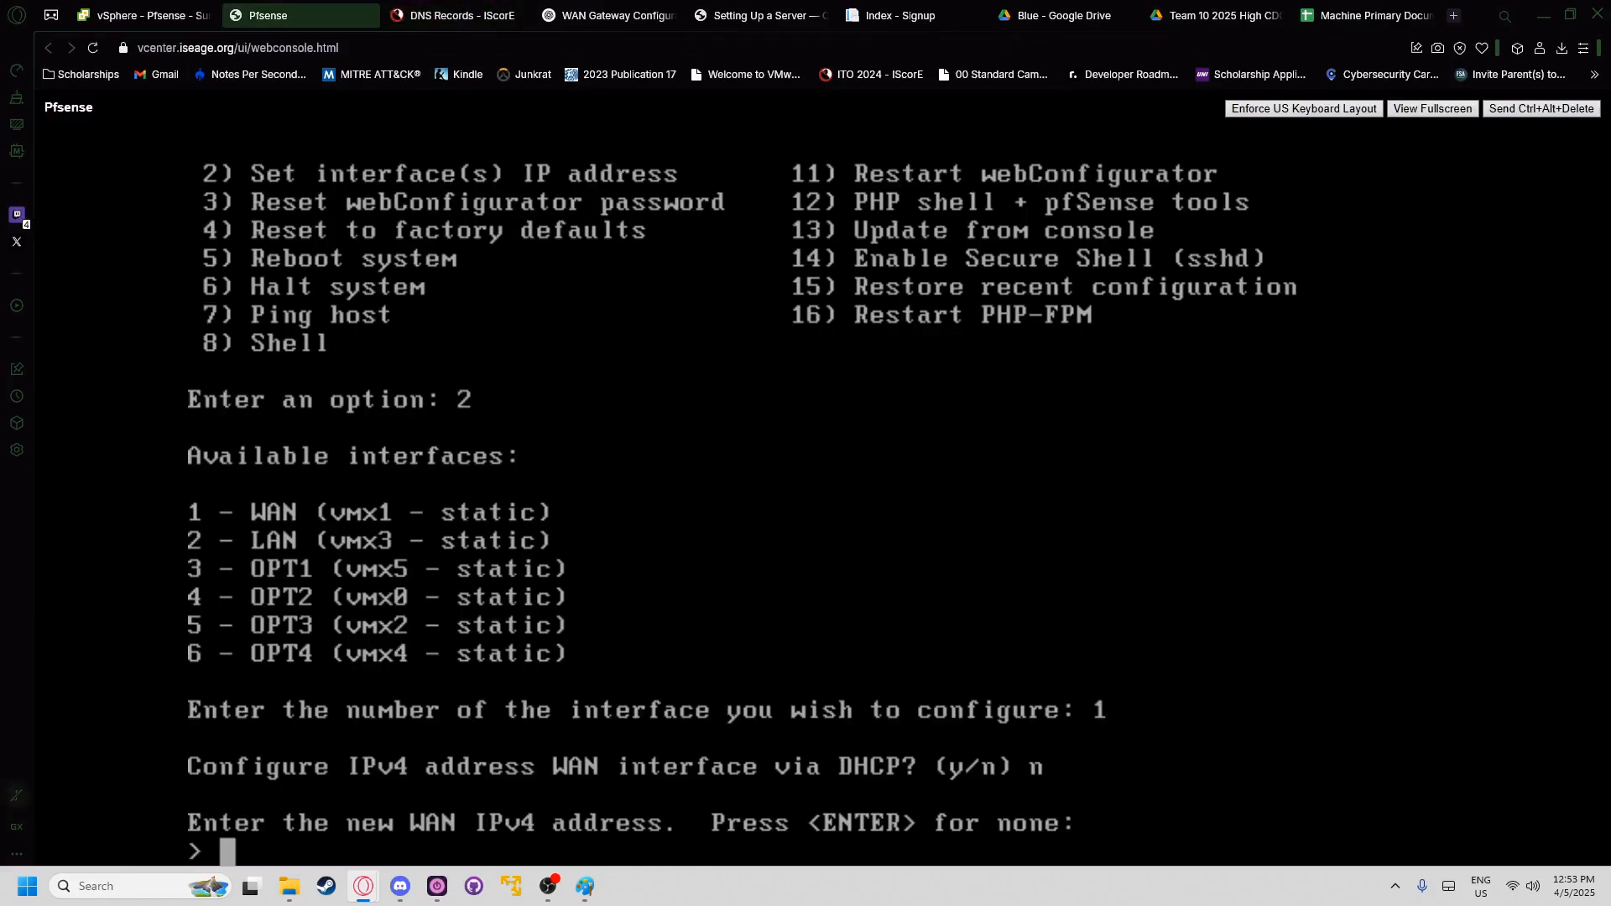
text(6.87.)
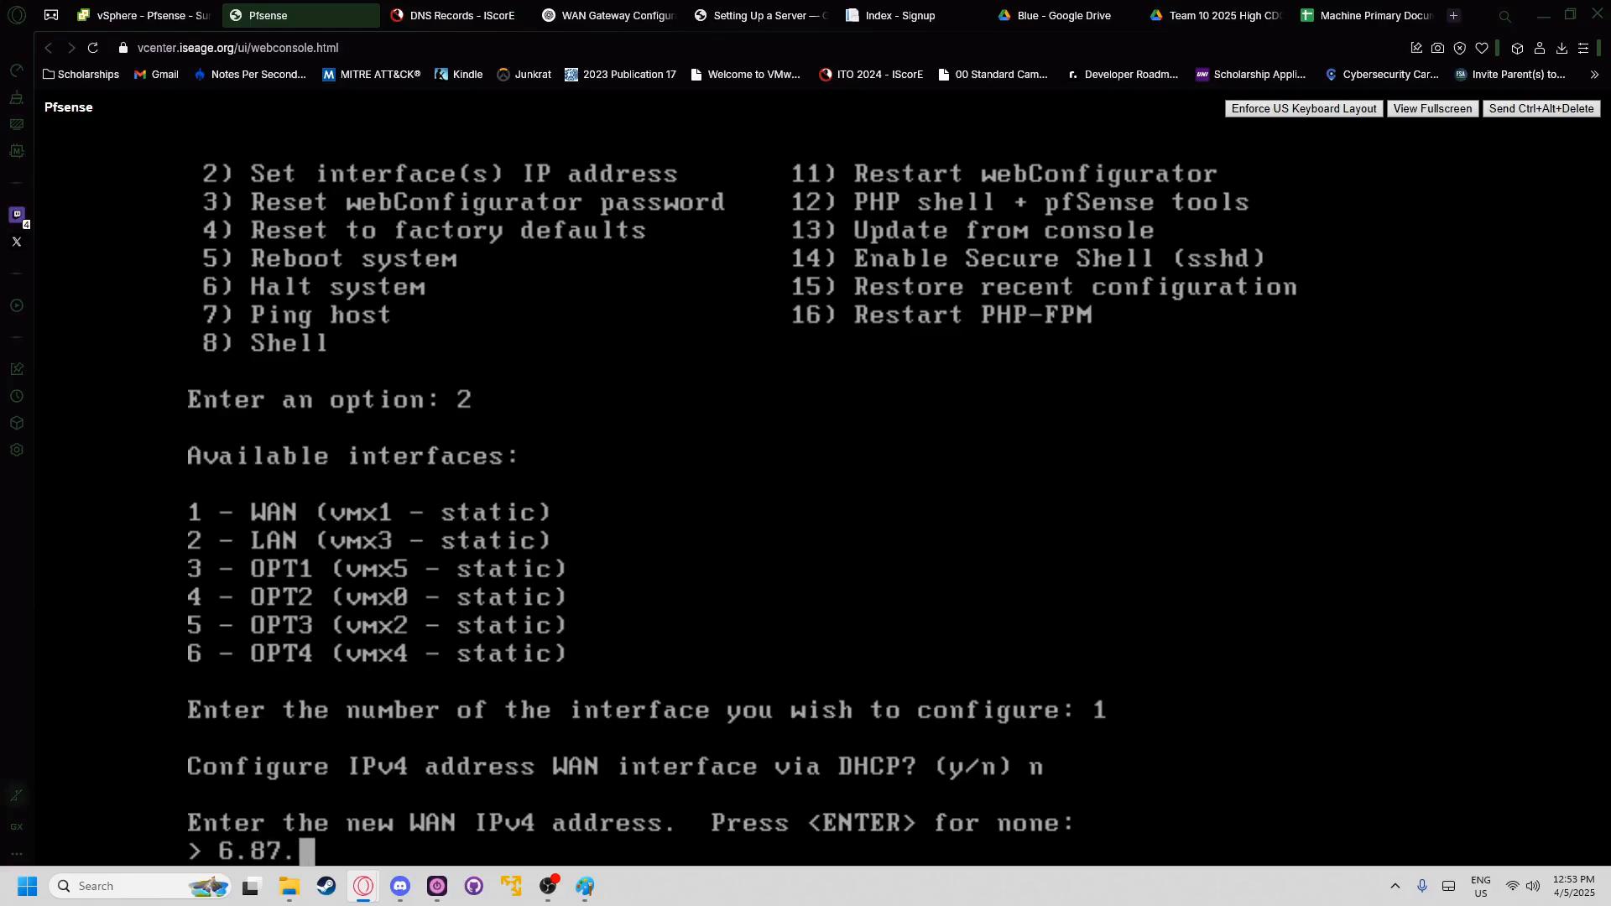
text(159)
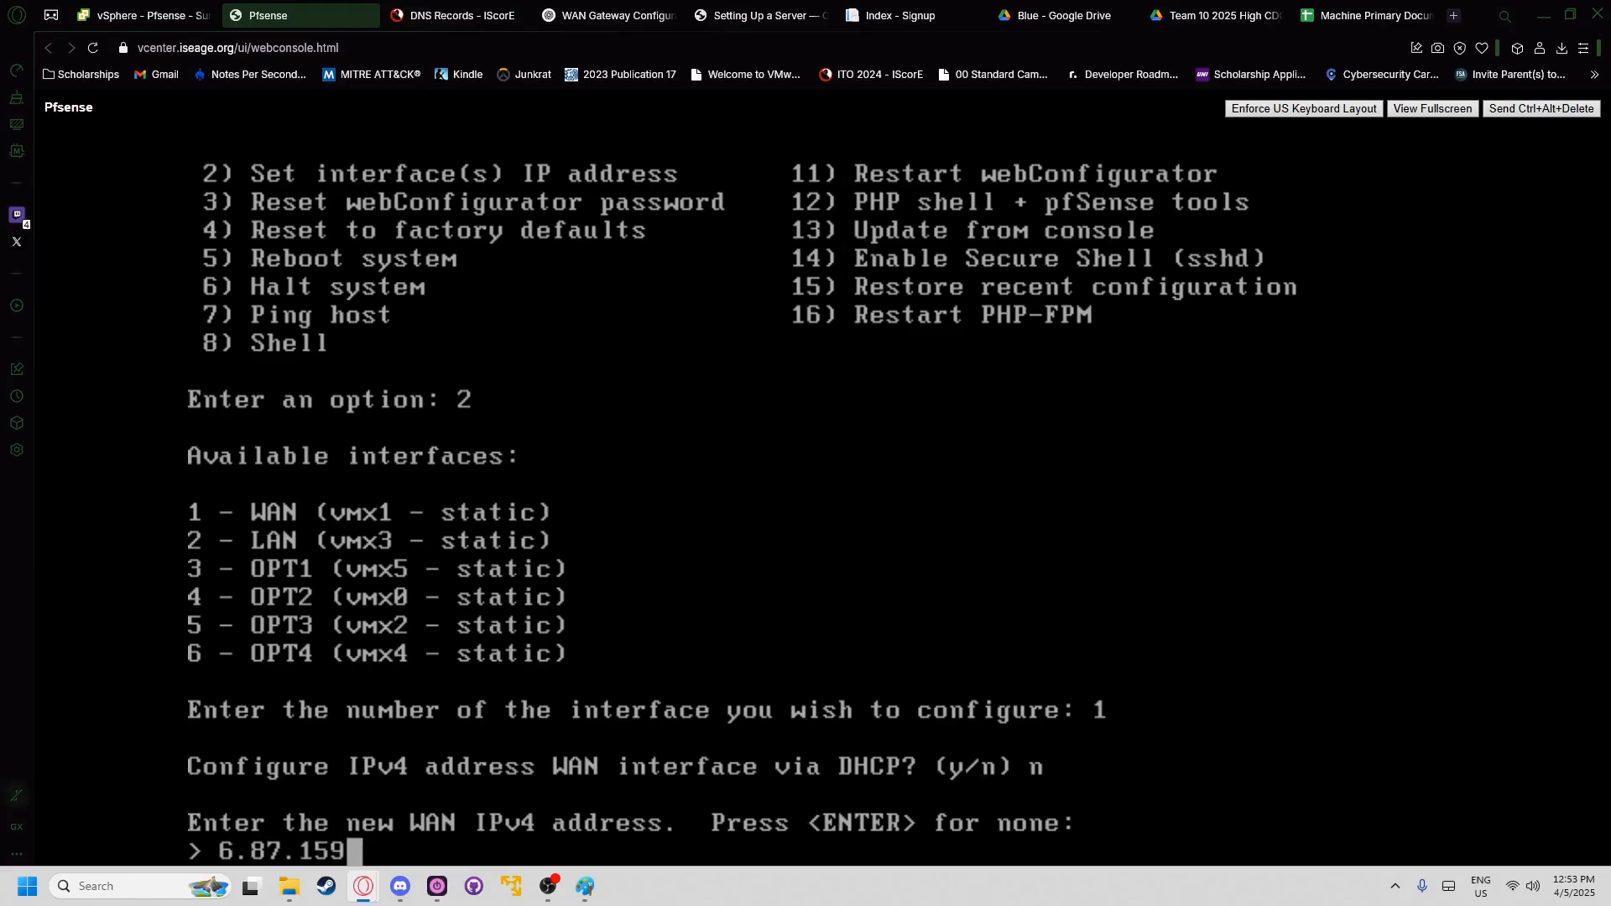
text(.)
click(463, 15)
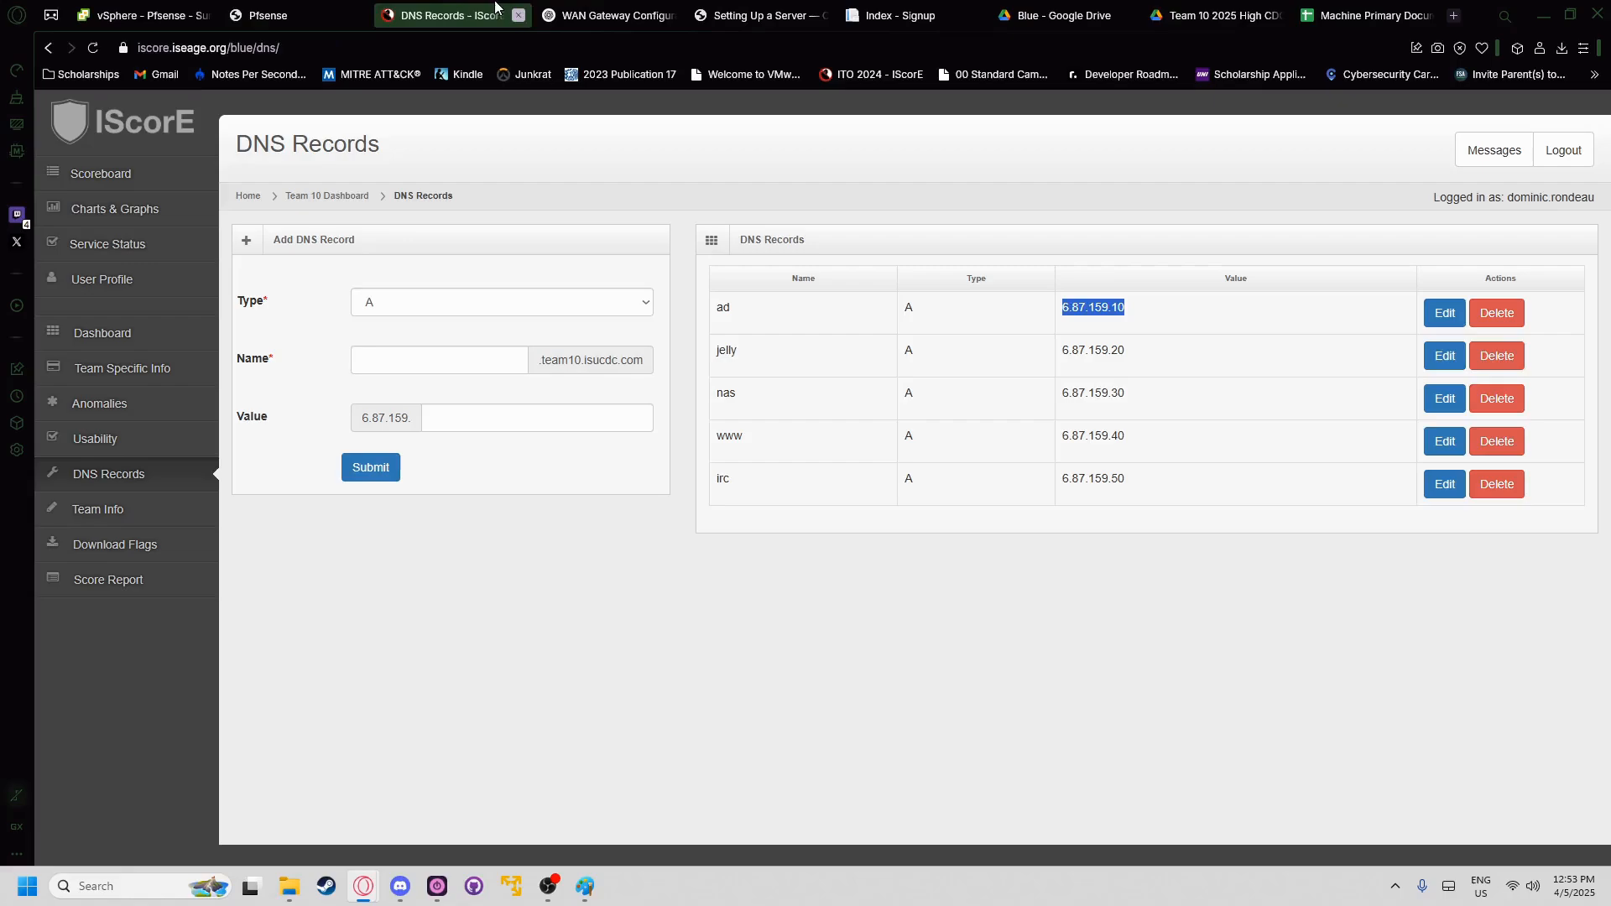
click(327, 13)
text(10)
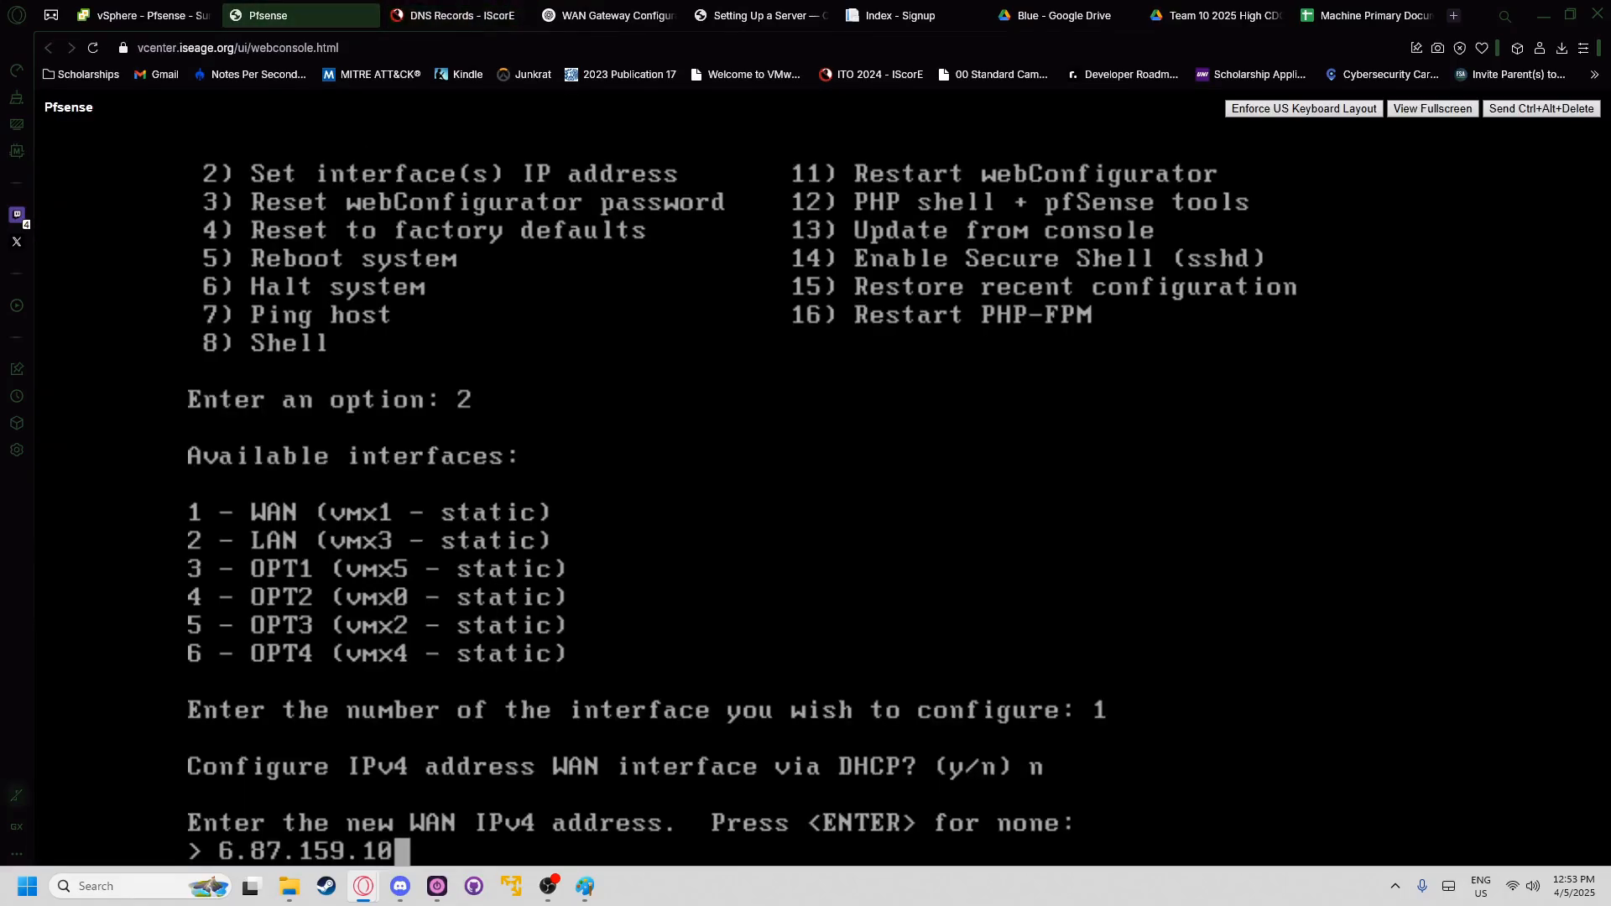
key(Return)
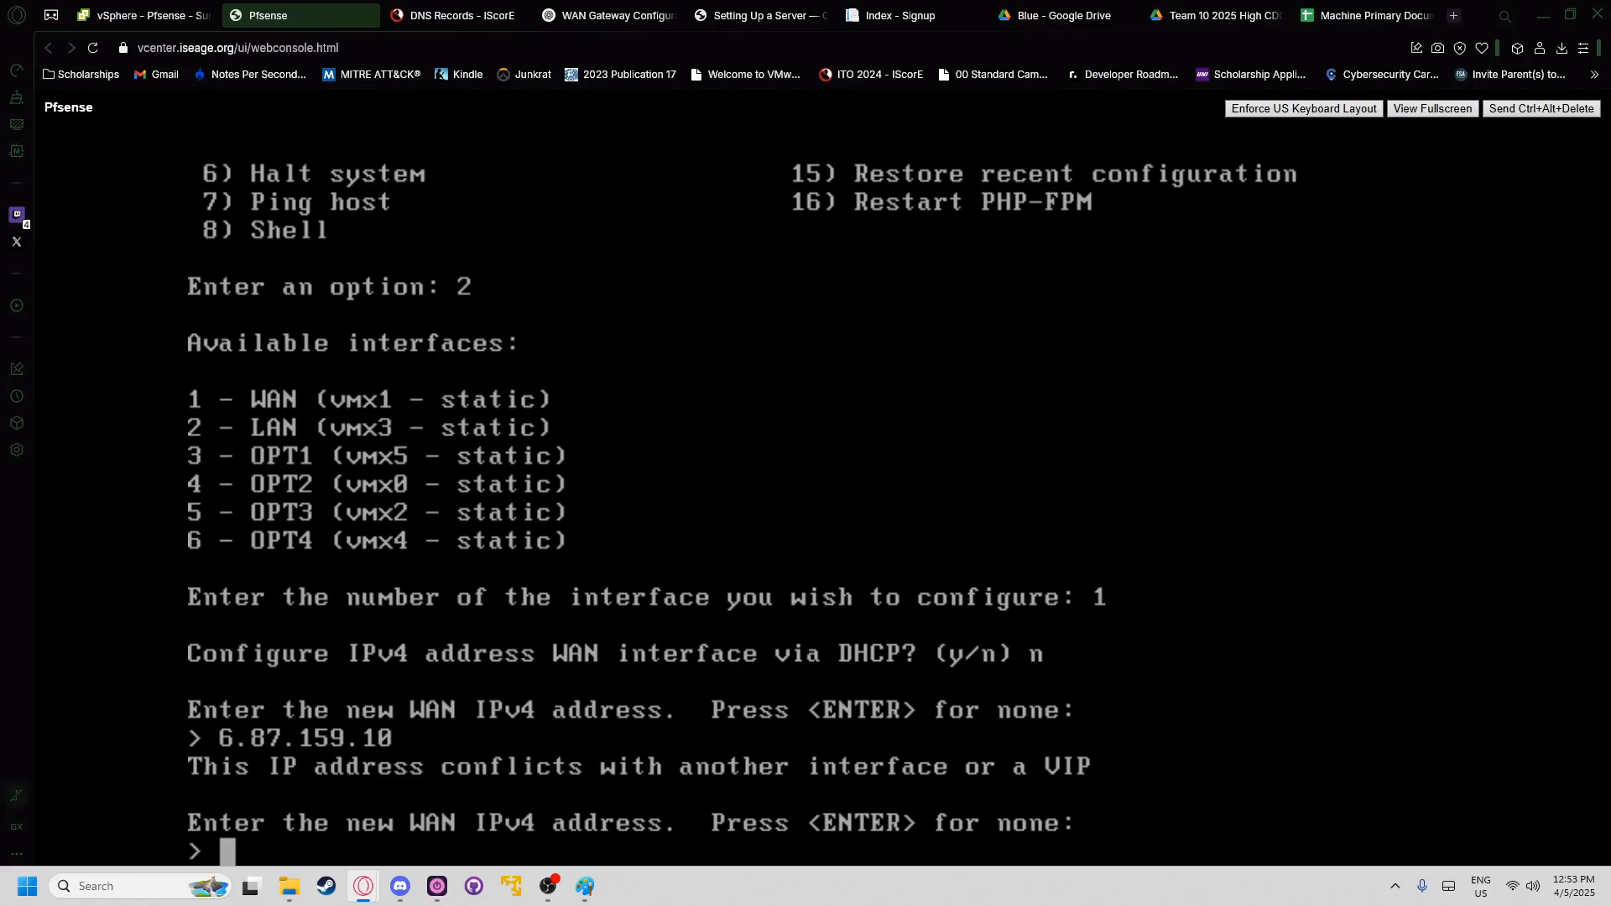
- Leave the WAN IPv4 address empty and decline DHCP6 for WAN with n
key(Return)
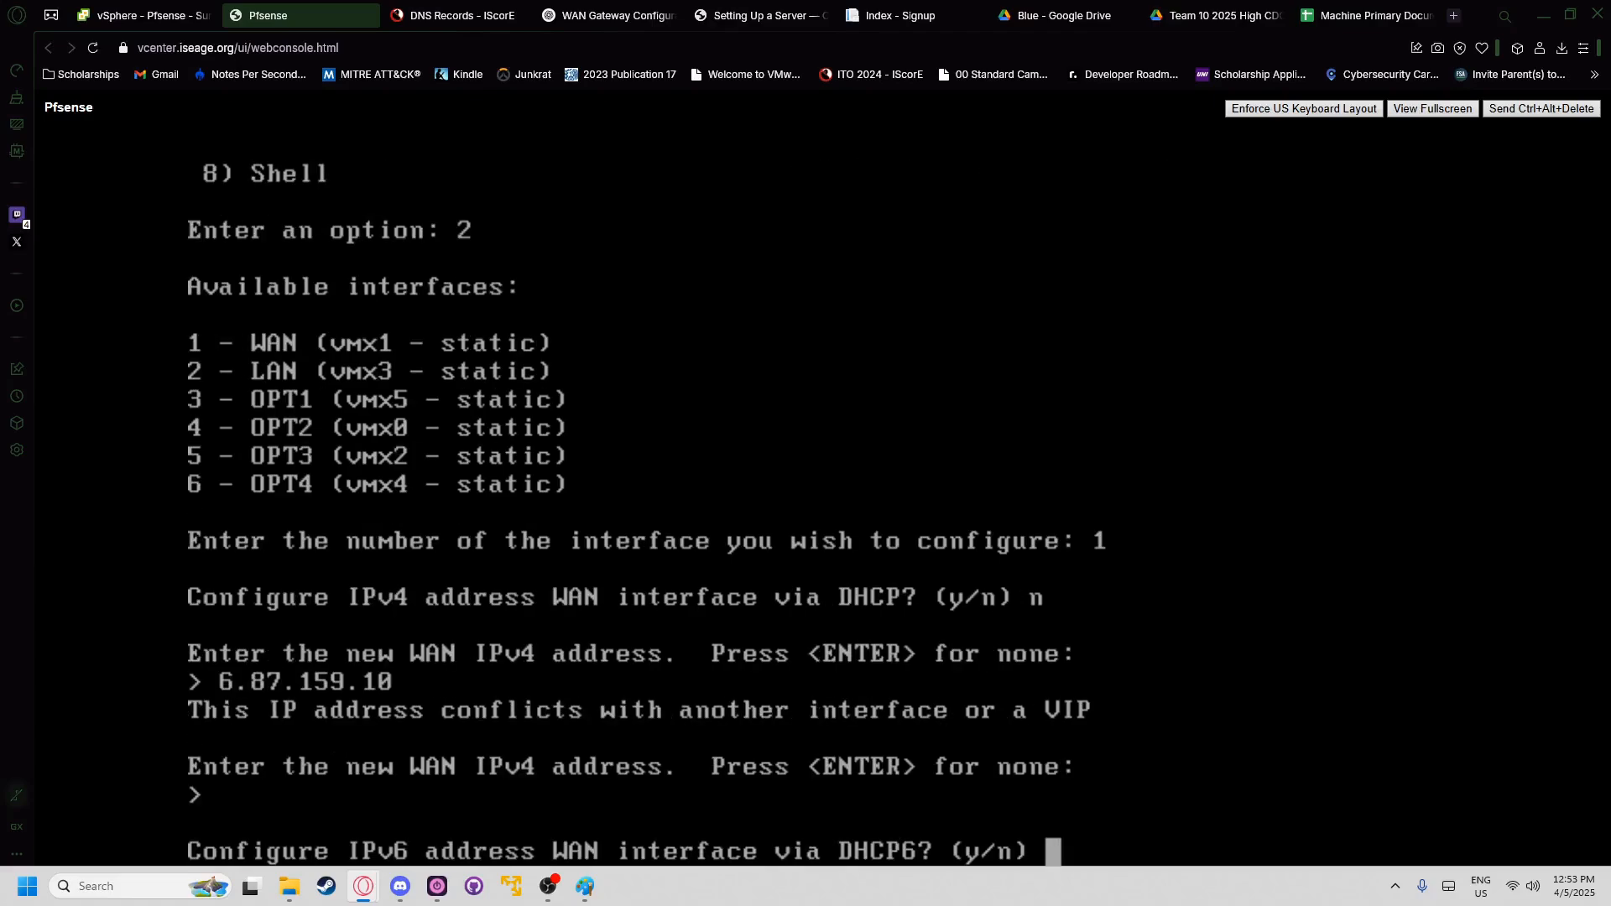
key(Return)
key(Return)
key(Return)
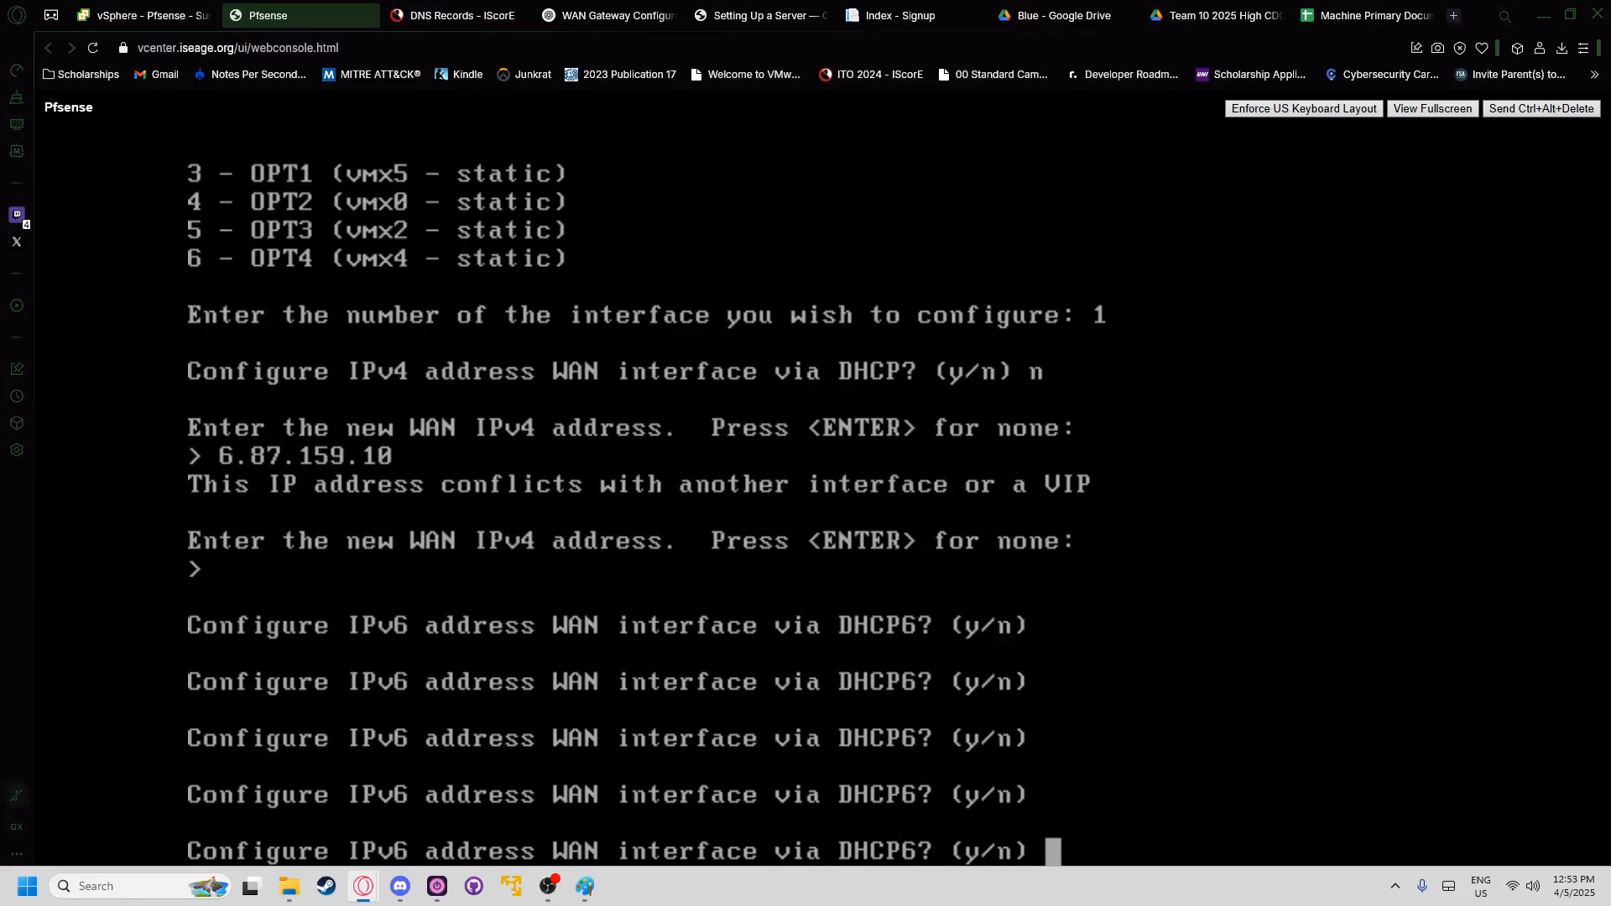
text(n)
key(Return)
- Leave the WAN IPv6 address empty, decline reverting webConfigurator to HTTP with n, and return to the console menu
text(n)
key(Return)
key(Return)
text(n)
key(Return)
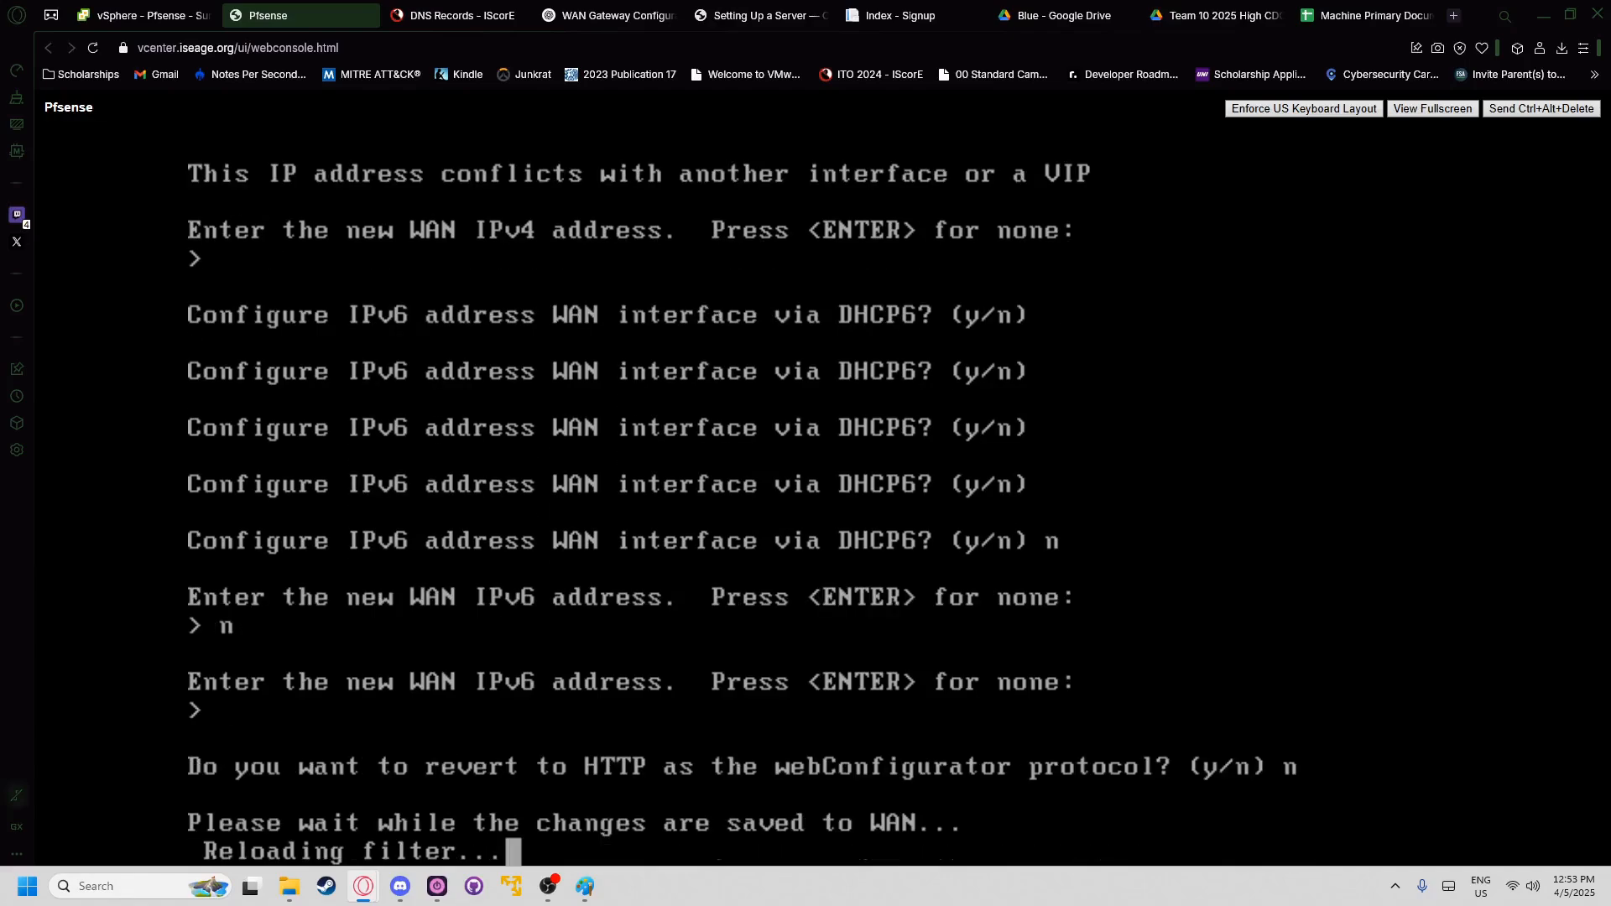
key(Return)
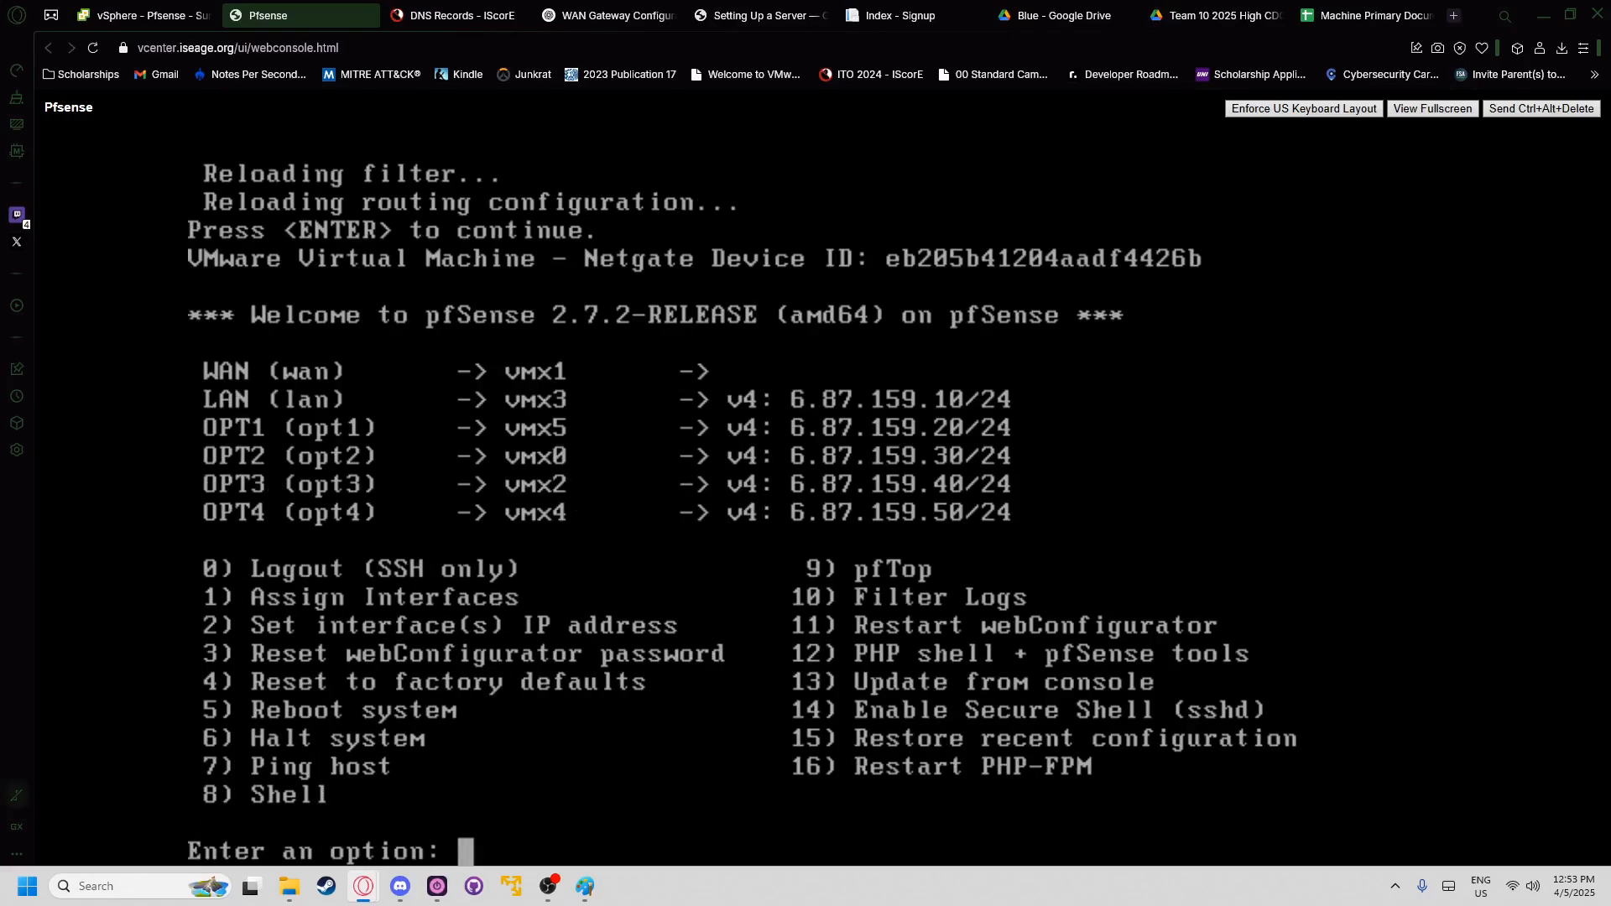
- Start setting the LAN interface's IP address, decline IPv4 DHCP with n, and enter 10.0.0.1 as its IPv4 address
text(2)
key(Return)
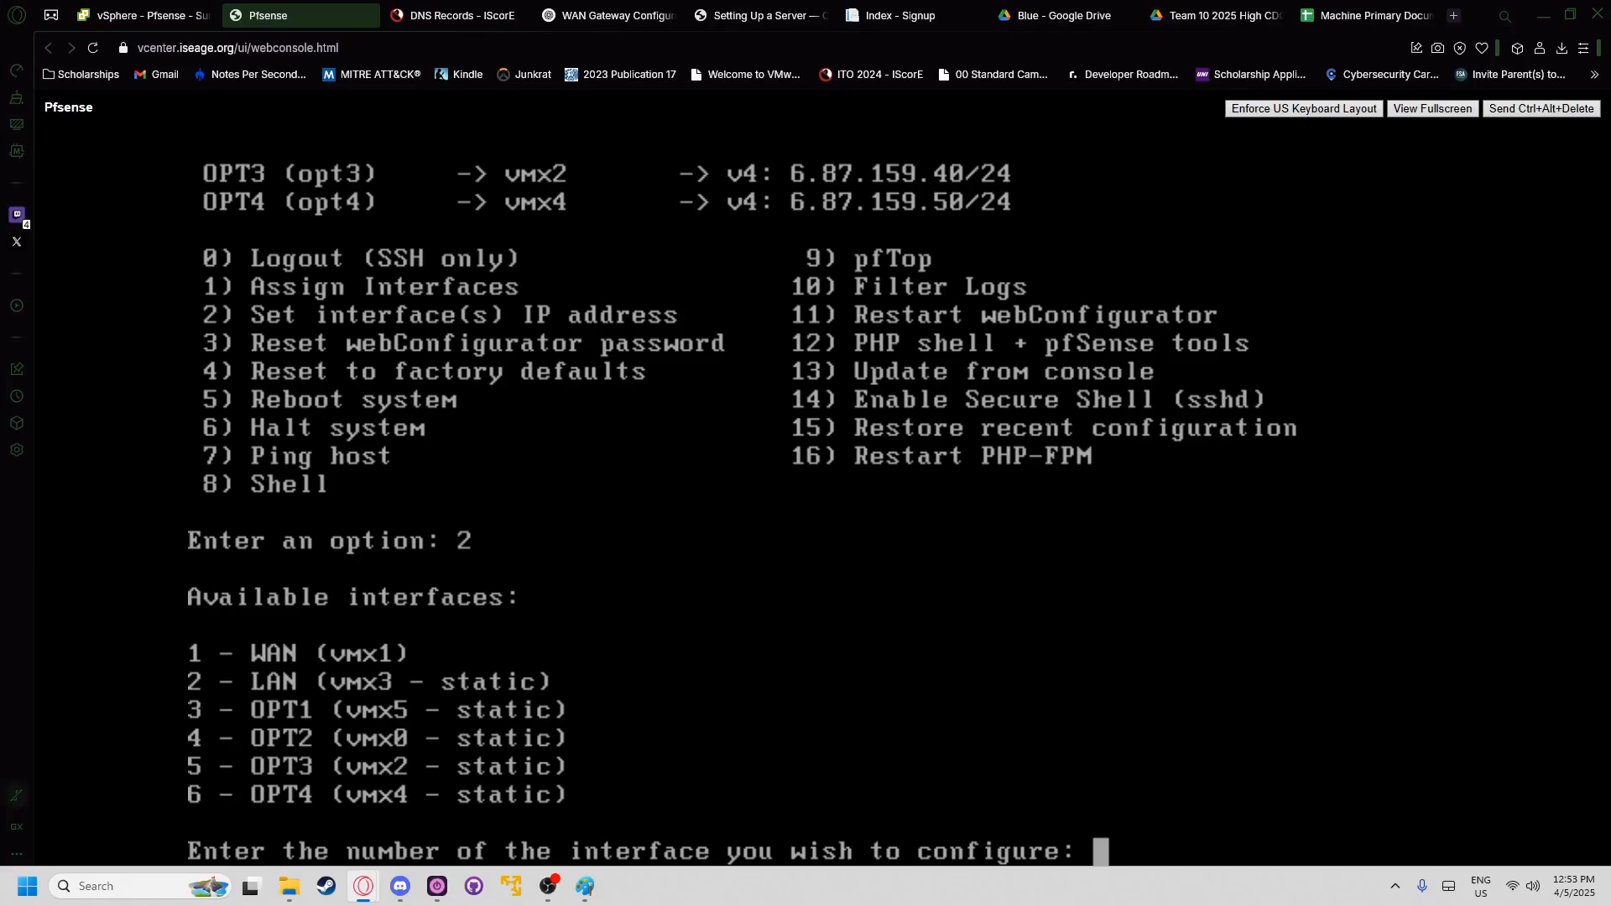
text(2)
key(Return)
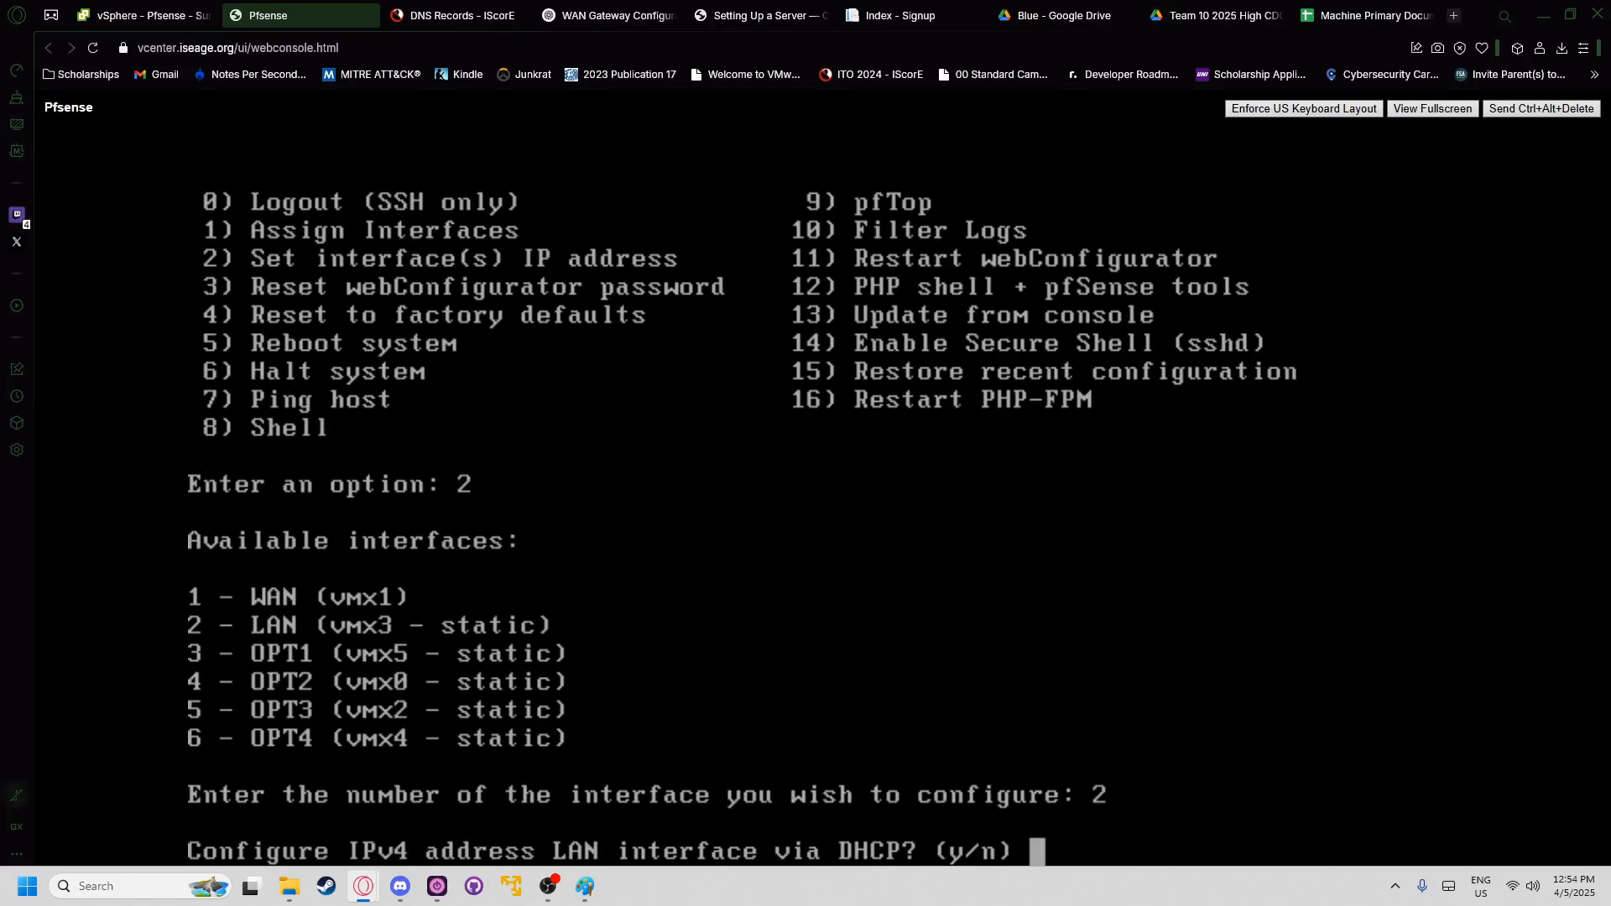
text(n)
key(Return)
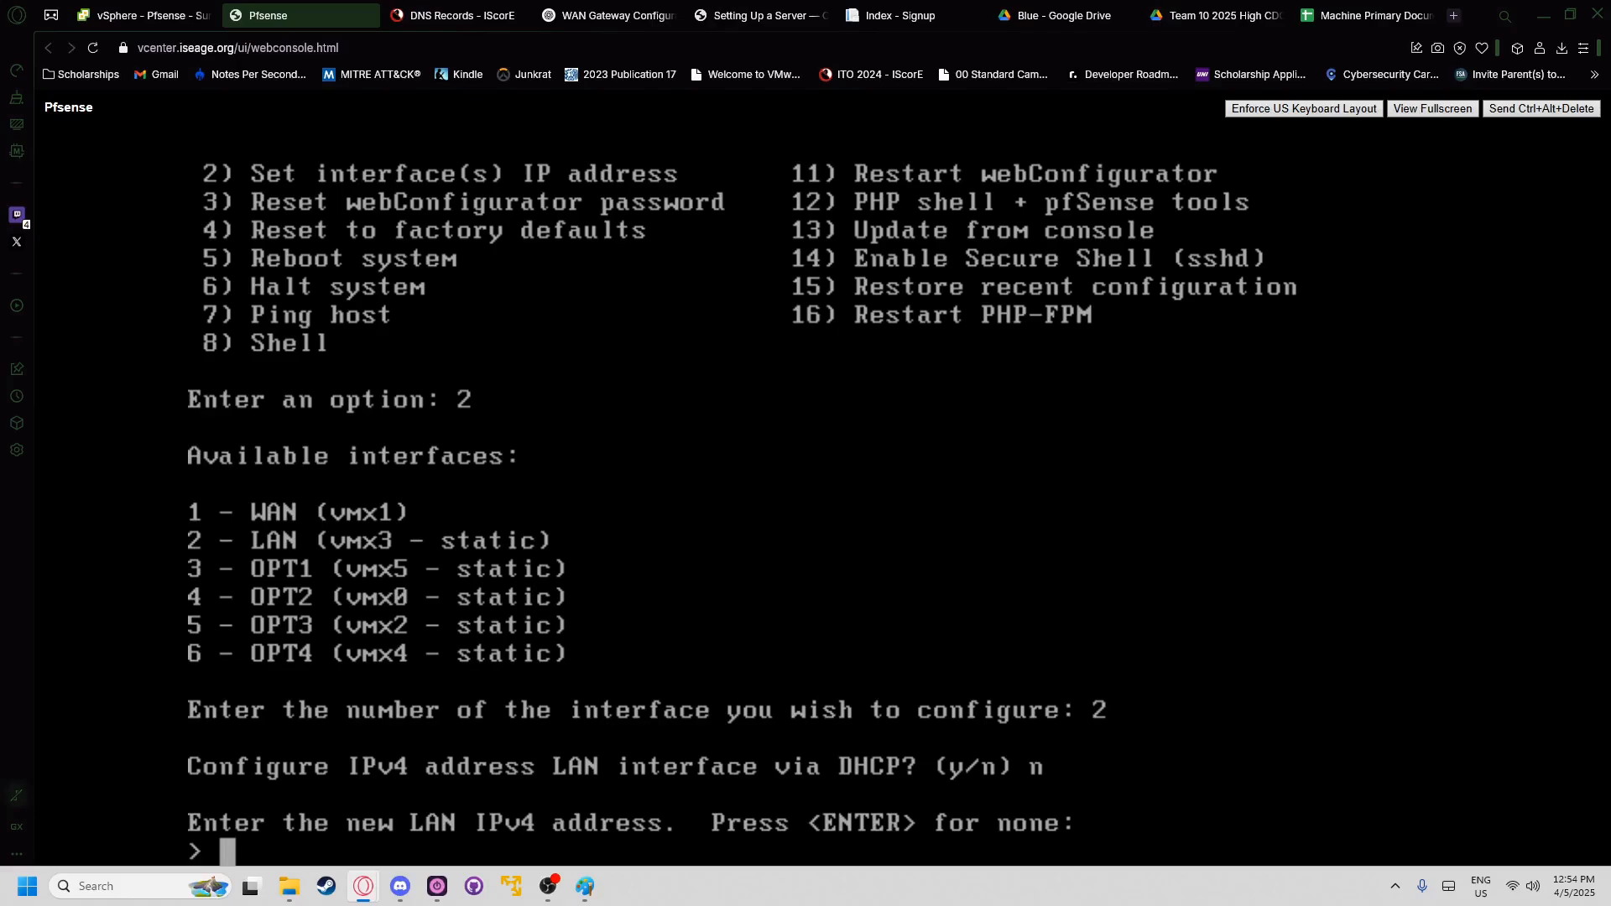
text(101.)
key(BackSpace)
key(BackSpace)
text(.0.0.1)
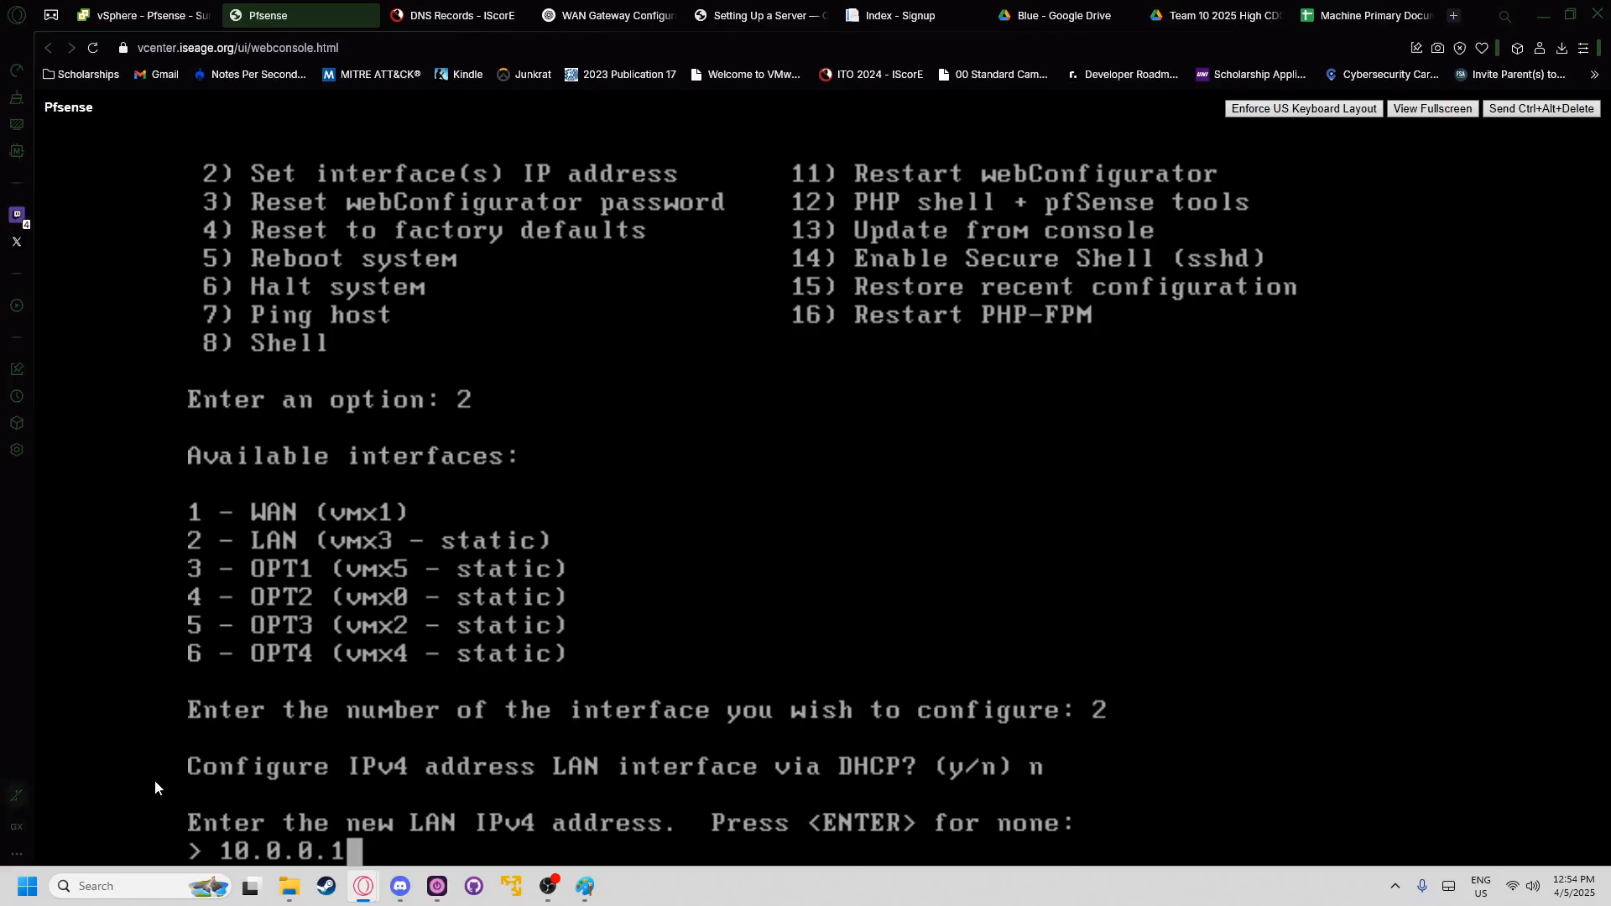
- Check the Team 10 AD and Pfsense machines in vSphere, then accept the LAN address with a subnet bit count of 24
click(172, 16)
click(190, 510)
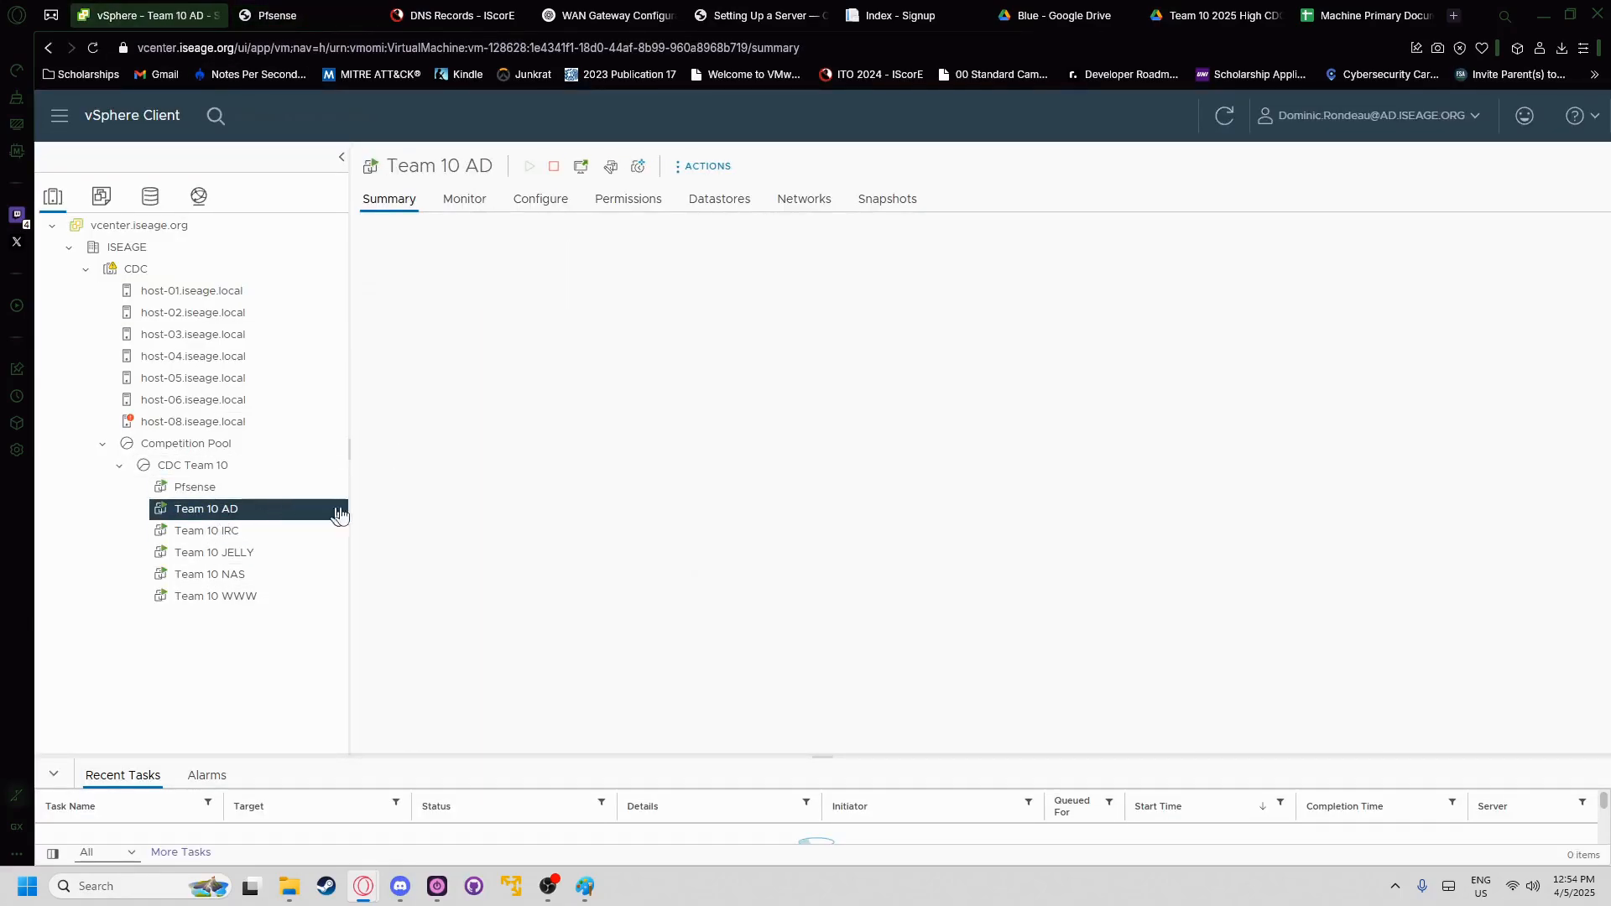
click(216, 489)
click(336, 16)
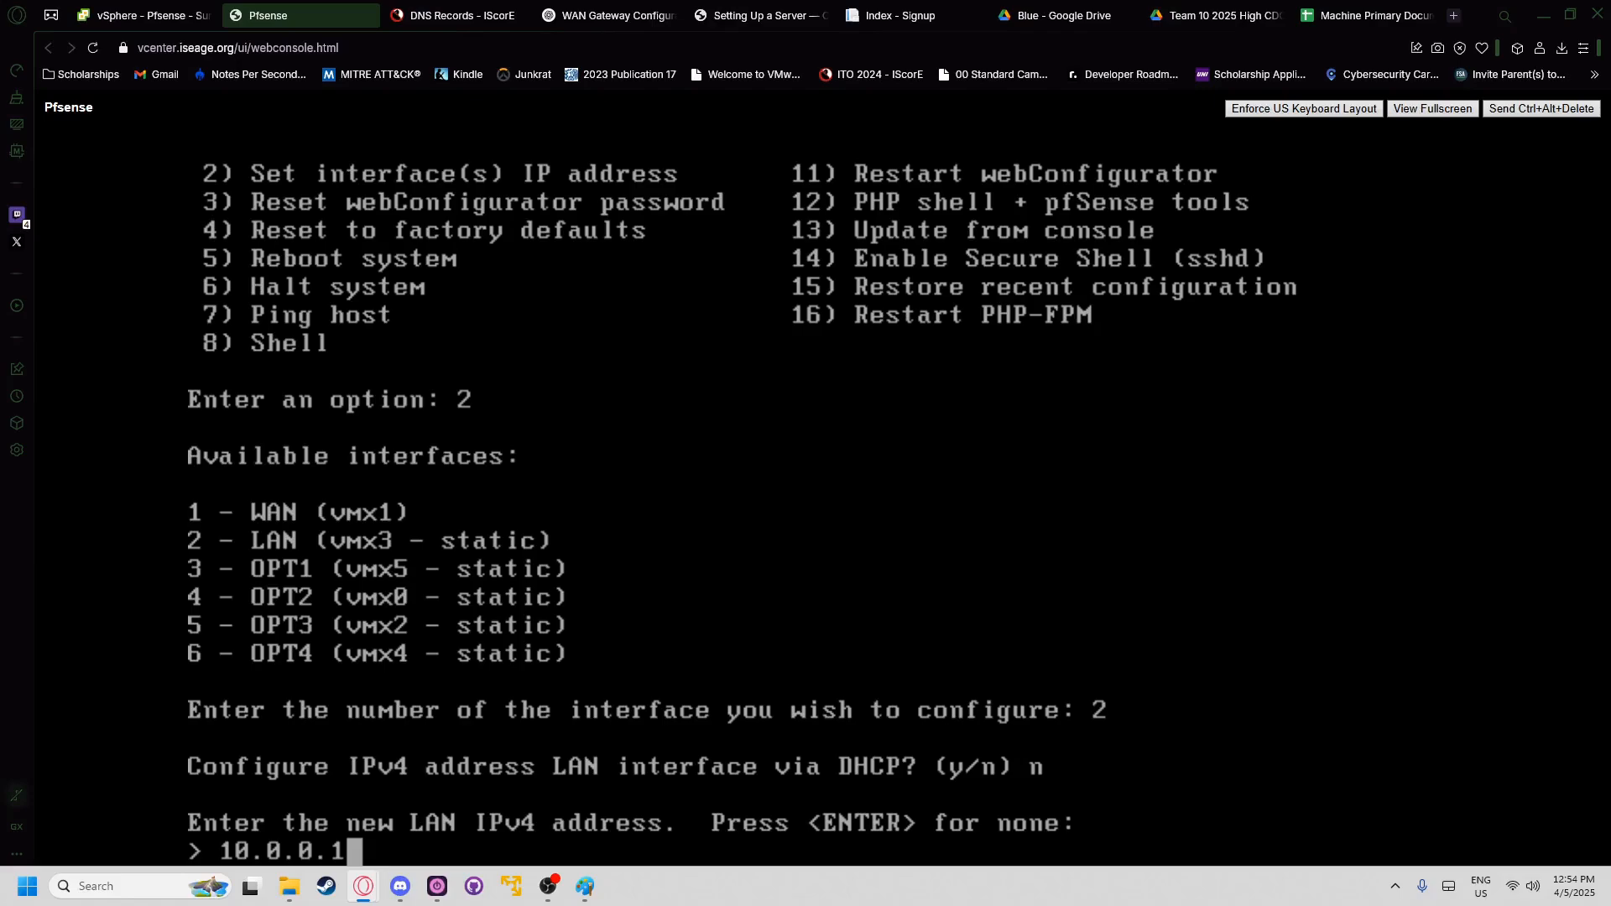
key(Return)
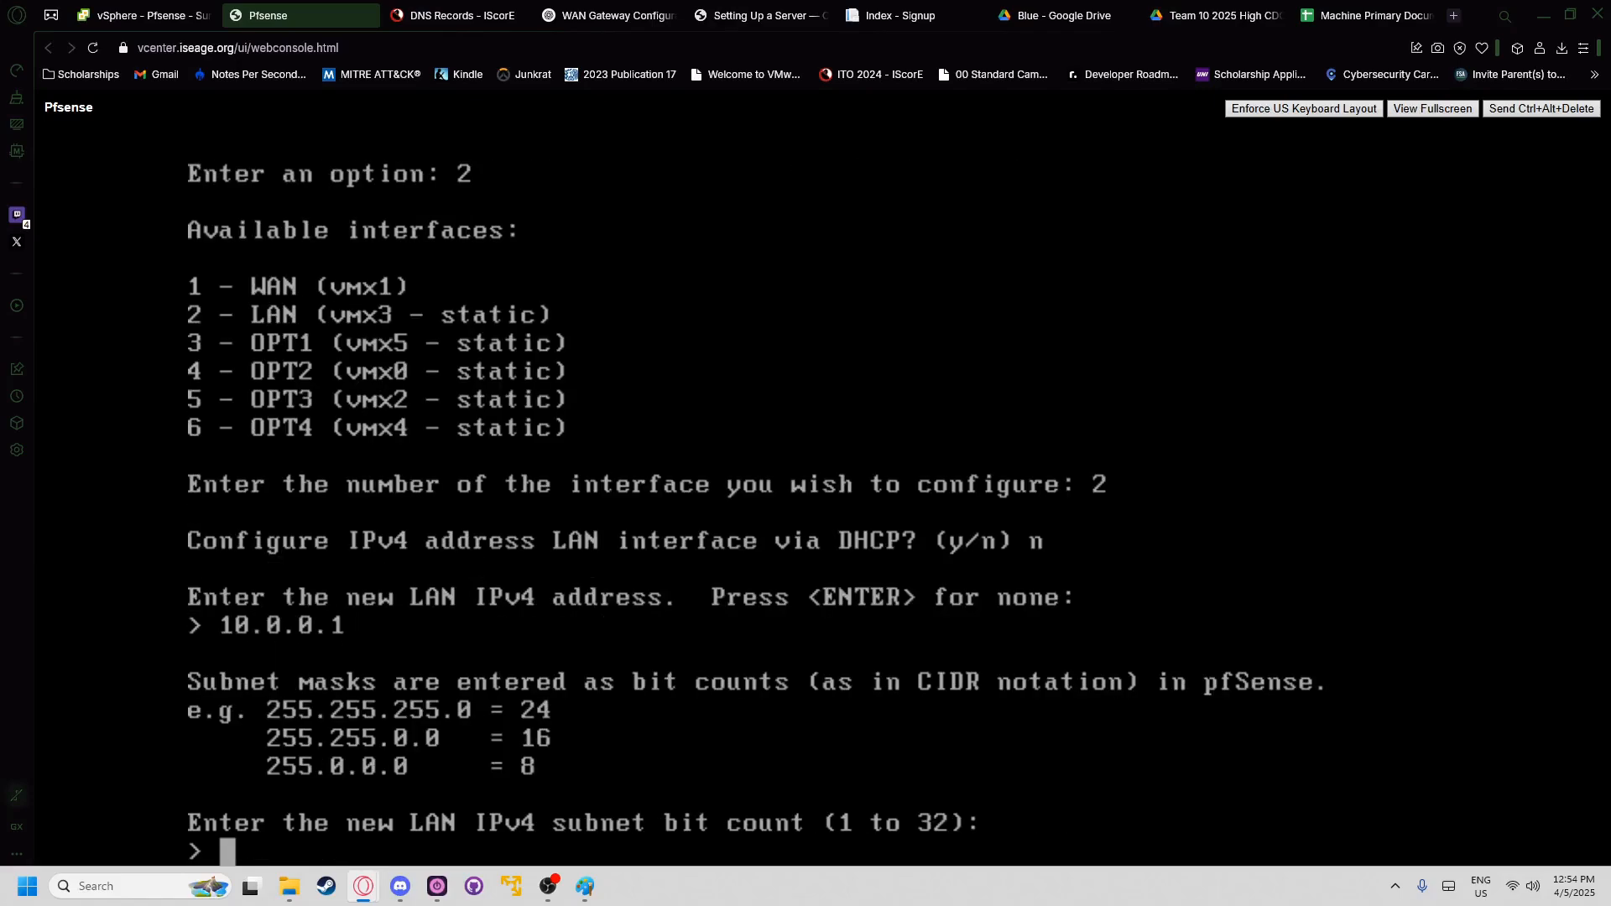
text(24)
key(Return)
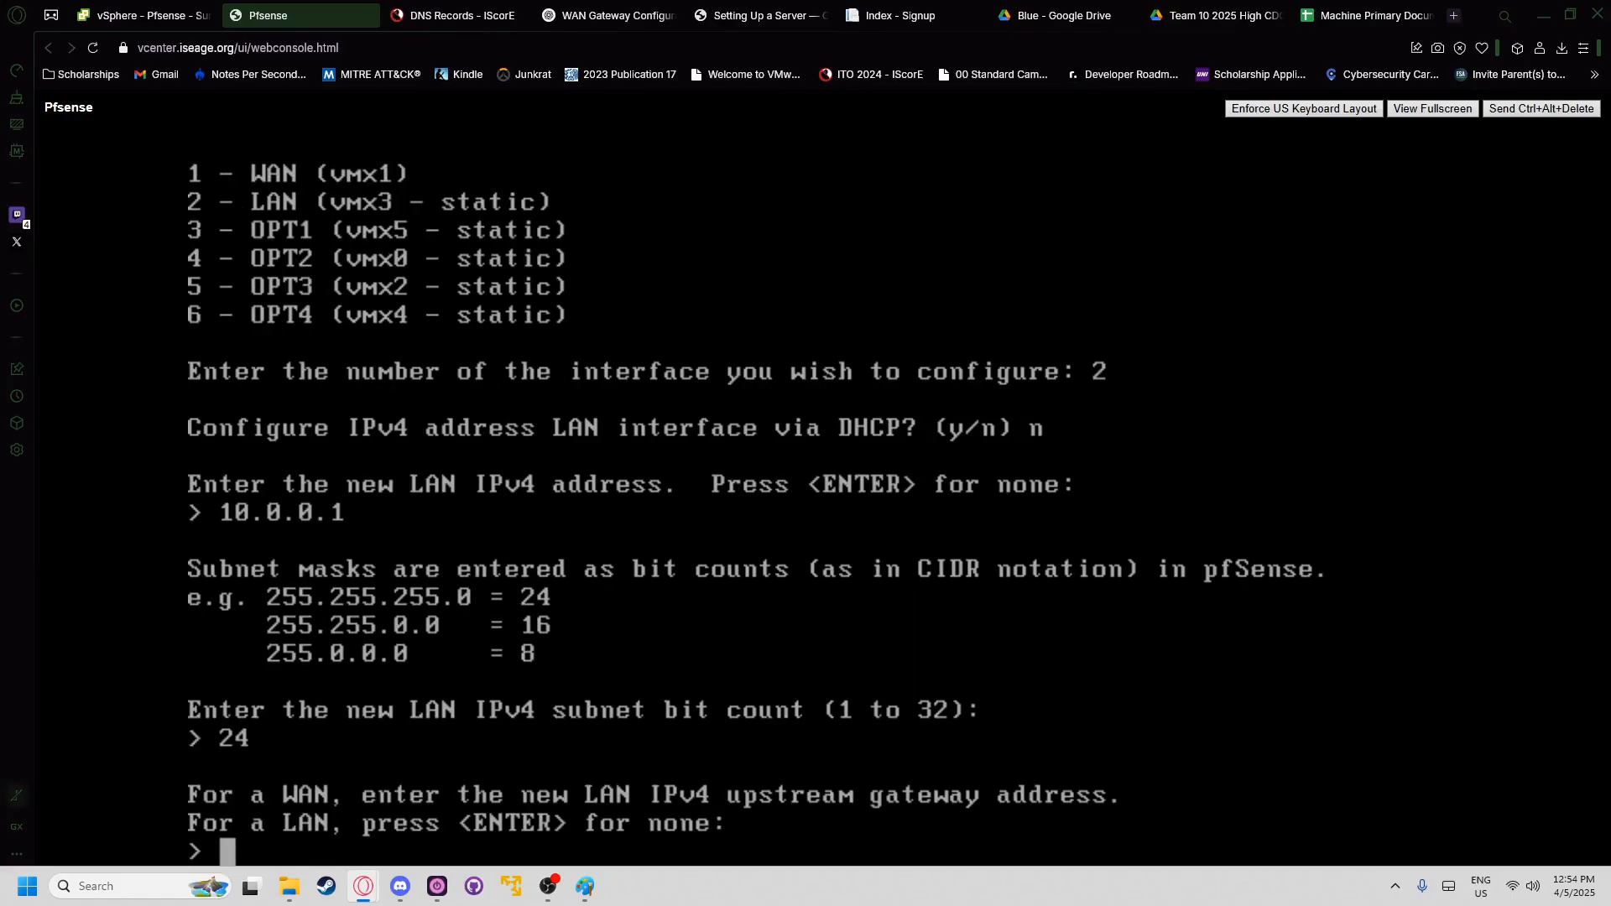
- Leave LAN's upstream gateway and IPv6 address empty, answer n to DHCP6, the DHCP server and HTTP, and return to the console menu
key(Return)
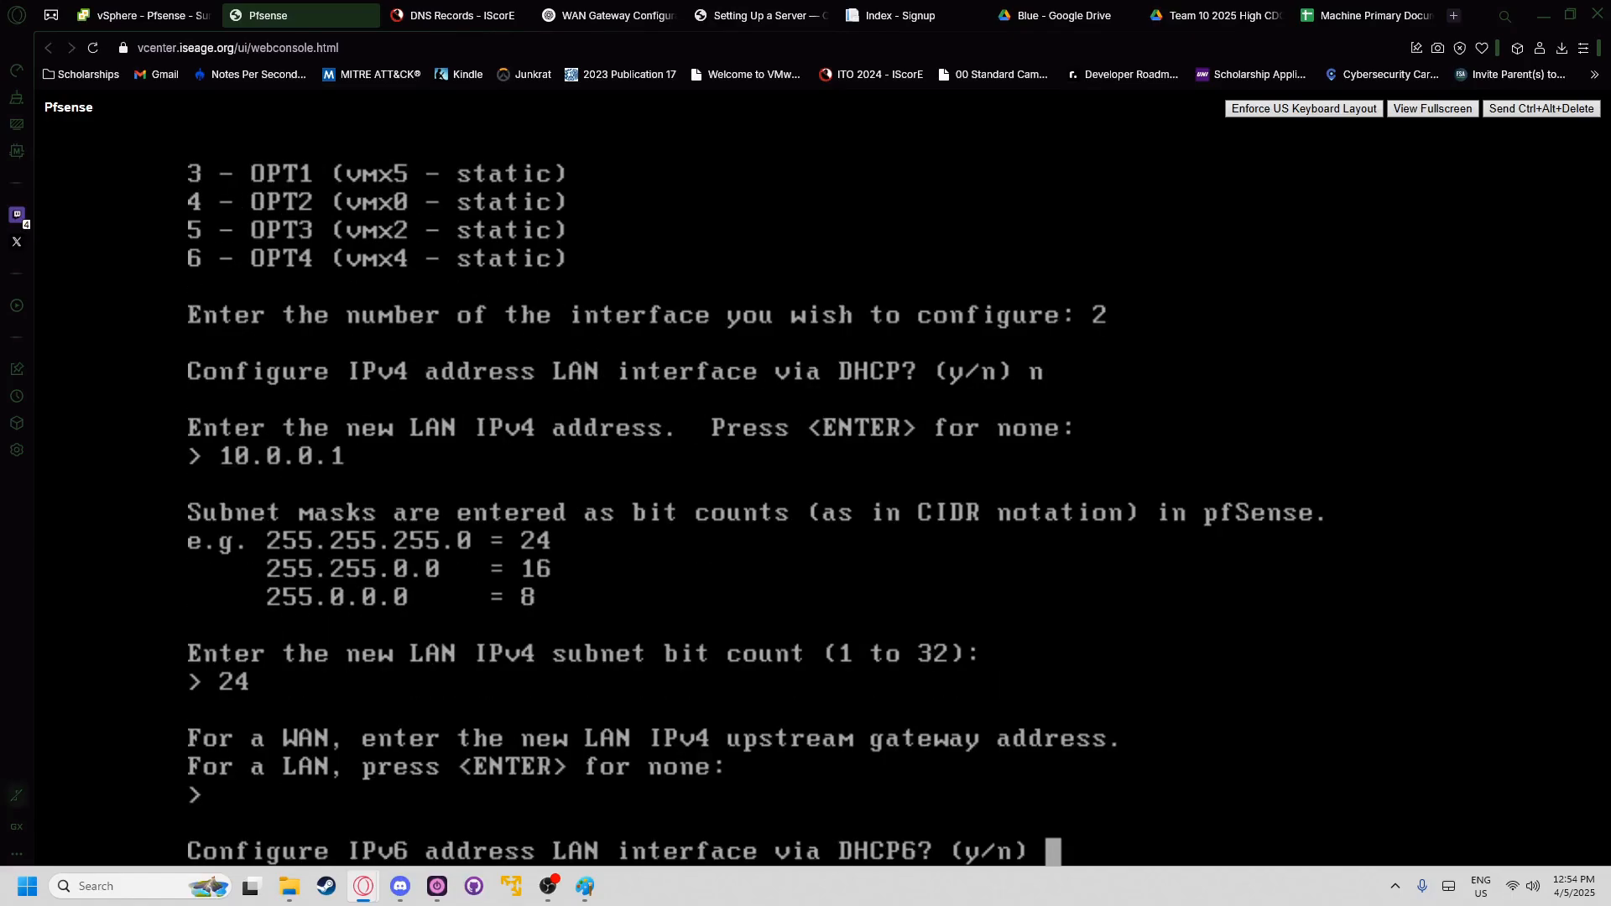
text(n)
key(Return)
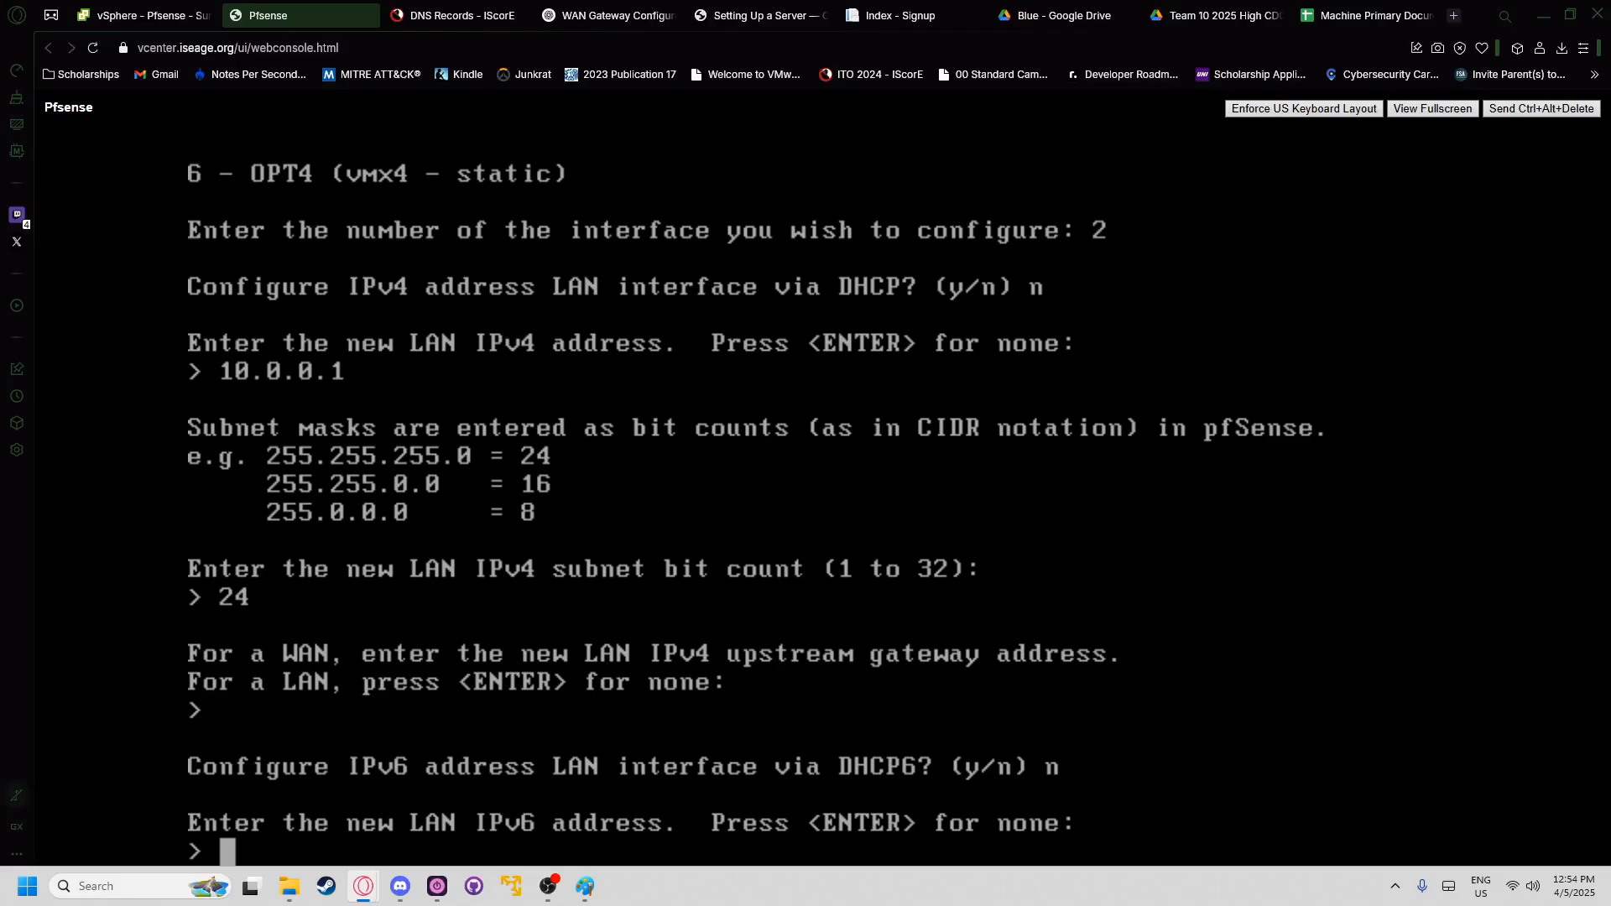
key(Return)
text(n)
key(Return)
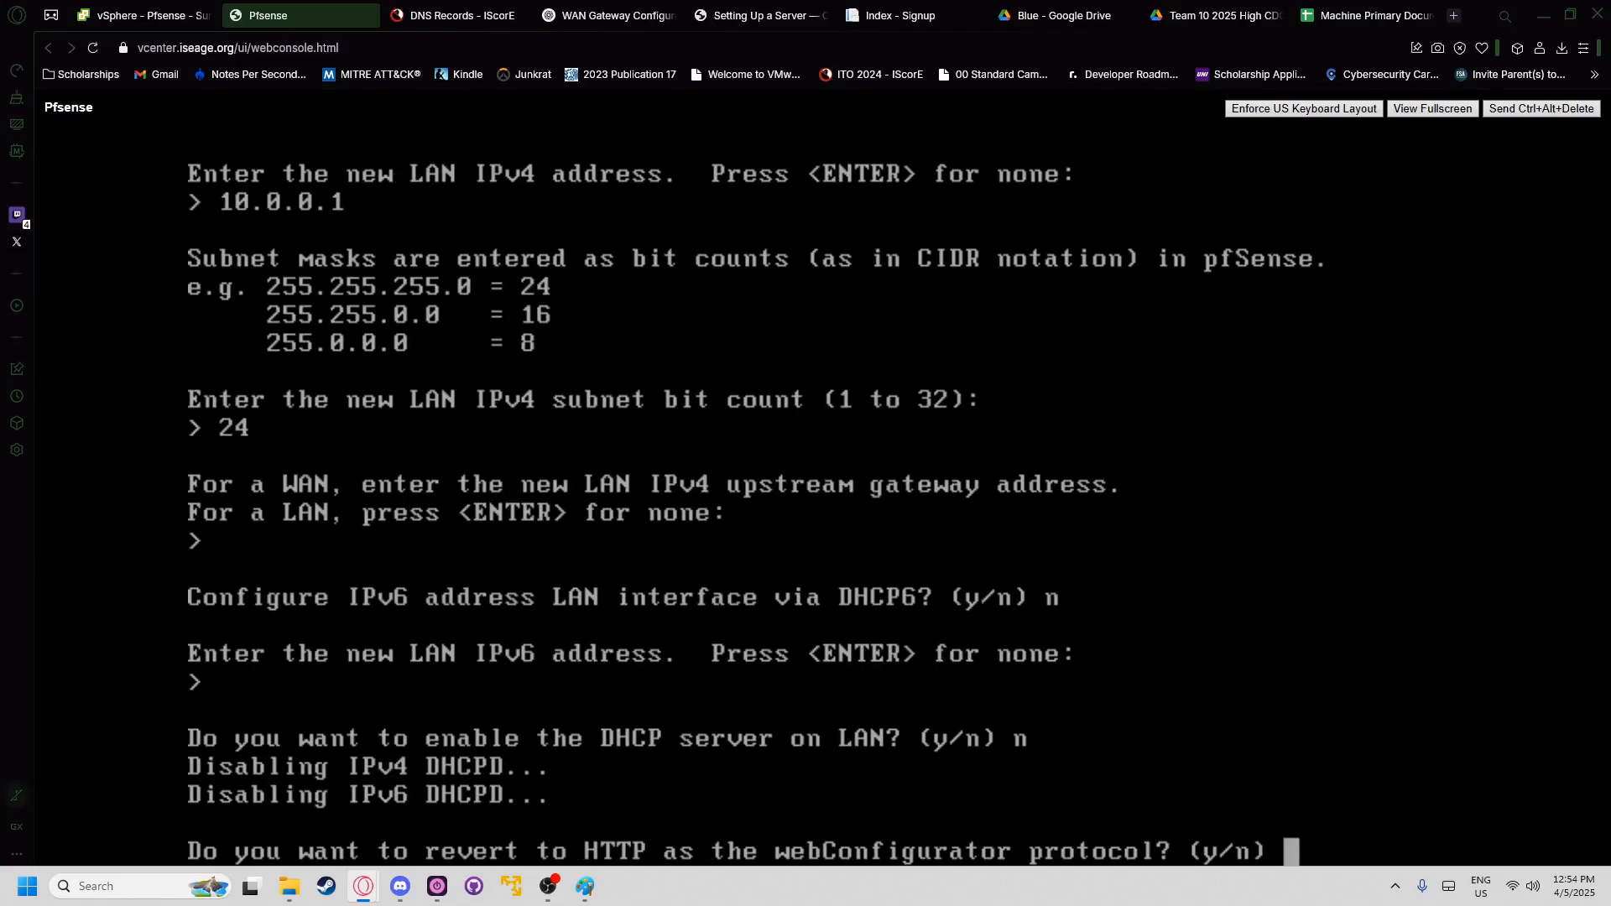
text(n)
key(Return)
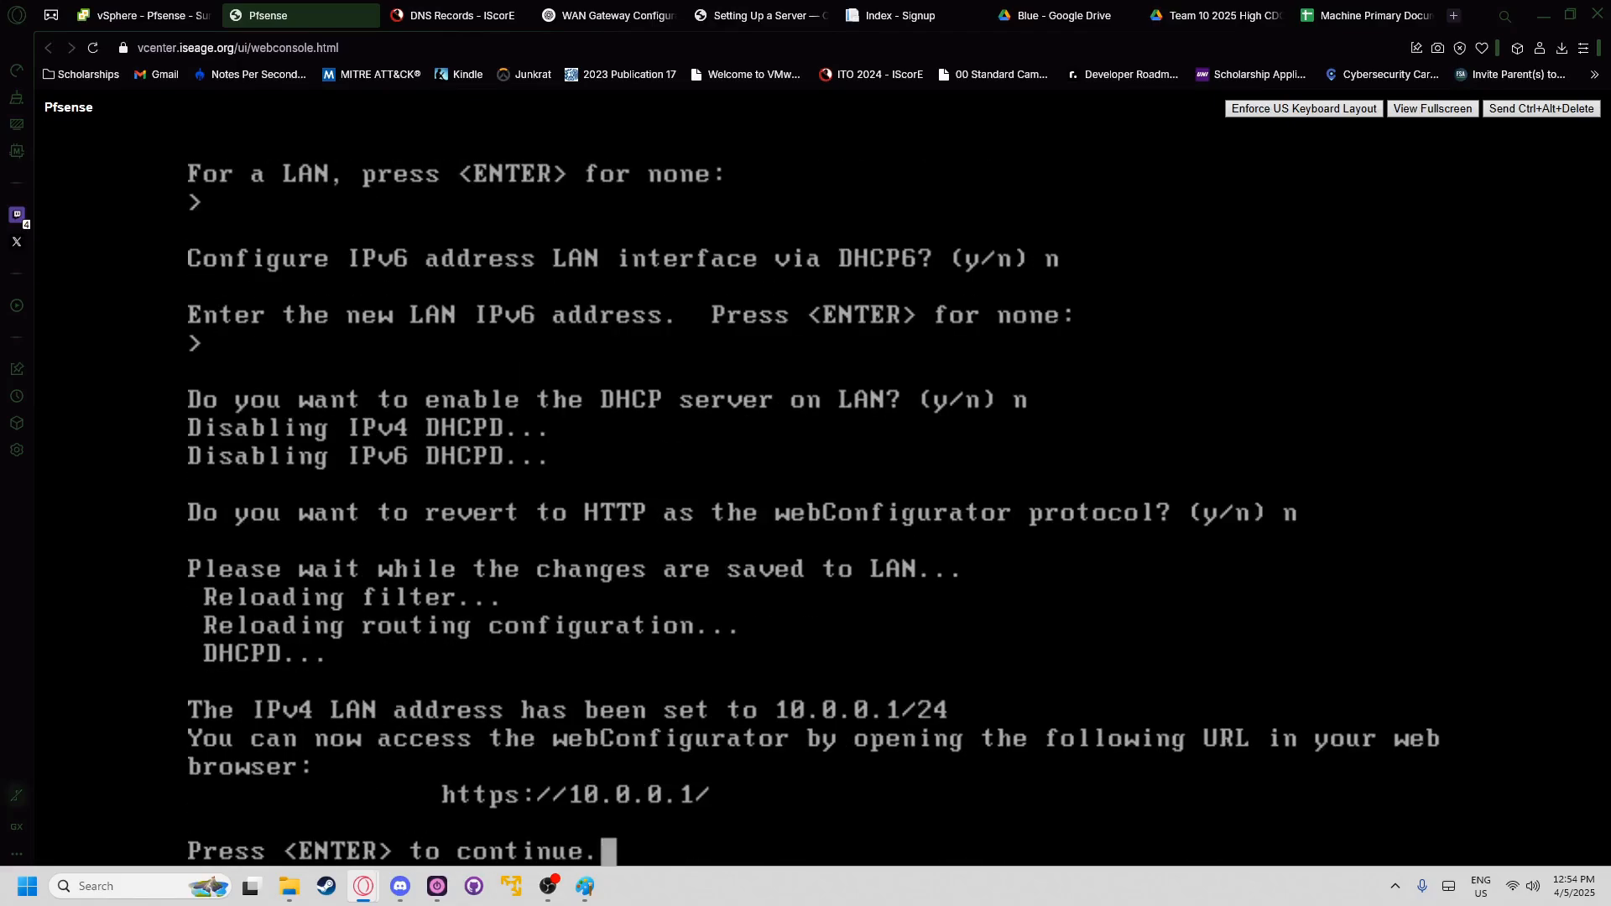
key(Return)
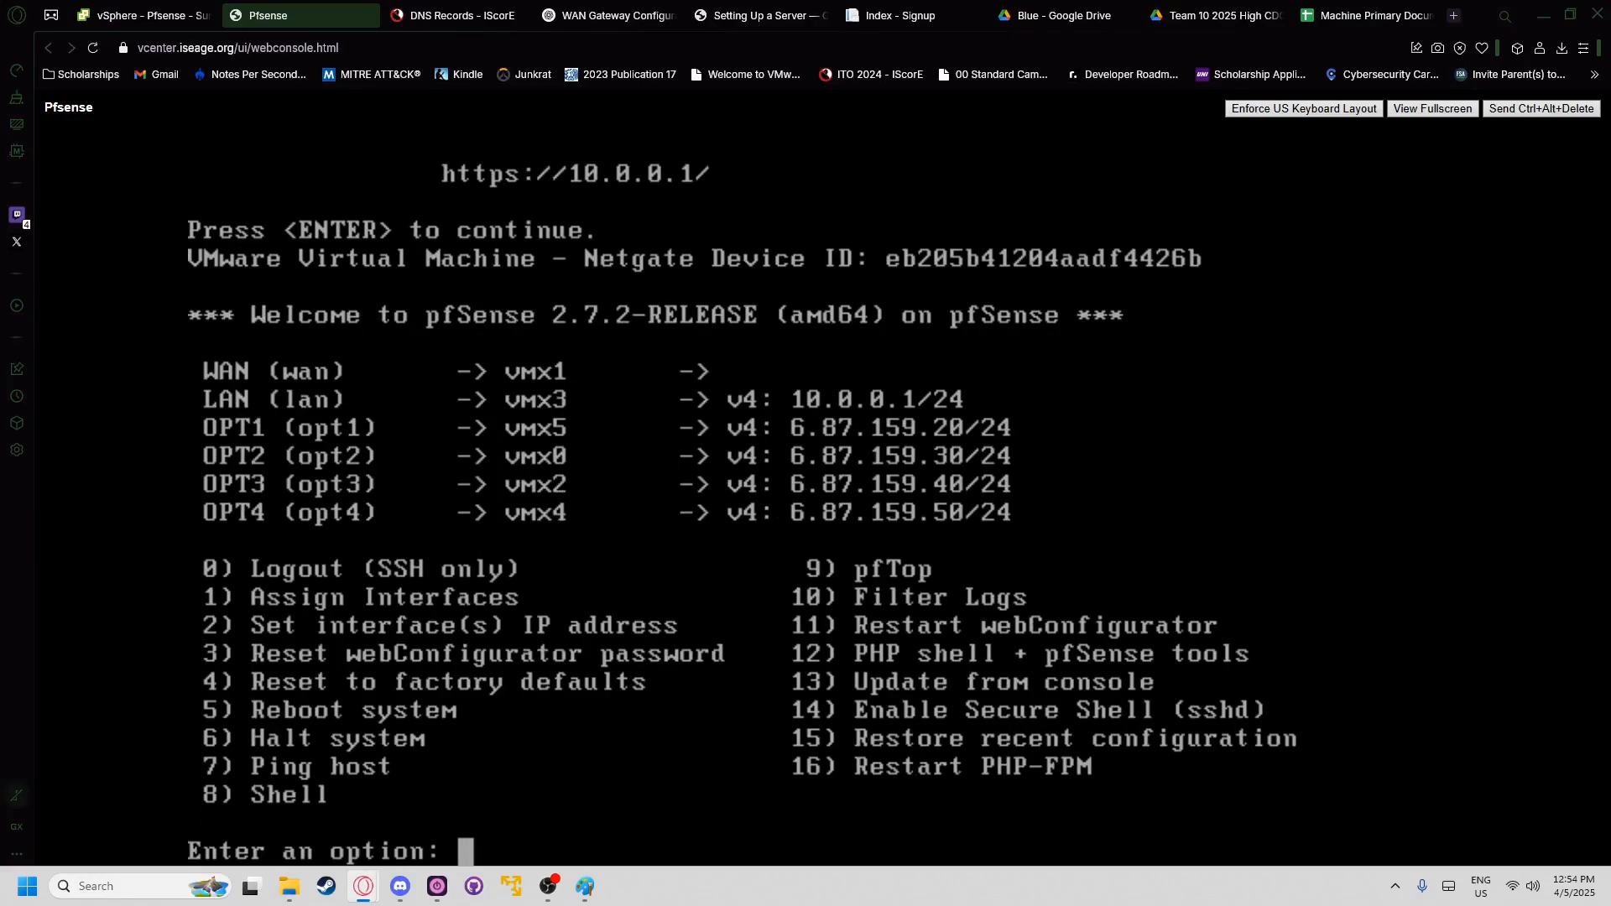
- Start setting the WAN interface's IP address, decline IPv4 DHCP with n, and enter 6.87.159.10 as its IPv4 address
text(2)
key(Return)
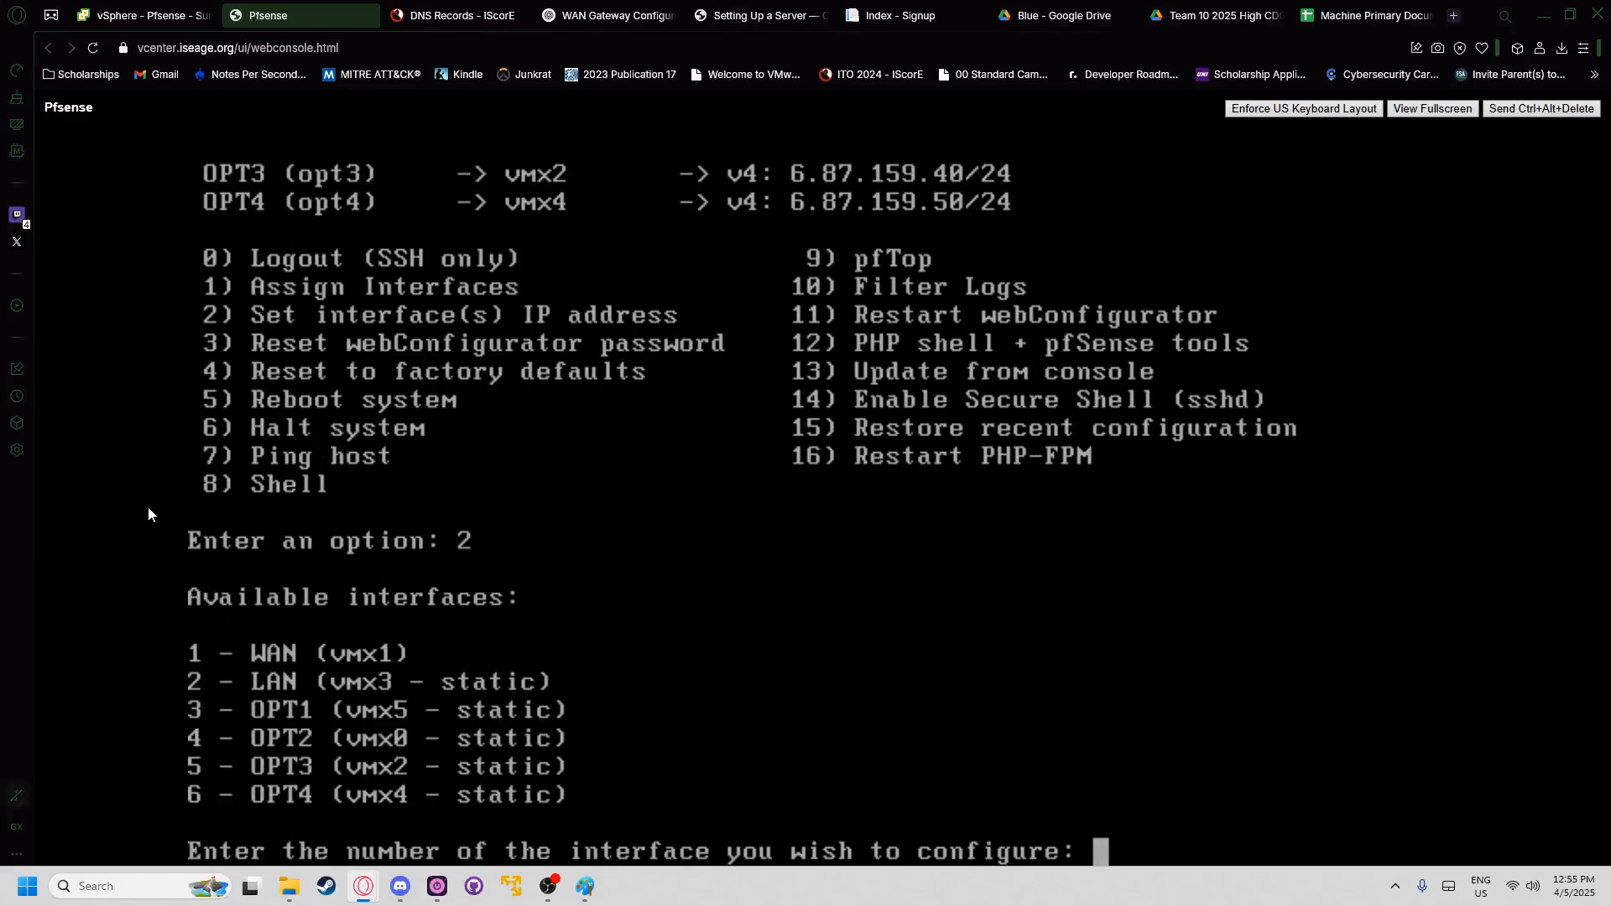
text(1)
key(Return)
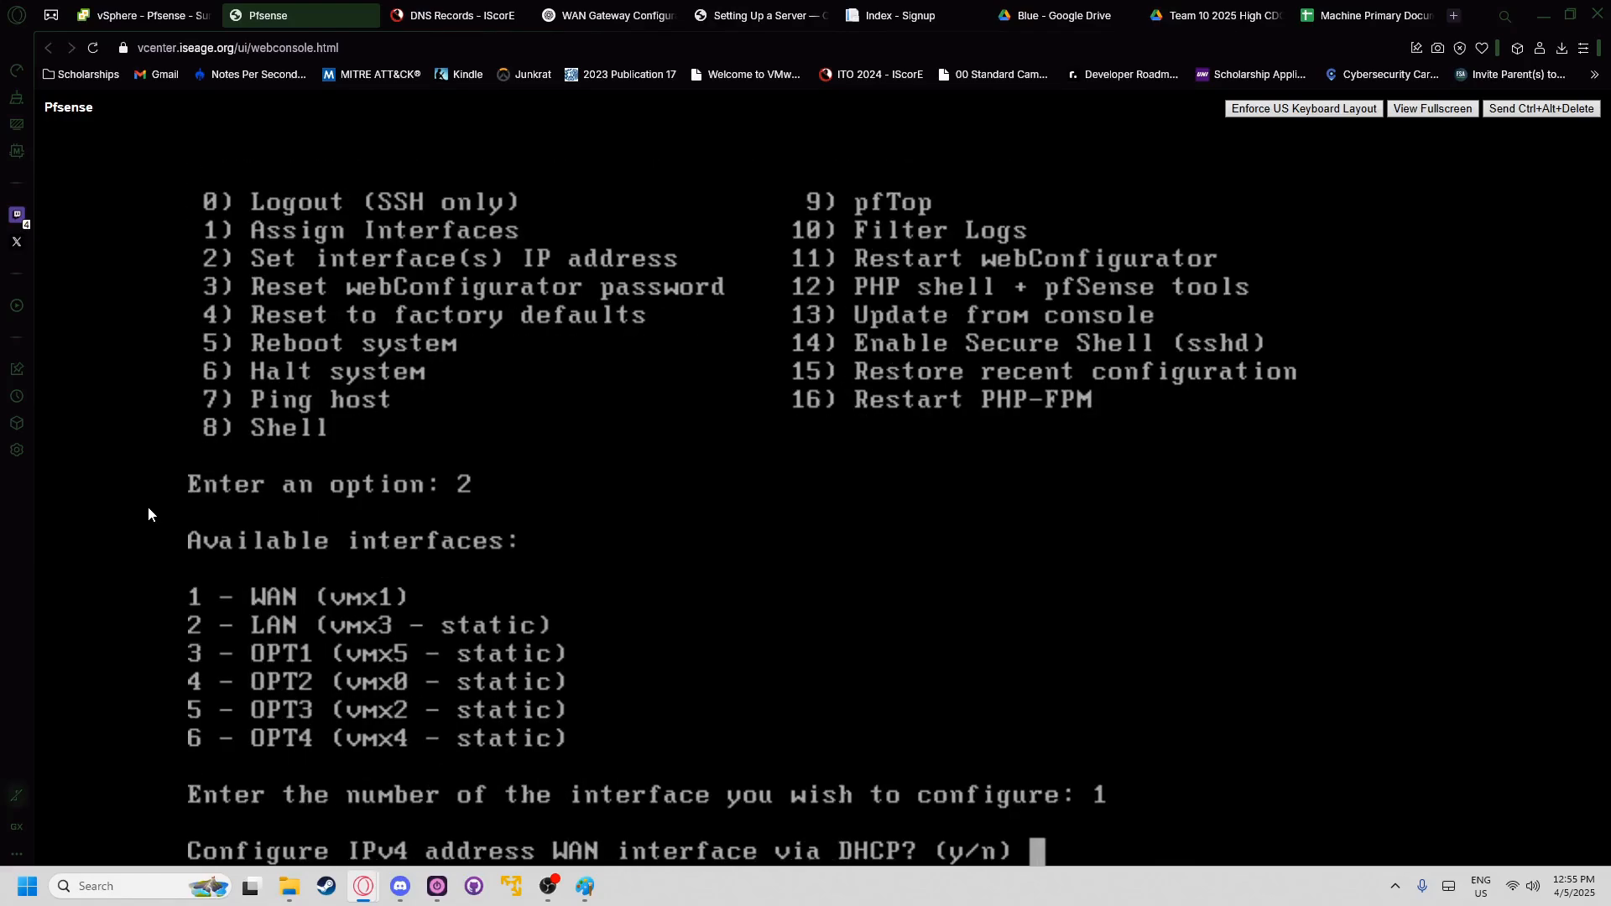
text(n)
key(Return)
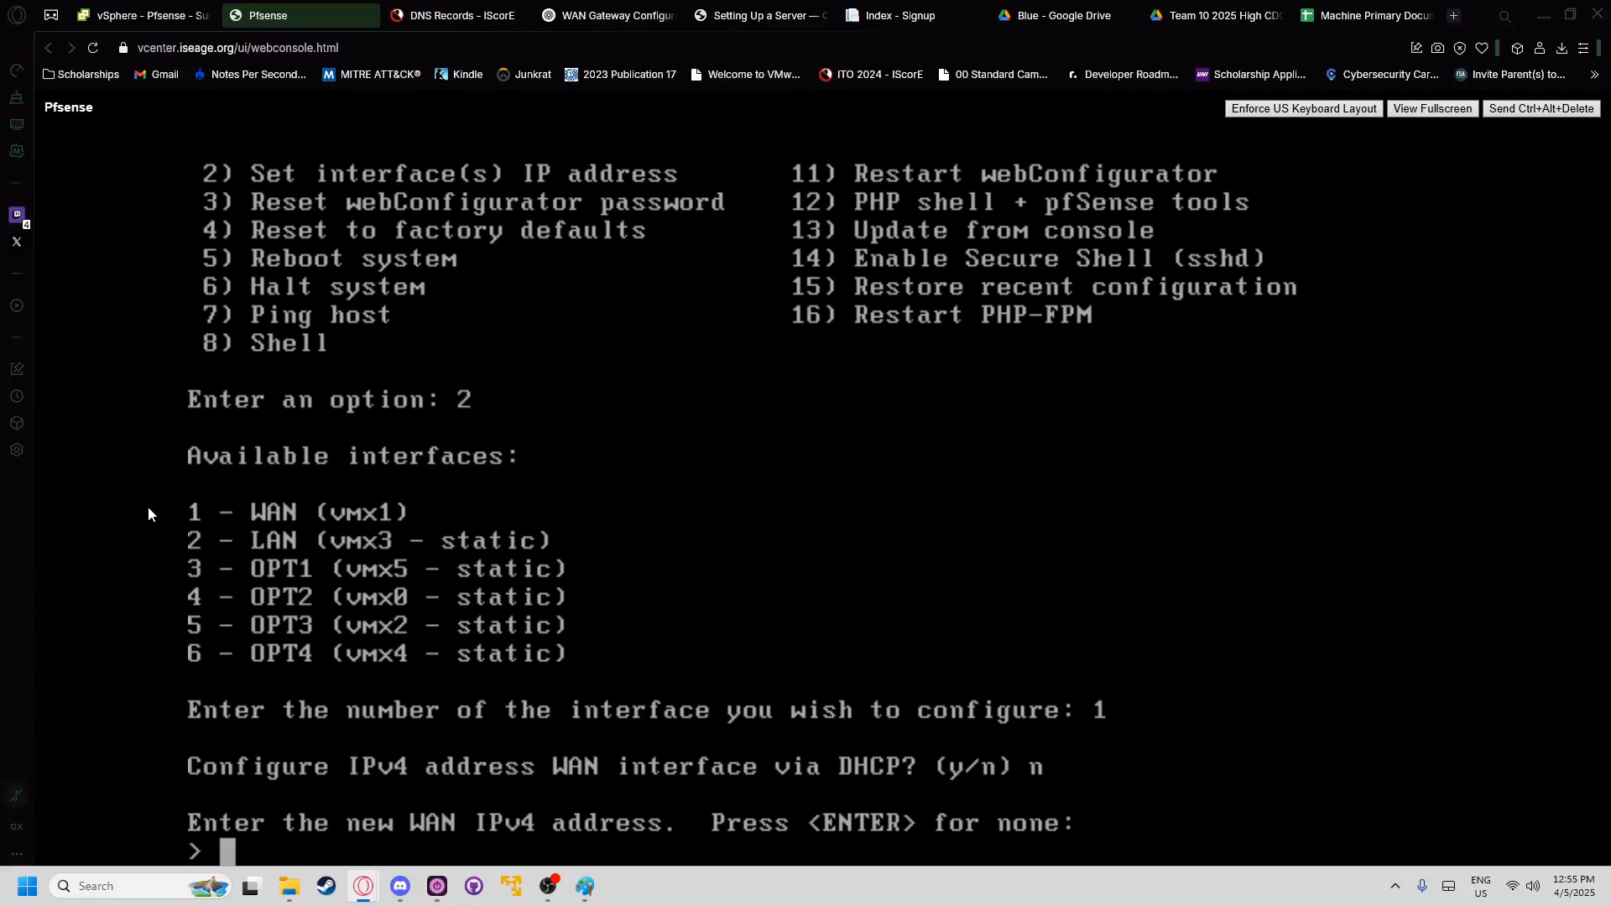
text(6.87.15)
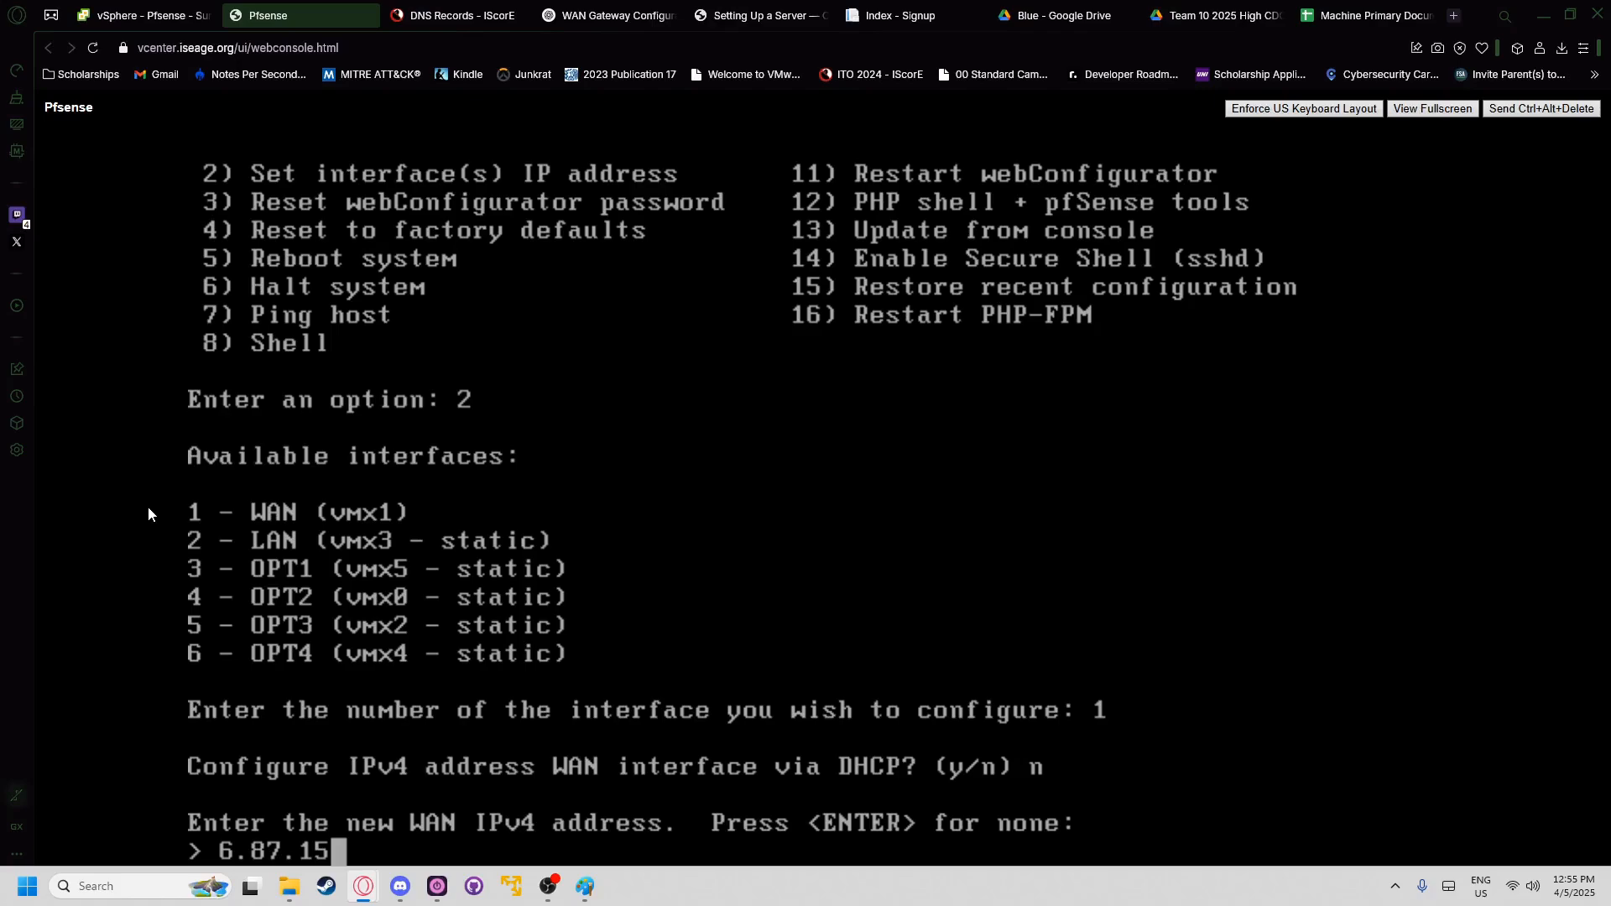
text(9.10)
- Check the ad record's address in the IScorE DNS records, then accept the WAN address in the Pfsense console with a subnet bit count of 24
click(453, 15)
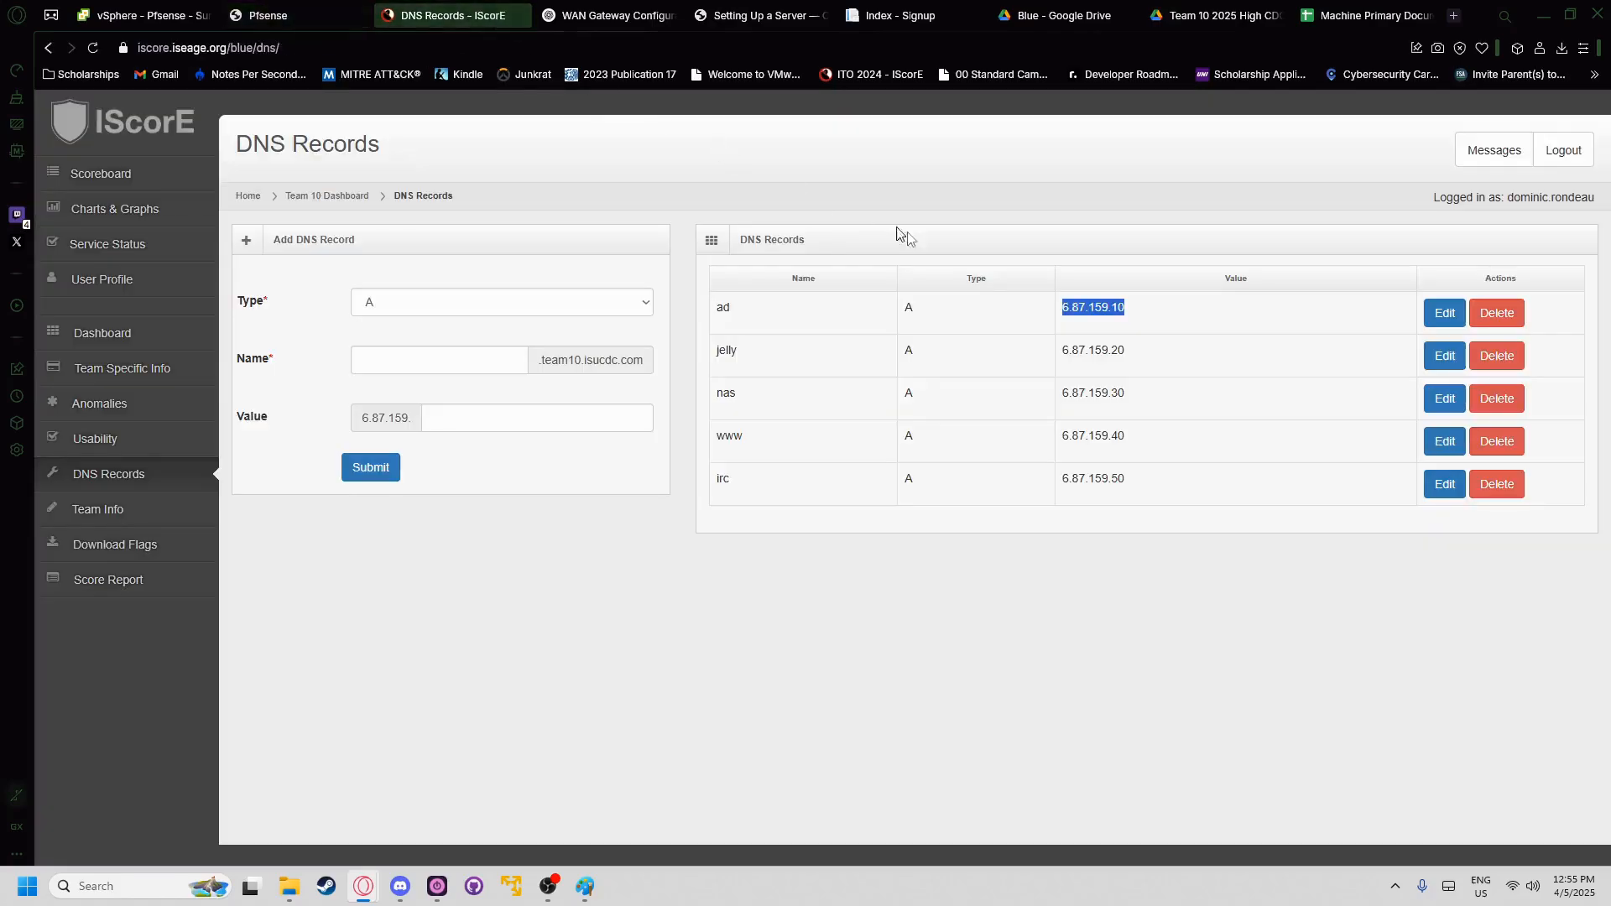
click(277, 15)
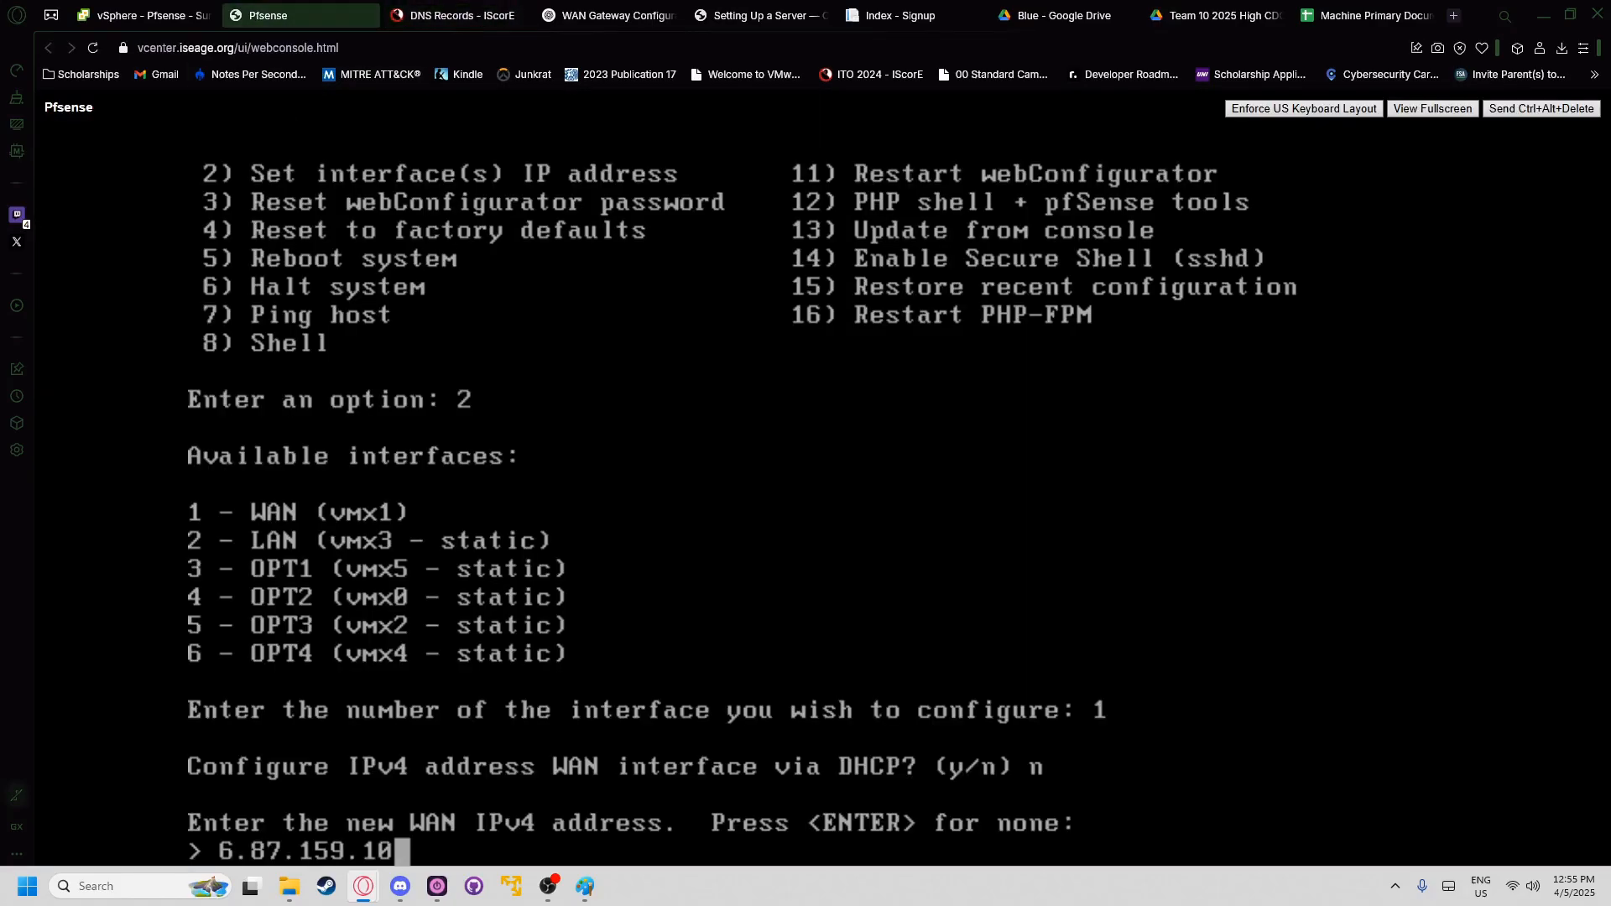
key(Return)
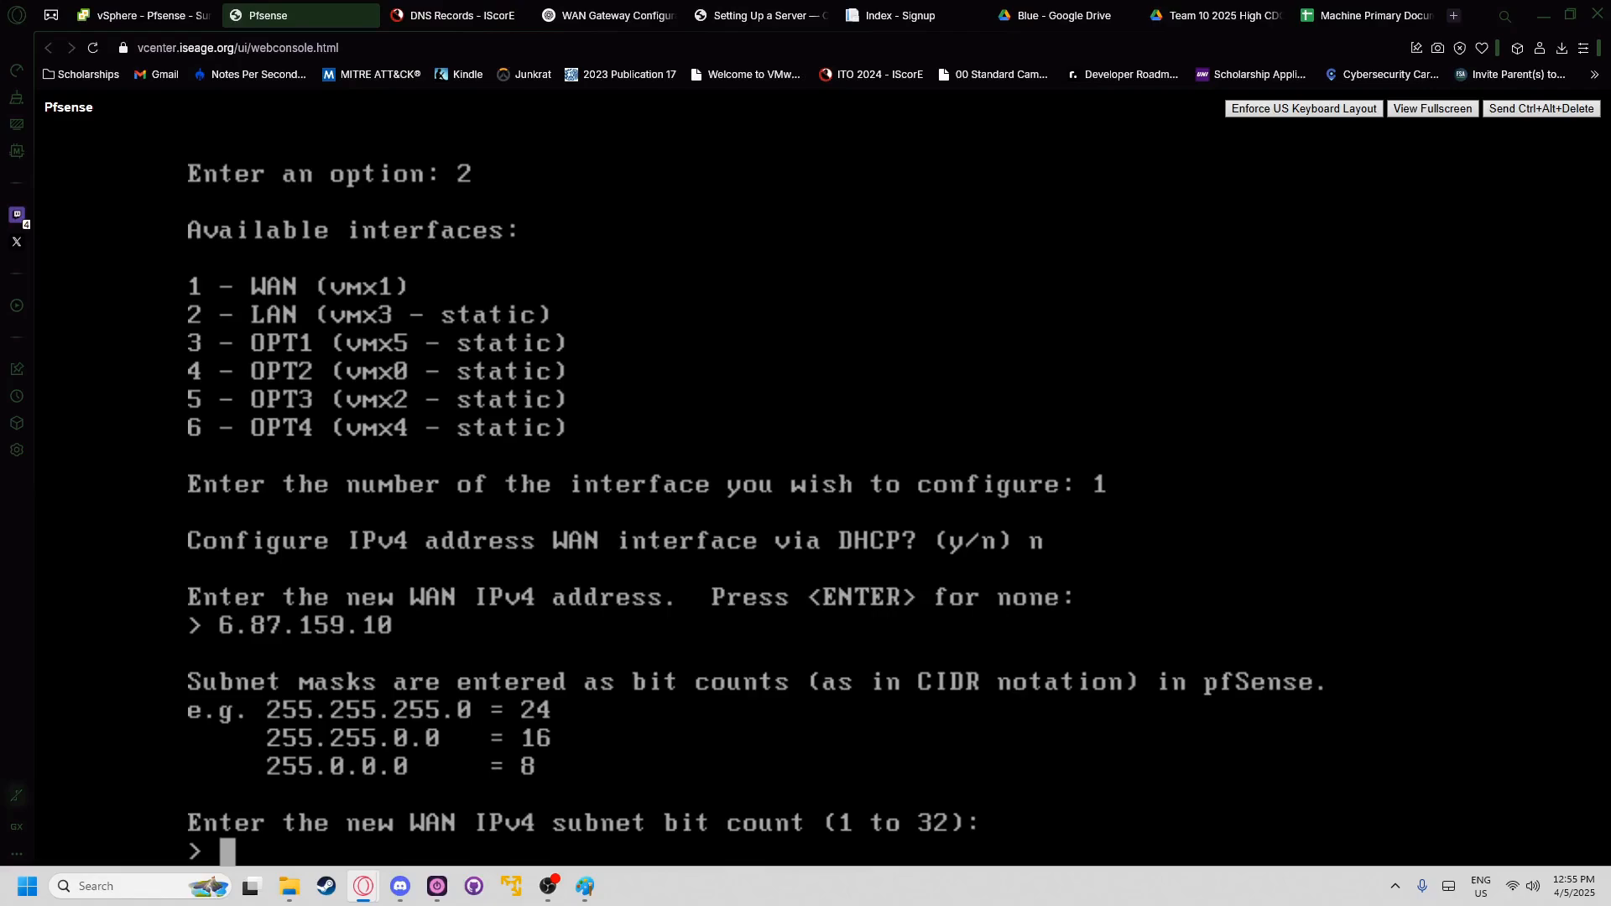
text(24)
key(Return)
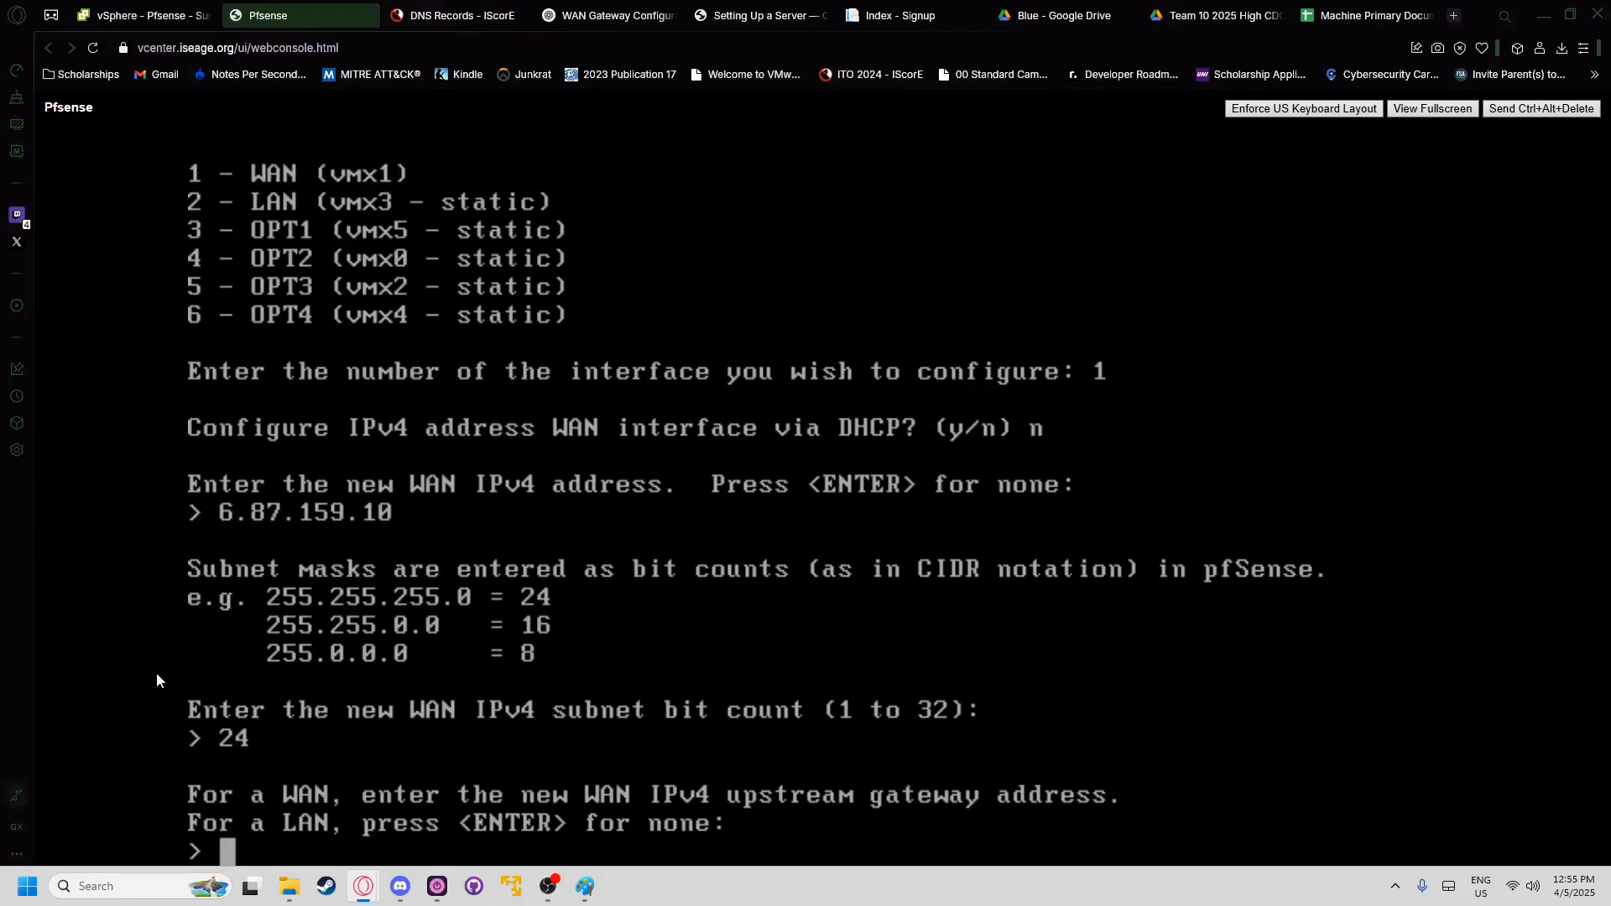
- Try out 254 as the value in the DNS record form, then set WAN's upstream gateway to 6.87.159.254 and make it the default with y
click(504, 15)
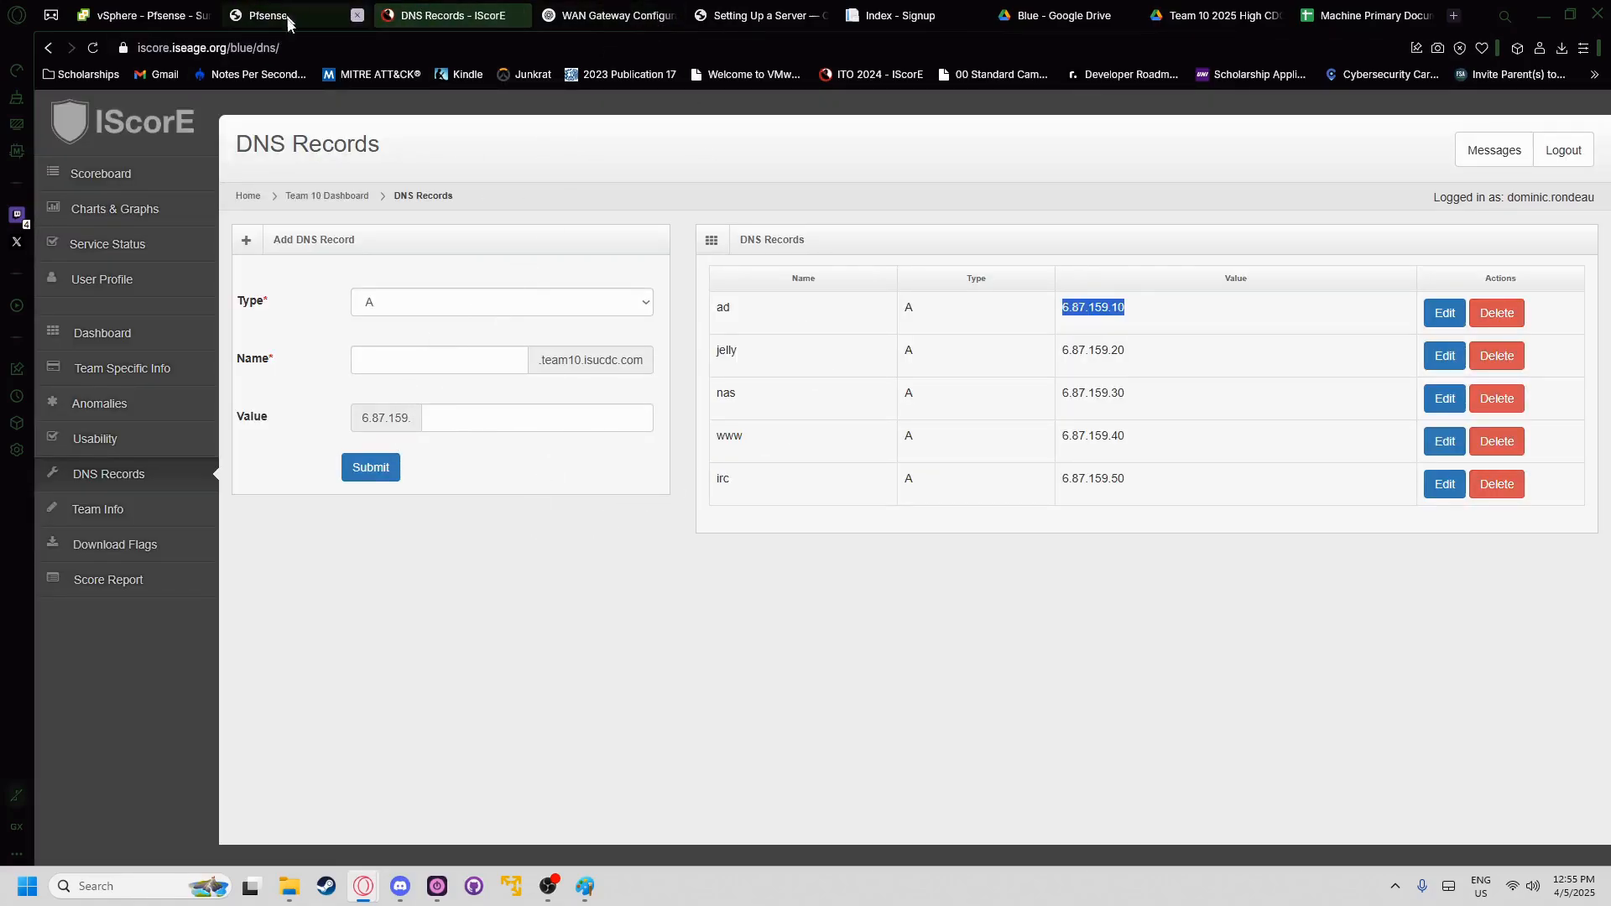
click(403, 418)
text(254)
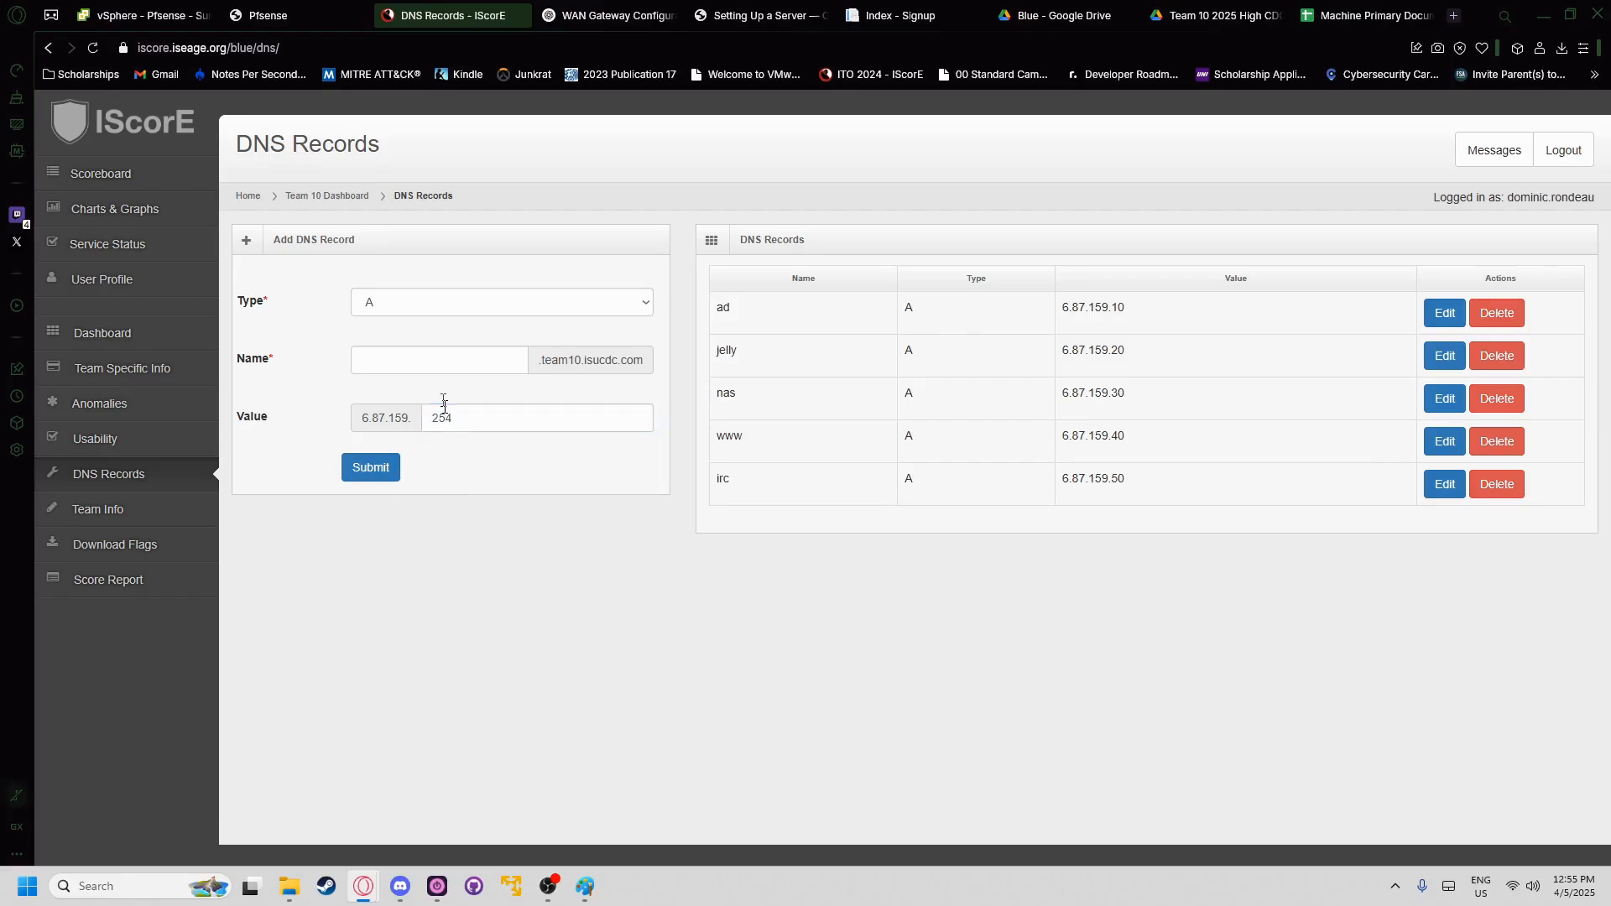
click(344, 15)
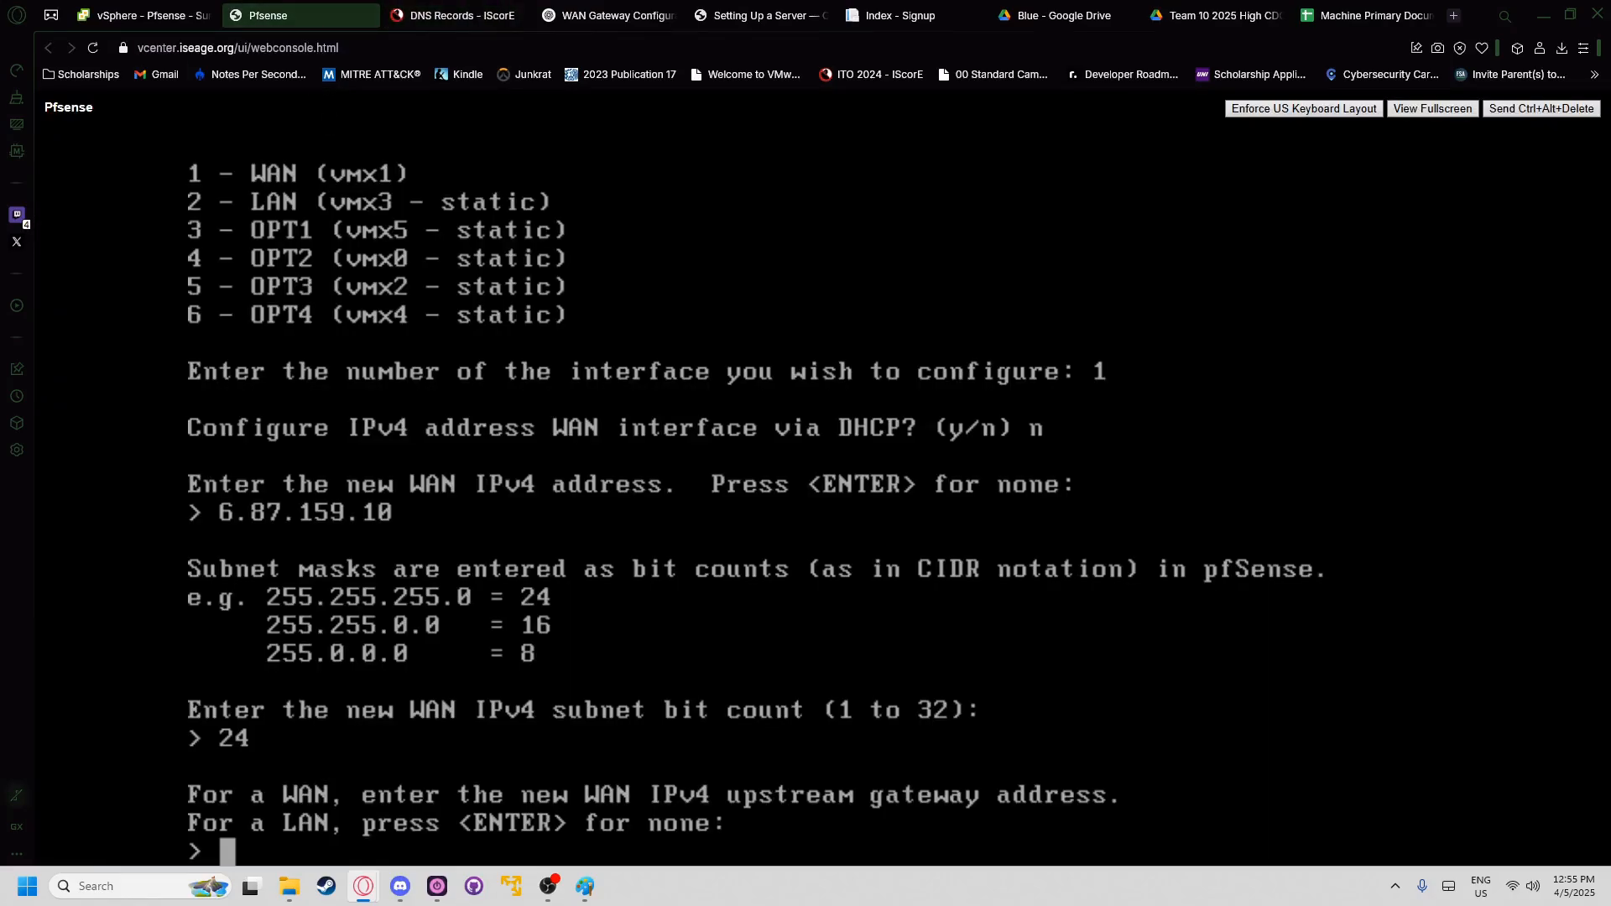
text(6.87.159.254)
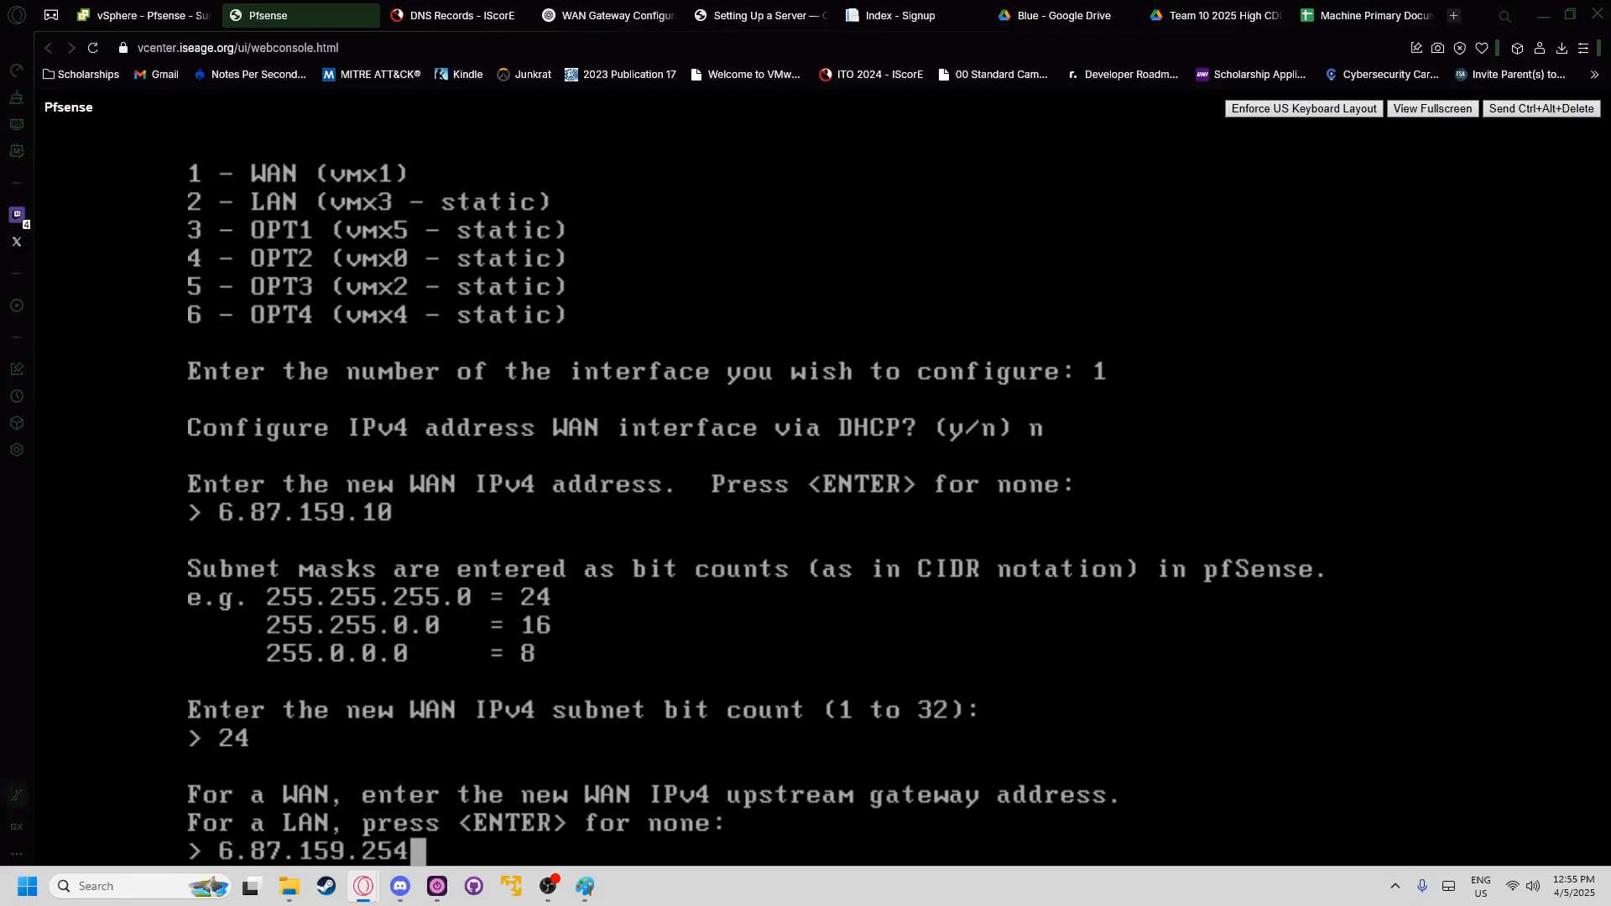
key(Return)
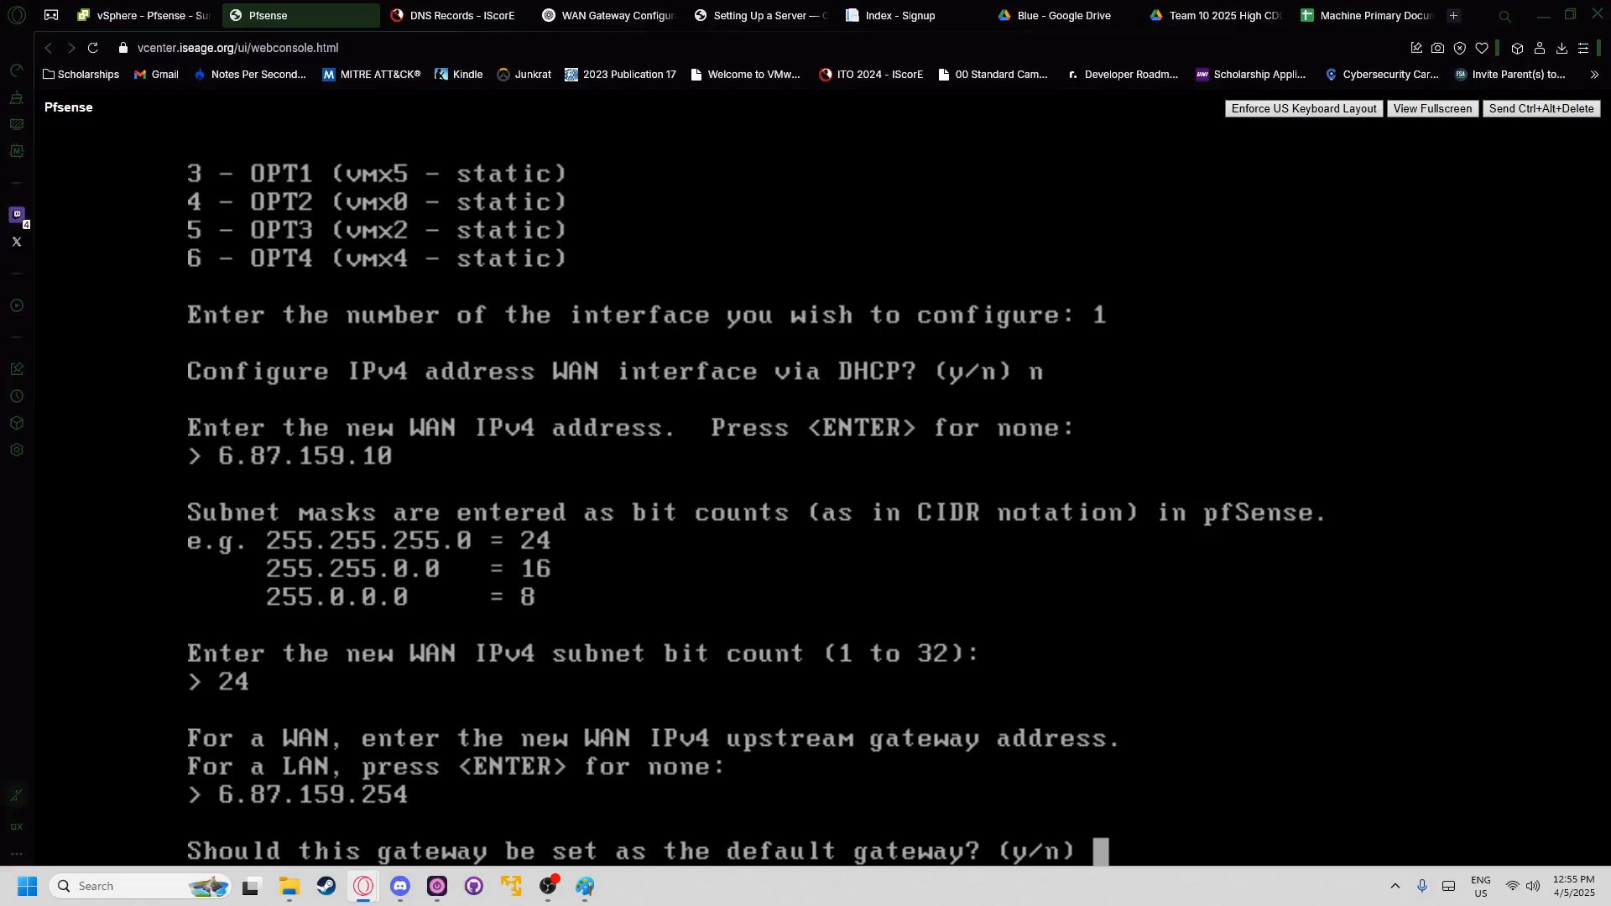
text(y)
key(Return)
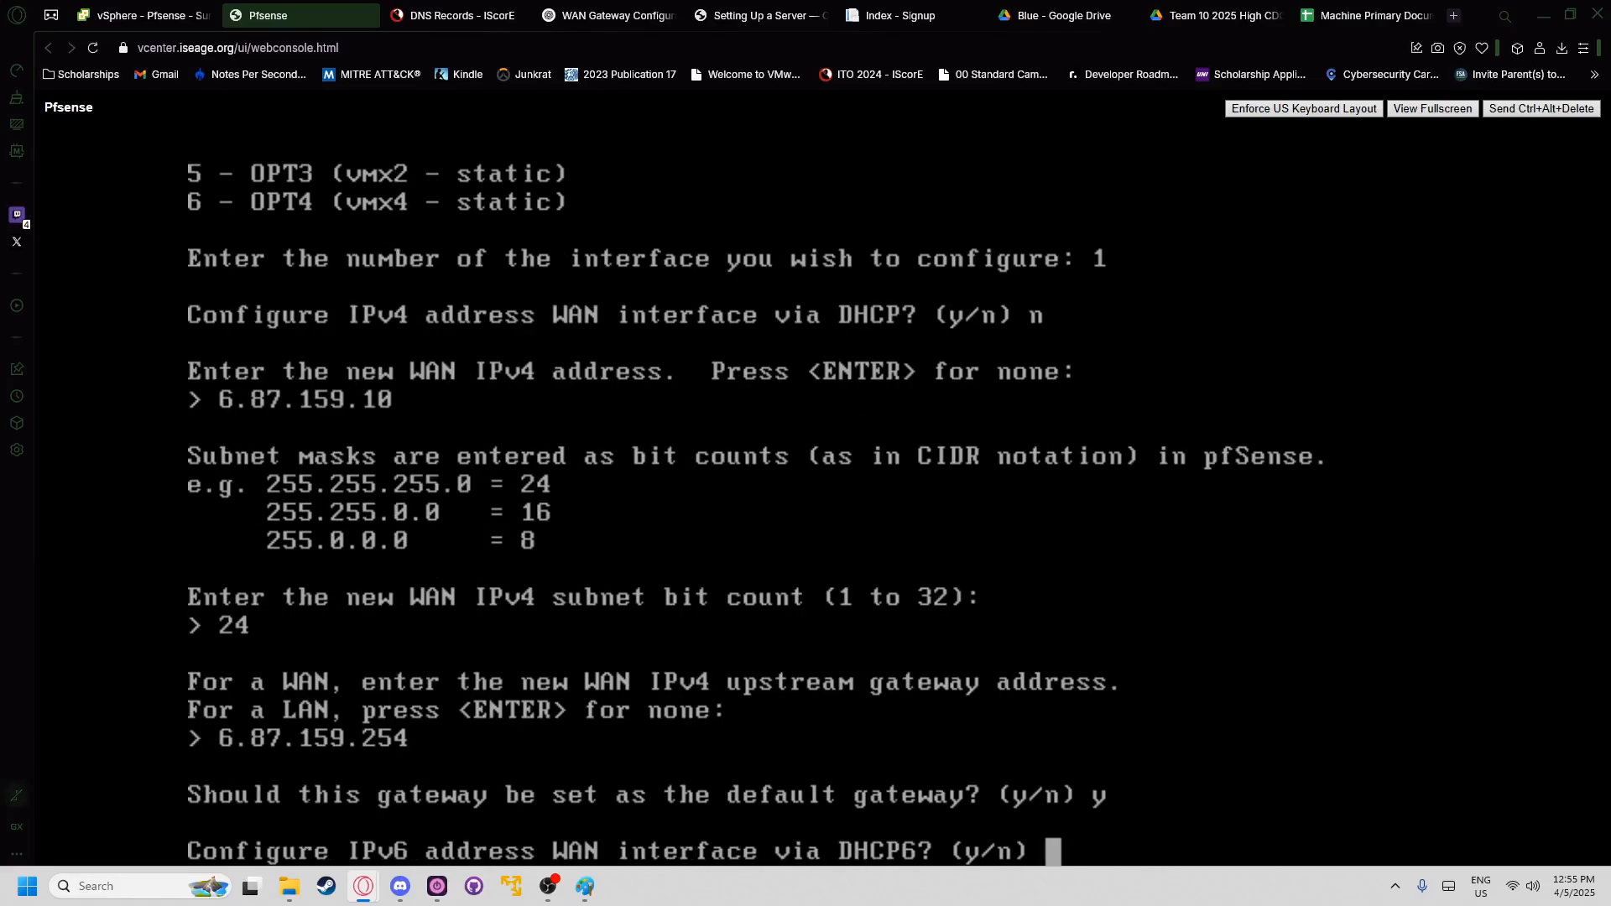
- Leave WAN's IPv6 address empty, answer n to DHCP6, the DHCP server and reverting to HTTP, and return to the console menu
text(n)
key(Return)
key(Return)
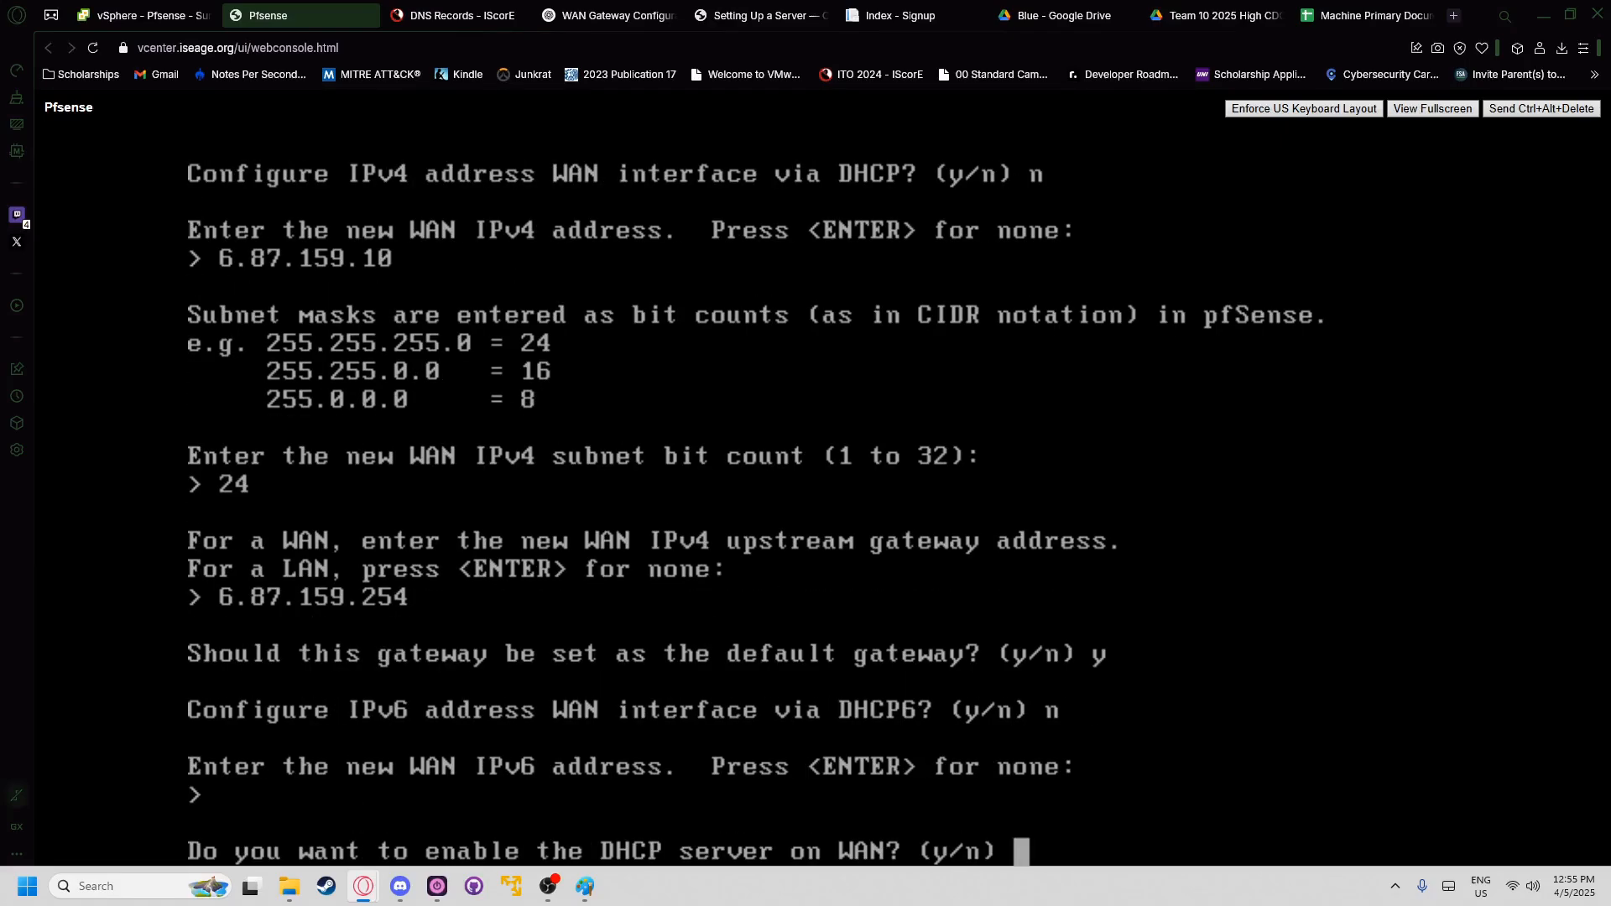
text(n)
key(Return)
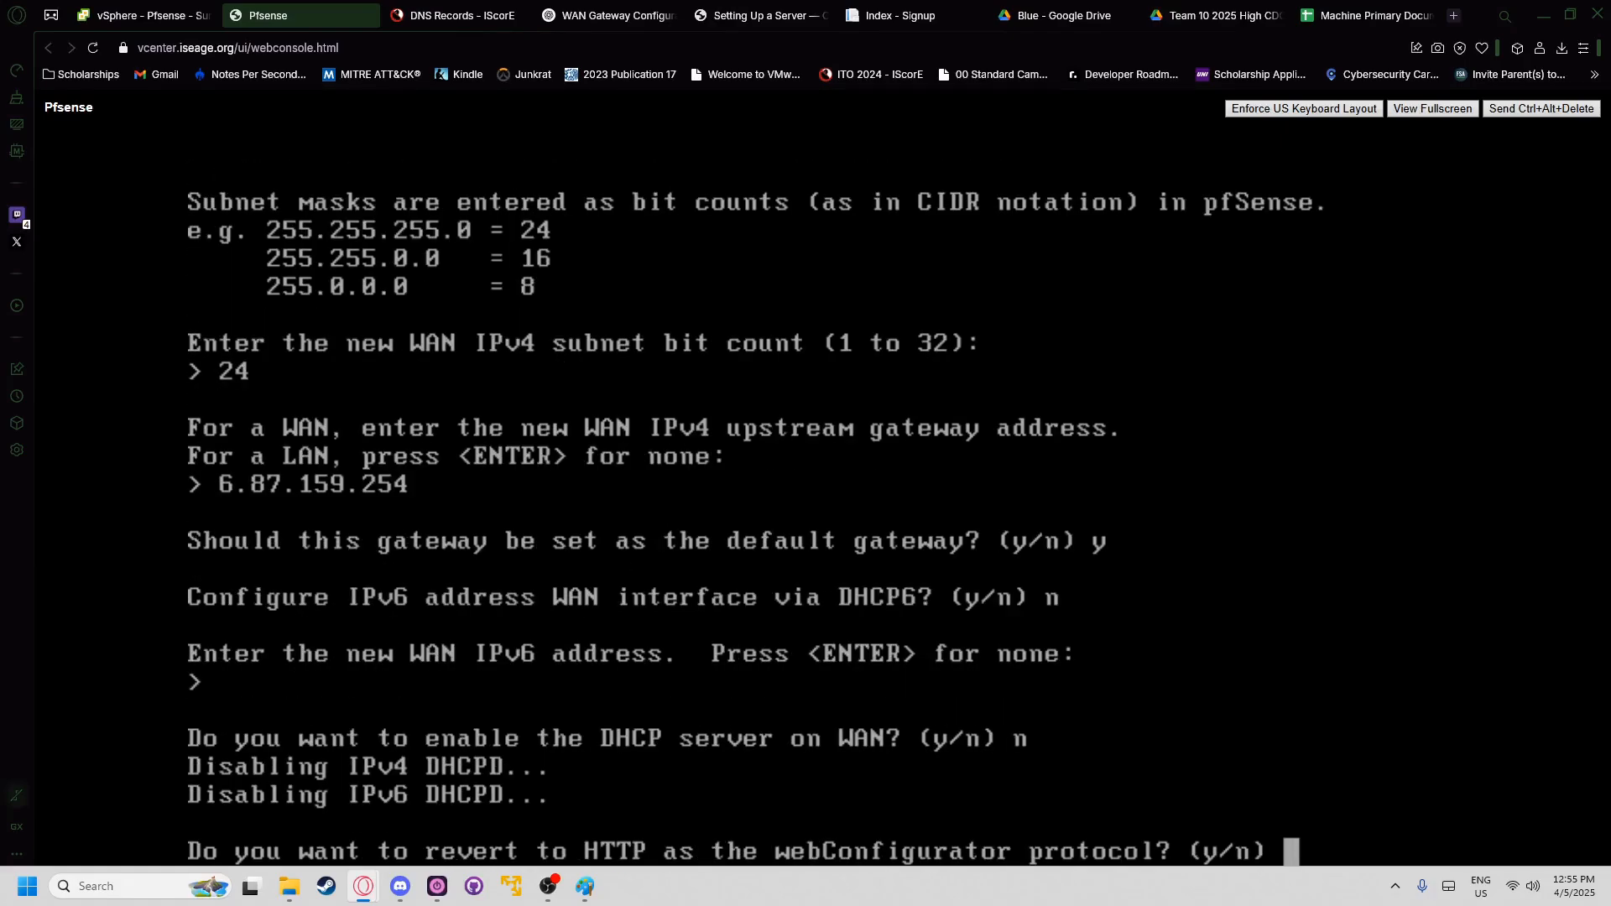
text(n)
key(Return)
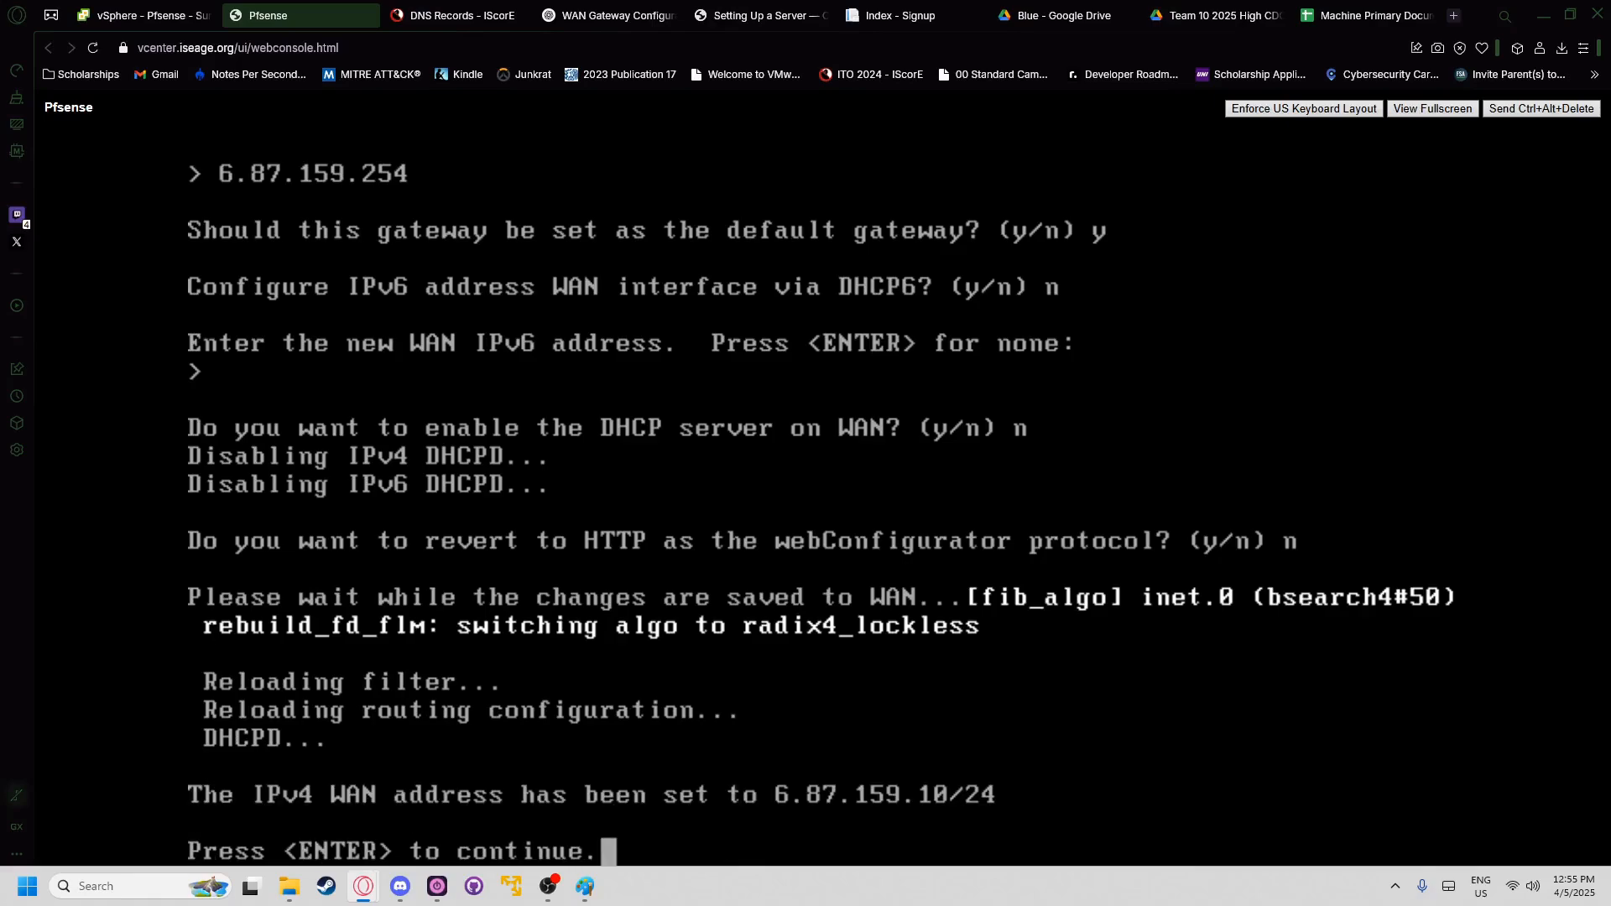
key(Return)
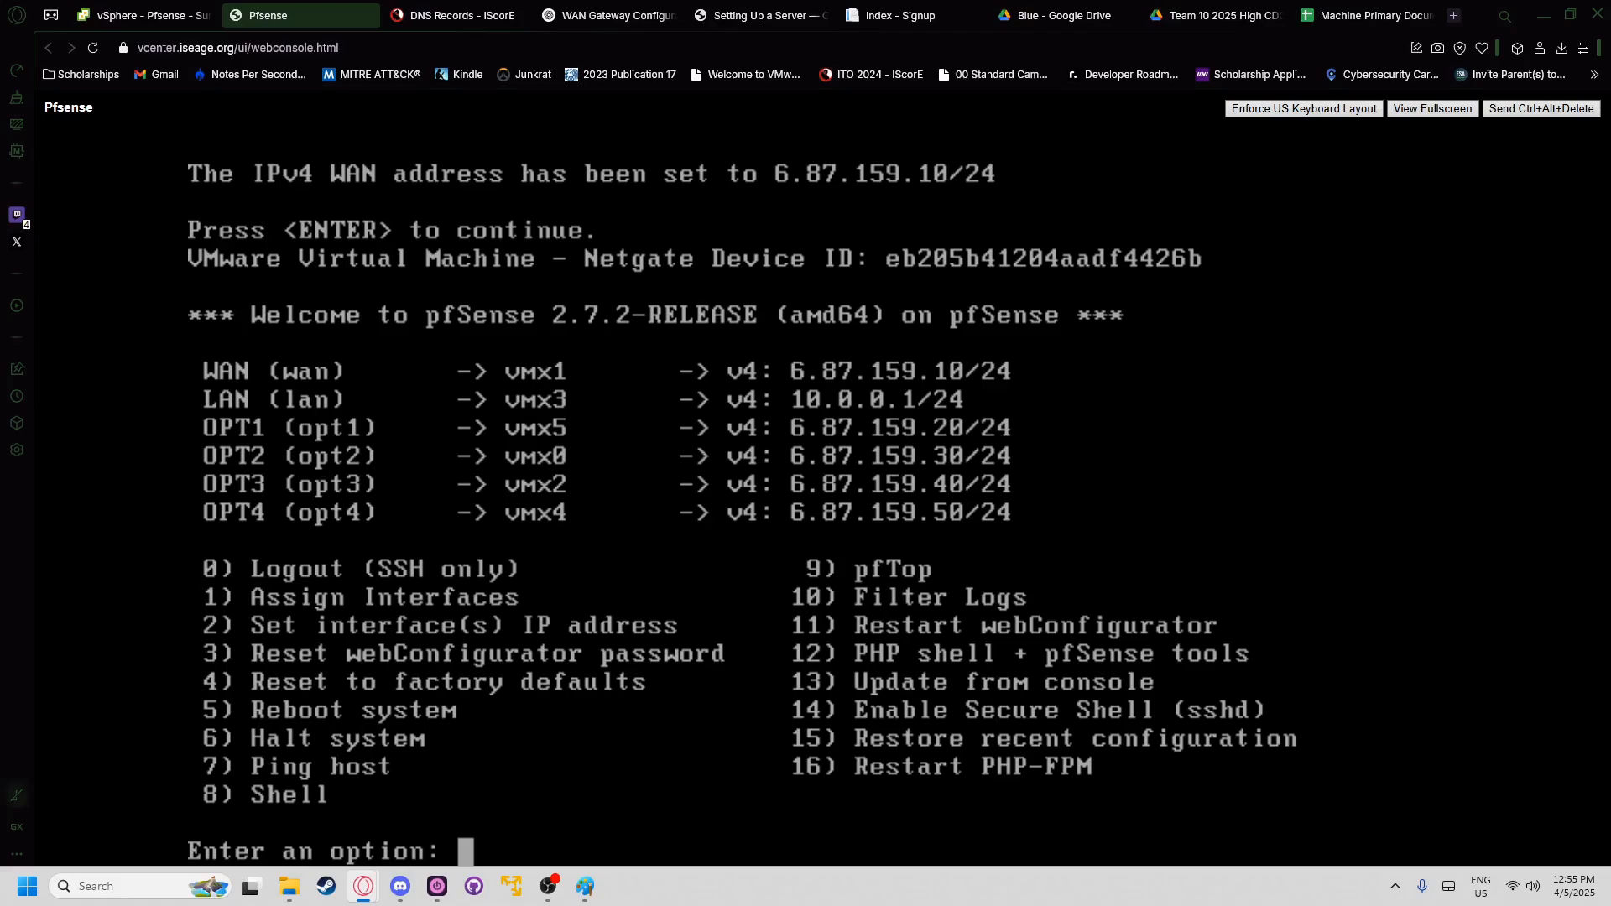
- Start setting the OPT1 interface's IP address and decline configuring its IPv4 address via DHCP with n
text(2)
key(Return)
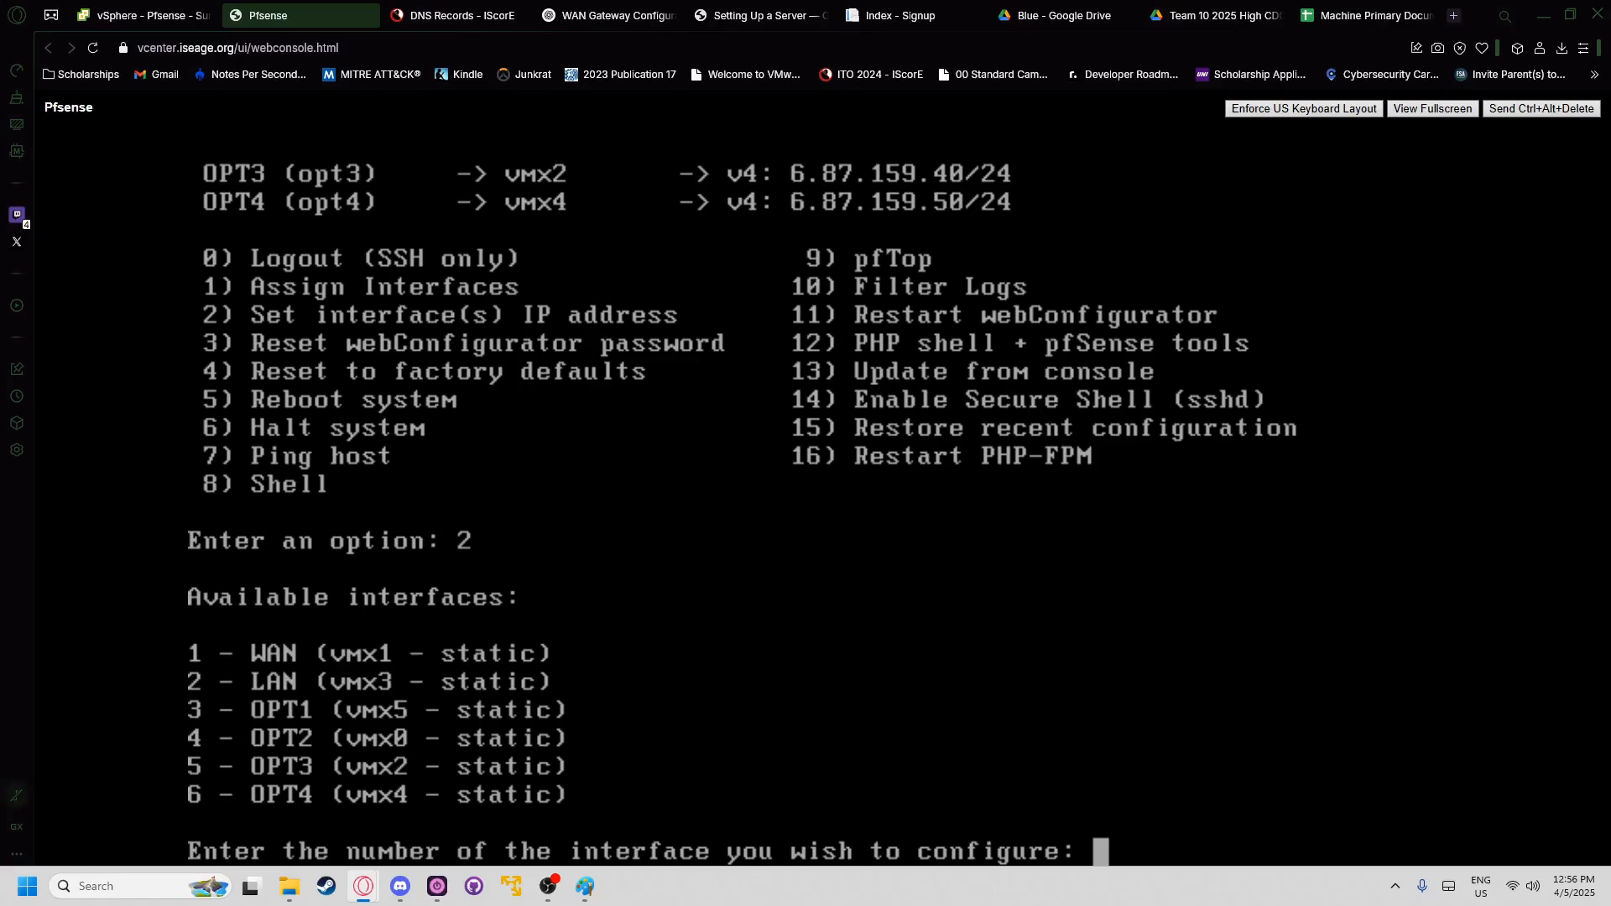
text(3)
key(Return)
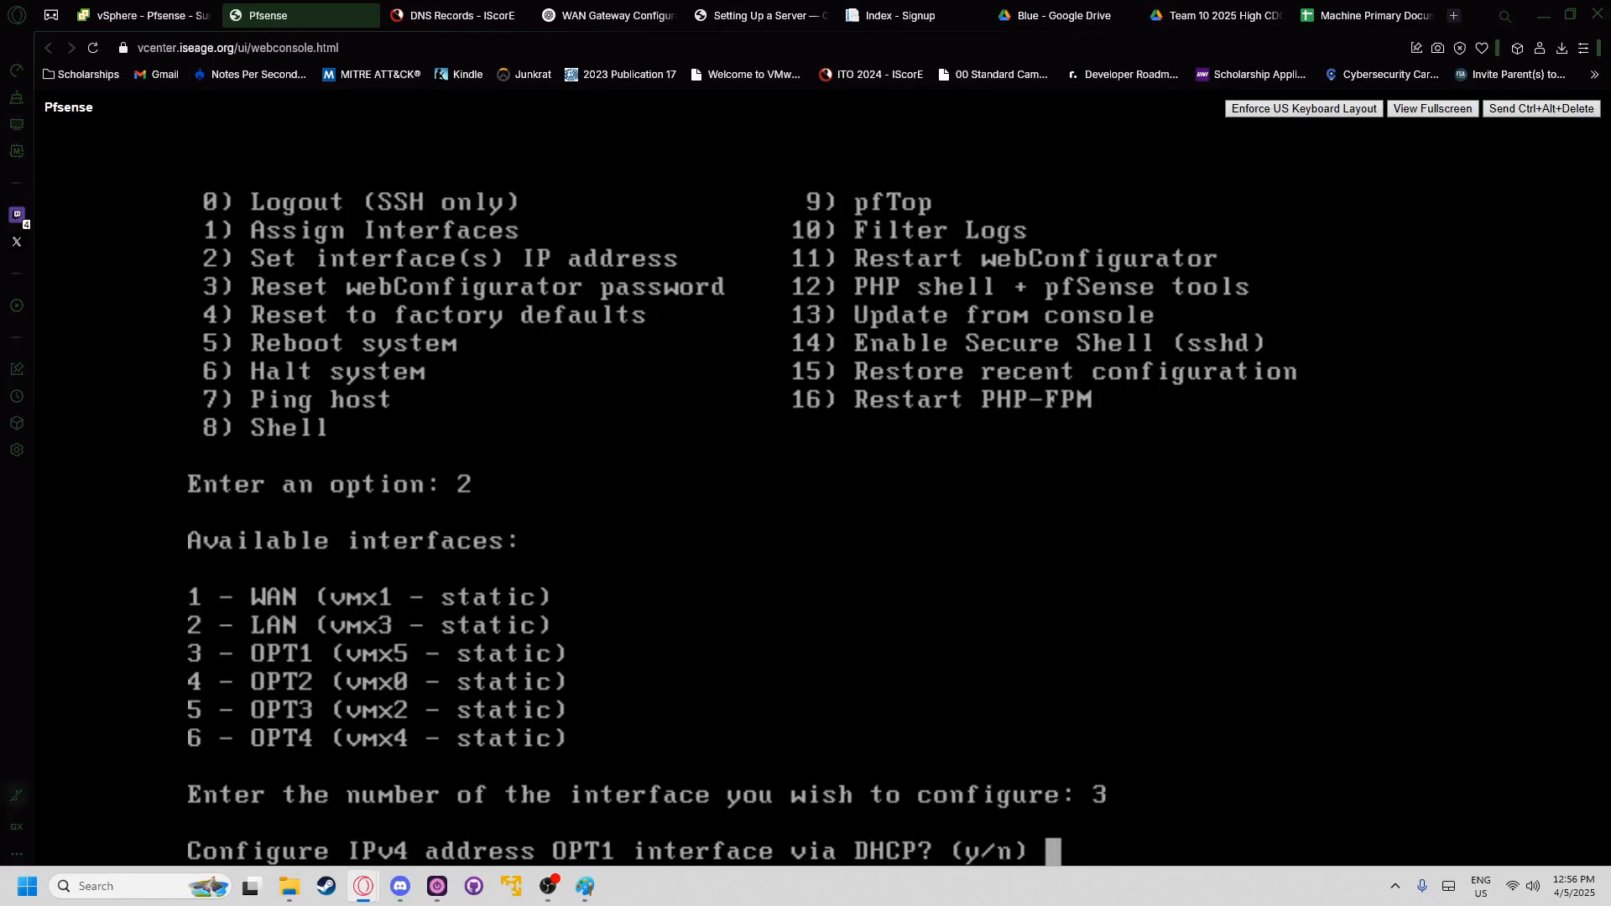
text(n)
key(Return)
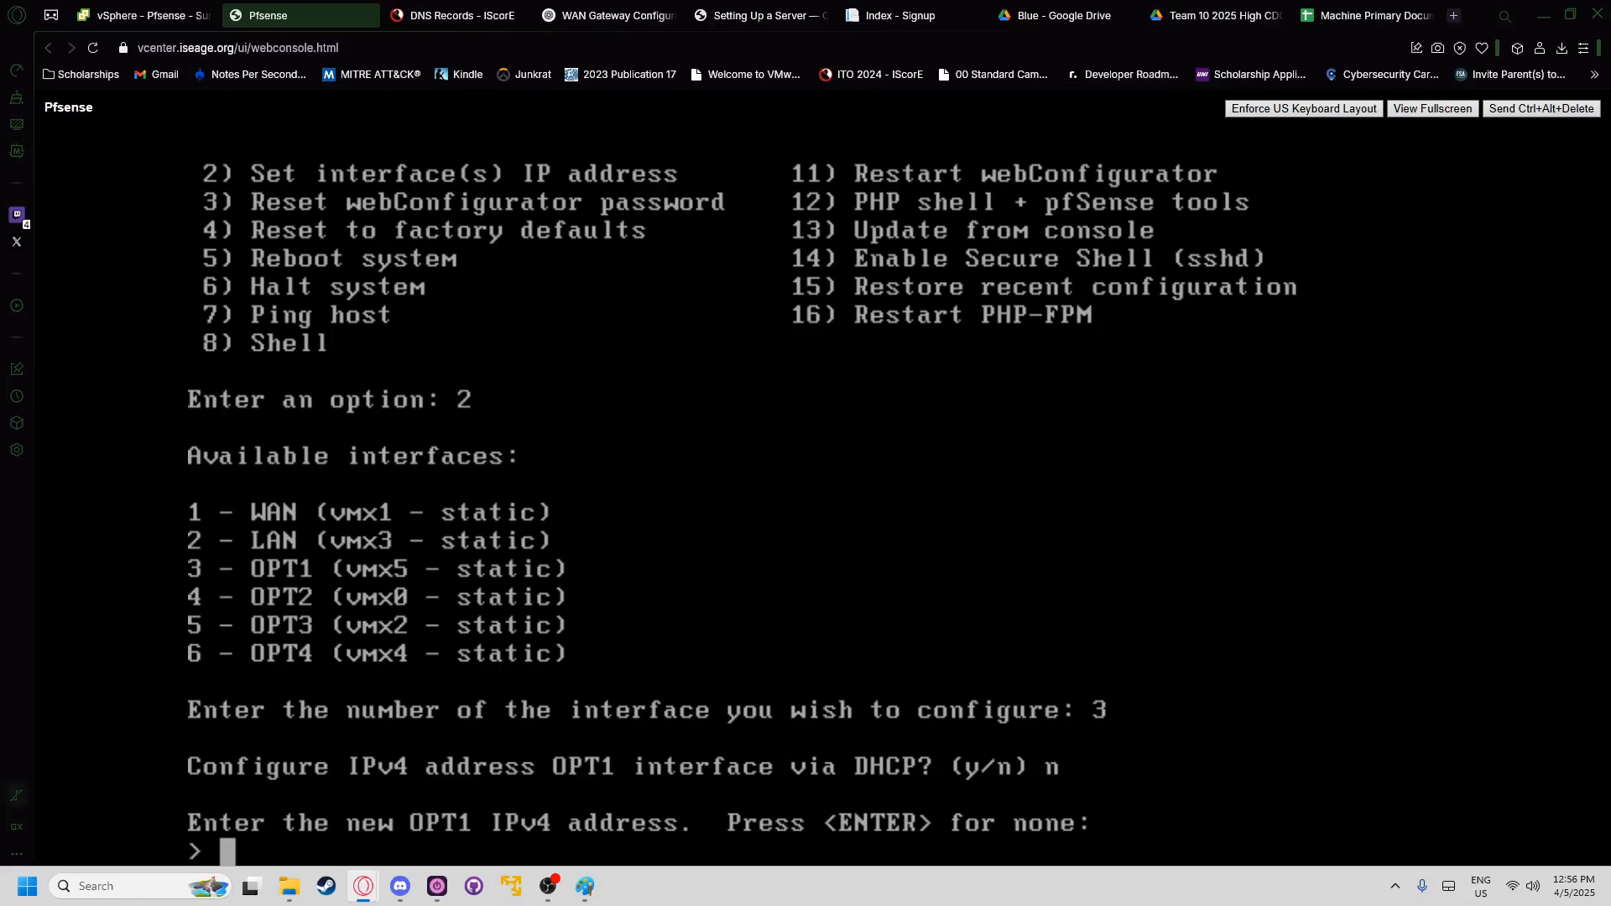
- Look up the jelly record in the DNS records and give OPT1 the IPv4 address 6.87.159.20 with a subnet bit count of 24
click(445, 16)
drag(1164, 361, 1039, 356)
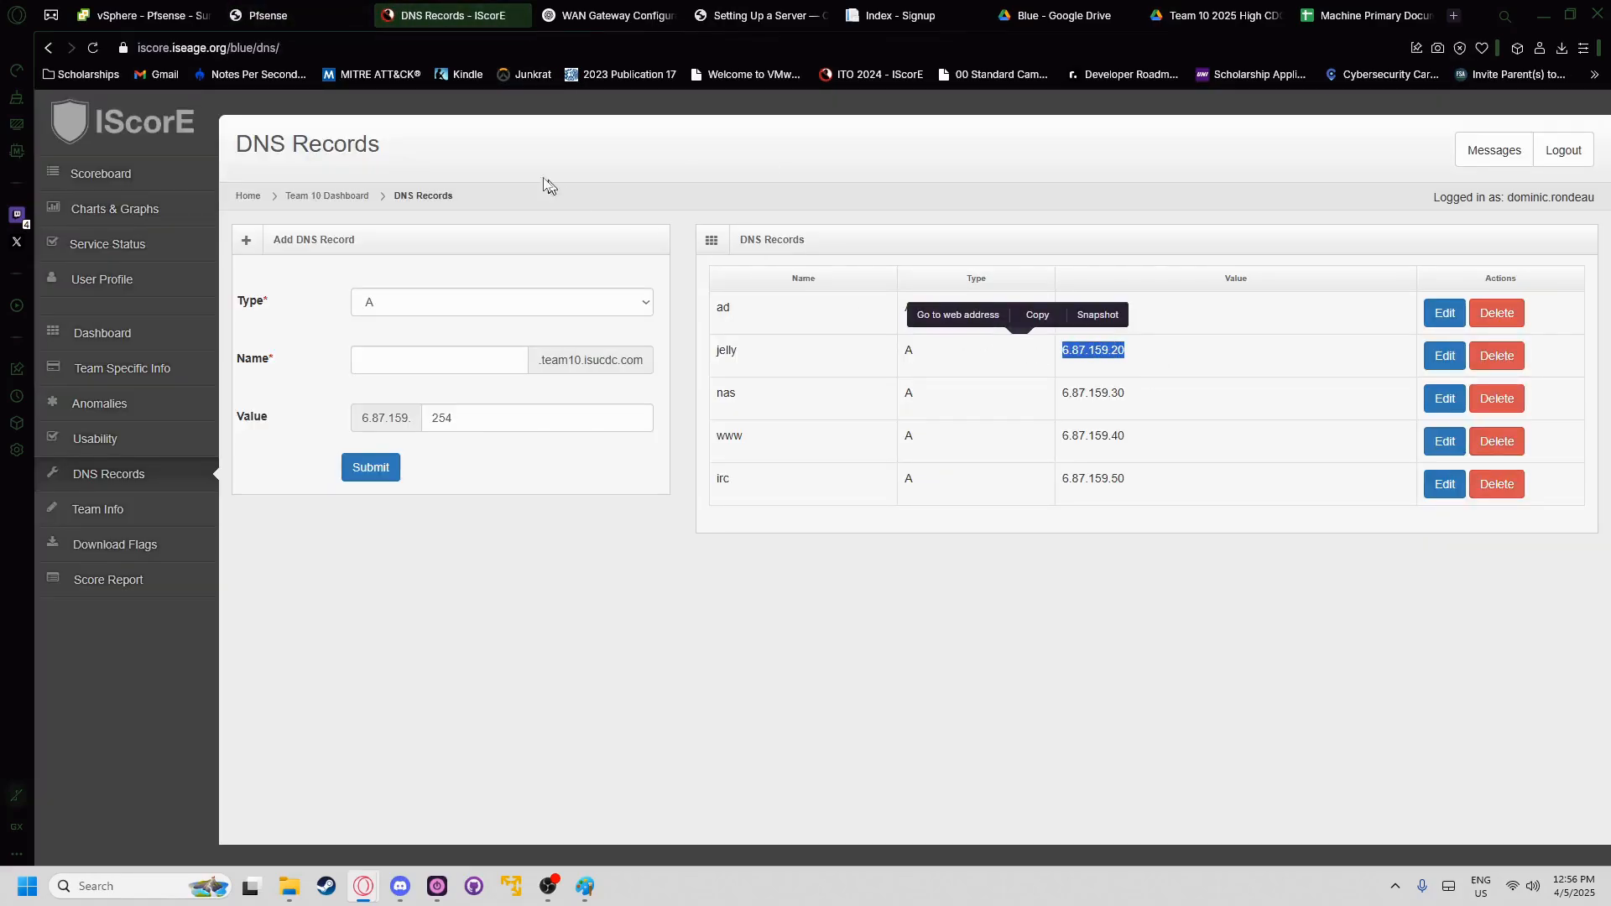
click(329, 14)
text(6)
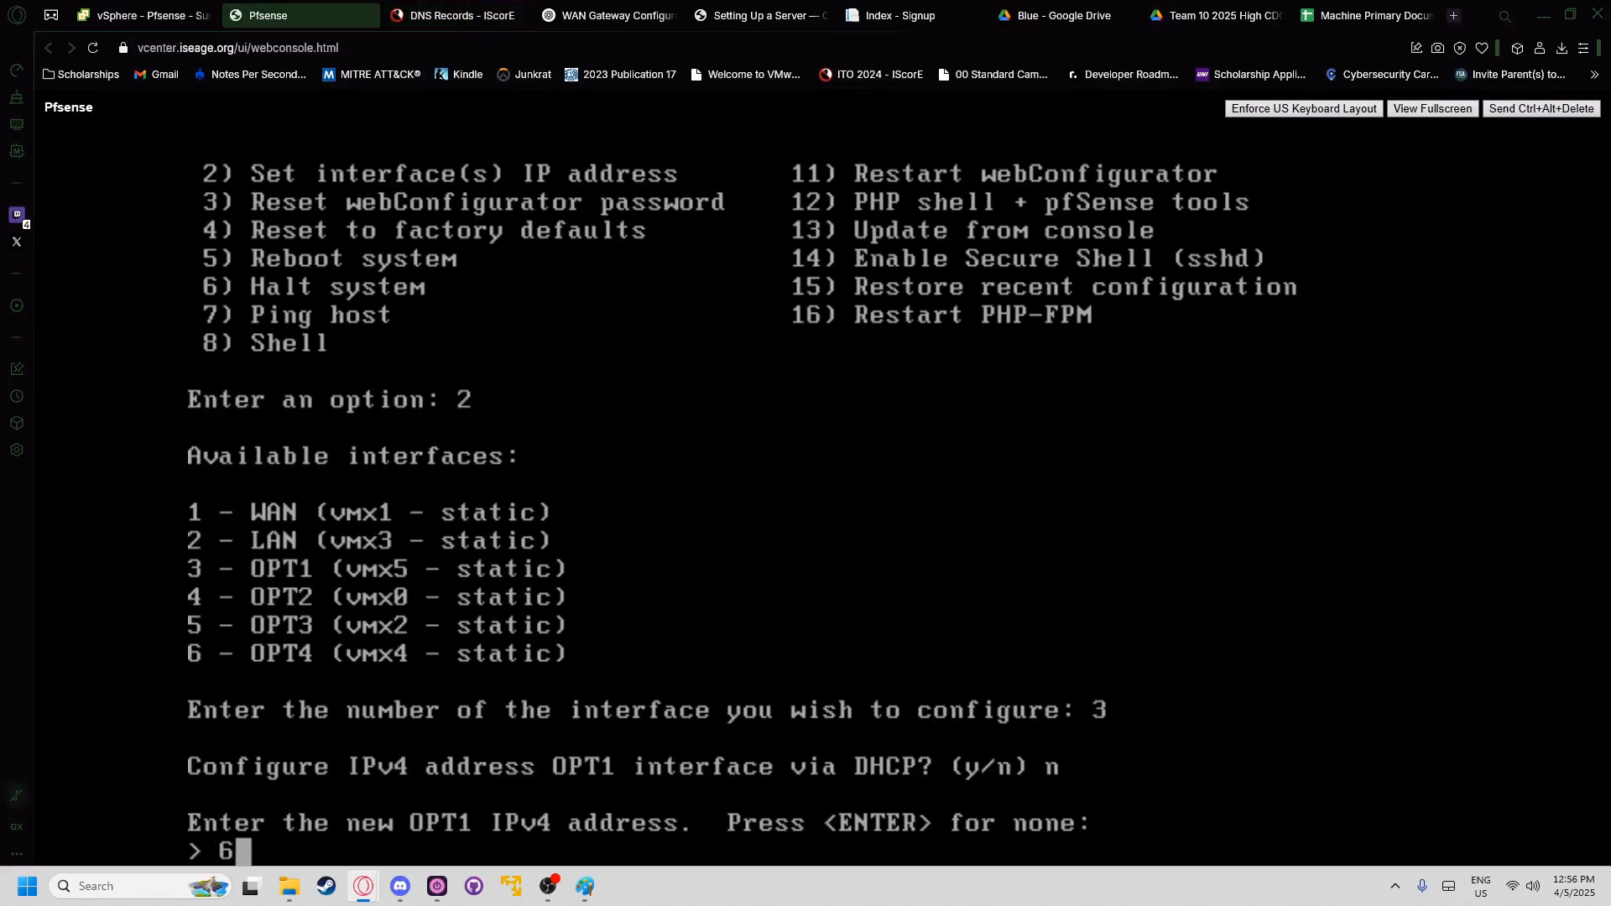
text(.87.159.20)
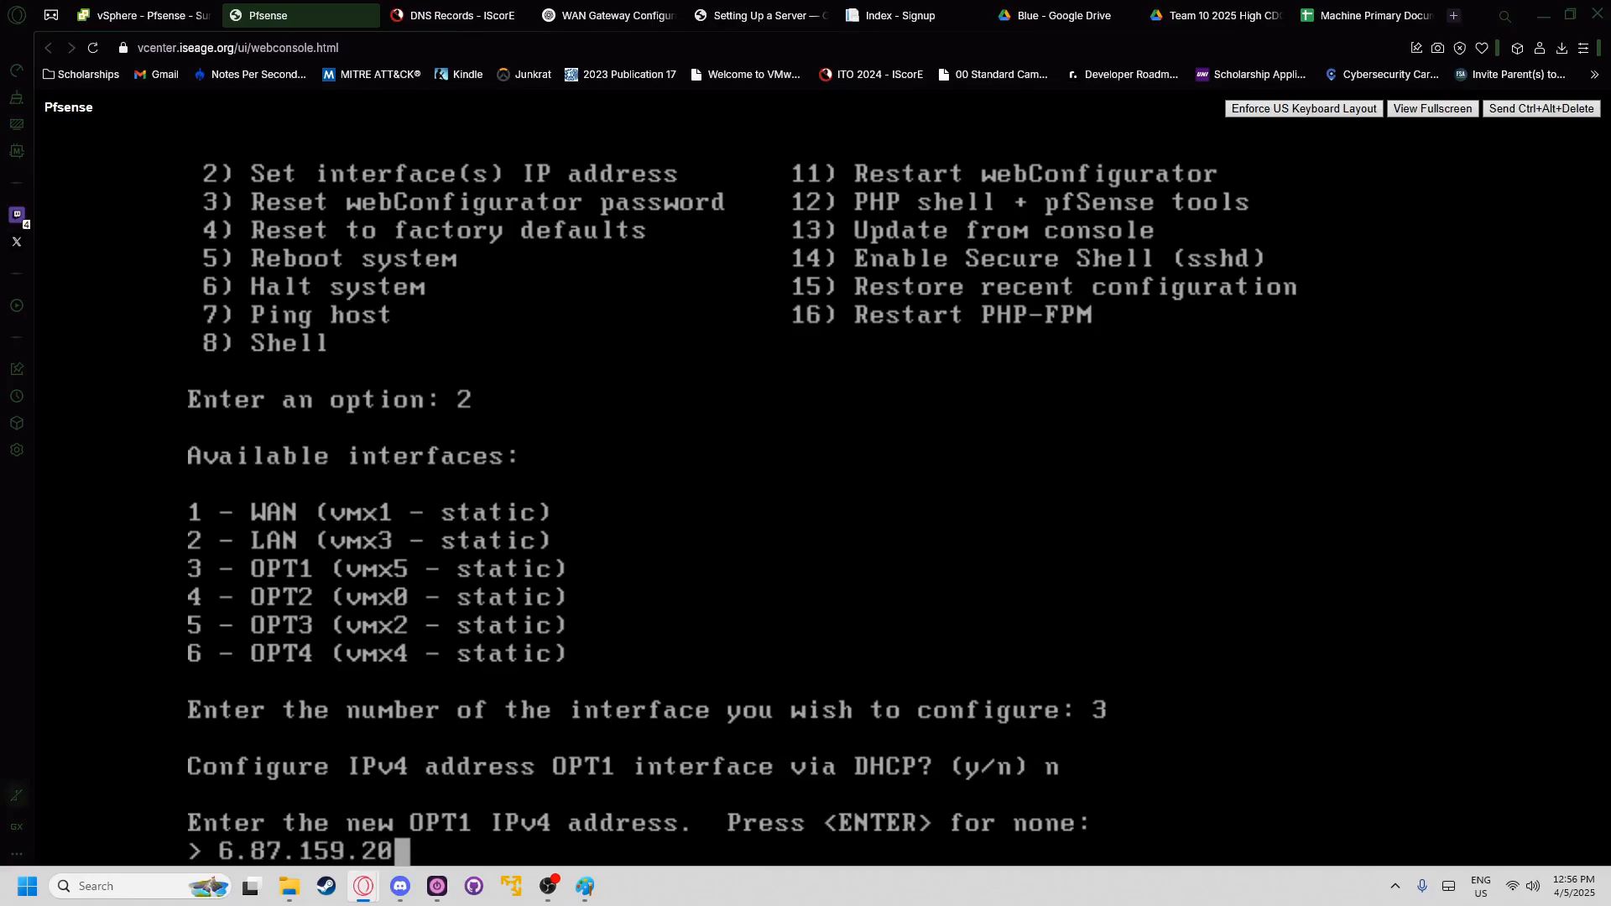
click(494, 13)
click(302, 14)
key(Return)
text(24)
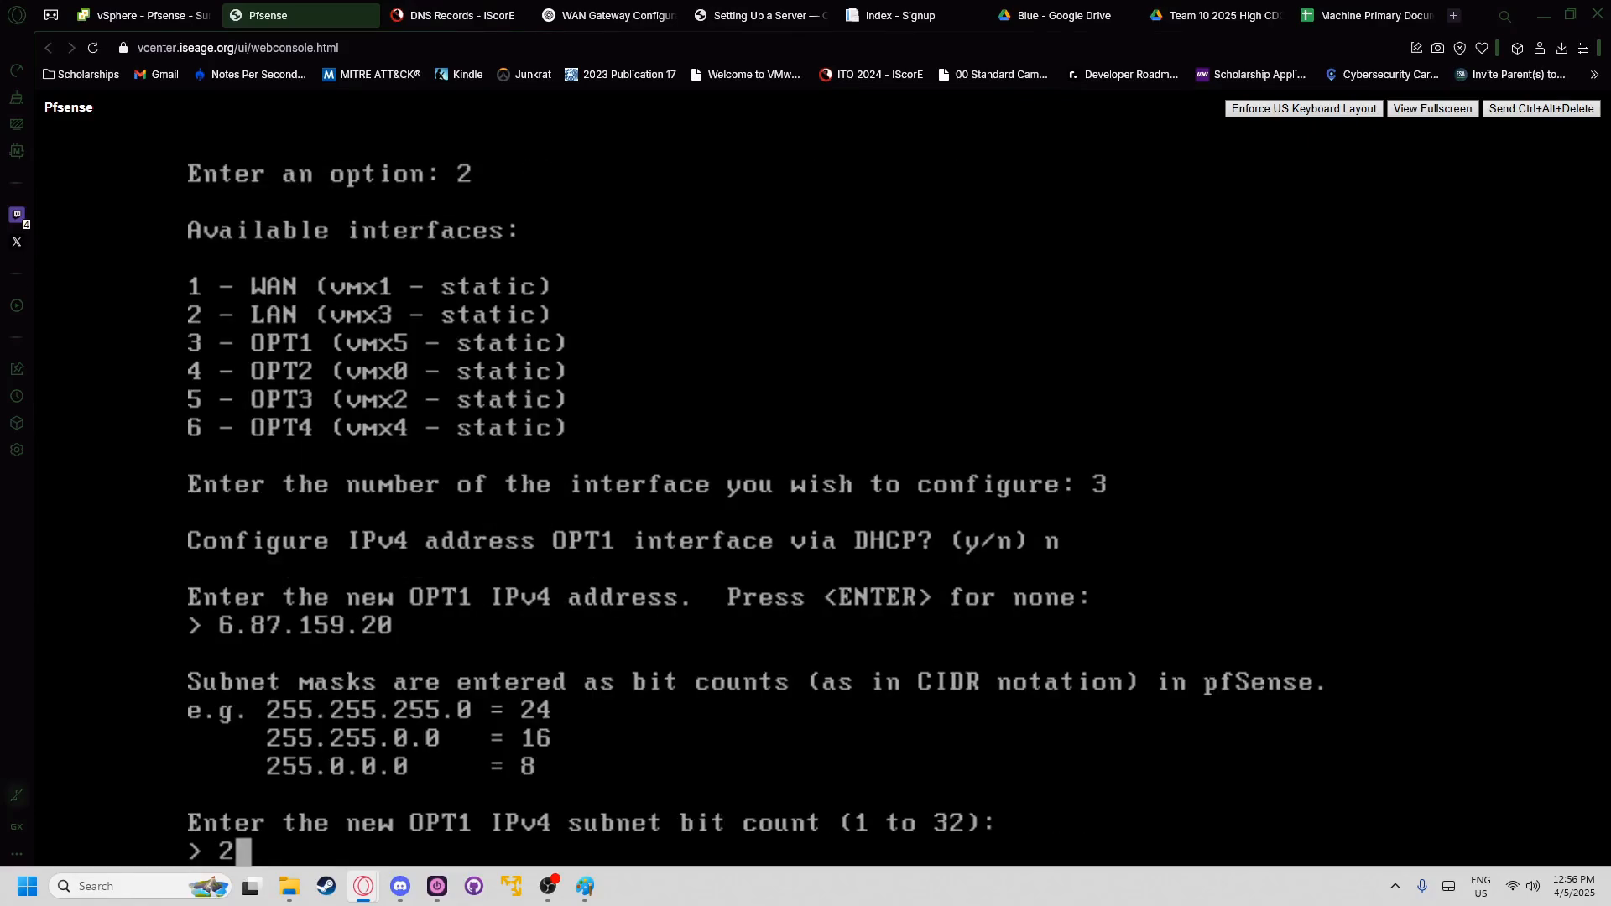
key(Return)
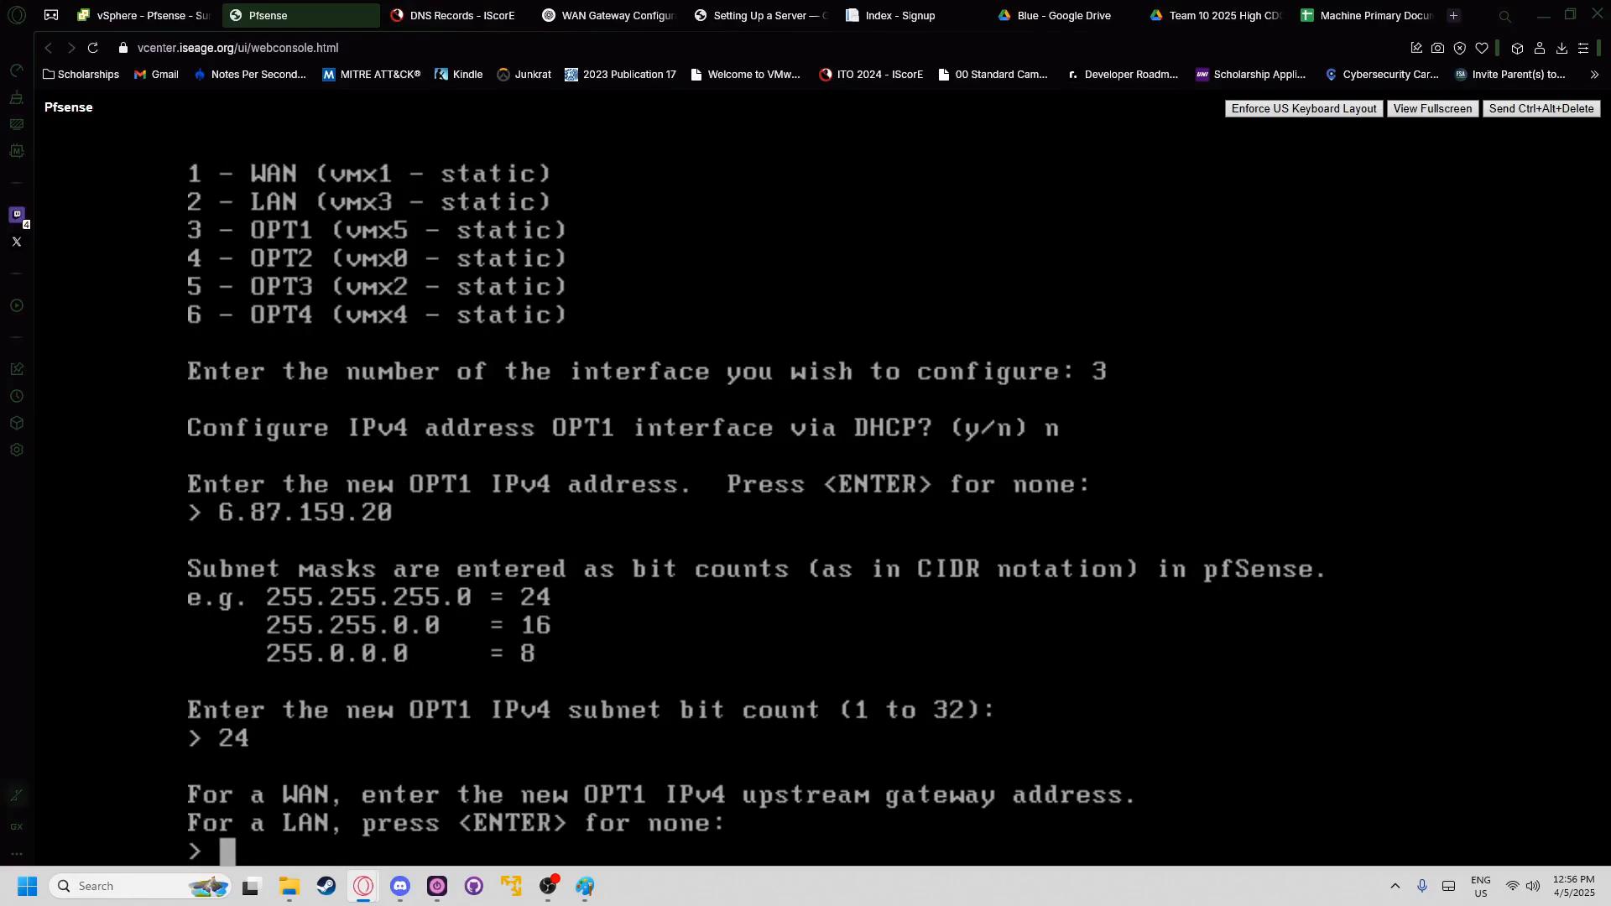
- Set OPT1's IPv4 upstream gateway to 6.87.159.254 and decline making it the default gateway with n
text(6.87)
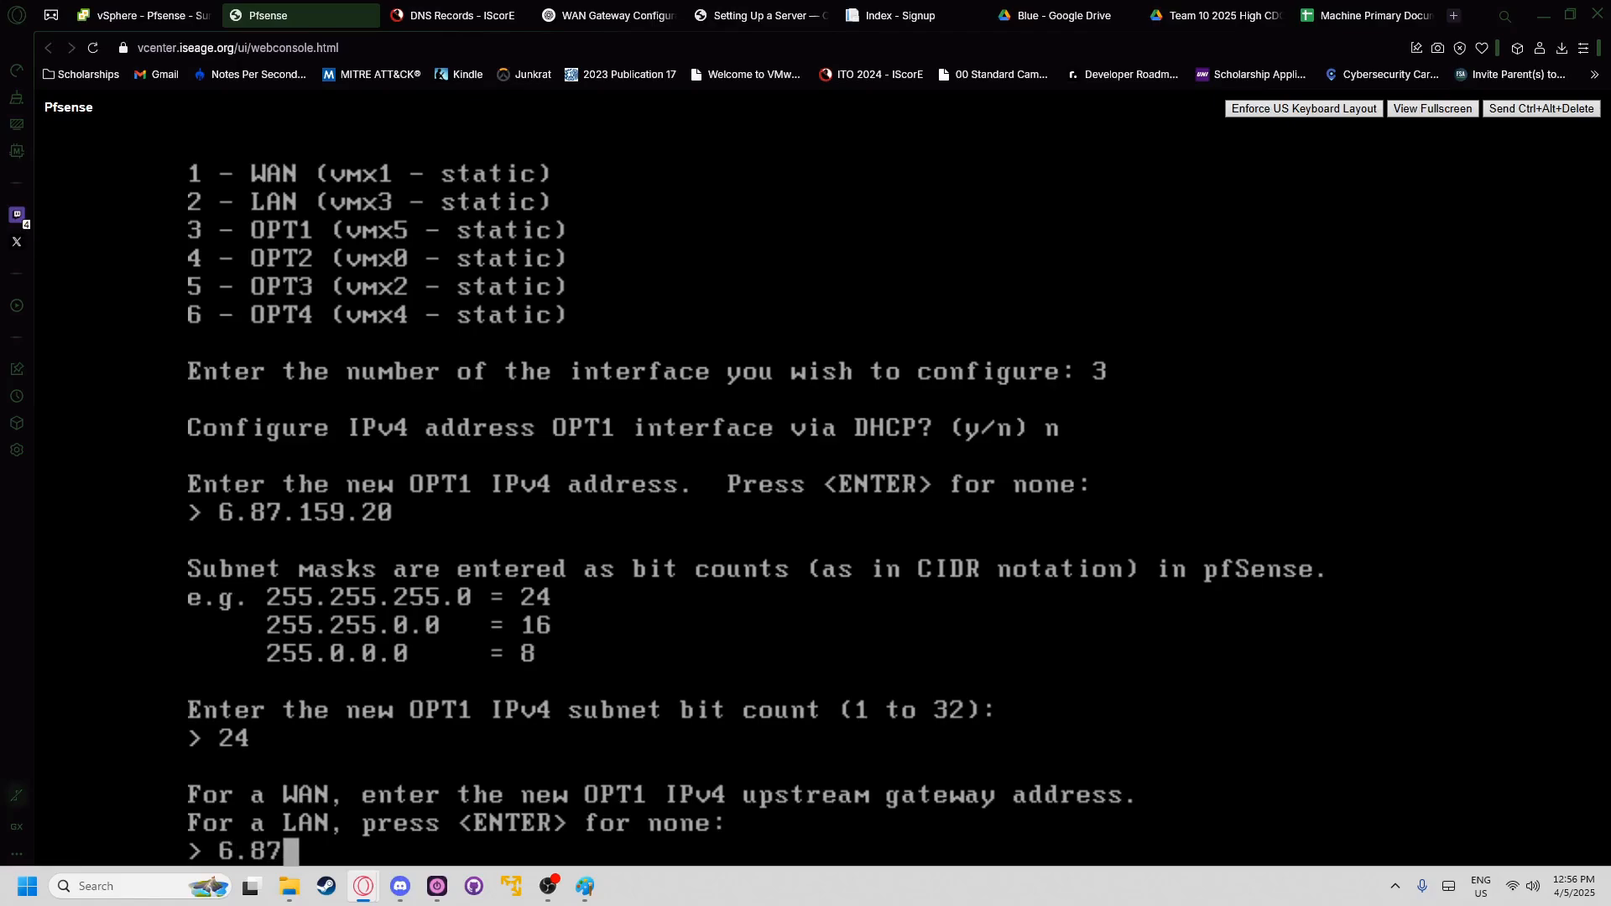
text(.159.254)
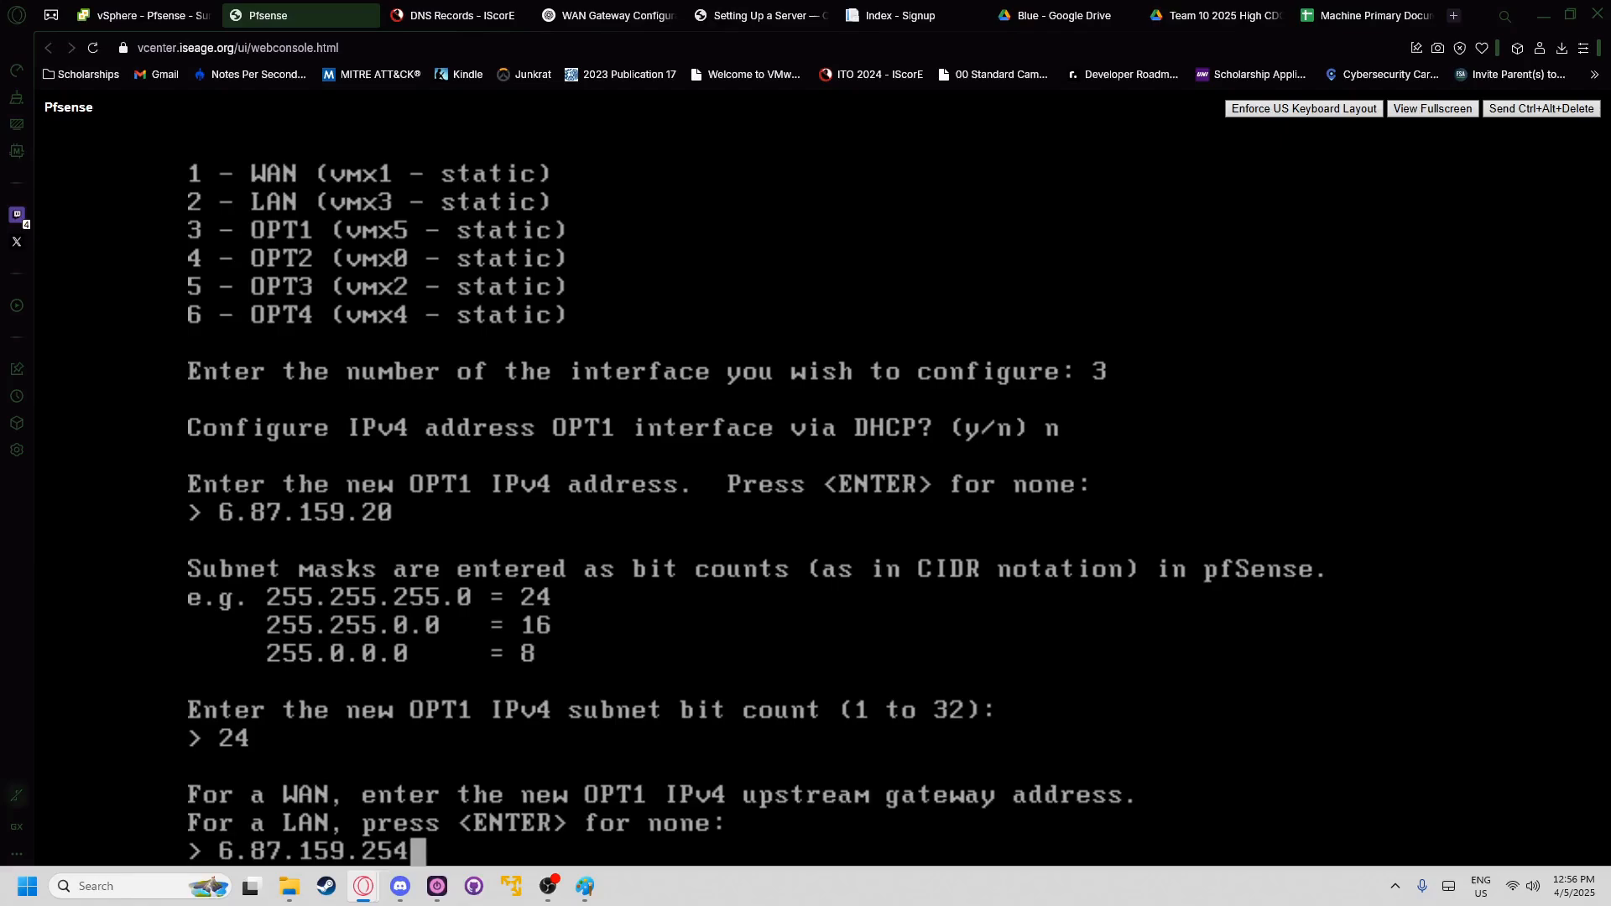
key(Return)
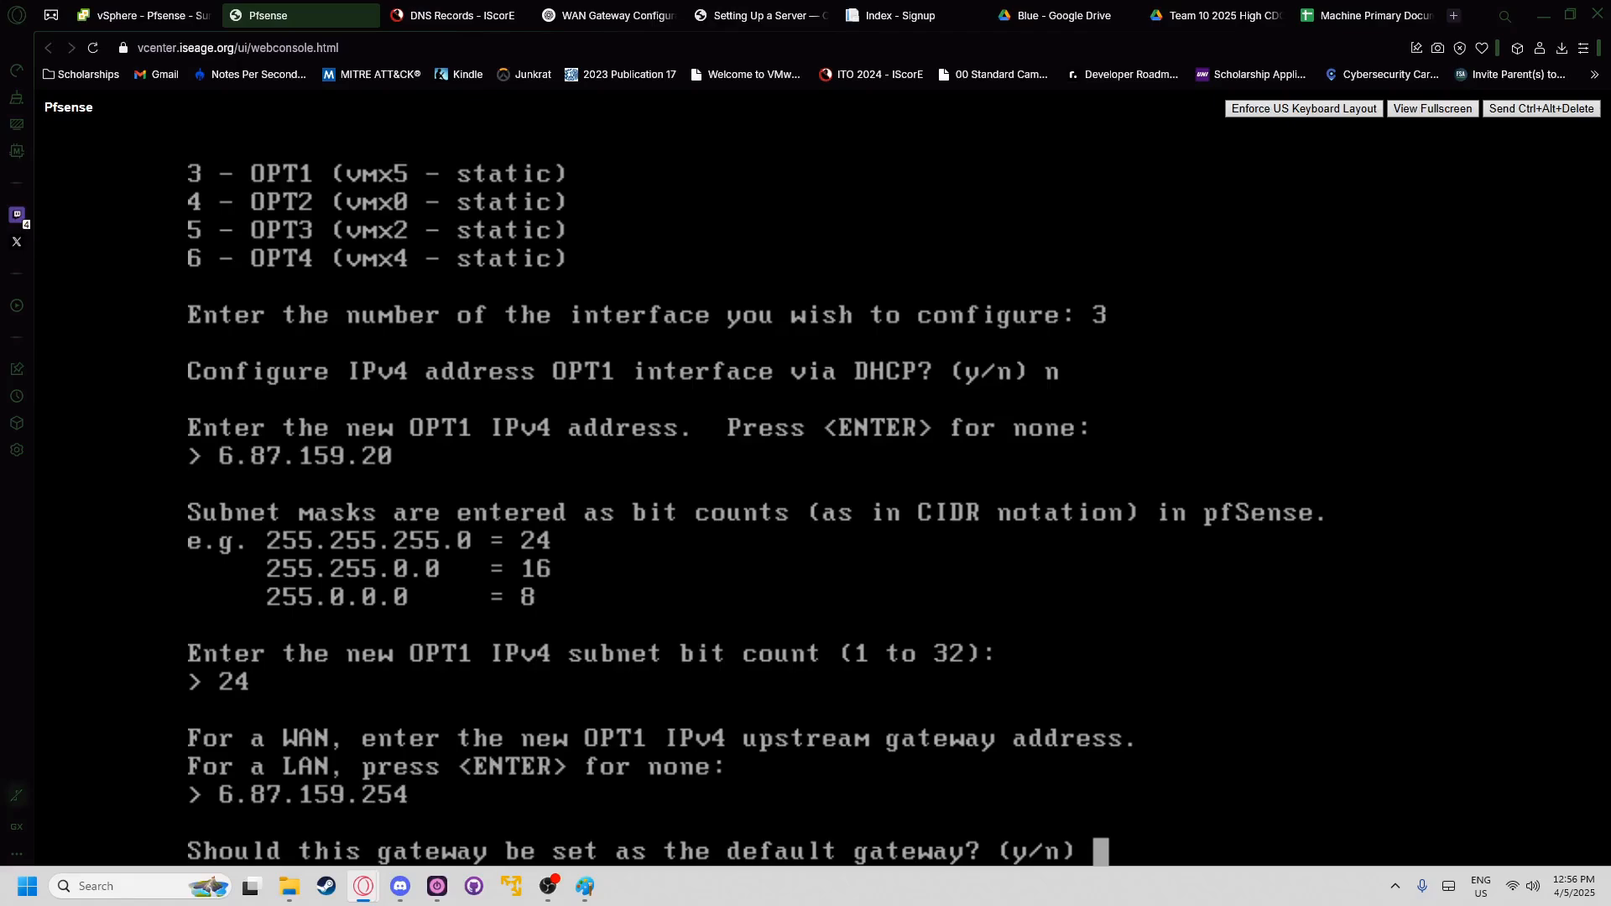
text(n)
key(Return)
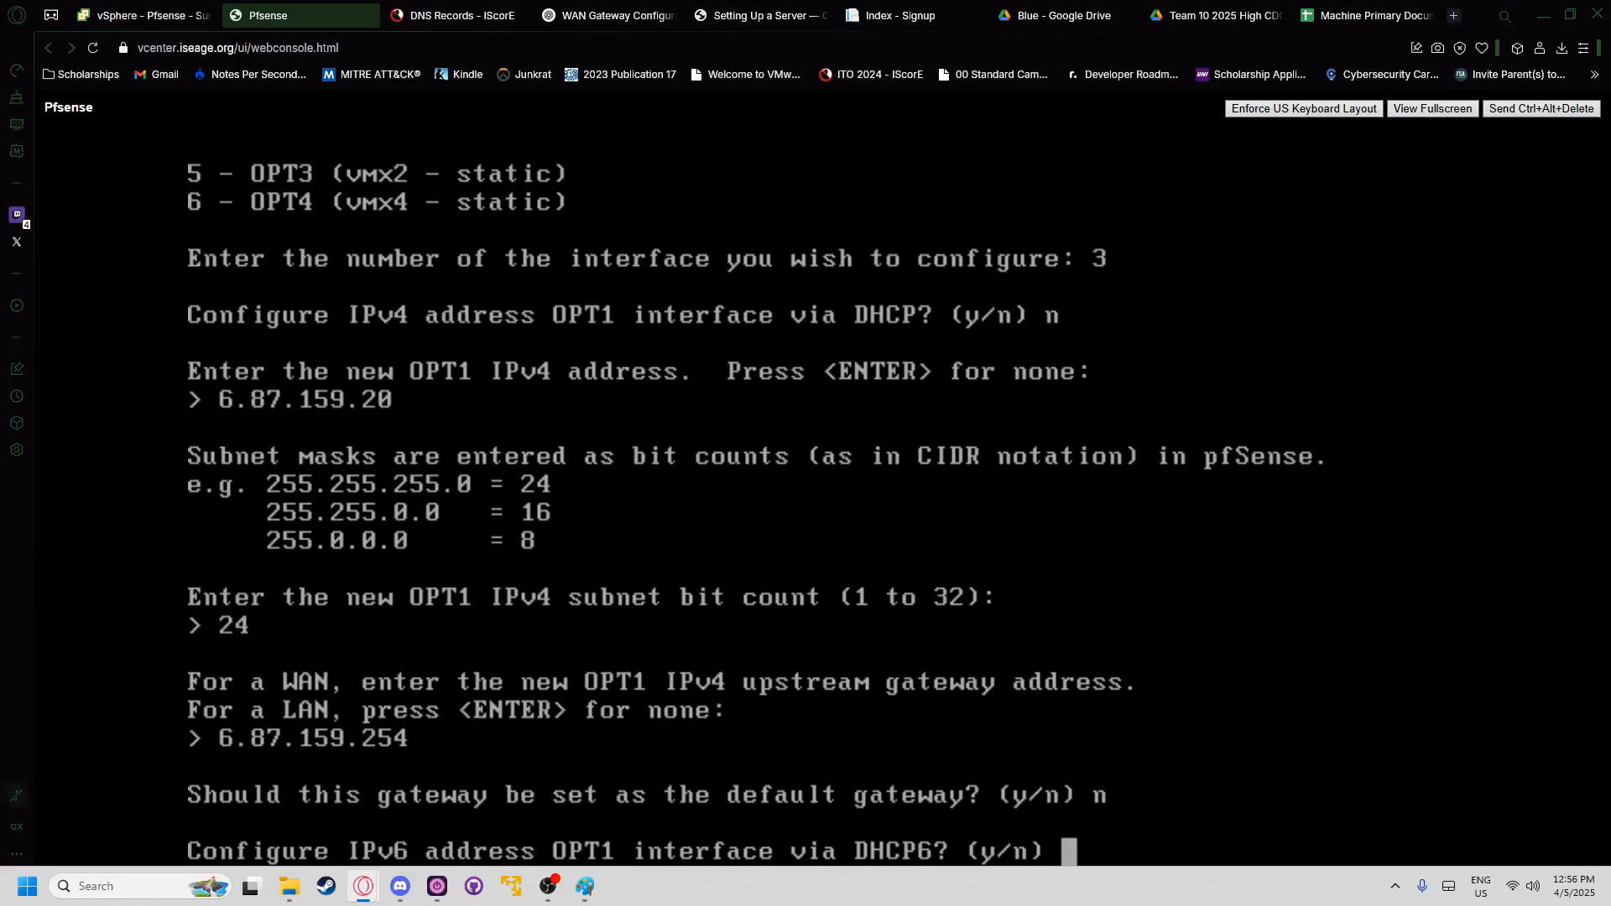
- Leave OPT1's IPv6 address empty, answer n to DHCP6, the DHCP server and reverting to HTTP, and return to the console menu
text(n)
key(Return)
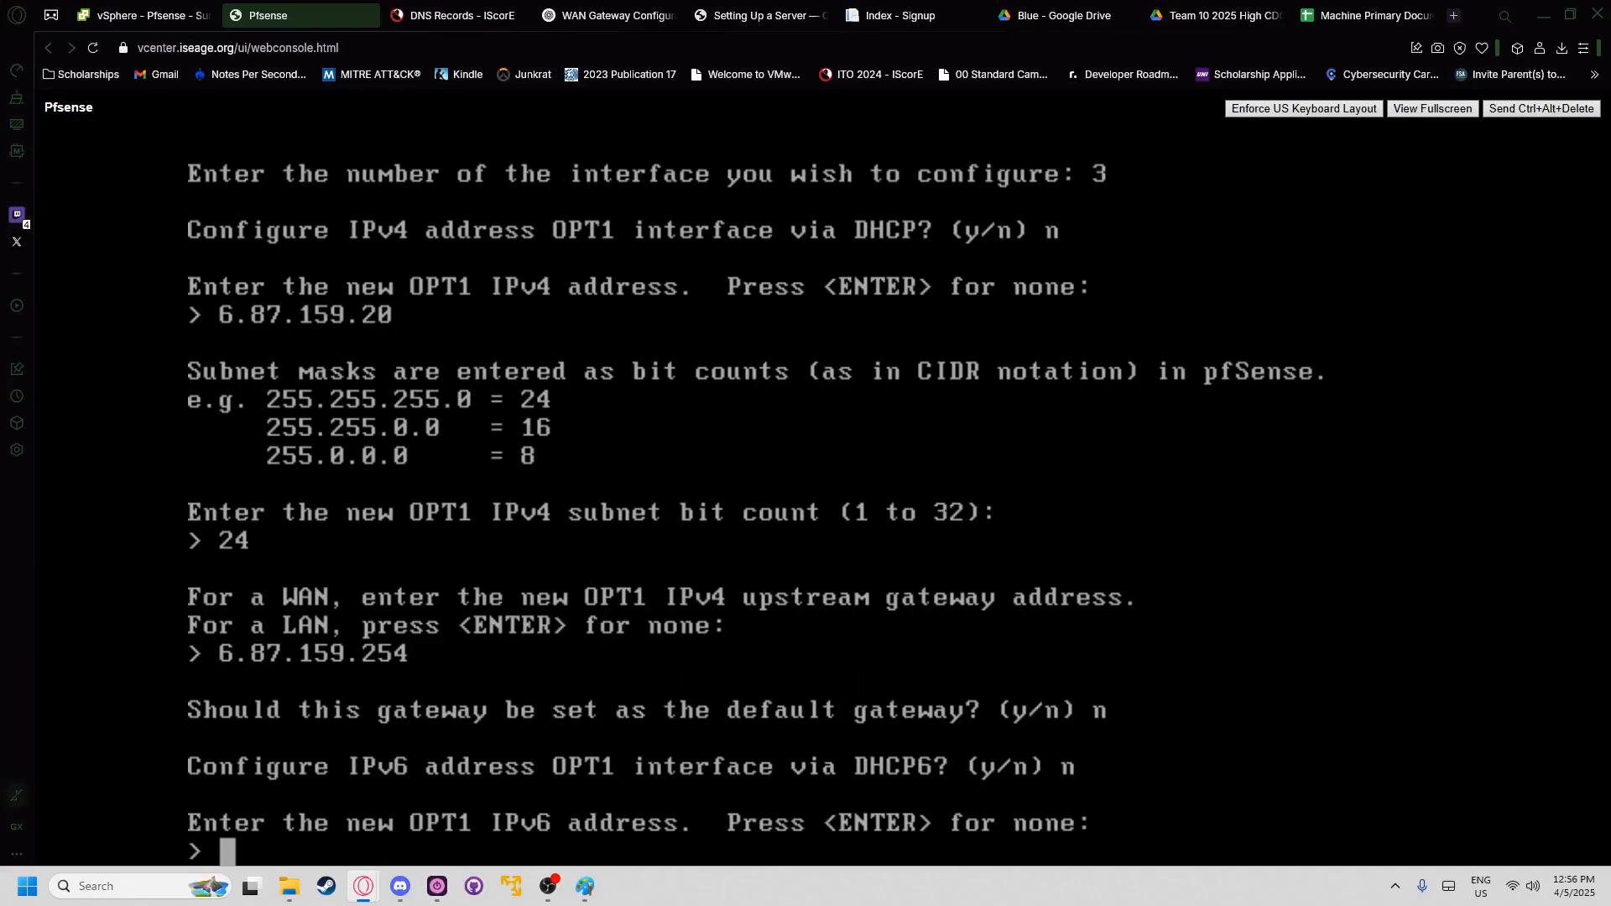
key(Return)
text(n)
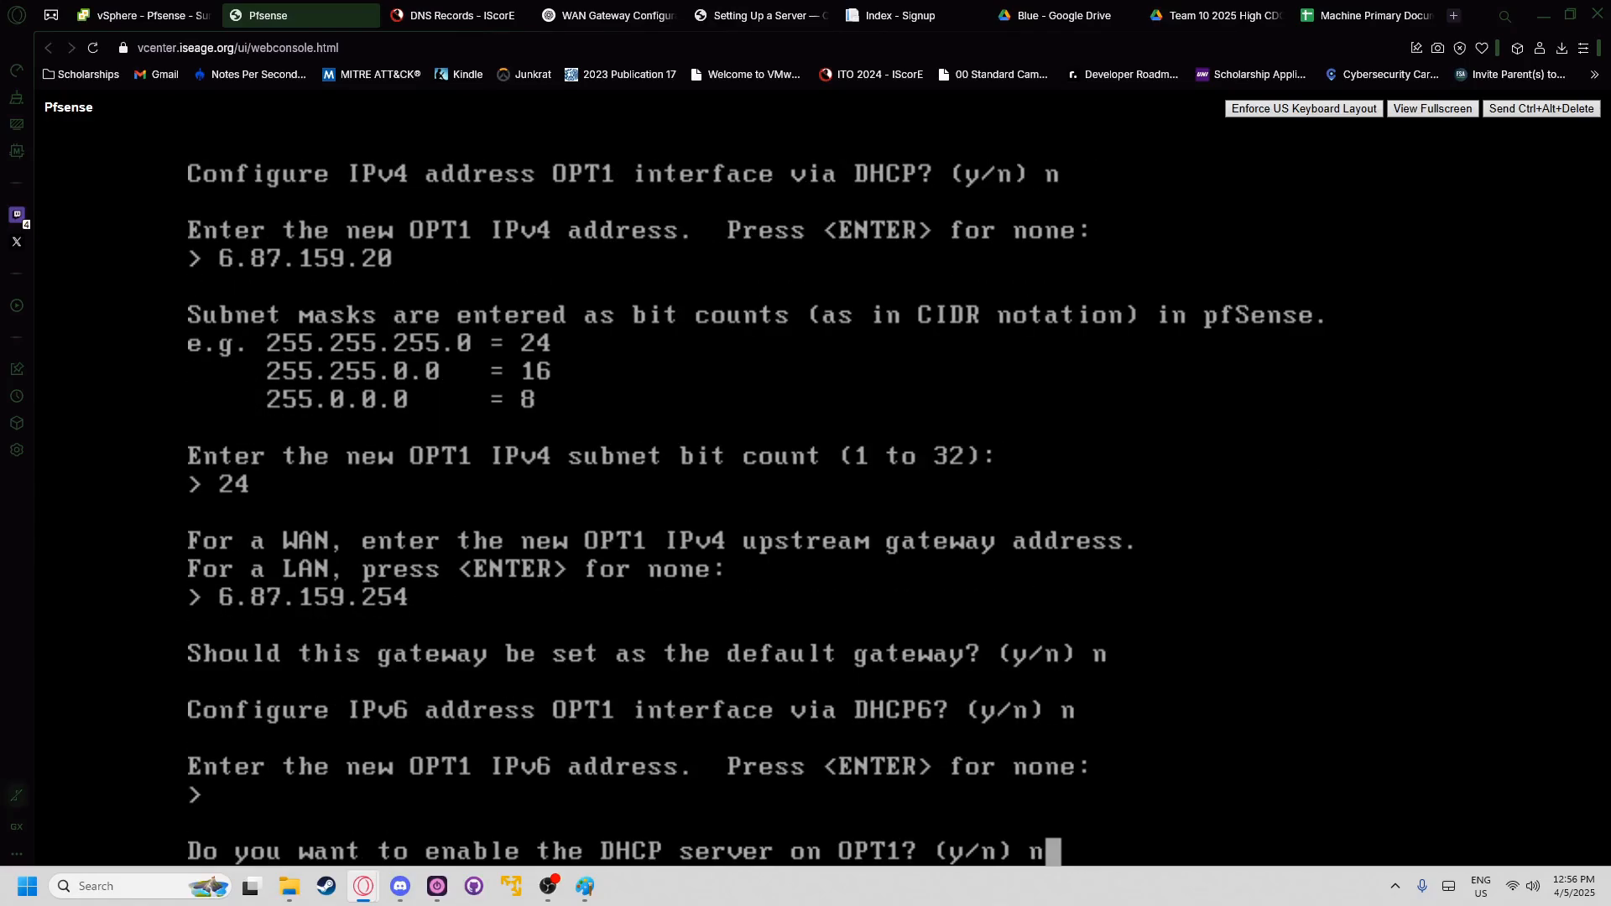
key(Return)
text(n)
key(Return)
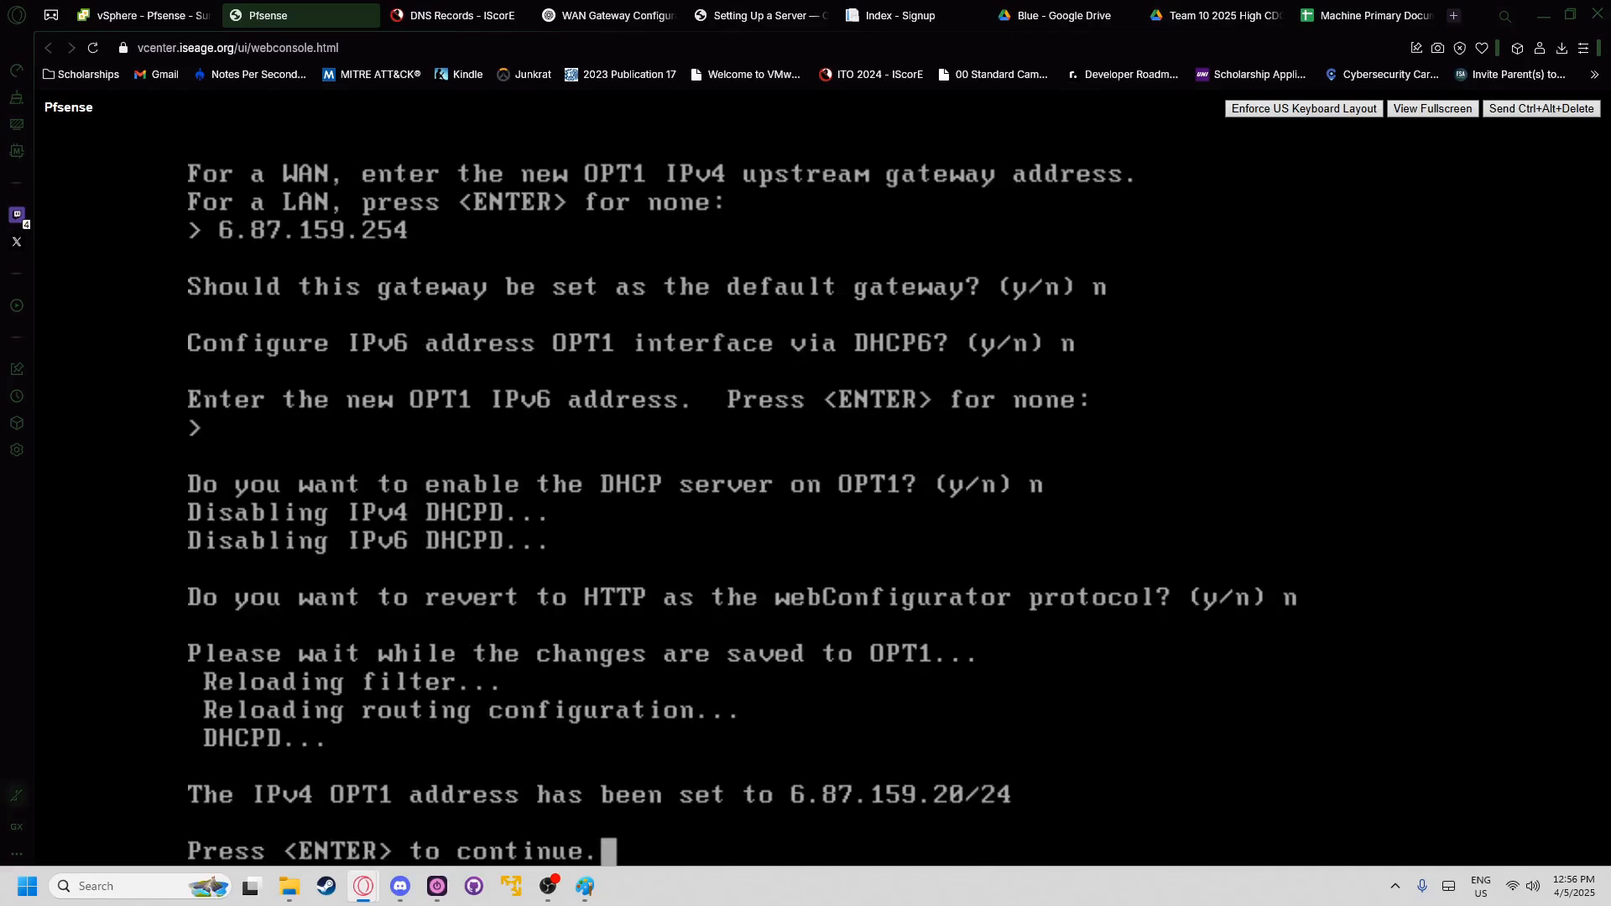
key(Return)
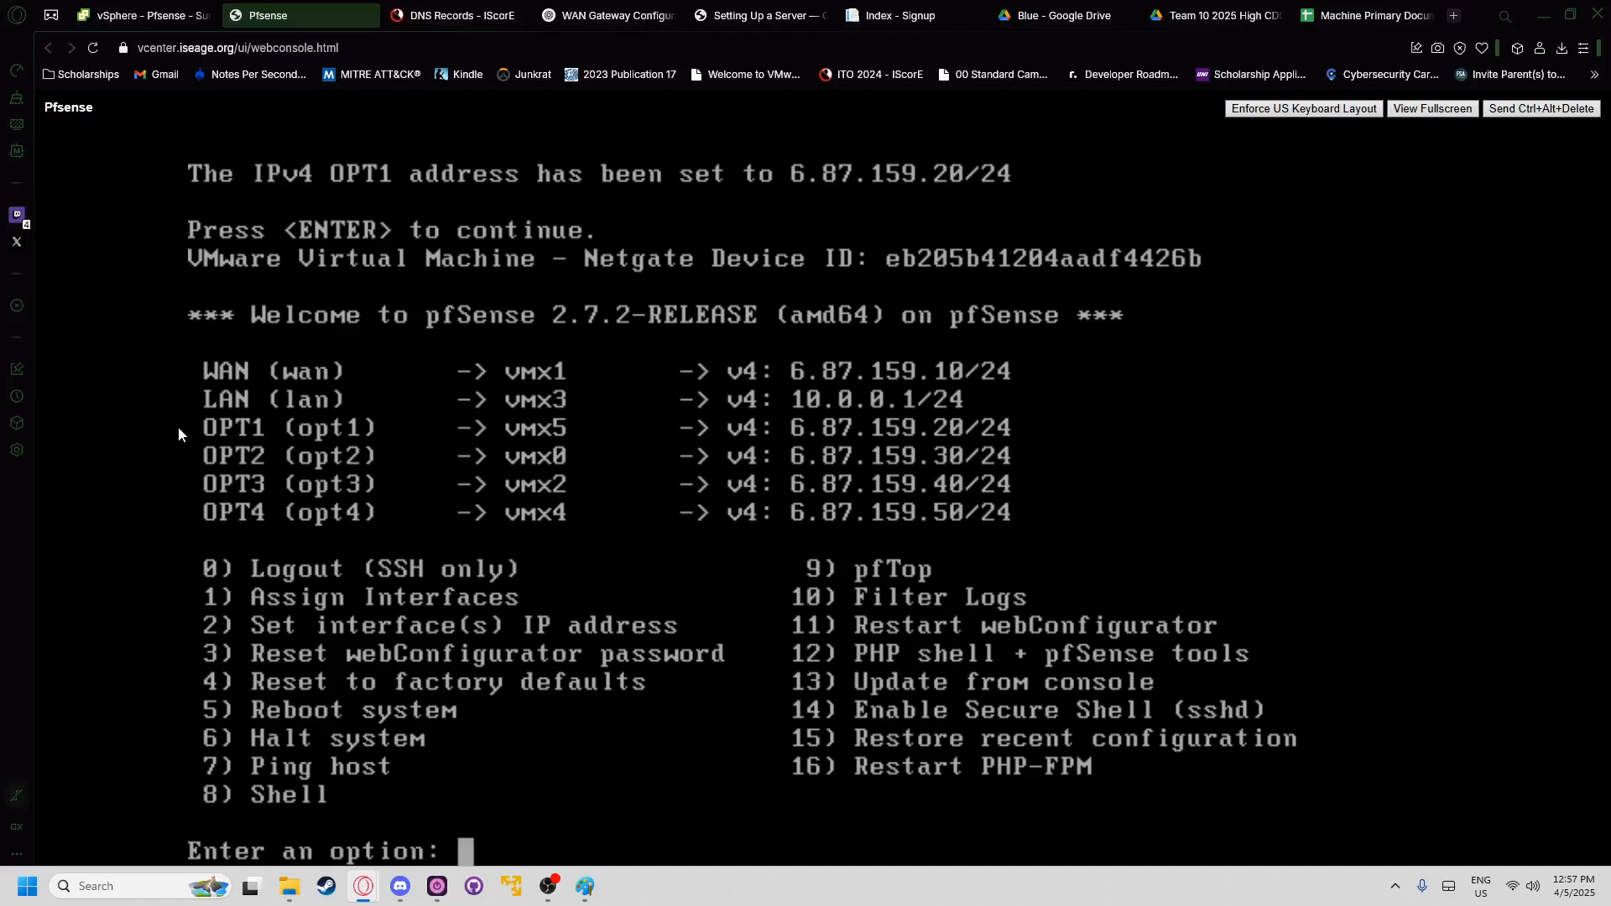
- Start setting the OPT2 interface's IP address and decline configuring its IPv4 address via DHCP with n
text(2)
key(Return)
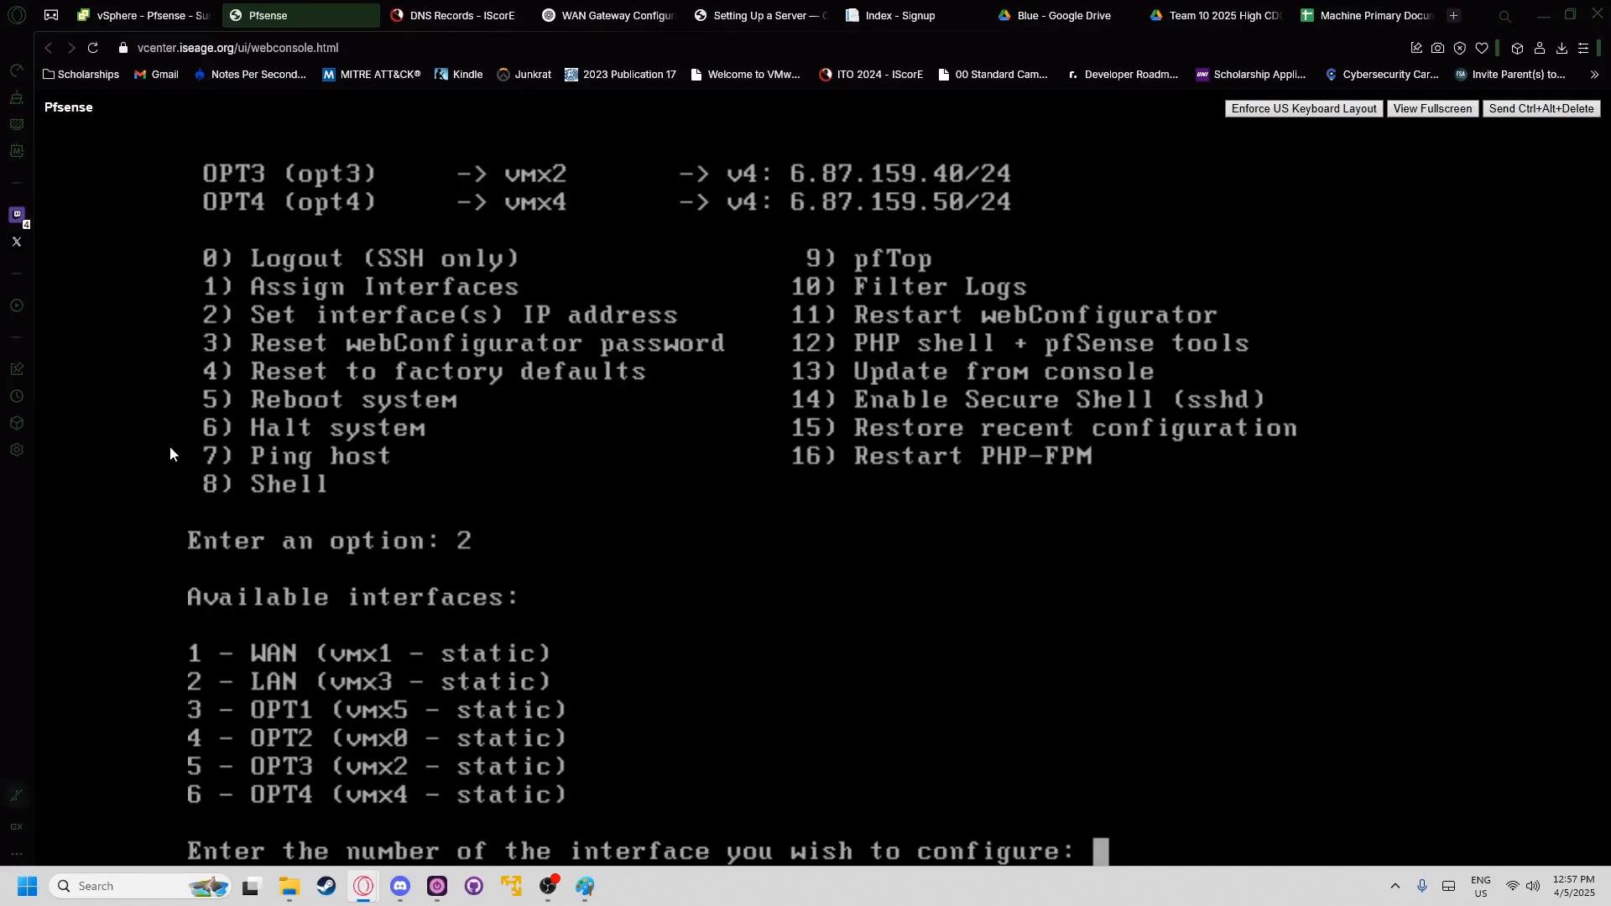
text(4)
key(Return)
text(n)
key(Return)
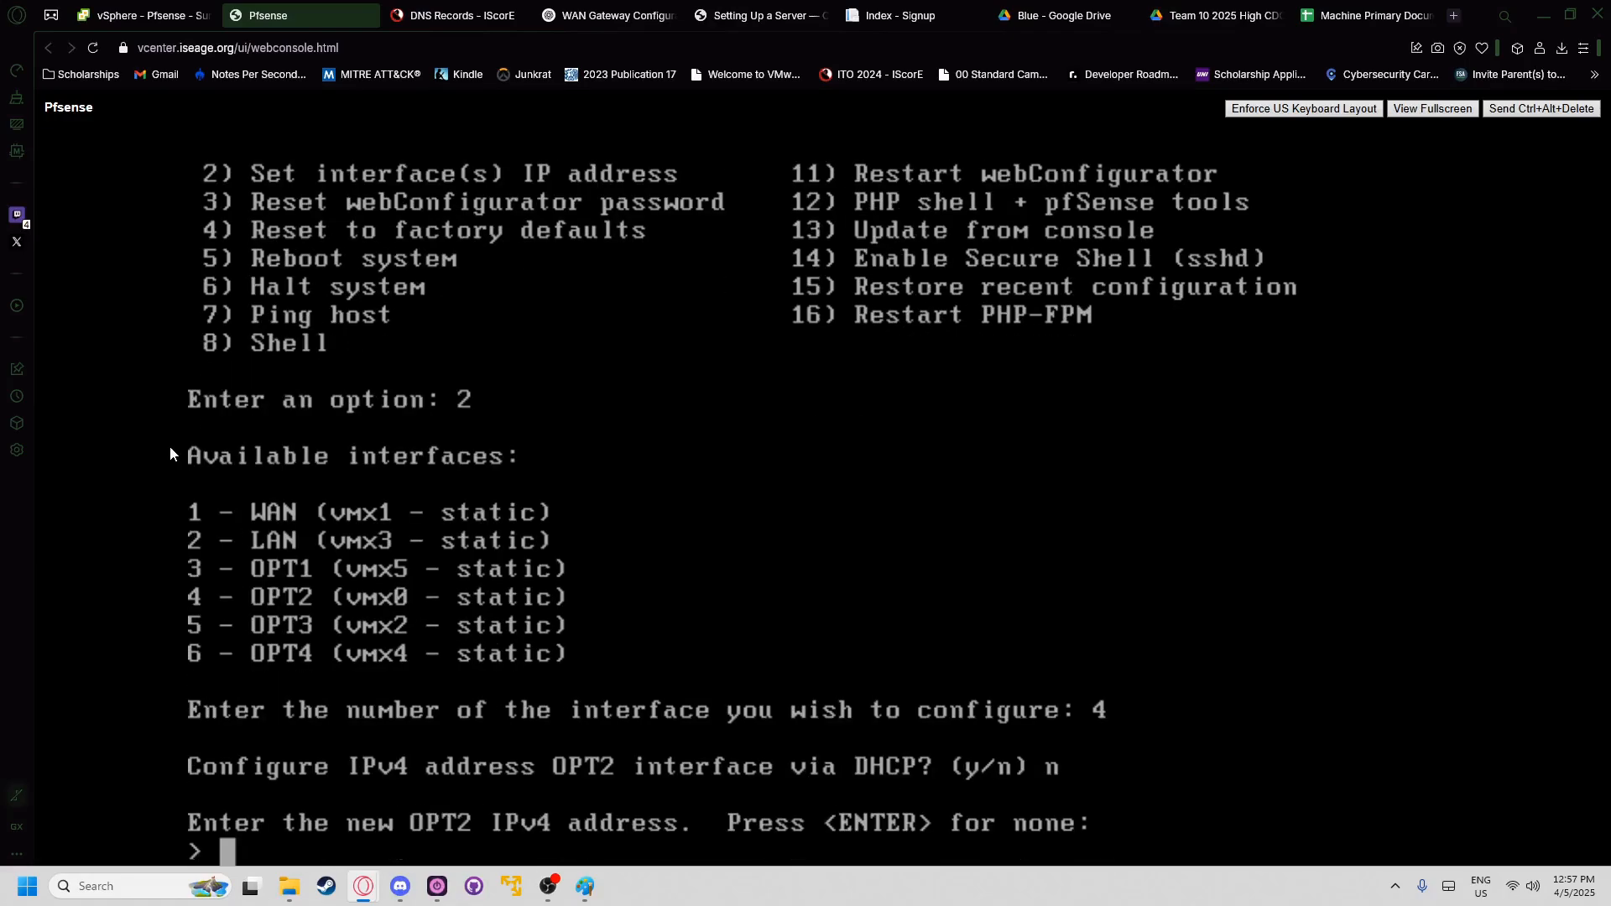
- Look up the nas record in the DNS records and give OPT2 the IPv4 address 6.87.159.30 with a subnet bit count of 24
text(6.87.)
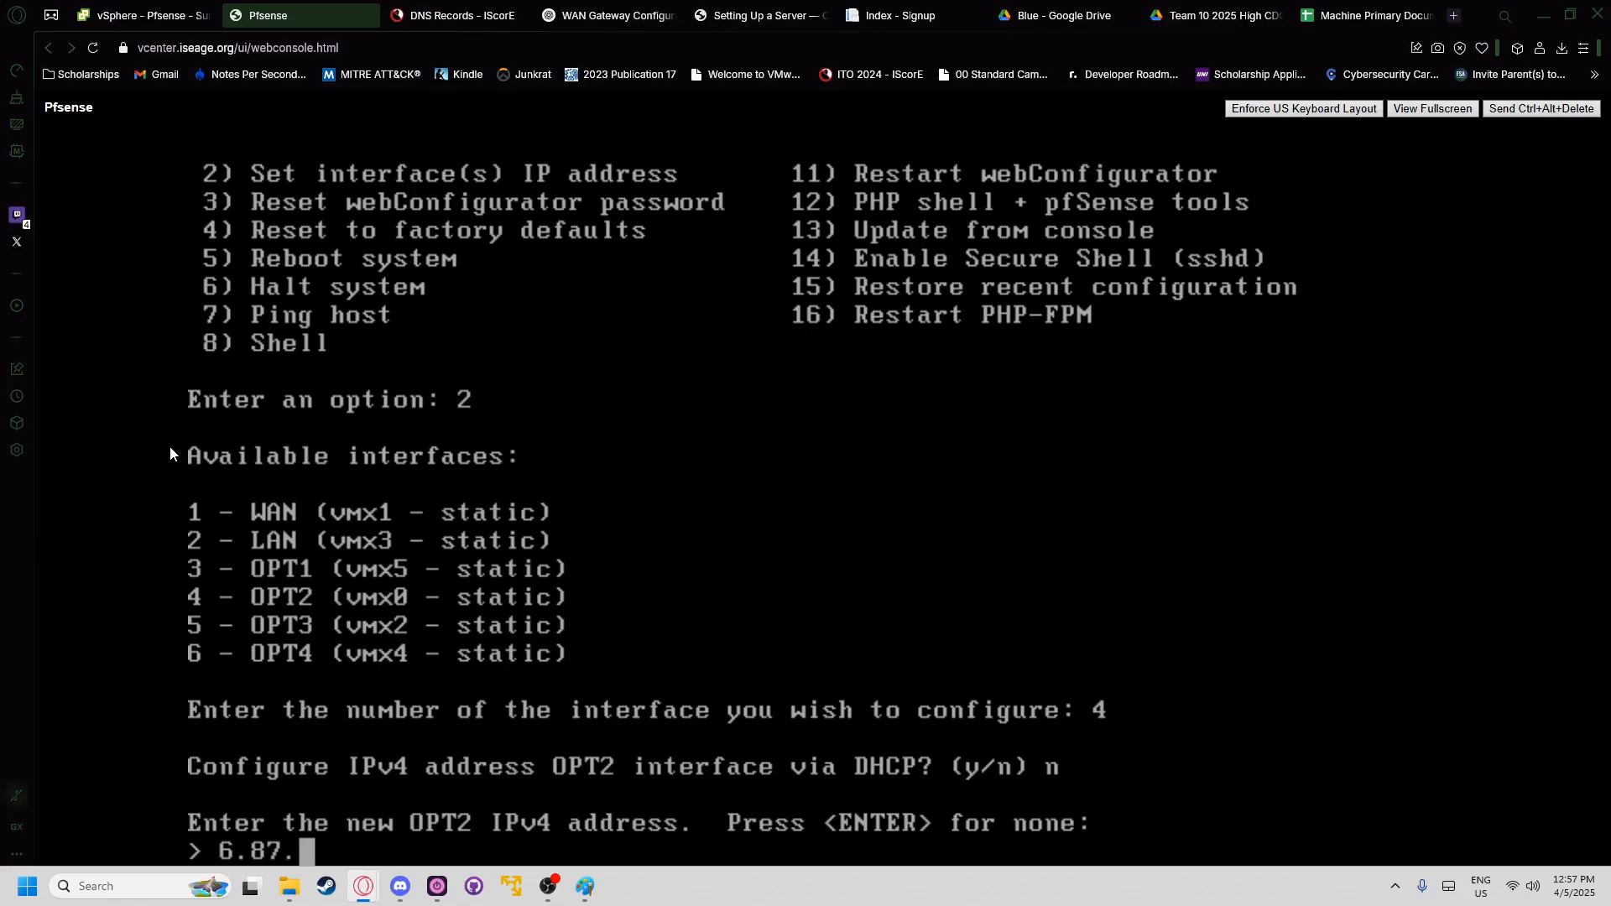
text(159)
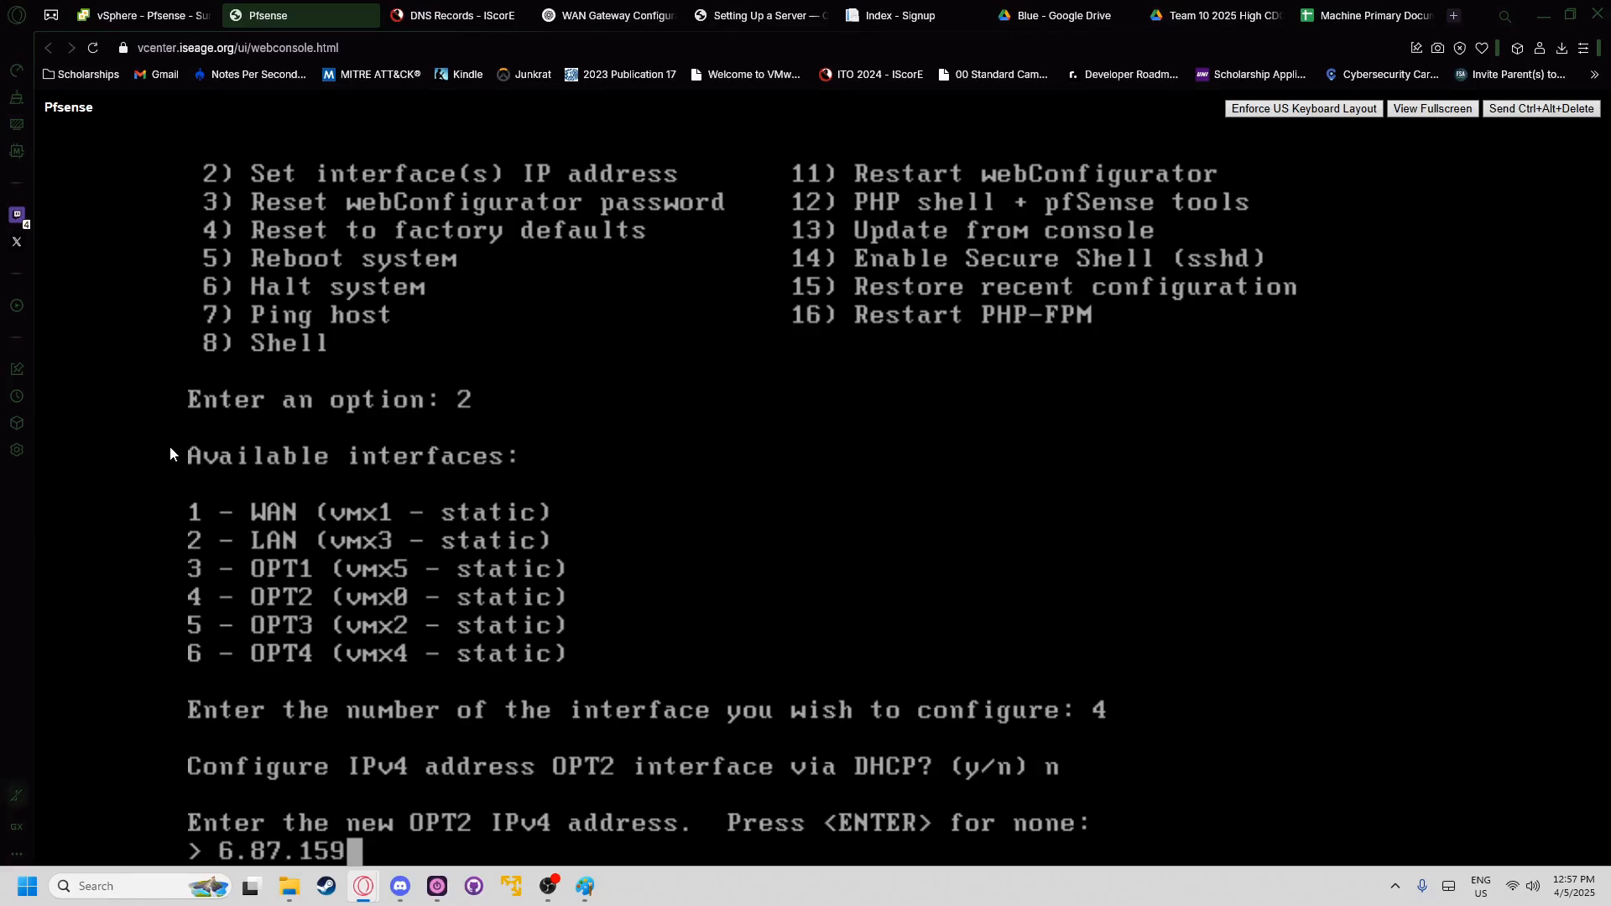
click(436, 15)
drag(1151, 394, 1061, 393)
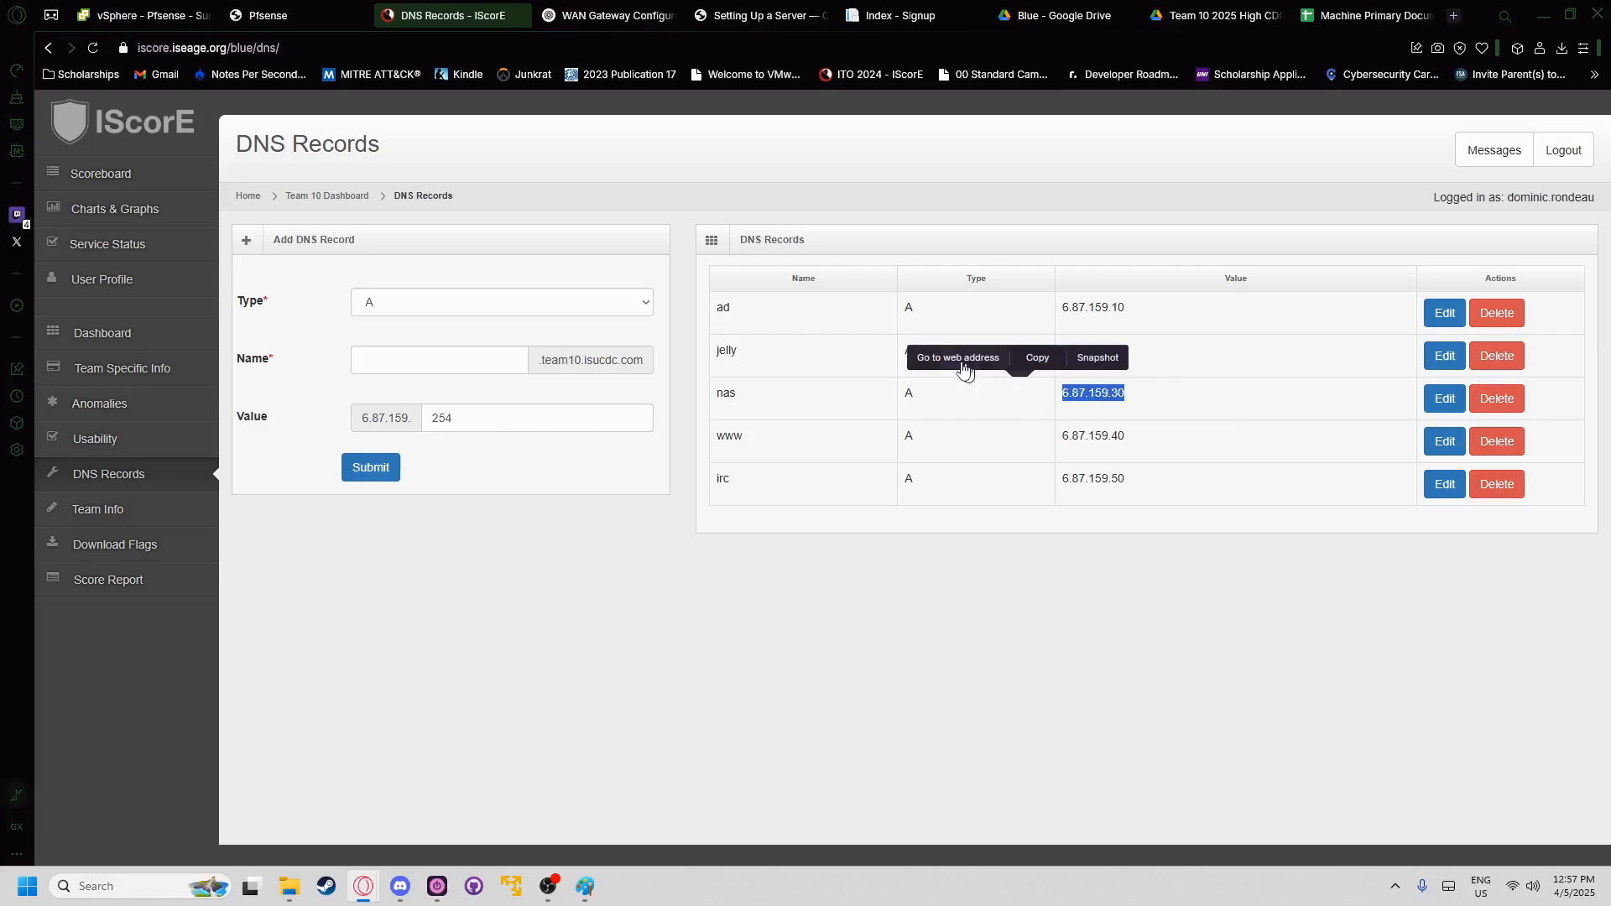
click(347, 19)
text(.87.159.)
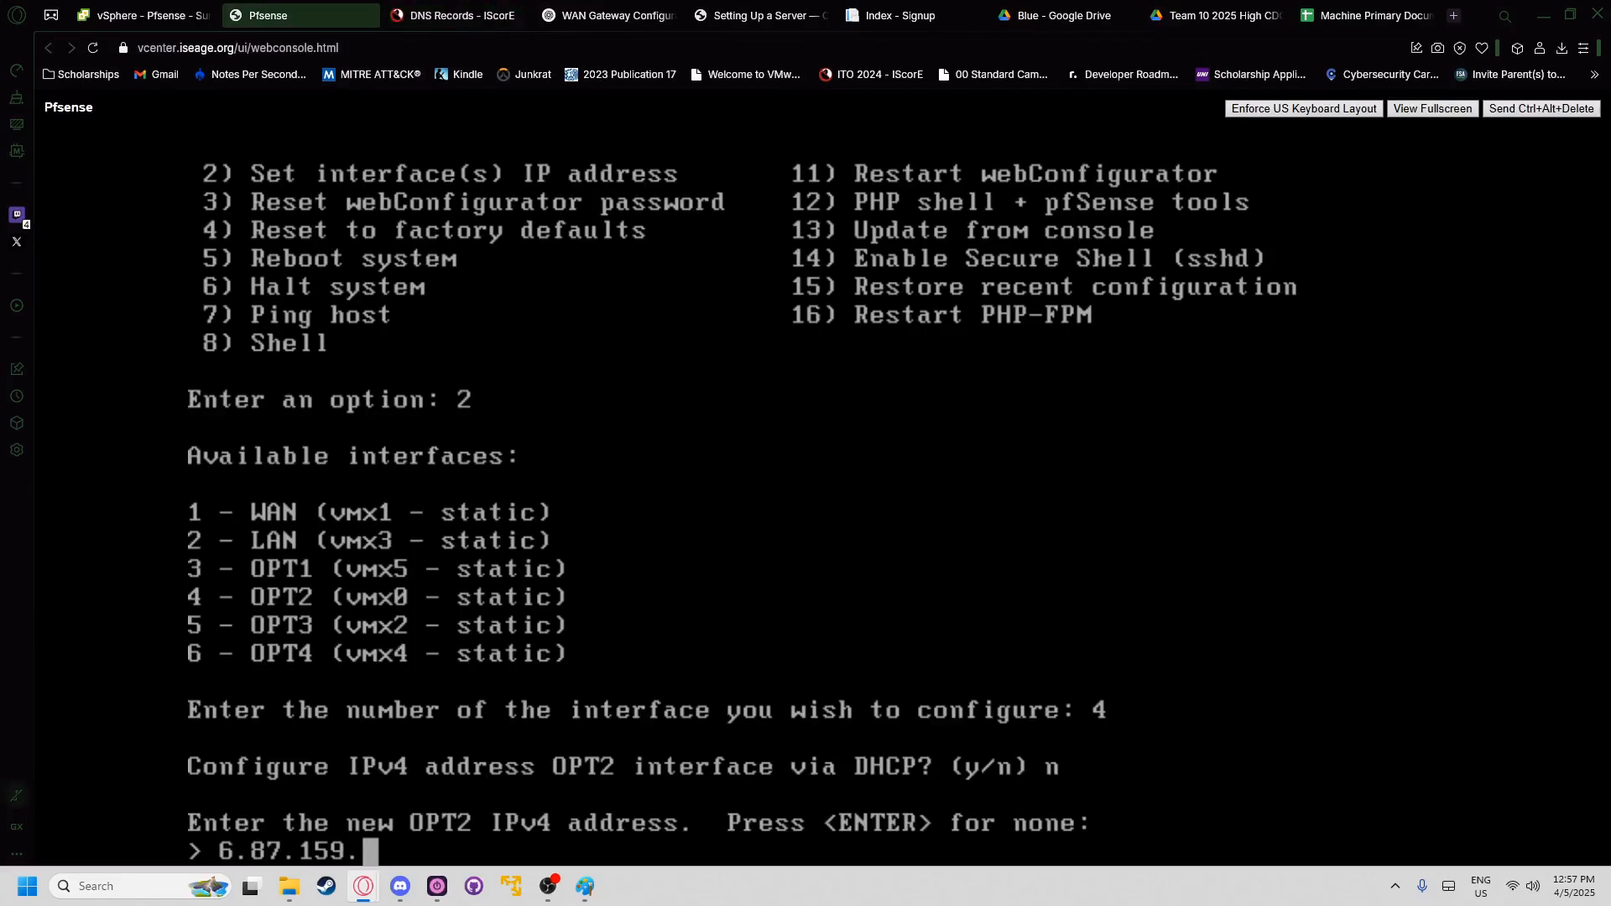
text(30)
key(Return)
text(24)
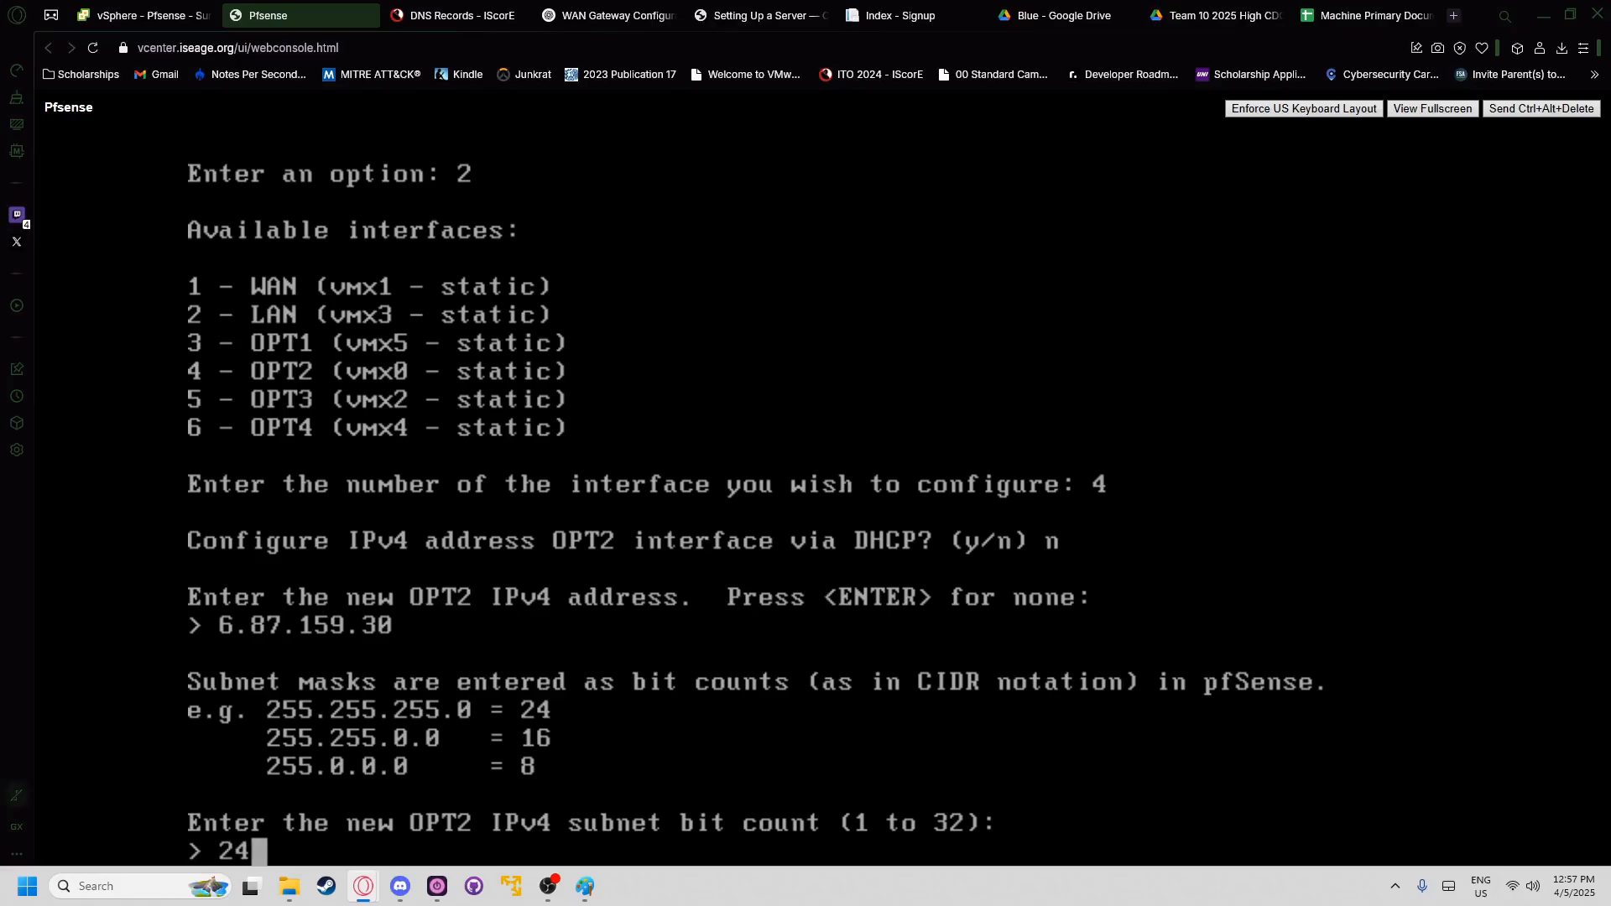
key(Return)
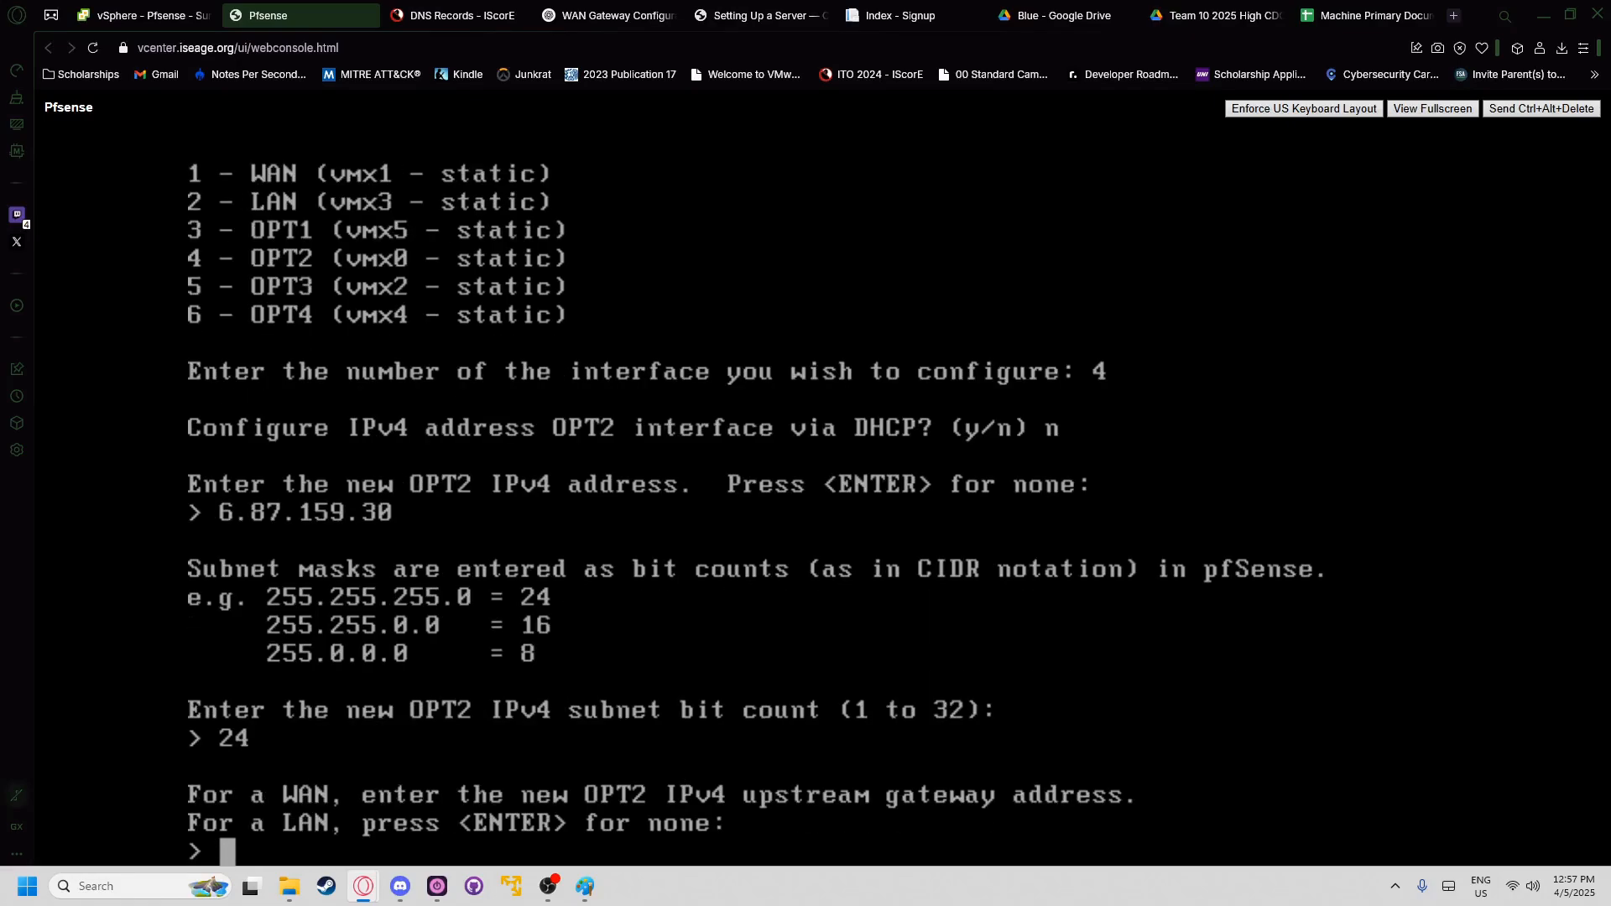
- Set OPT2's IPv4 upstream gateway to 6.87.159.254 and decline making it the default gateway with n
text(6.87.)
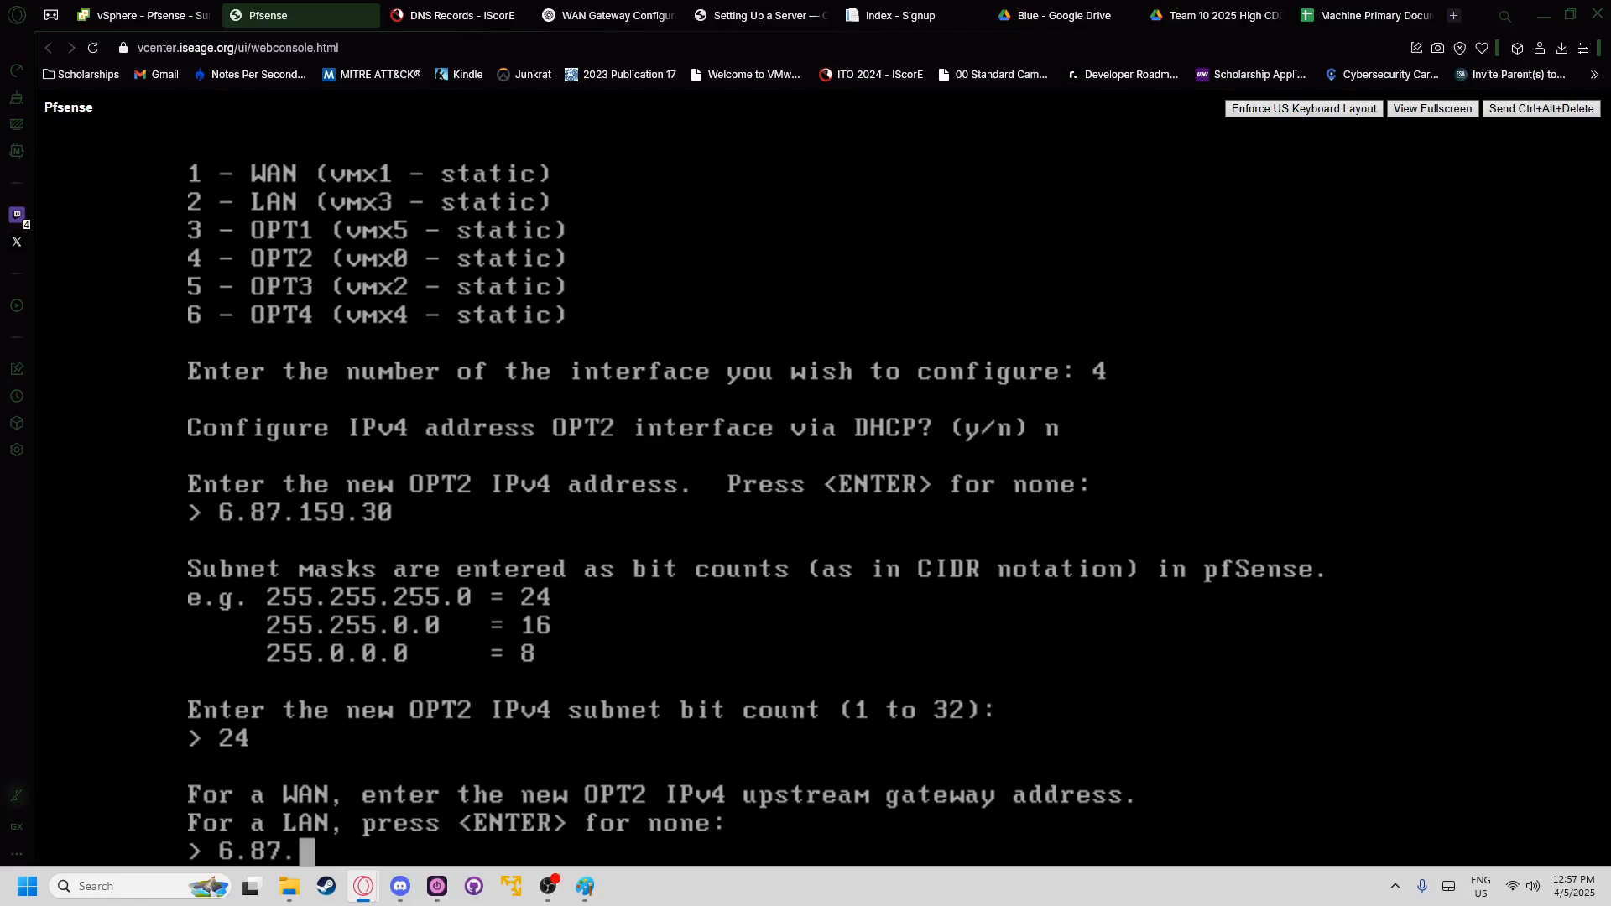
text(159.254)
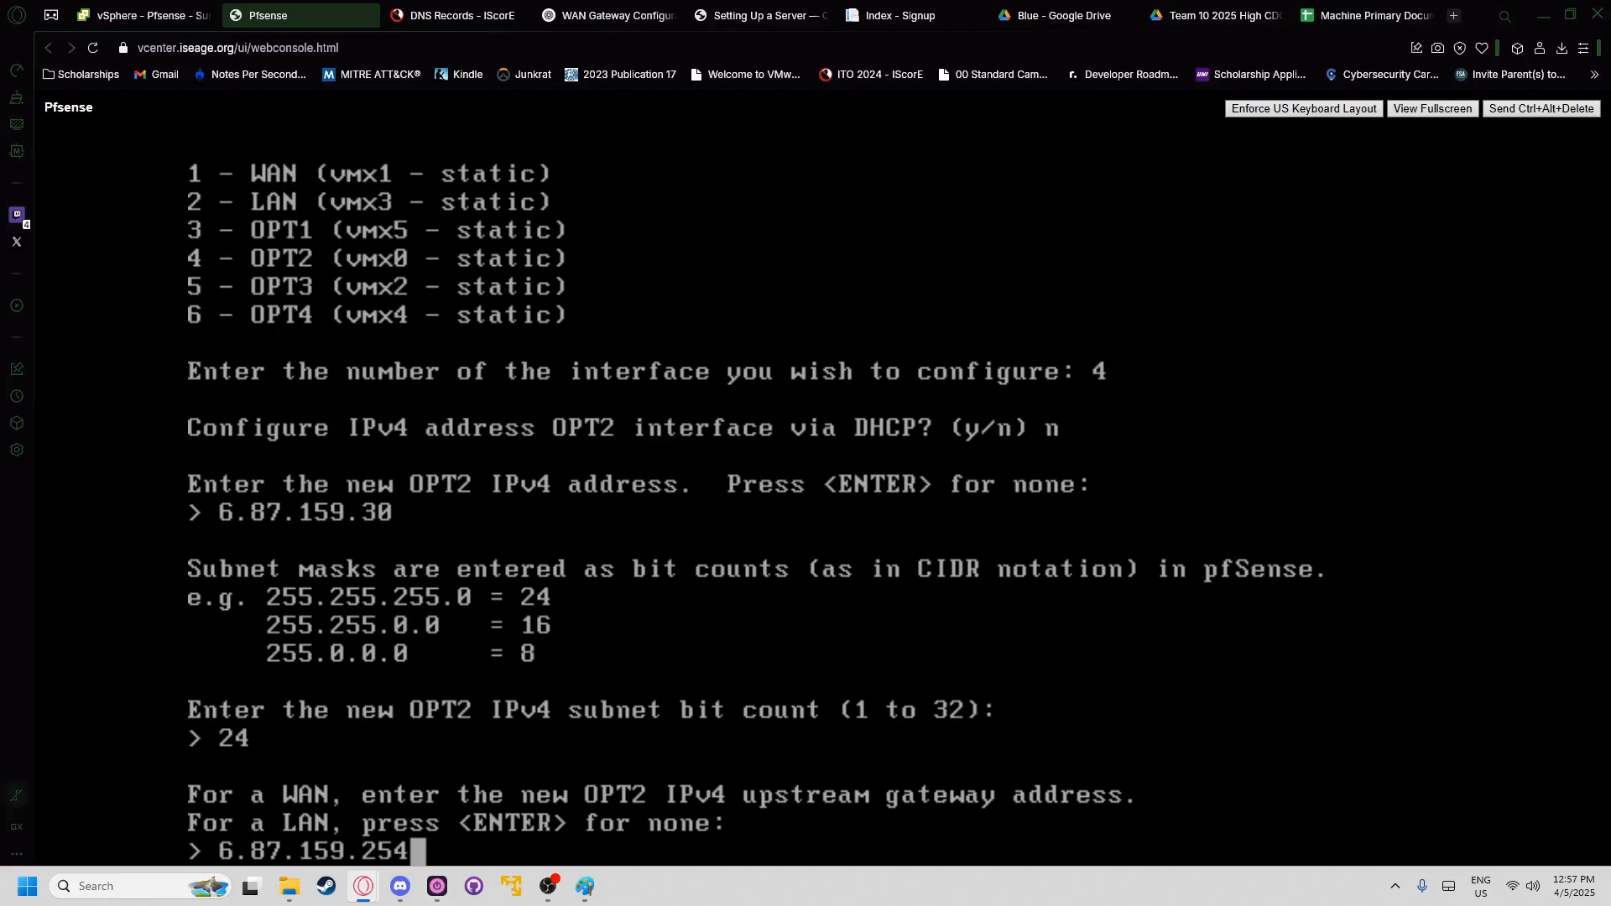
key(Return)
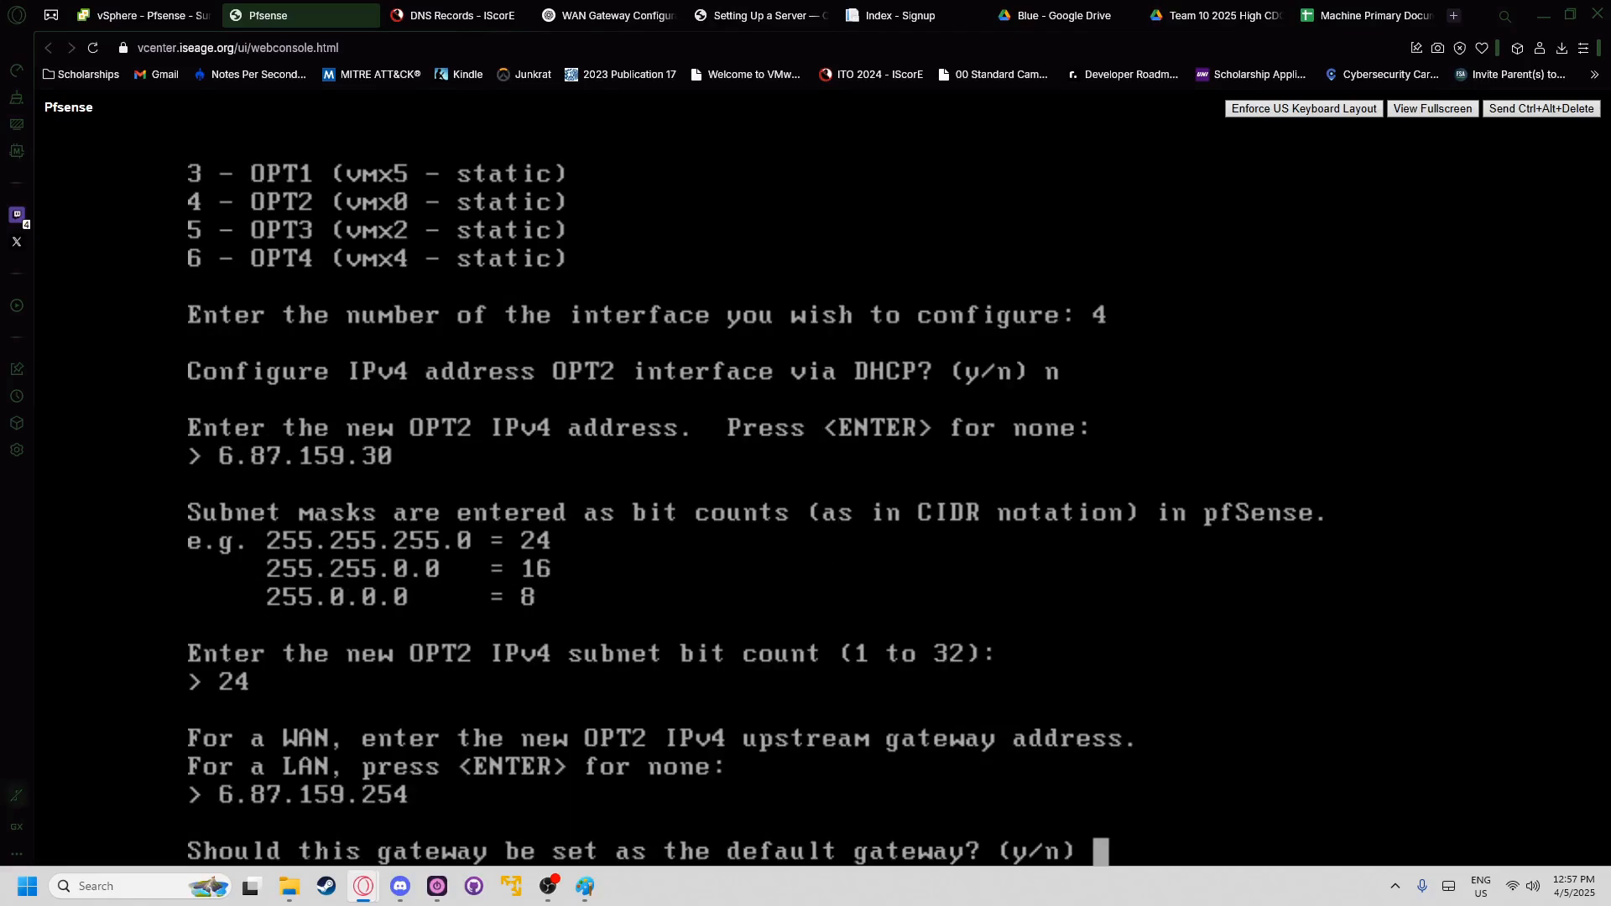
text(n)
key(Return)
- Answer n to DHCP6 for OPT2, leave its IPv6 address empty, decline the DHCP server and reverting to HTTP, and return to the console menu
key(Return)
text(n)
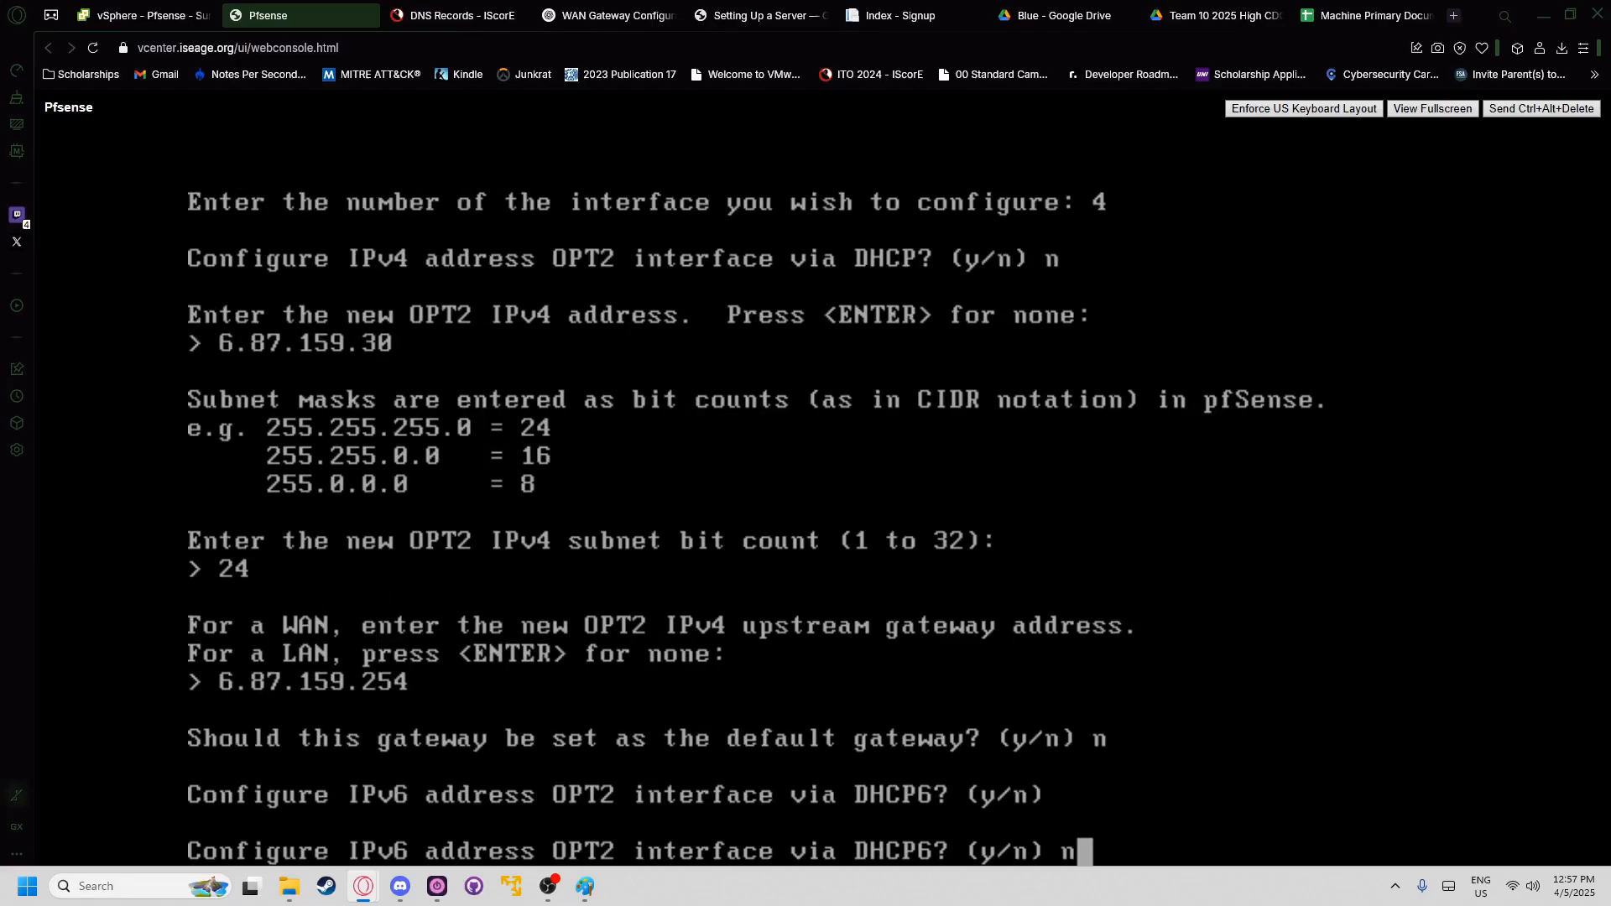
key(Return)
key(Return)
text(n)
key(Return)
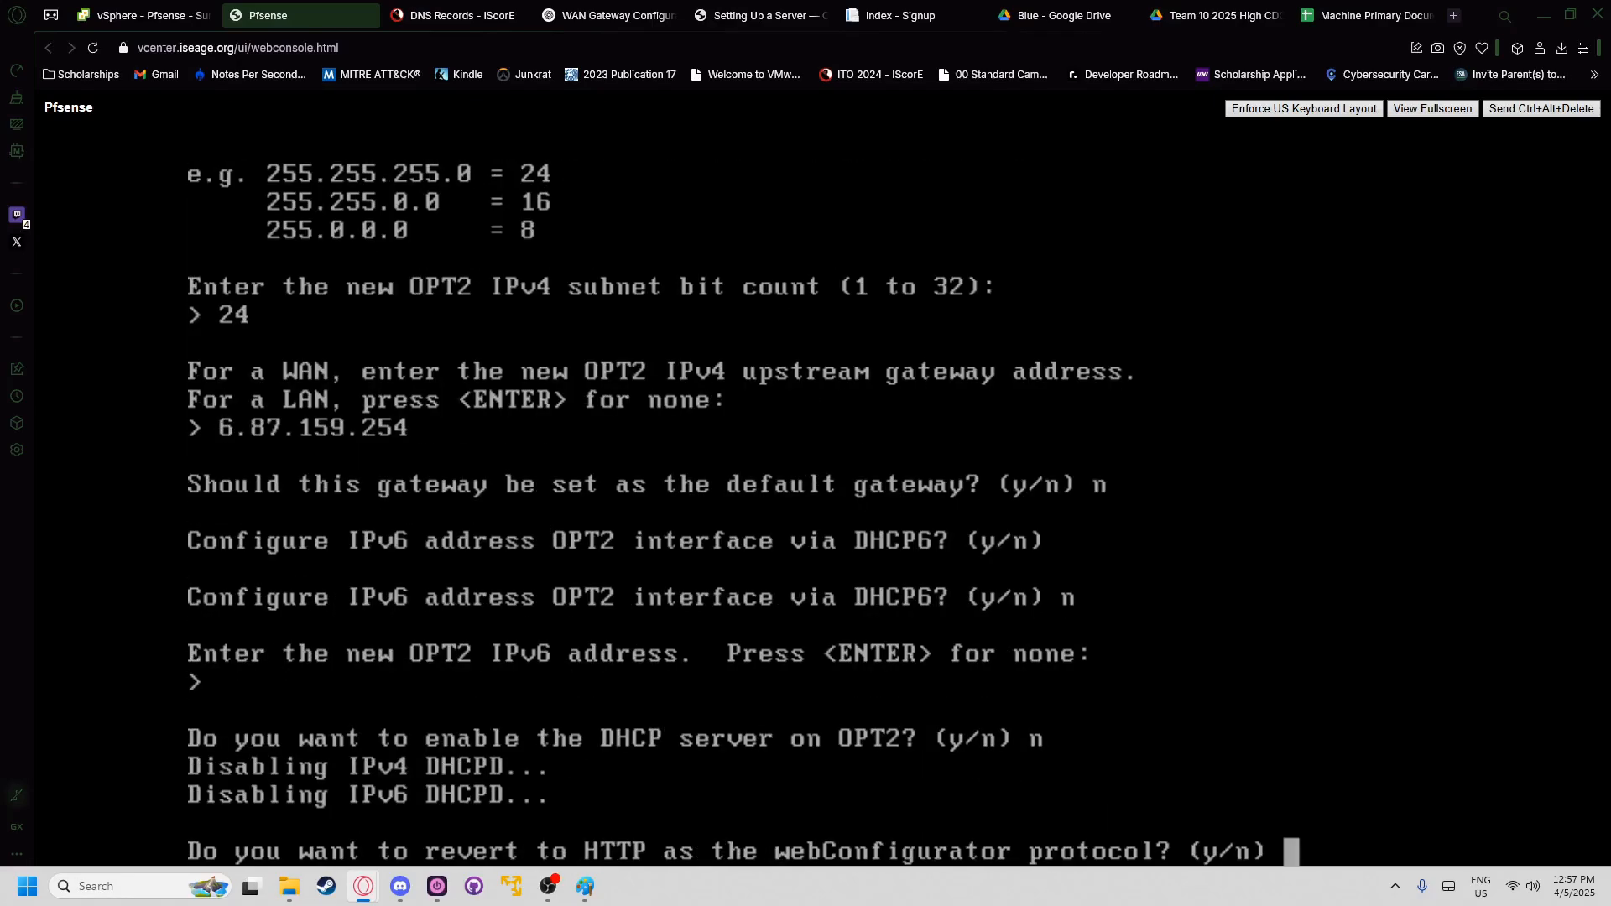
text(n)
key(Return)
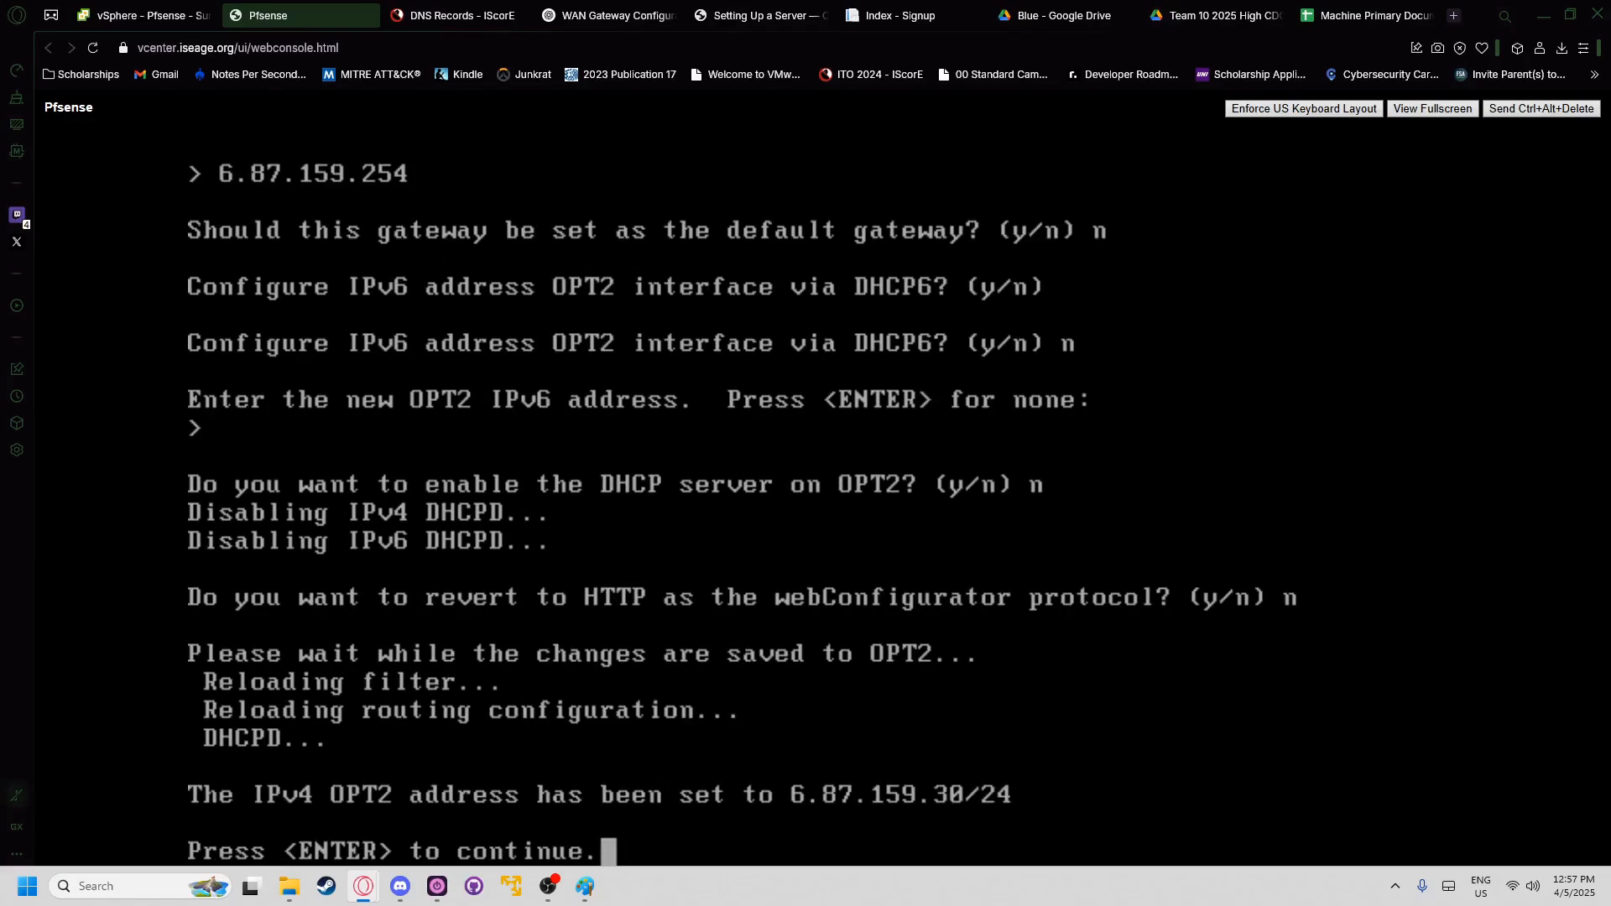
key(Return)
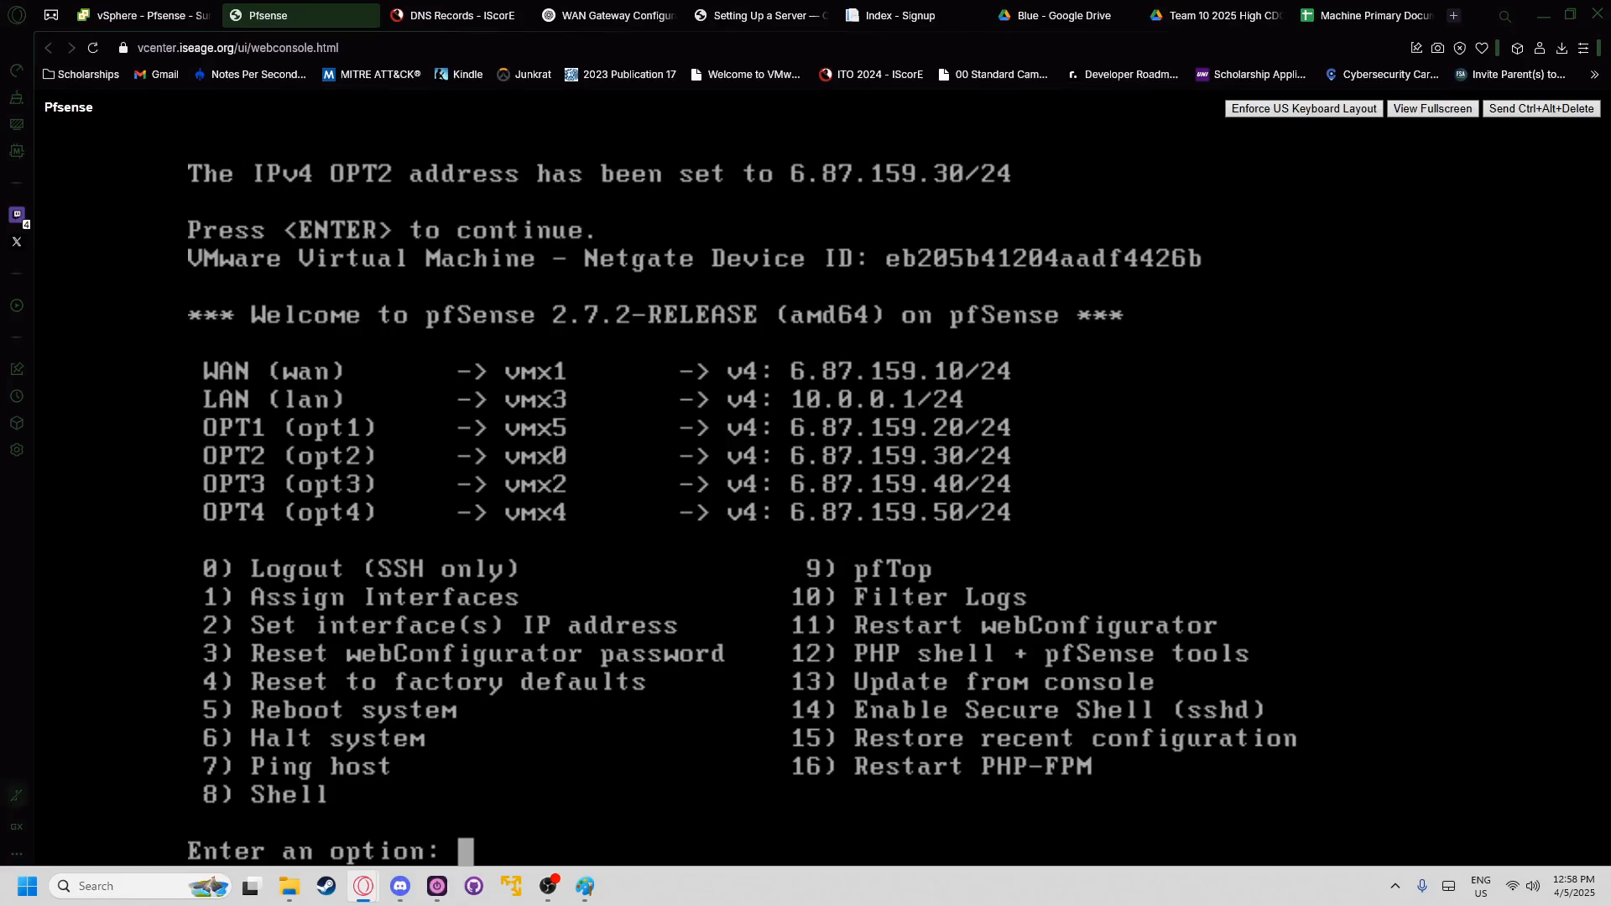
- Start setting the OPT3 interface's IP address and decline configuring its IPv4 address via DHCP with n
text(2)
key(Return)
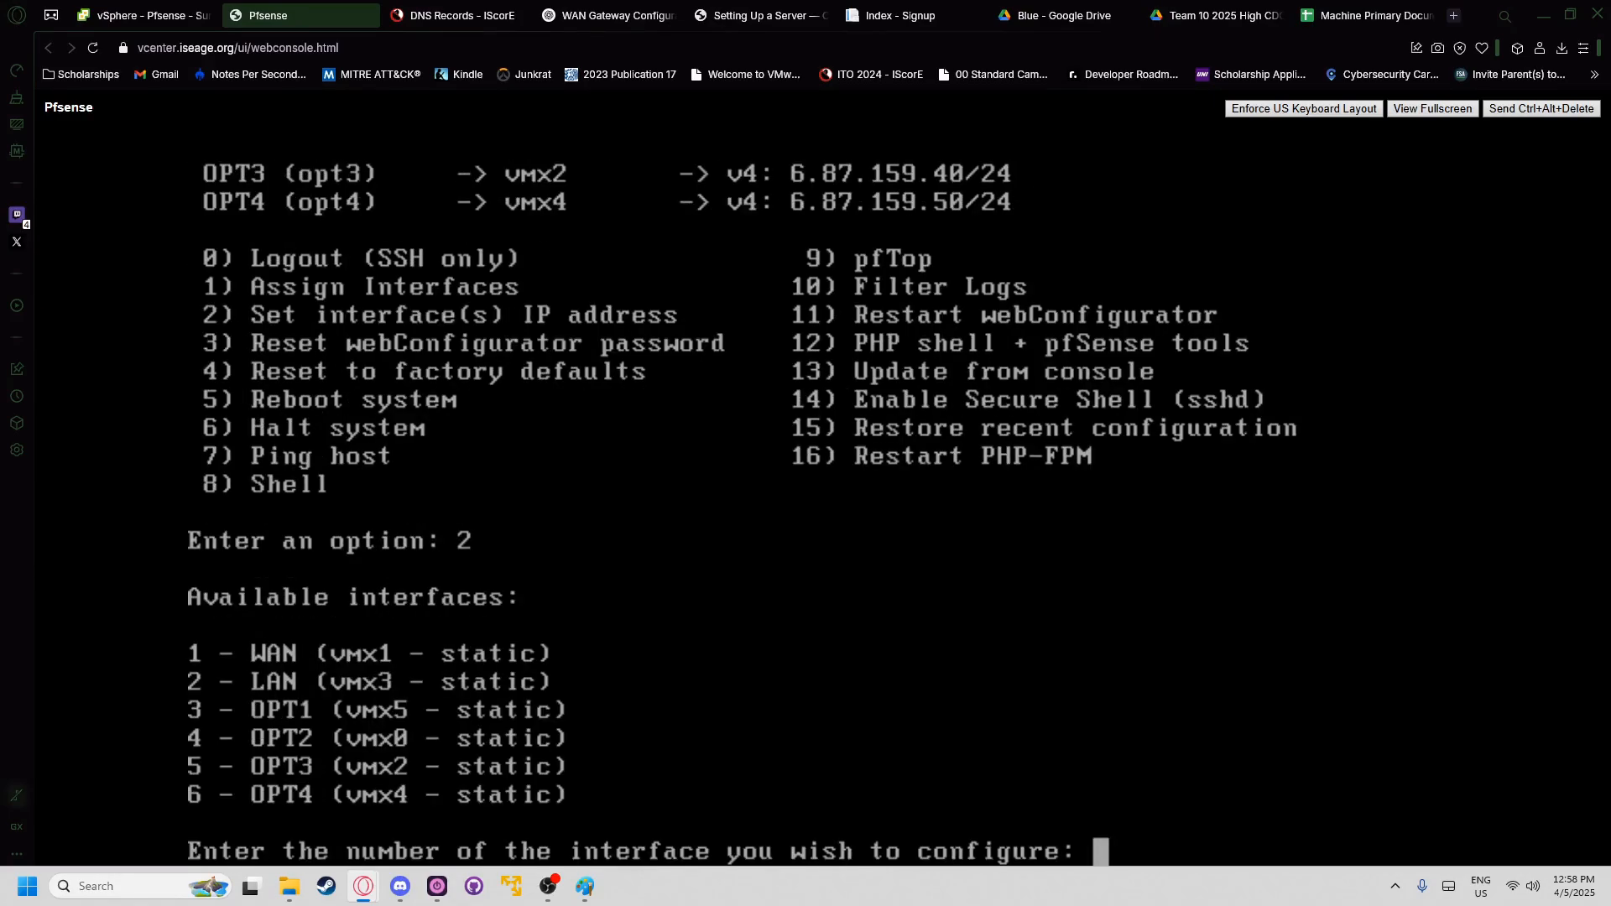
text(5)
key(Return)
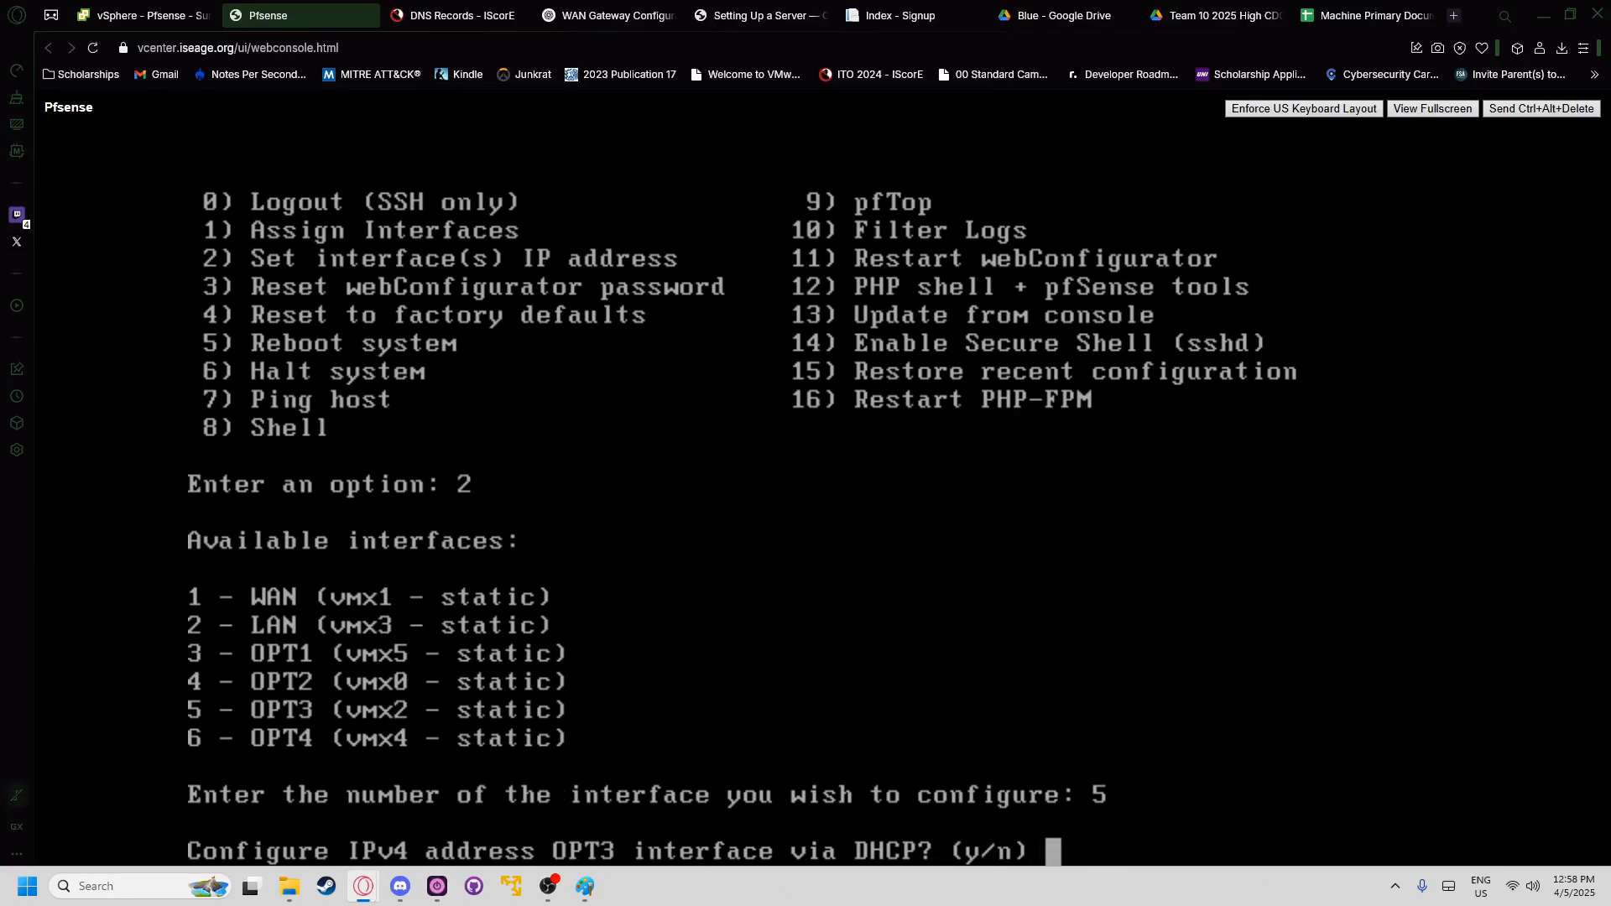
text(n)
key(Return)
- Look up the www record in the DNS records and give OPT3 the IPv4 address 6.87.159.40 with a subnet bit count of 24
text(6.87.)
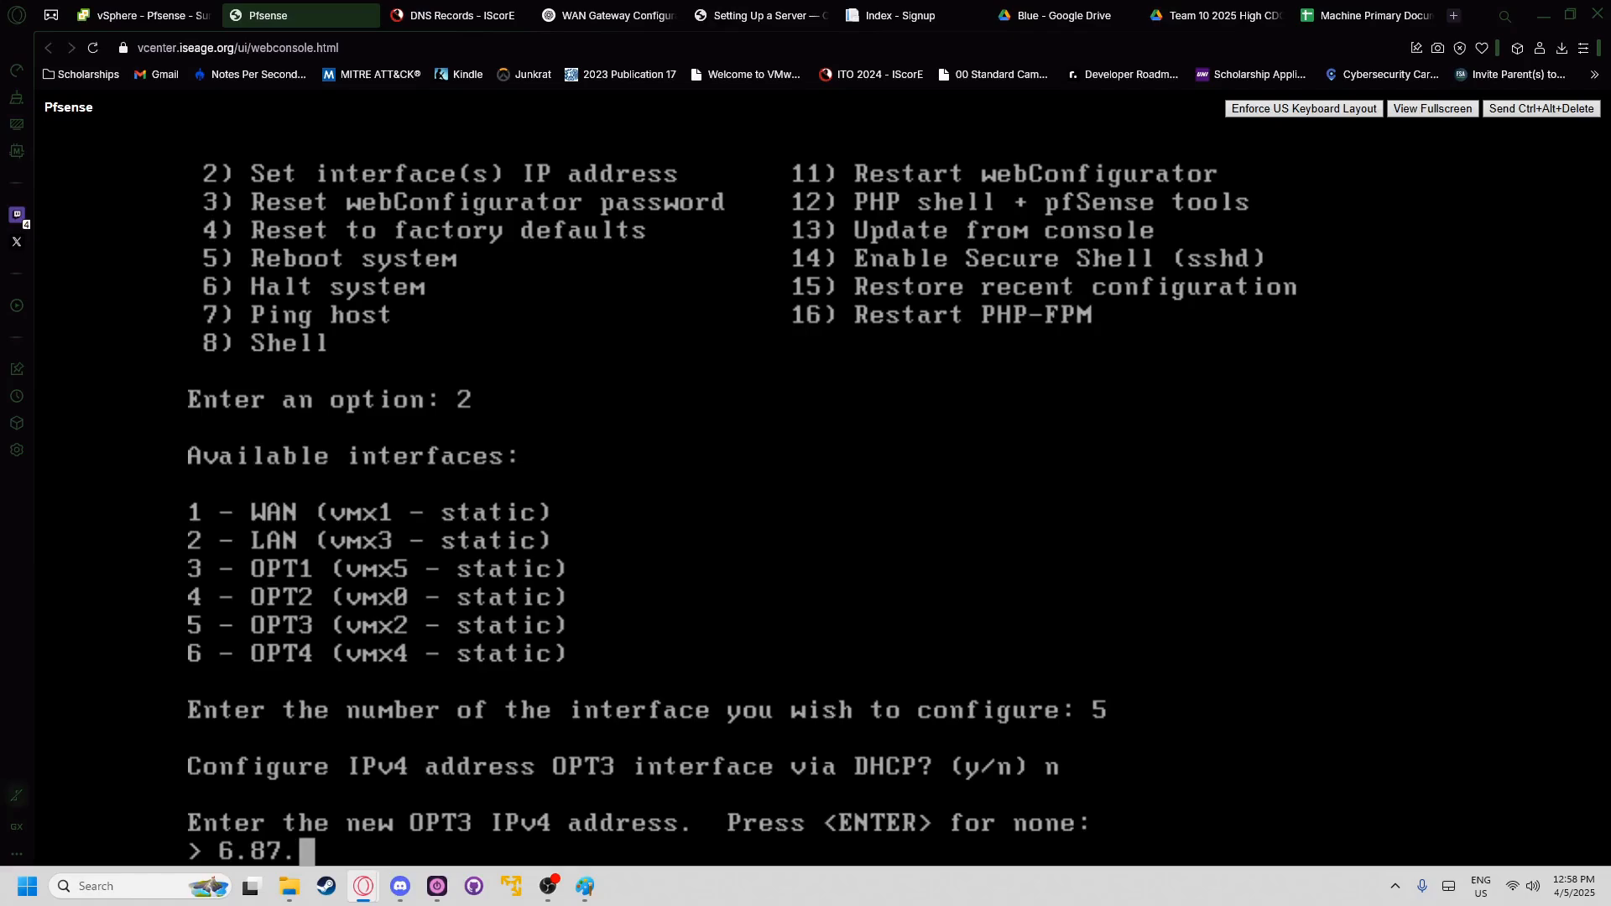
text(159)
click(510, 17)
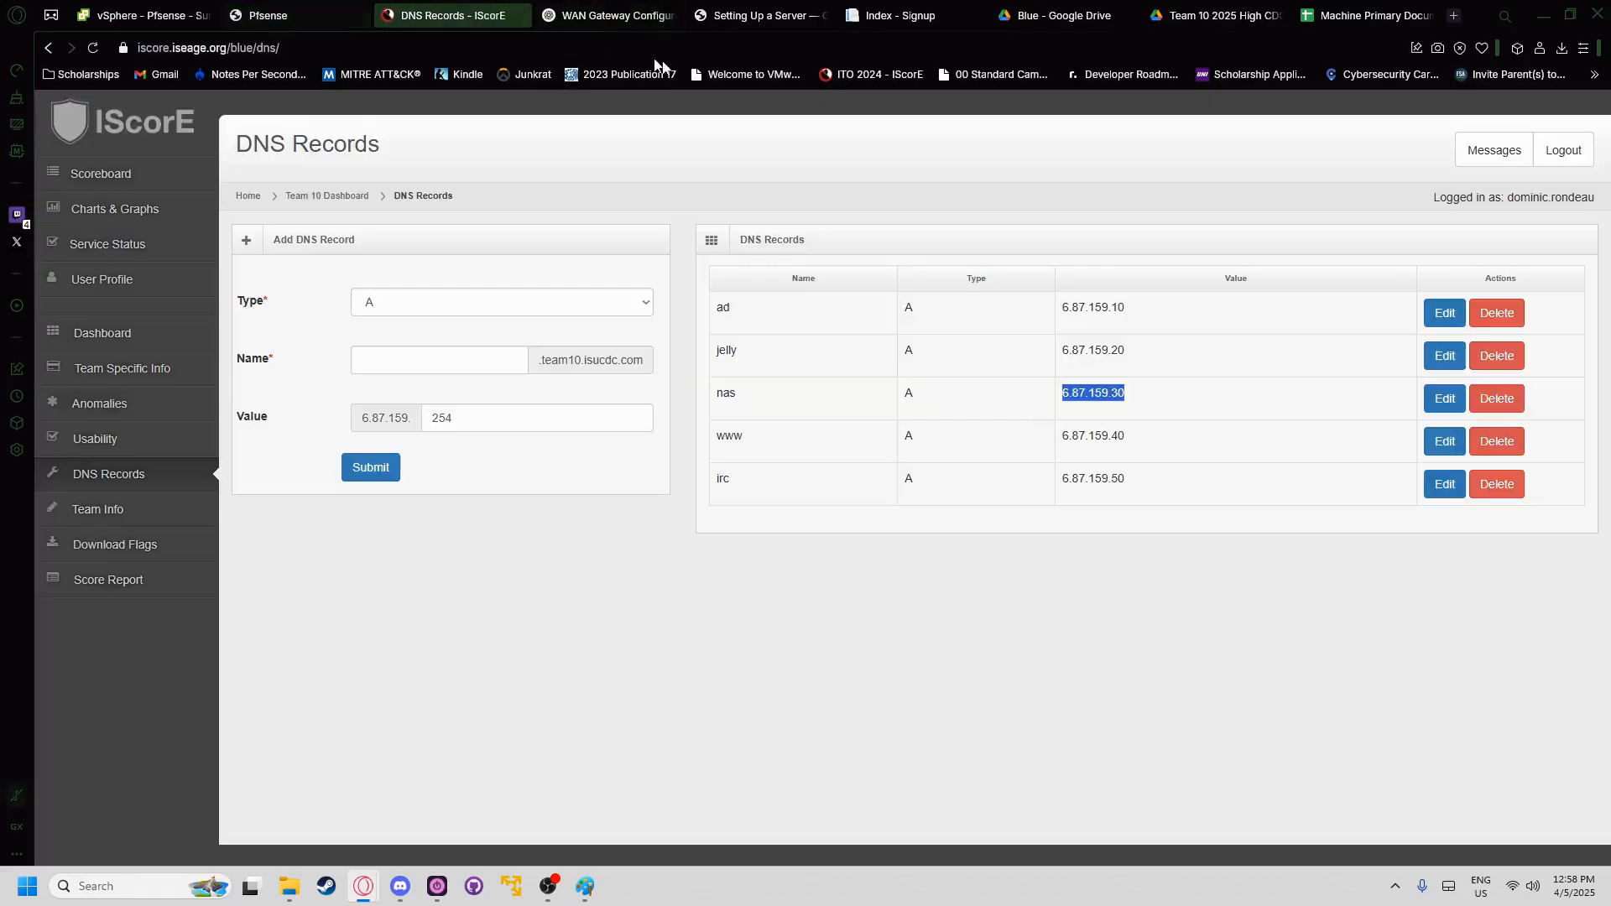
drag(1128, 441, 1059, 440)
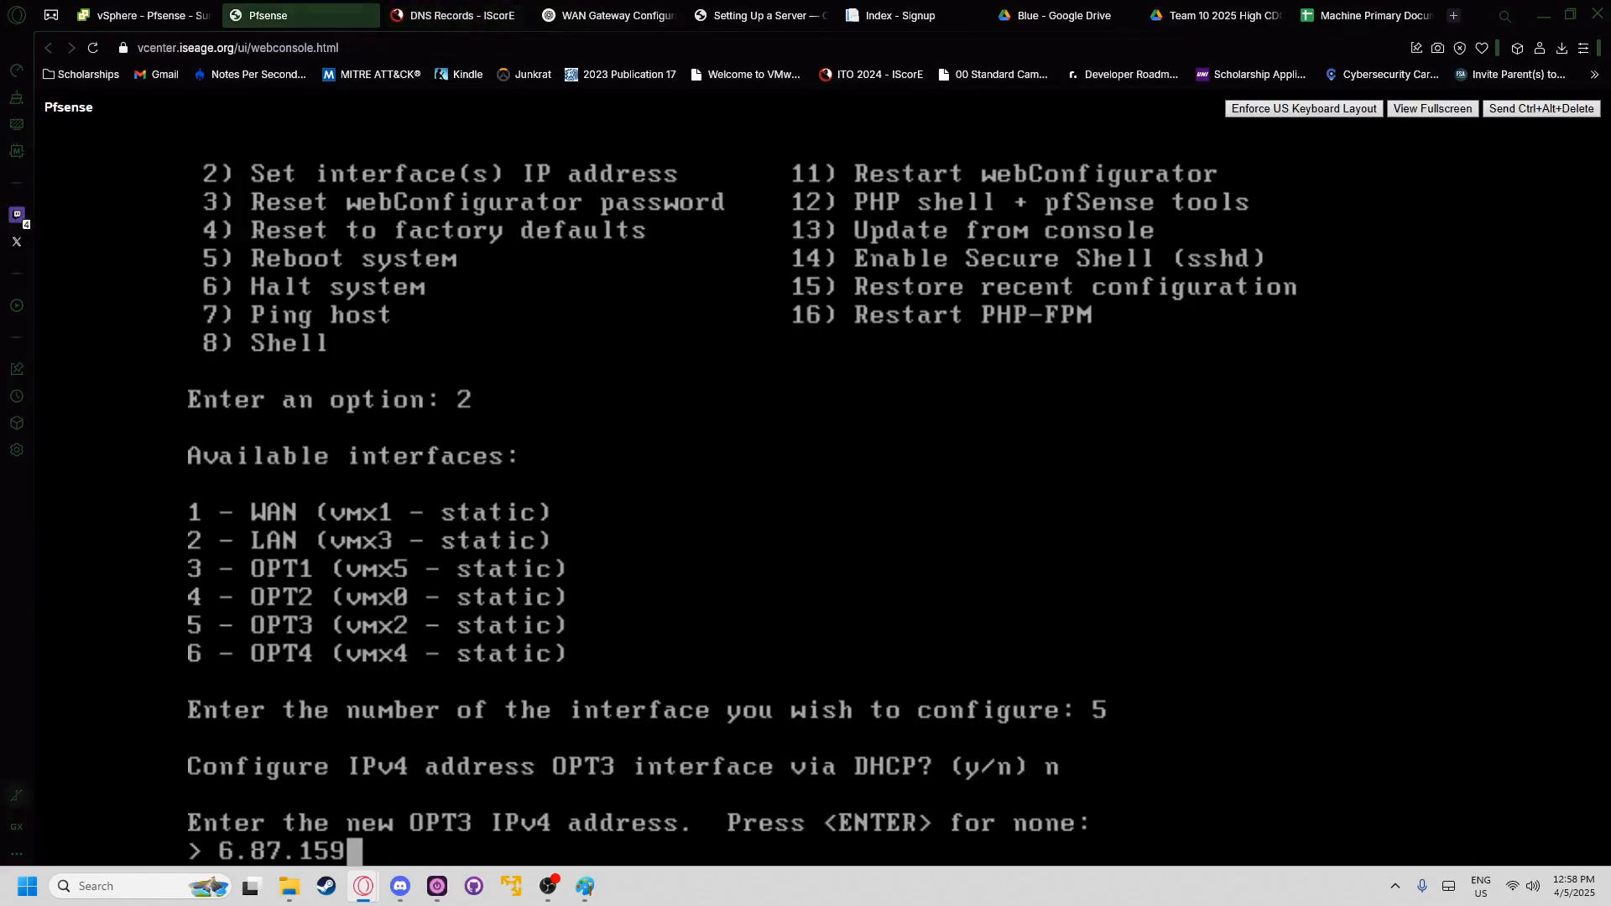
click(294, 15)
text(.40)
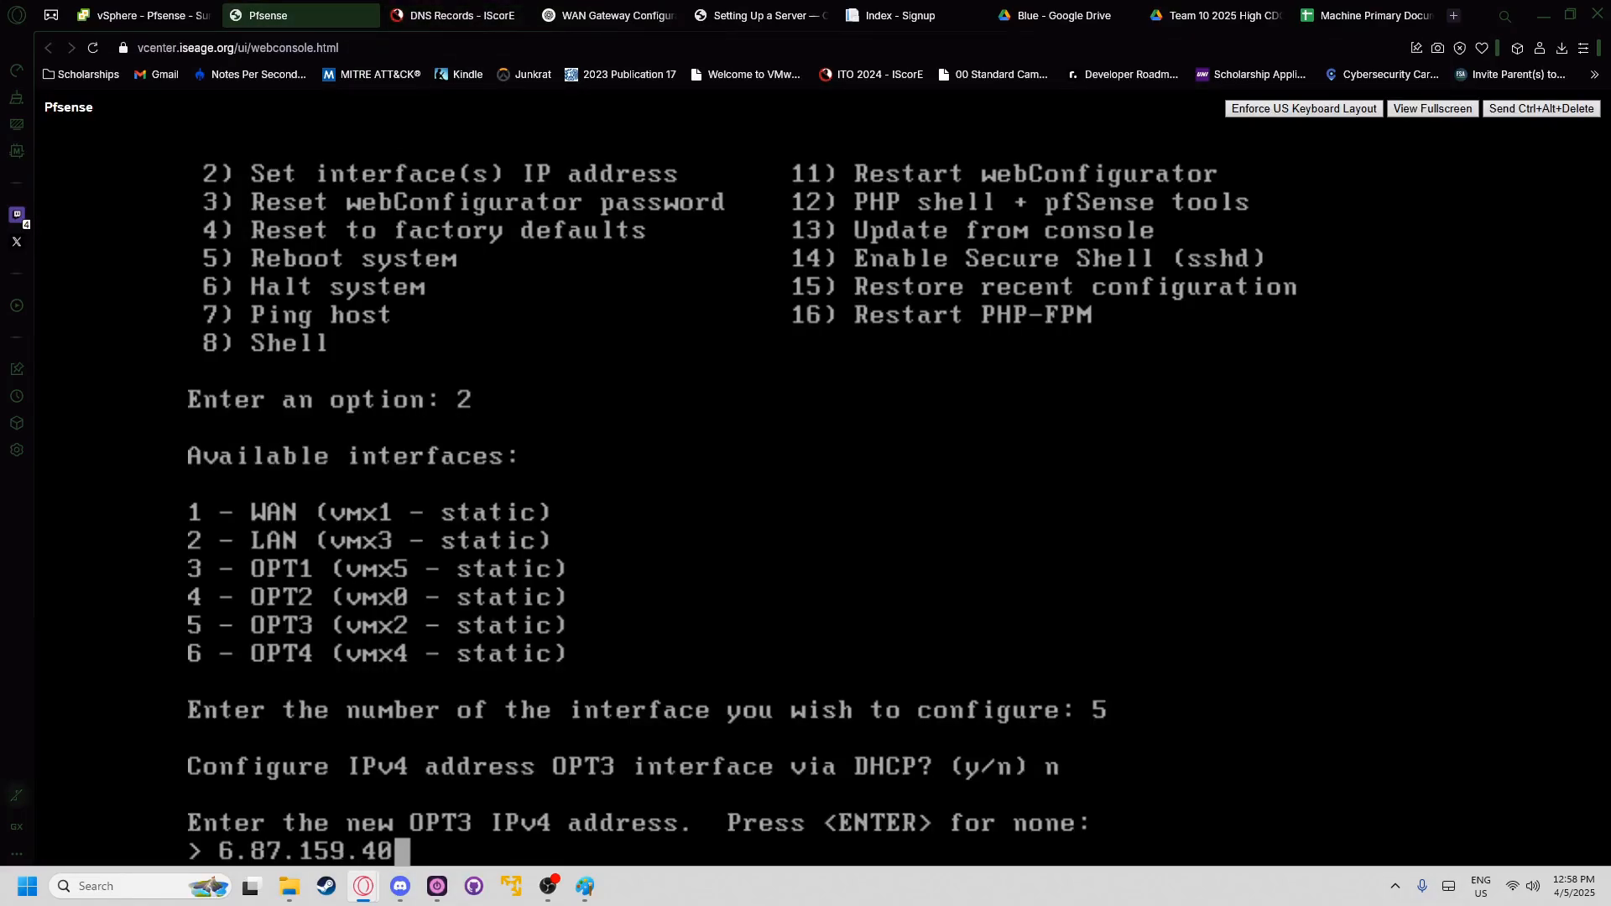
key(Return)
text(24)
key(Return)
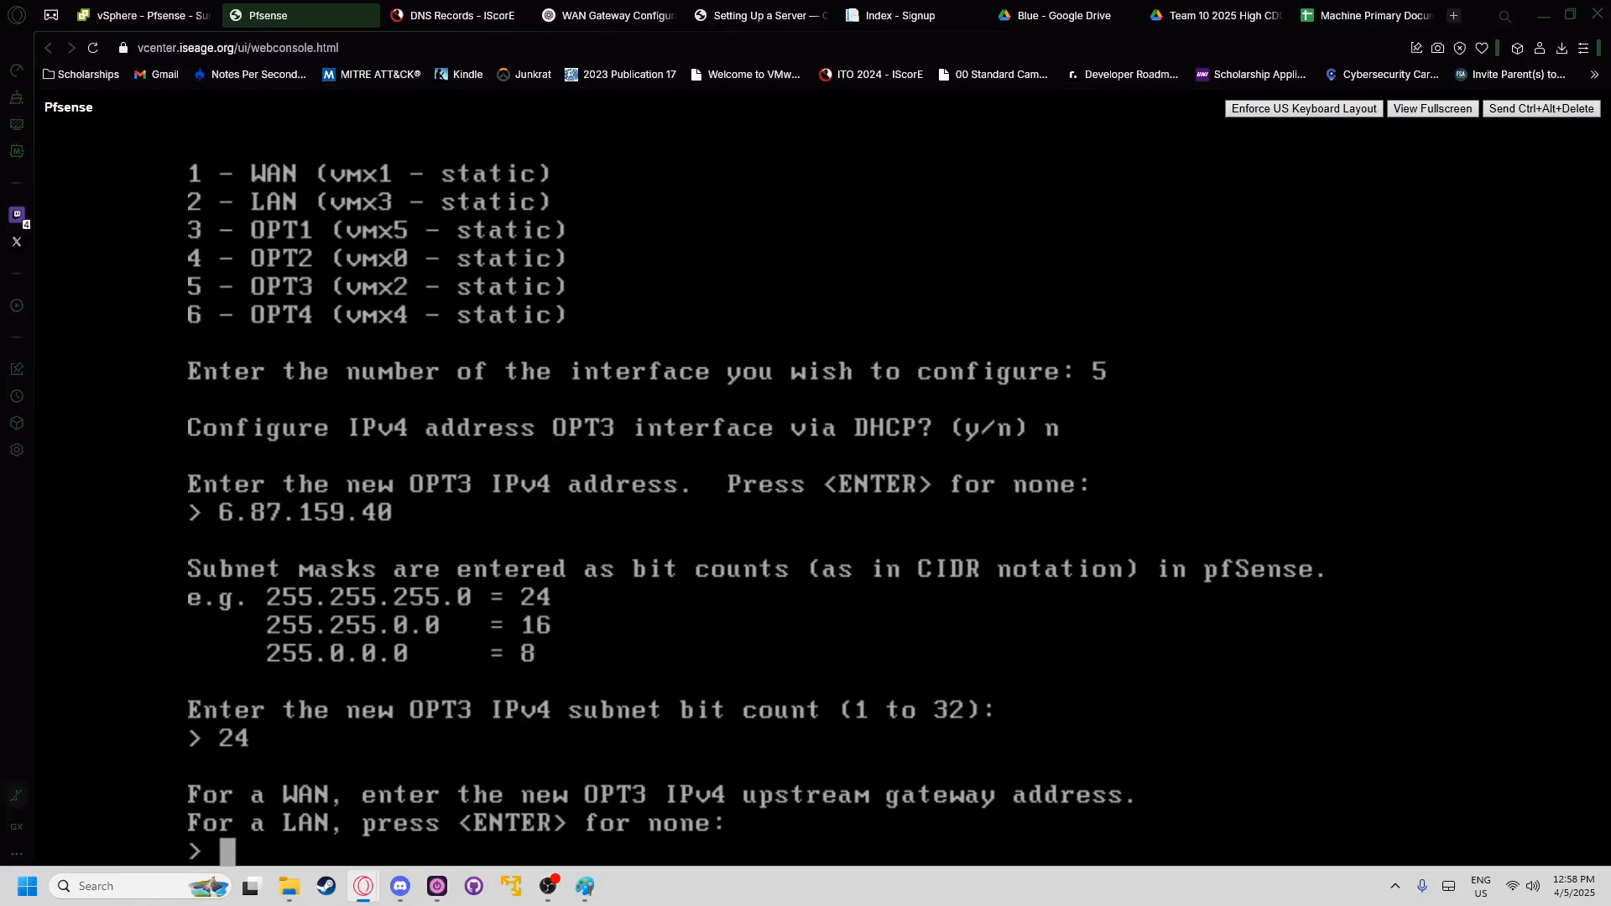
- Set OPT3's IPv4 upstream gateway to 6.87.159.254, checking it against the DNS Records page, and decline making it the default gateway with n
text(6.87.1)
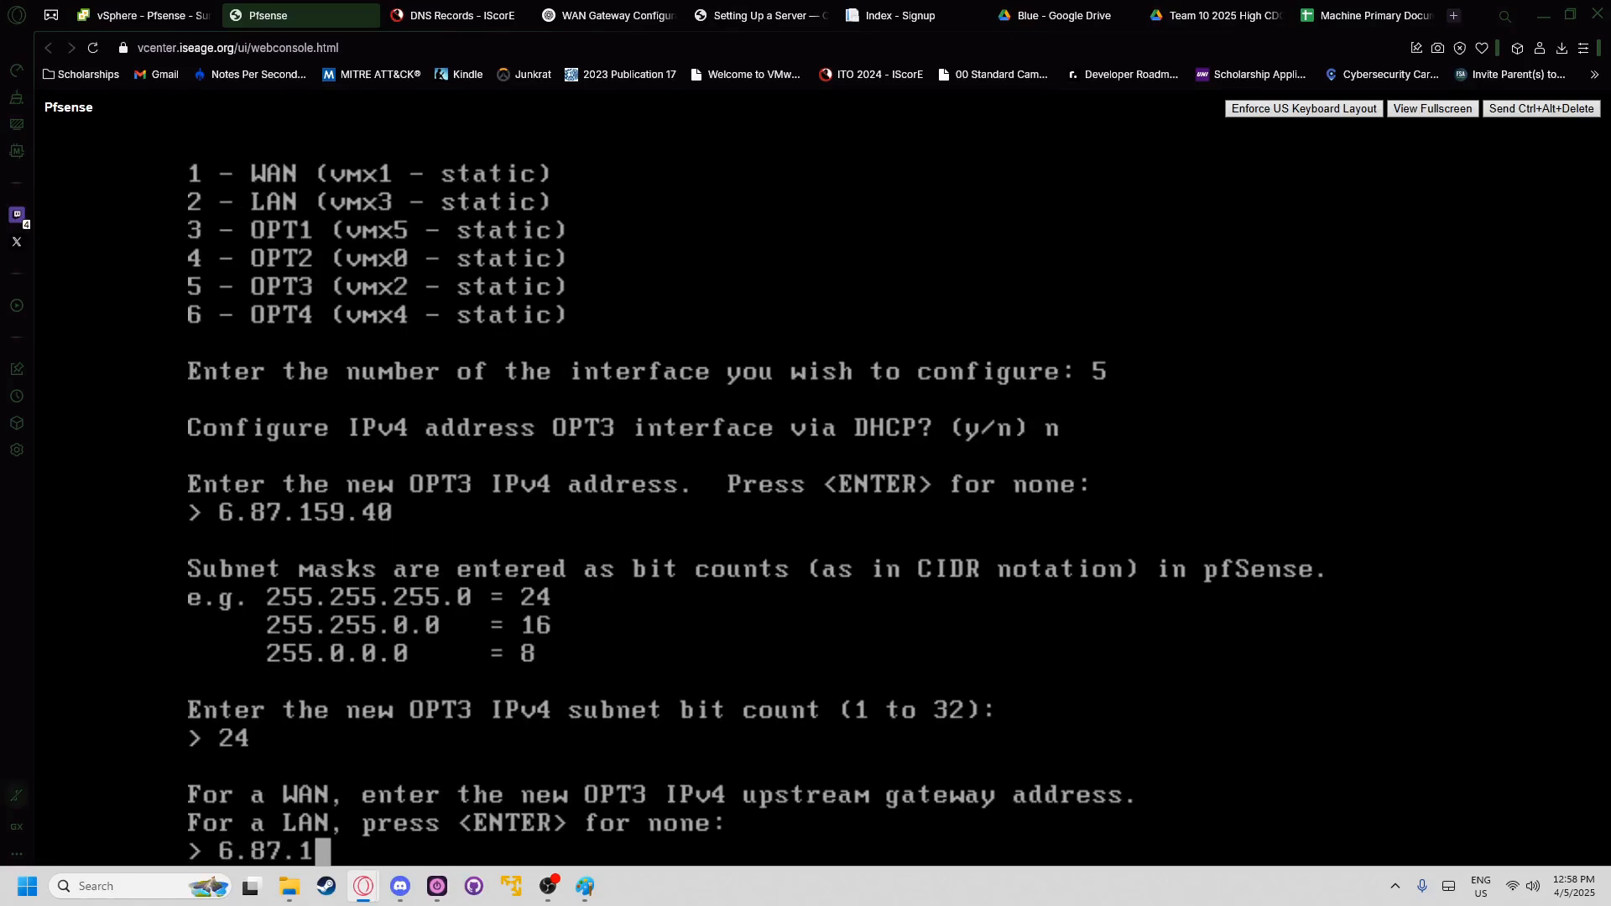
text(59.254)
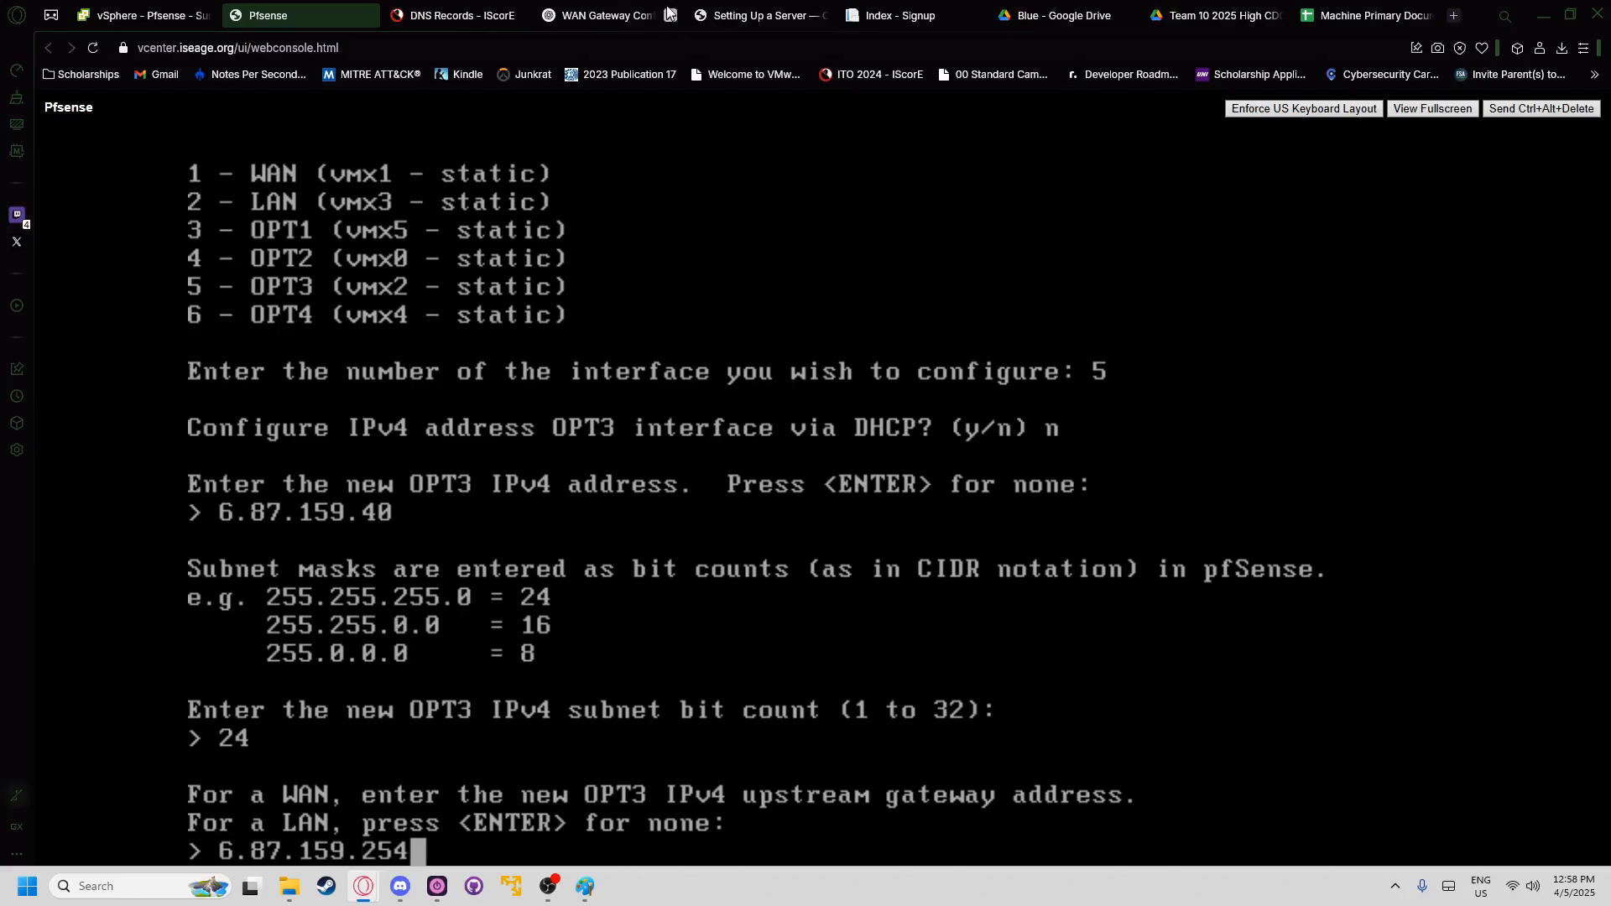
click(457, 15)
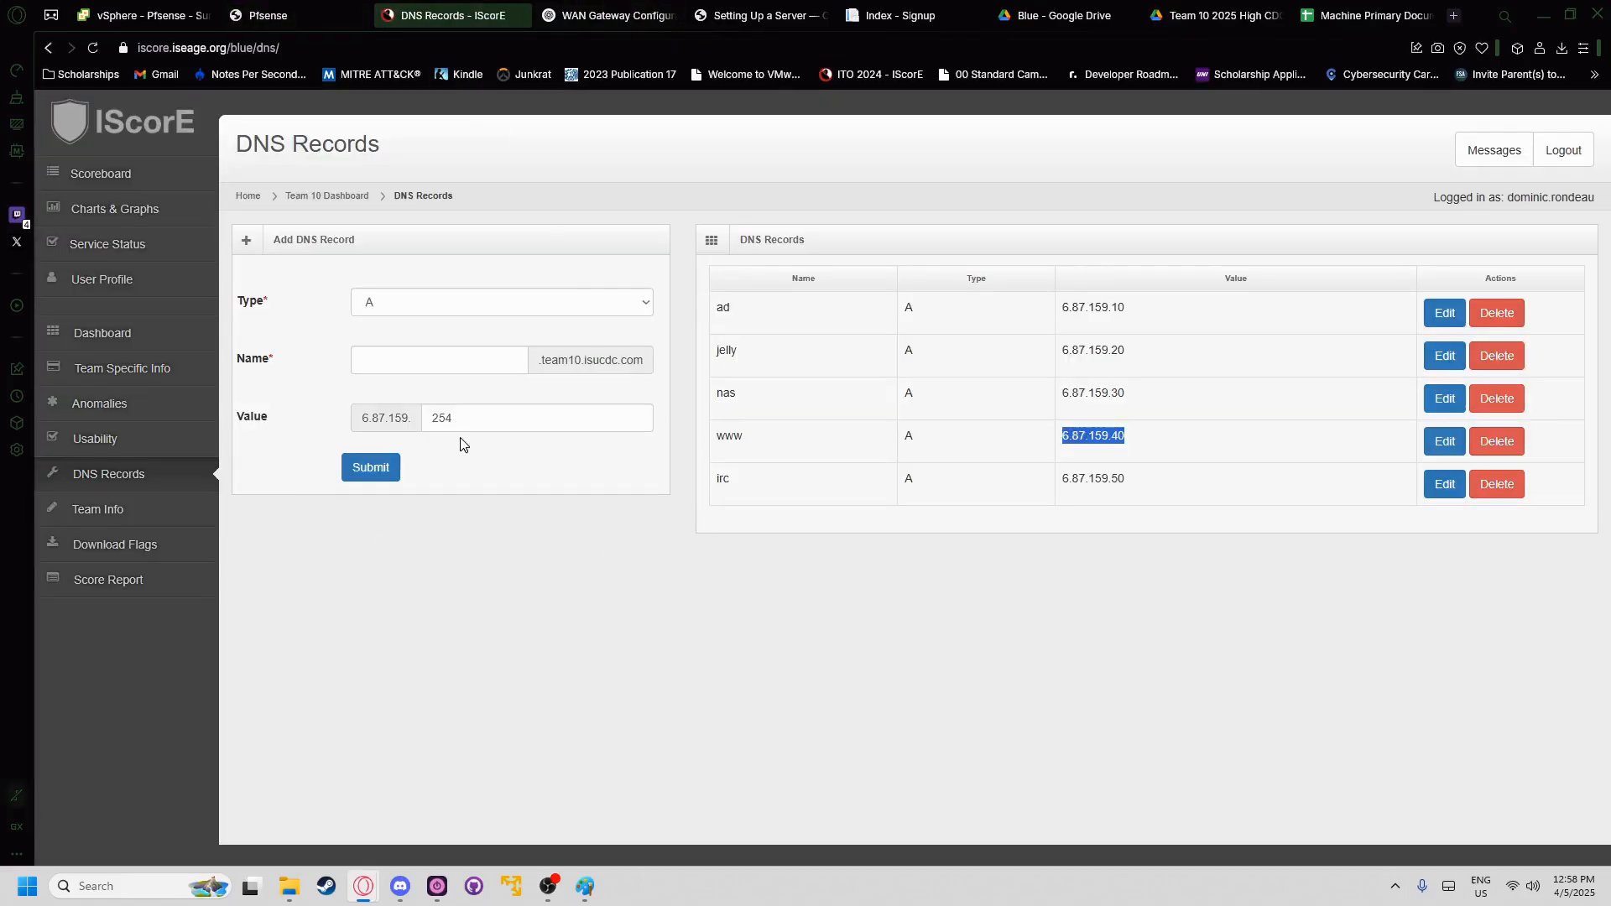
click(277, 15)
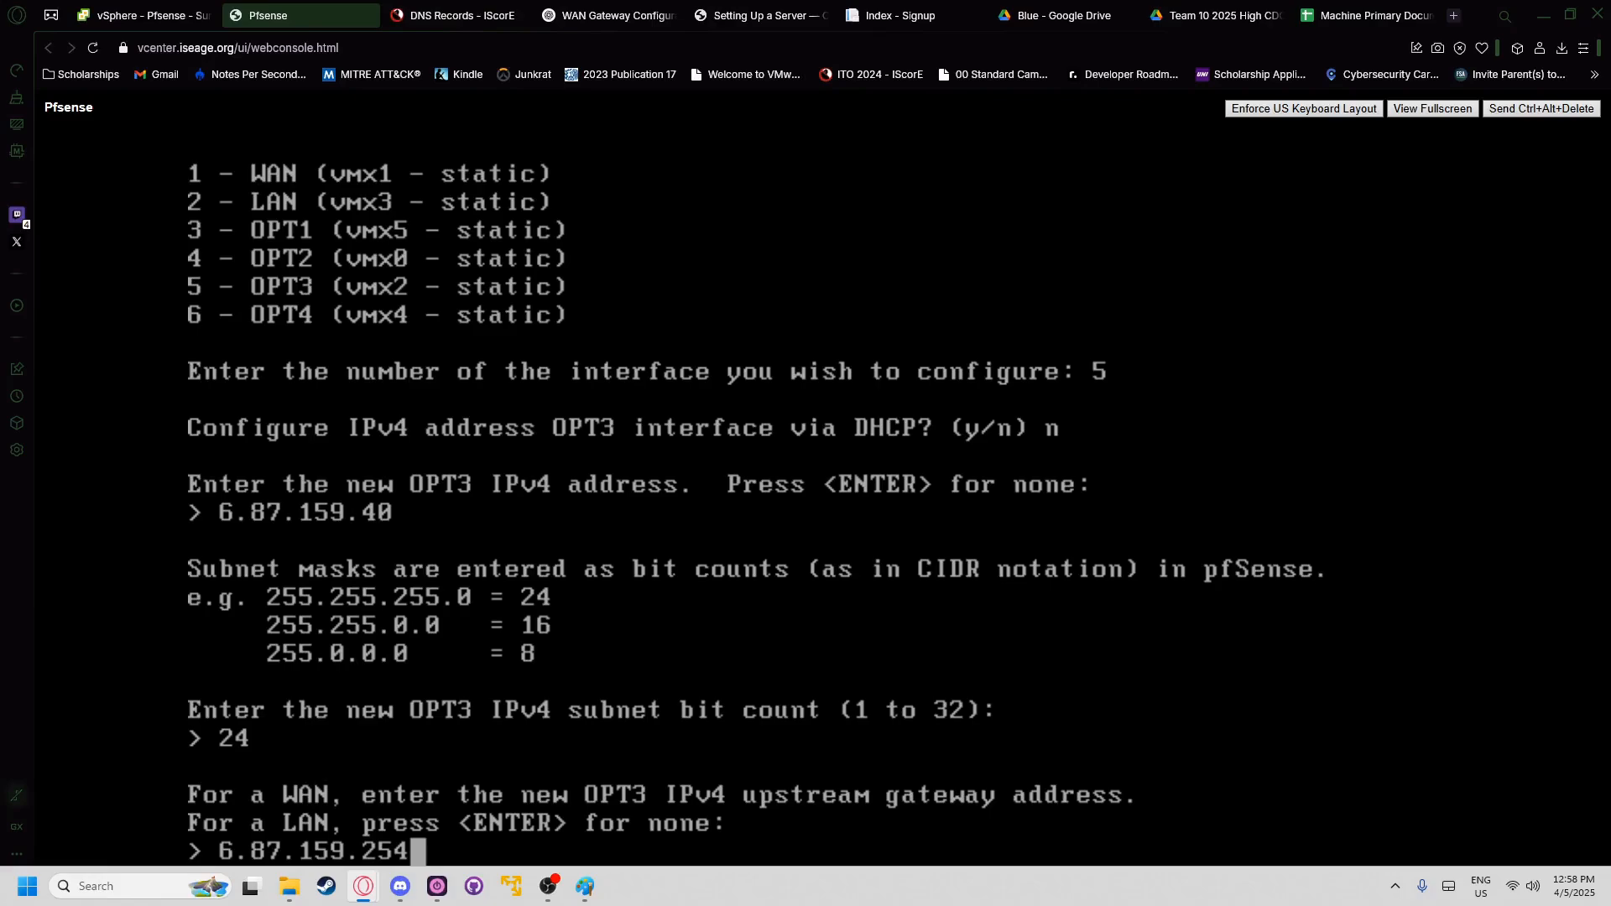
key(Return)
text(n)
key(Return)
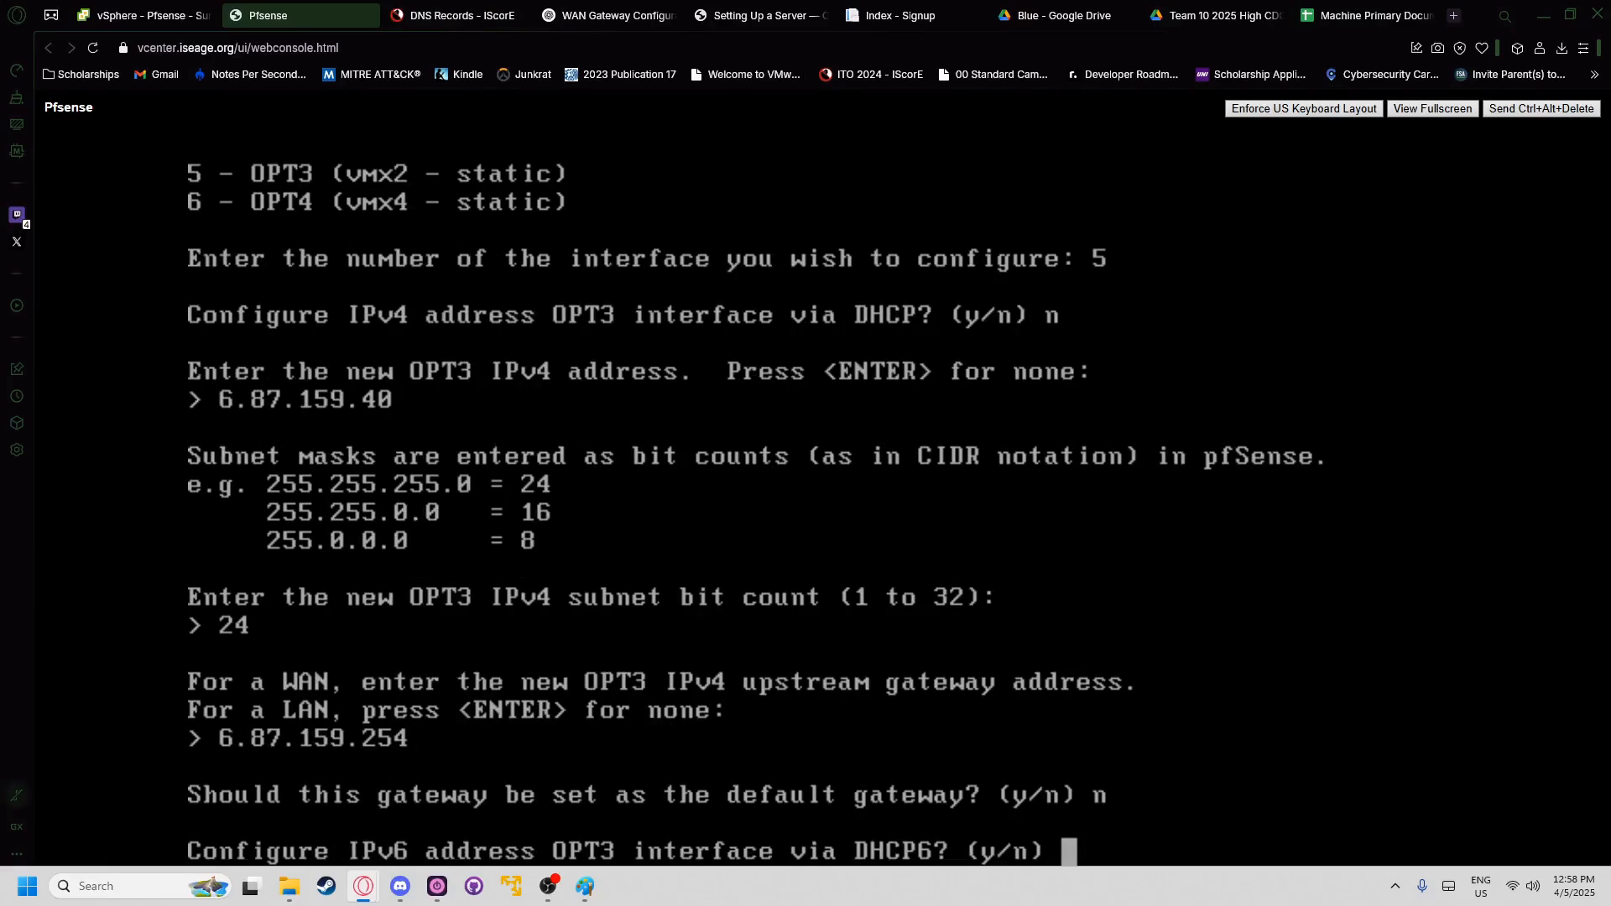
- Answer n to DHCP6 for OPT3, leave its IPv6 address empty, decline the DHCP server and reverting to HTTP, and return to the console menu
text(n)
key(Return)
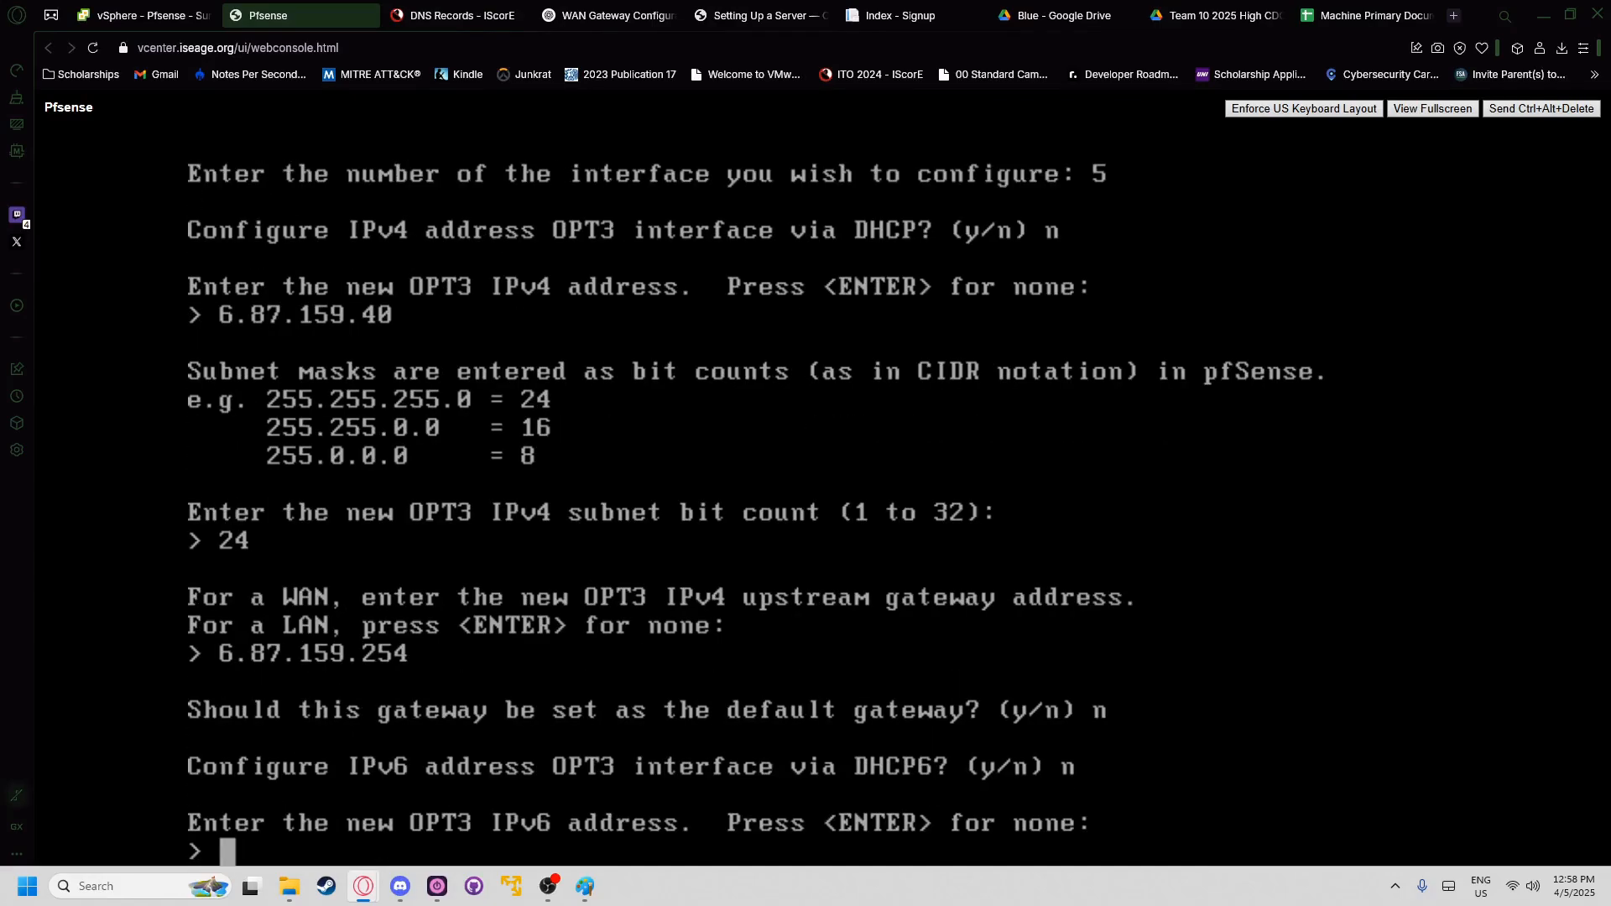
key(Return)
text(n)
key(Return)
text(n)
key(Return)
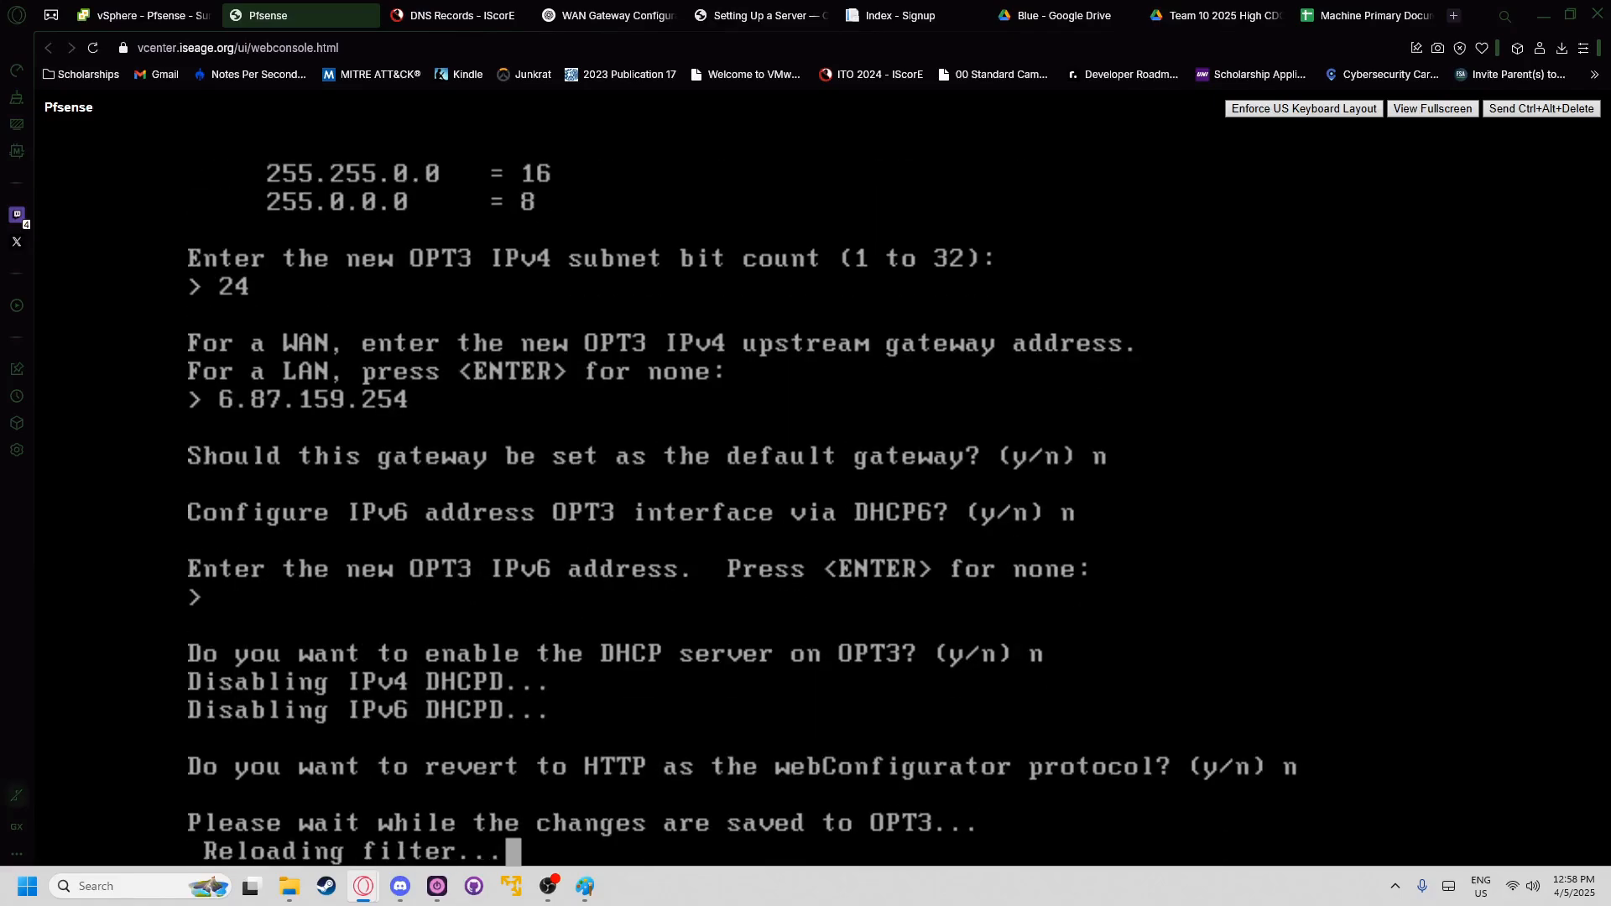
key(Return)
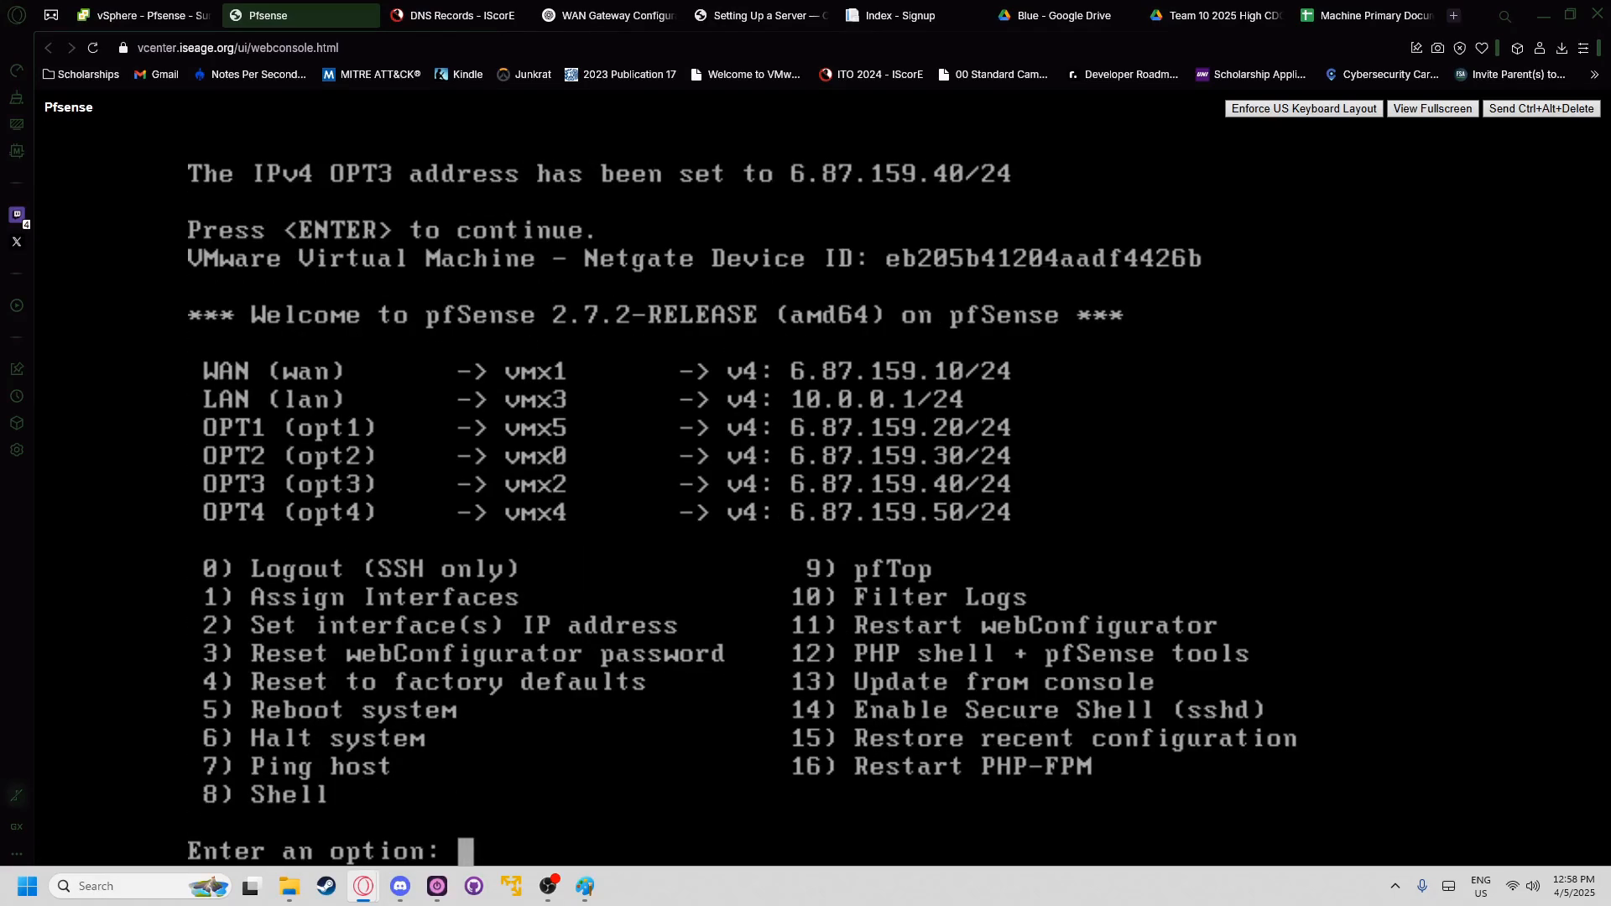
- Start setting the OPT4 interface's IP address and decline configuring its IPv4 address via DHCP with n
text(2)
key(Return)
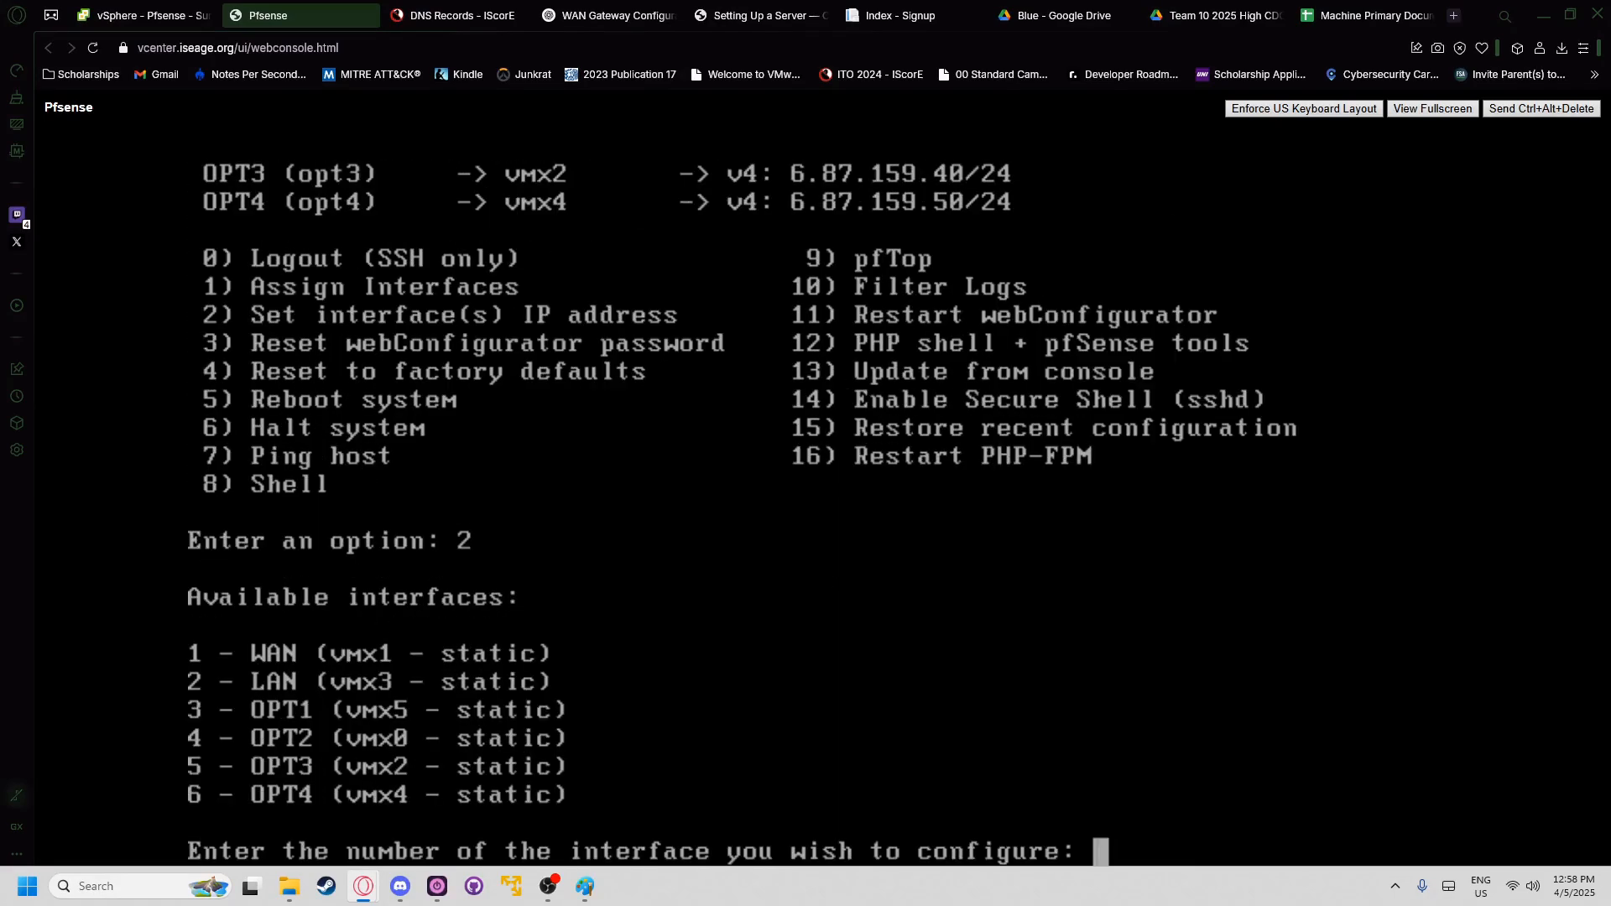
text(6)
key(Return)
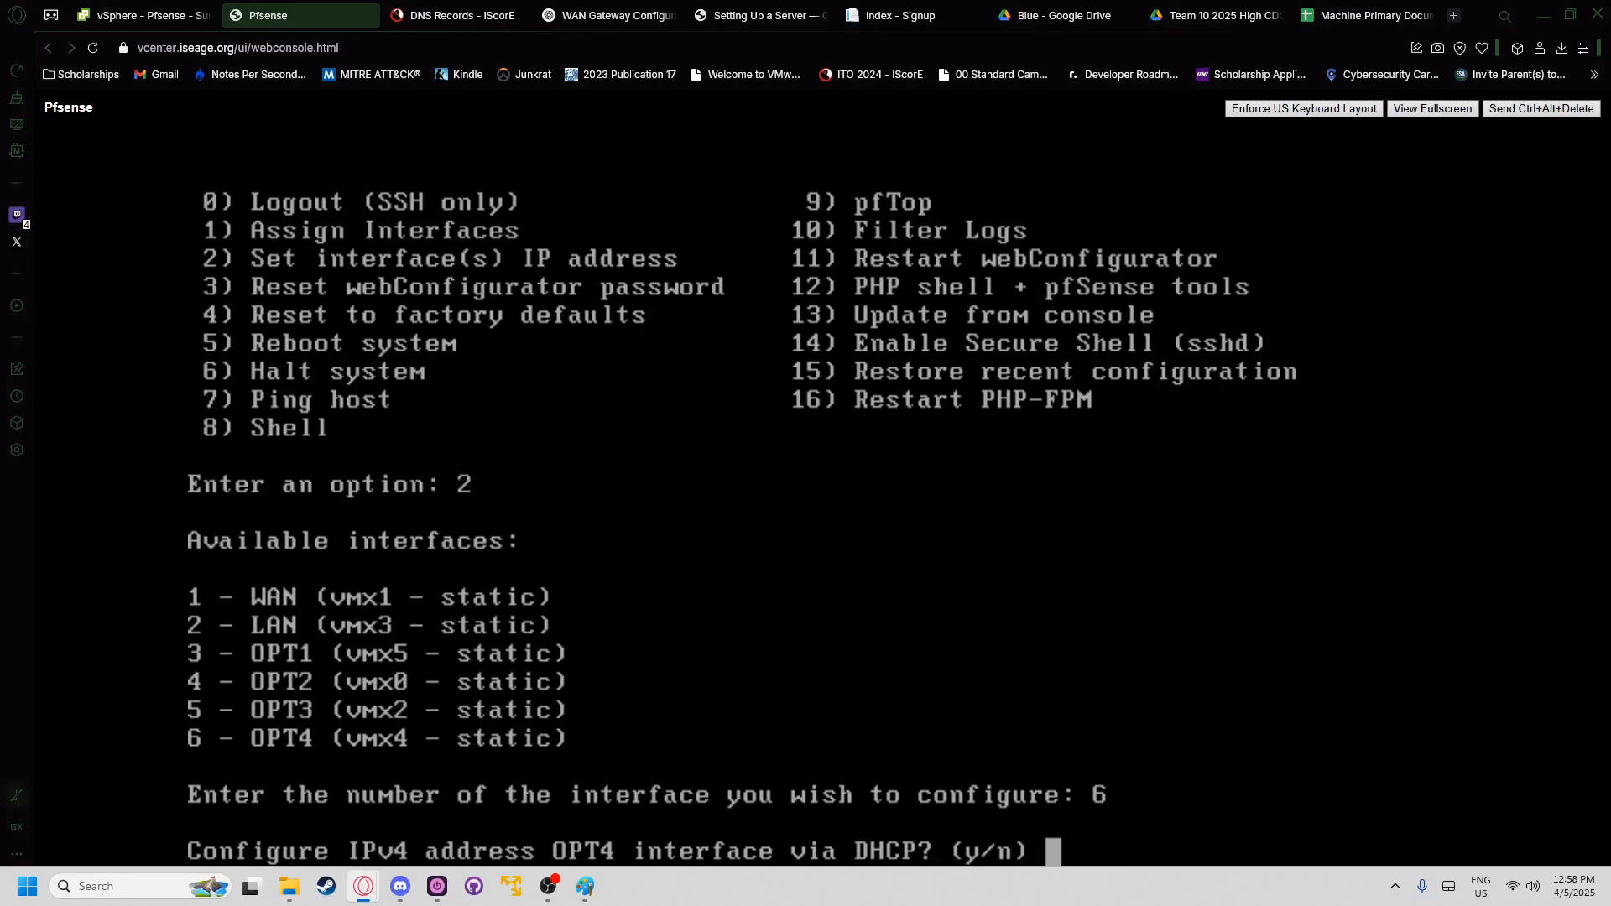
text(n)
key(Return)
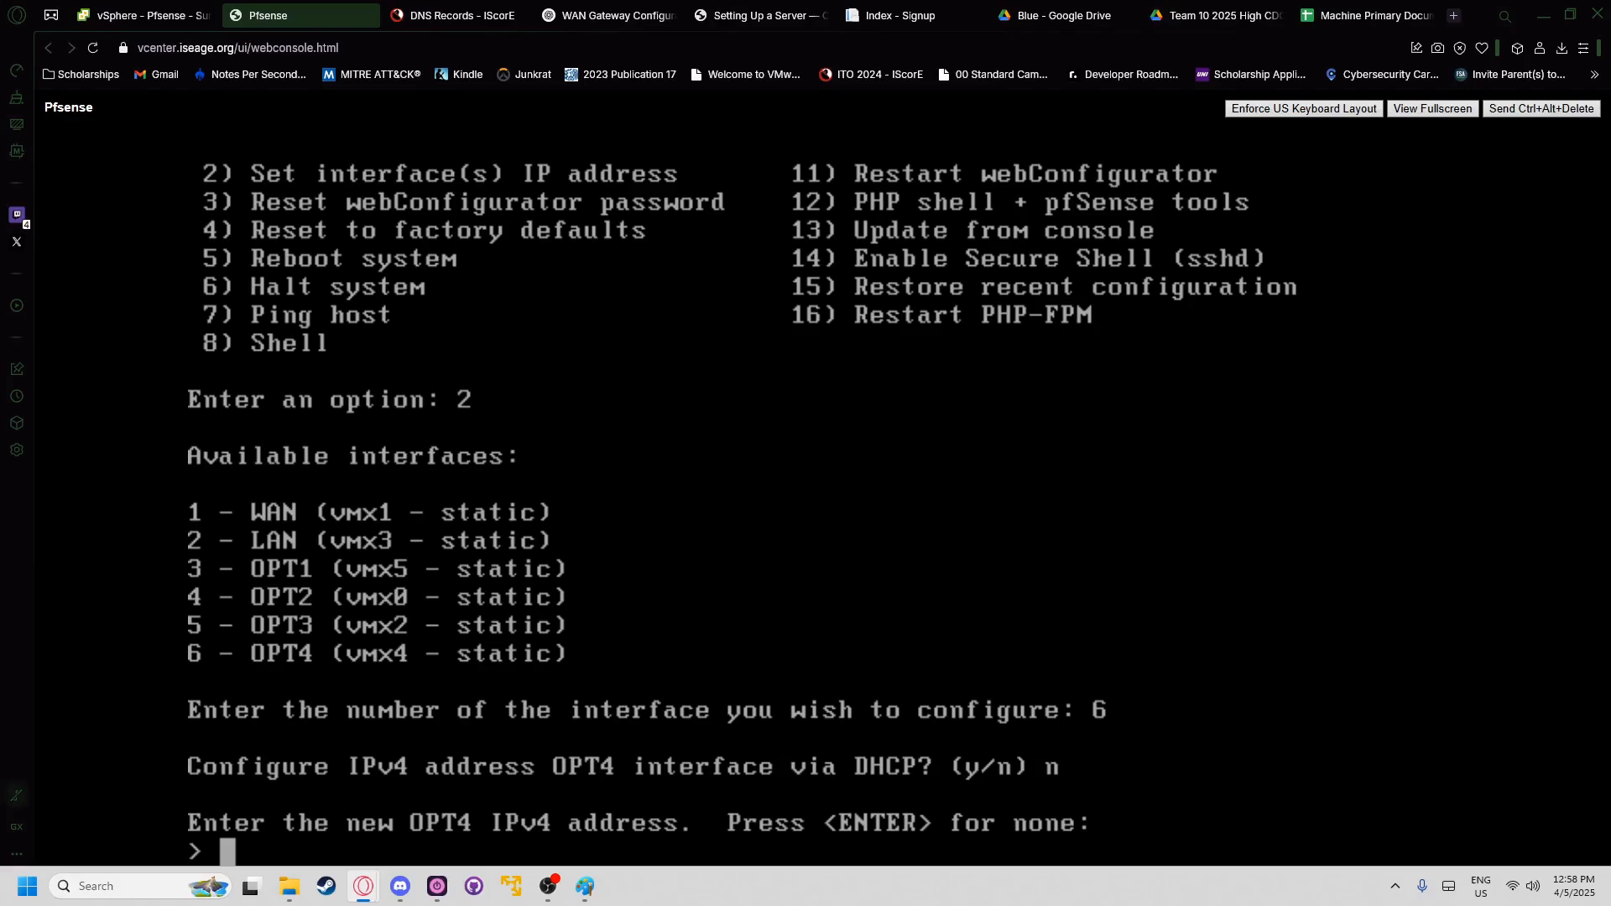
- Look up the irc record in the DNS records and give OPT4 the IPv4 address 6.87.159.50 with a subnet bit count of 24
text(6.87.159.254)
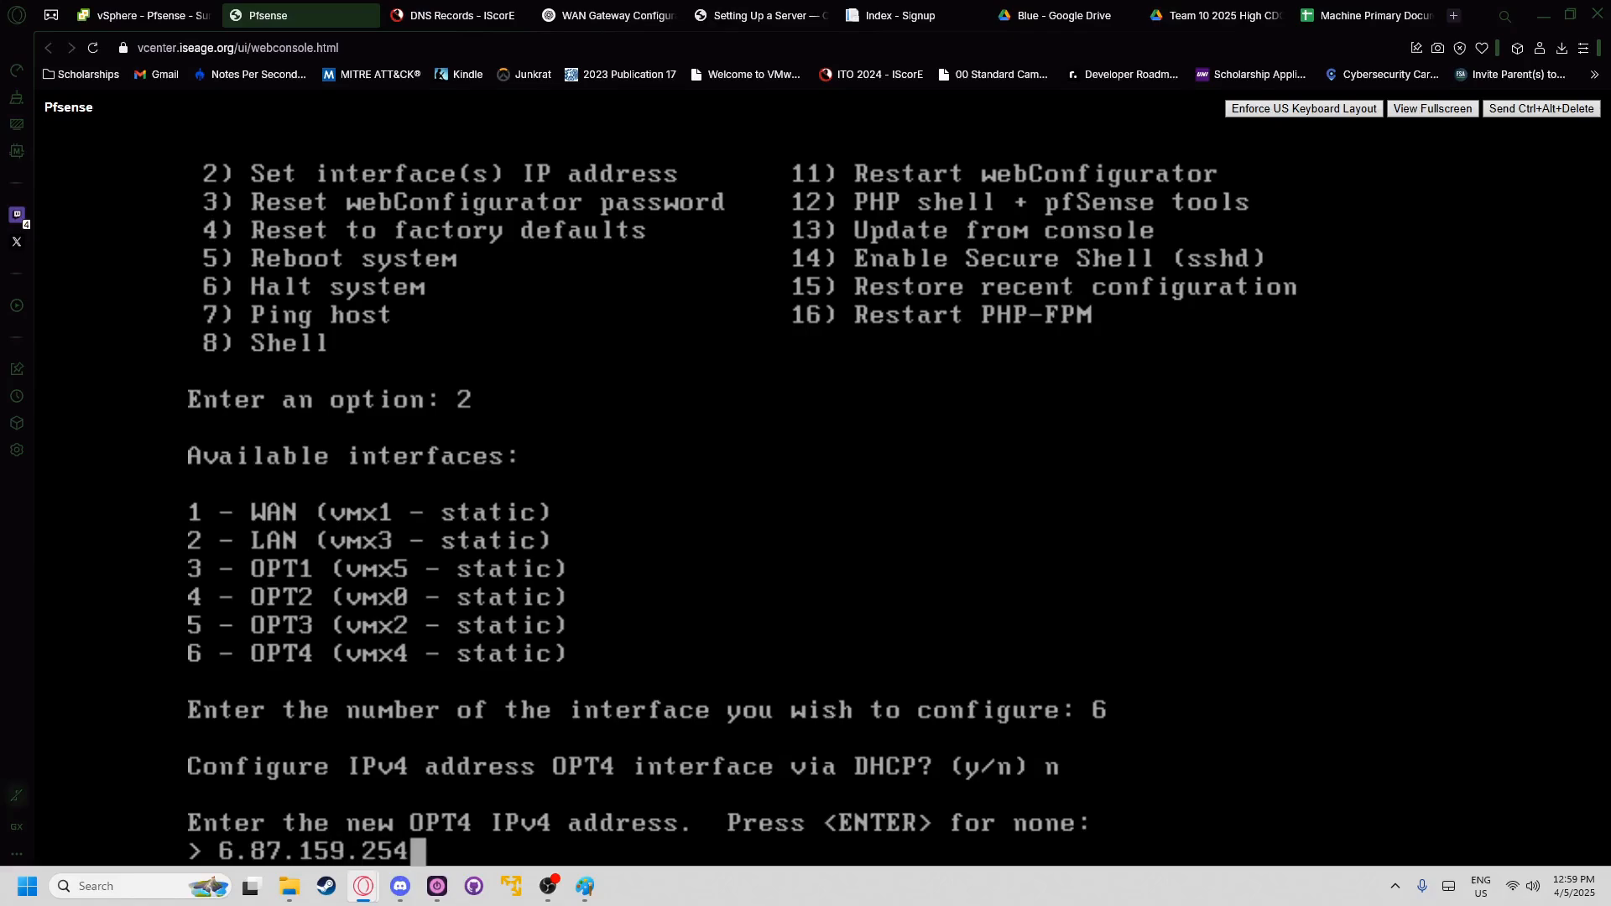
key(BackSpace)
key(BackSpace)
key(BackSpace)
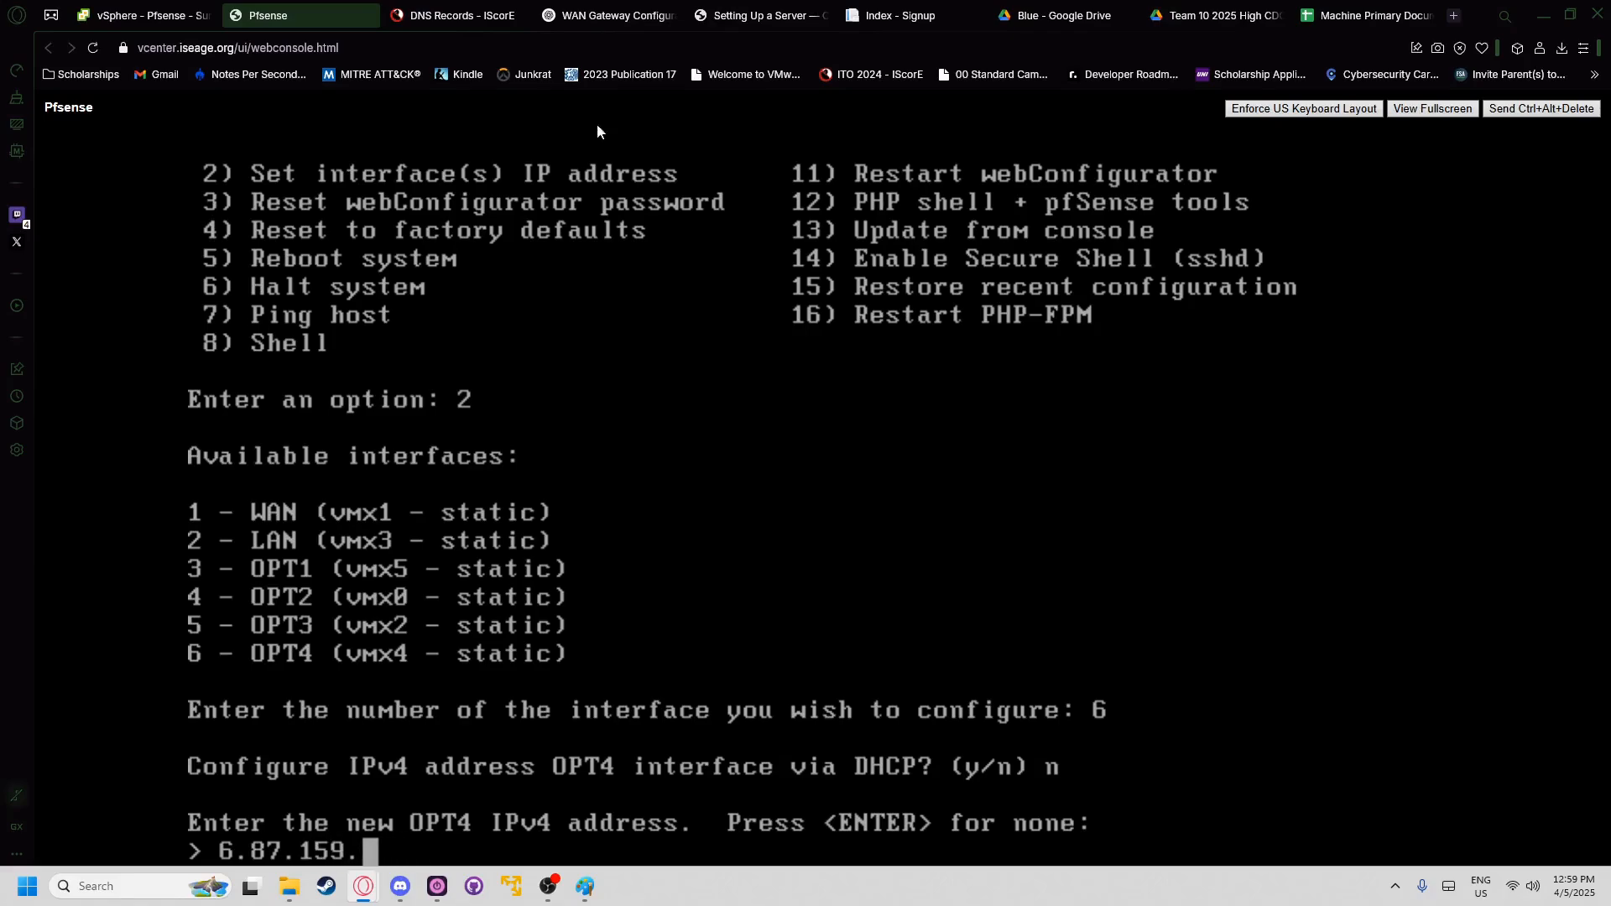
click(504, 15)
double_click(1053, 491)
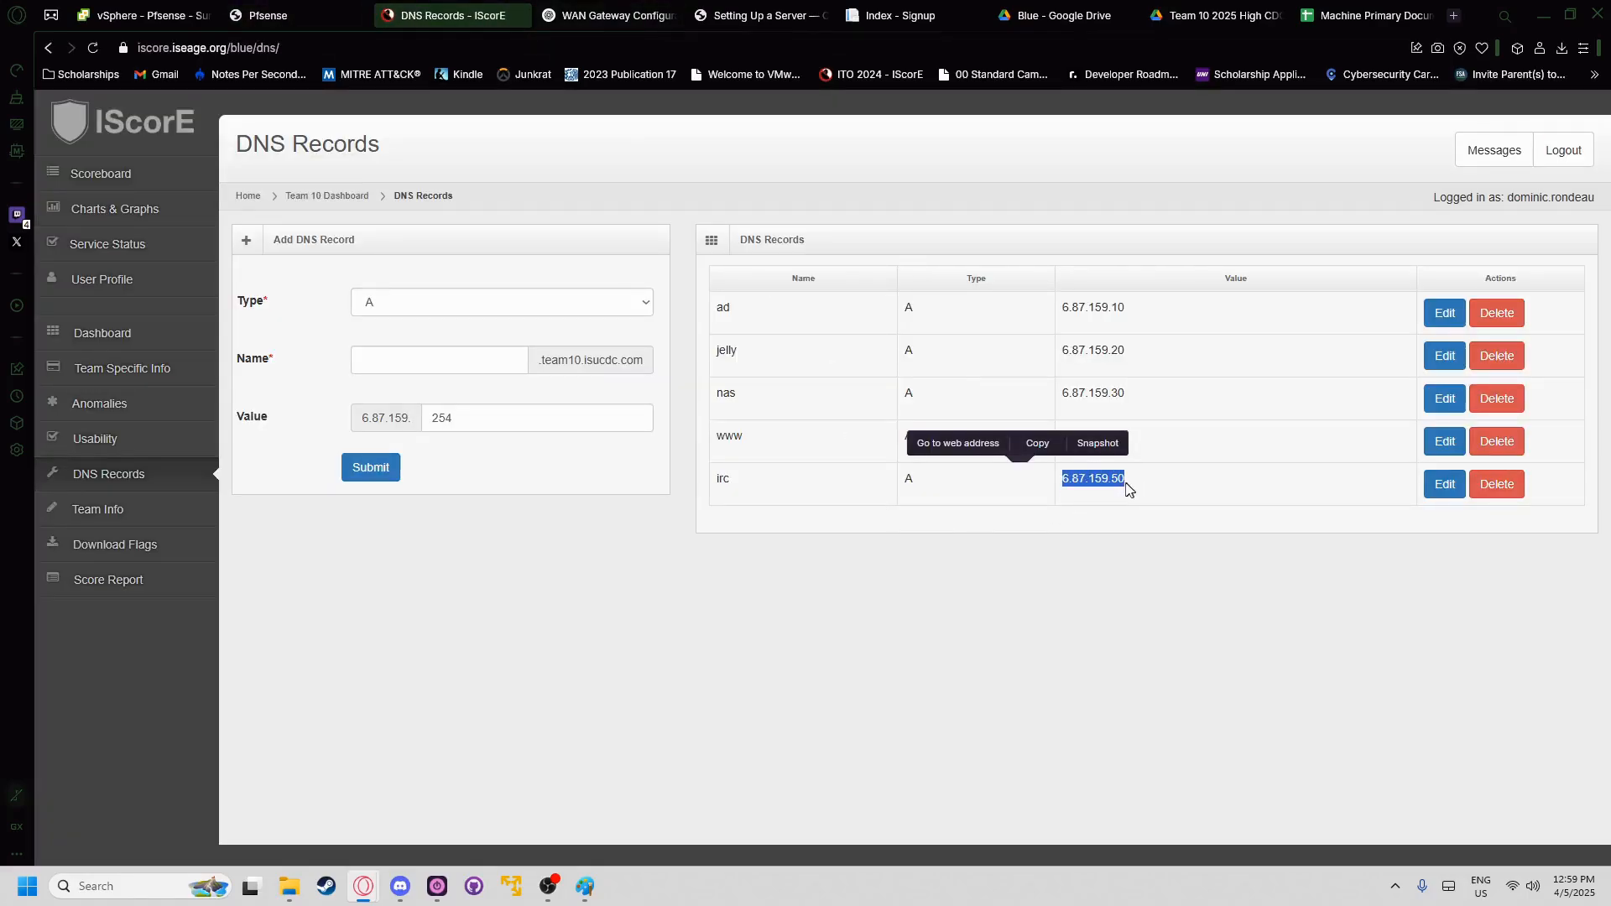
click(281, 7)
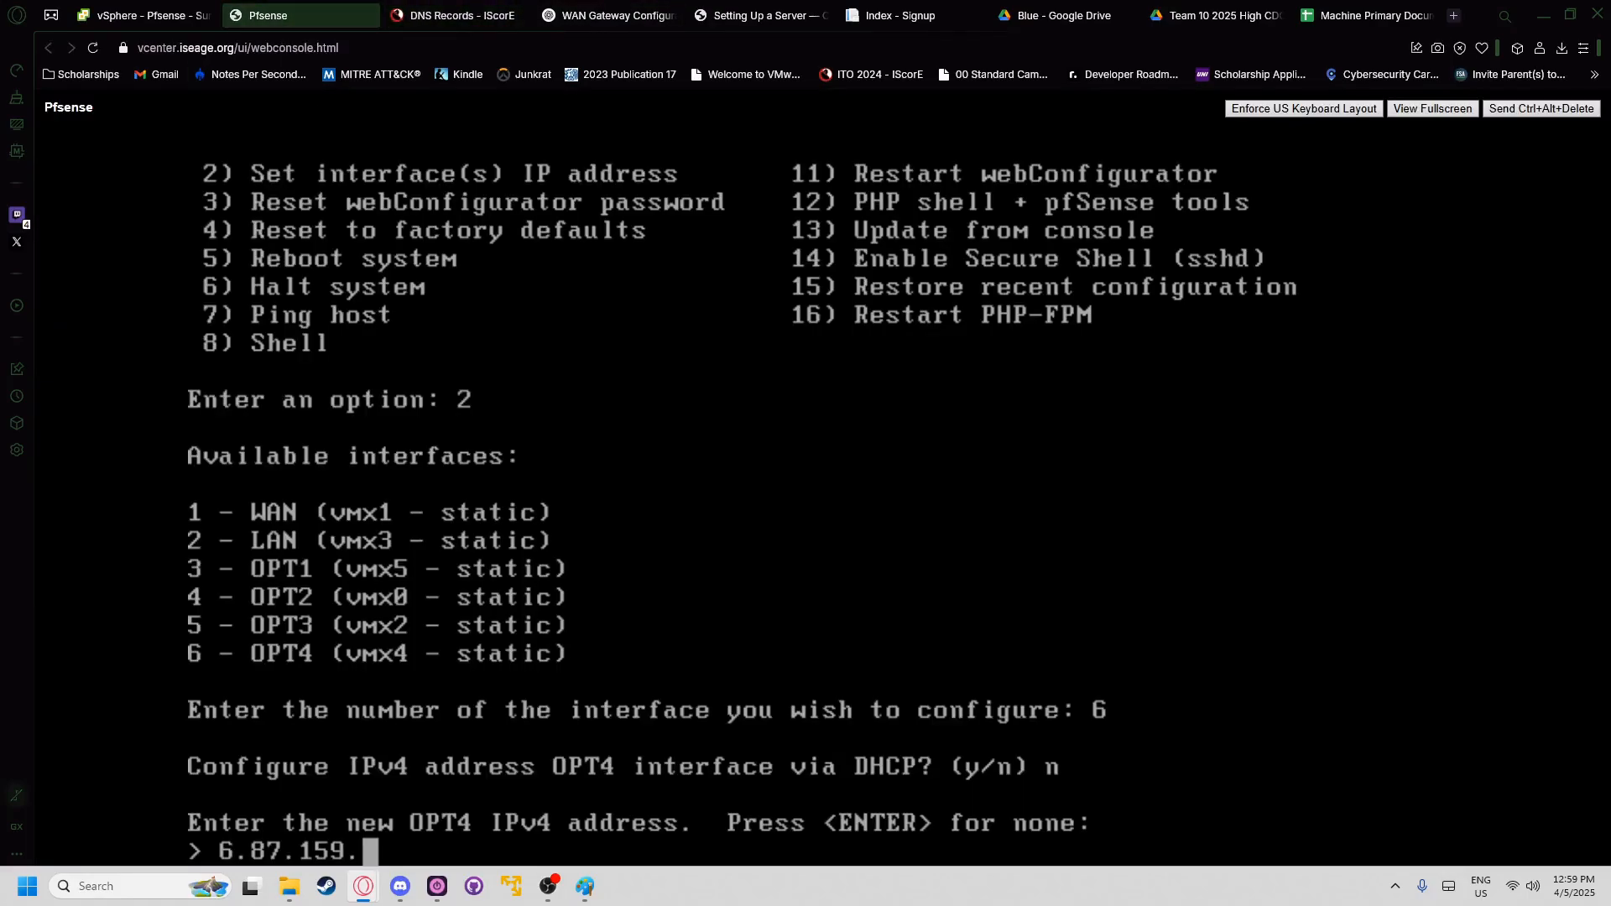
text(50)
key(Return)
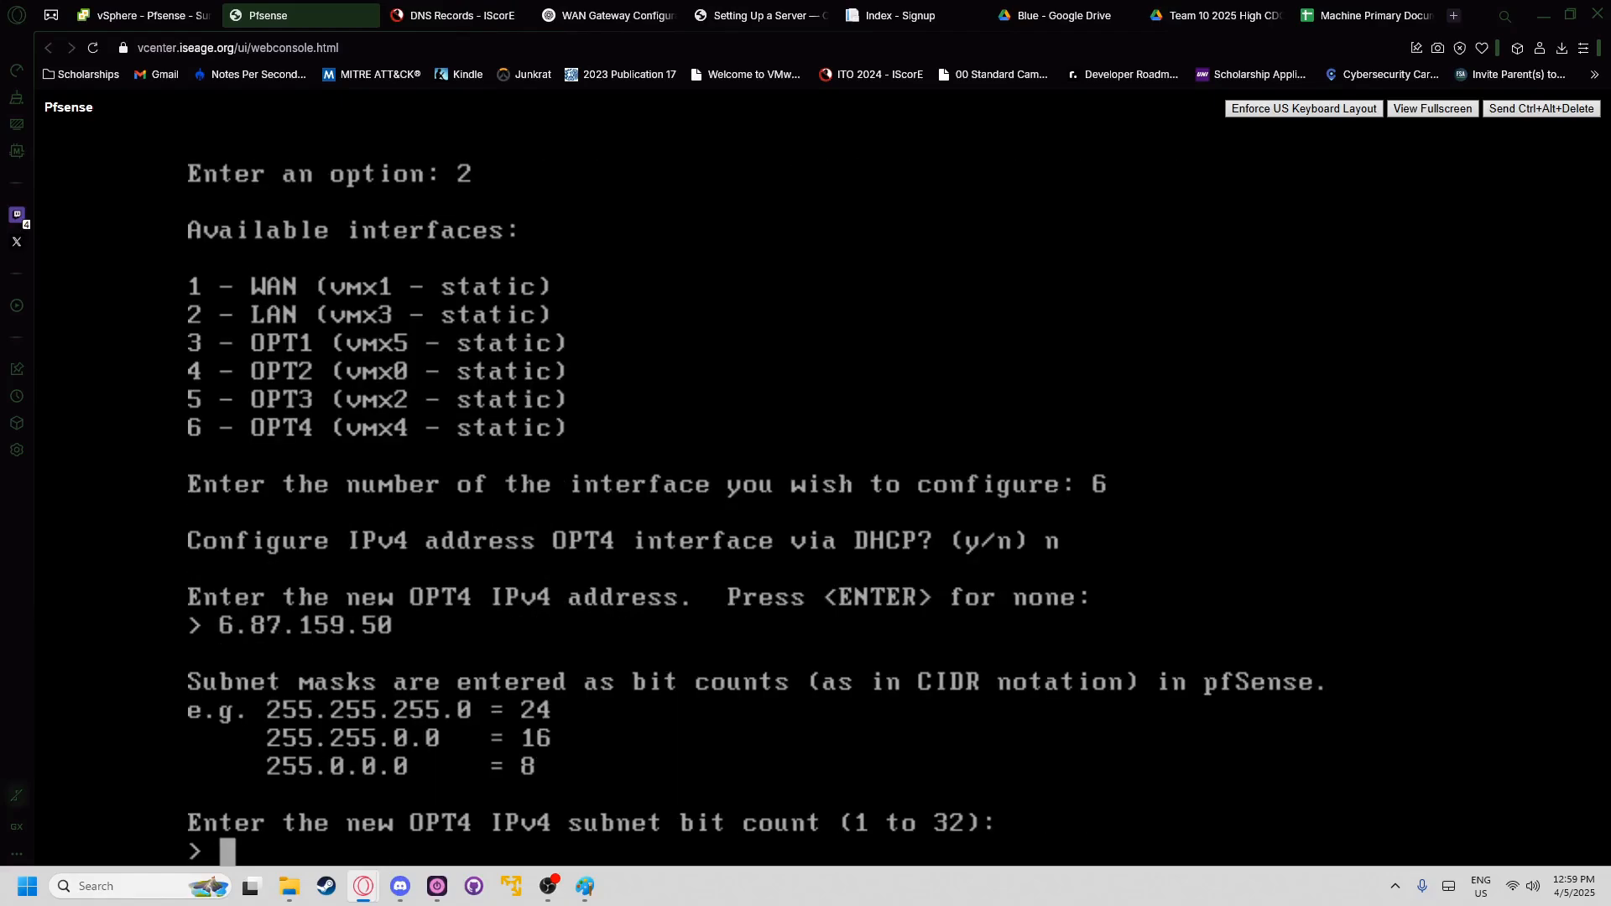
text(24)
key(Return)
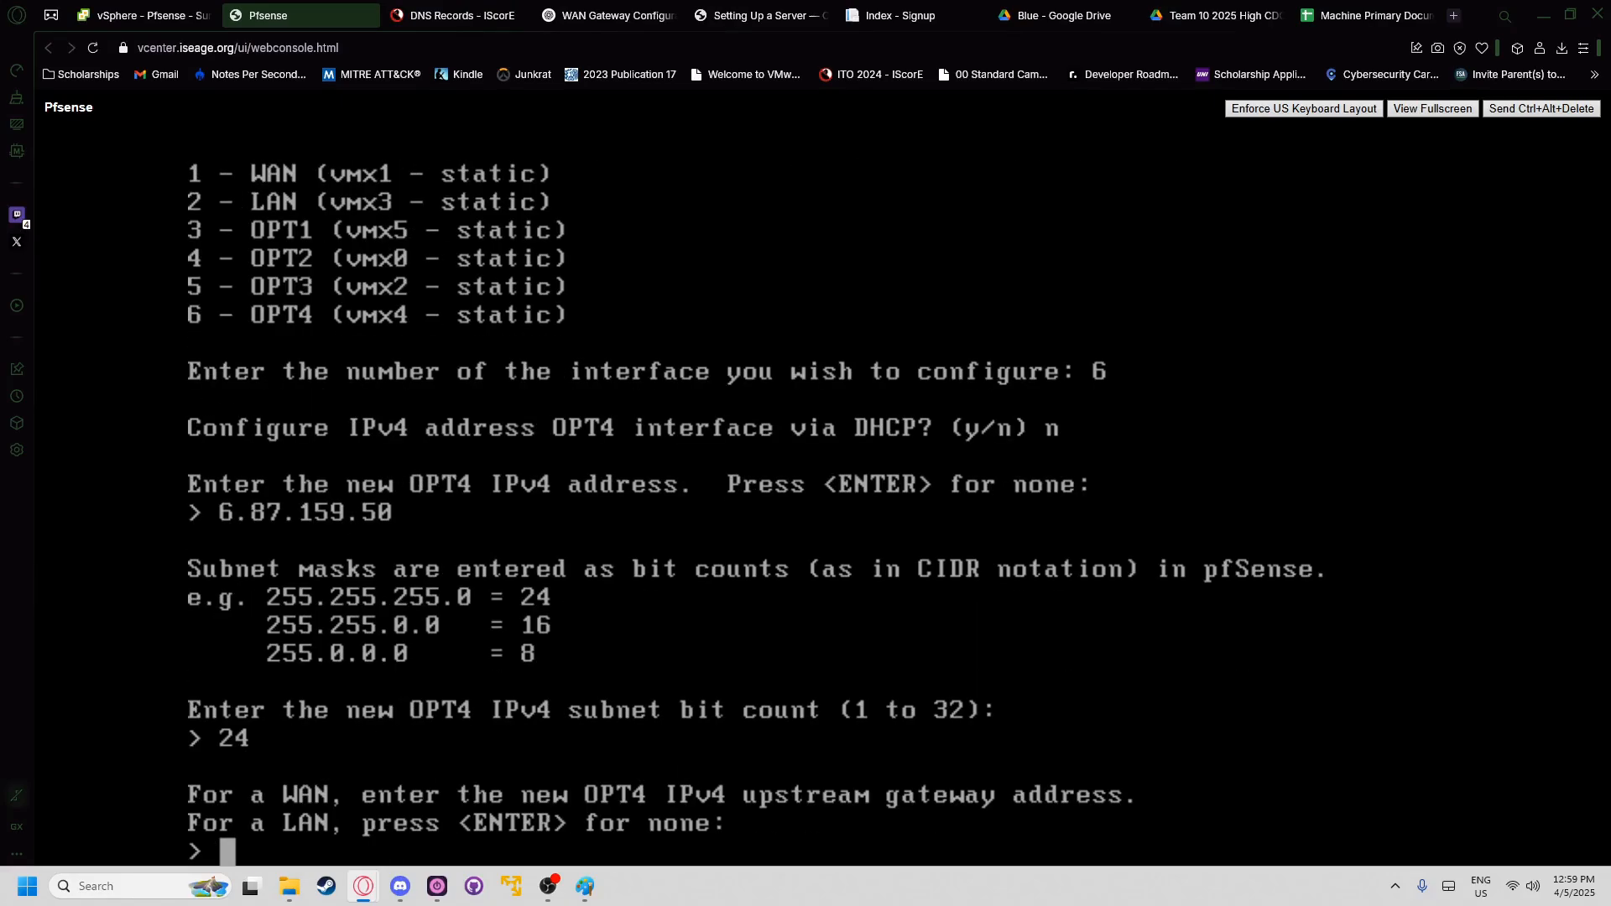
- Set OPT4's IPv4 upstream gateway to 6.87.159.254, checking it against the DNS Records page, and decline making it the default gateway with n
text(6.87.)
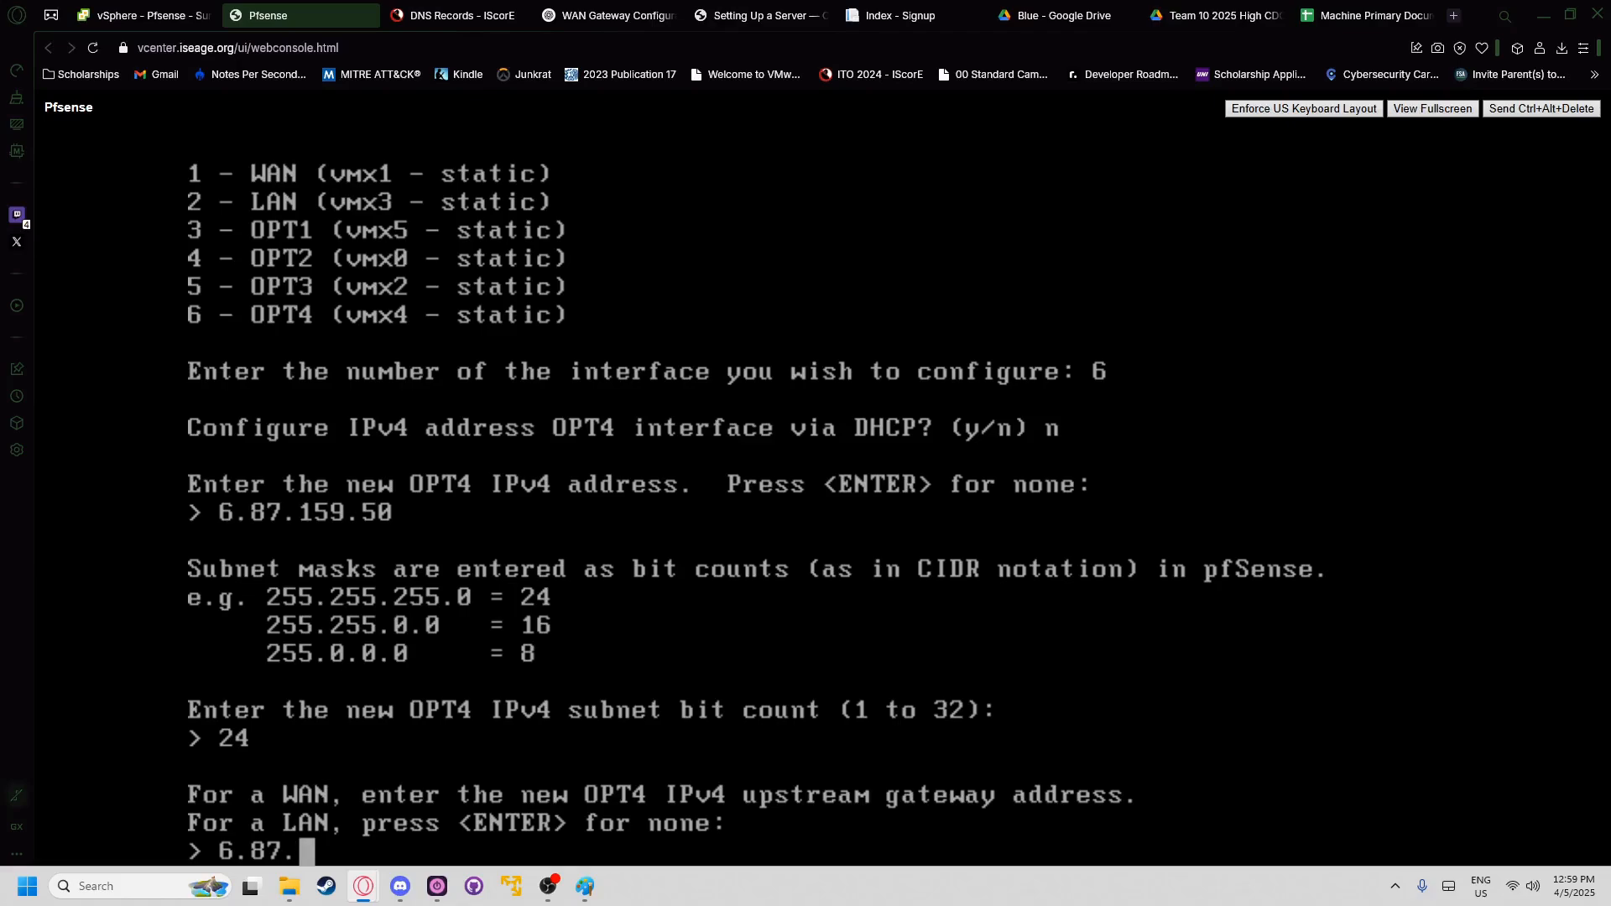
text(159.25)
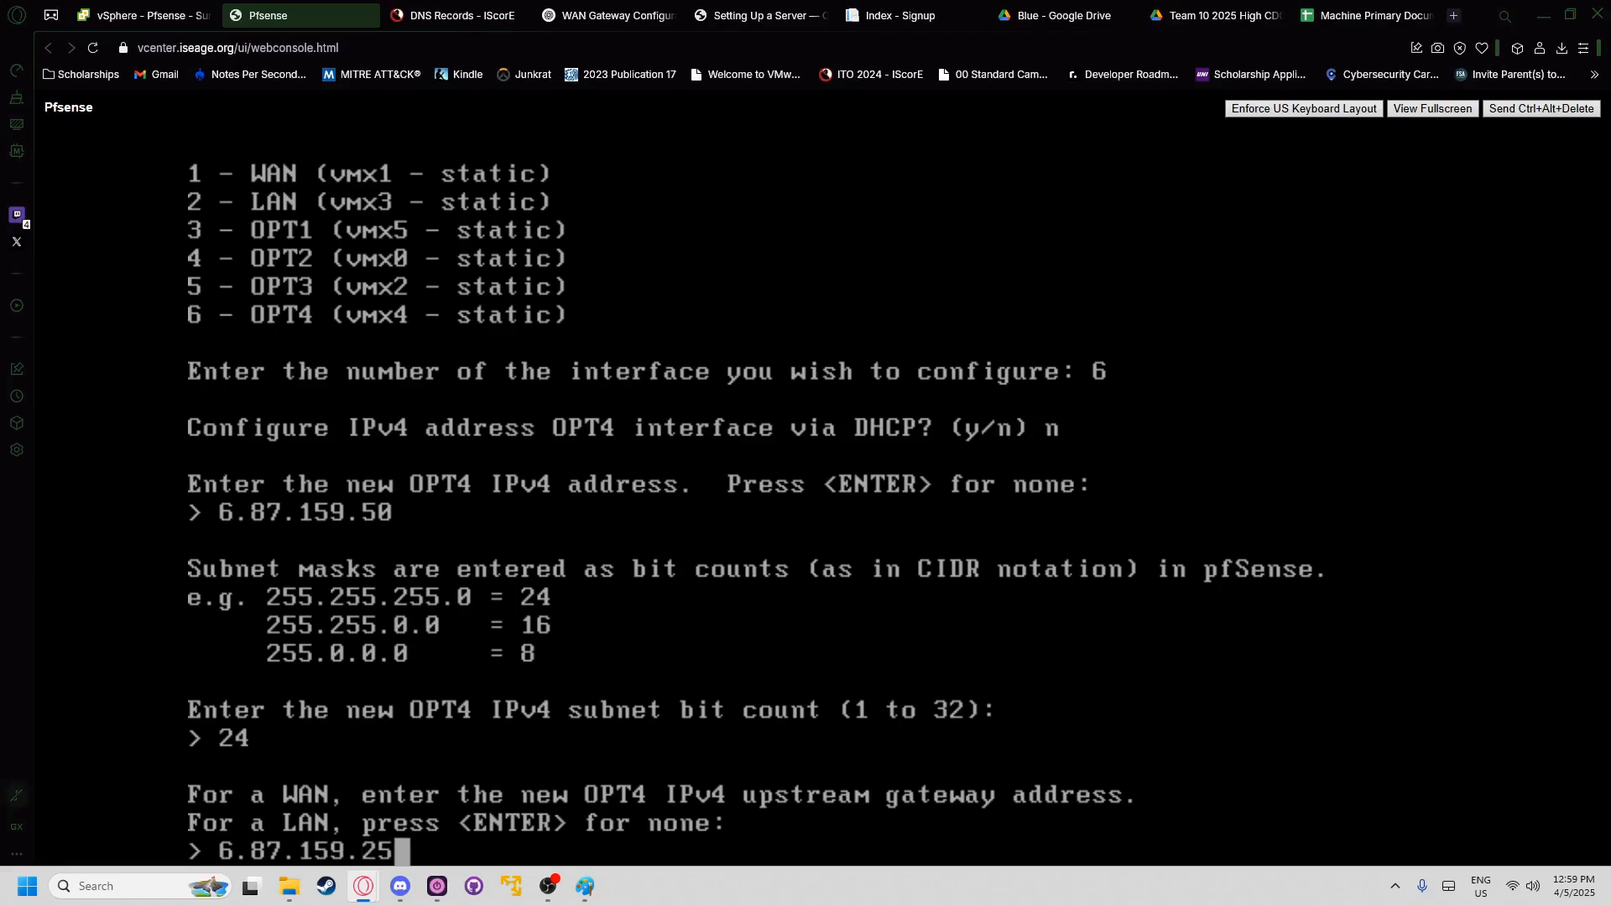
text(4)
key(ctrl+Tab)
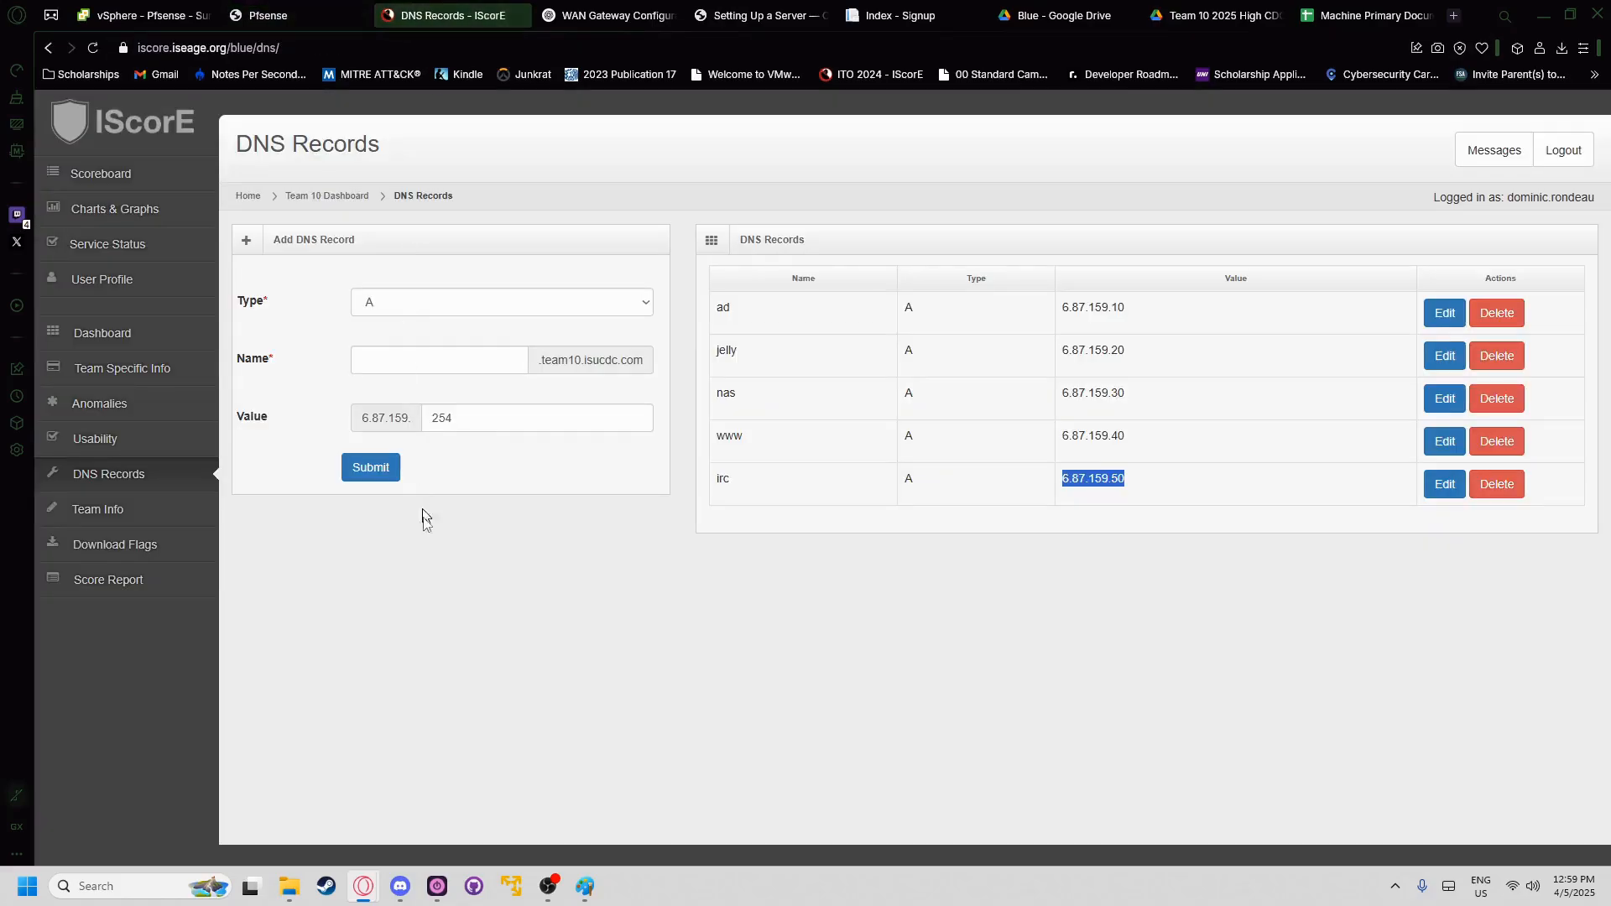
click(290, 10)
key(Return)
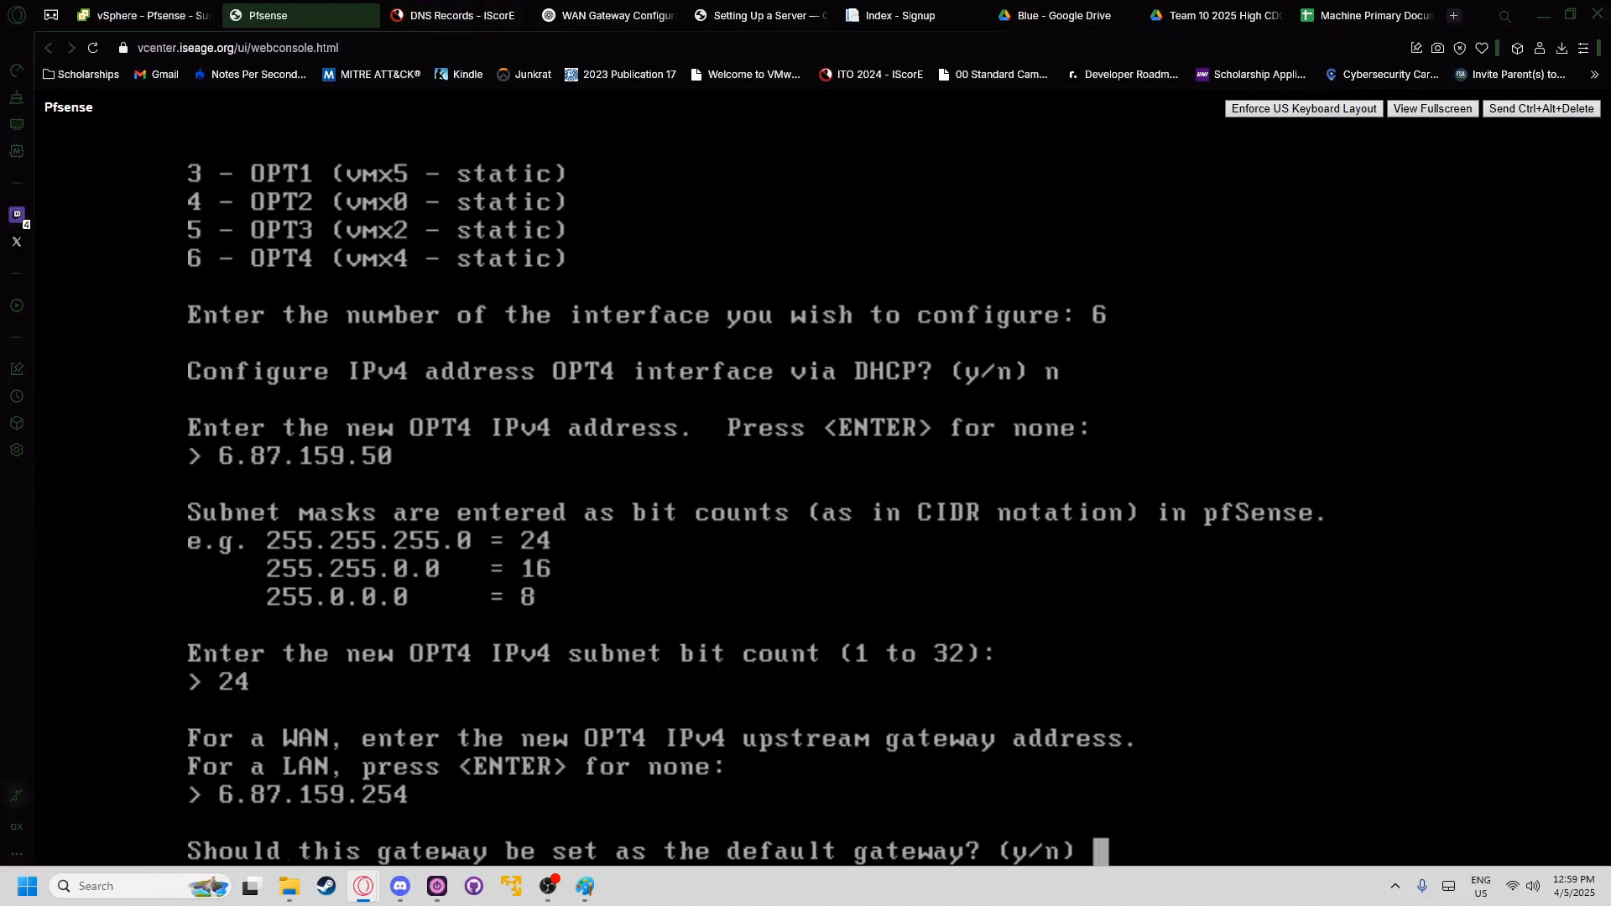
text(n)
key(Return)
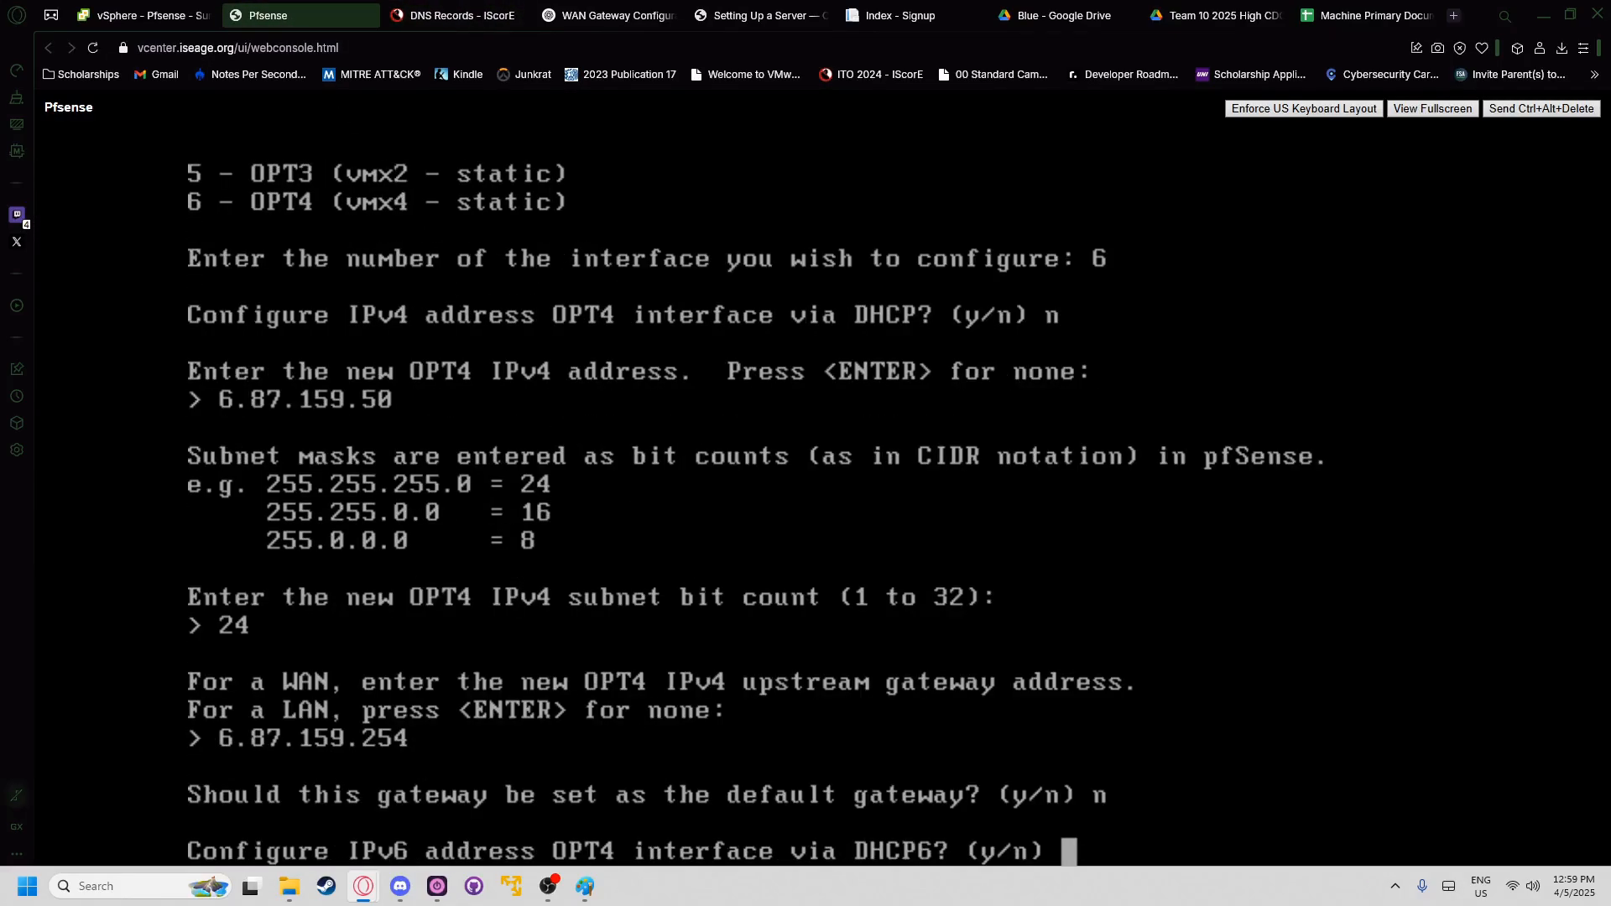
- Answer n to DHCP6 for OPT4, leave its IPv6 address empty, decline the DHCP server and reverting to HTTP, and return to the console menu
text(n)
key(Return)
key(Return)
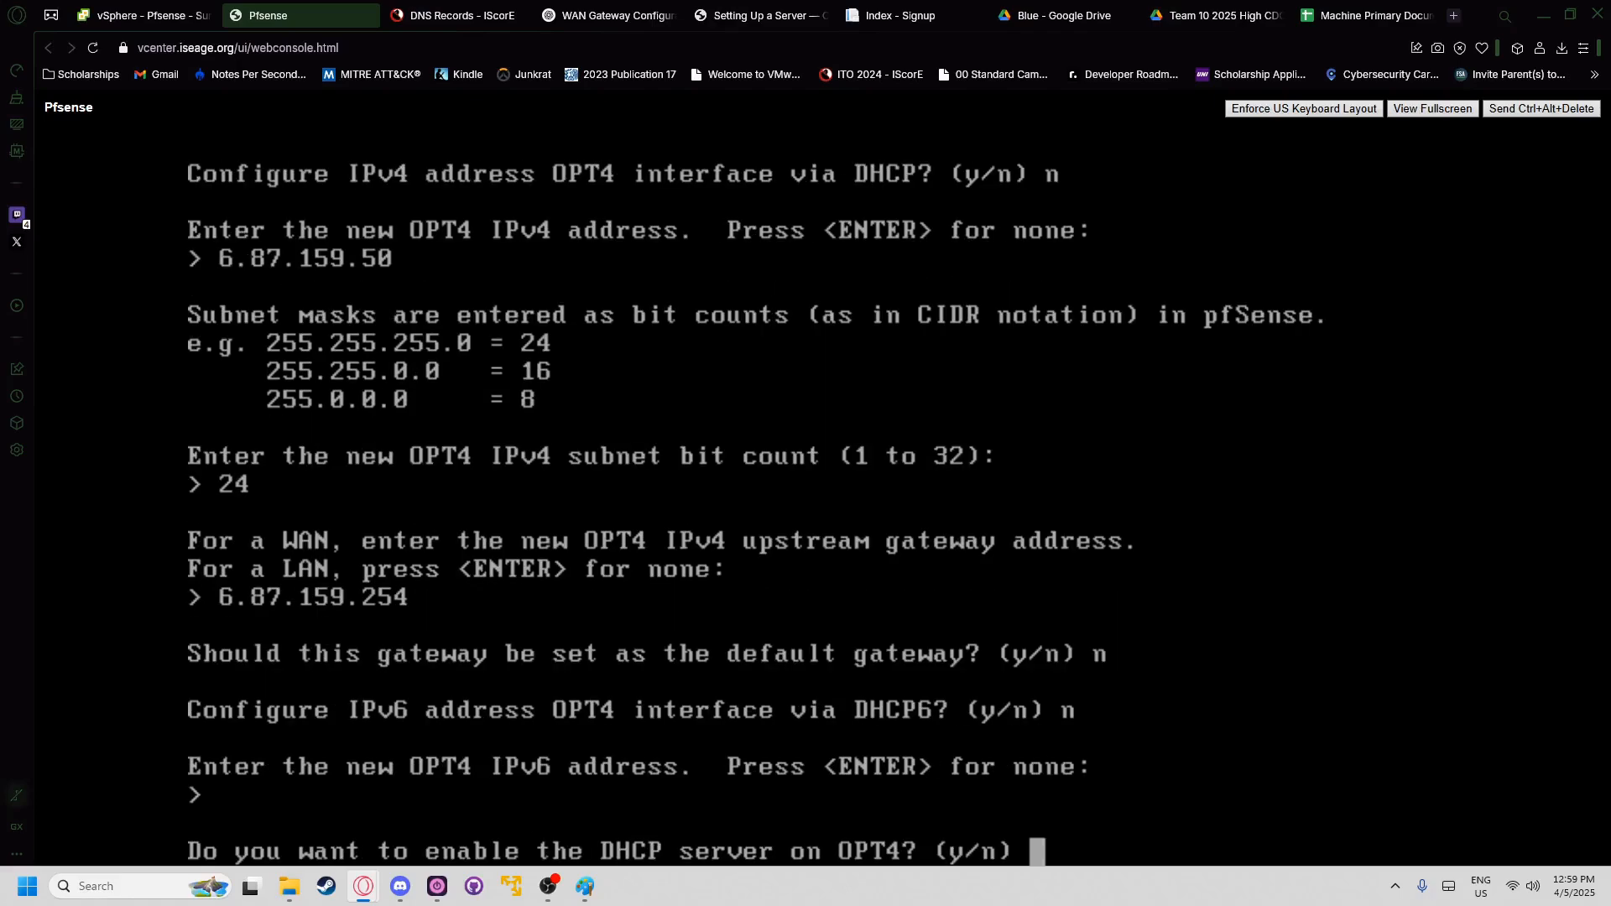
text(n)
key(Return)
text(n)
key(Return)
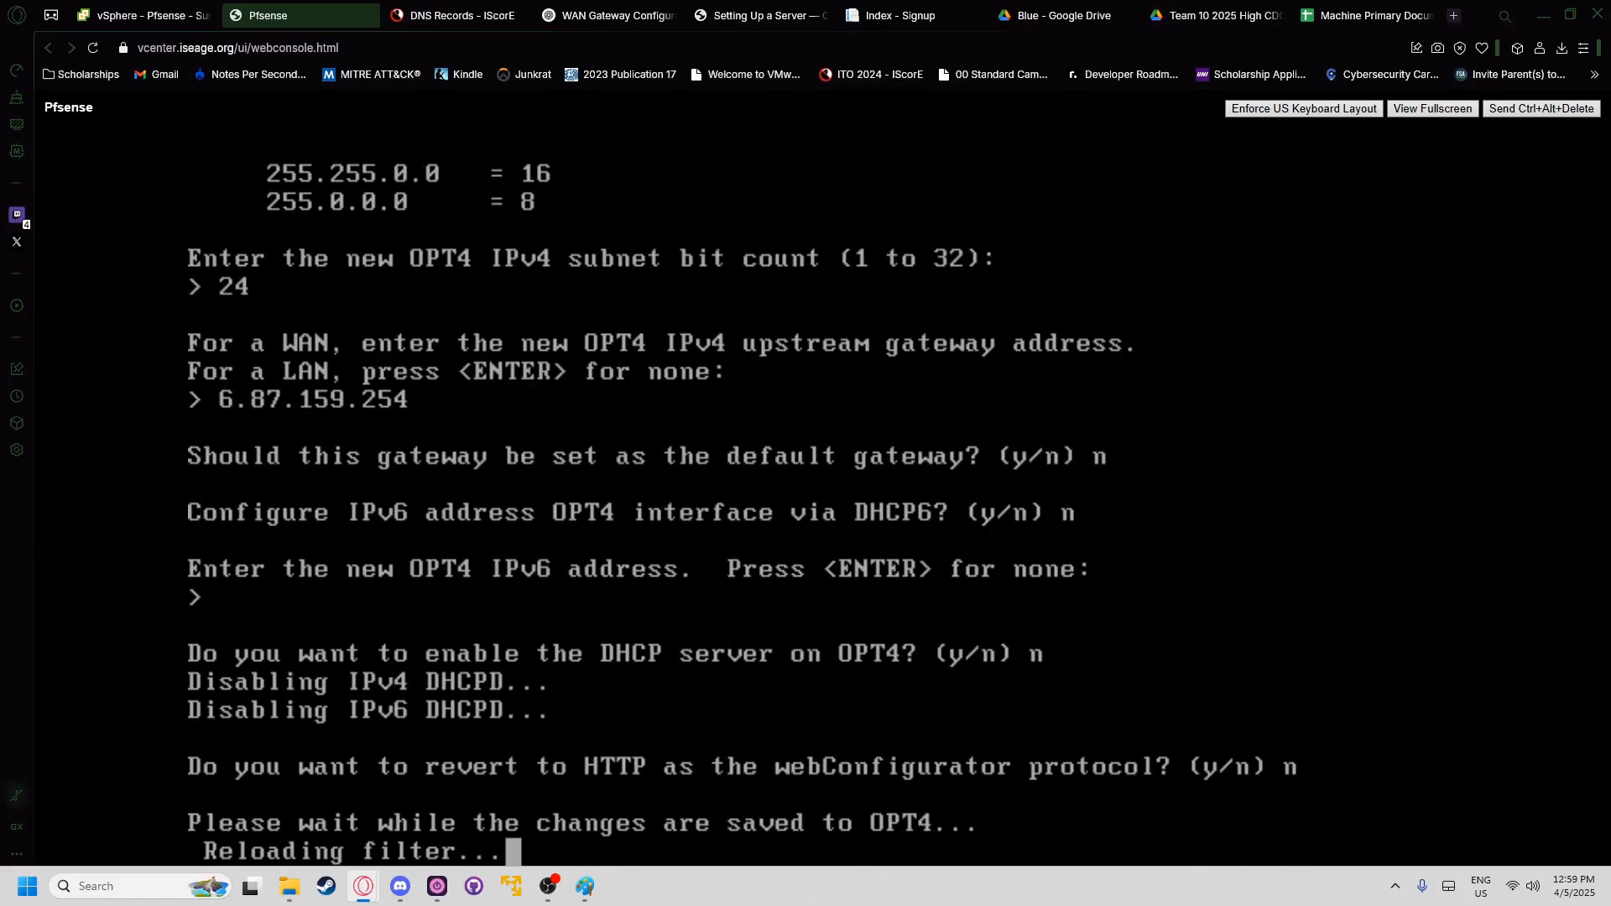
key(Return)
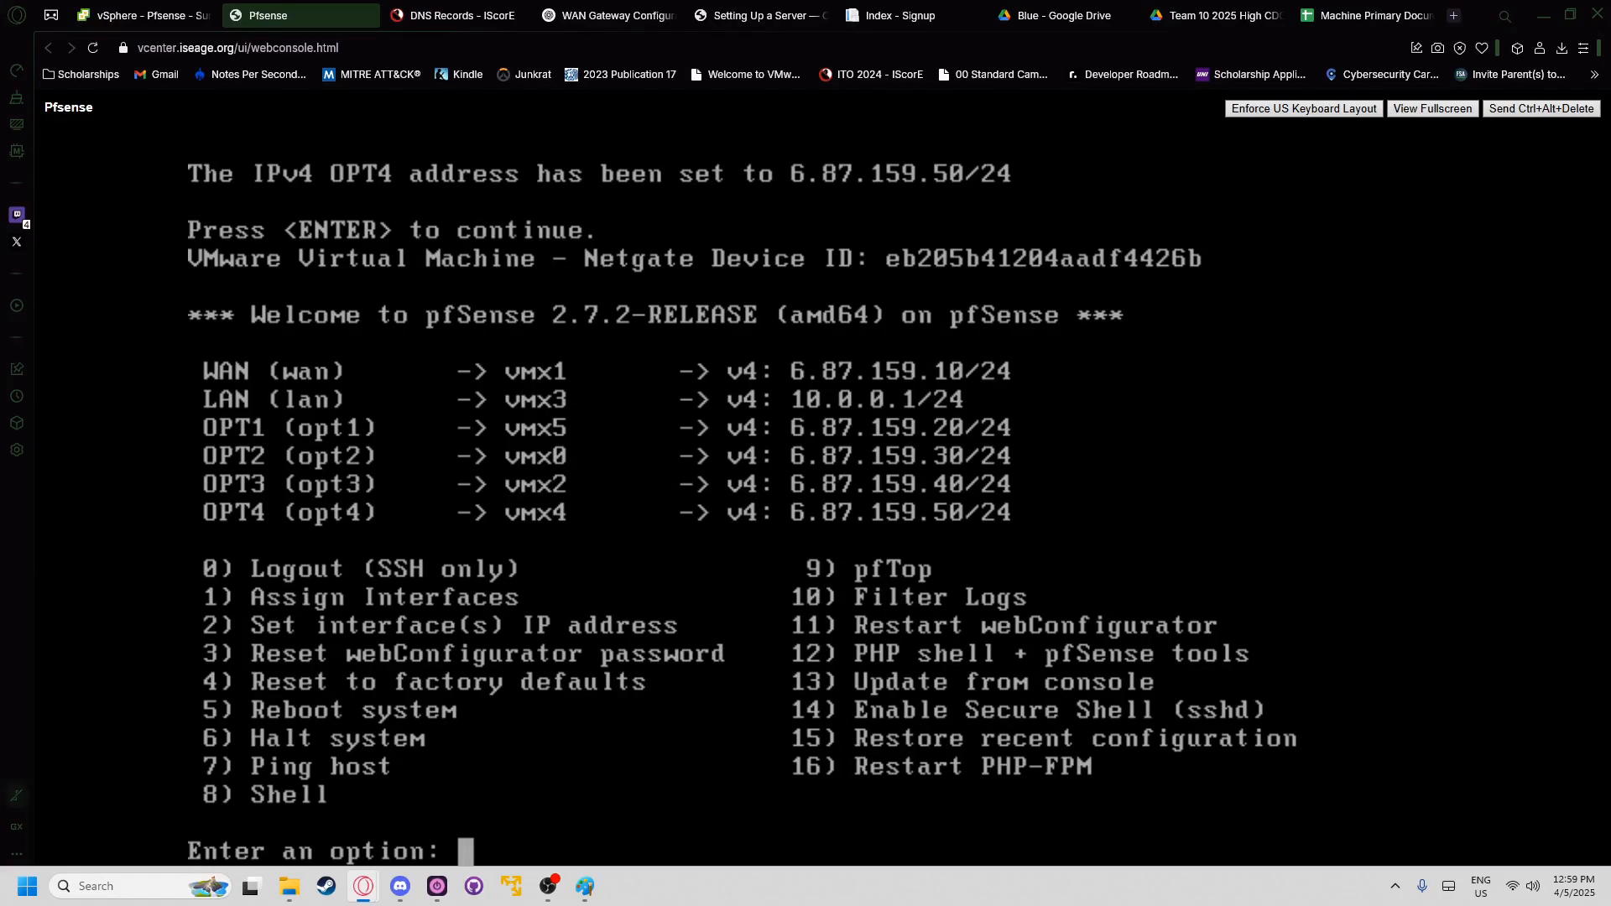
- Switch to Paint and sketch a router box on a blank canvas area, with five lines fanning out toward five small machine boxes
click(584, 886)
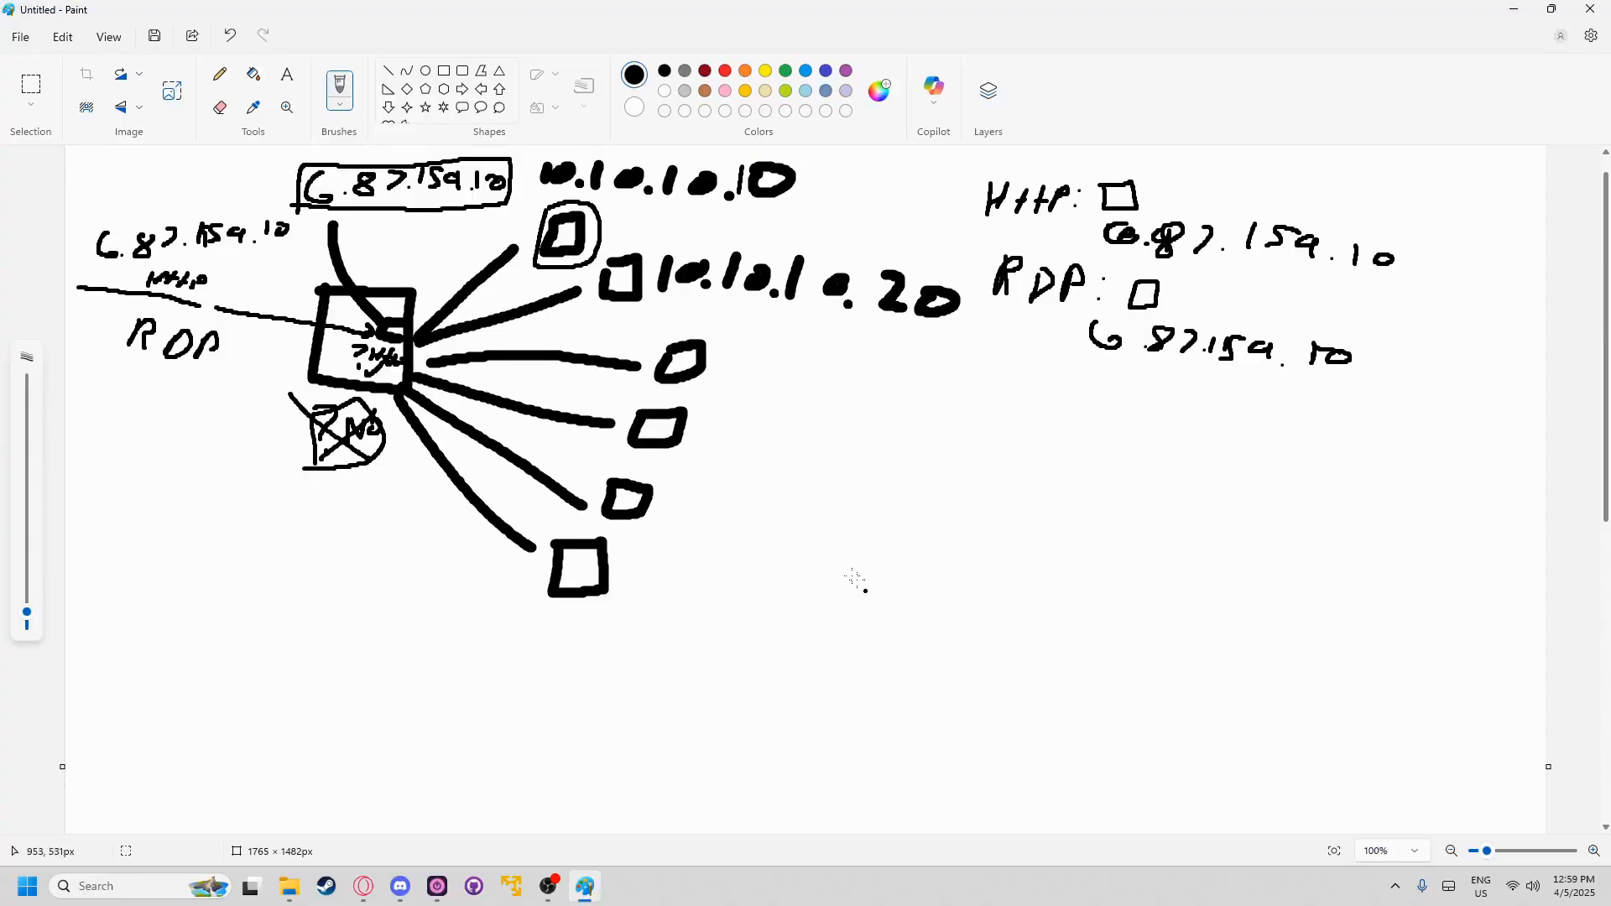
scroll(791, 384, down, 7)
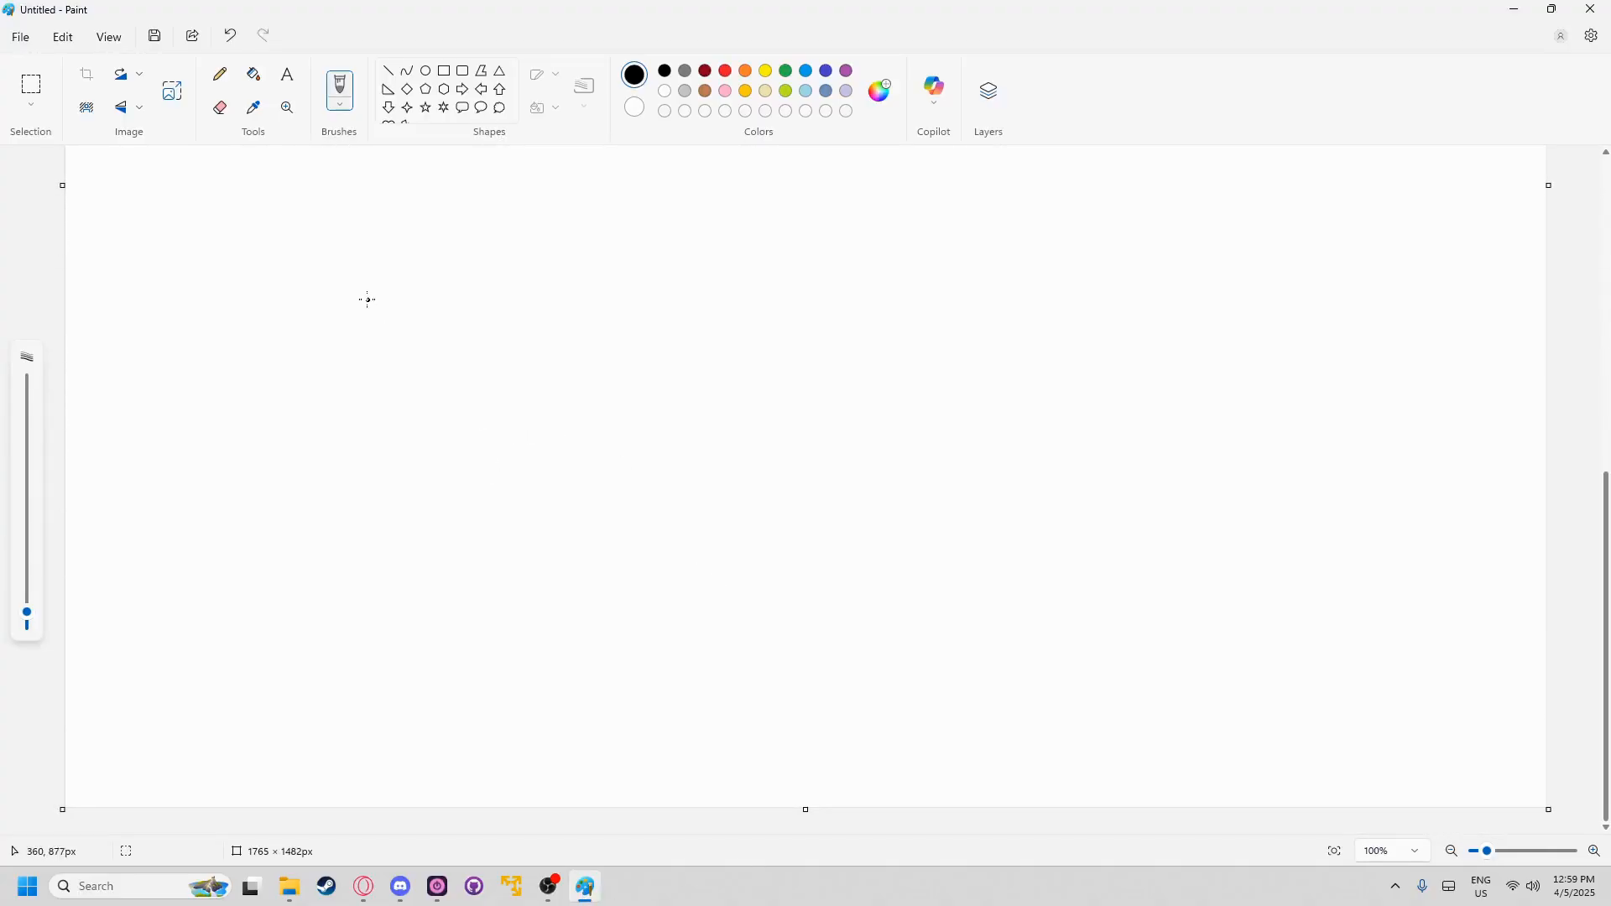
mouse_move(367, 294)
mouse_down()
mouse_move(427, 350)
mouse_move(357, 283)
mouse_move(506, 270)
mouse_up()
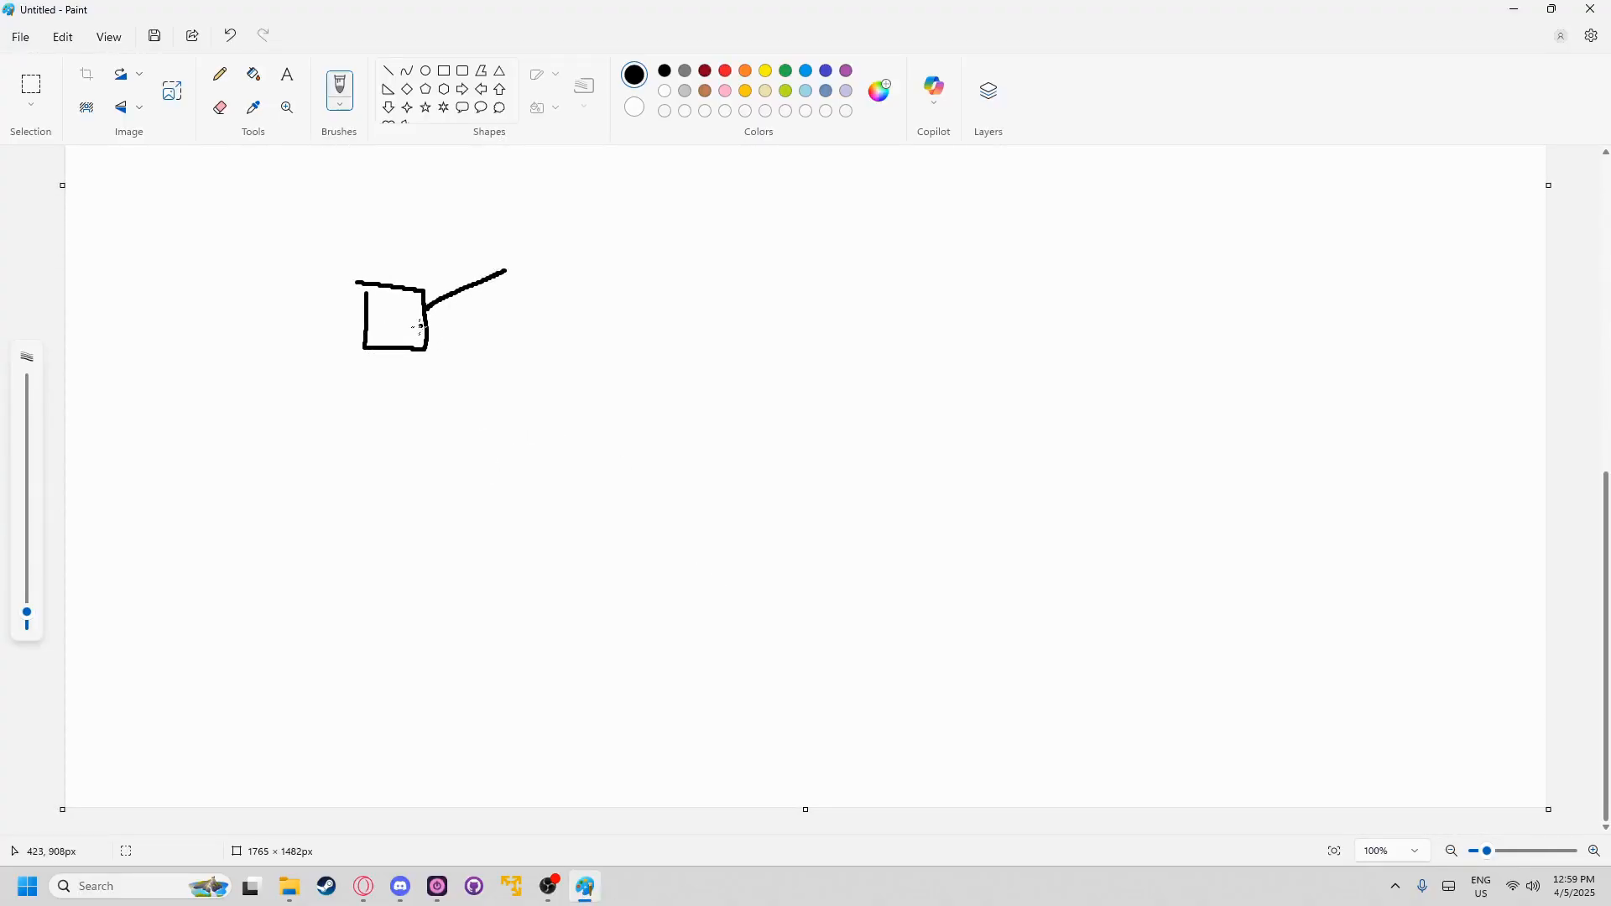
mouse_move(421, 326)
mouse_down()
mouse_move(572, 302)
mouse_move(561, 379)
mouse_move(582, 437)
mouse_move(538, 460)
mouse_move(560, 471)
mouse_up()
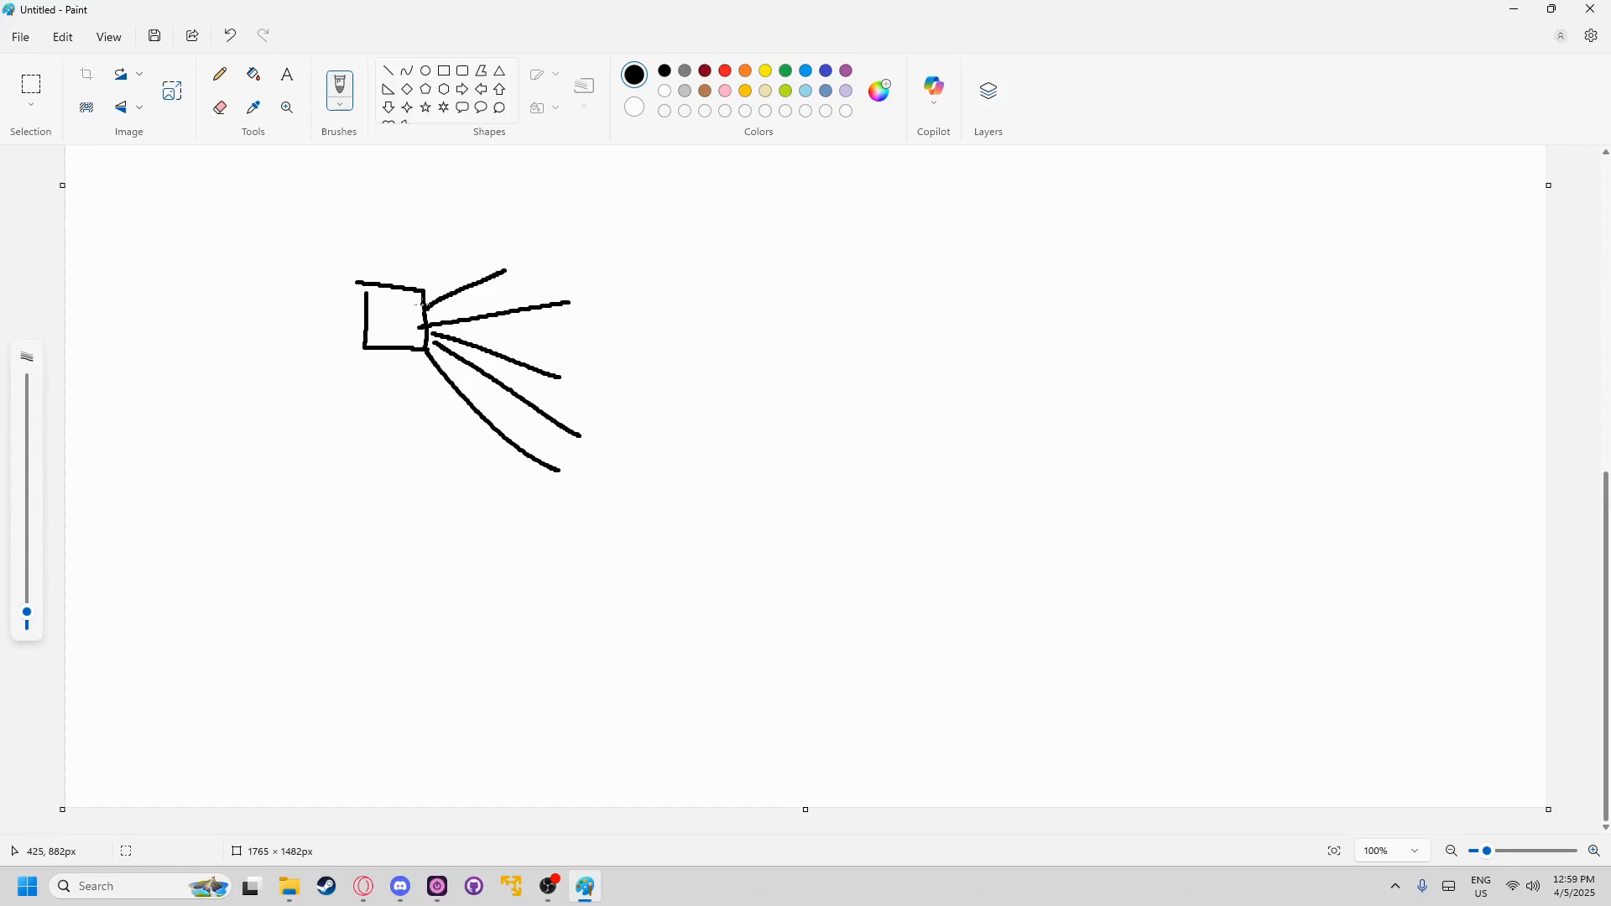
drag(542, 212, 539, 244)
mouse_move(560, 231)
mouse_down()
mouse_move(593, 241)
mouse_move(527, 218)
mouse_up()
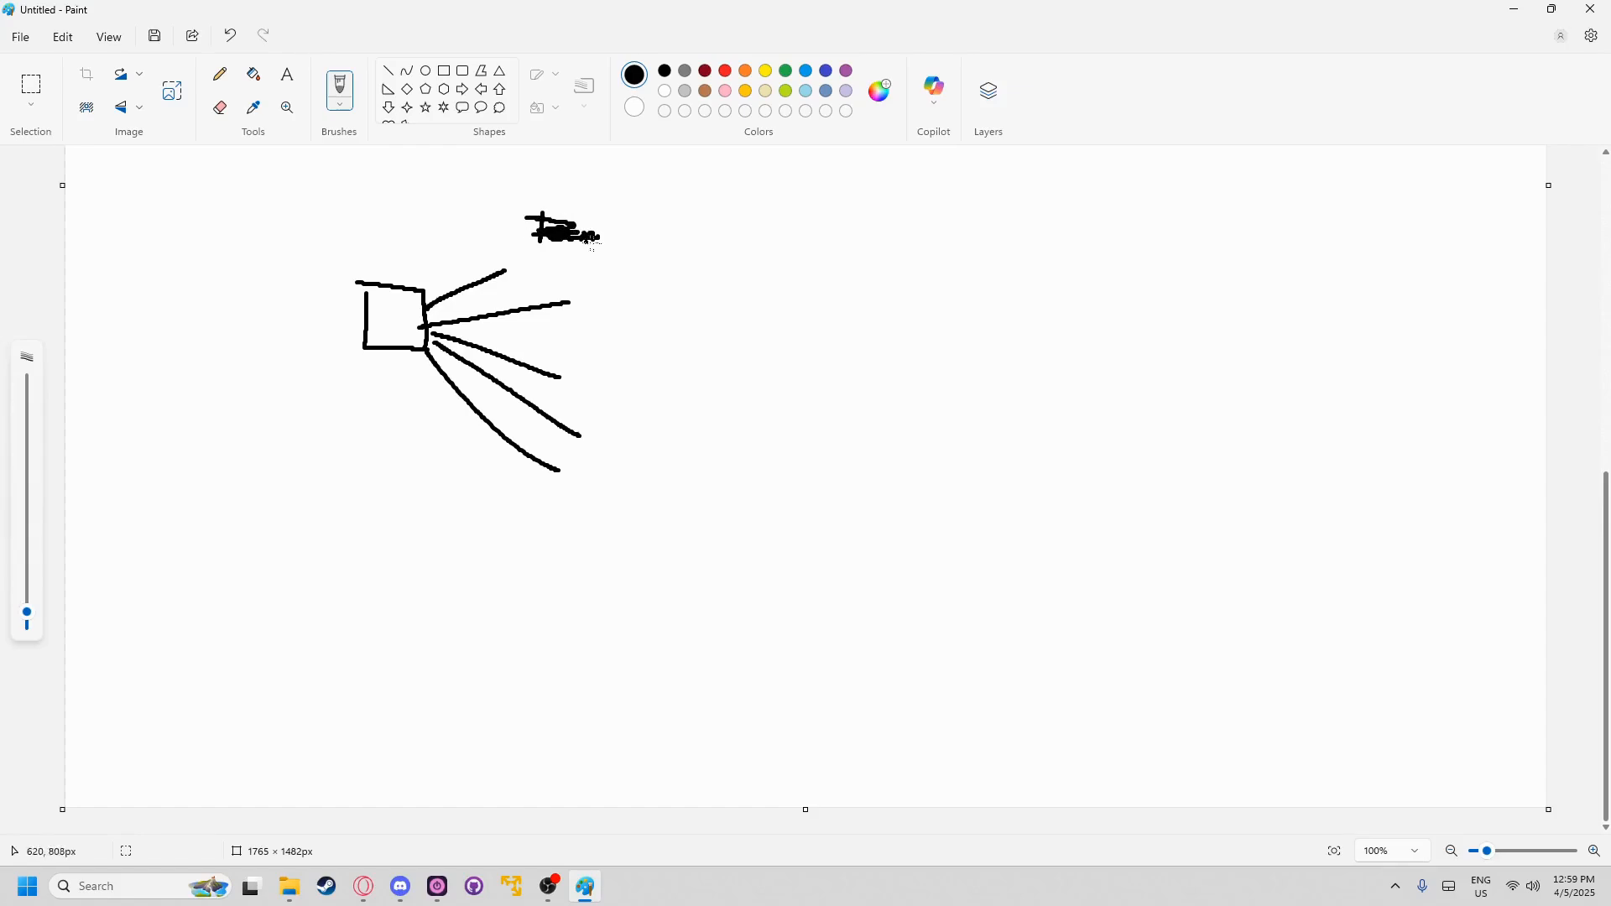
mouse_move(608, 247)
mouse_down()
mouse_move(608, 211)
mouse_move(594, 391)
mouse_up()
mouse_move(597, 359)
mouse_down()
mouse_move(610, 362)
mouse_move(597, 463)
mouse_move(568, 488)
mouse_up()
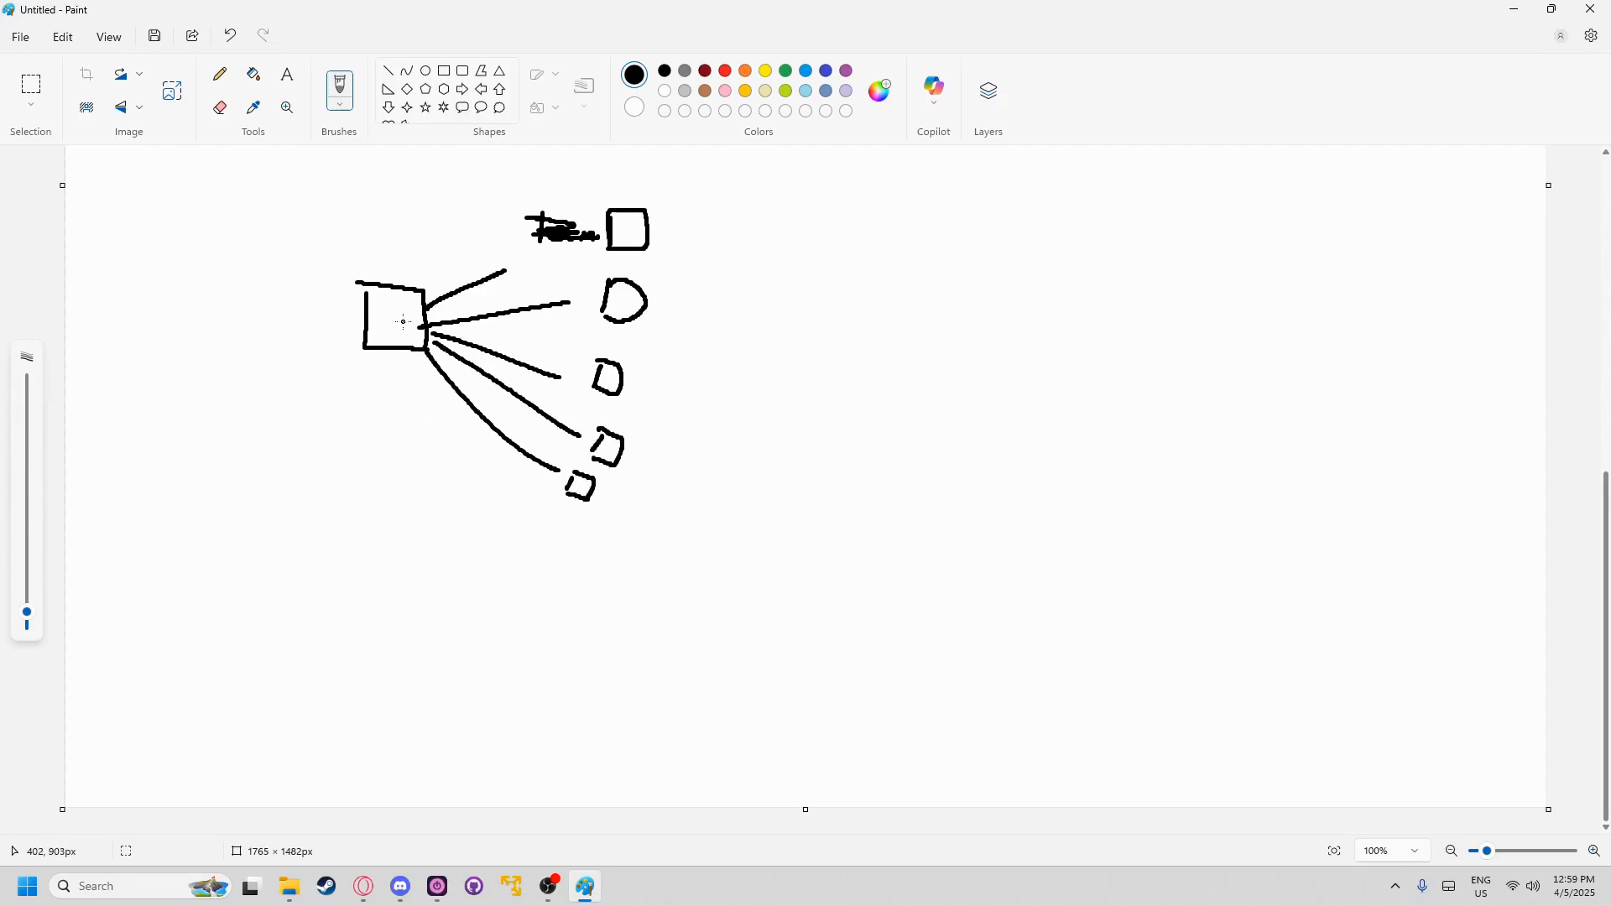
- Add several incoming lines meeting at the upper router's outer edge and extend its outgoing lines to one small port box inside it
mouse_move(404, 326)
mouse_down()
mouse_move(267, 277)
mouse_move(291, 320)
mouse_up()
mouse_move(358, 323)
mouse_down()
mouse_move(293, 344)
mouse_move(304, 367)
mouse_up()
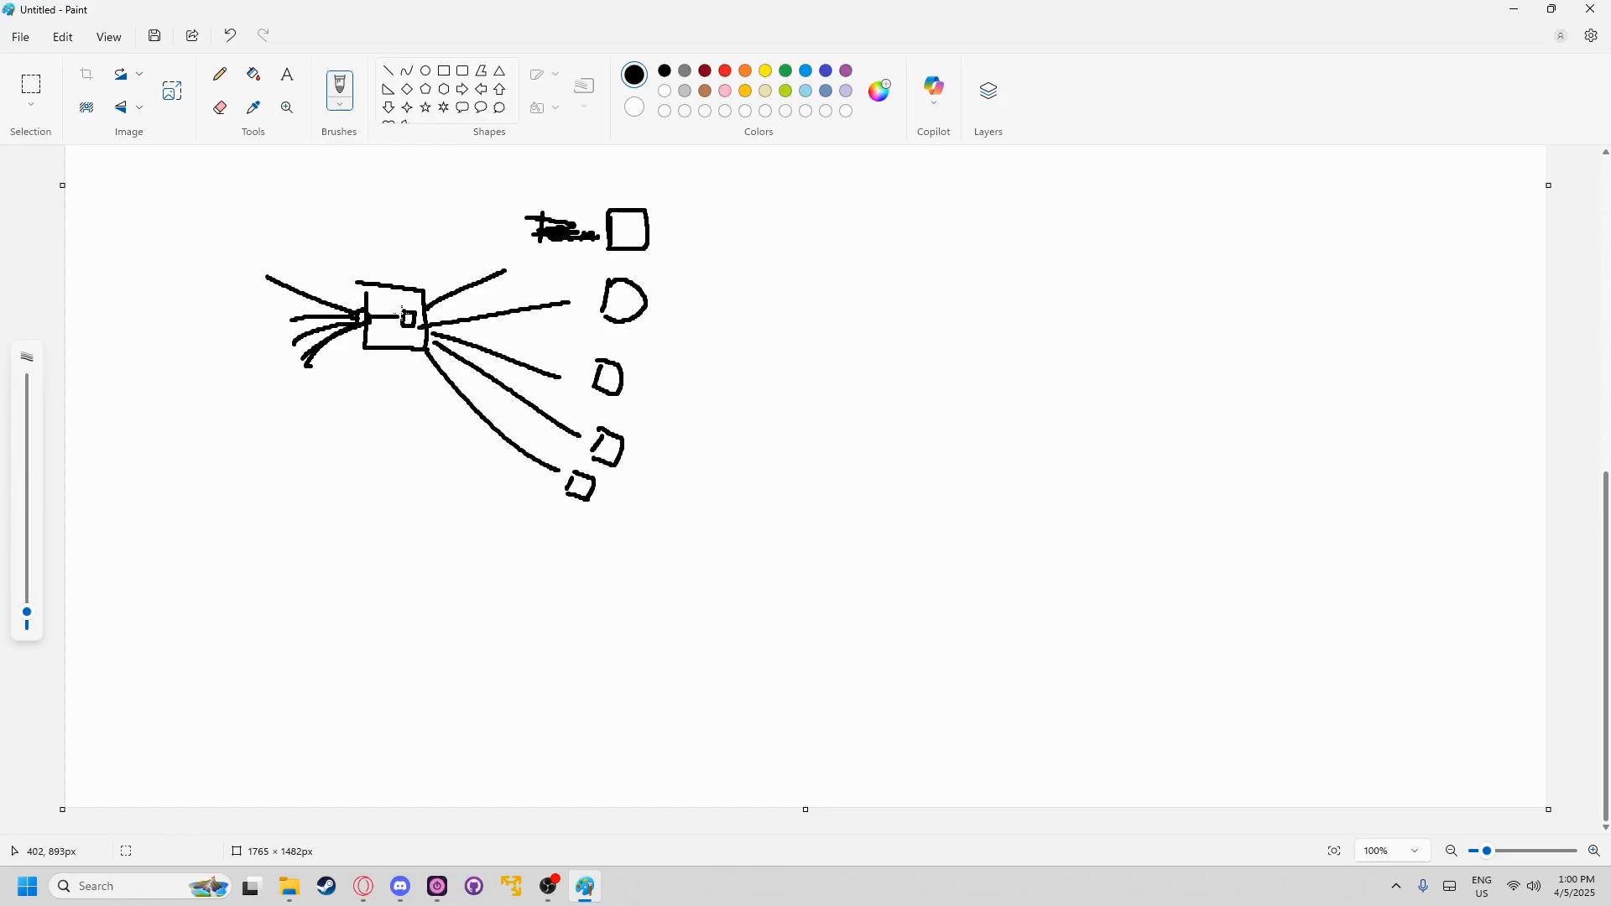
mouse_move(427, 307)
mouse_down()
mouse_move(411, 322)
mouse_move(433, 366)
mouse_up()
- Sketch a second router below with four small port boxes along one edge and a single opposite port with lines fanning outward
mouse_move(352, 447)
mouse_down()
mouse_move(351, 477)
mouse_move(427, 460)
mouse_move(338, 451)
mouse_move(372, 477)
mouse_move(352, 467)
mouse_move(371, 505)
mouse_move(349, 527)
mouse_move(373, 537)
mouse_move(347, 546)
mouse_move(371, 551)
mouse_move(358, 545)
mouse_up()
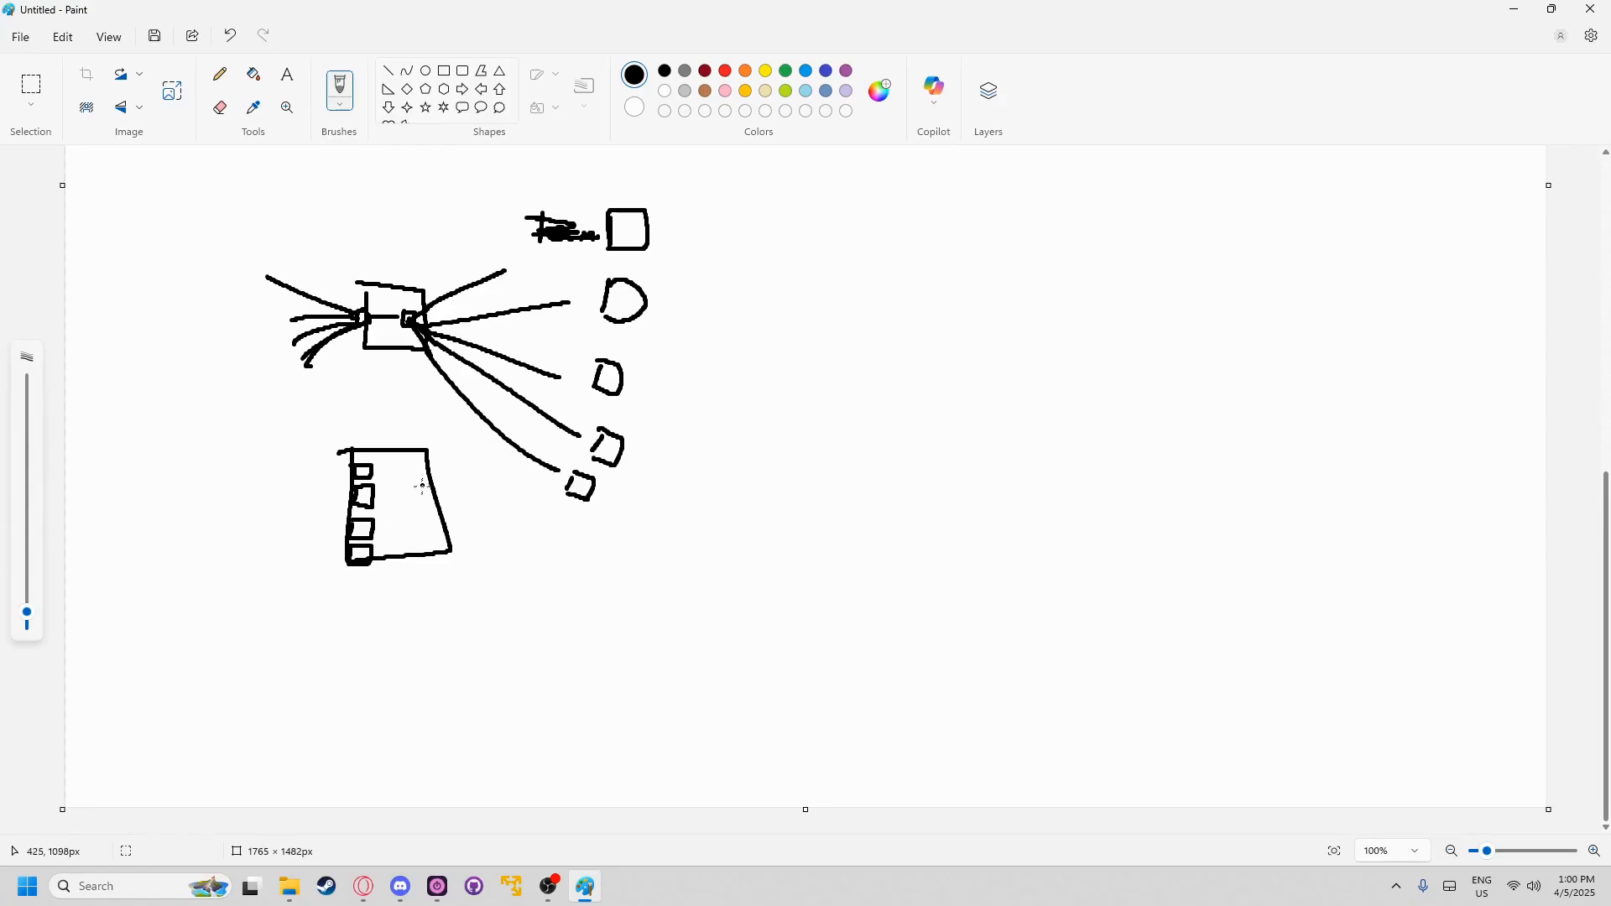
mouse_move(436, 499)
mouse_down()
mouse_move(423, 516)
mouse_move(444, 486)
mouse_move(477, 483)
mouse_move(479, 535)
mouse_up()
drag(440, 516, 484, 551)
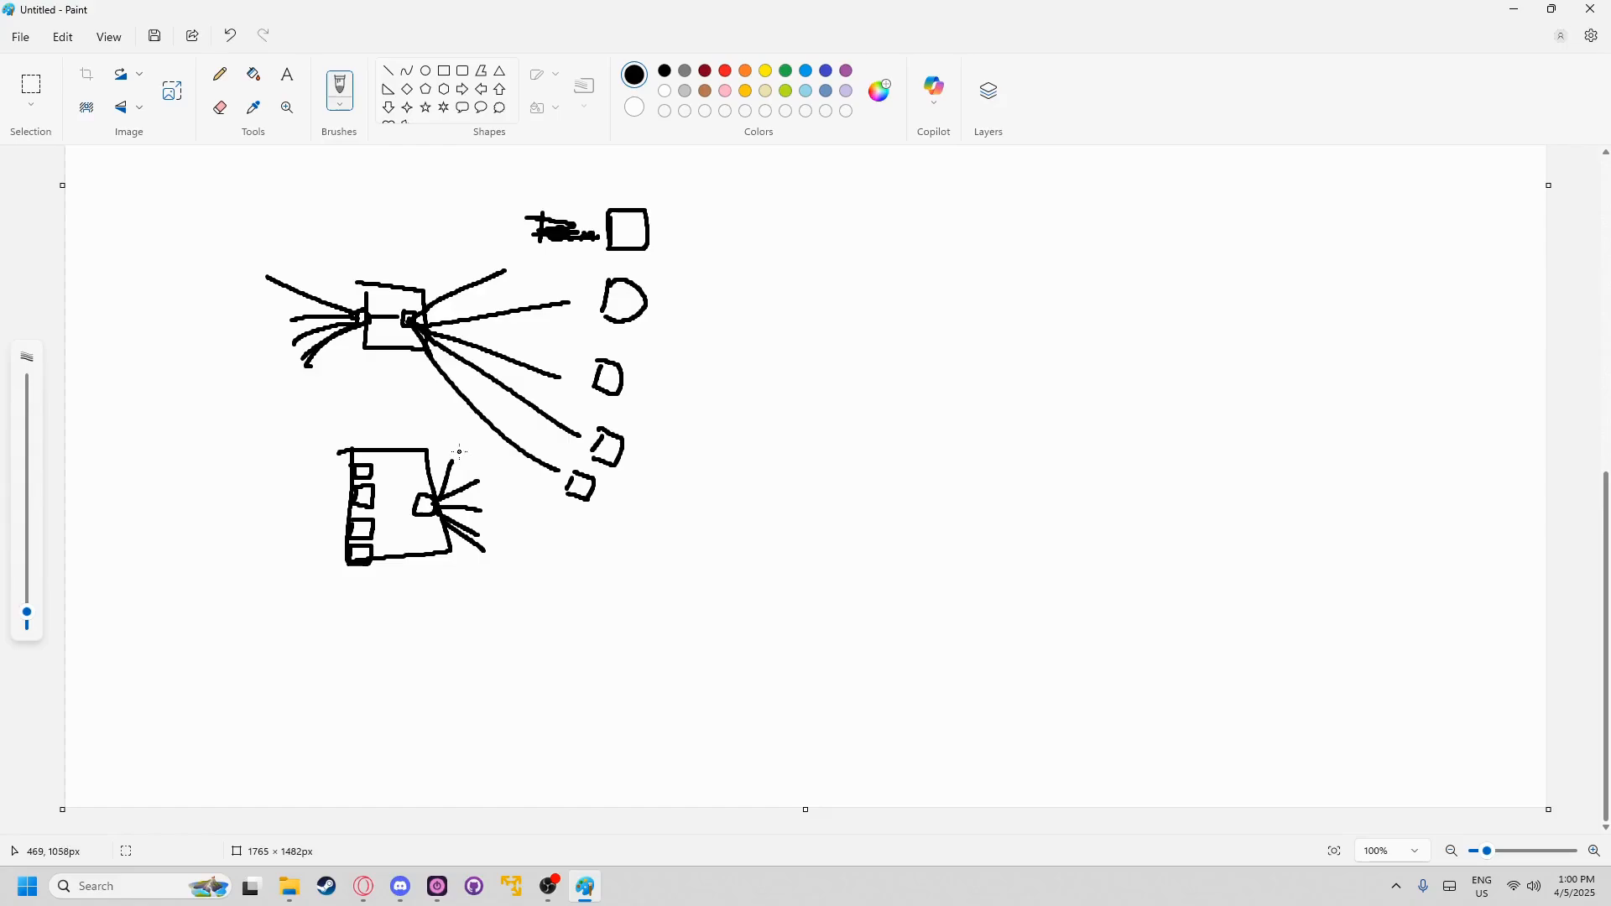
- Draw a small machine box beside the lower router, label it and the first port .10, and connect the ports with lines
mouse_move(459, 453)
mouse_down()
mouse_move(475, 436)
mouse_move(456, 467)
mouse_move(455, 445)
mouse_up()
mouse_move(435, 501)
mouse_down()
mouse_move(377, 476)
mouse_move(393, 468)
mouse_up()
click(384, 465)
mouse_move(403, 460)
mouse_down()
mouse_move(374, 467)
mouse_move(432, 482)
mouse_move(443, 455)
mouse_up()
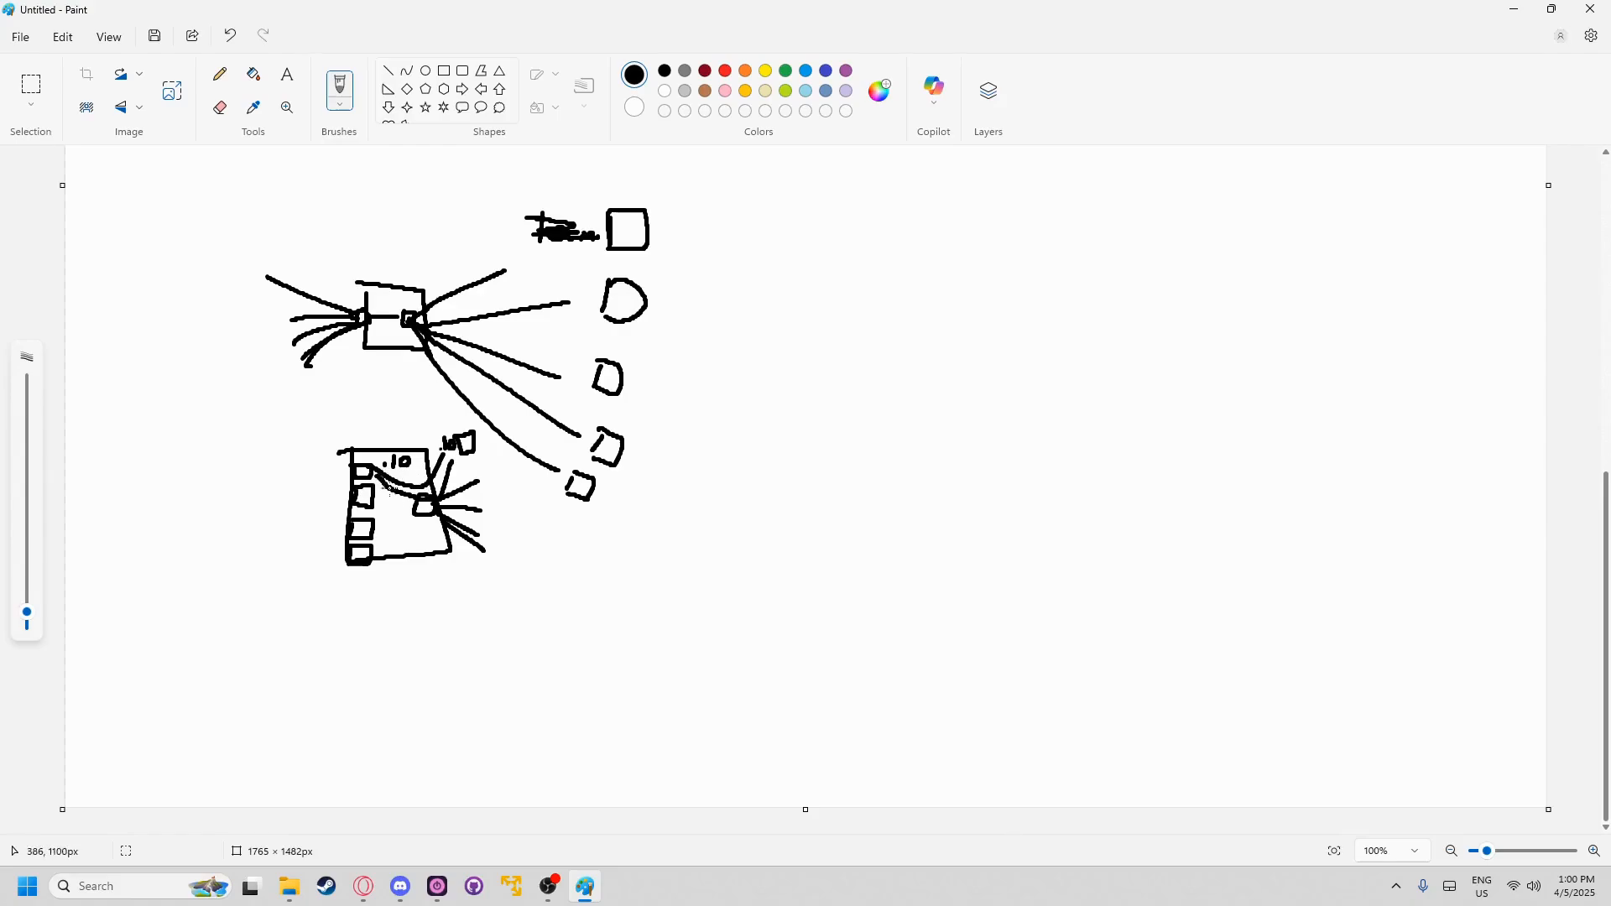
drag(376, 495, 419, 491)
- Draw arrow-like marks above the upper and lower router boxes to emphasize the two layouts
mouse_move(397, 250)
mouse_down()
mouse_move(413, 294)
mouse_move(388, 258)
mouse_move(358, 279)
mouse_up()
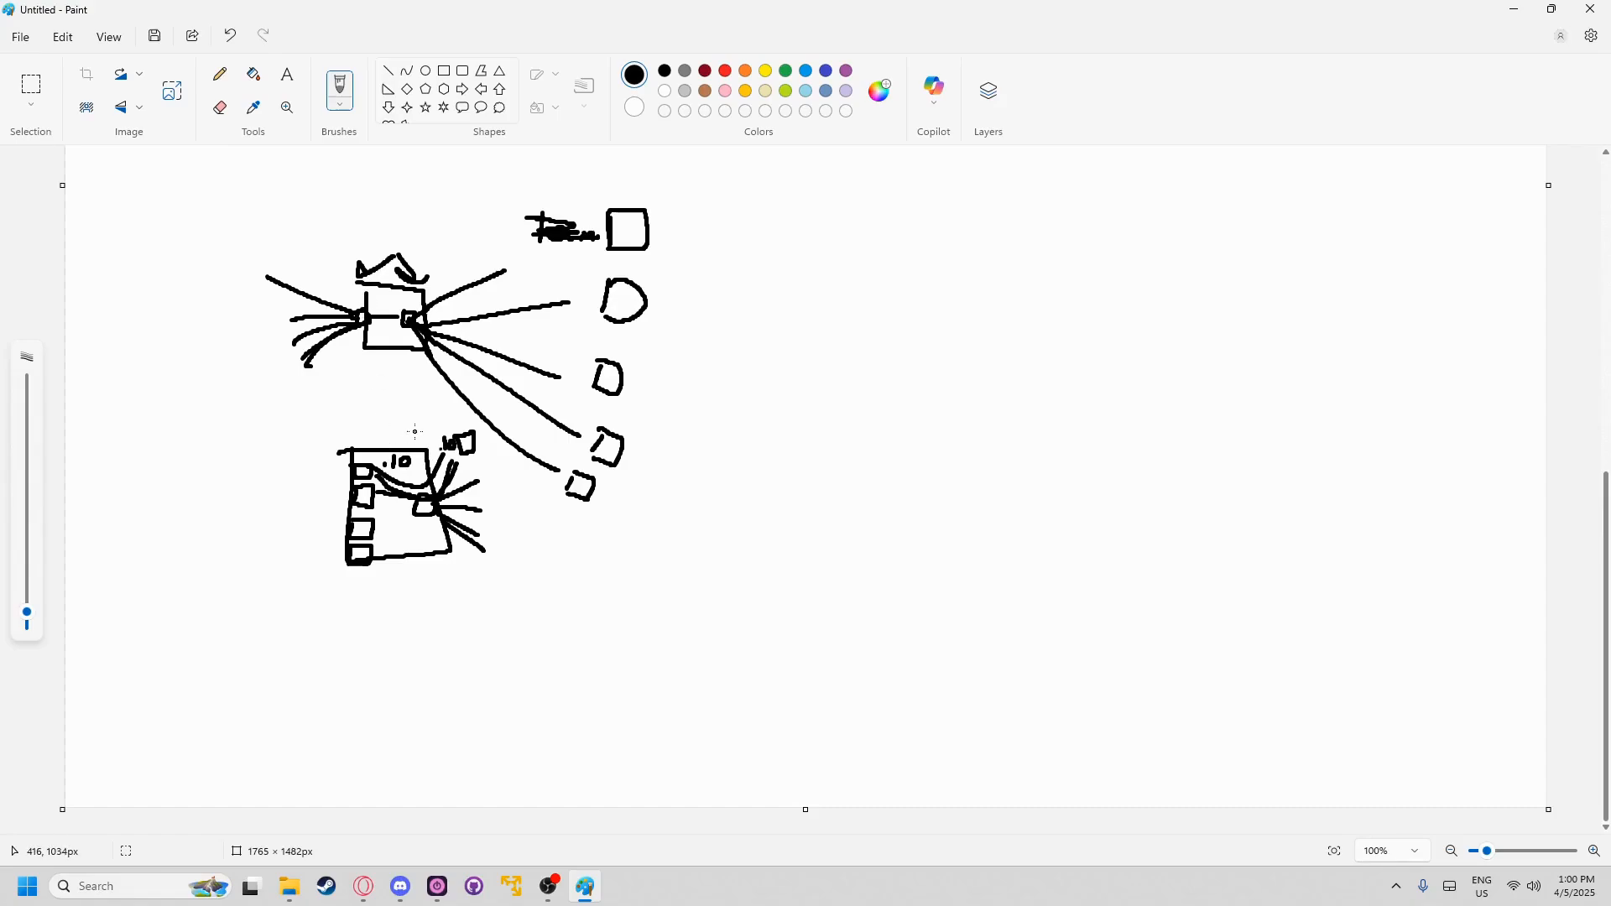
mouse_move(422, 435)
mouse_down()
mouse_move(432, 422)
mouse_move(357, 440)
mouse_move(369, 423)
mouse_up()
drag(377, 471, 383, 462)
- Sketch a separate large box containing a narrow inner box with a small square, and write Http above it
mouse_move(750, 460)
mouse_down()
mouse_move(868, 535)
mouse_move(743, 446)
mouse_move(803, 550)
mouse_move(827, 458)
mouse_move(806, 529)
mouse_move(806, 488)
mouse_up()
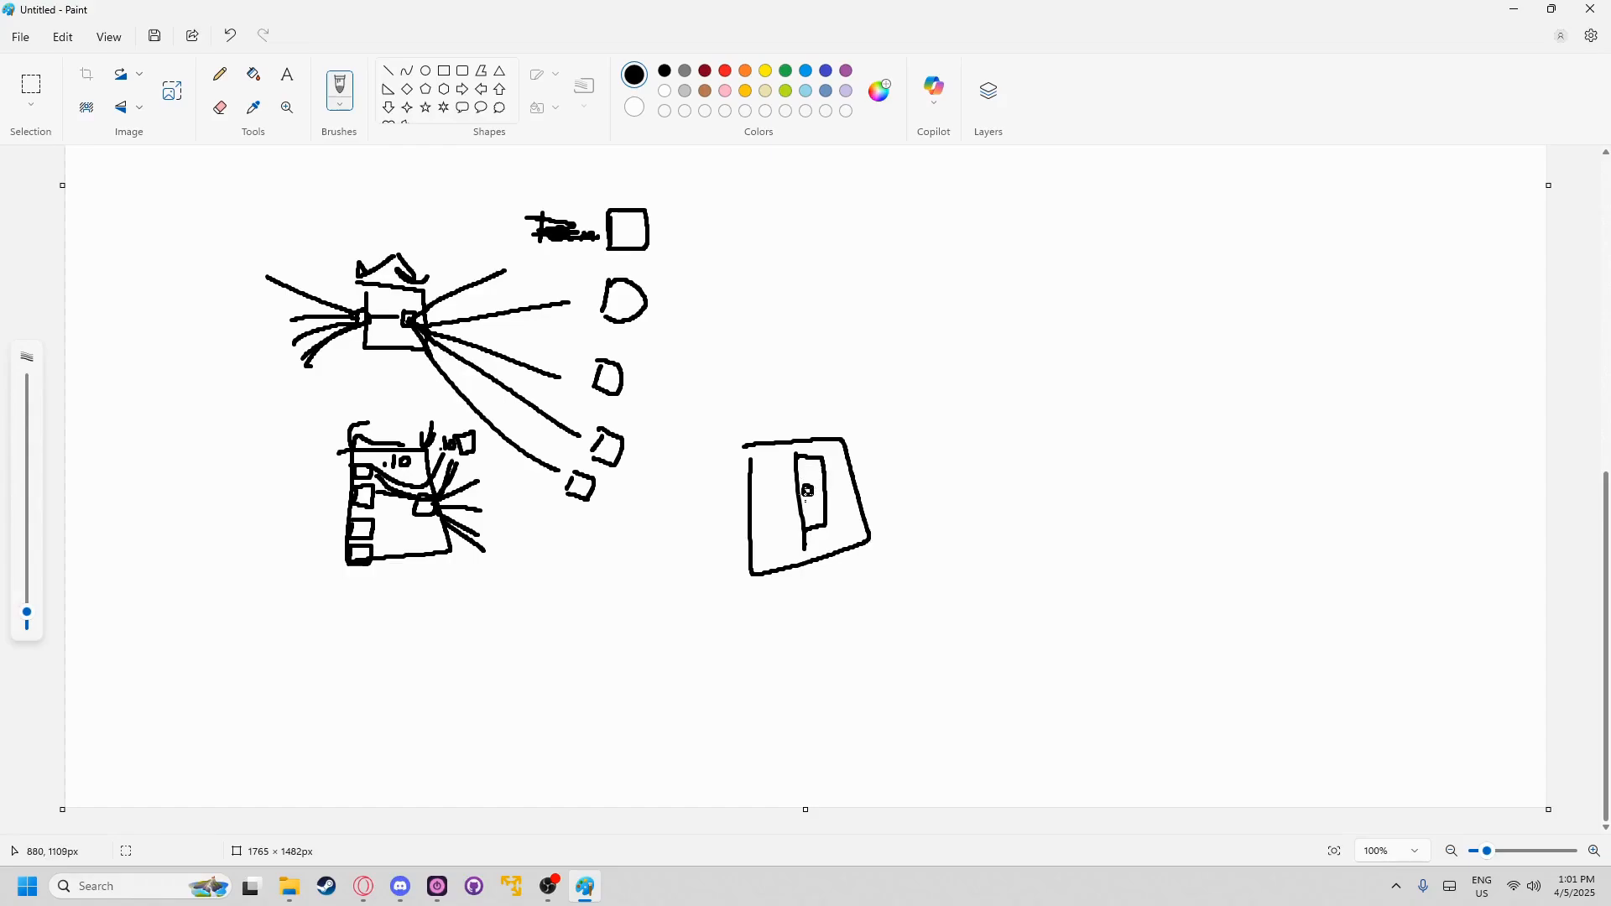
drag(817, 385, 812, 412)
mouse_move(812, 403)
mouse_down()
mouse_move(842, 398)
mouse_move(834, 413)
mouse_up()
mouse_move(858, 393)
mouse_down()
mouse_move(852, 419)
mouse_move(864, 406)
mouse_up()
mouse_move(884, 399)
mouse_down()
mouse_move(870, 424)
mouse_move(887, 410)
mouse_up()
drag(894, 424, 911, 407)
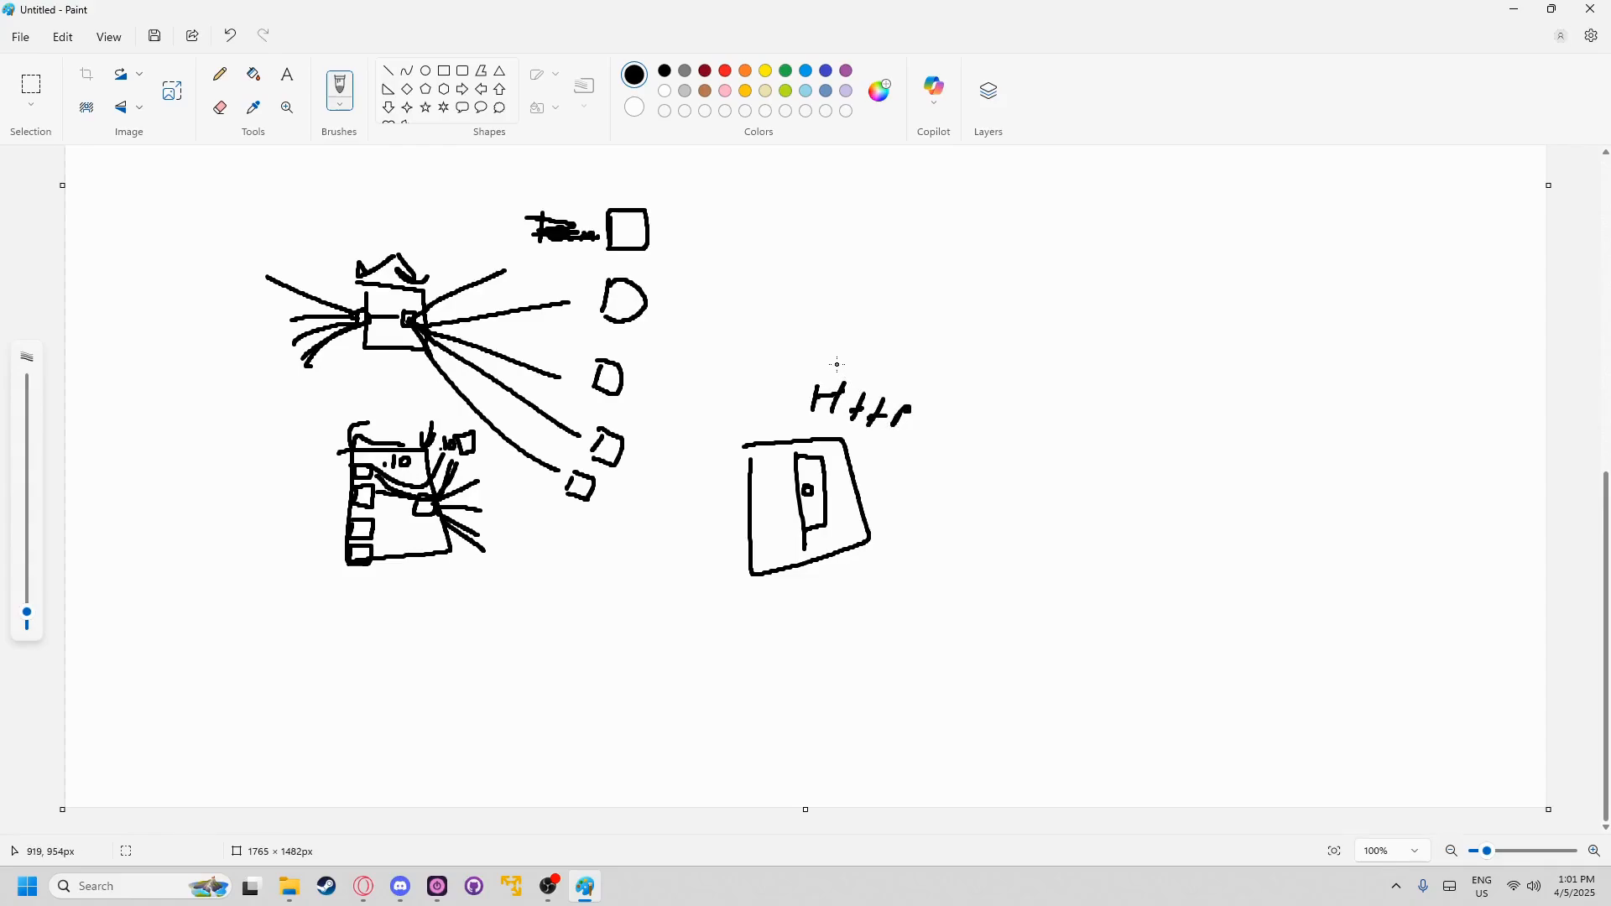
- Draw a long horizontal line above the Http label, with a shorter stroke and a small circle on top of it
mouse_move(852, 340)
mouse_down()
mouse_move(850, 356)
mouse_move(946, 369)
mouse_up()
click(897, 363)
drag(842, 353, 927, 355)
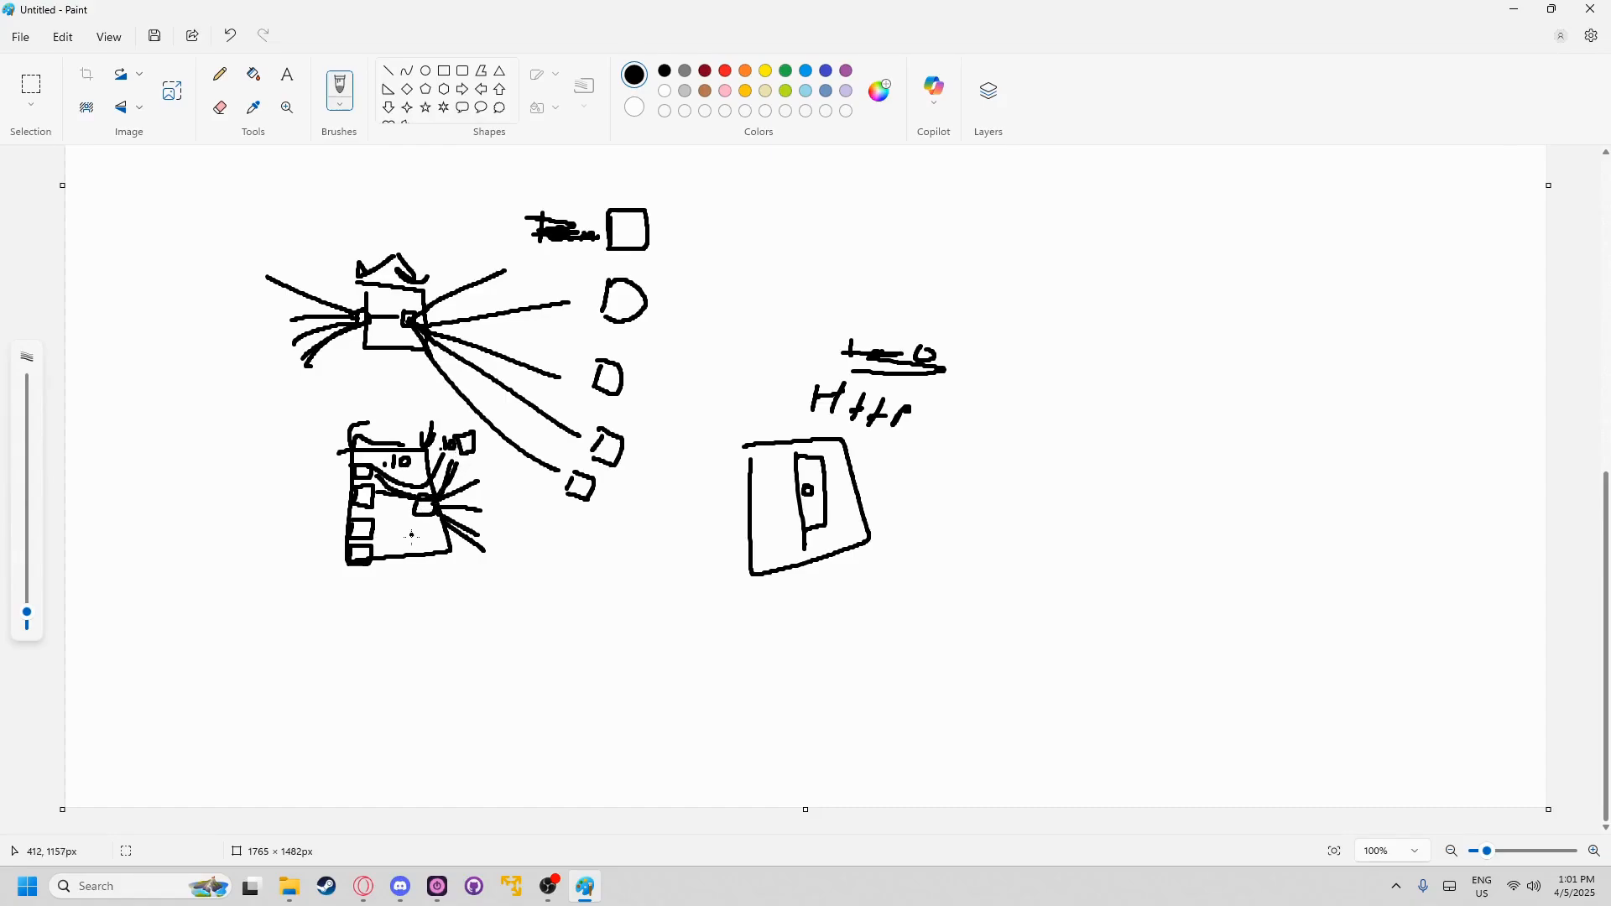
- Sketch a small box with an inner square under the lower router, write HTTPS and RDP beside it, and circle both labels
mouse_move(398, 561)
mouse_down()
mouse_move(444, 602)
mouse_move(383, 564)
mouse_move(541, 618)
mouse_up()
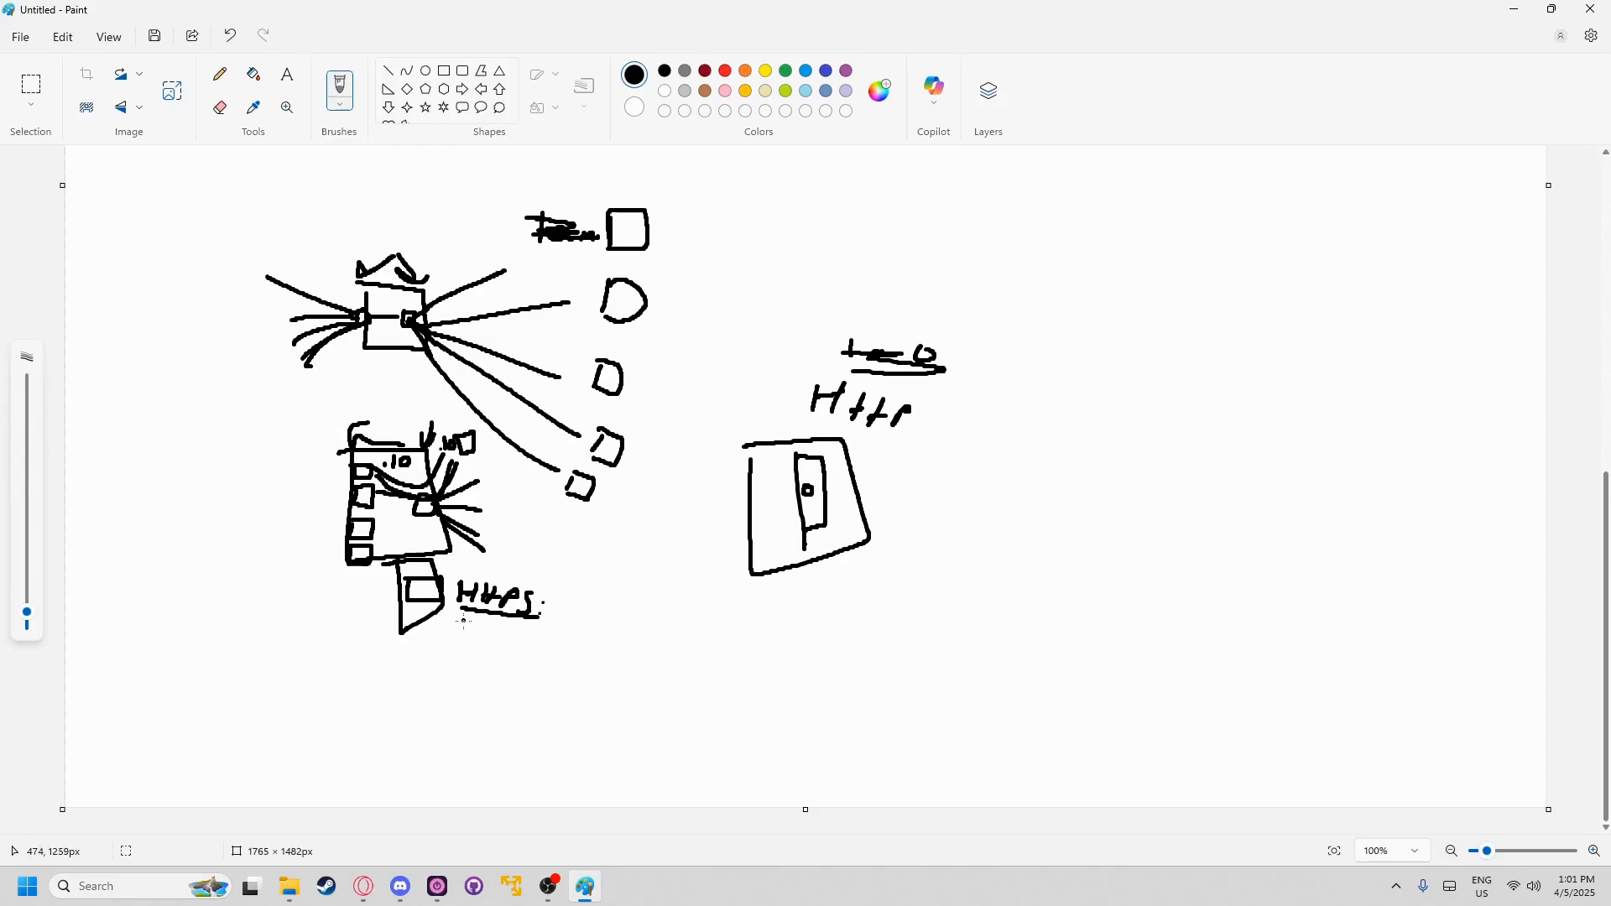
mouse_move(461, 620)
mouse_down()
mouse_move(458, 643)
mouse_move(527, 640)
mouse_up()
mouse_move(491, 571)
mouse_down()
mouse_move(462, 619)
mouse_move(536, 577)
mouse_up()
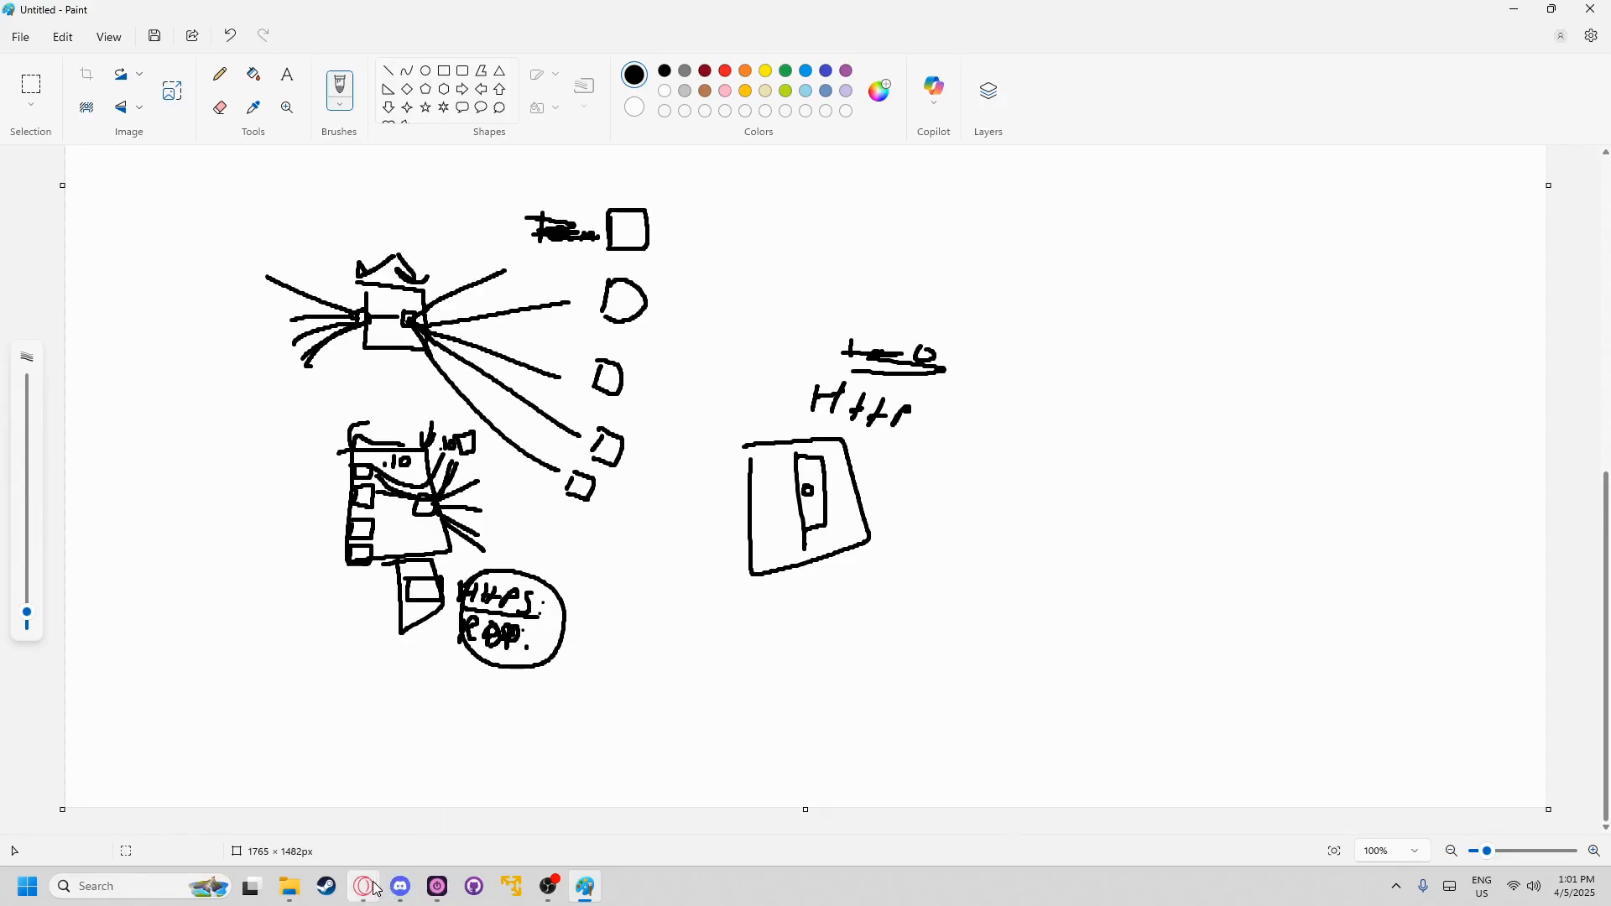
- Switch back to the browser and compare the Pfsense VM's network adapters in vSphere with the interface assignments in its console
mouse_move(363, 886)
click(453, 797)
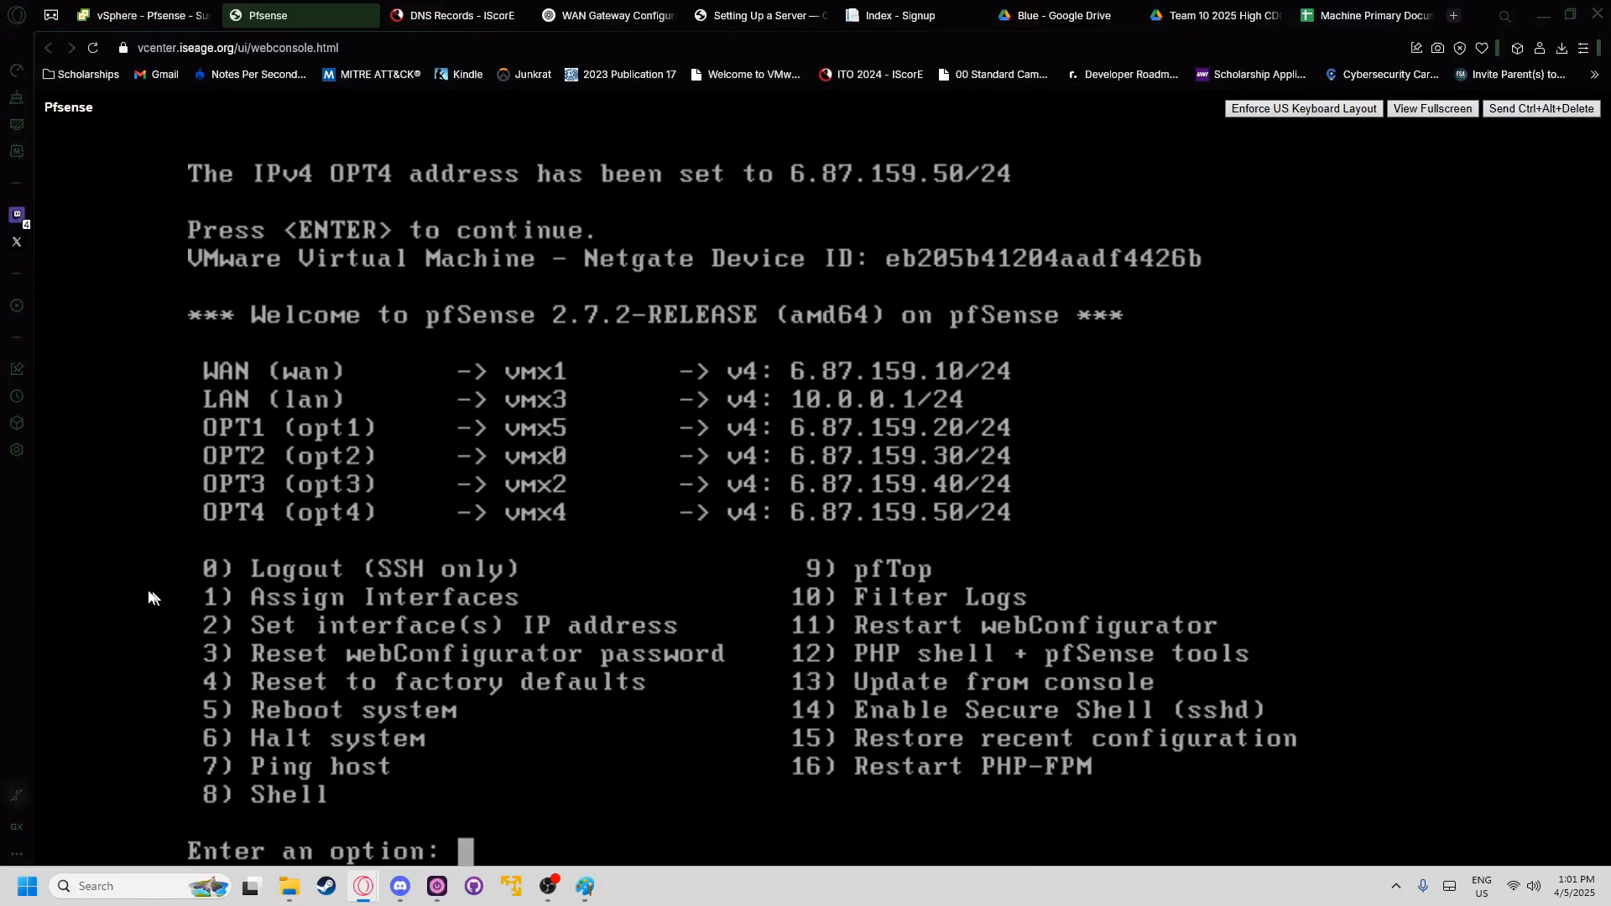
click(130, 14)
scroll(629, 577, down, 1)
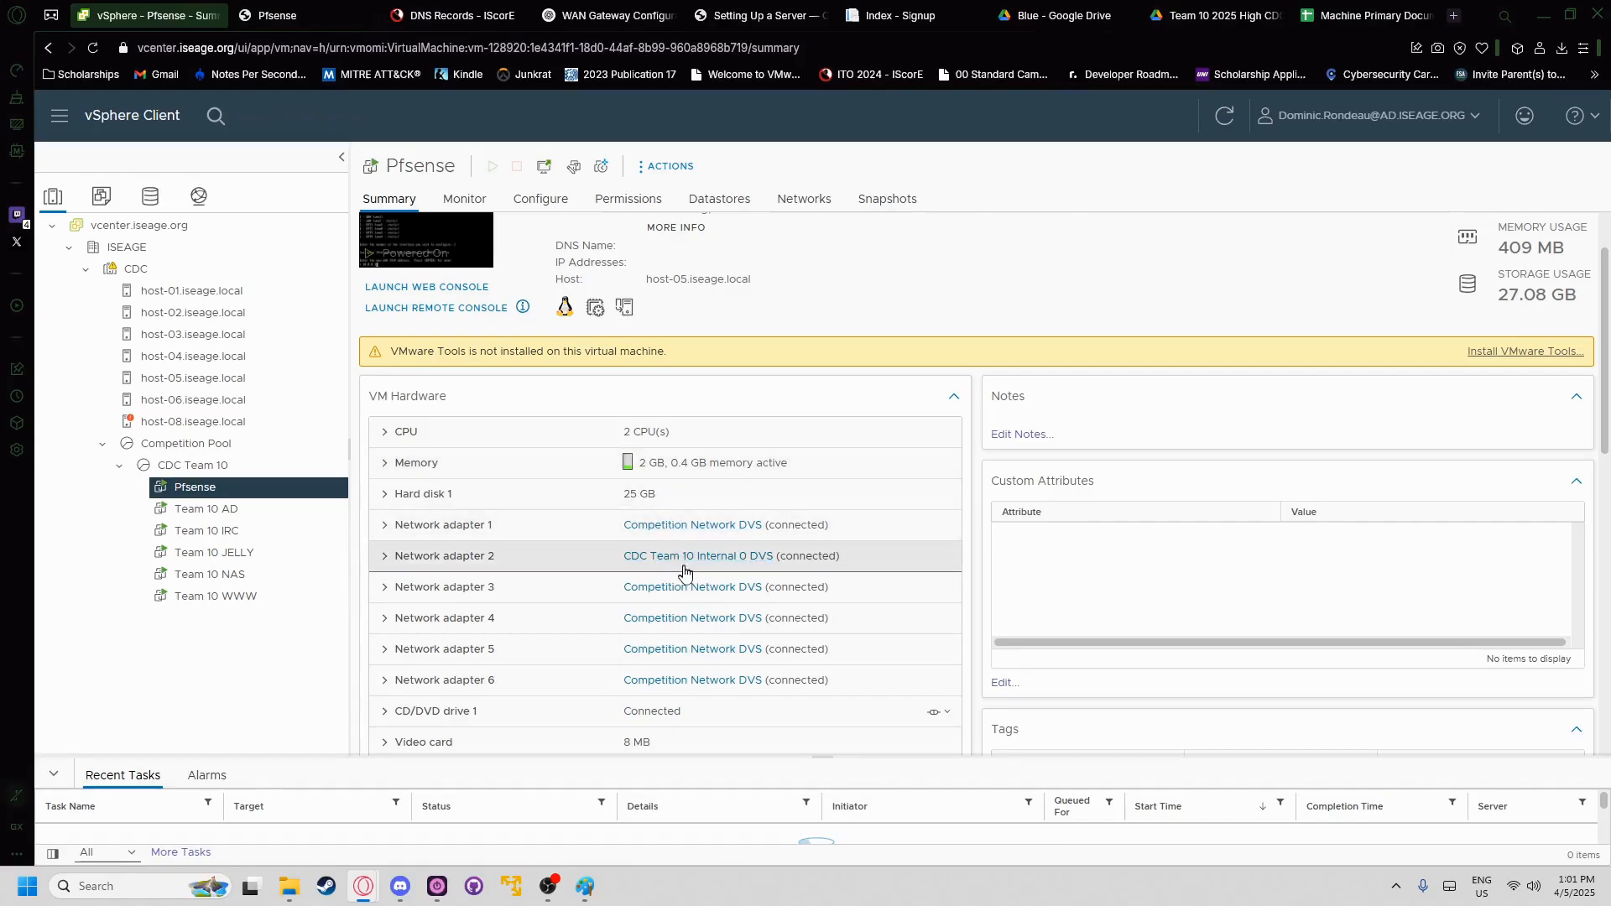
key(ctrl+Tab)
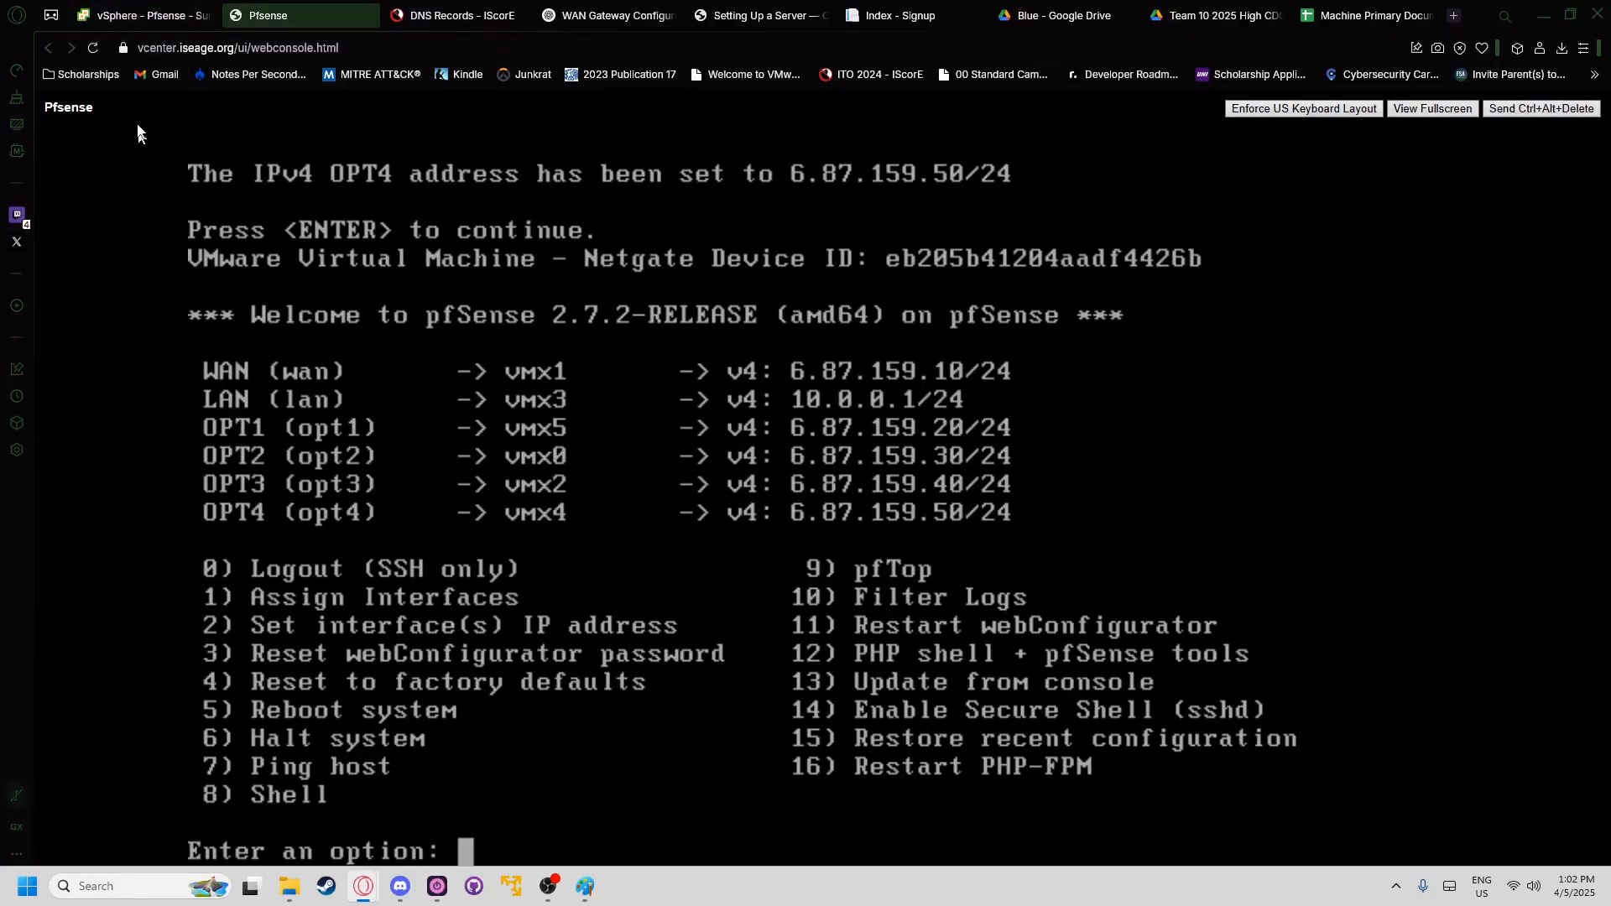
key(ctrl+shift+Tab)
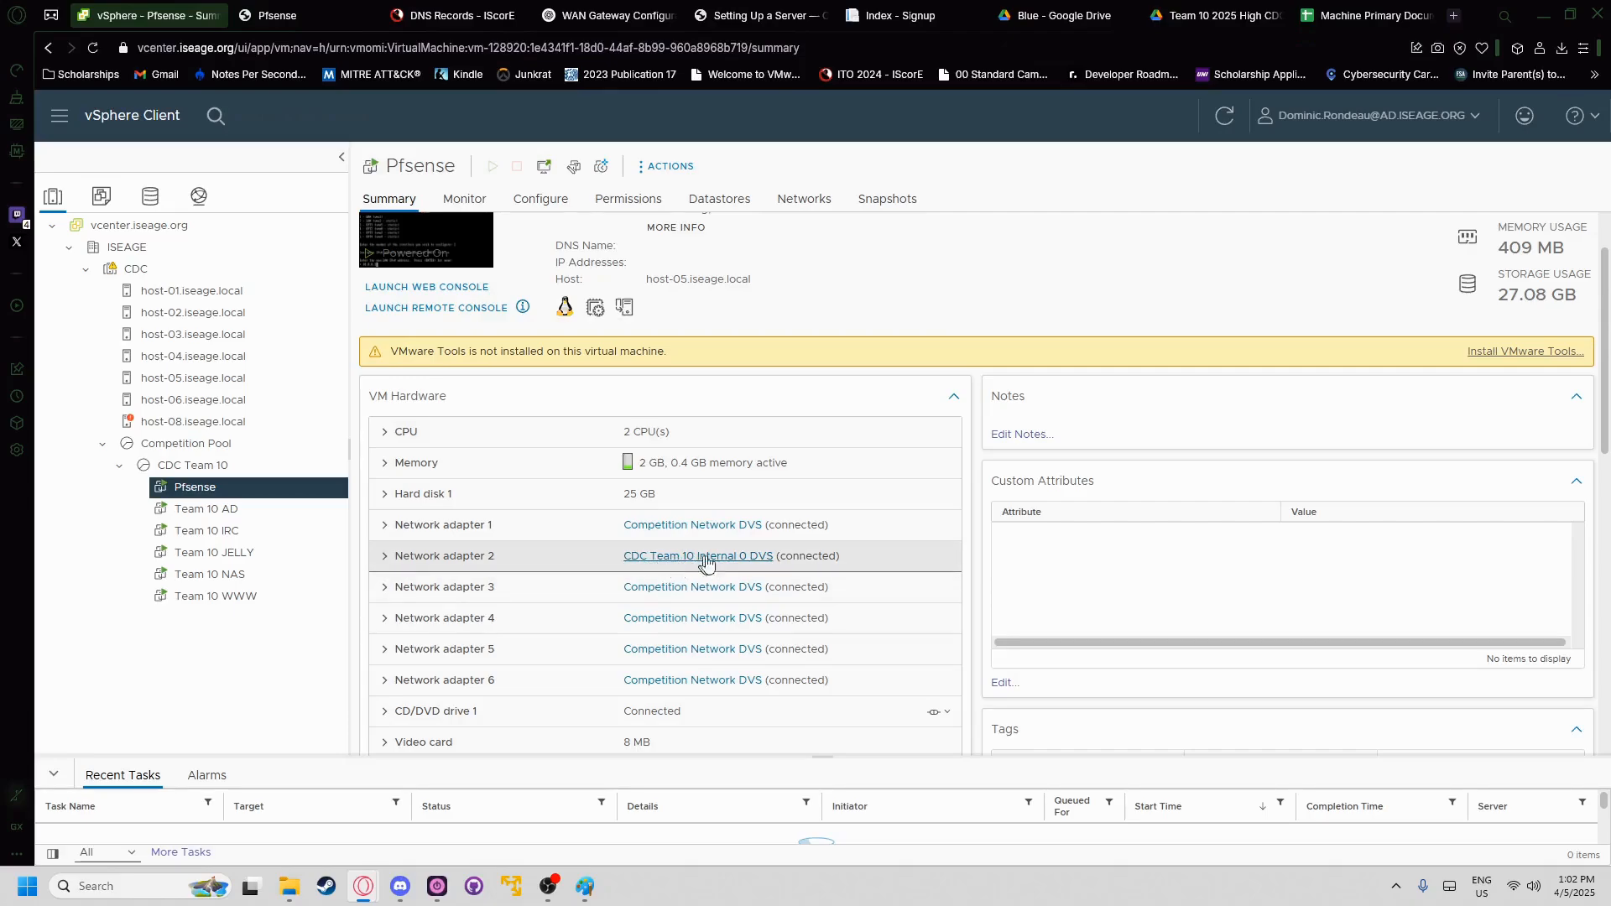
key(ctrl+Tab)
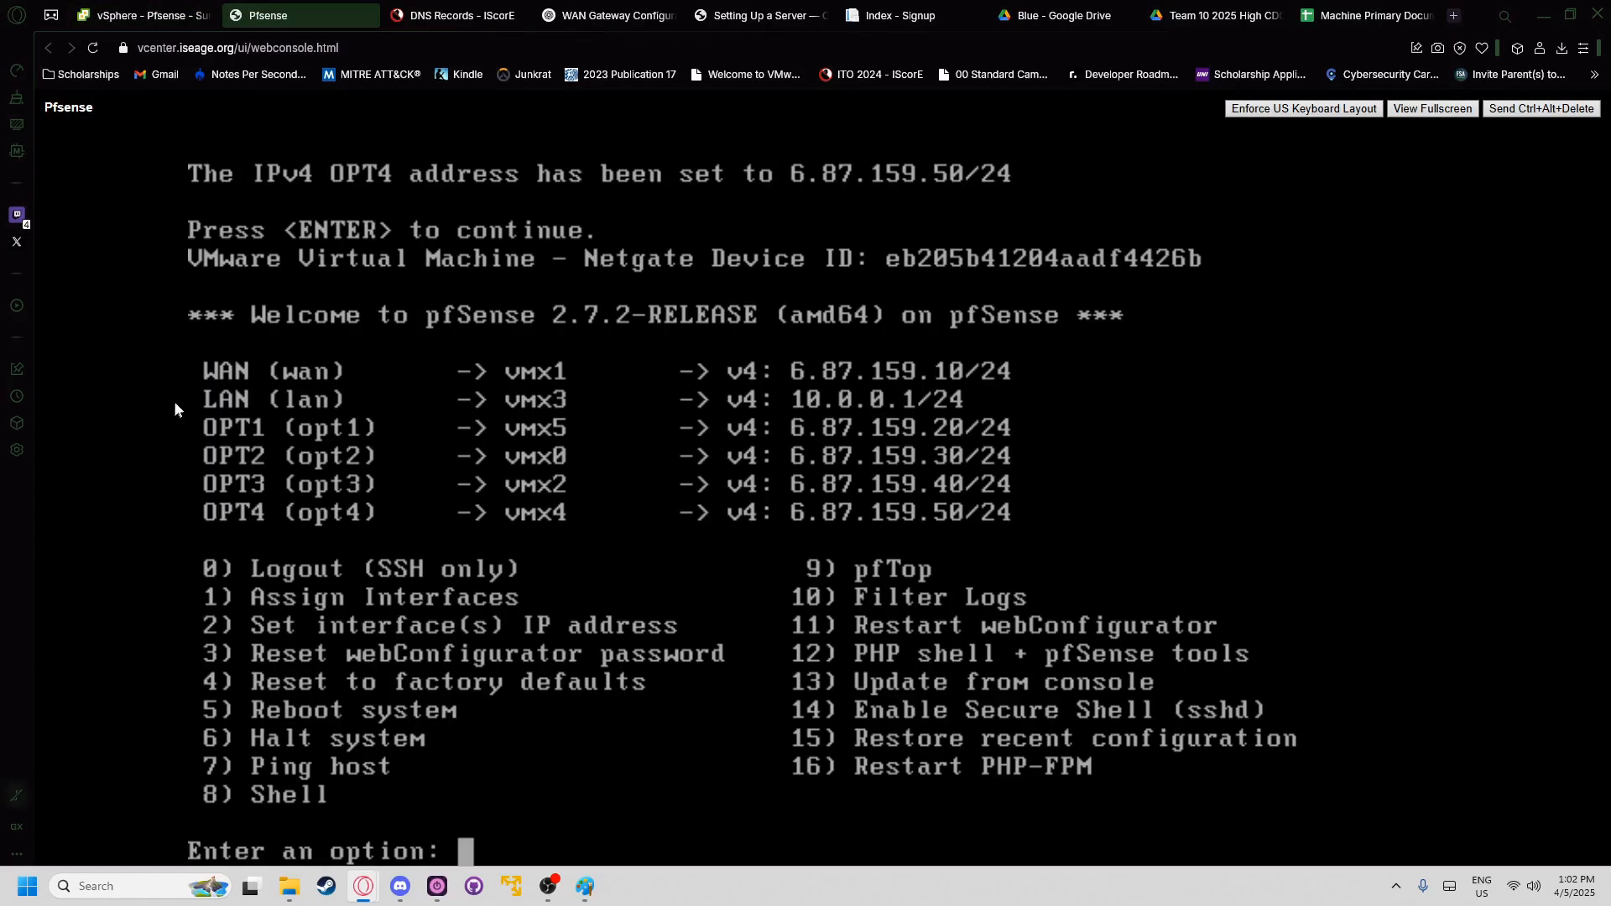
key(ctrl+shift+Tab)
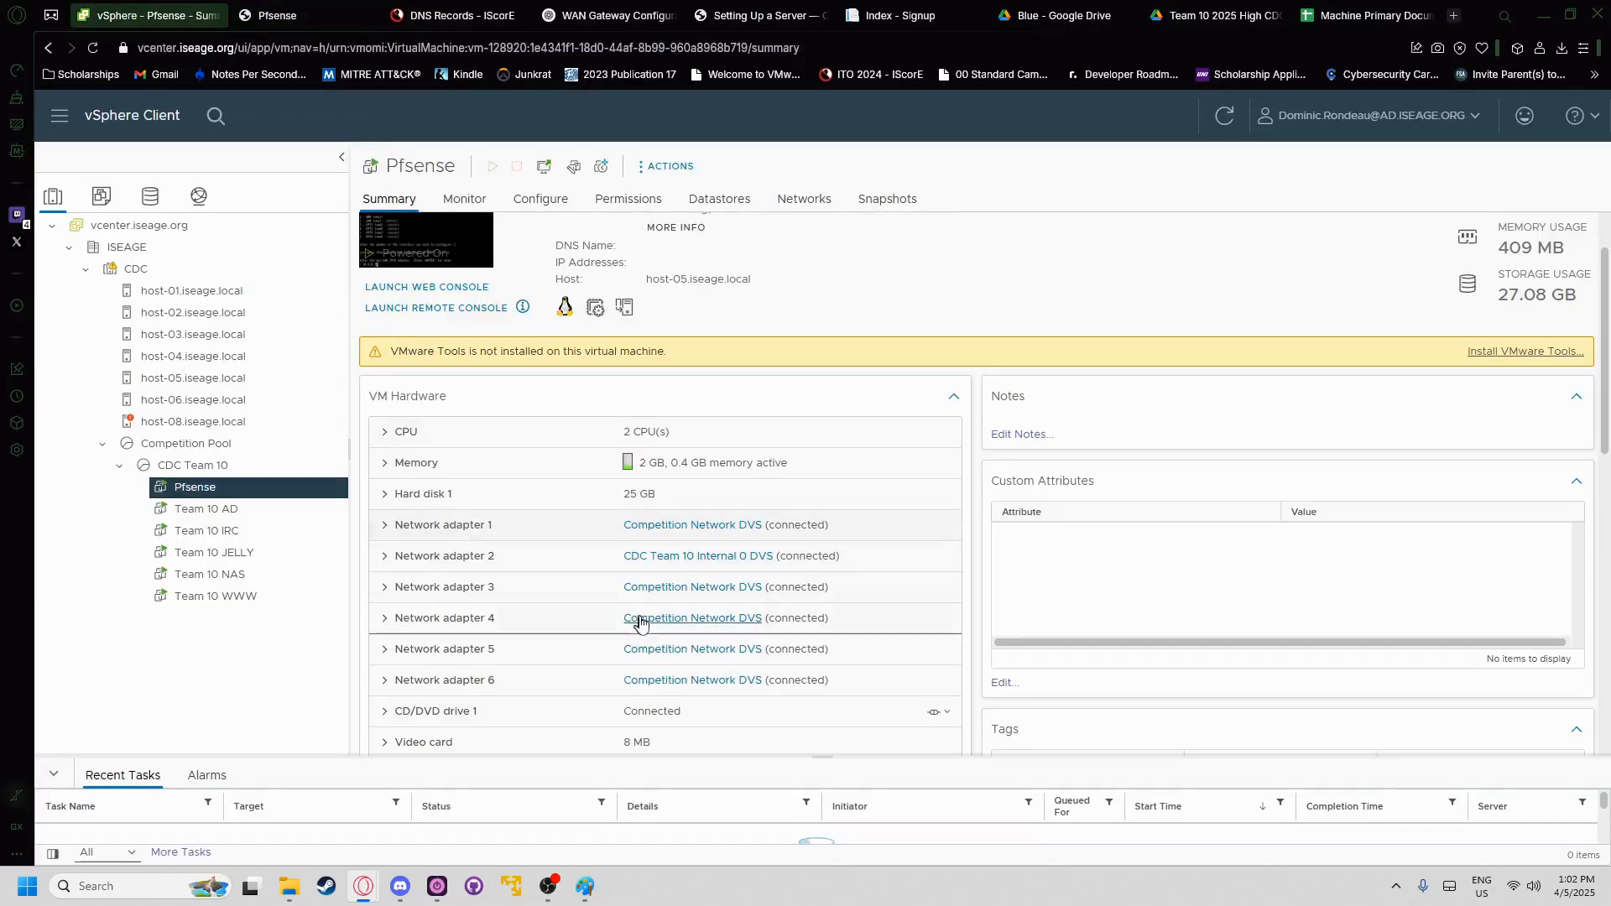
key(ctrl+Tab)
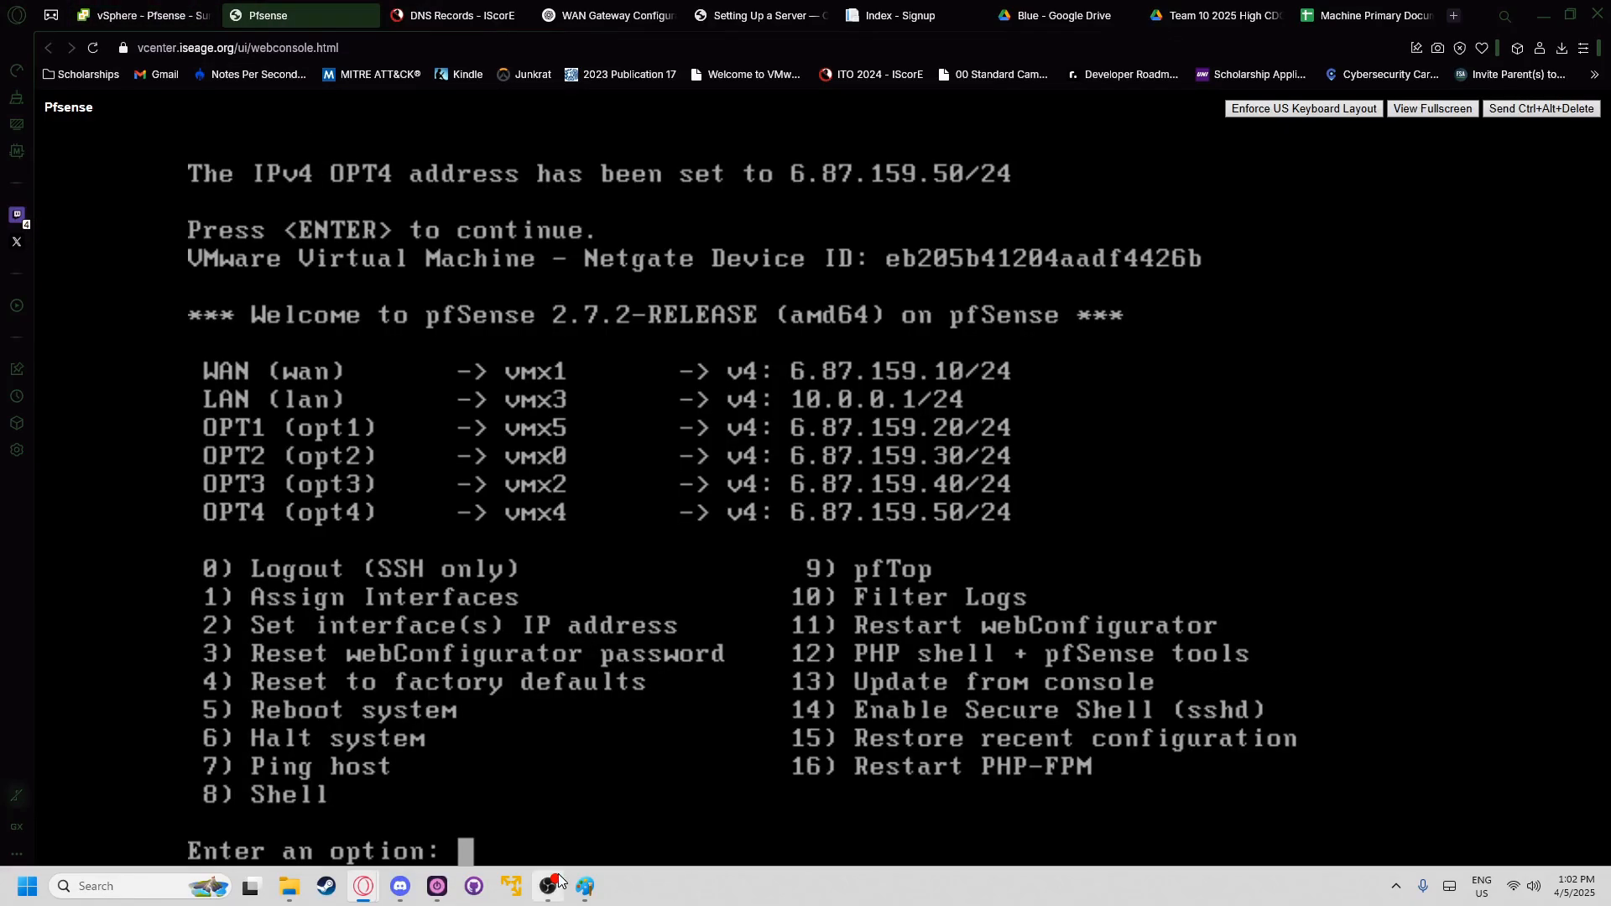